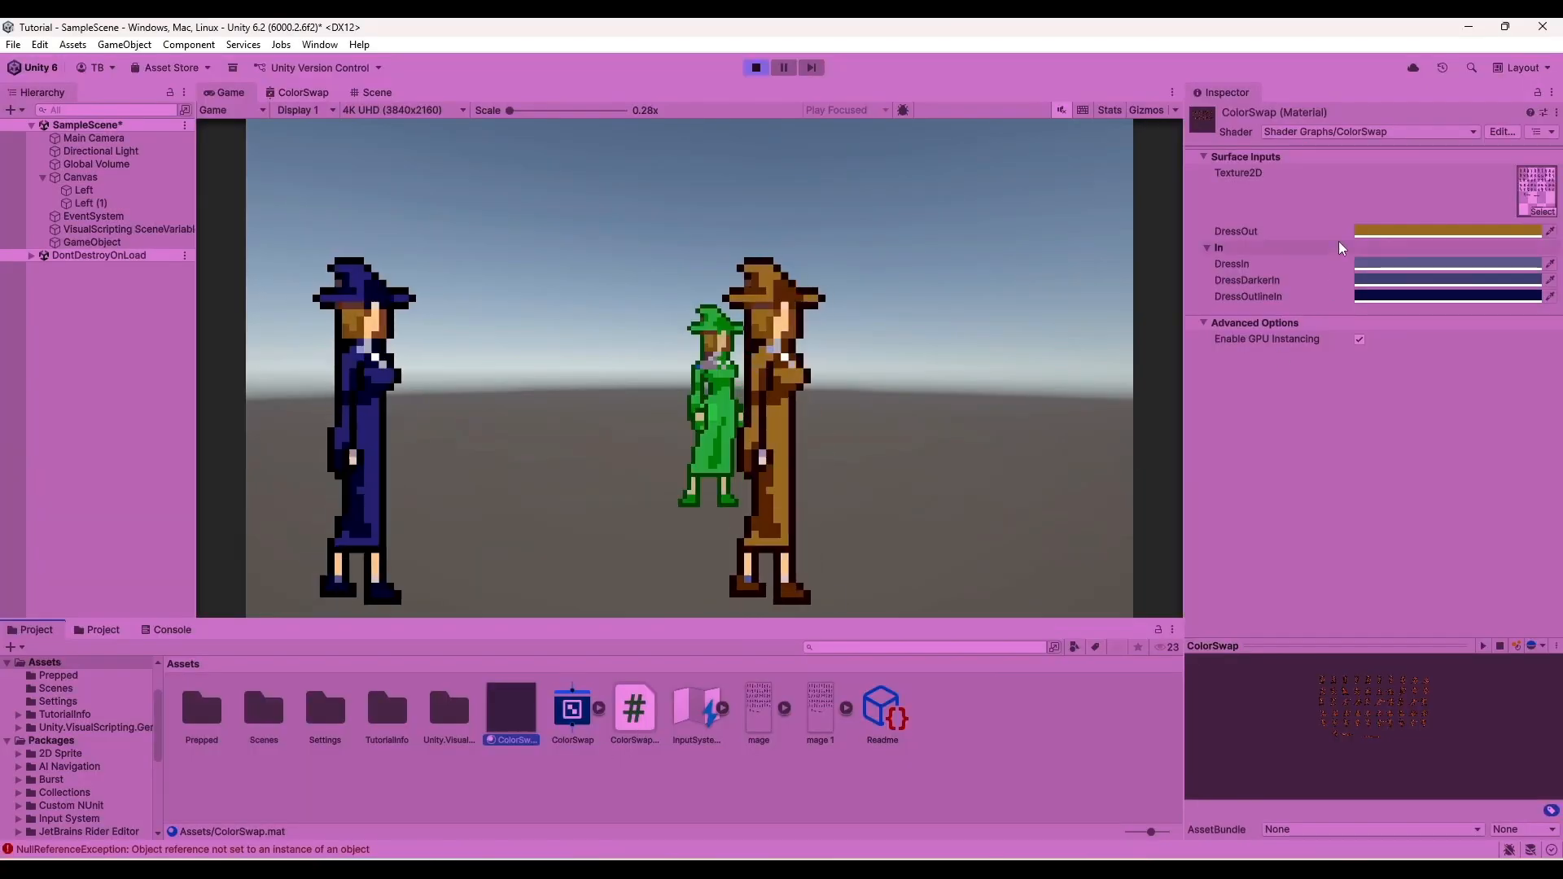
# - Adjust the shade of the ColorSwap material's DressOut color
pyautogui.click(1394, 233)
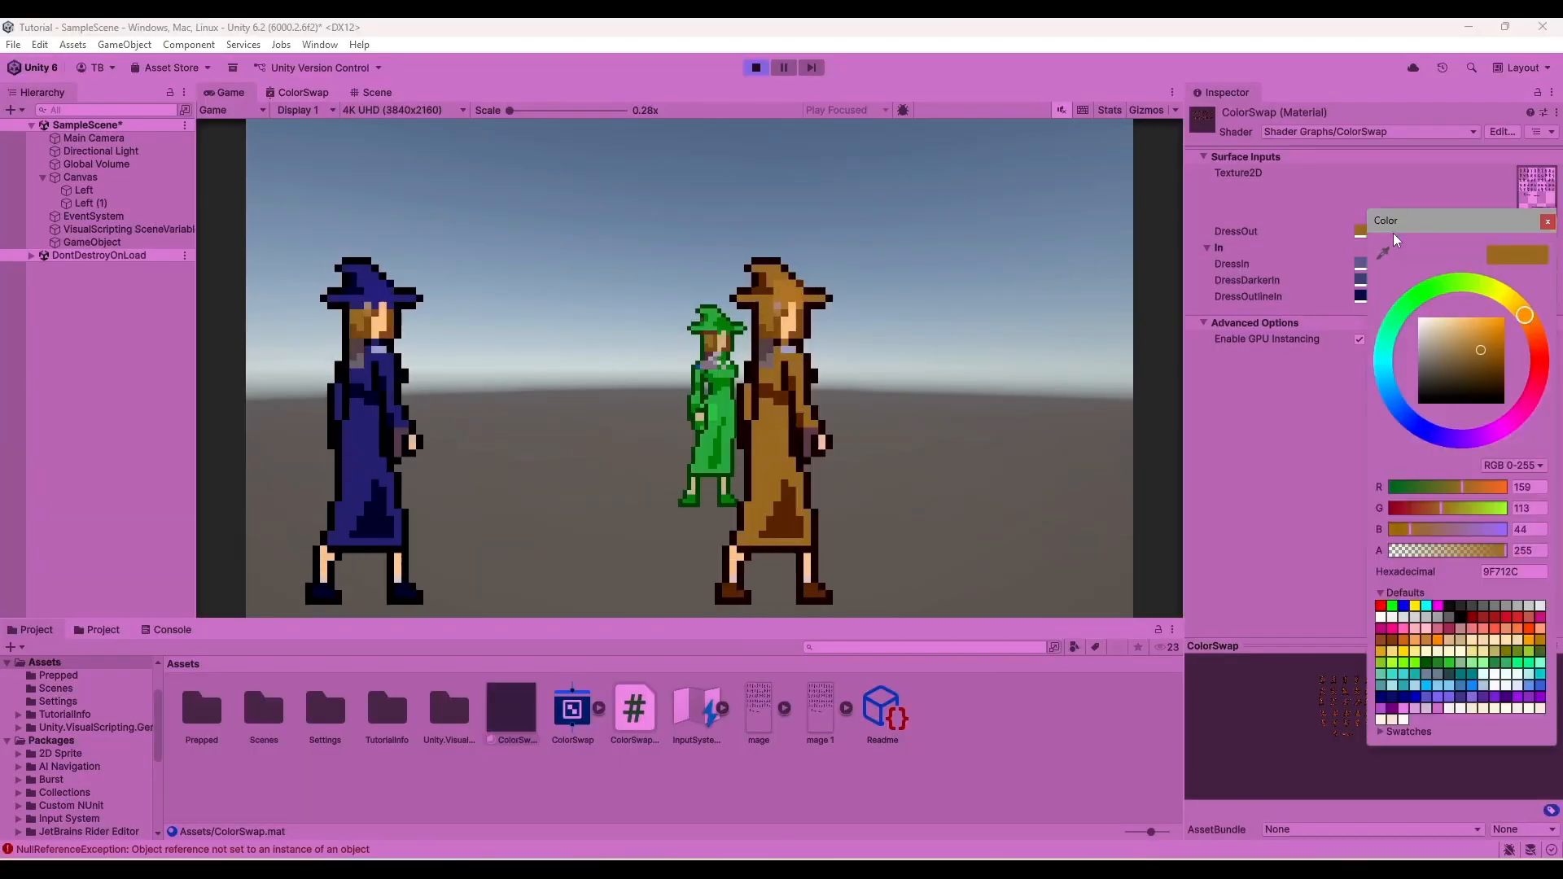
pyautogui.moveTo(1465, 331); pyautogui.dragTo(1474, 375)
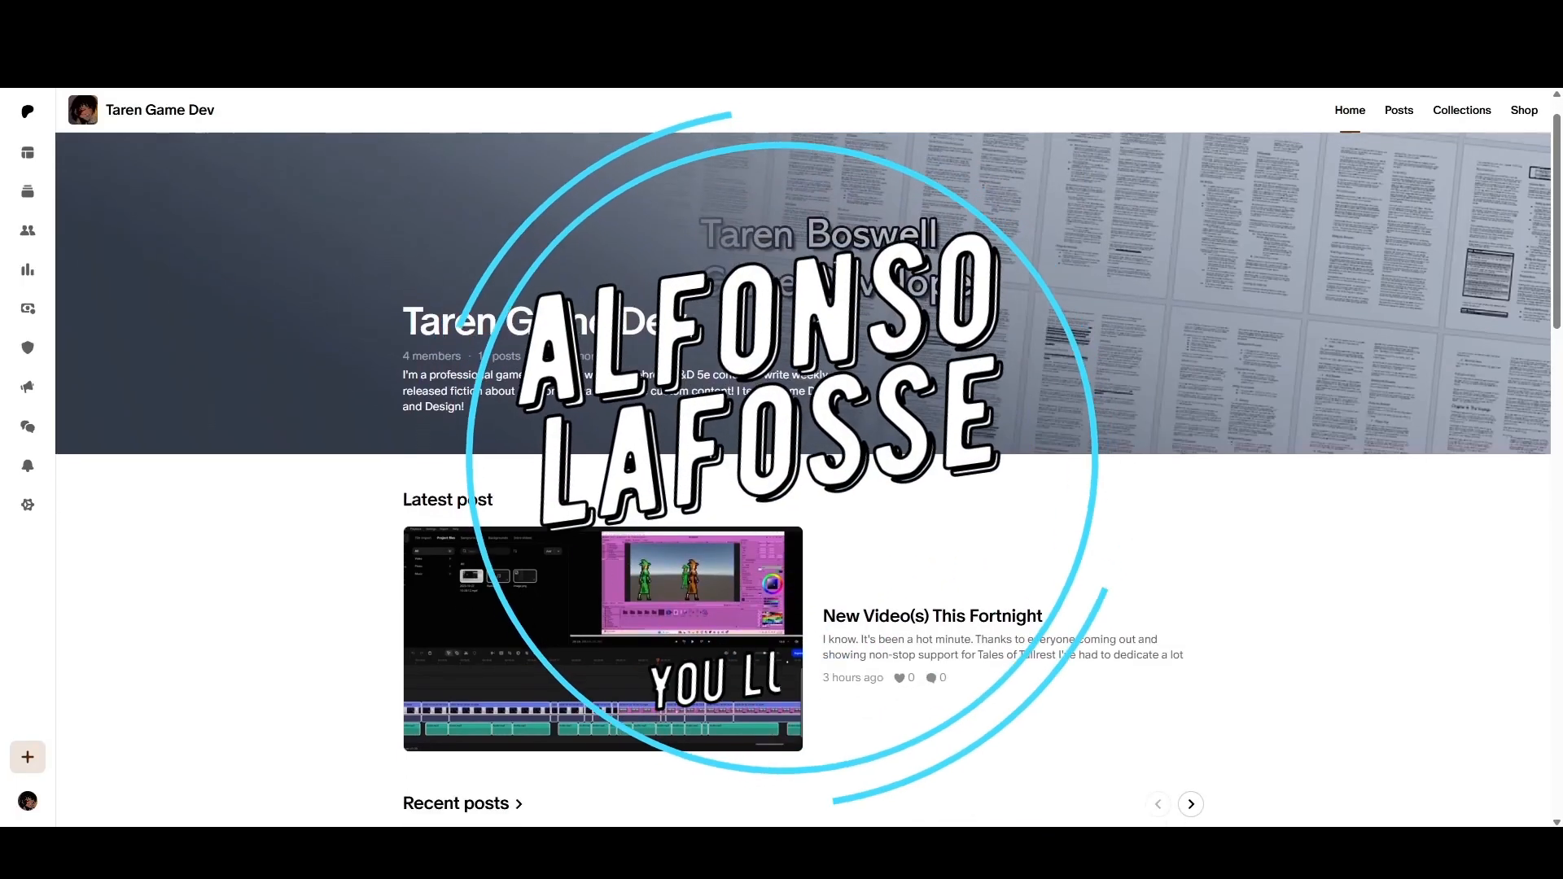
pyautogui.scroll(-4, 803, 479)
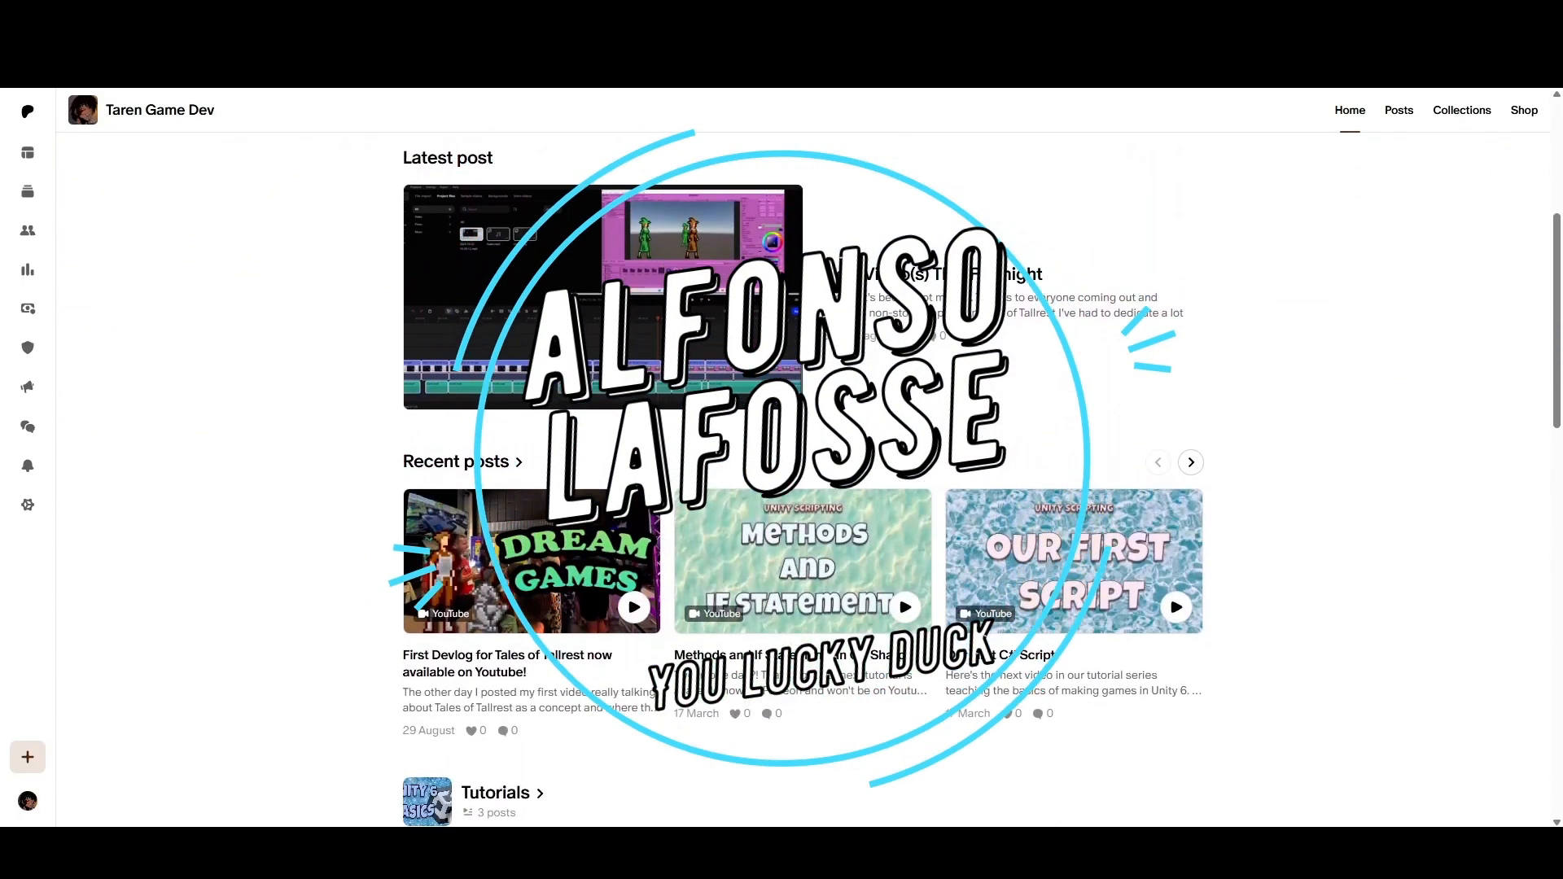
pyautogui.scroll(-3, 803, 478)
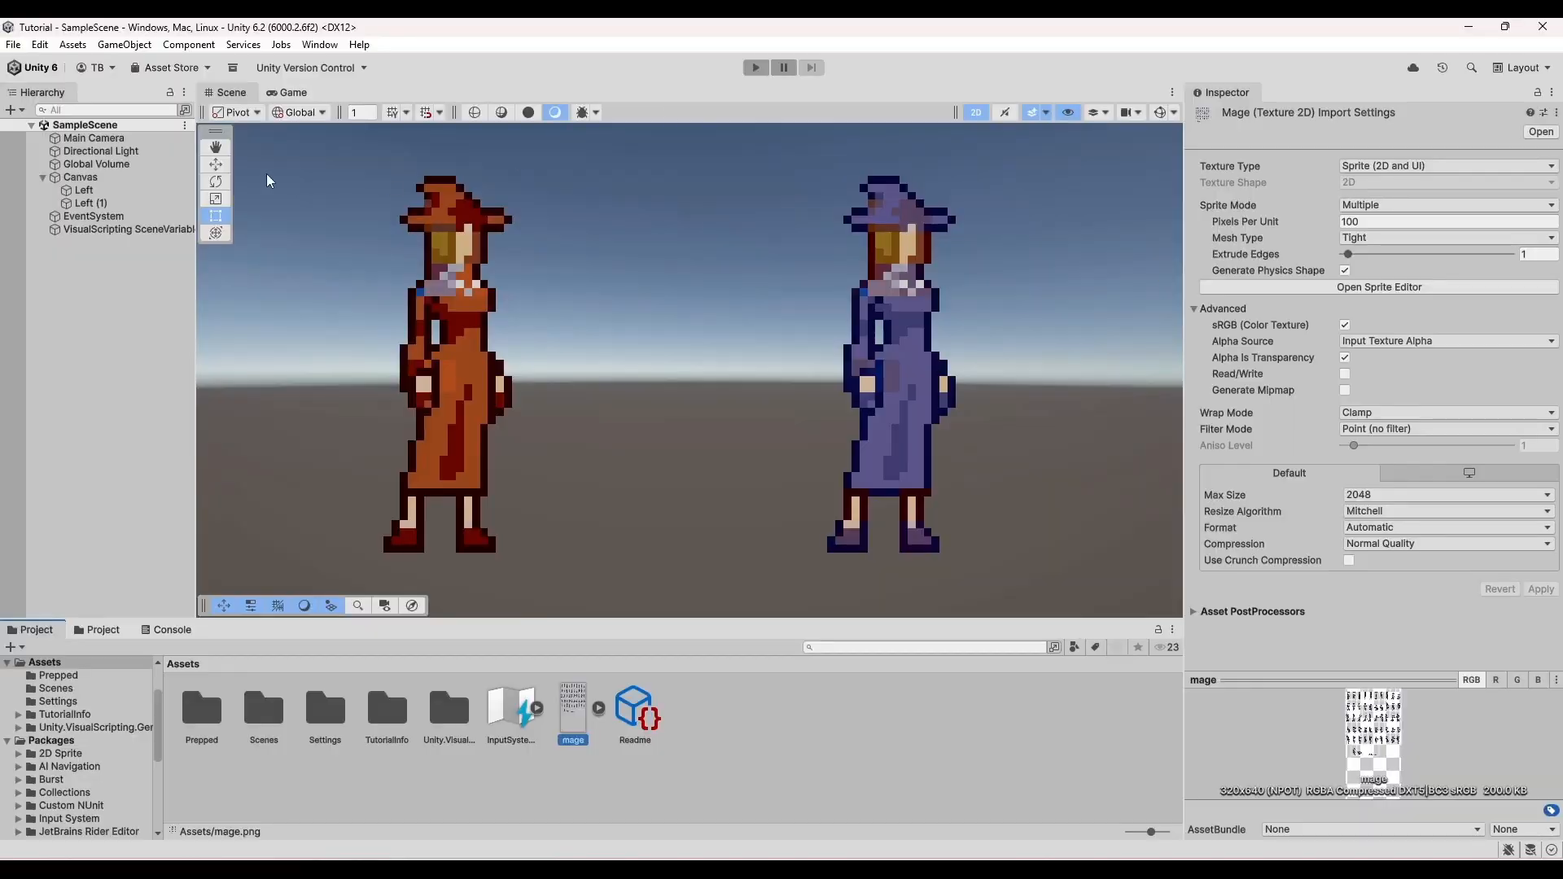
# - Examine which material is assigned to the Left object's Image component
pyautogui.click(89, 202)
pyautogui.click(92, 192)
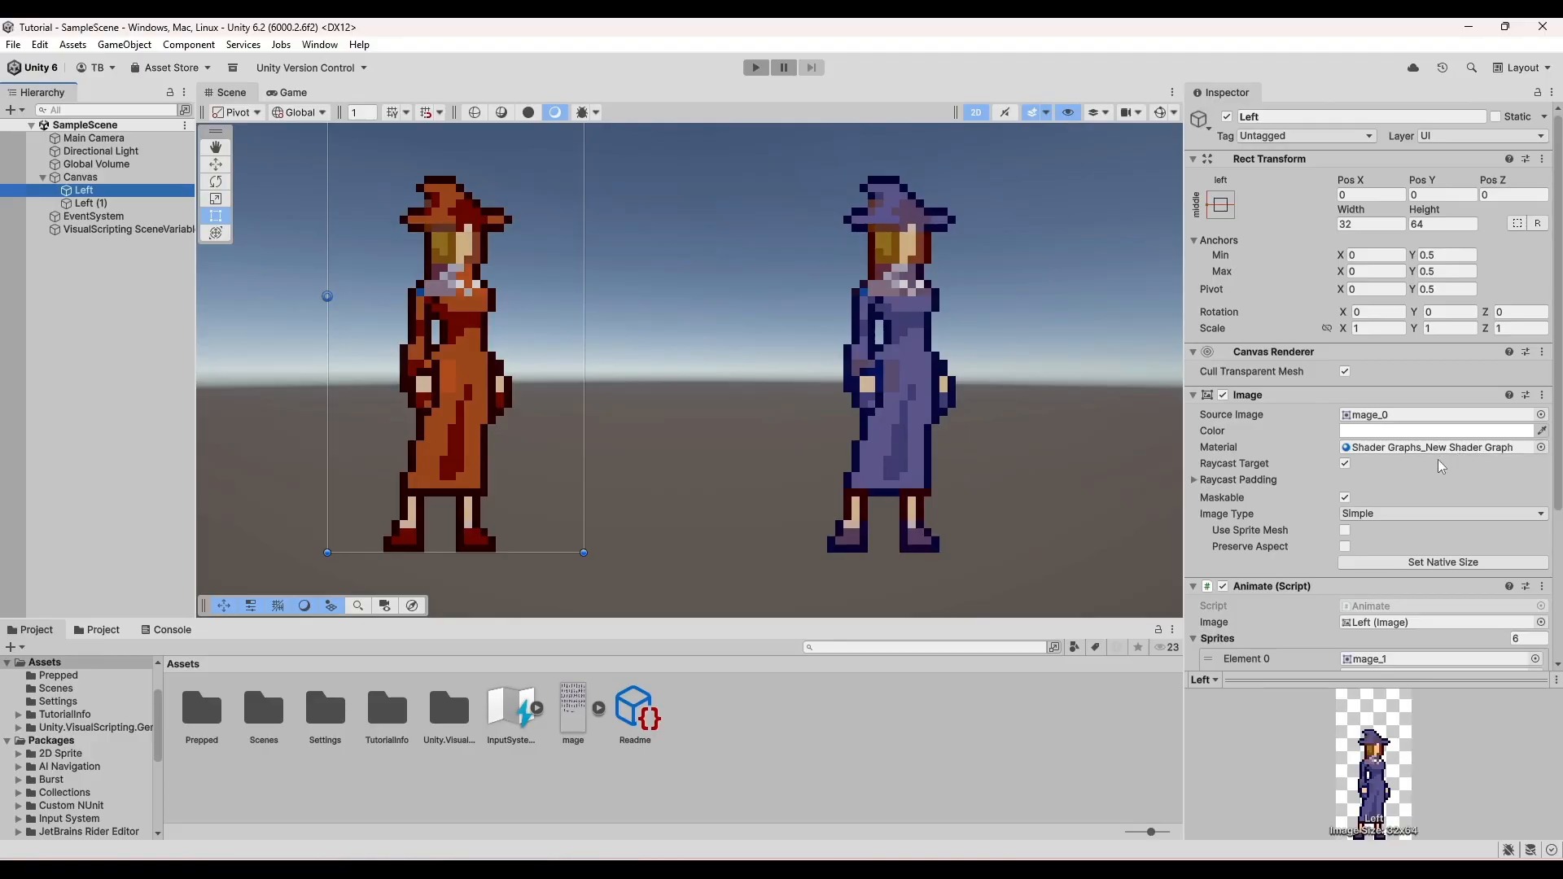
pyautogui.click(107, 355)
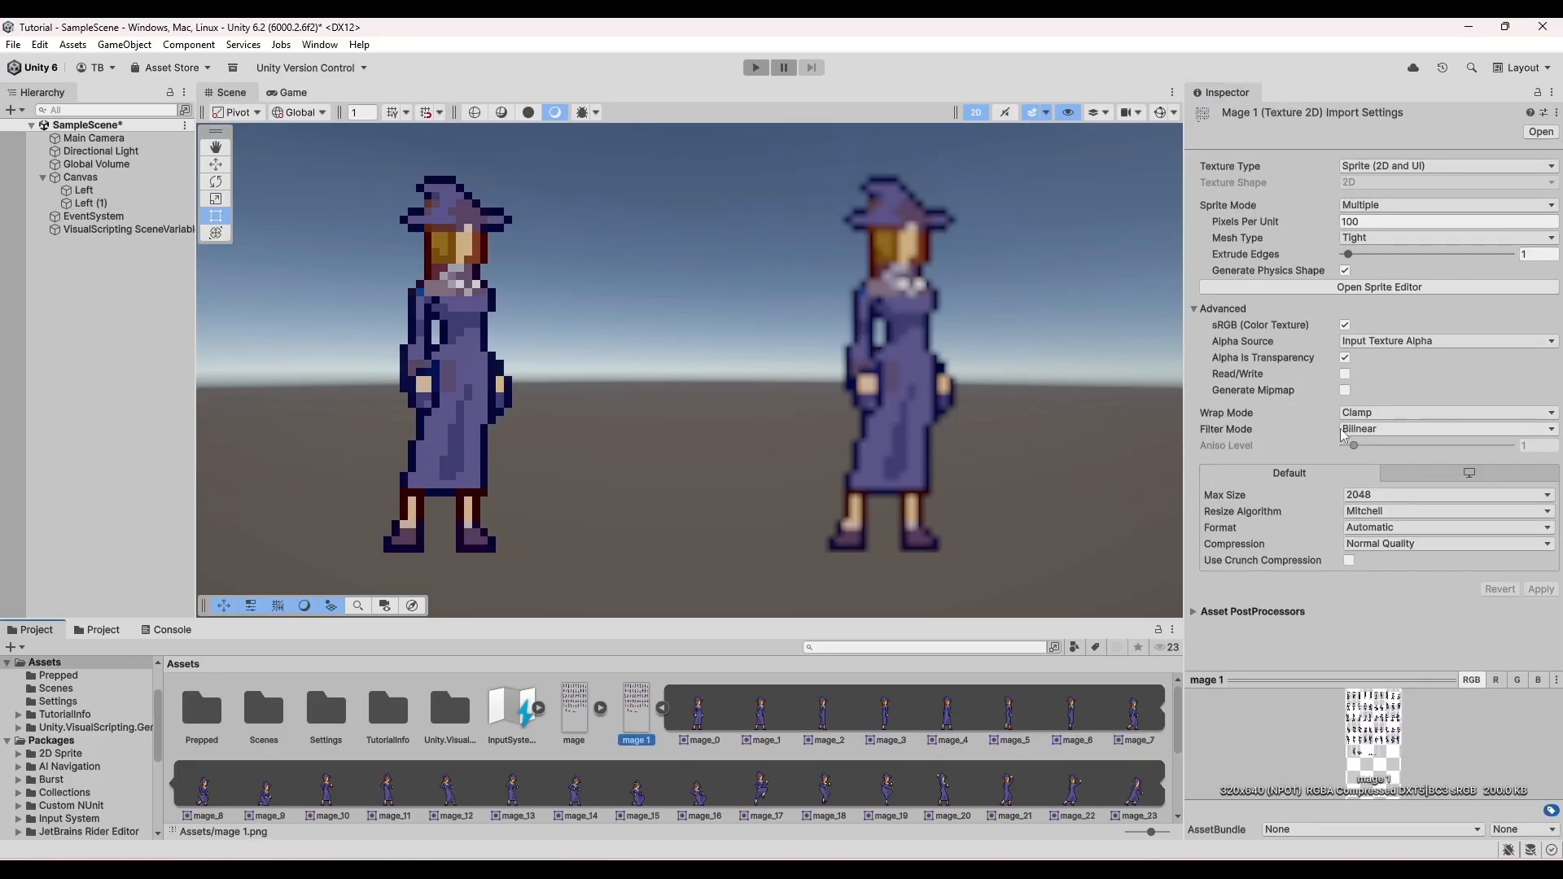
# - Set the mage 1 texture's filter mode to Point (no filter) and apply the import settings
pyautogui.click(1387, 436)
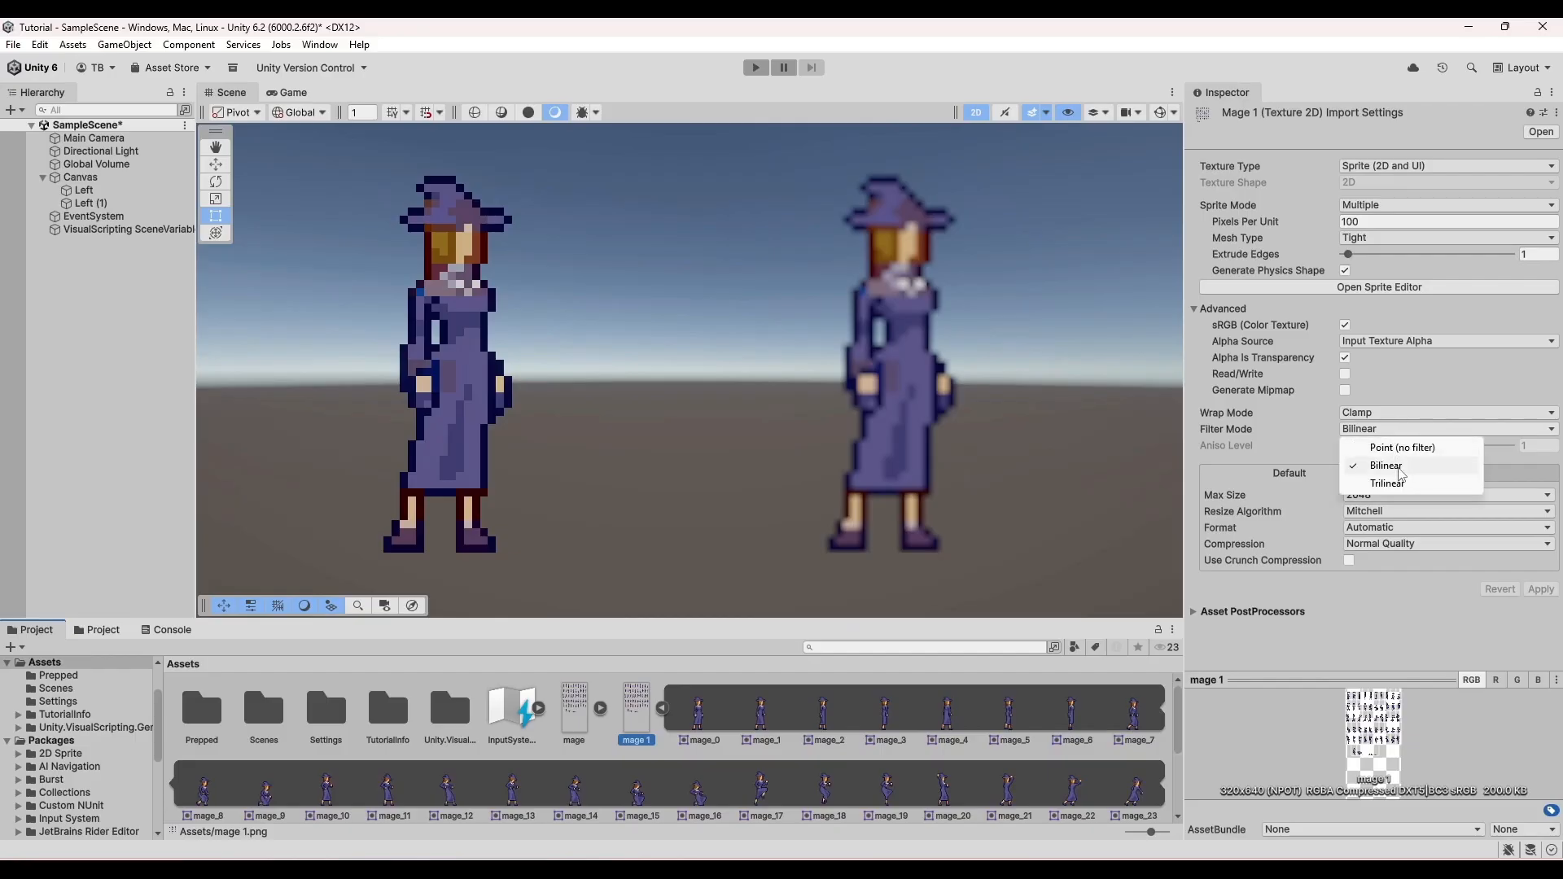
pyautogui.click(1395, 449)
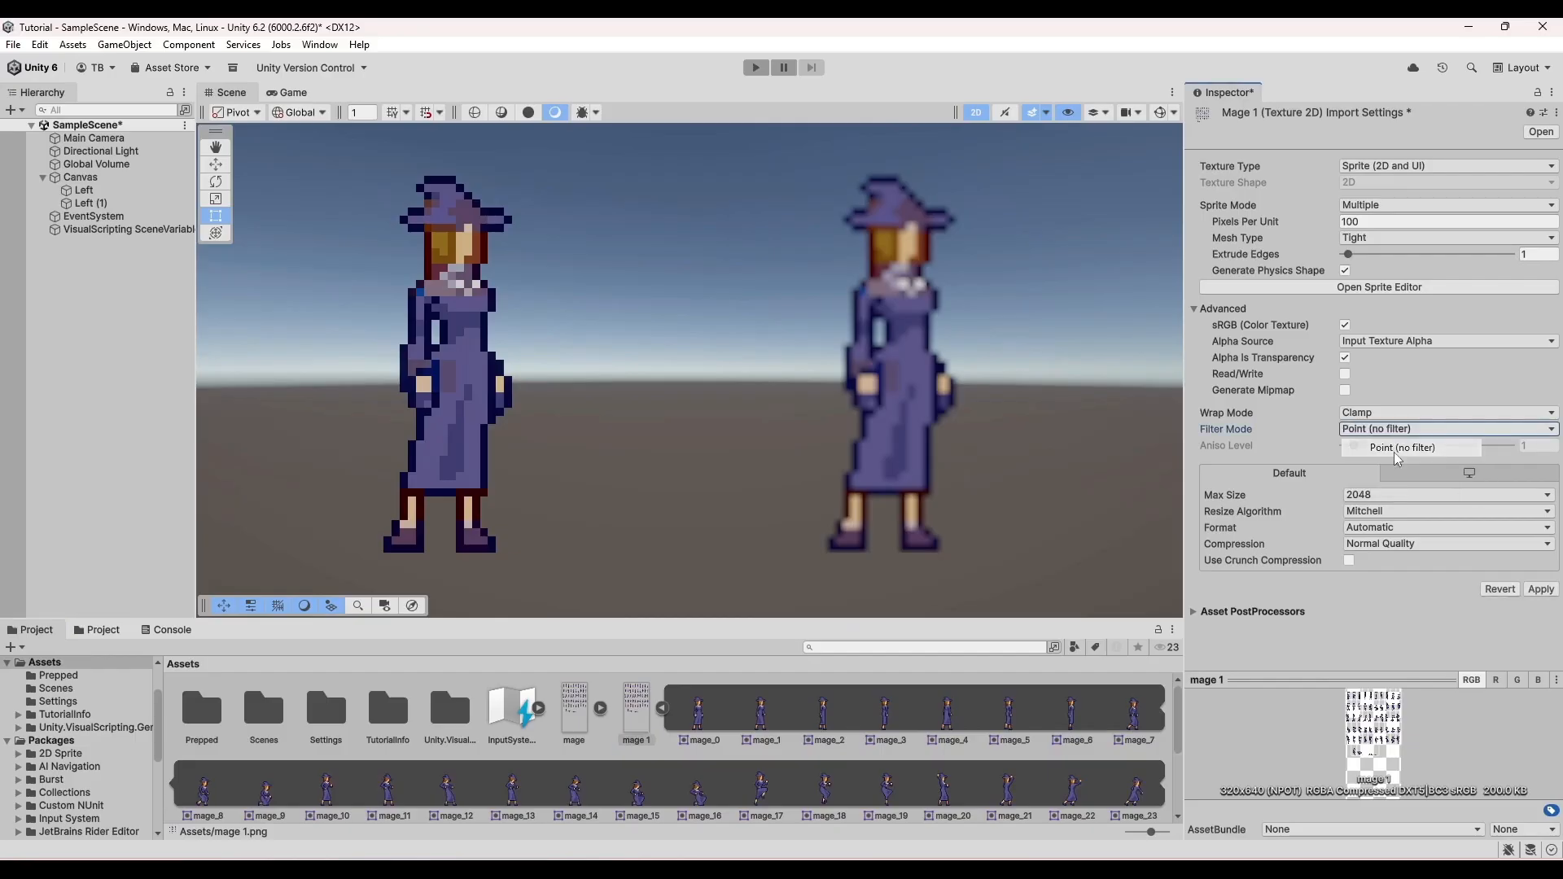
pyautogui.click(1541, 590)
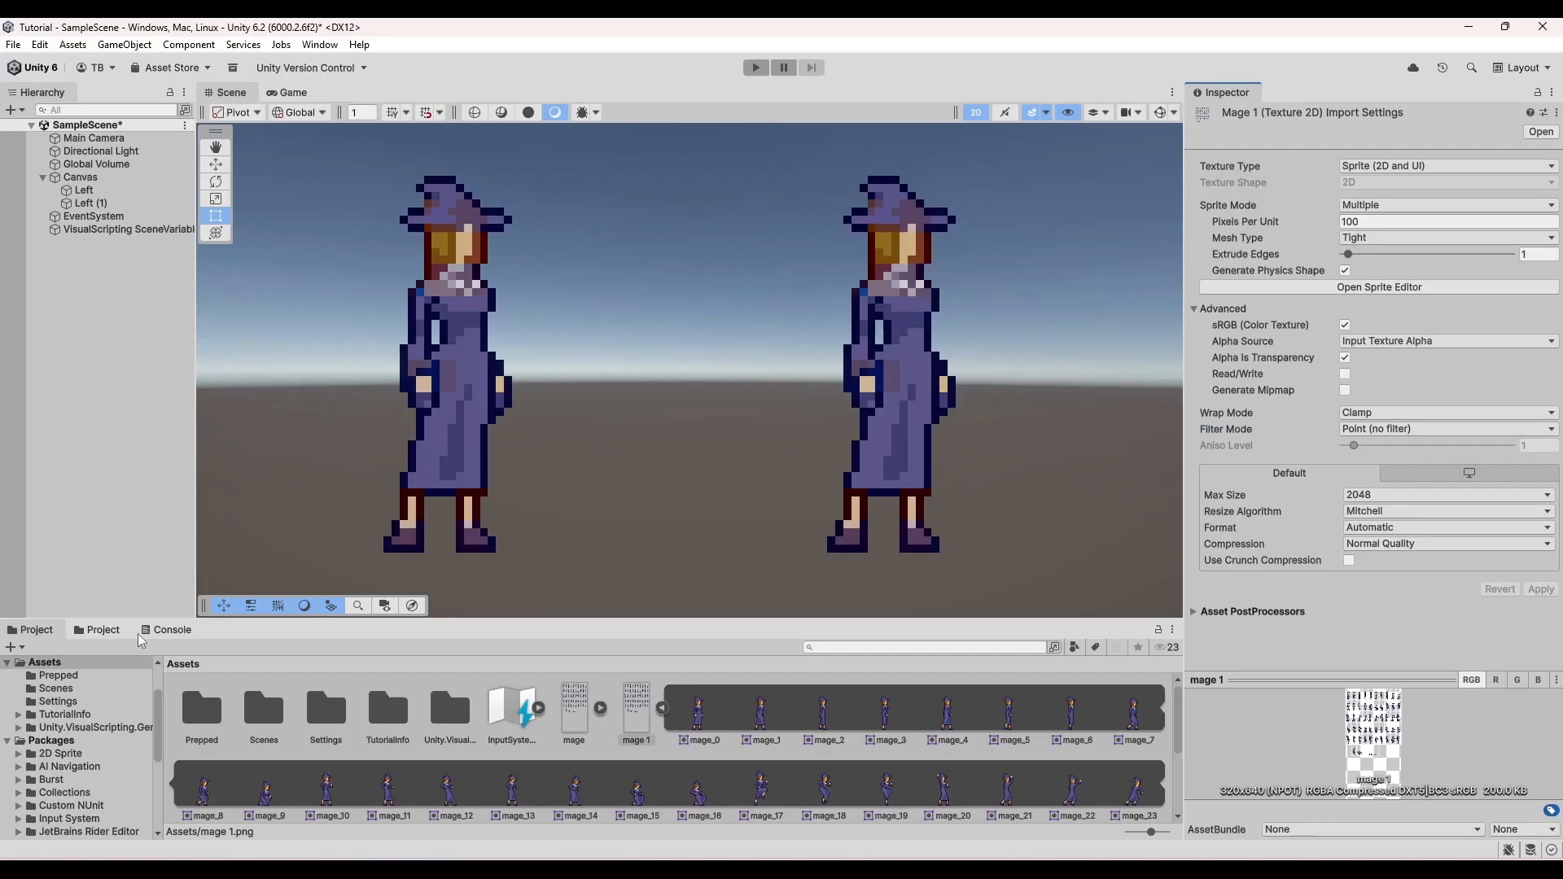
# - Check the Left (1) object's Image settings, collapse the mage 1 sprite list in the assets and clear the selection
pyautogui.click(108, 364)
pyautogui.click(88, 202)
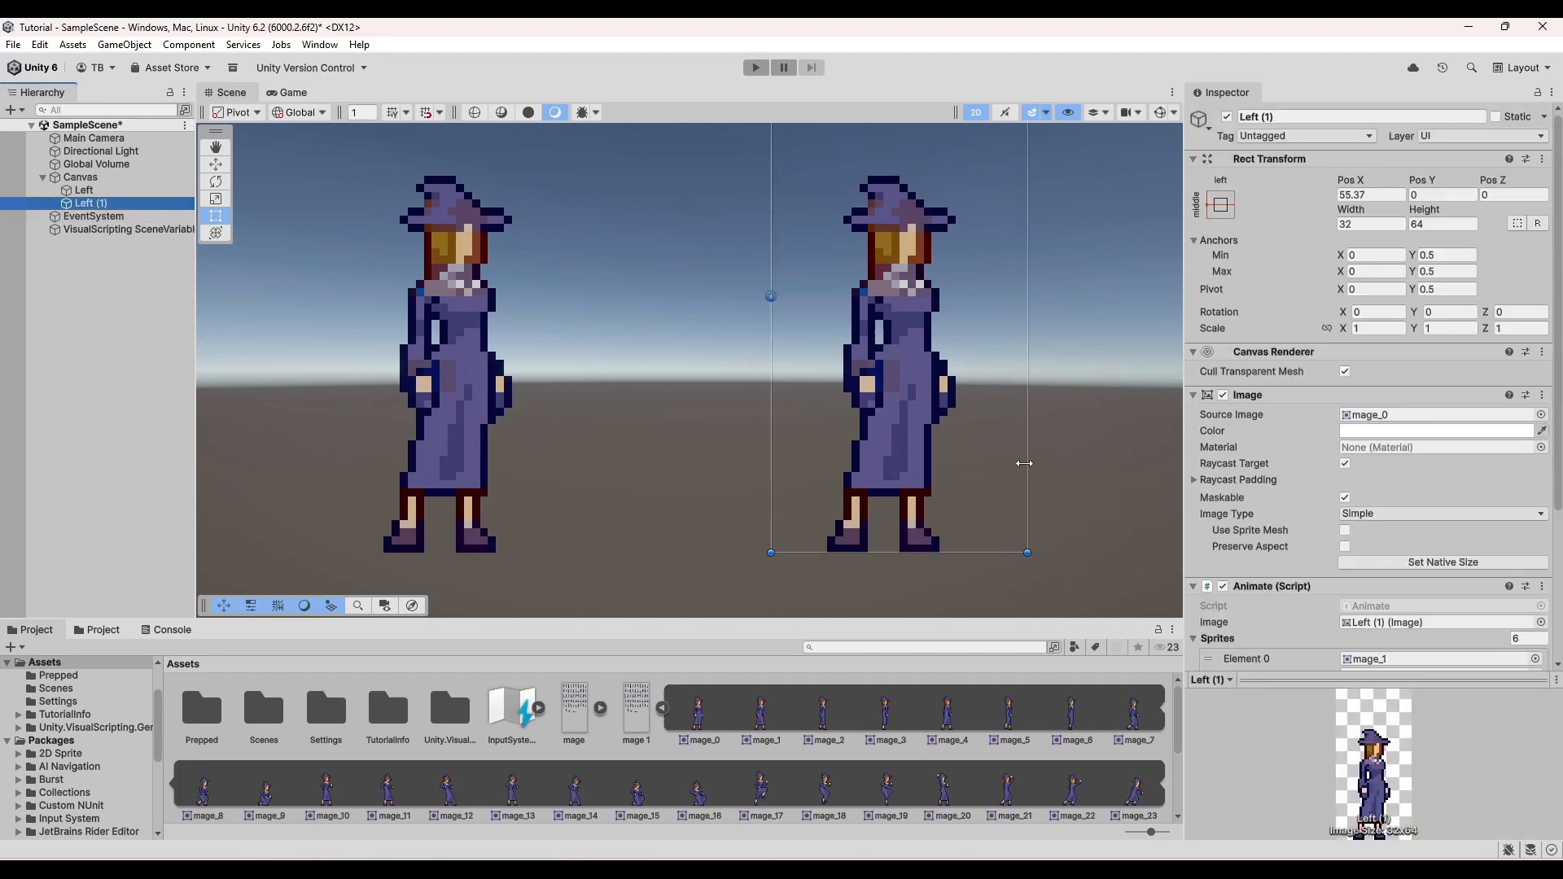
pyautogui.click(661, 708)
pyautogui.click(977, 778)
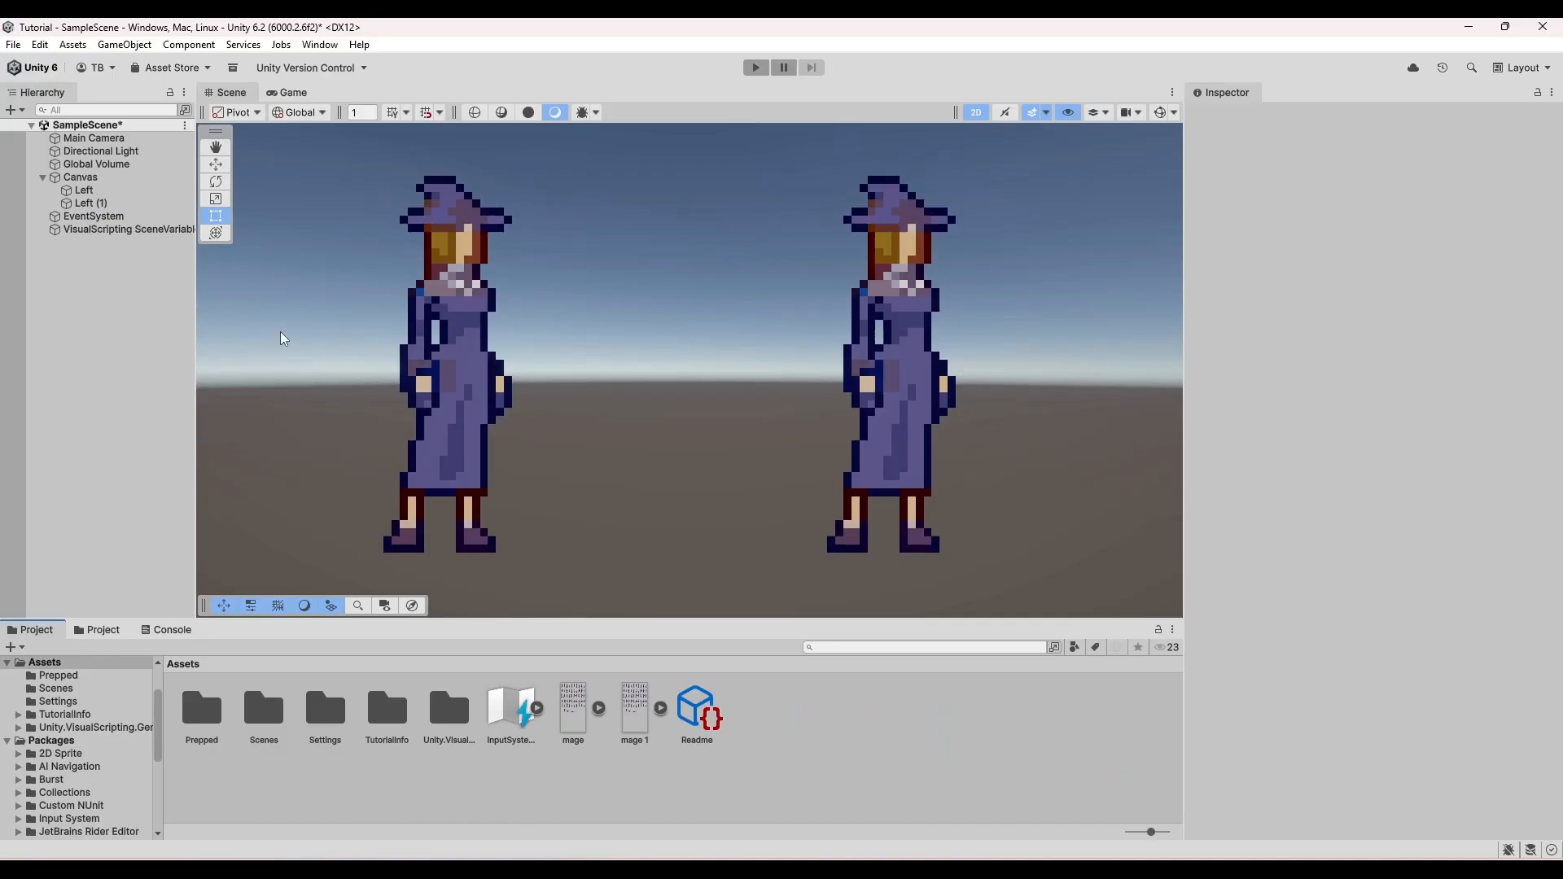
# - Search the project's packages in the Package Manager for "univer"
pyautogui.click(339, 49)
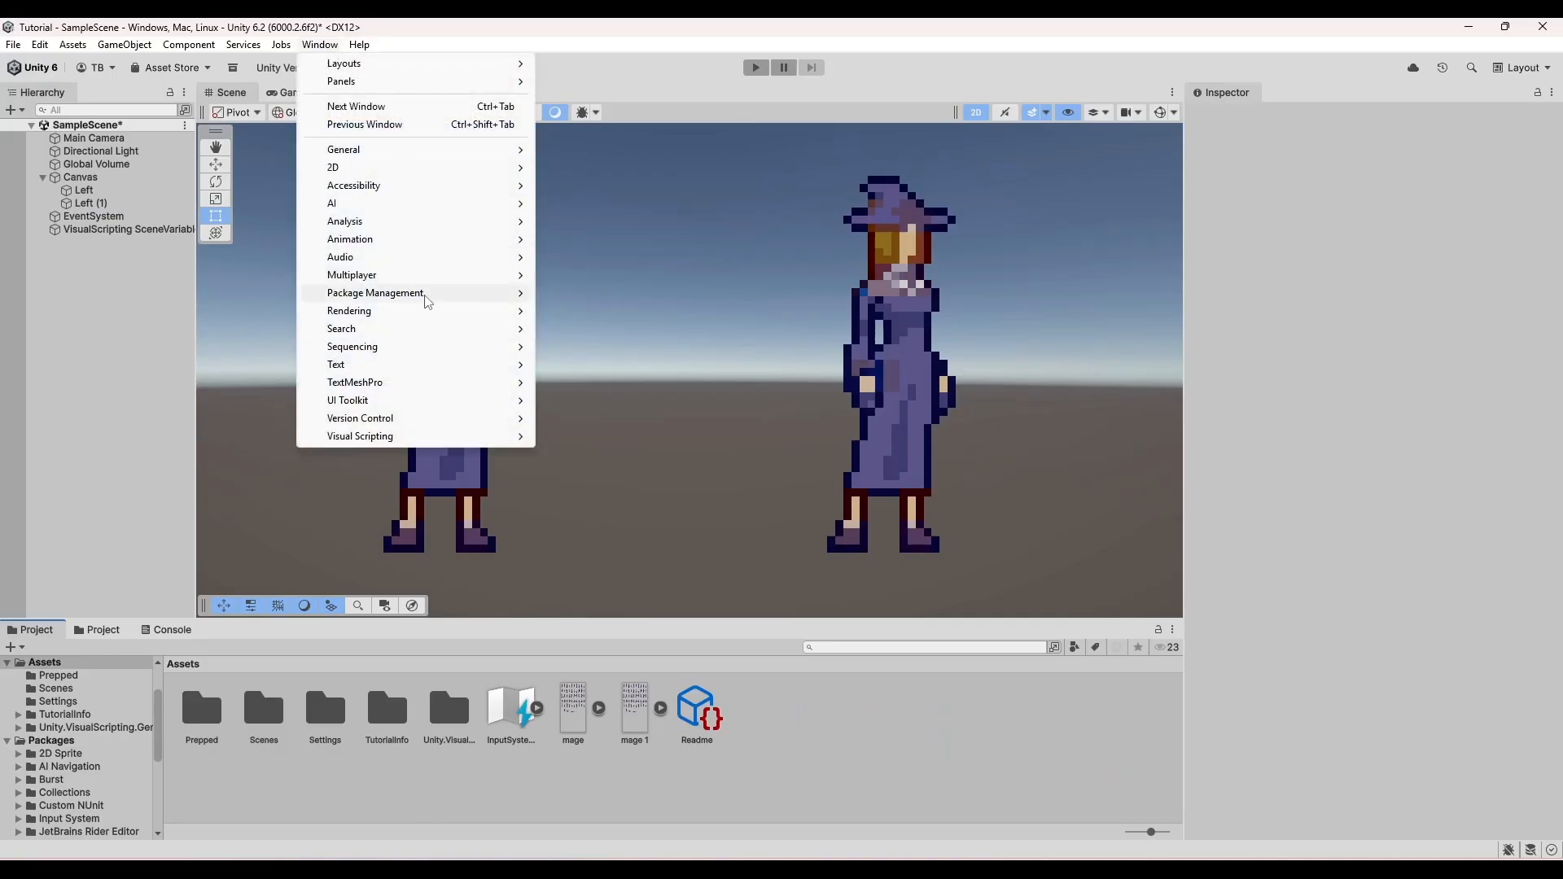
pyautogui.moveTo(427, 302)
pyautogui.click(550, 293)
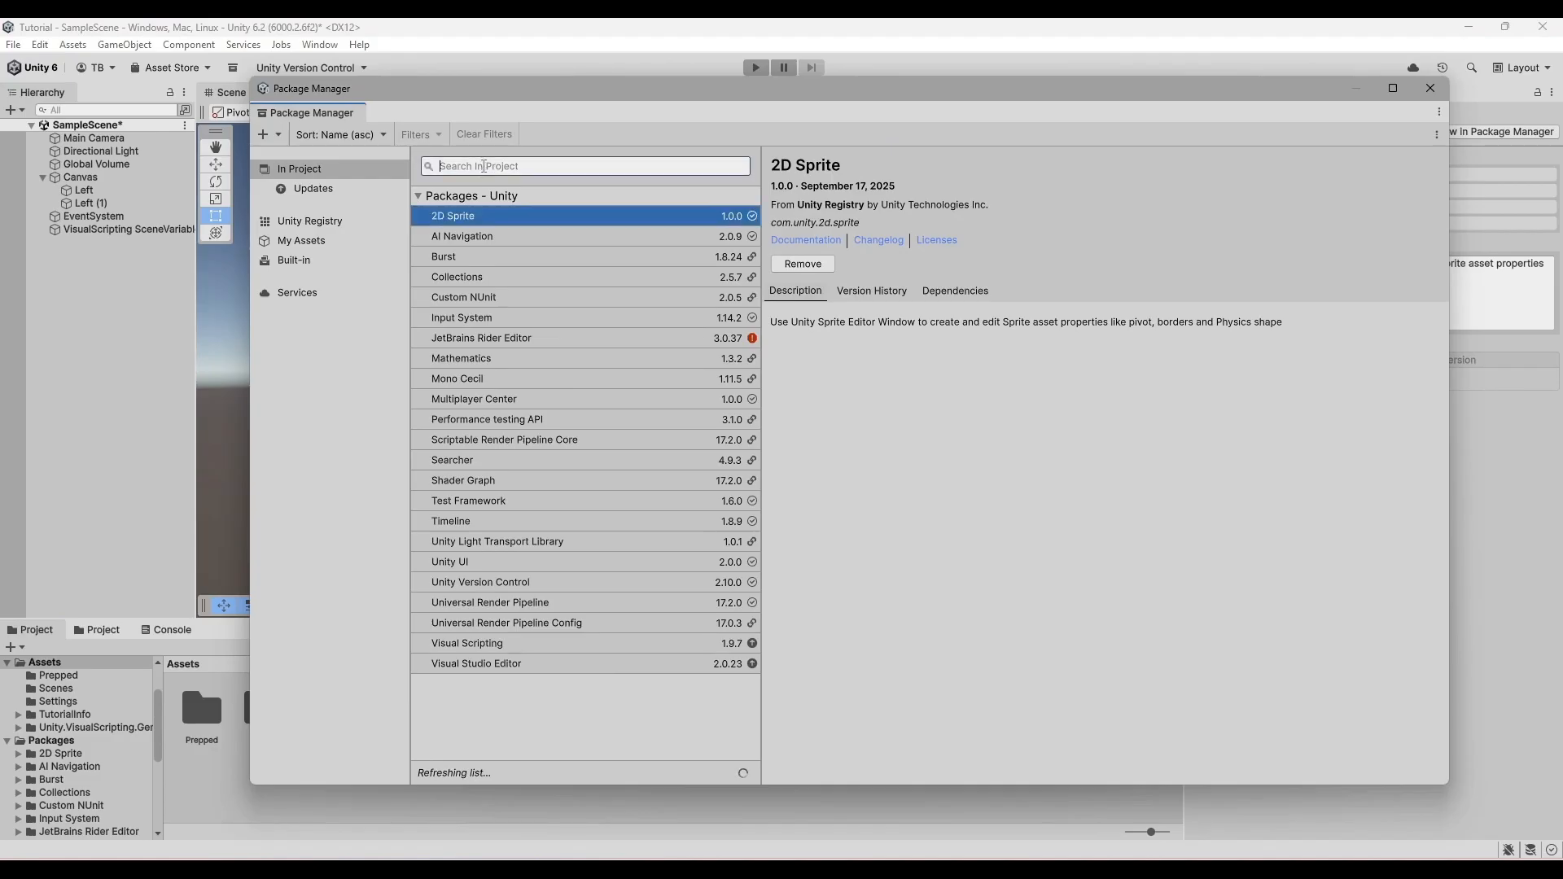
pyautogui.write('univer')
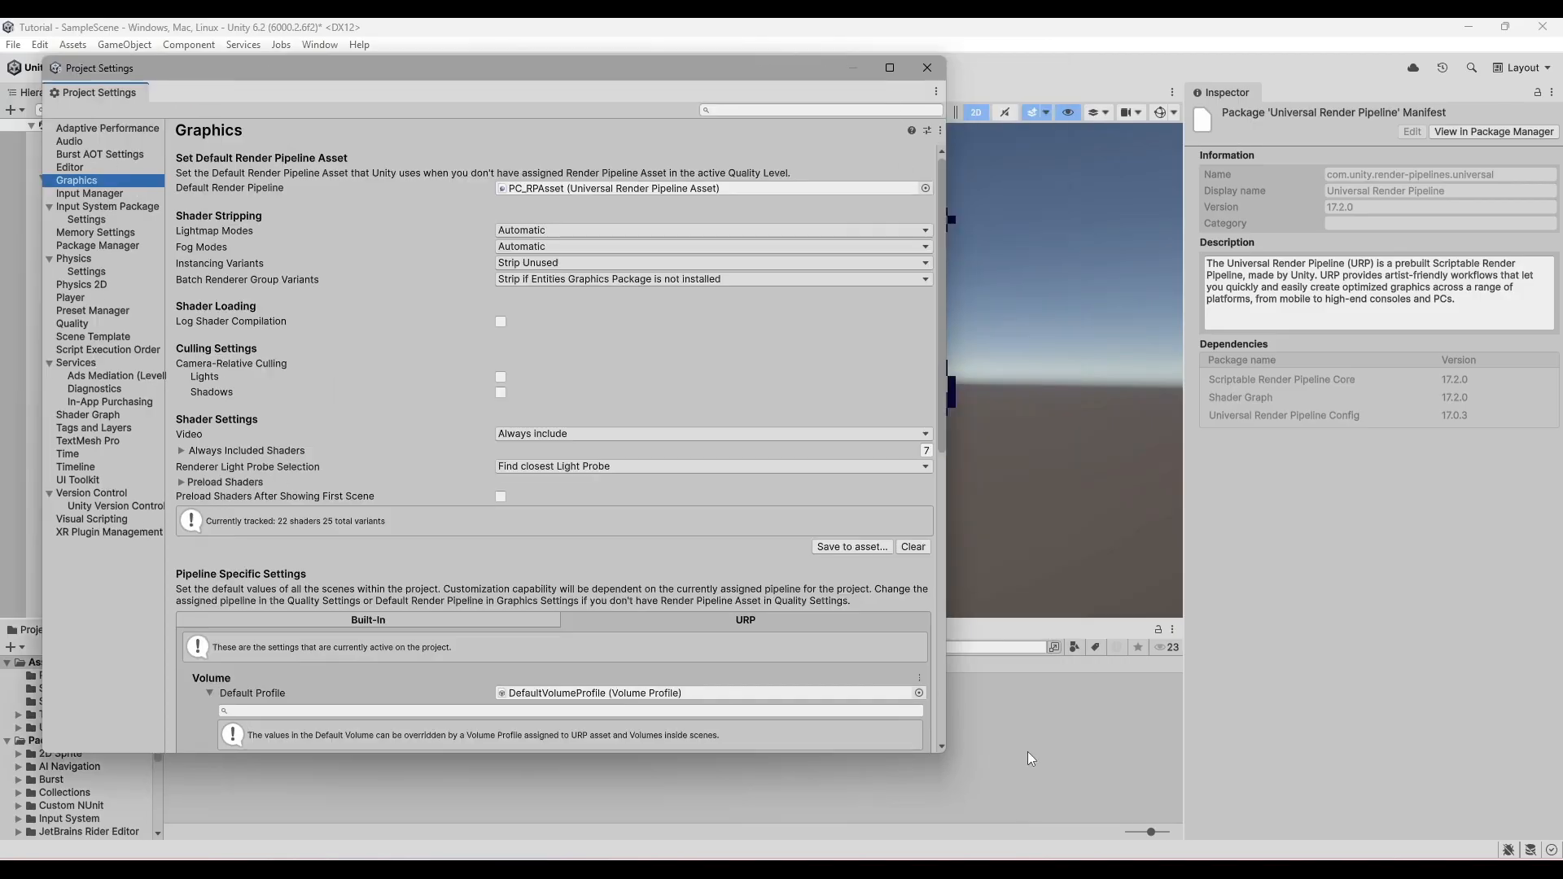
pyautogui.rightClick(1028, 320)
pyautogui.moveTo(1115, 331)
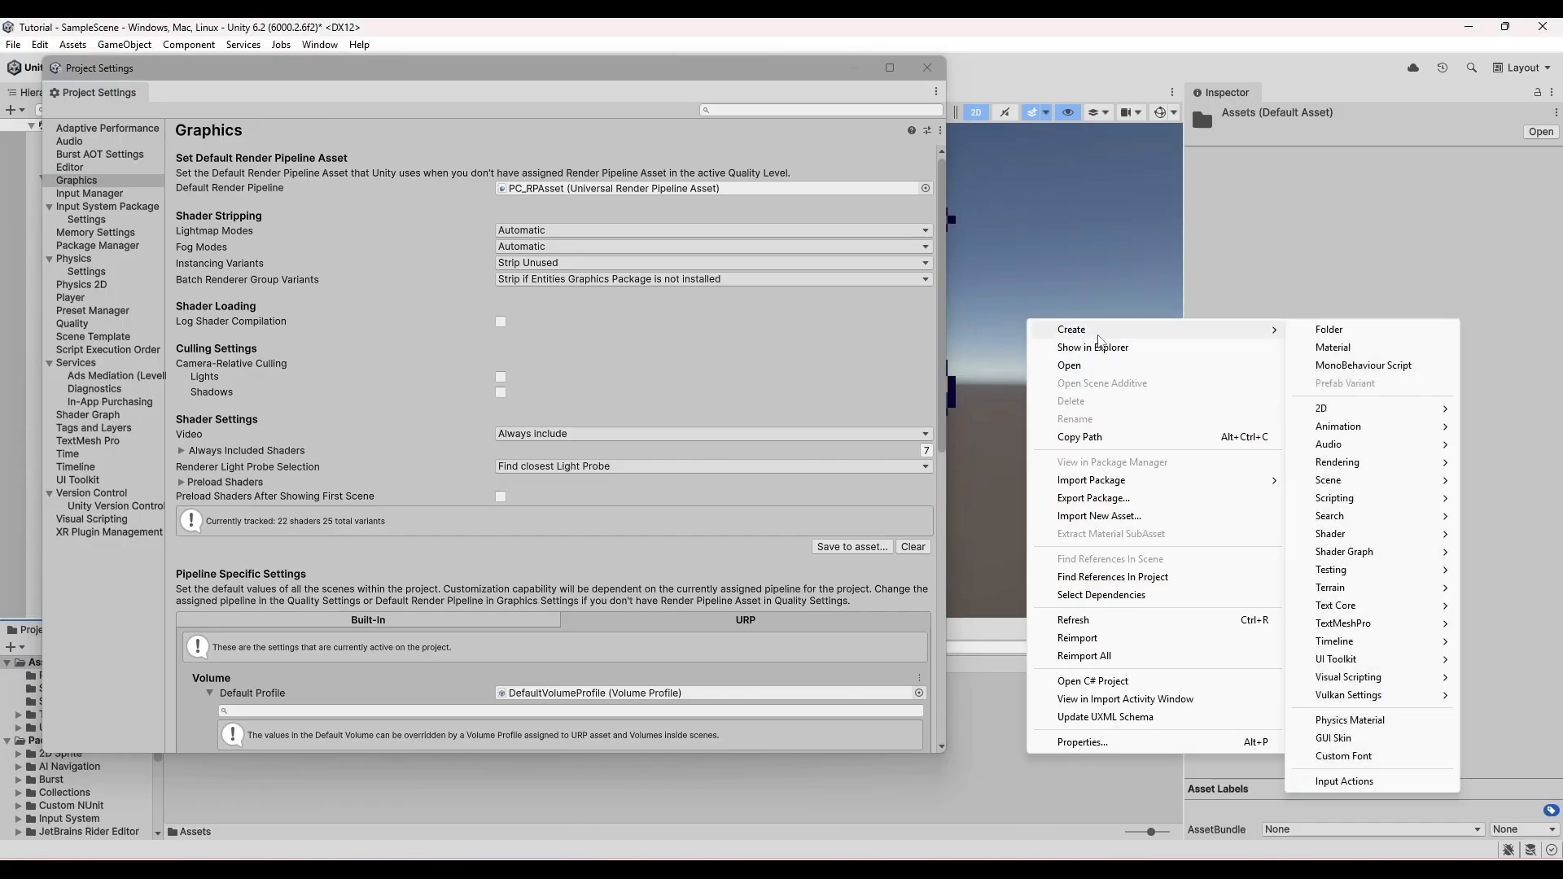
pyautogui.moveTo(1376, 462)
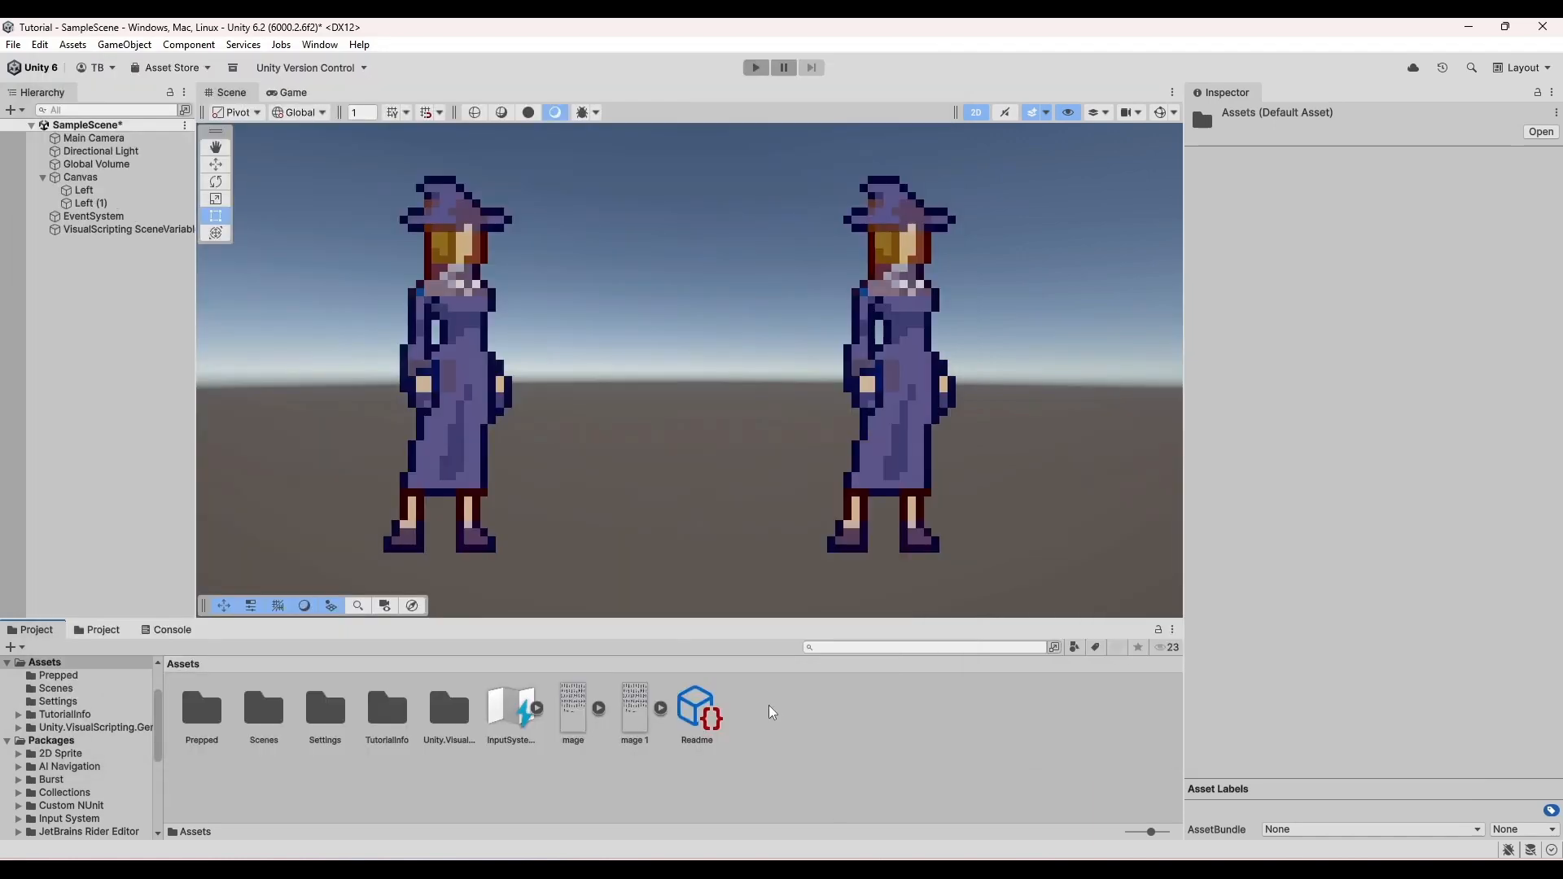
# - Create a URP Sprite Unlit Shader Graph in the Assets folder and name it ColorSwap
pyautogui.rightClick(774, 711)
pyautogui.moveTo(977, 281)
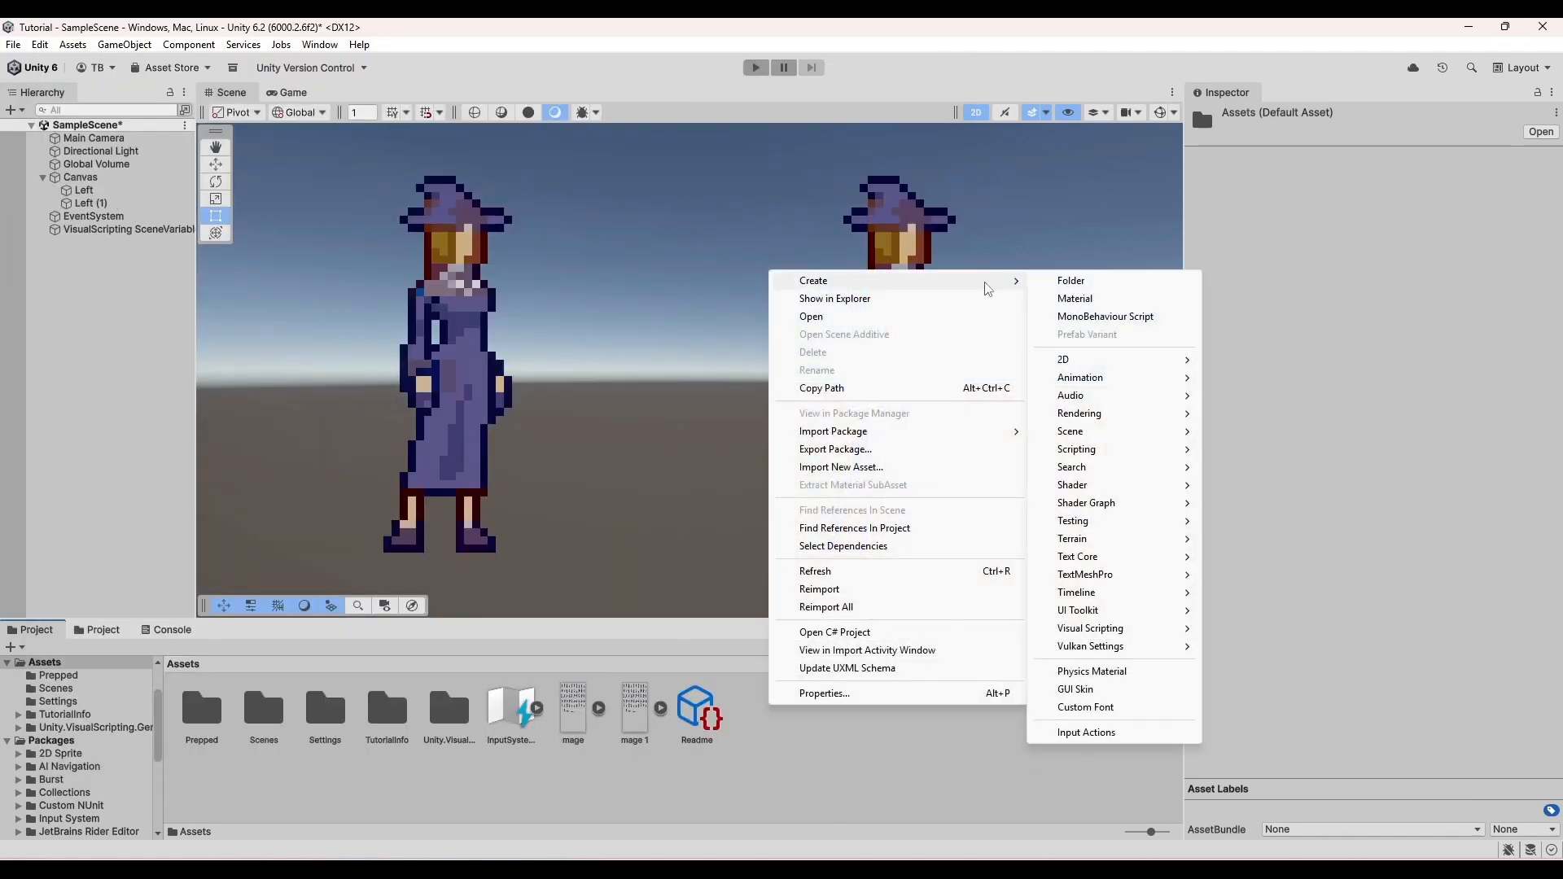
pyautogui.moveTo(1130, 511)
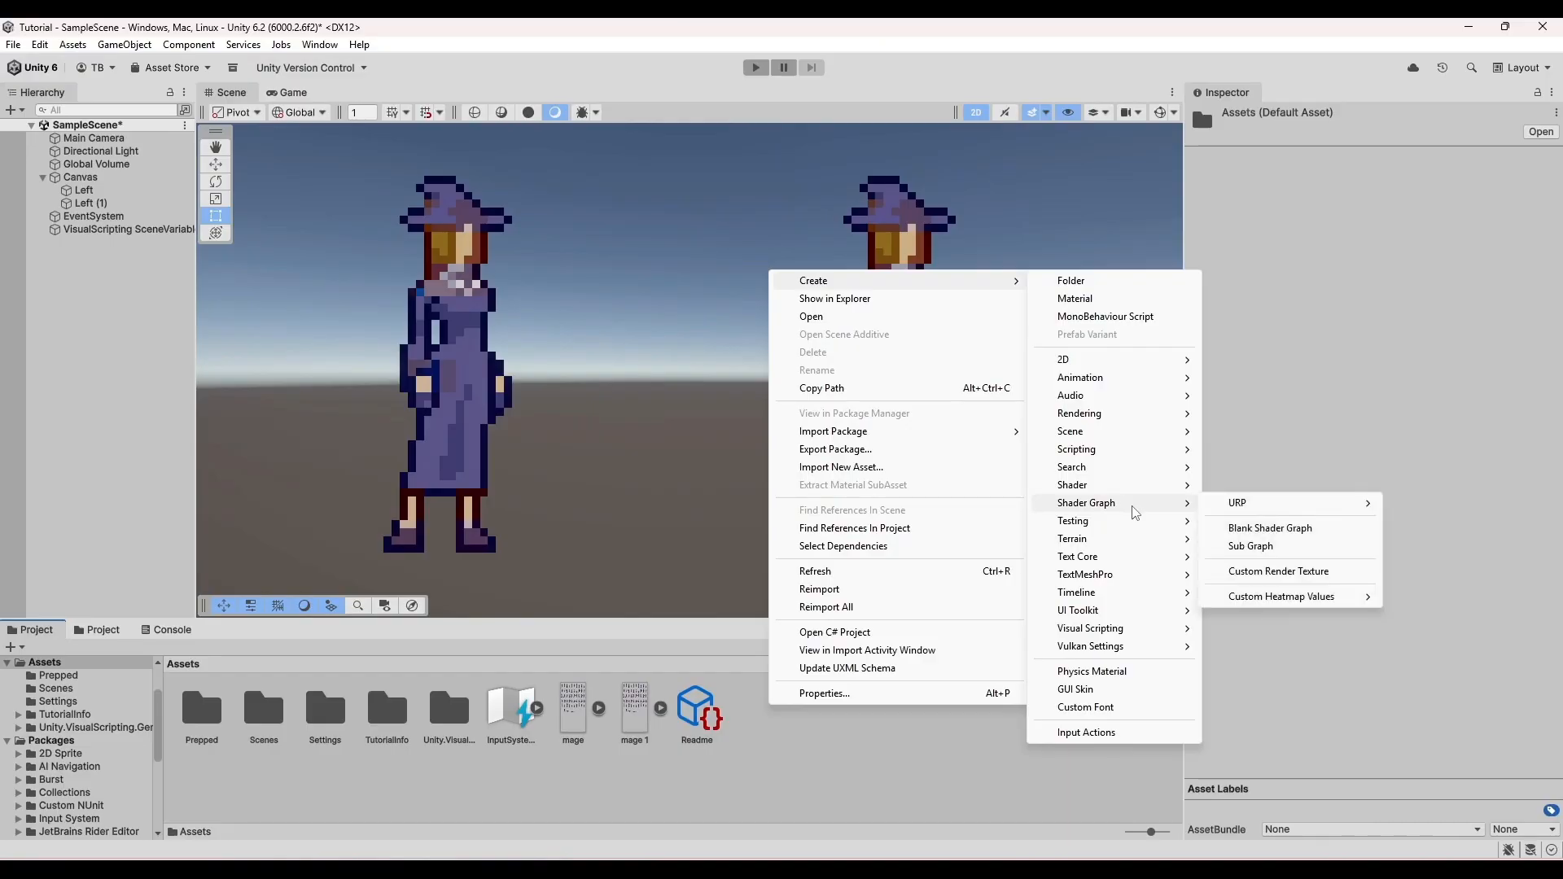
pyautogui.moveTo(1272, 513)
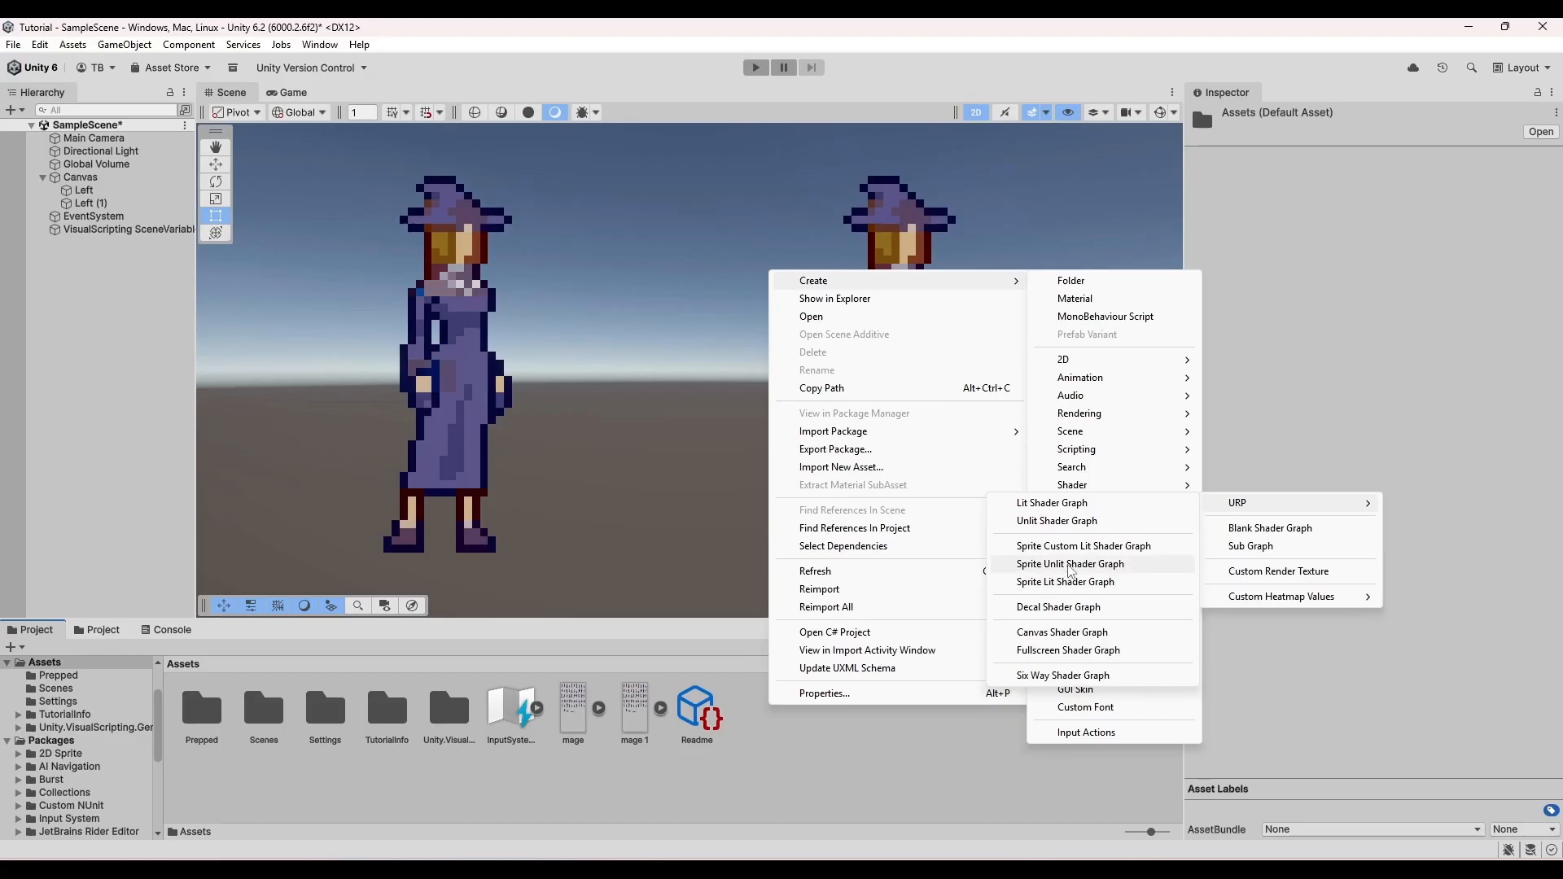
pyautogui.click(1065, 572)
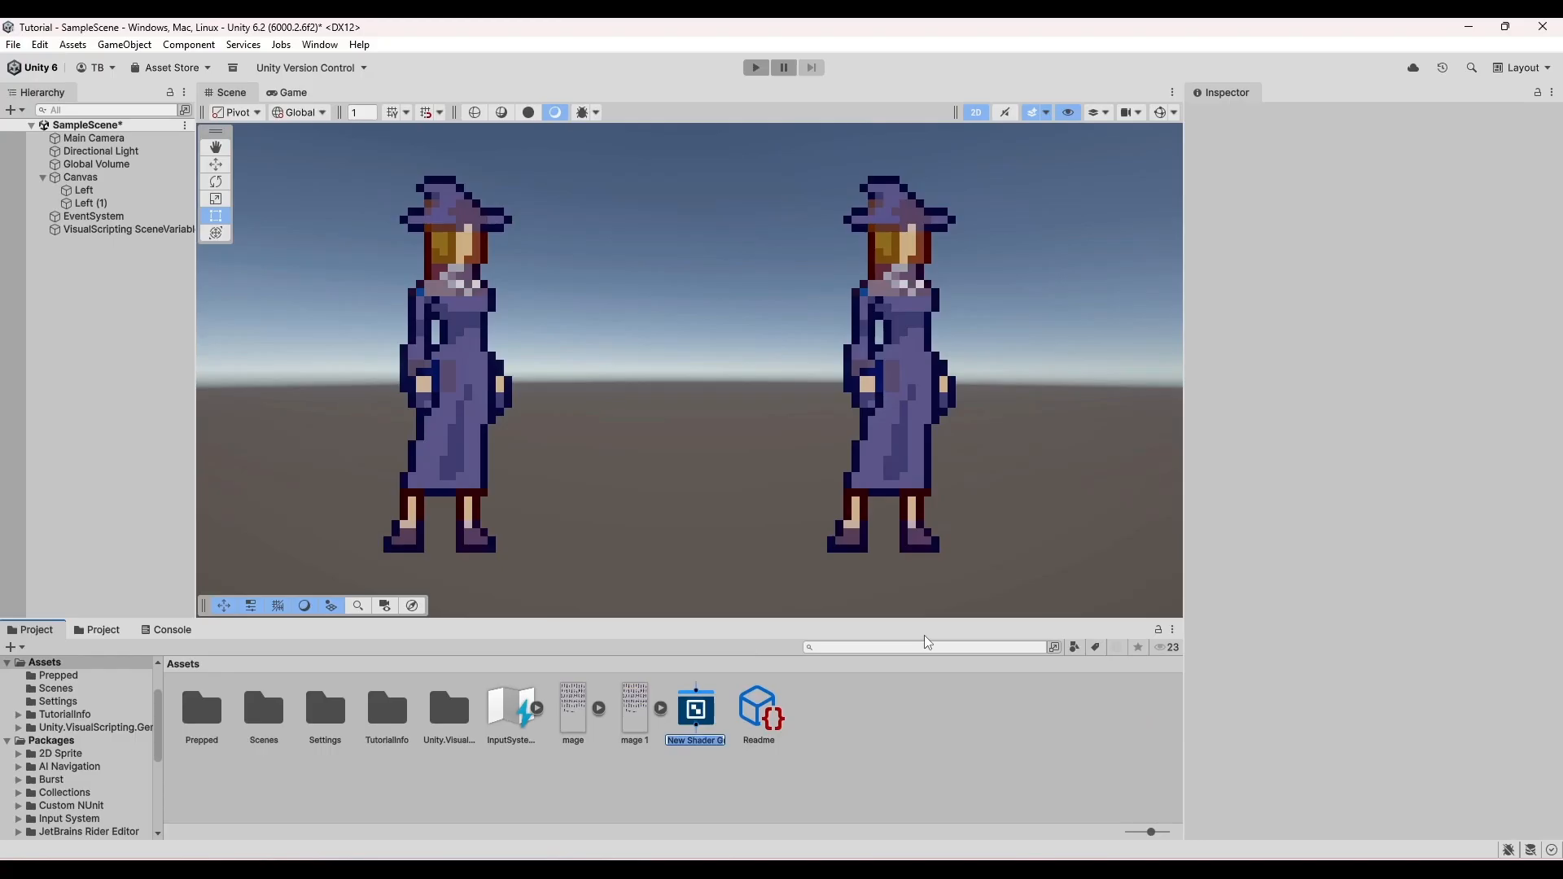
pyautogui.write('ColorSwap')
pyautogui.press('Return')
# - Open the ColorSwap shader graph, then narrow the Graph Inspector and lengthen the Blackboard to free up workspace
pyautogui.doubleClick(510, 711)
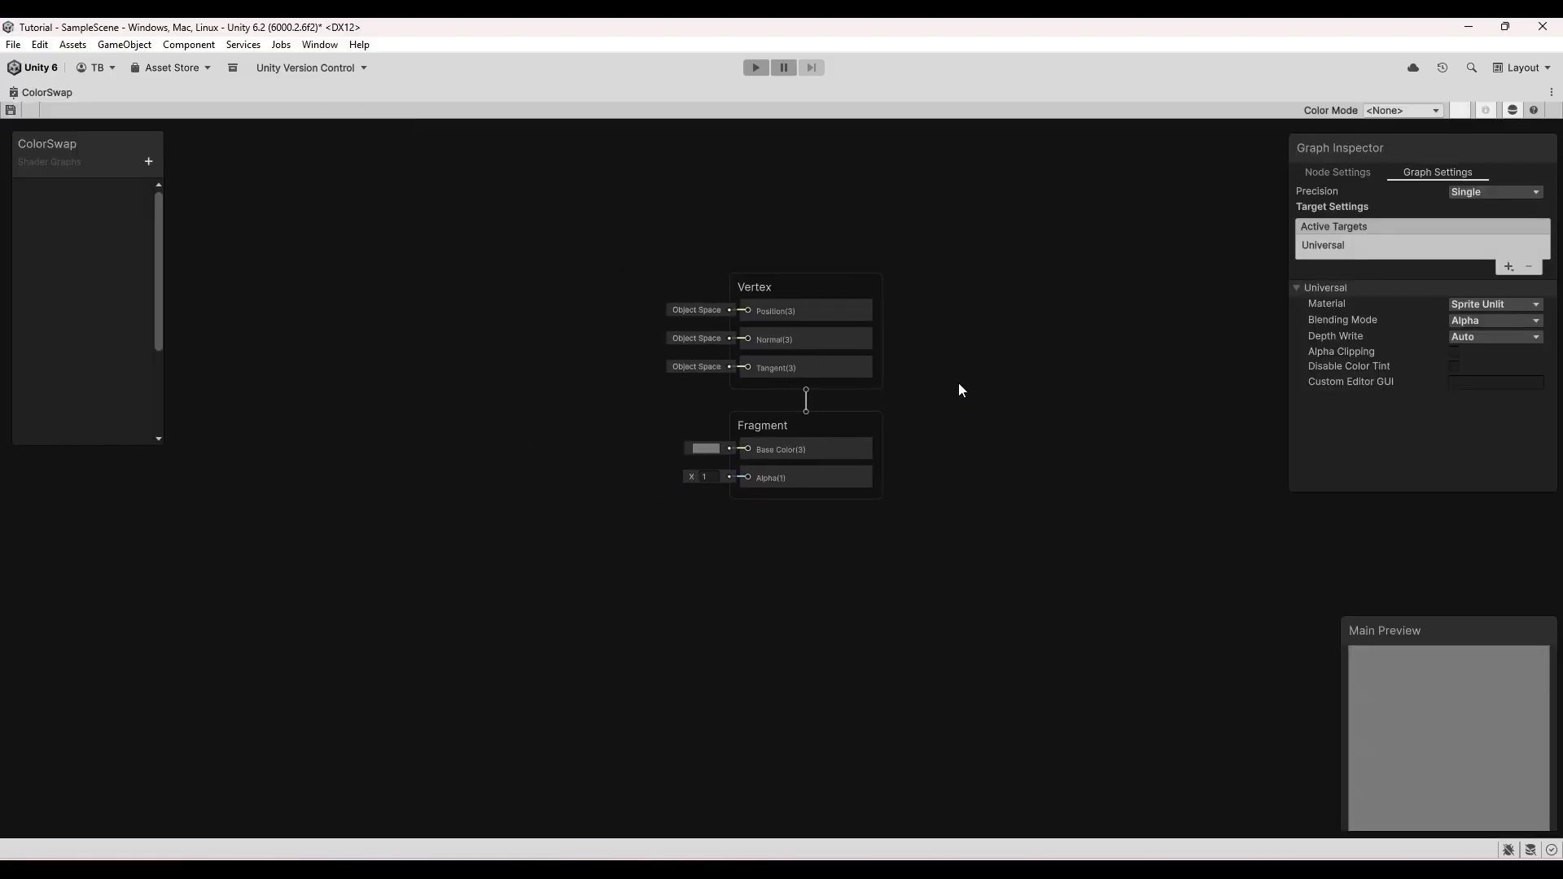
pyautogui.moveTo(894, 331); pyautogui.dragTo(1077, 521, button='middle')
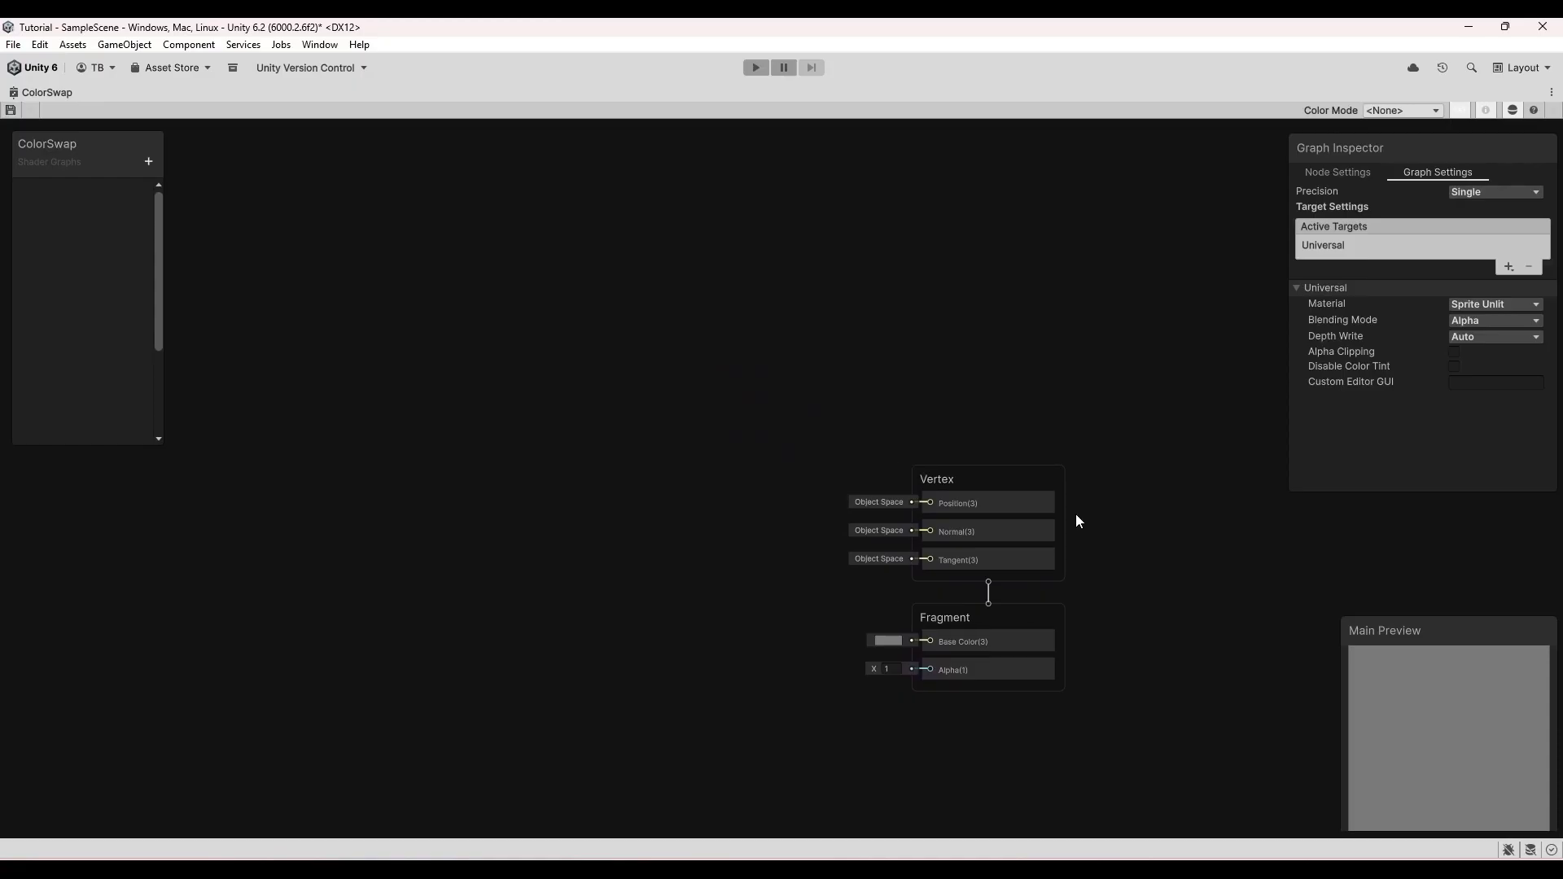
pyautogui.moveTo(1289, 485); pyautogui.dragTo(1359, 489)
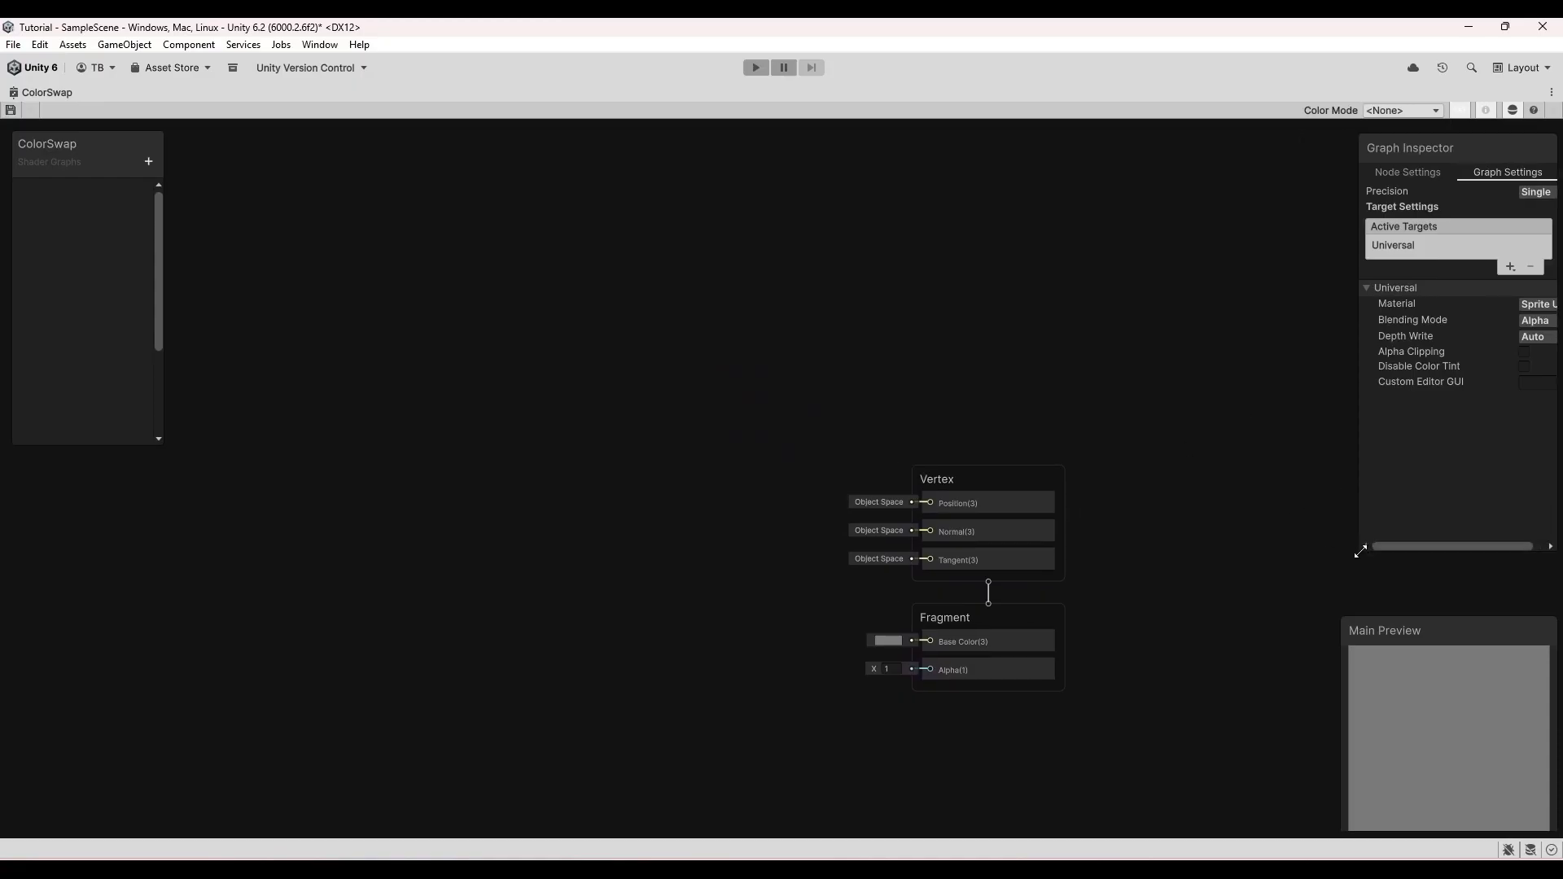
pyautogui.moveTo(116, 446); pyautogui.dragTo(125, 699)
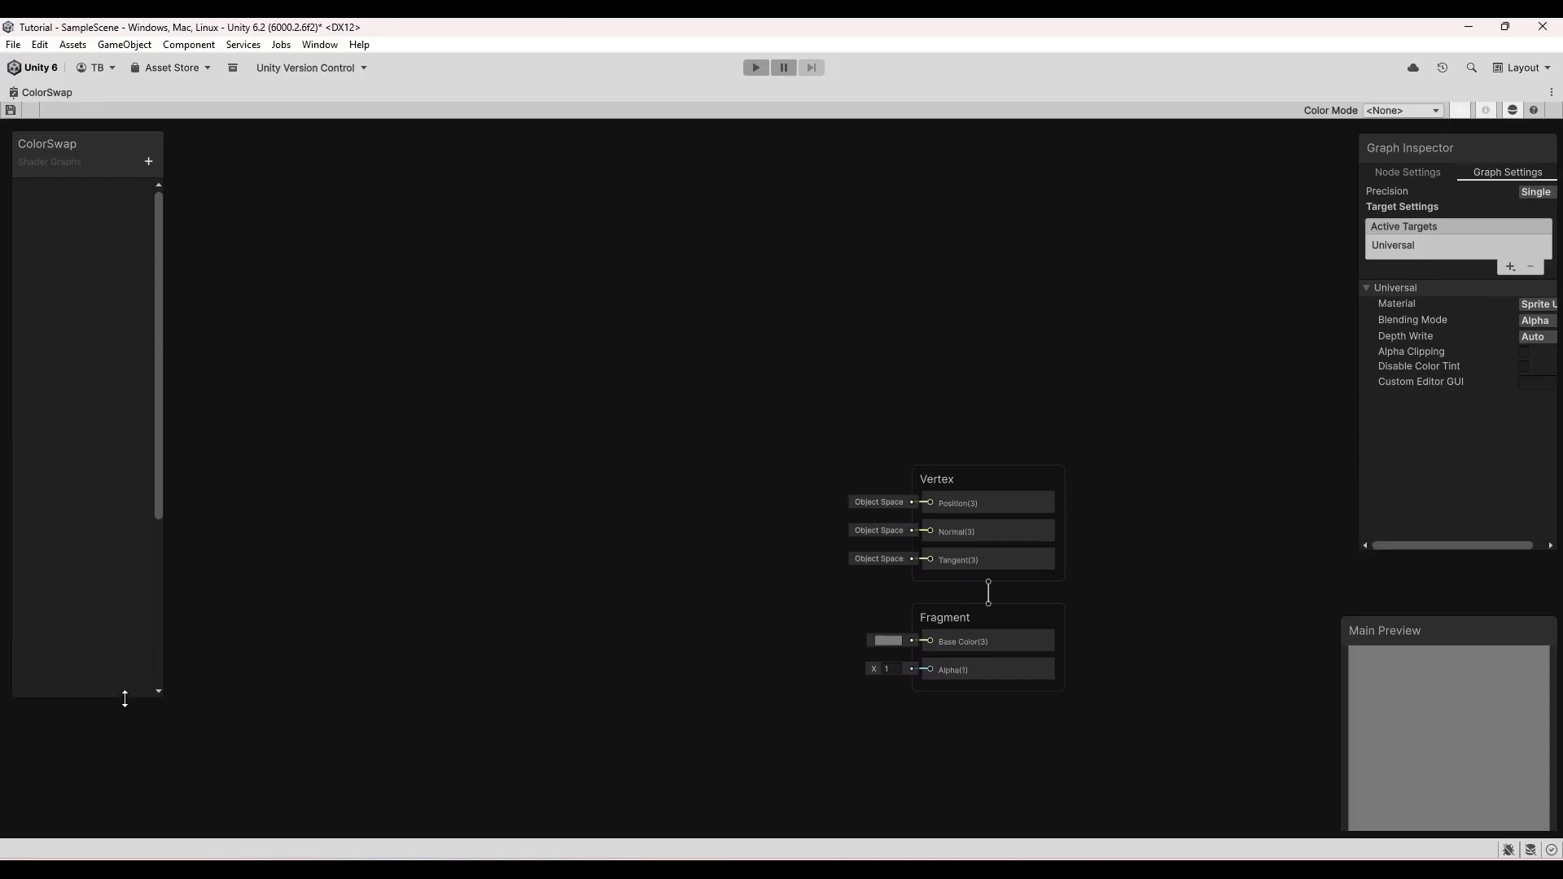
# - Add a Texture 2D property to the graph, keeping its default name, and widen the Graph Inspector
pyautogui.click(148, 161)
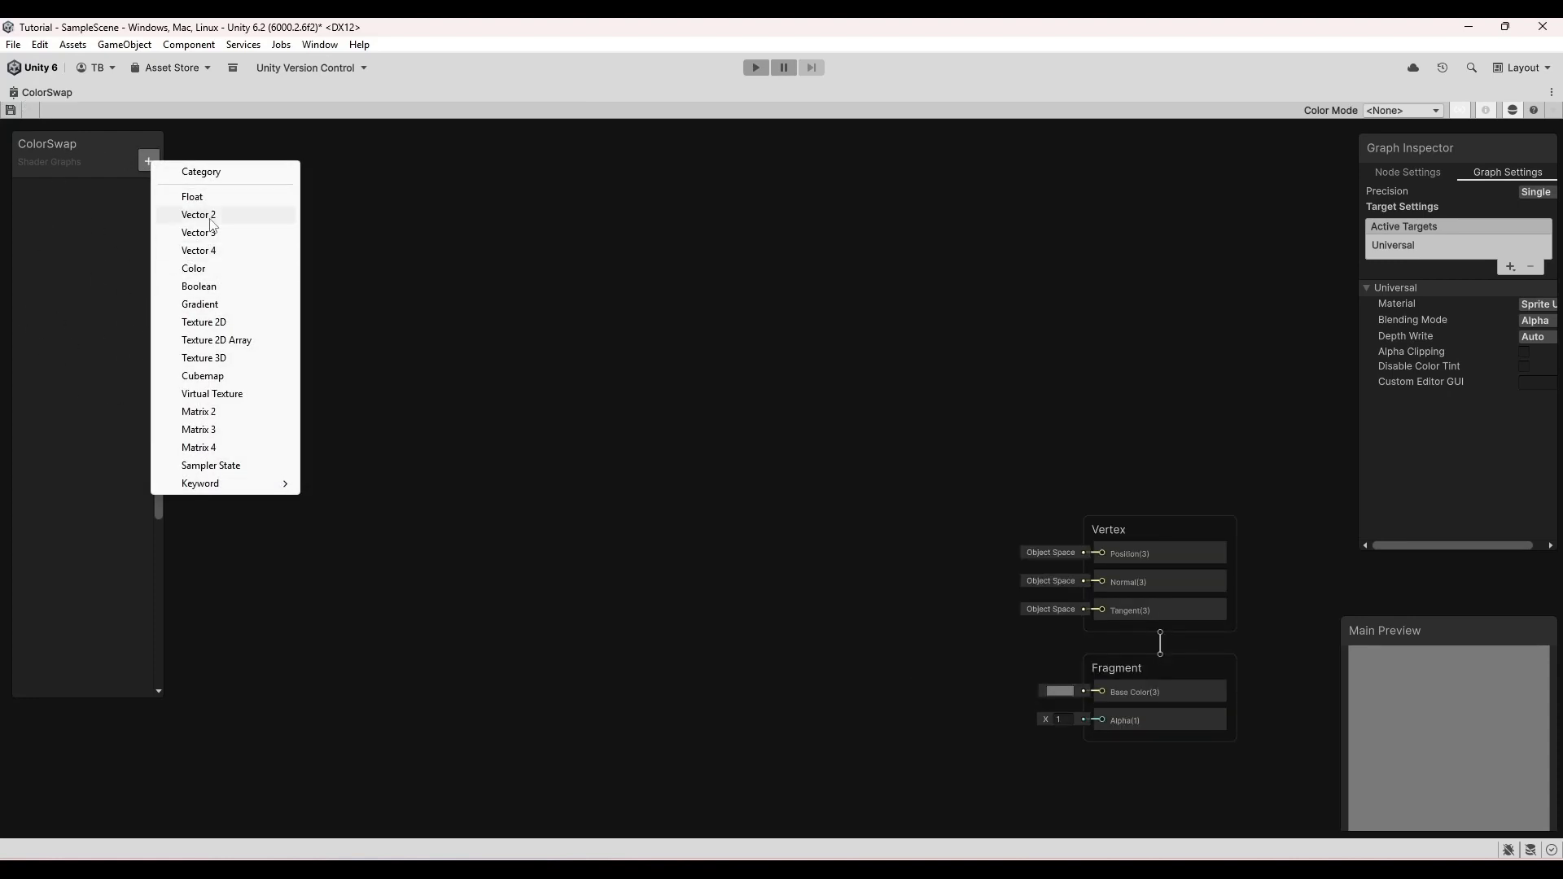
pyautogui.click(227, 323)
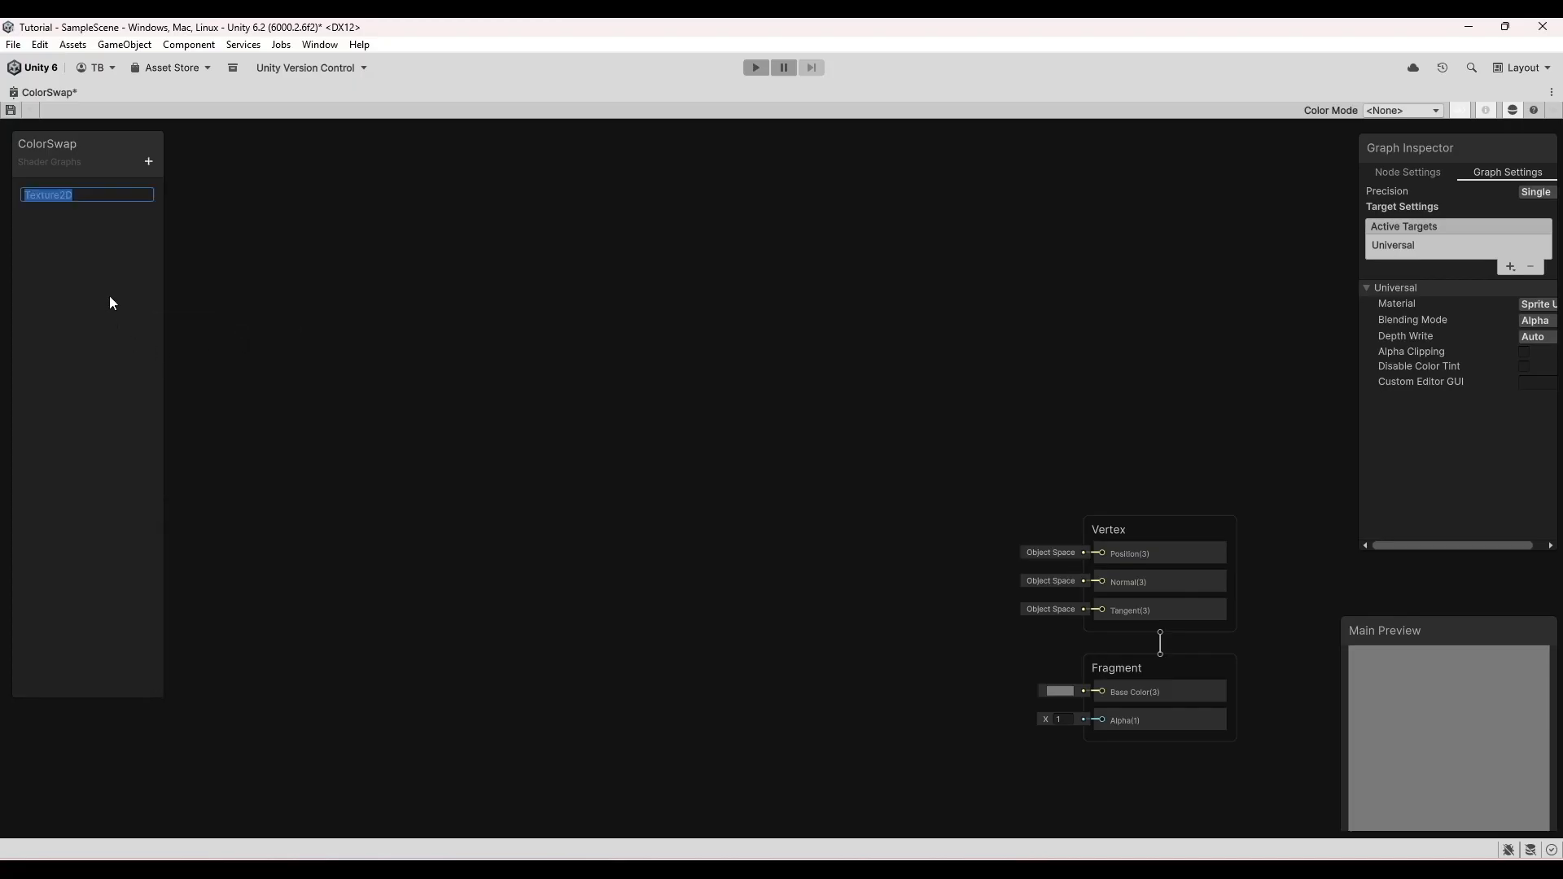
pyautogui.press('Return')
pyautogui.moveTo(1360, 295); pyautogui.dragTo(1255, 304)
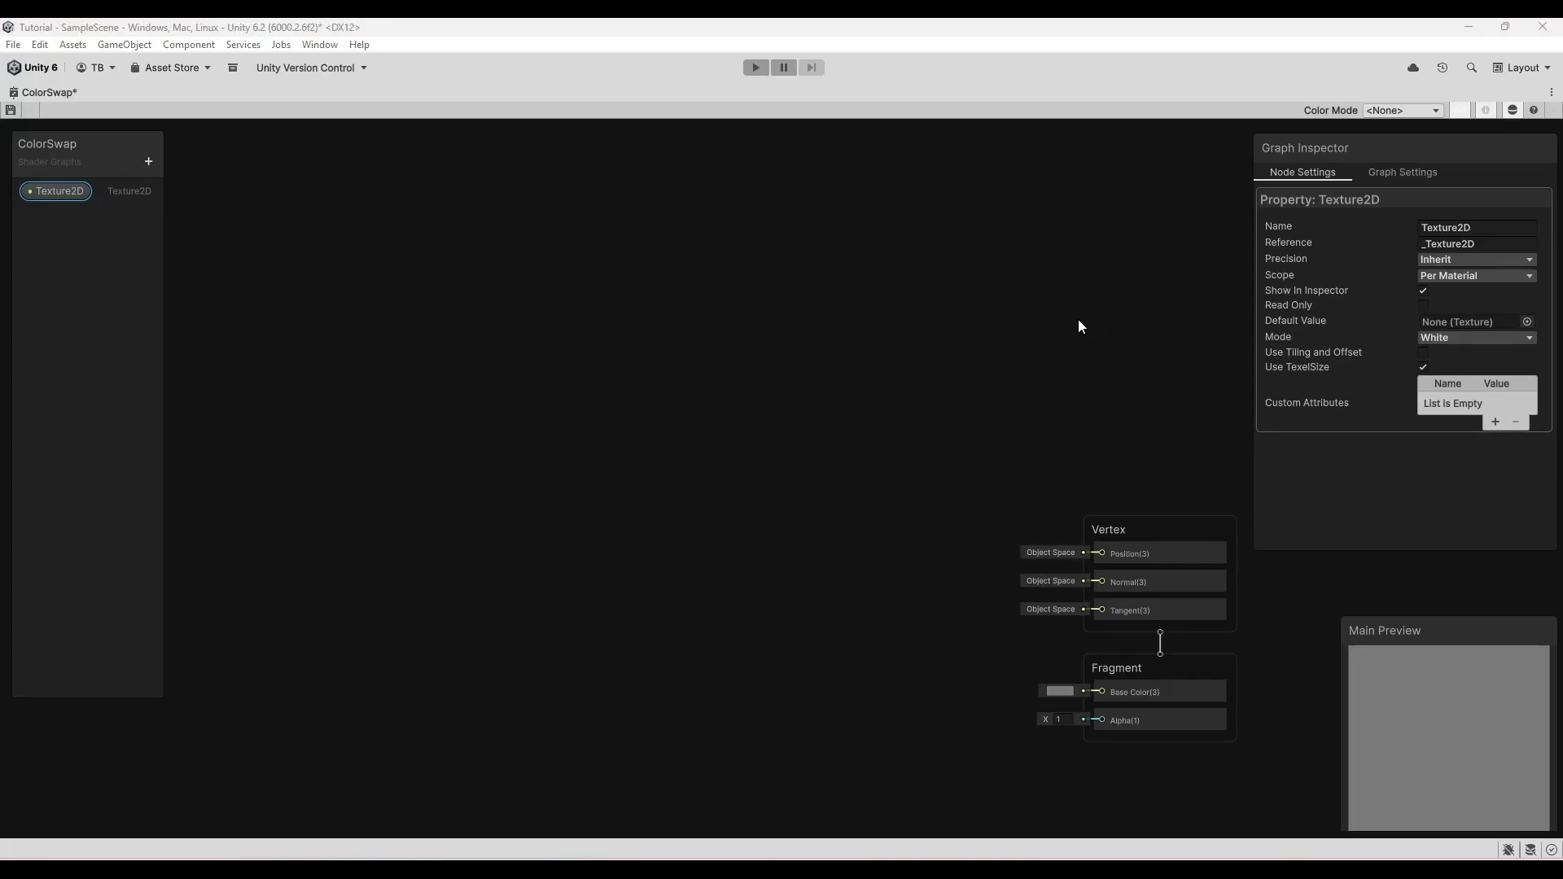
# - Set the Texture2D property's reference to _MainTex and its default value to the mage texture
pyautogui.click(1482, 243)
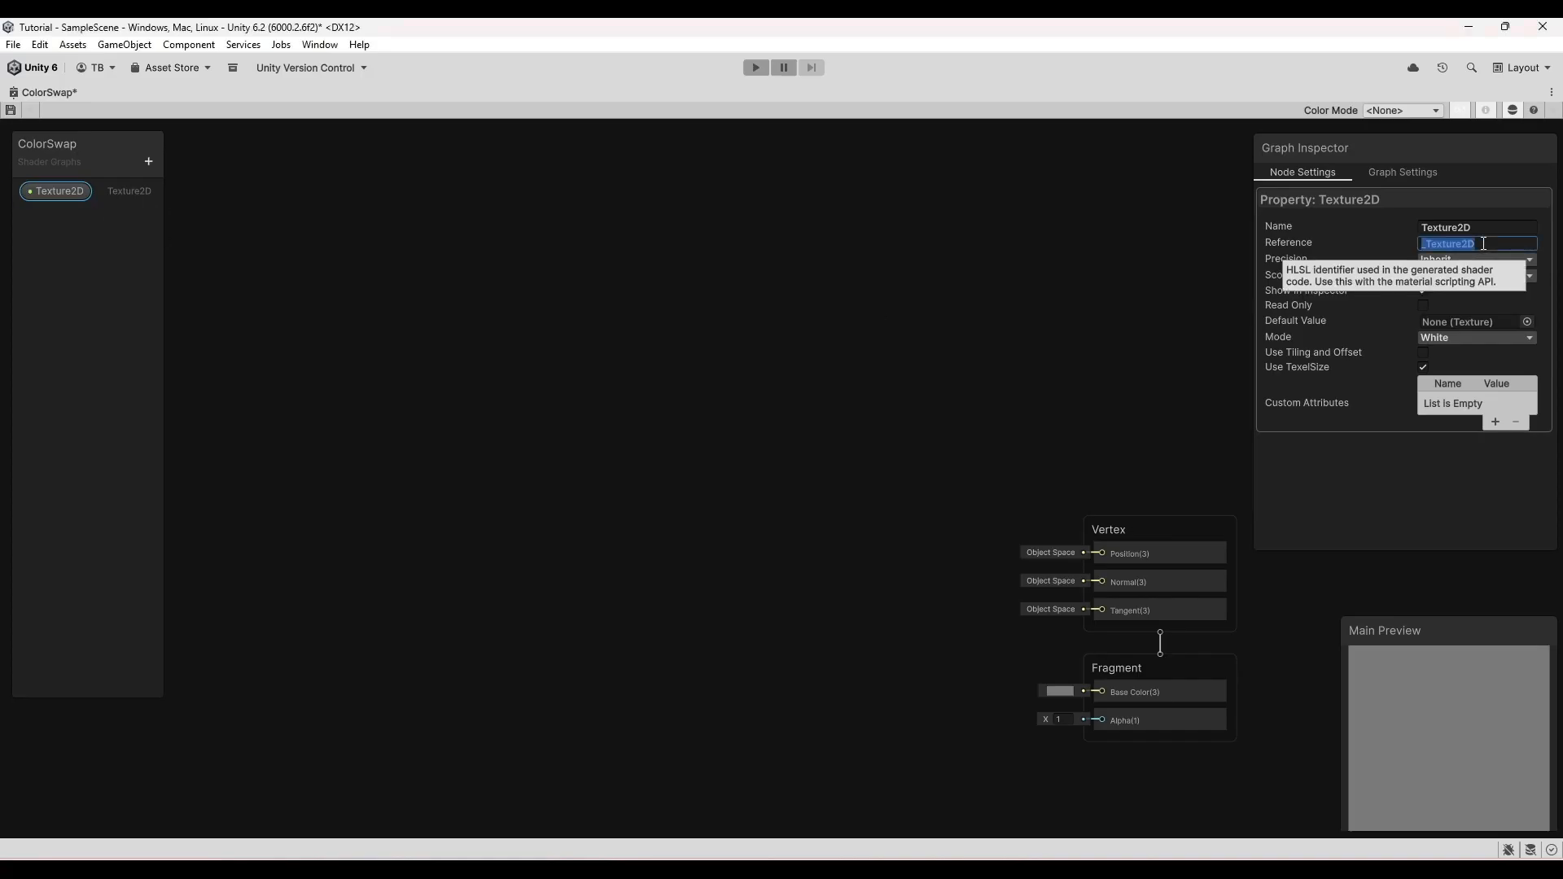
pyautogui.write('_MainTex')
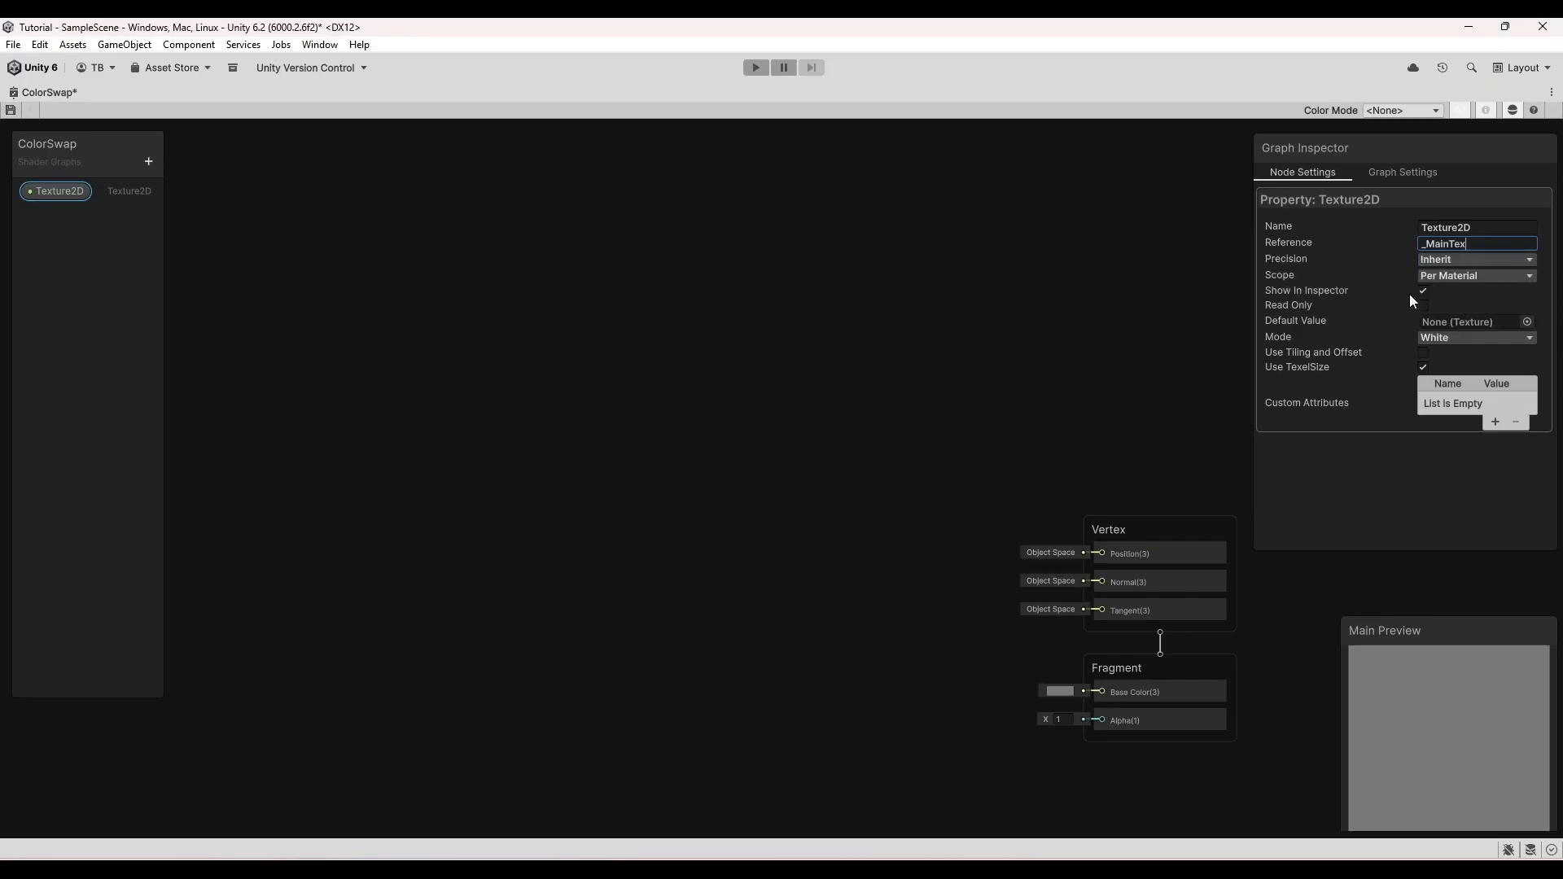
pyautogui.press('Return')
pyautogui.click(1301, 245)
pyautogui.click(1527, 321)
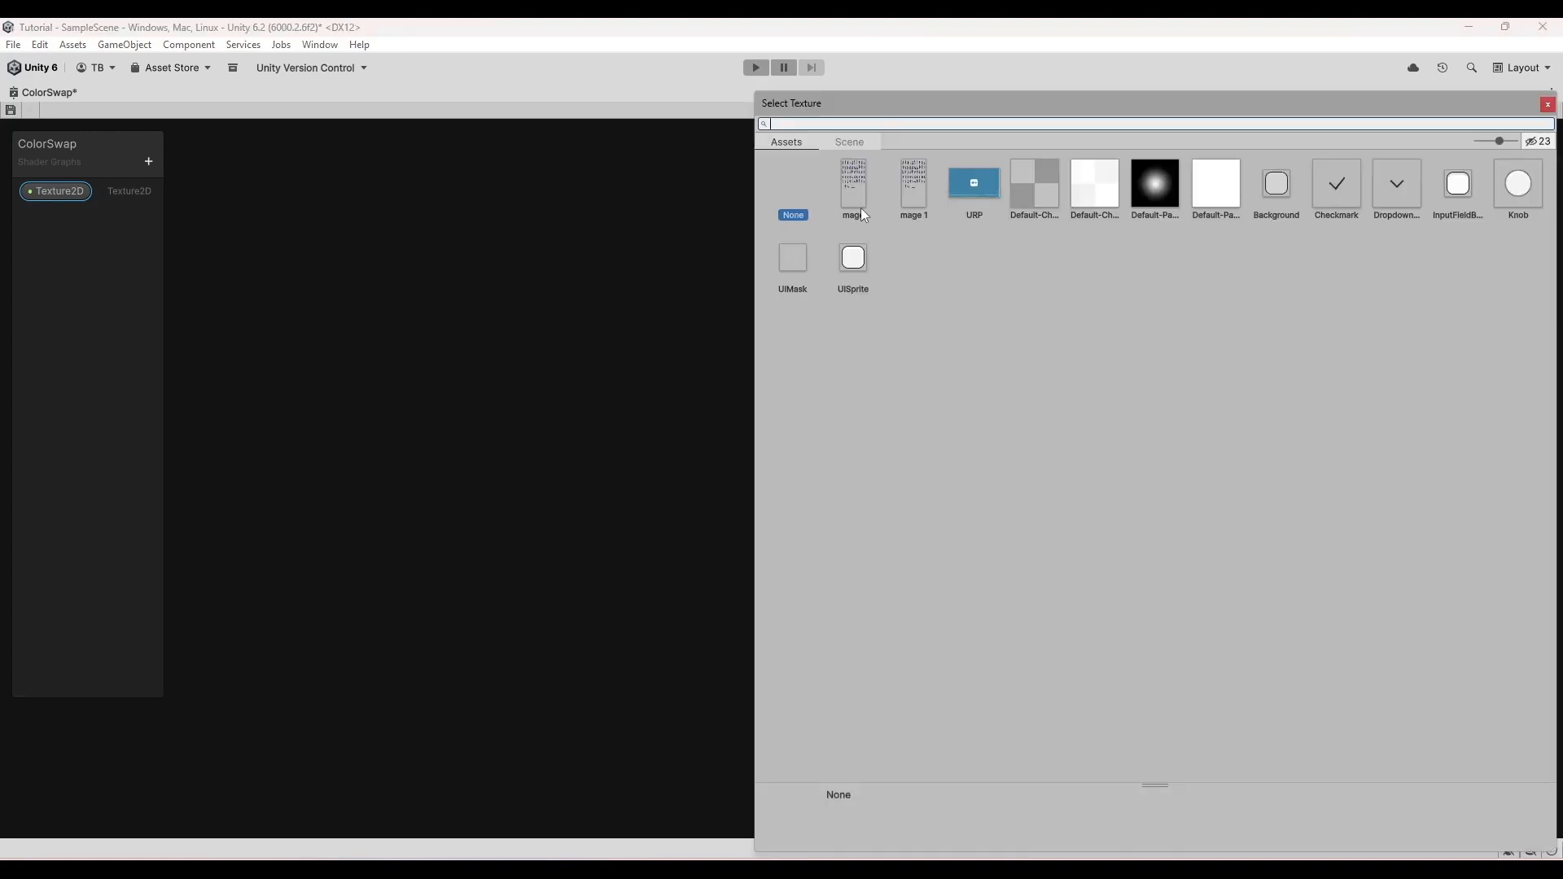
pyautogui.doubleClick(863, 180)
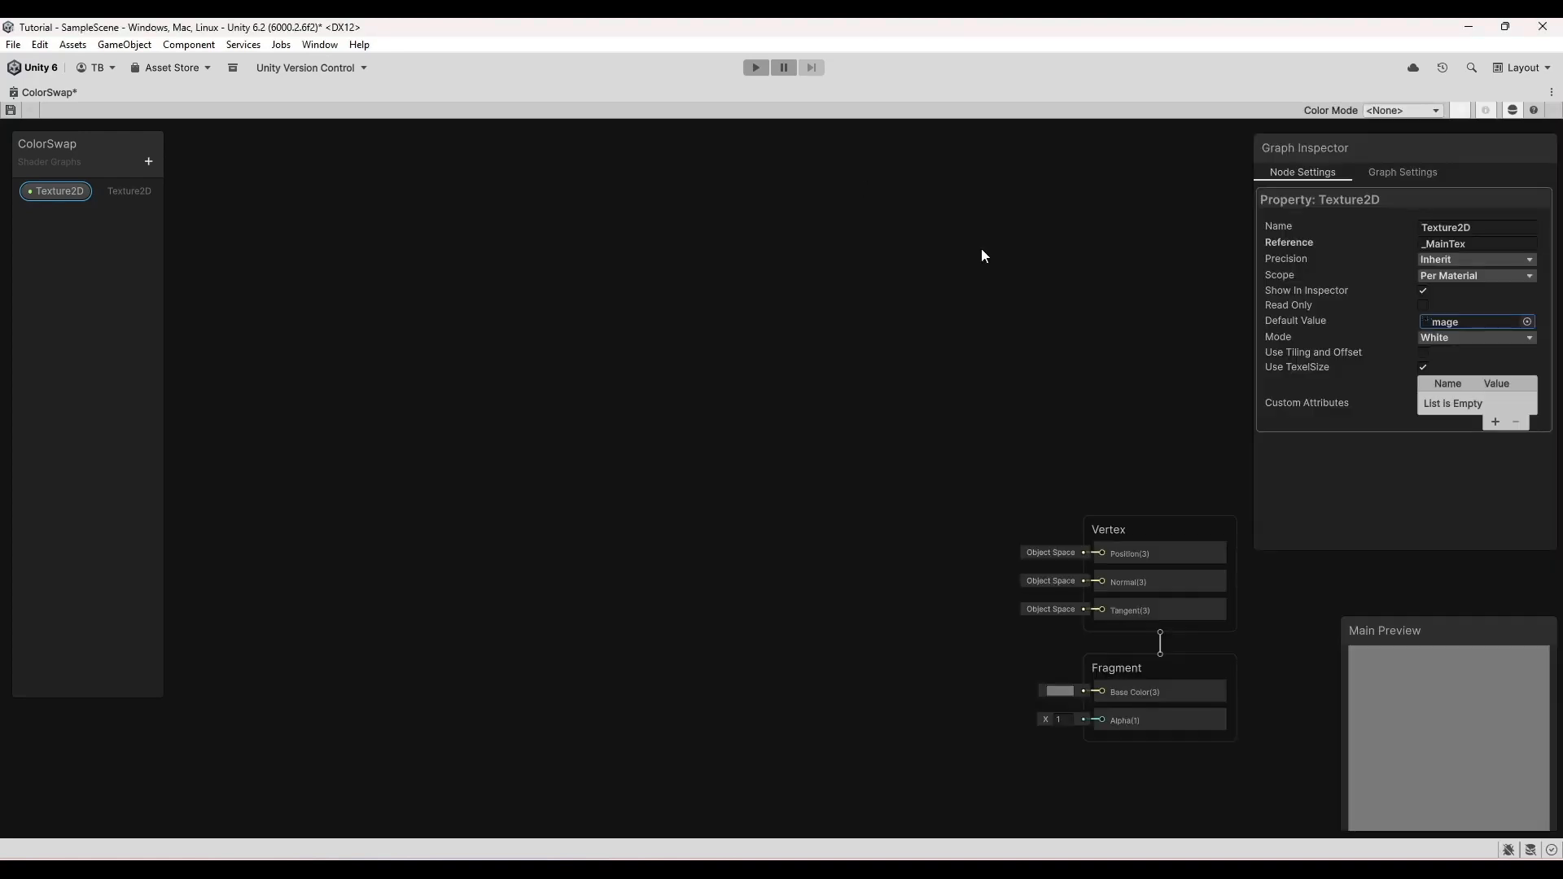
# - Feed the Texture2D property into a new Sample Texture 2D node and connect its A output to the Fragment Alpha input
pyautogui.moveTo(1139, 723); pyautogui.dragTo(1080, 621)
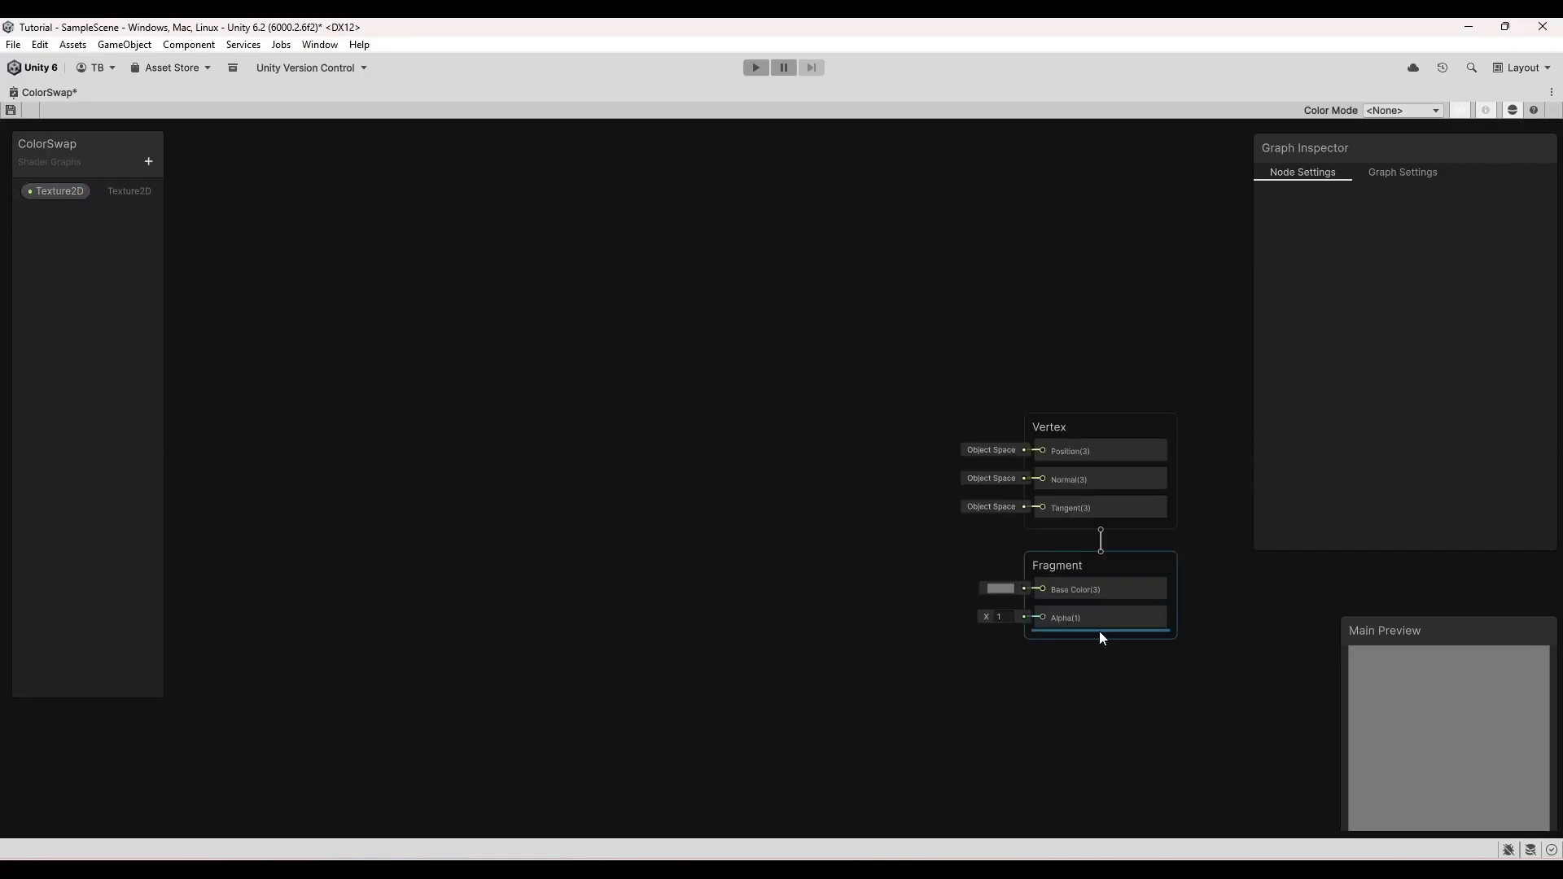
pyautogui.moveTo(44, 194); pyautogui.dragTo(650, 584)
pyautogui.write('sample')
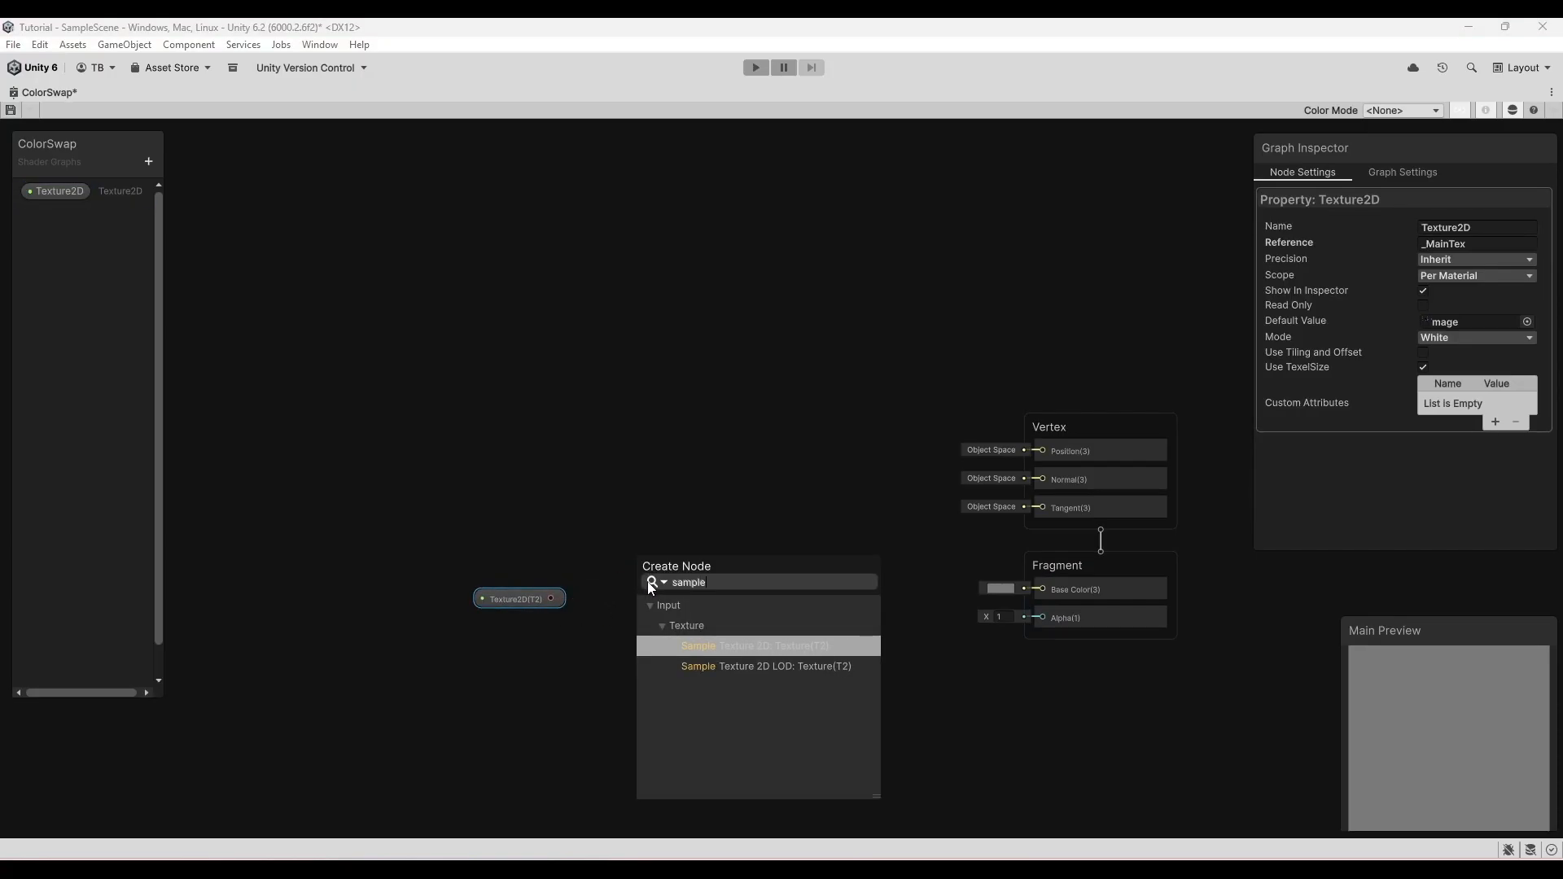
pyautogui.press('Return')
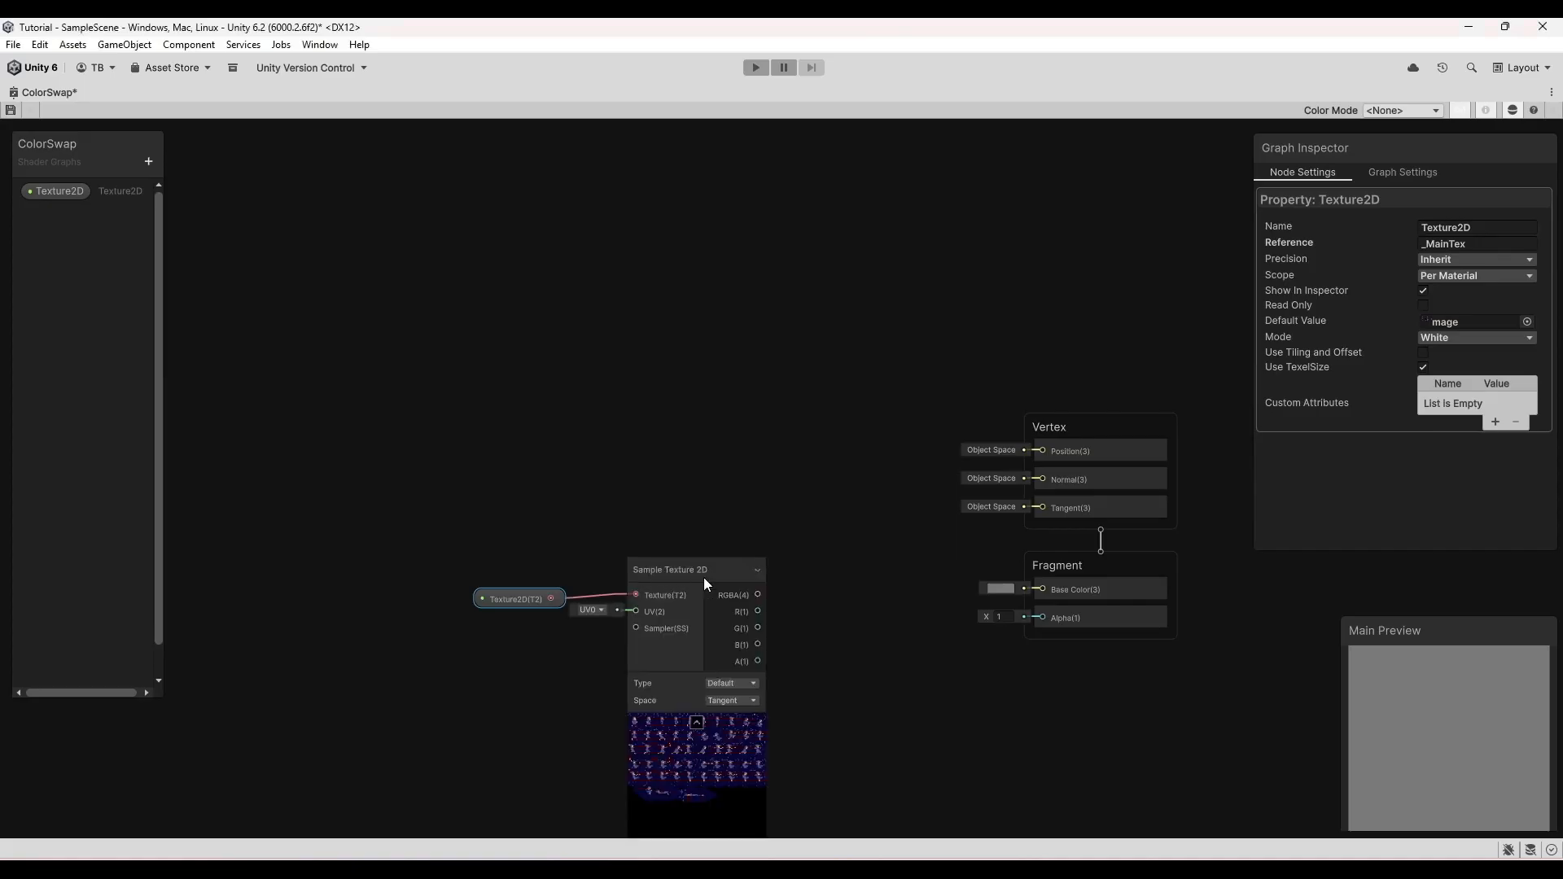
pyautogui.moveTo(811, 680); pyautogui.dragTo(701, 566, button='middle')
pyautogui.moveTo(648, 546); pyautogui.dragTo(929, 503)
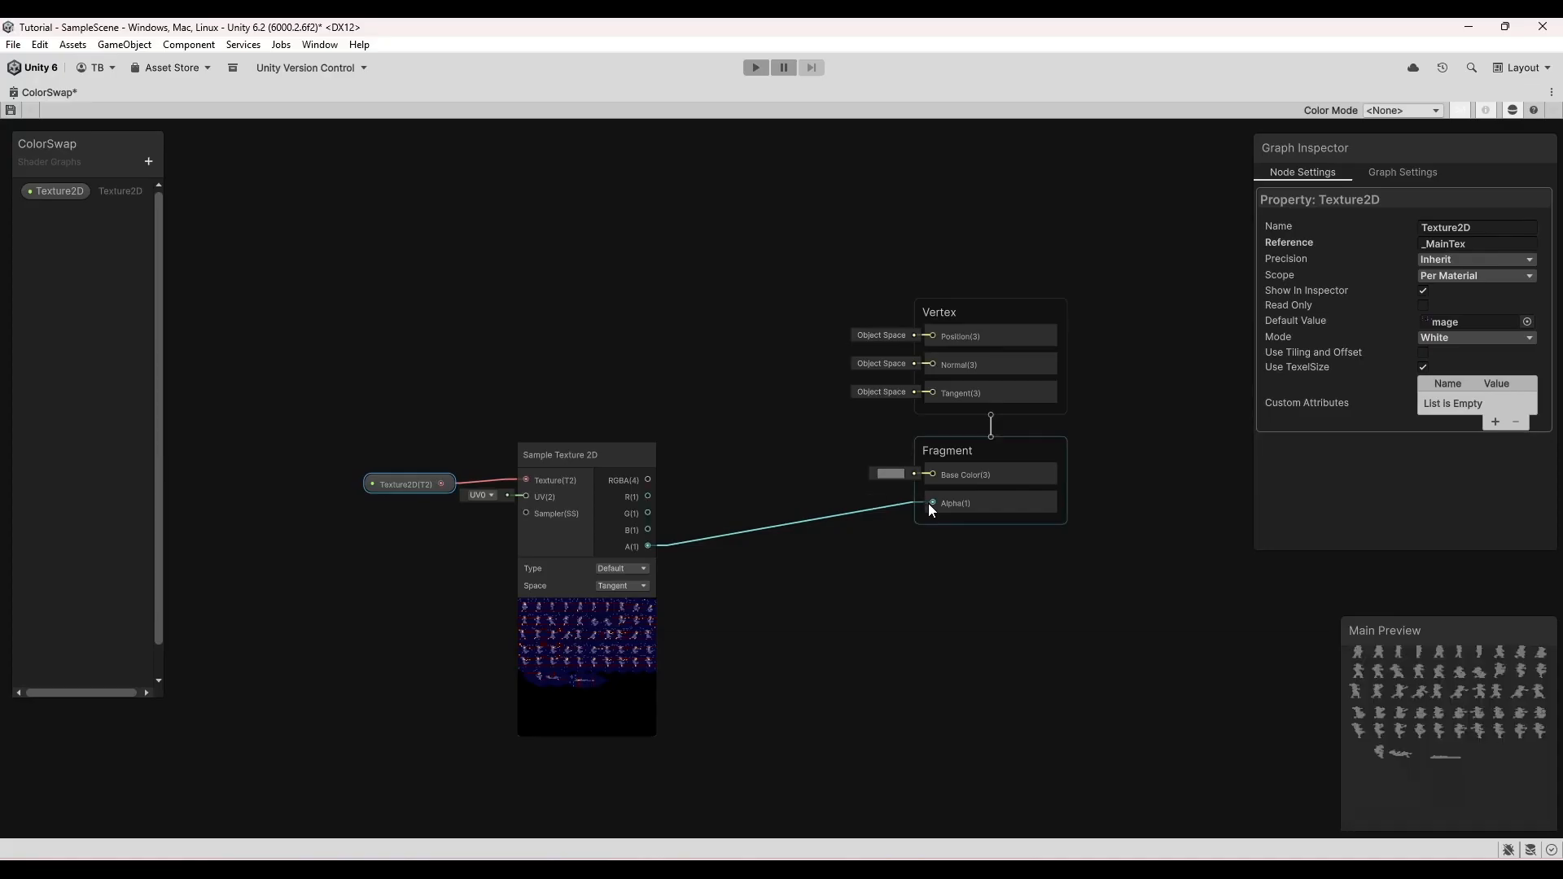
# - Enlarge the Main Preview and collapse the texture preview of the Sample Texture 2D node
pyautogui.moveTo(1251, 558); pyautogui.dragTo(1247, 553)
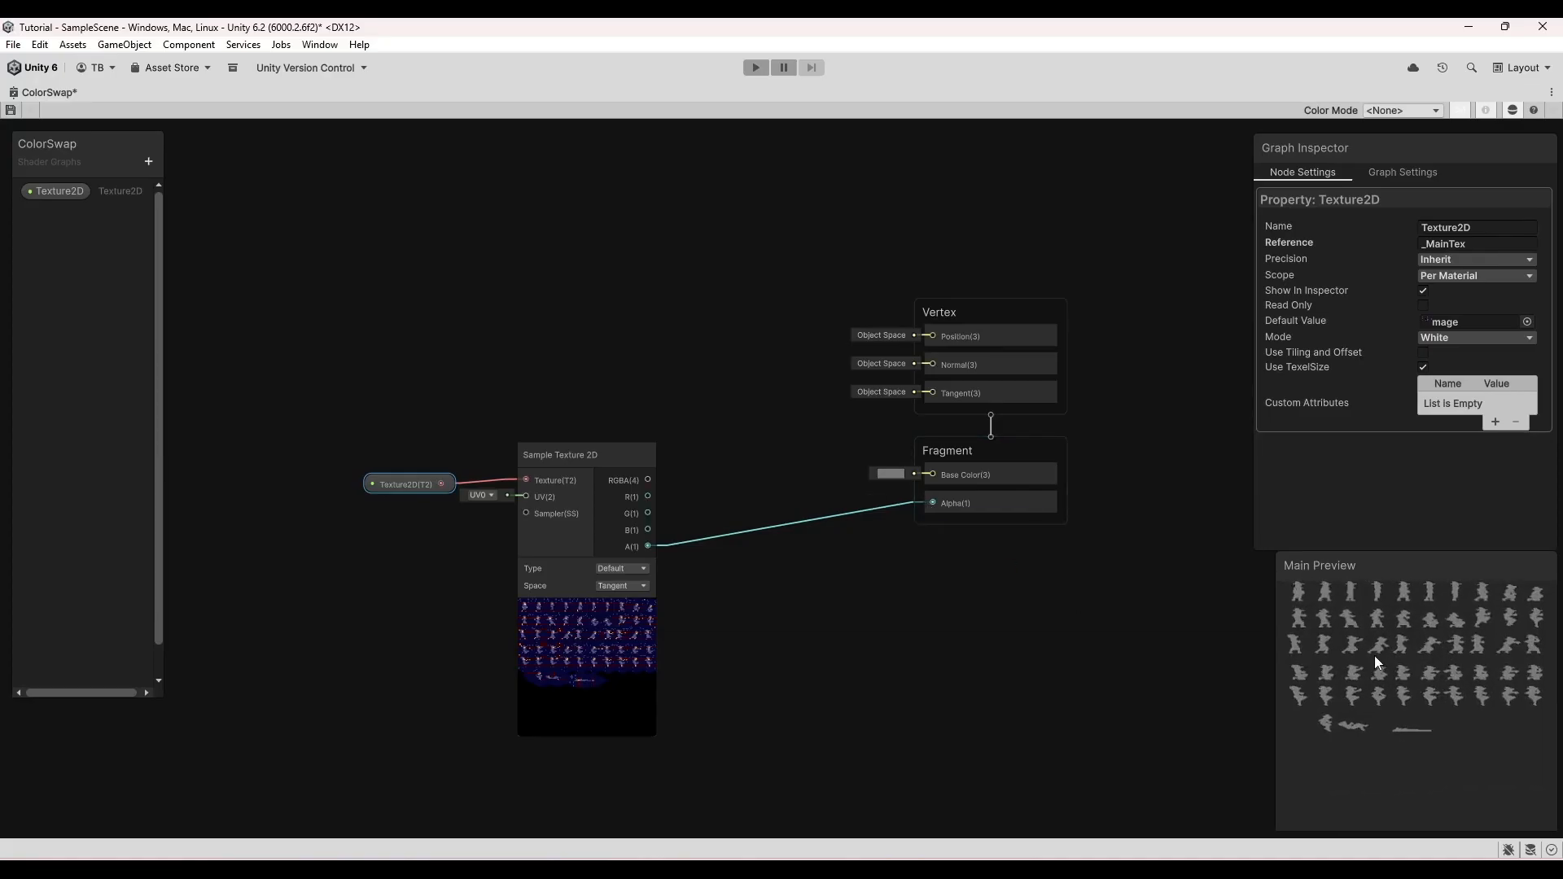
pyautogui.click(1435, 652)
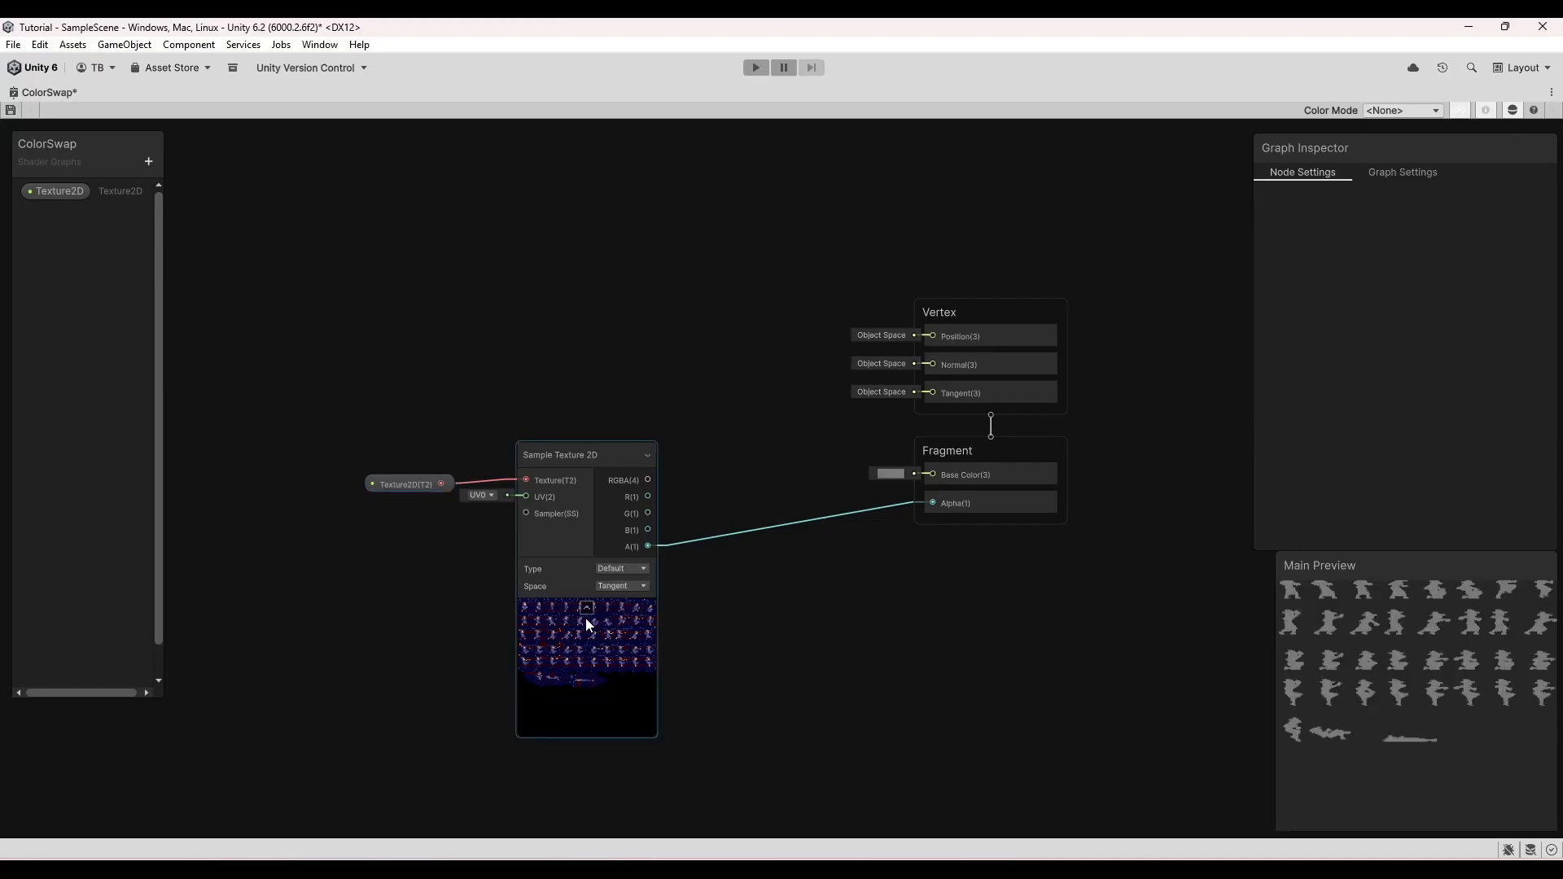
pyautogui.click(586, 617)
# - Group the Texture2D and Sample Texture 2D nodes together under the title "Alpha"
pyautogui.moveTo(476, 455); pyautogui.dragTo(832, 727)
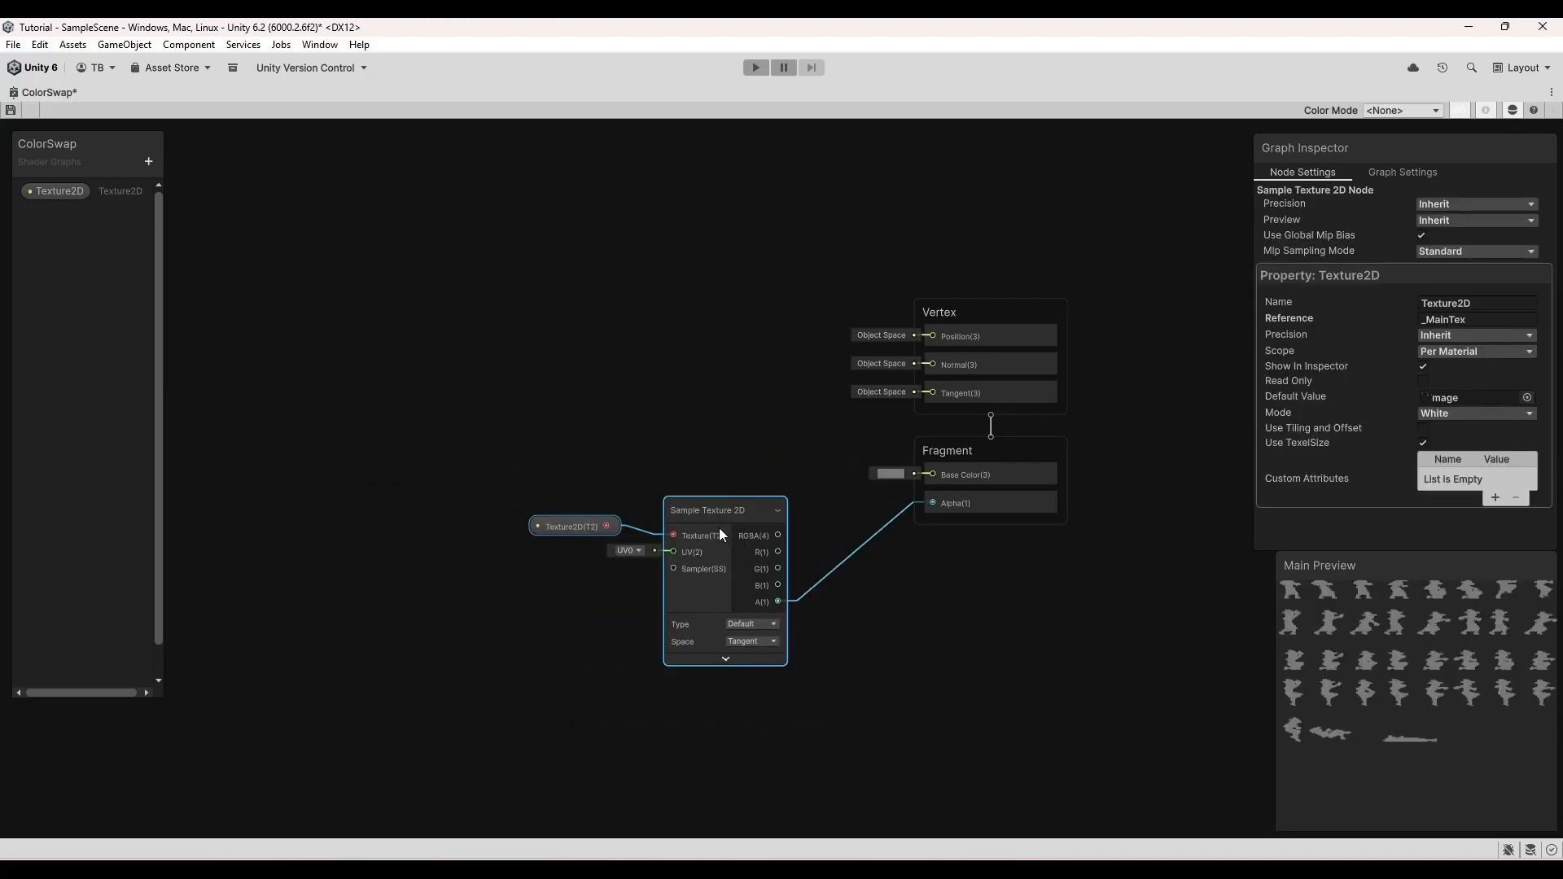
pyautogui.rightClick(720, 528)
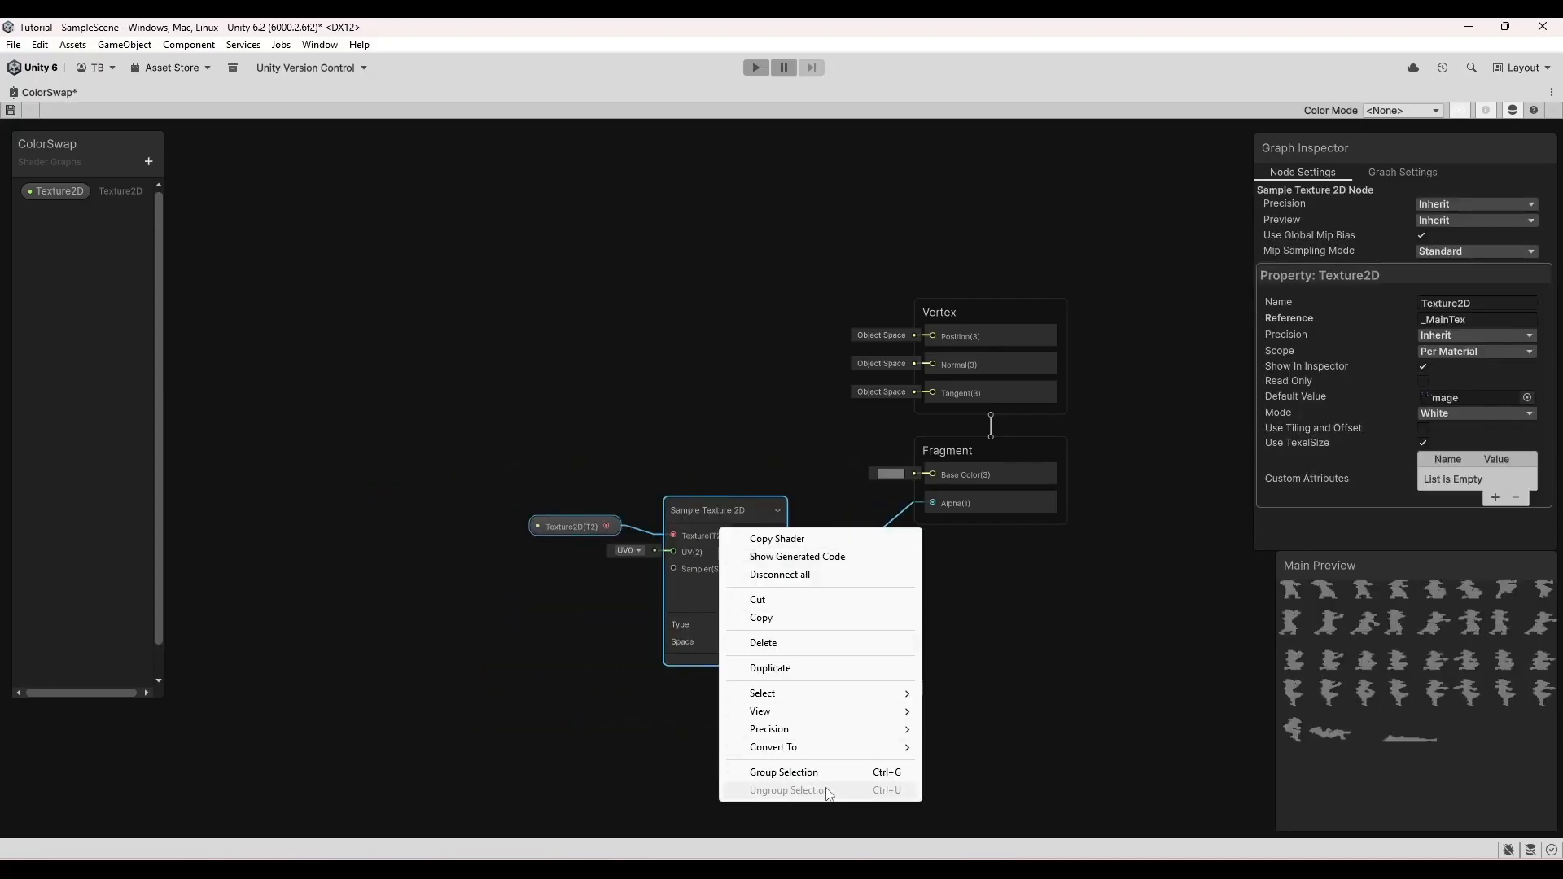
pyautogui.click(785, 769)
pyautogui.write('Alpha')
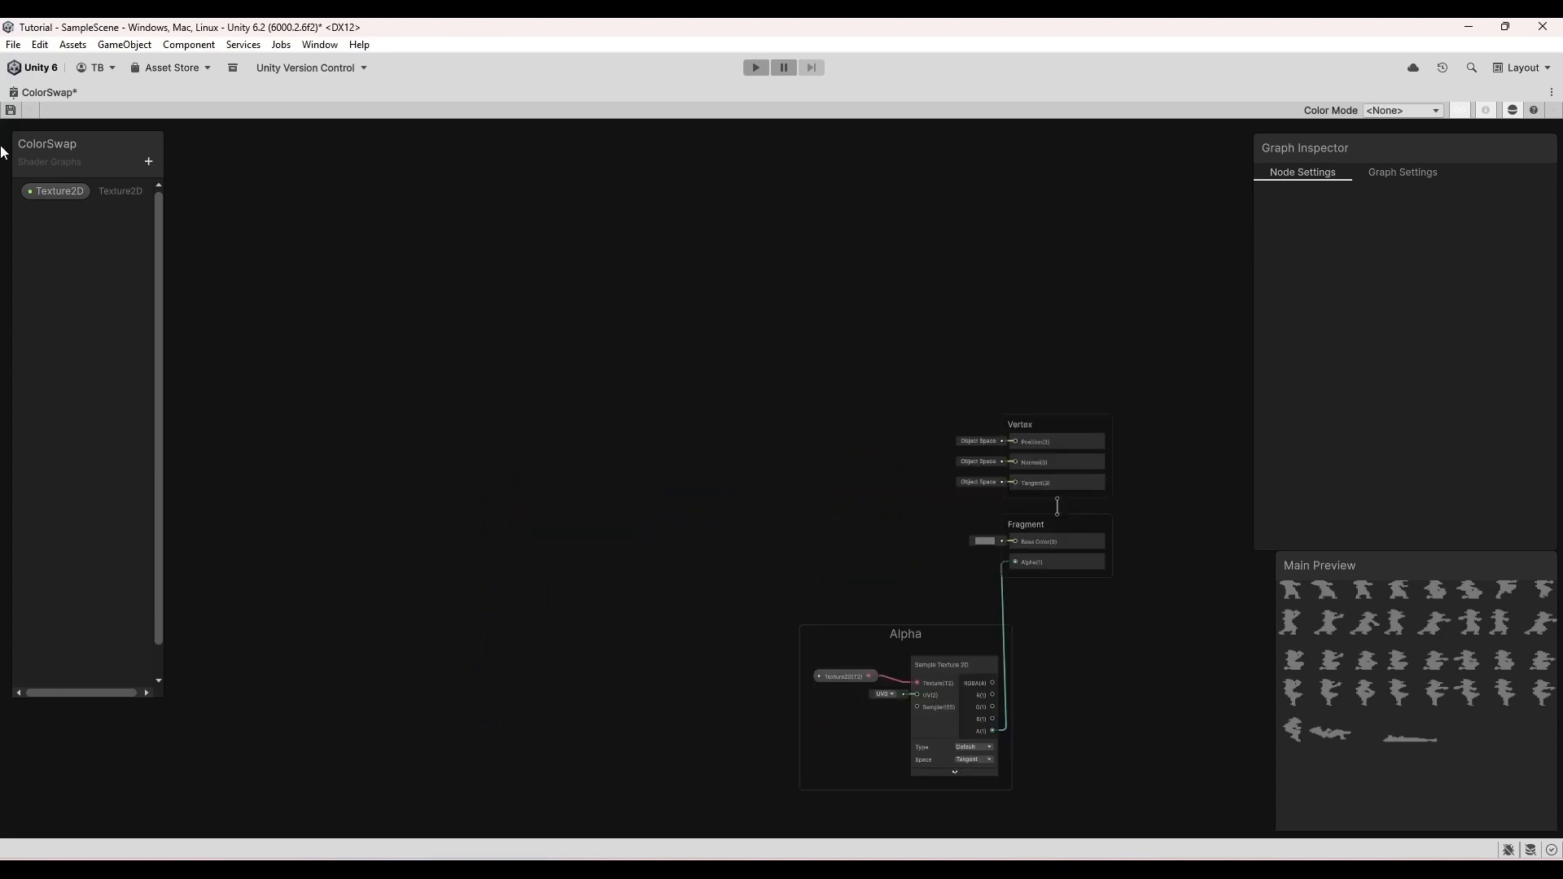
# - Place a second Texture2D property node feeding a new Sample Texture 2D node, arranged in the empty area above the Alpha group
pyautogui.moveTo(58, 192); pyautogui.dragTo(369, 199)
pyautogui.write('sample')
pyautogui.press('Return')
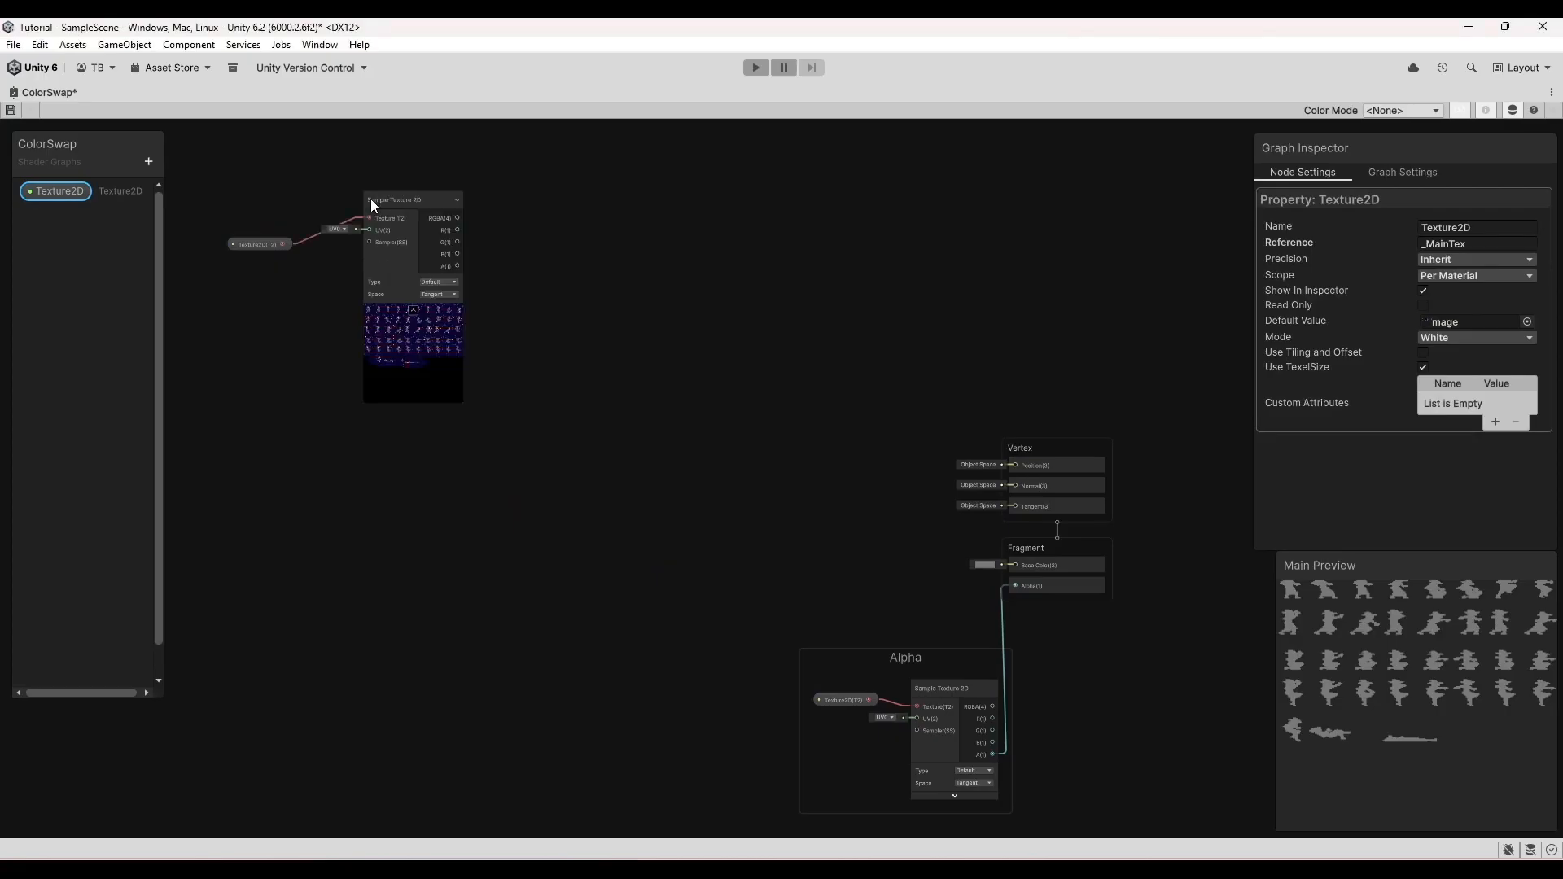
pyautogui.click(388, 219)
pyautogui.moveTo(388, 220); pyautogui.dragTo(358, 224)
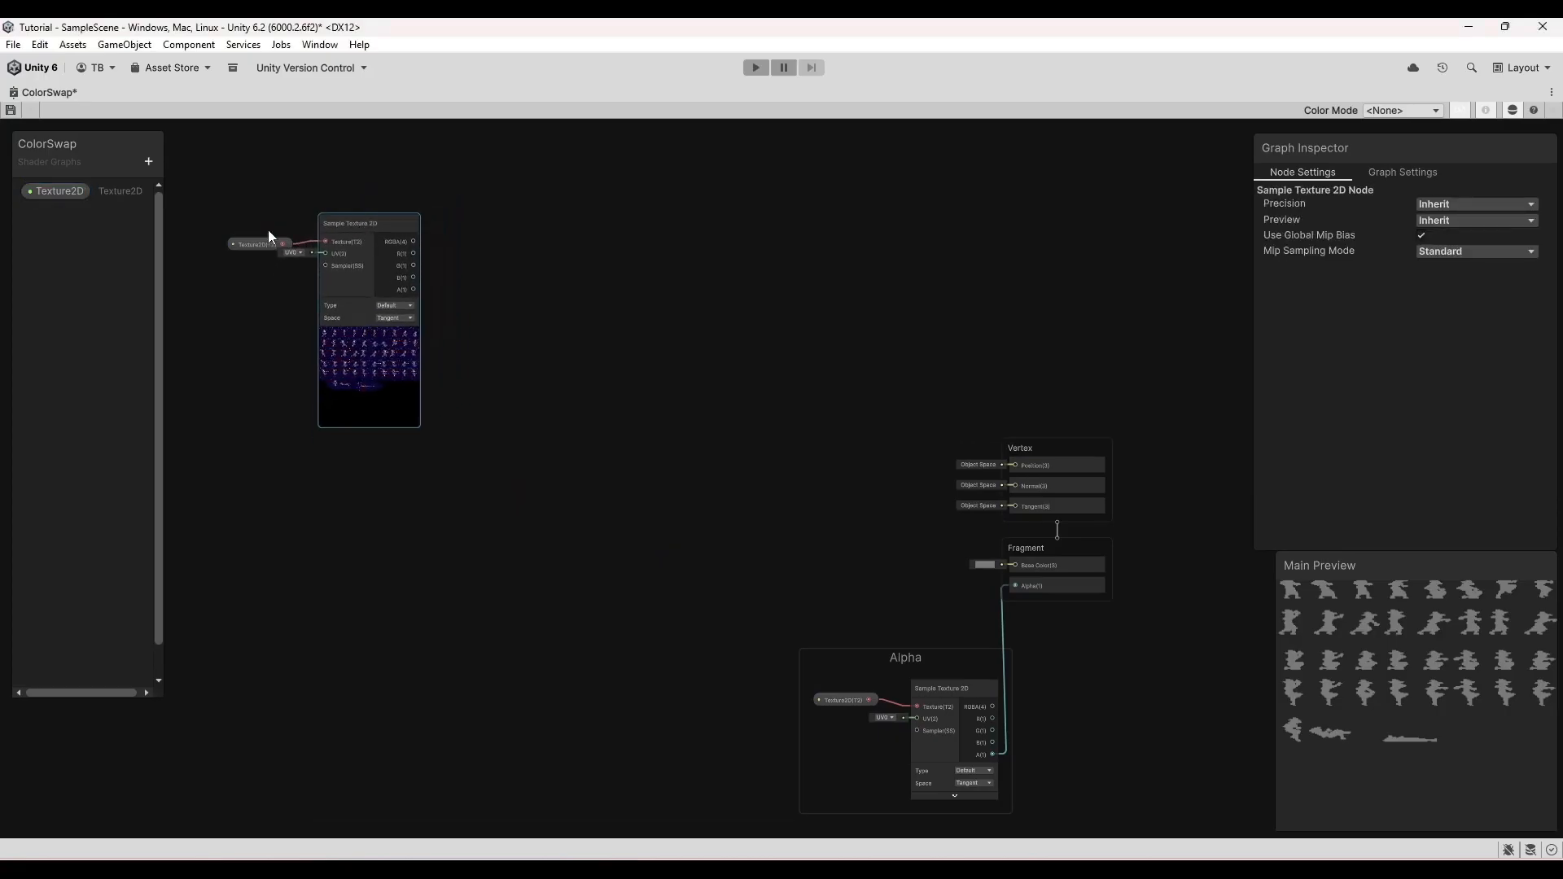
pyautogui.moveTo(261, 244); pyautogui.dragTo(249, 238)
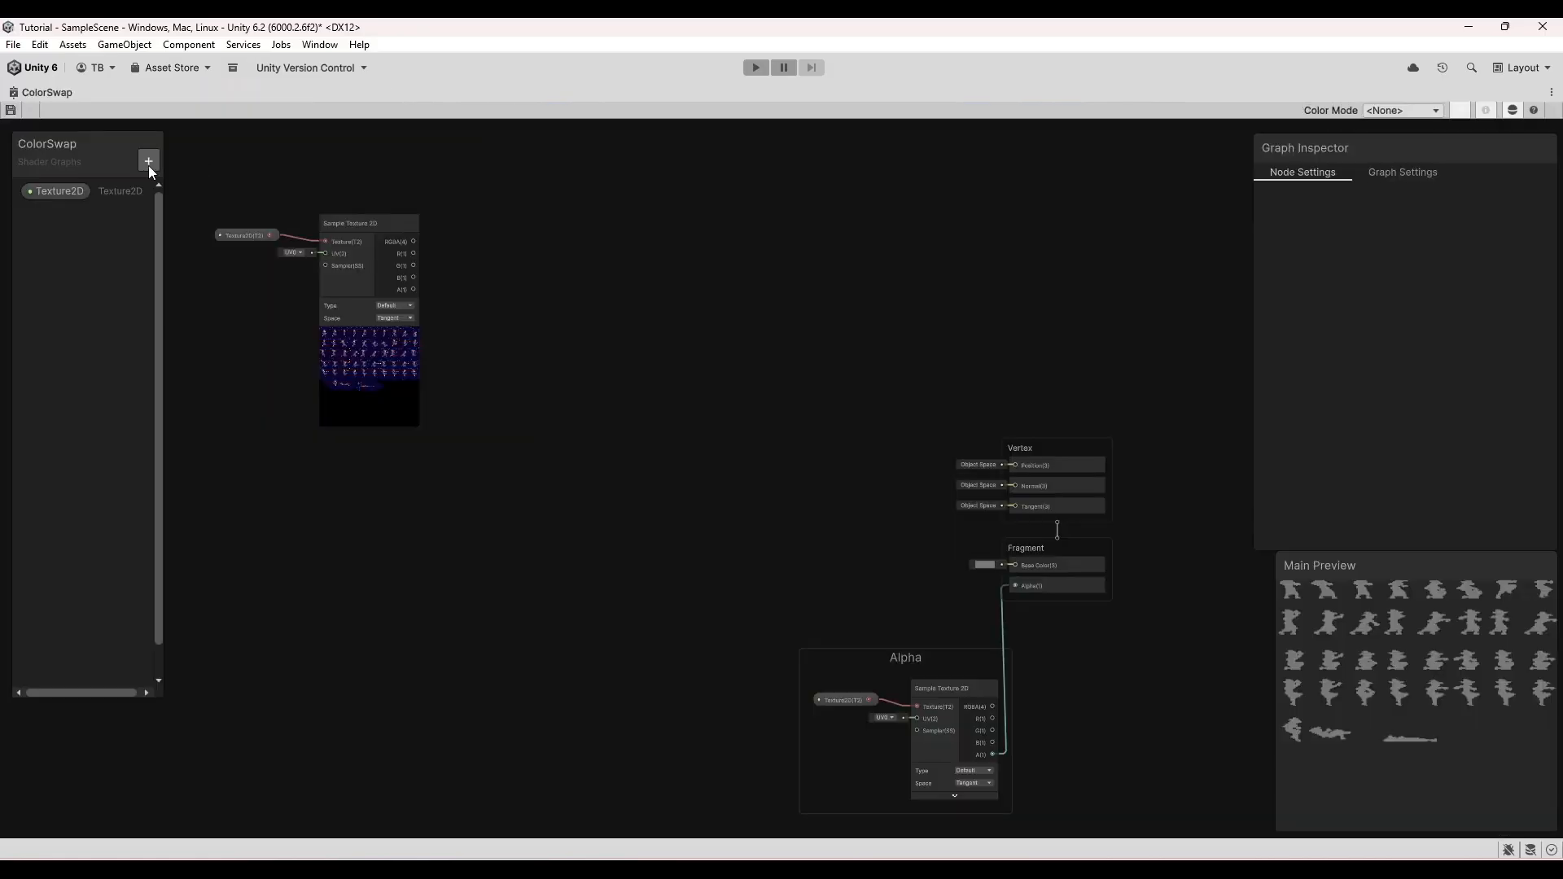
# - Add a property category named "In" to the Blackboard
pyautogui.click(149, 162)
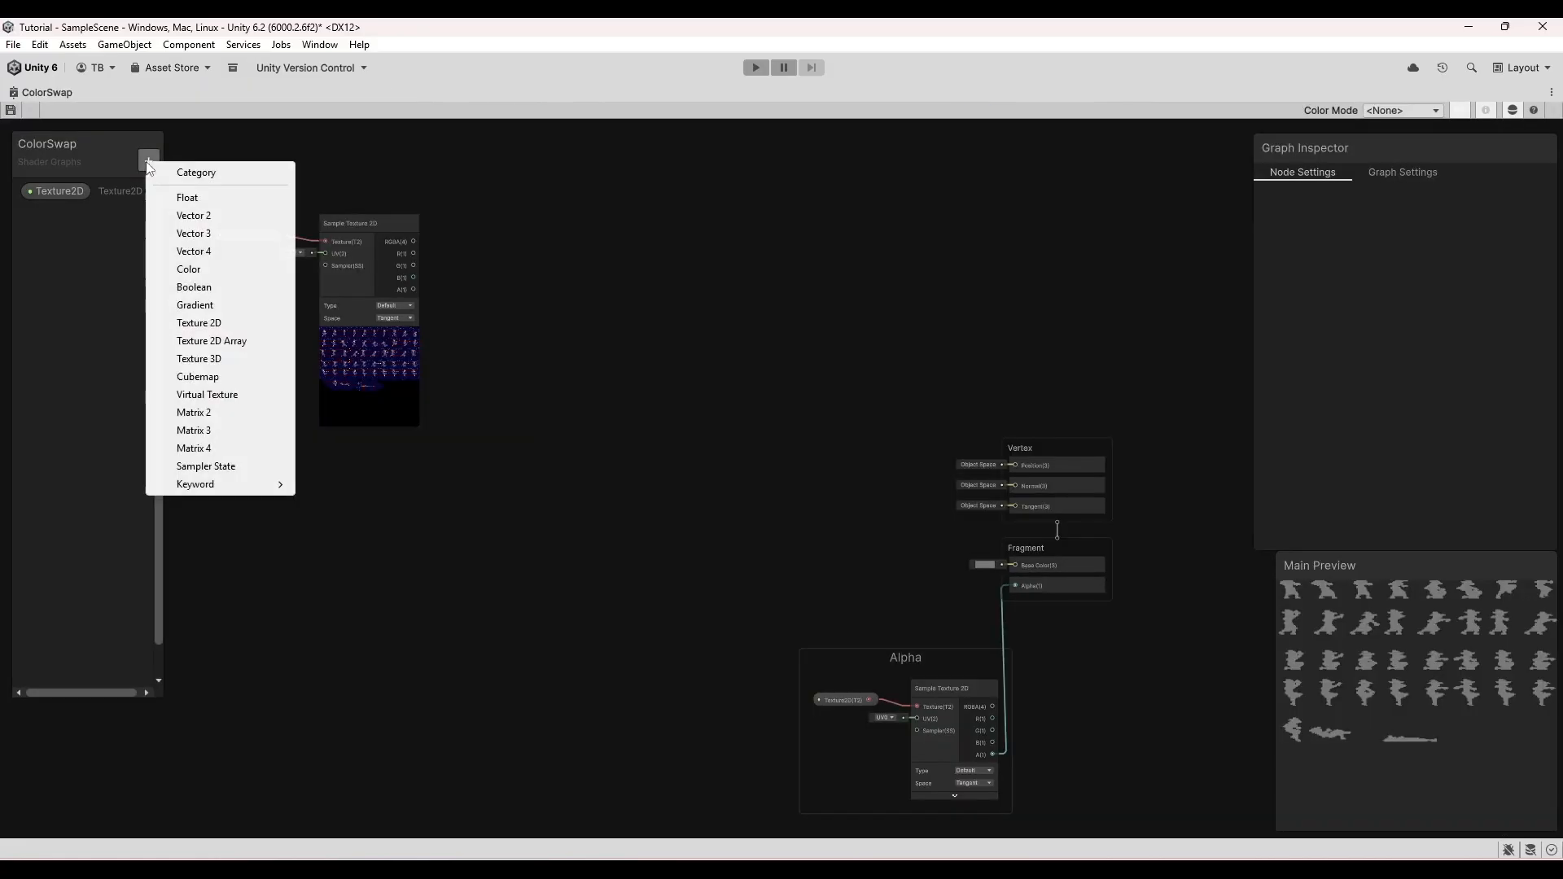
pyautogui.click(186, 174)
pyautogui.write('In')
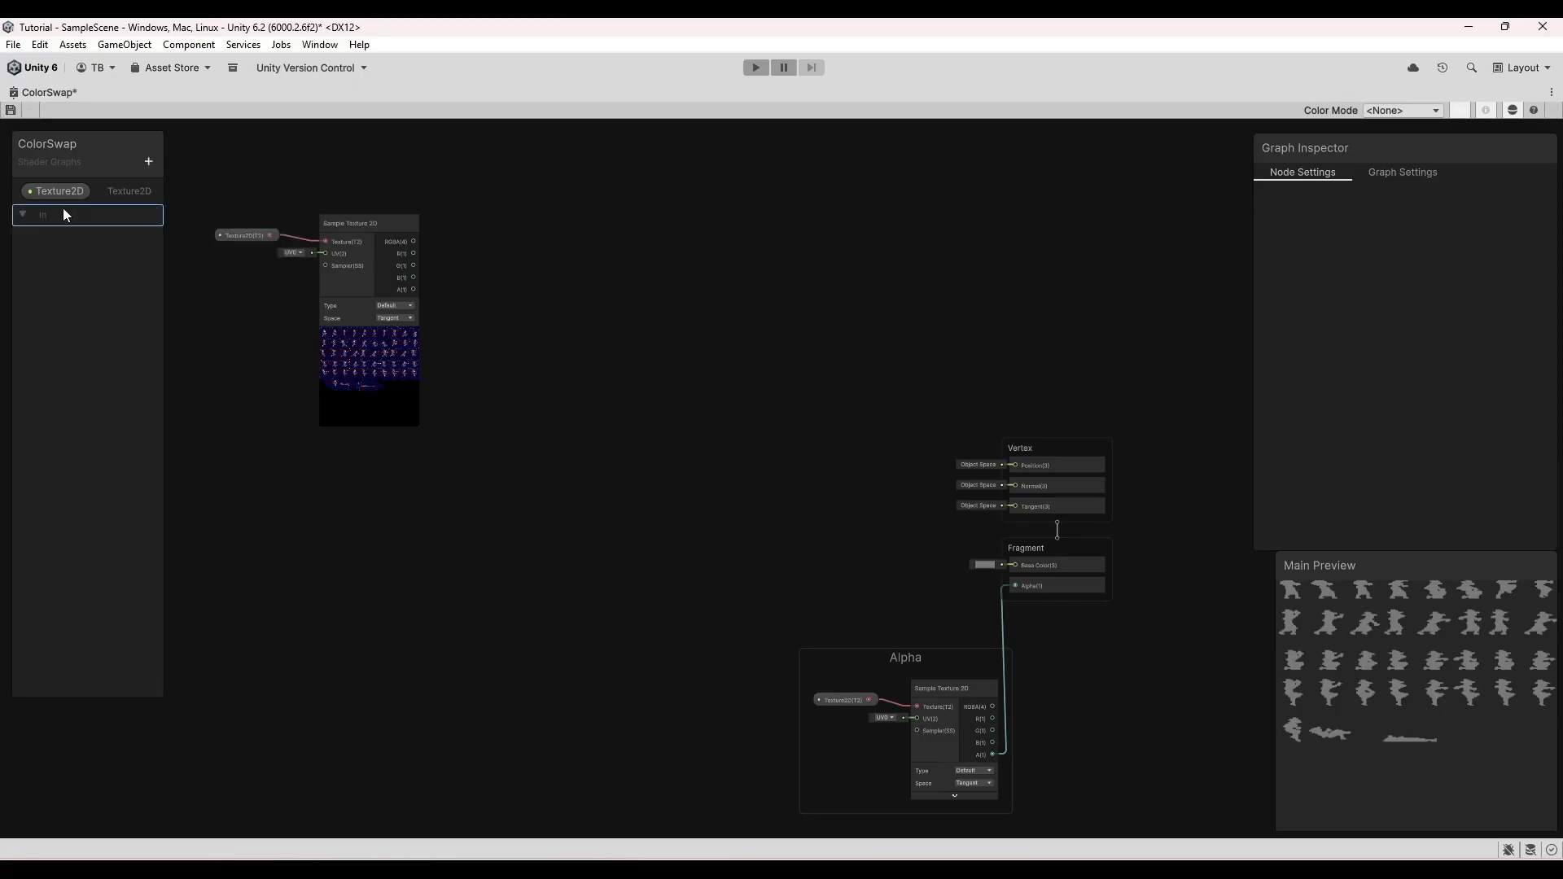
# - Add three Color properties to the In category, named DressIn, DressDarkerIn and DressOutlineIn
pyautogui.click(147, 167)
pyautogui.click(201, 267)
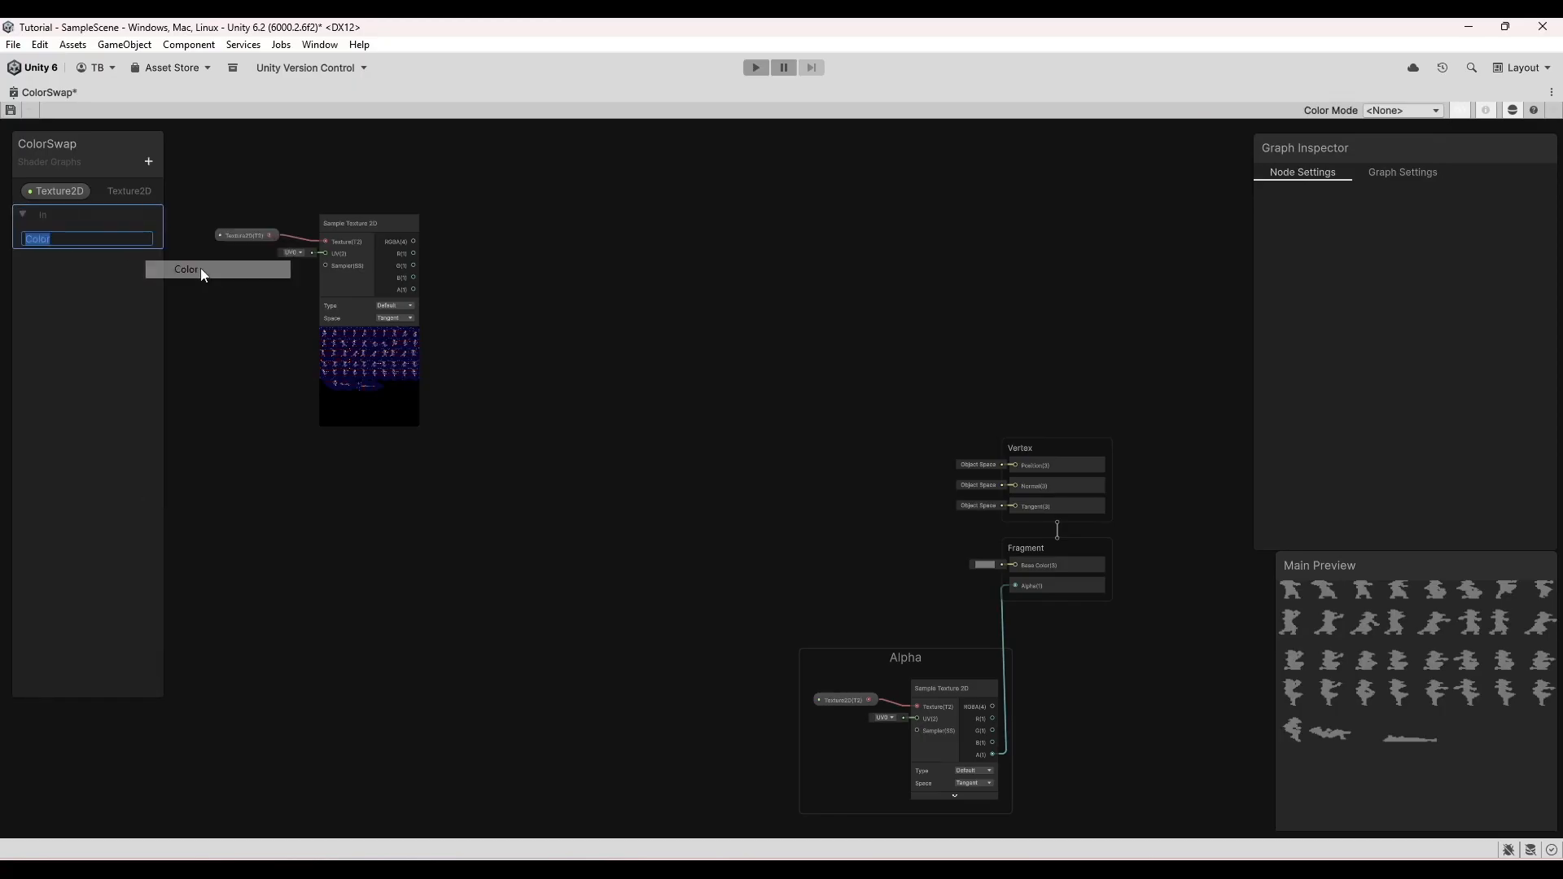
pyautogui.click(73, 306)
pyautogui.write('DressIn')
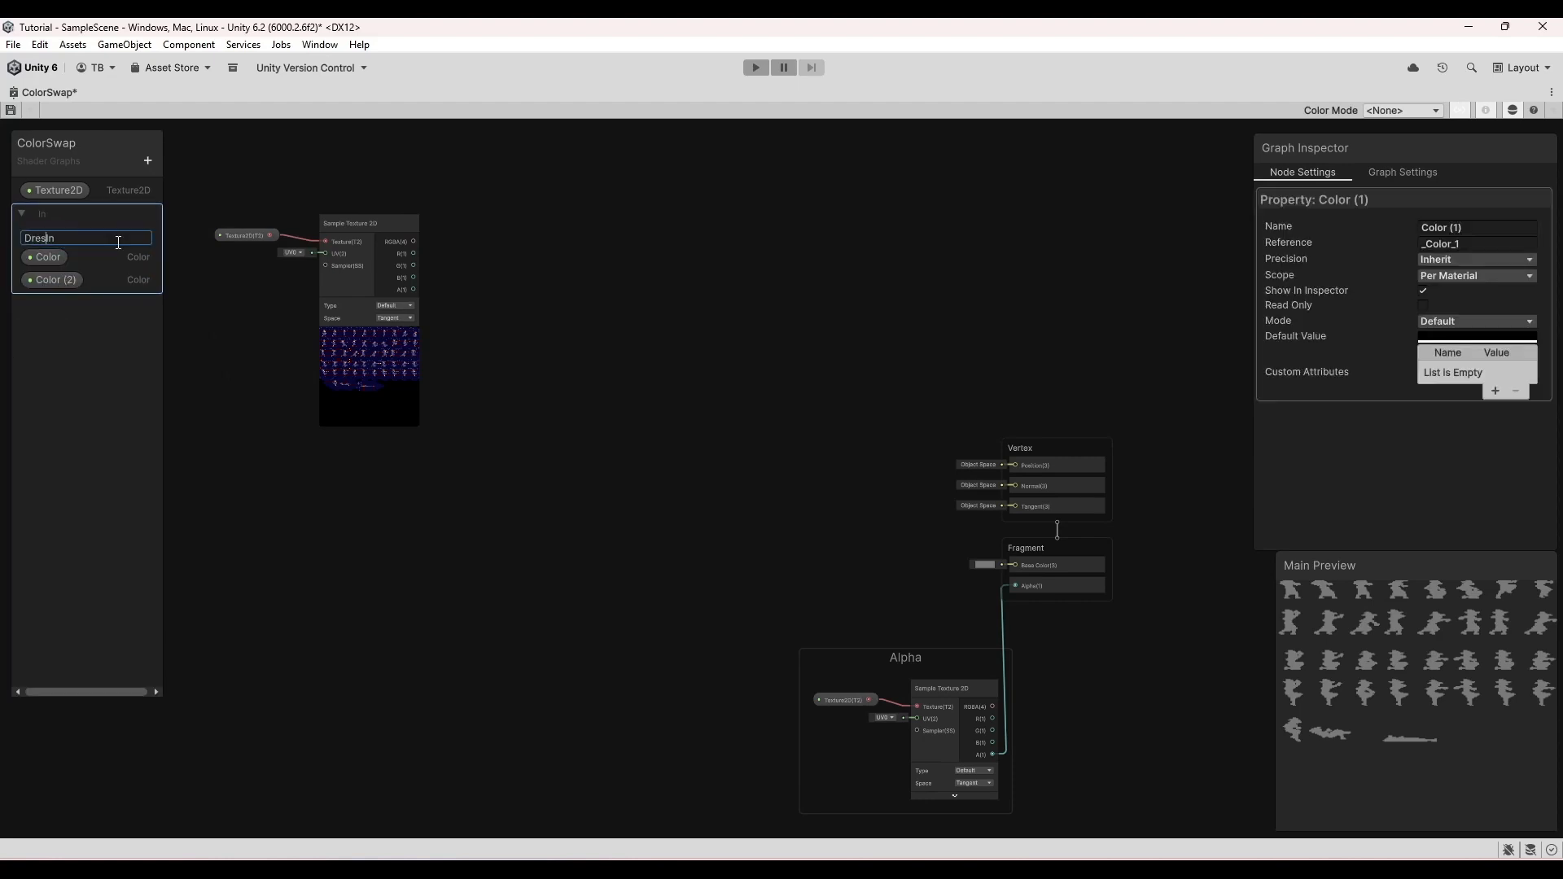
pyautogui.doubleClick(45, 257)
pyautogui.write('Dress')
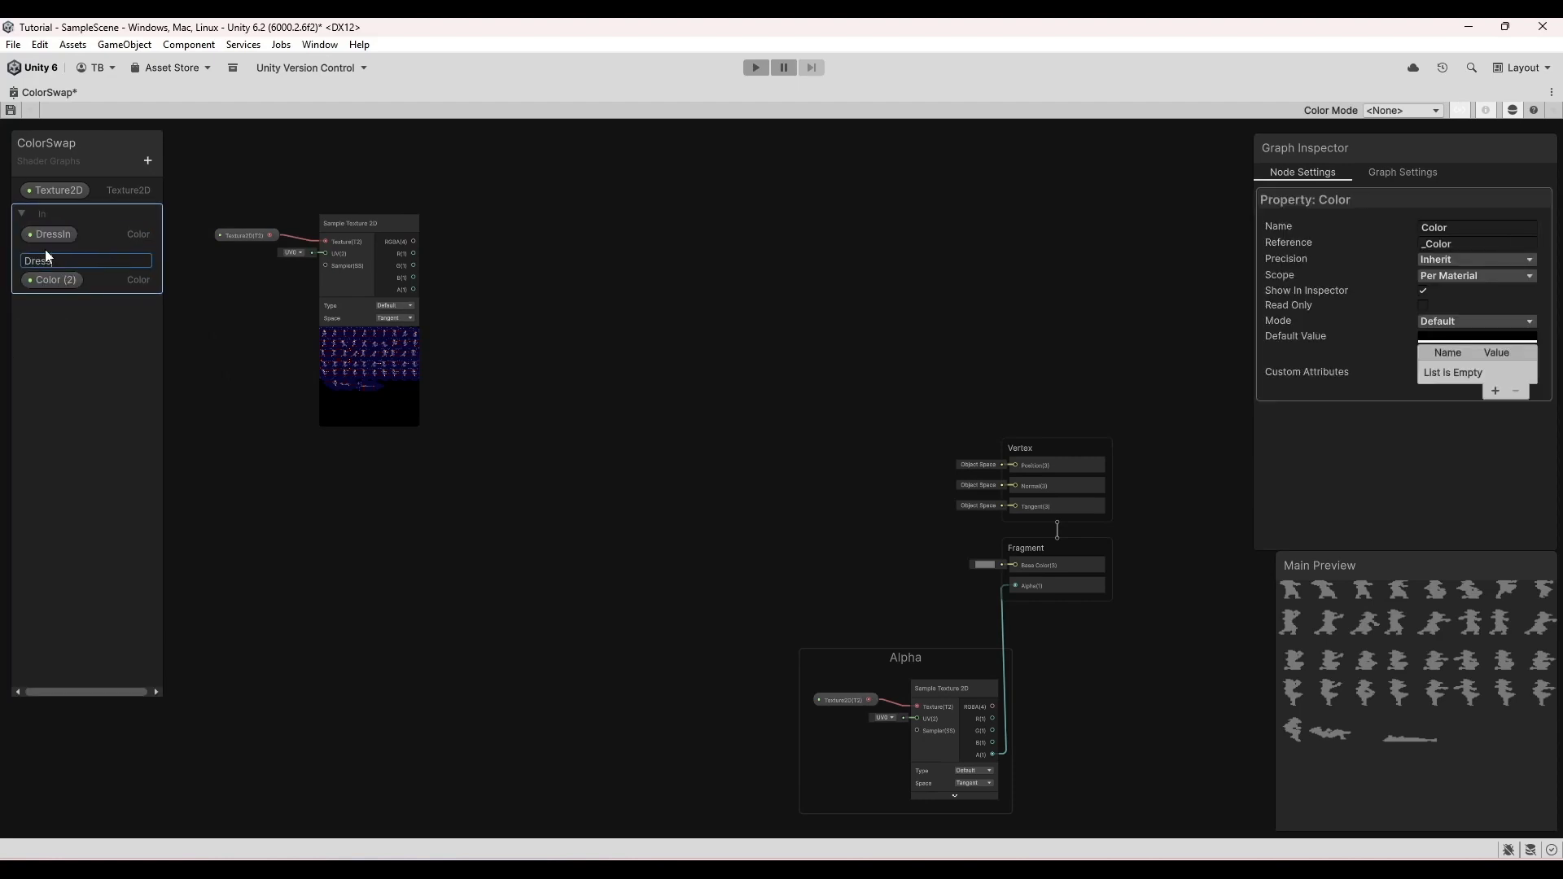
pyautogui.write('DarkerIn')
pyautogui.doubleClick(52, 279)
pyautogui.write('DressD')
pyautogui.write('utlineIn')
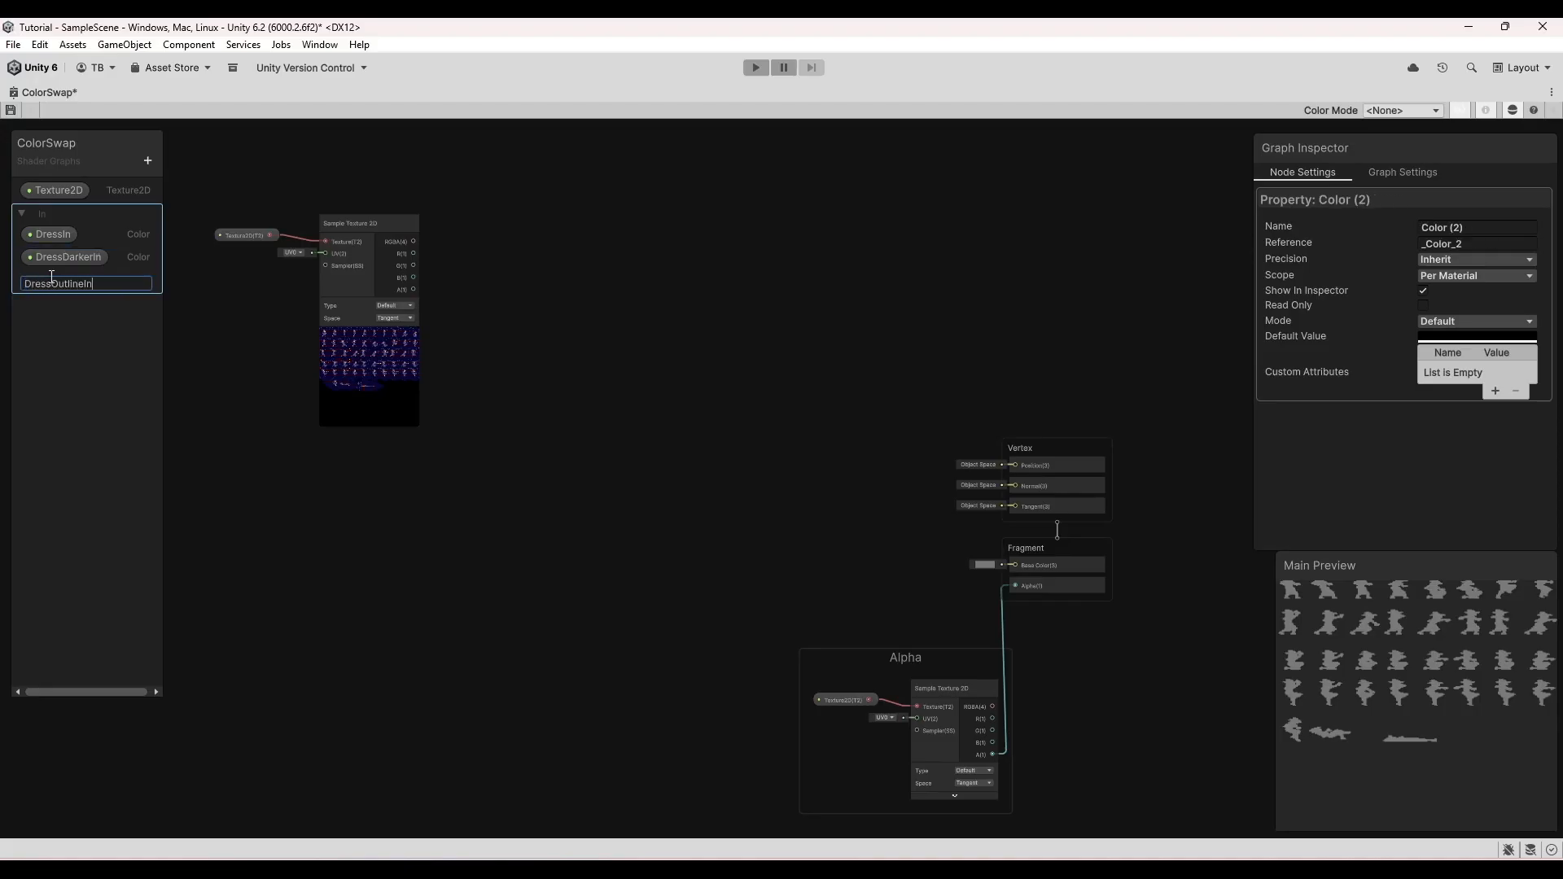
pyautogui.press('Return')
# - Add a Color property named DressOut outside the In category, below the Texture2D property
pyautogui.click(148, 160)
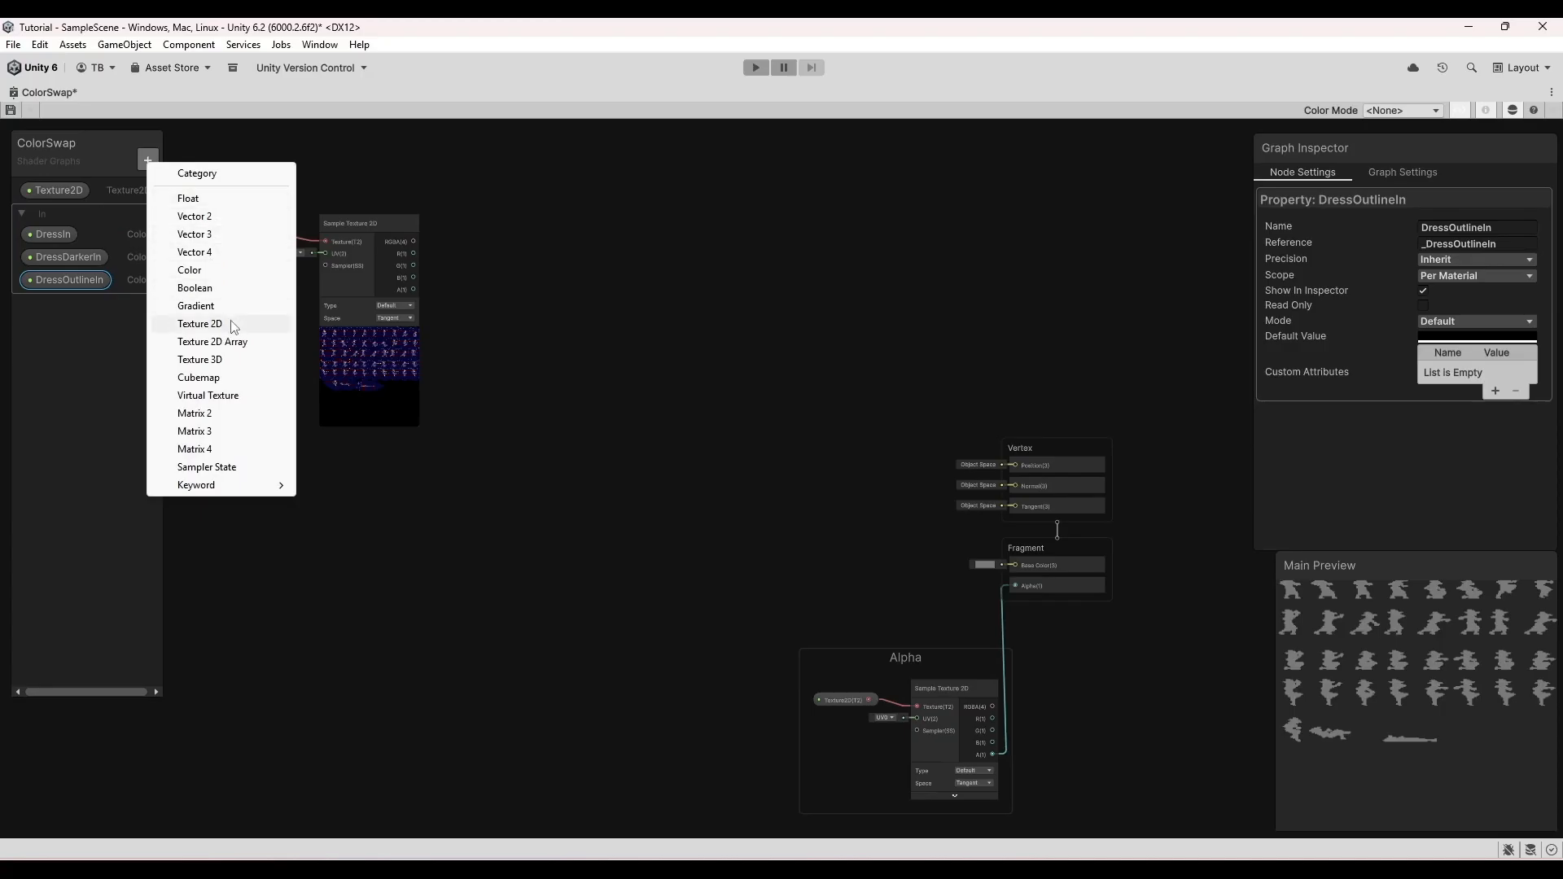
pyautogui.click(196, 269)
pyautogui.click(82, 388)
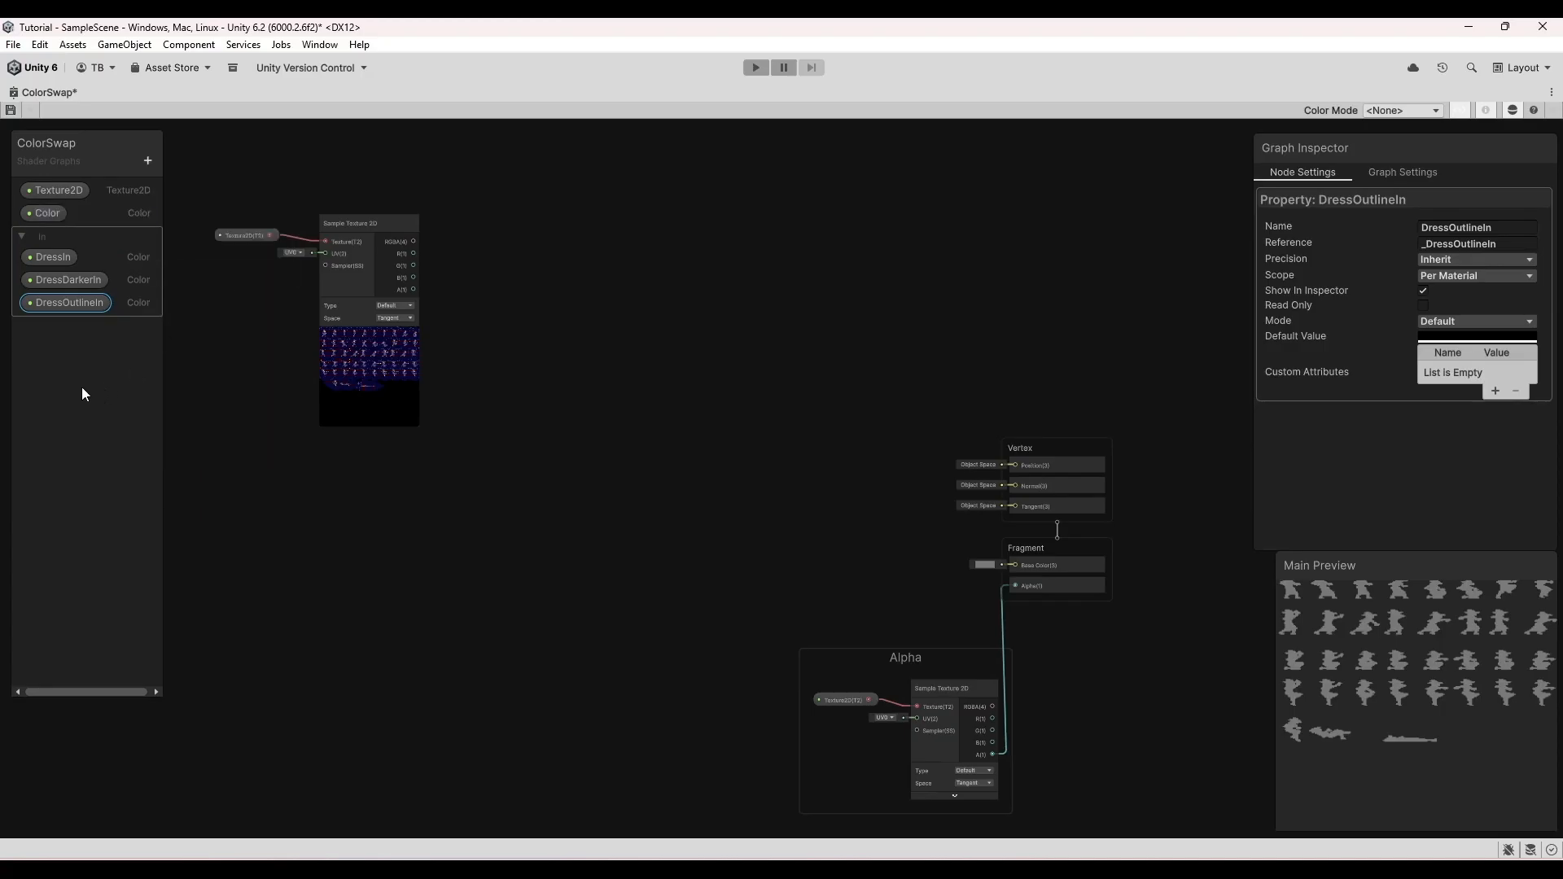
pyautogui.click(47, 213)
pyautogui.doubleClick(47, 213)
pyautogui.write('O')
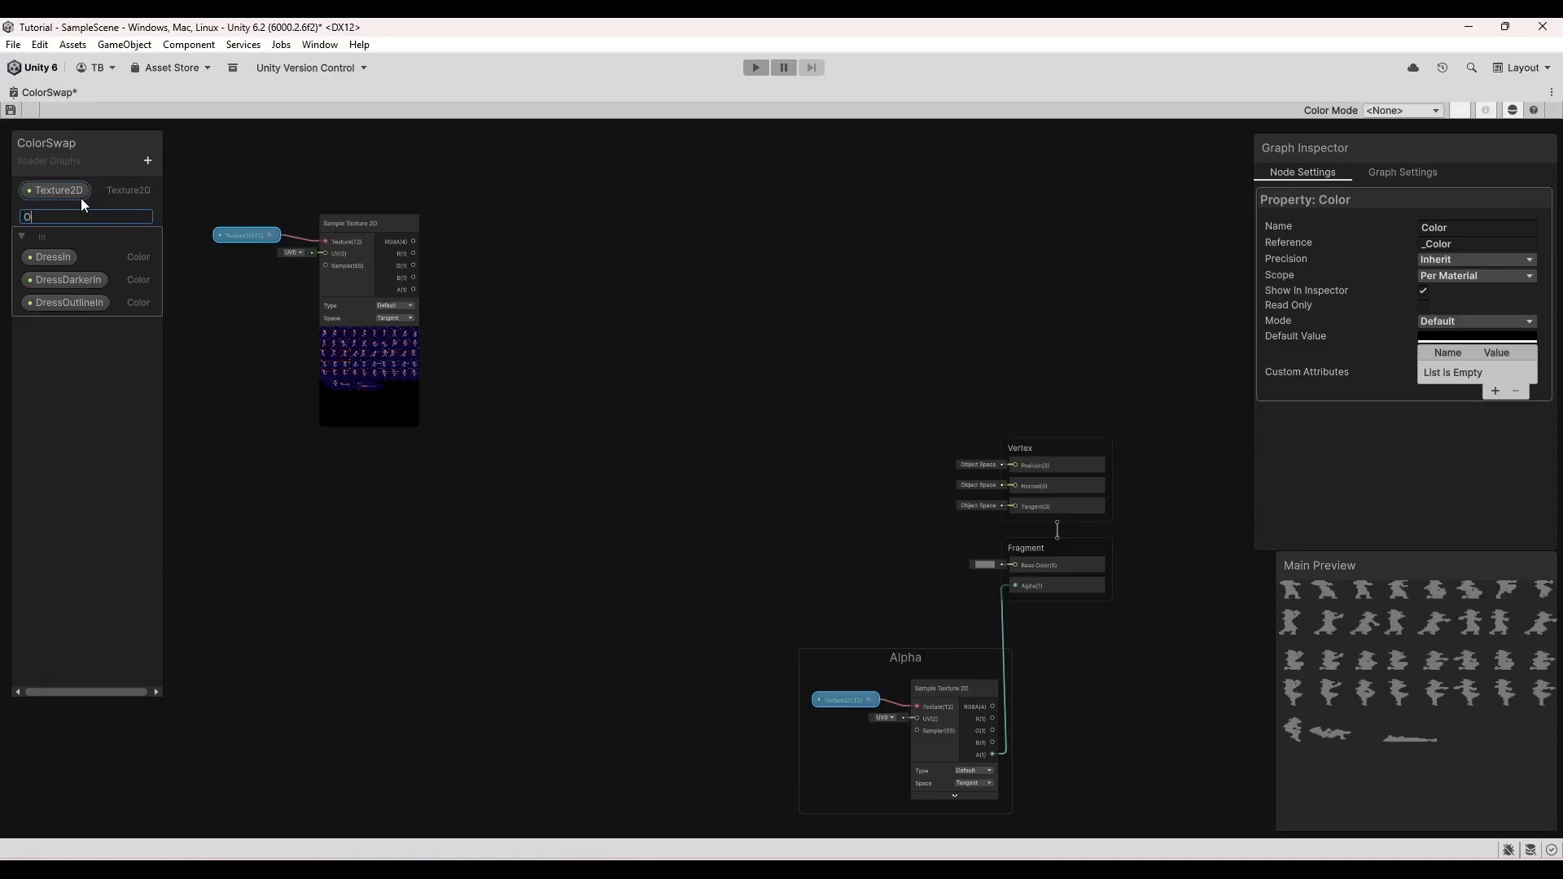
pyautogui.write('Dress')
pyautogui.press('Return')
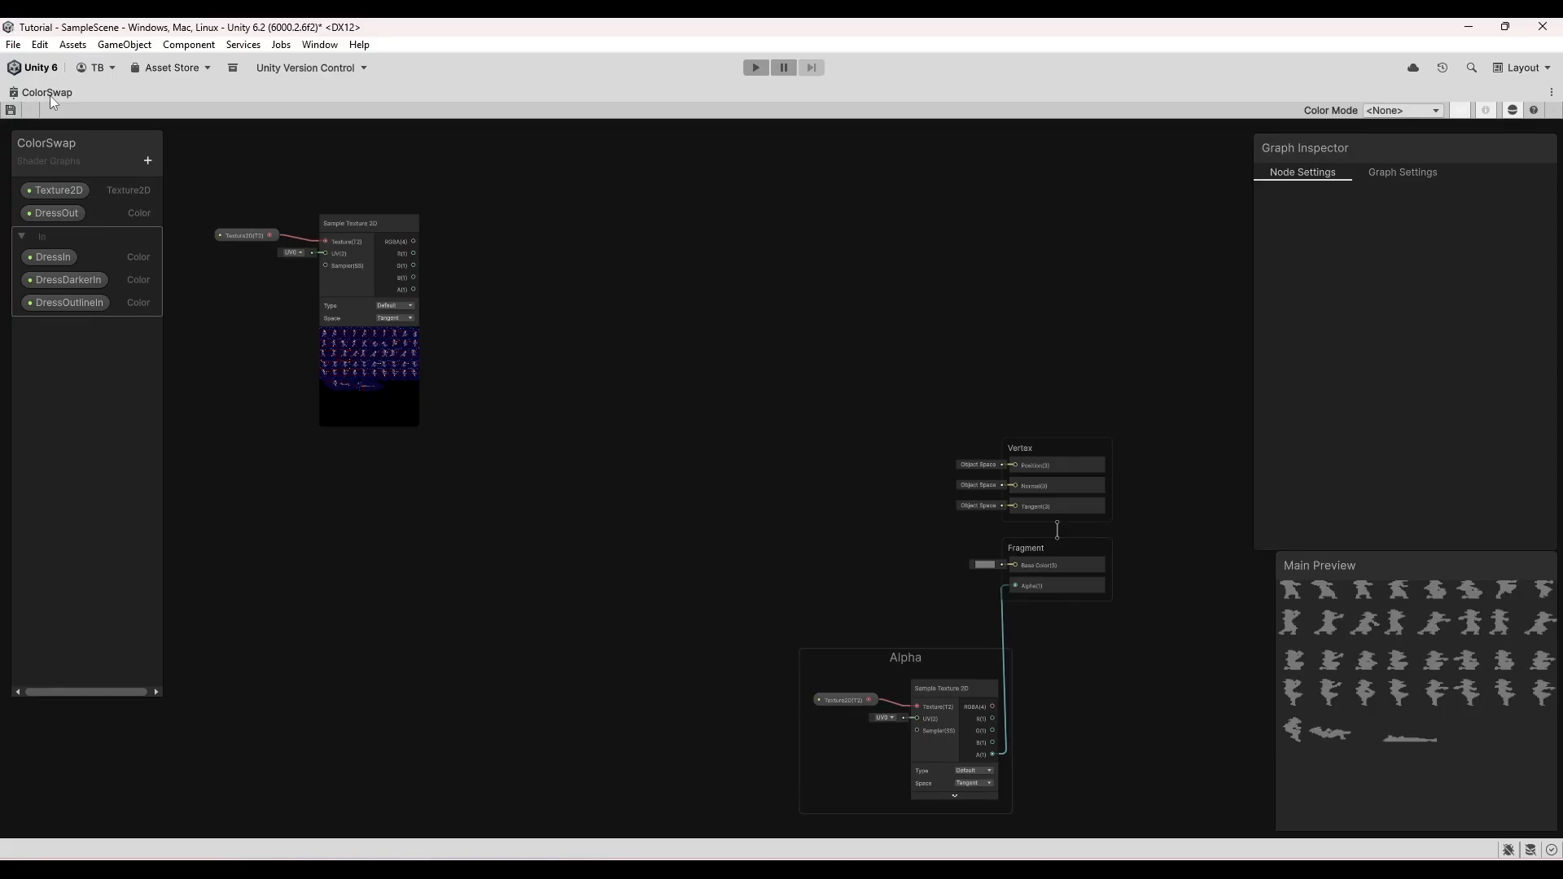
# - Show the mage in the Scene view beside the graph and sample its main dress color as DressIn's default value
pyautogui.doubleClick(51, 93)
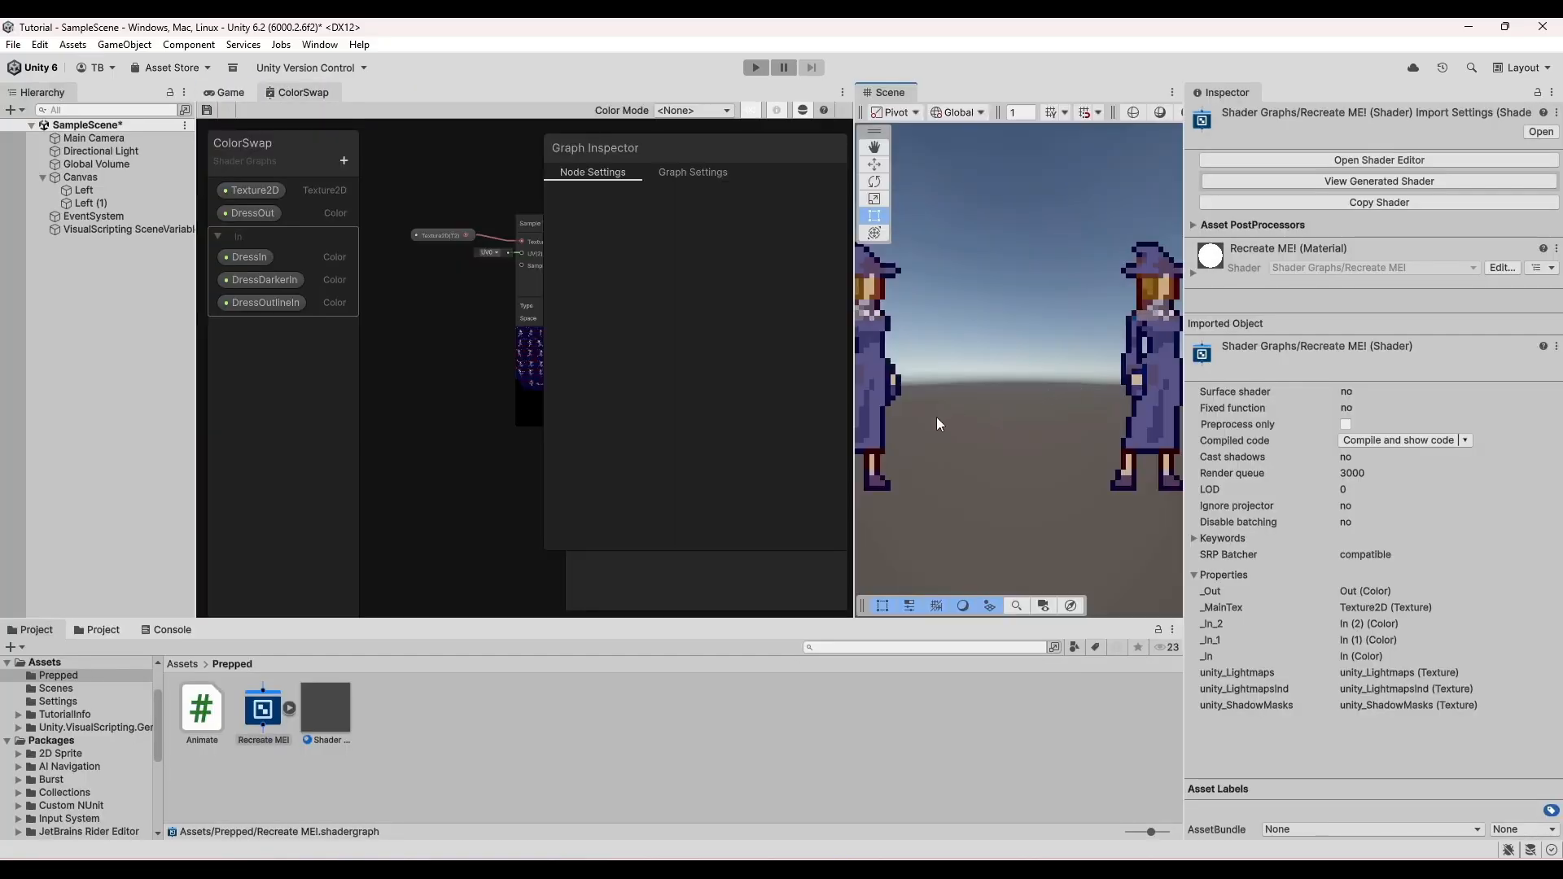
pyautogui.moveTo(936, 414); pyautogui.dragTo(1065, 413, button='middle')
pyautogui.scroll(8, 1042, 390)
pyautogui.moveTo(945, 402); pyautogui.dragTo(1042, 372, button='middle')
pyautogui.scroll(1, 1029, 415)
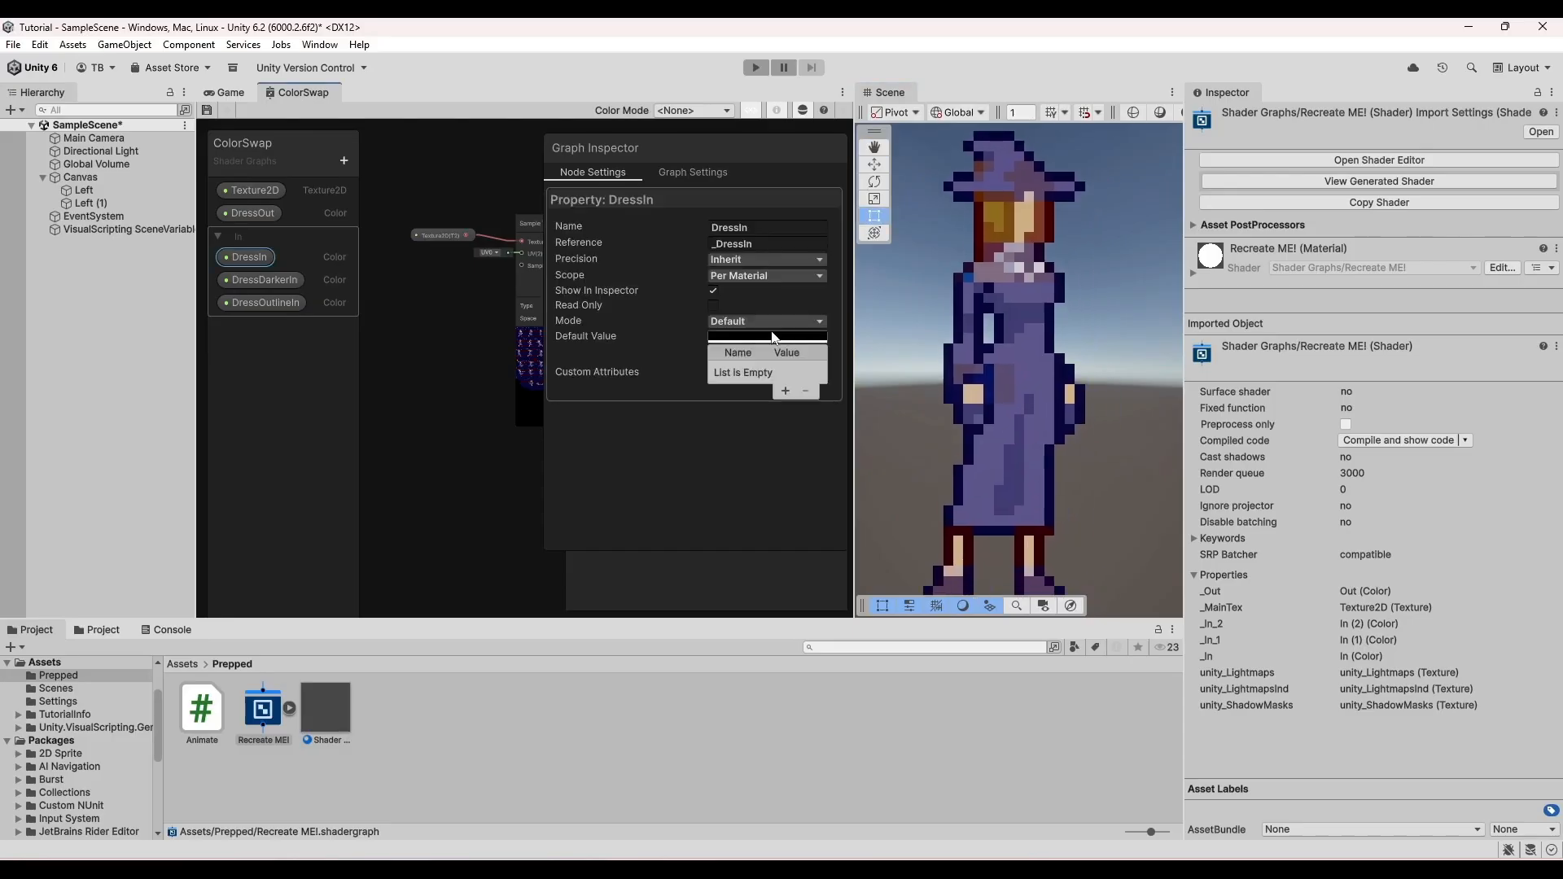
pyautogui.click(772, 337)
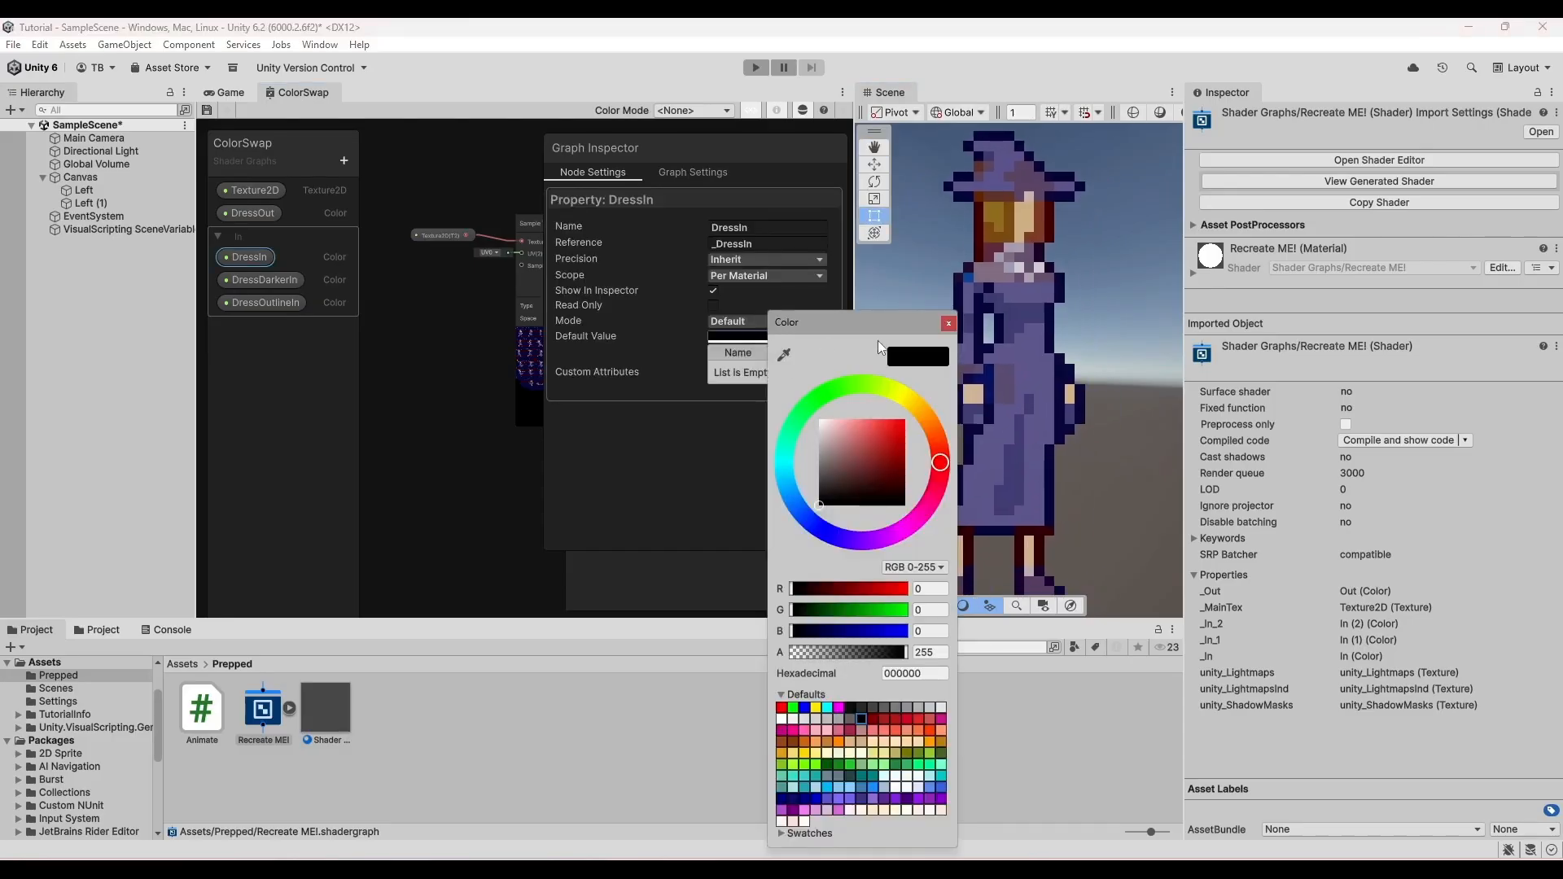
pyautogui.click(785, 355)
pyautogui.click(1029, 364)
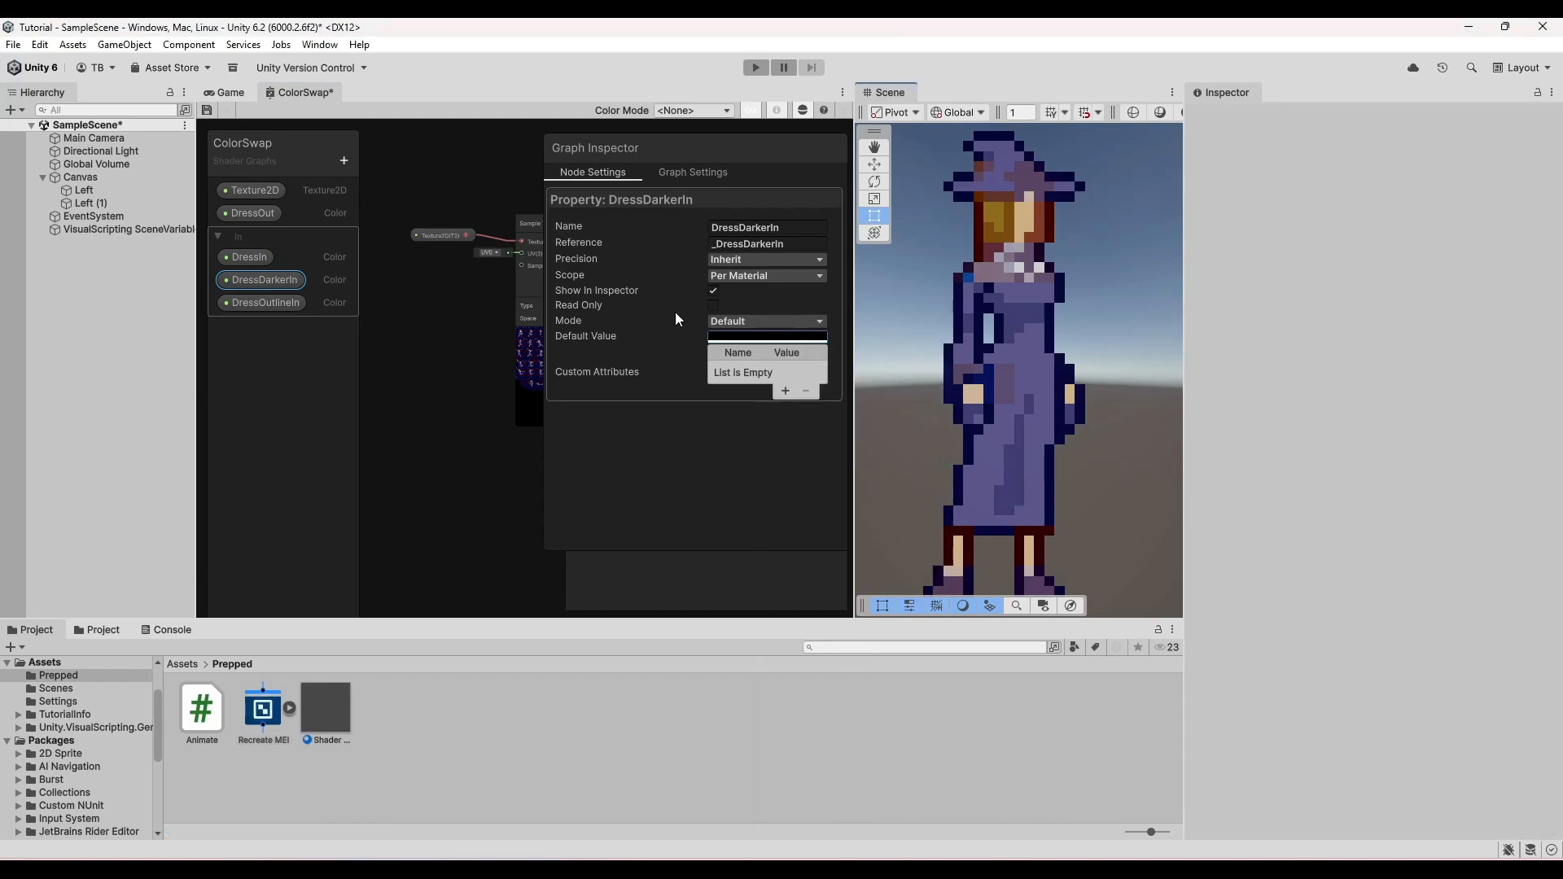
# - Set DressDarkerIn's default value to the darker dress shade sampled from the mage in the Scene view
pyautogui.click(767, 337)
pyautogui.click(790, 358)
pyautogui.click(1017, 321)
pyautogui.click(847, 337)
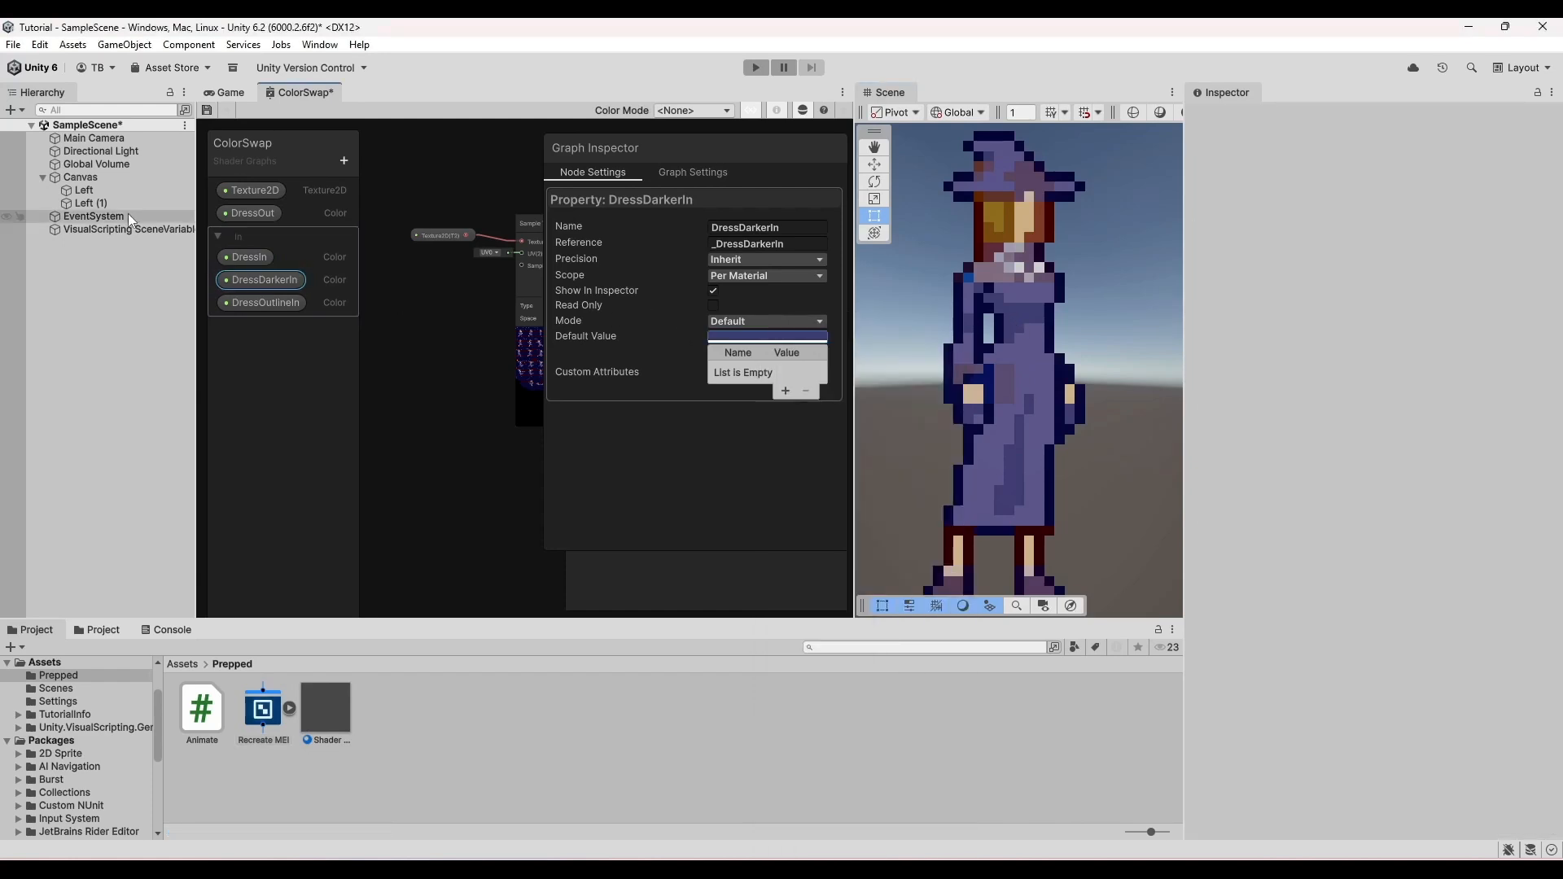
# - Set DressOutlineIn's default value to the dark navy outline color sampled from the mage in the Scene view
pyautogui.click(262, 302)
pyautogui.click(768, 336)
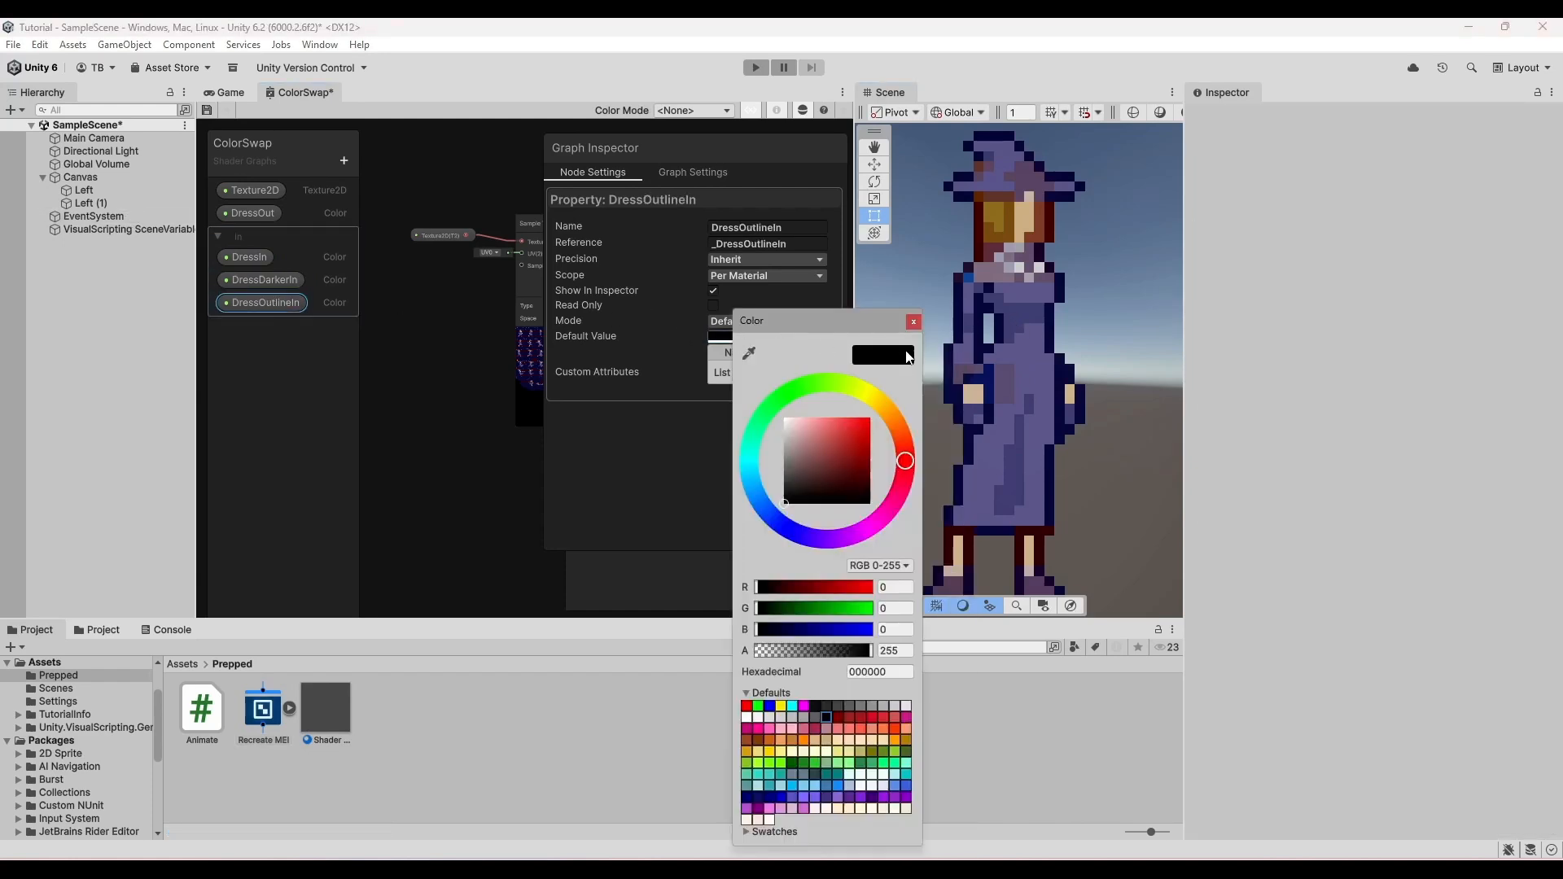
pyautogui.click(749, 353)
pyautogui.click(966, 394)
# - Set the DressOut property's default value to the orange-brown color B3702F
pyautogui.click(253, 212)
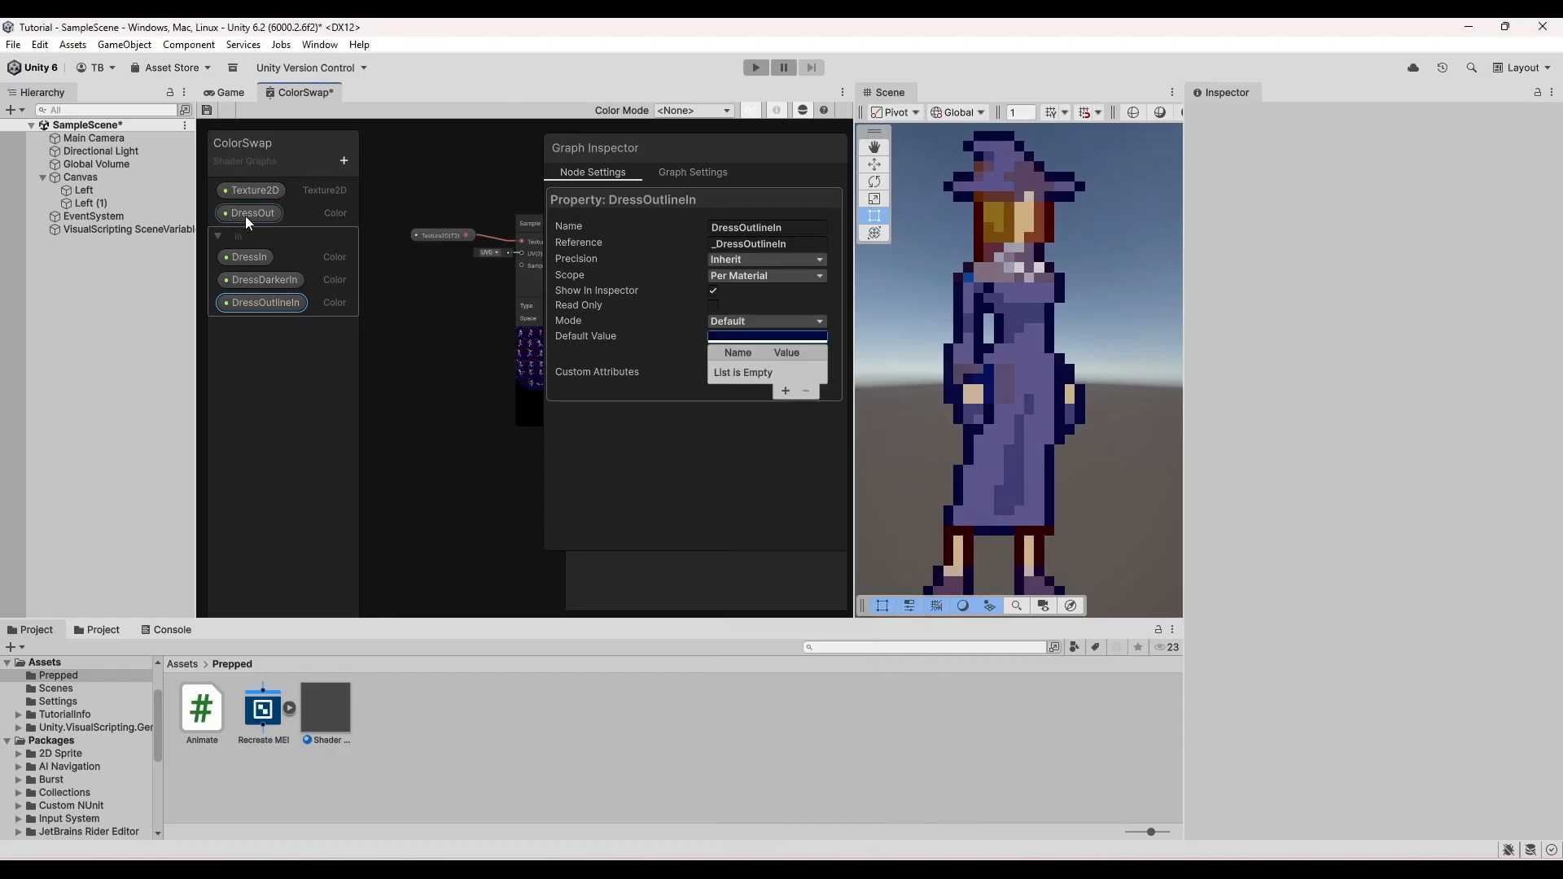
pyautogui.click(792, 338)
pyautogui.click(956, 430)
pyautogui.moveTo(902, 443)
pyautogui.mouseDown()
pyautogui.moveTo(917, 450)
pyautogui.moveTo(904, 445)
pyautogui.mouseUp()
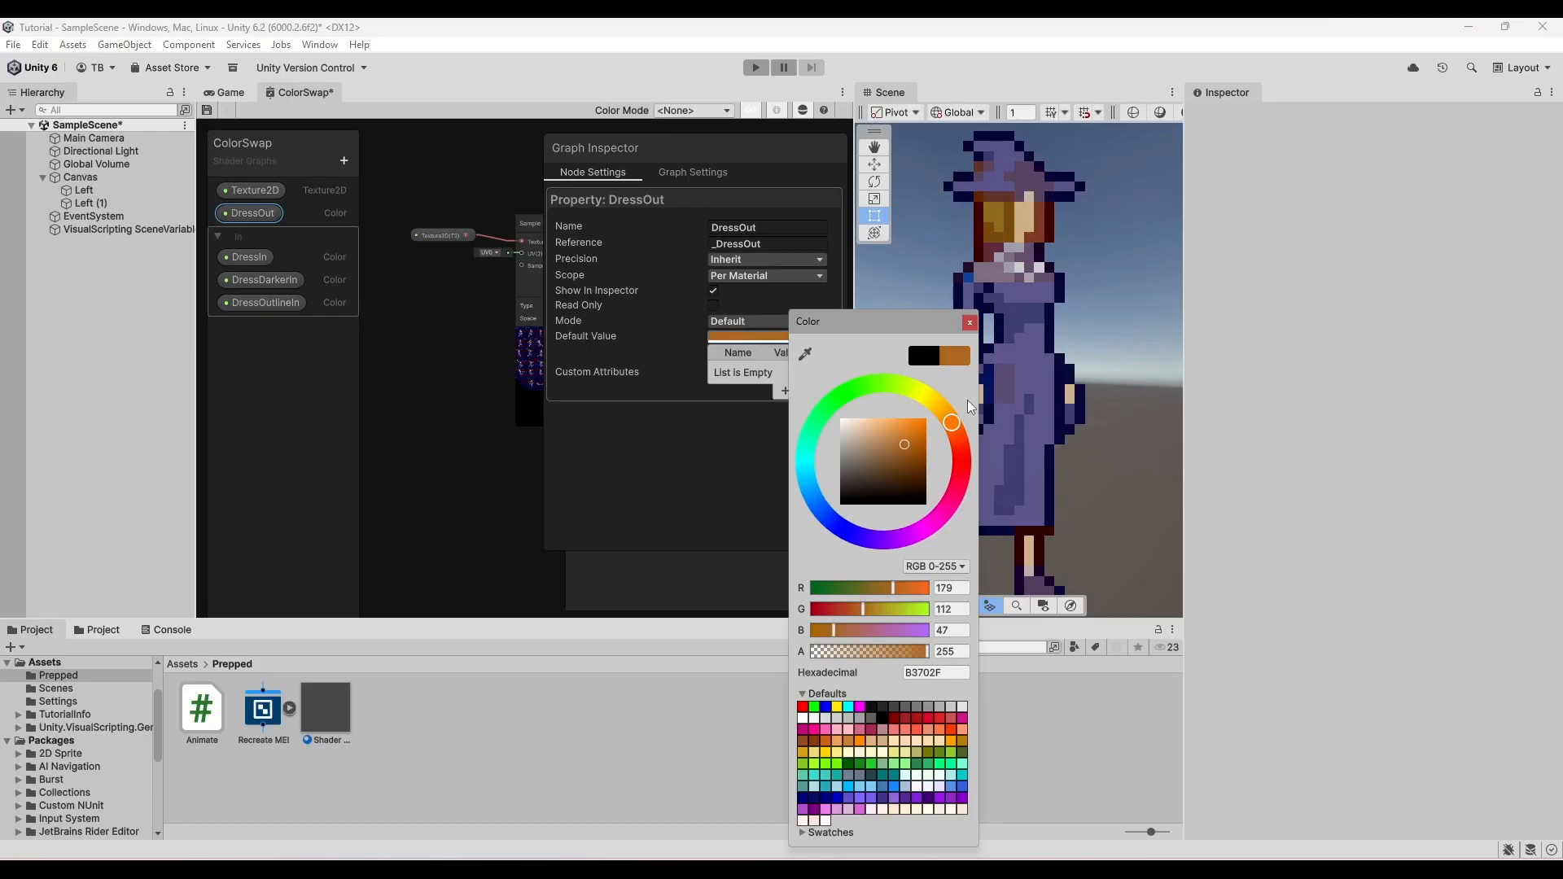
pyautogui.click(969, 322)
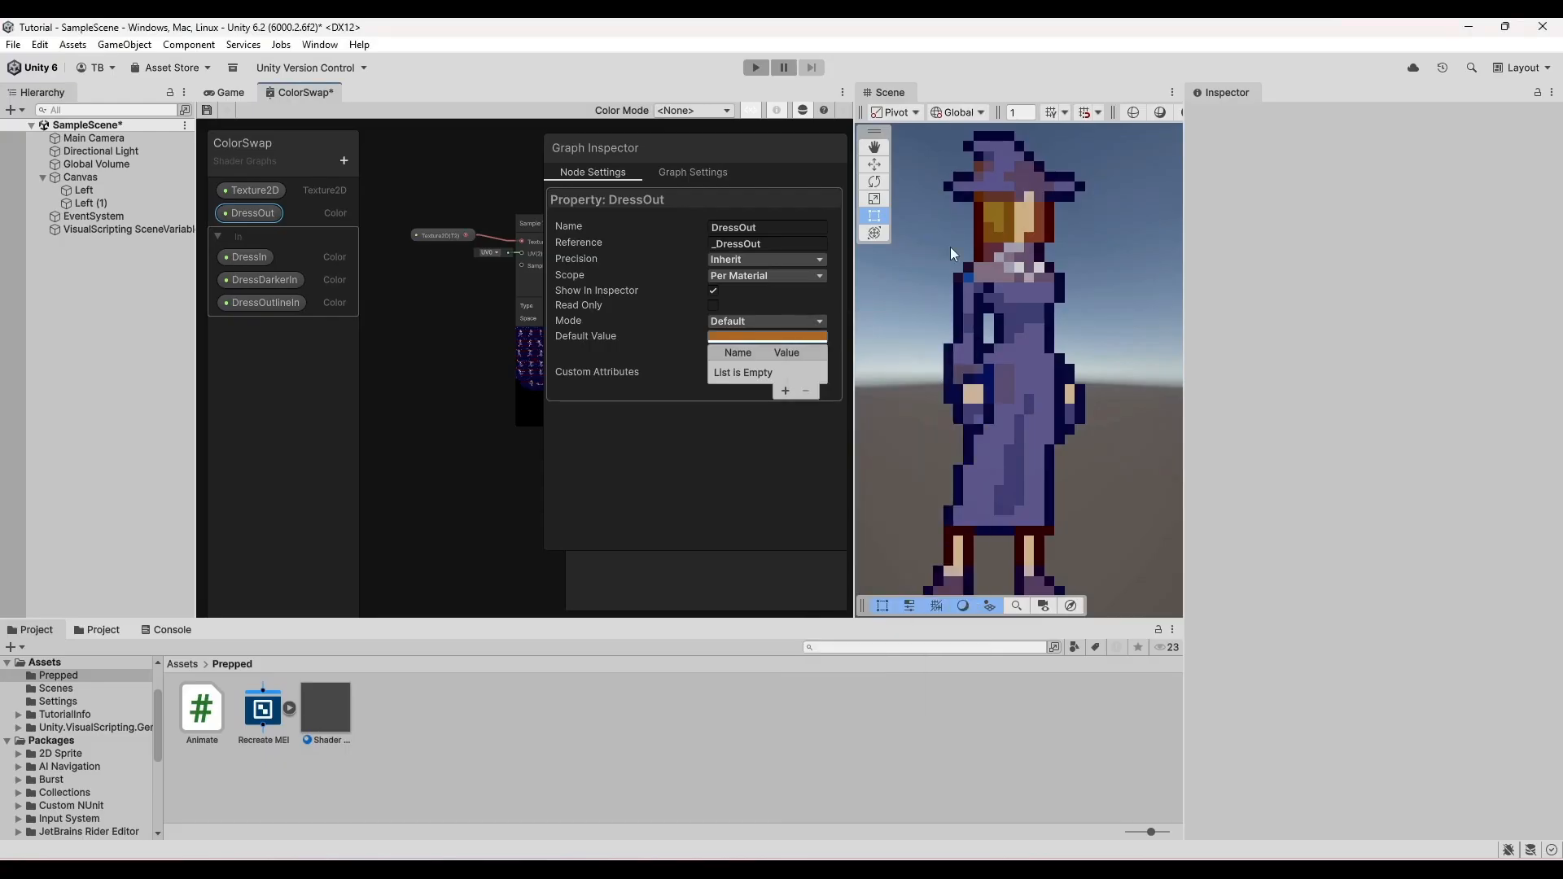
# - Maximize the graph, group the second Texture2D and Sample Texture 2D nodes as "Source", and move the group aside to free space
pyautogui.doubleClick(296, 92)
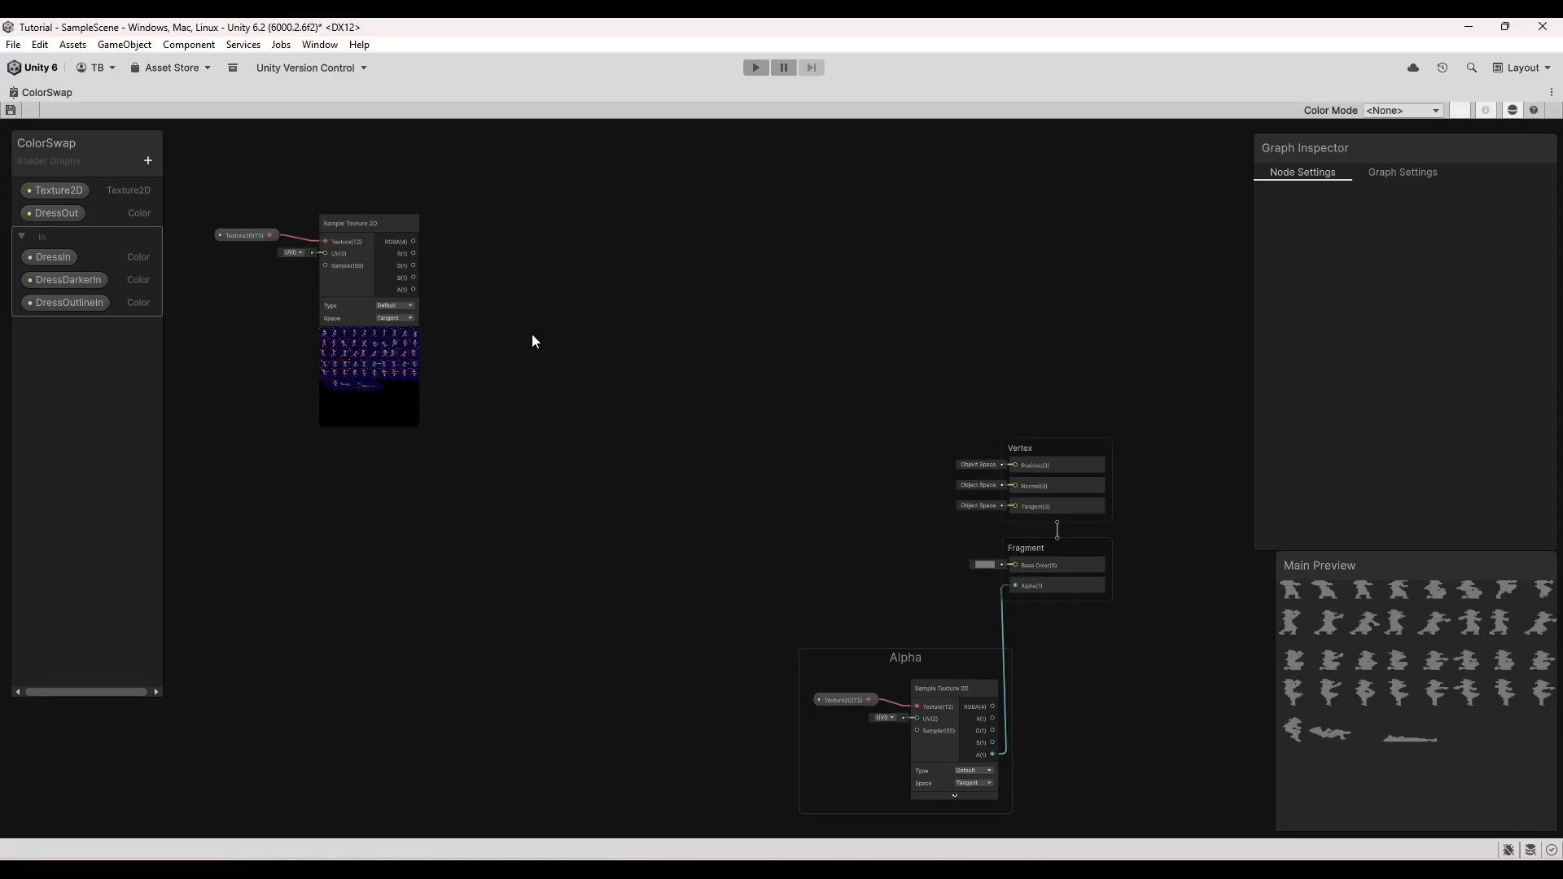
pyautogui.scroll(2, 453, 306)
pyautogui.moveTo(444, 300); pyautogui.dragTo(741, 407, button='middle')
pyautogui.moveTo(324, 276); pyautogui.dragTo(682, 635)
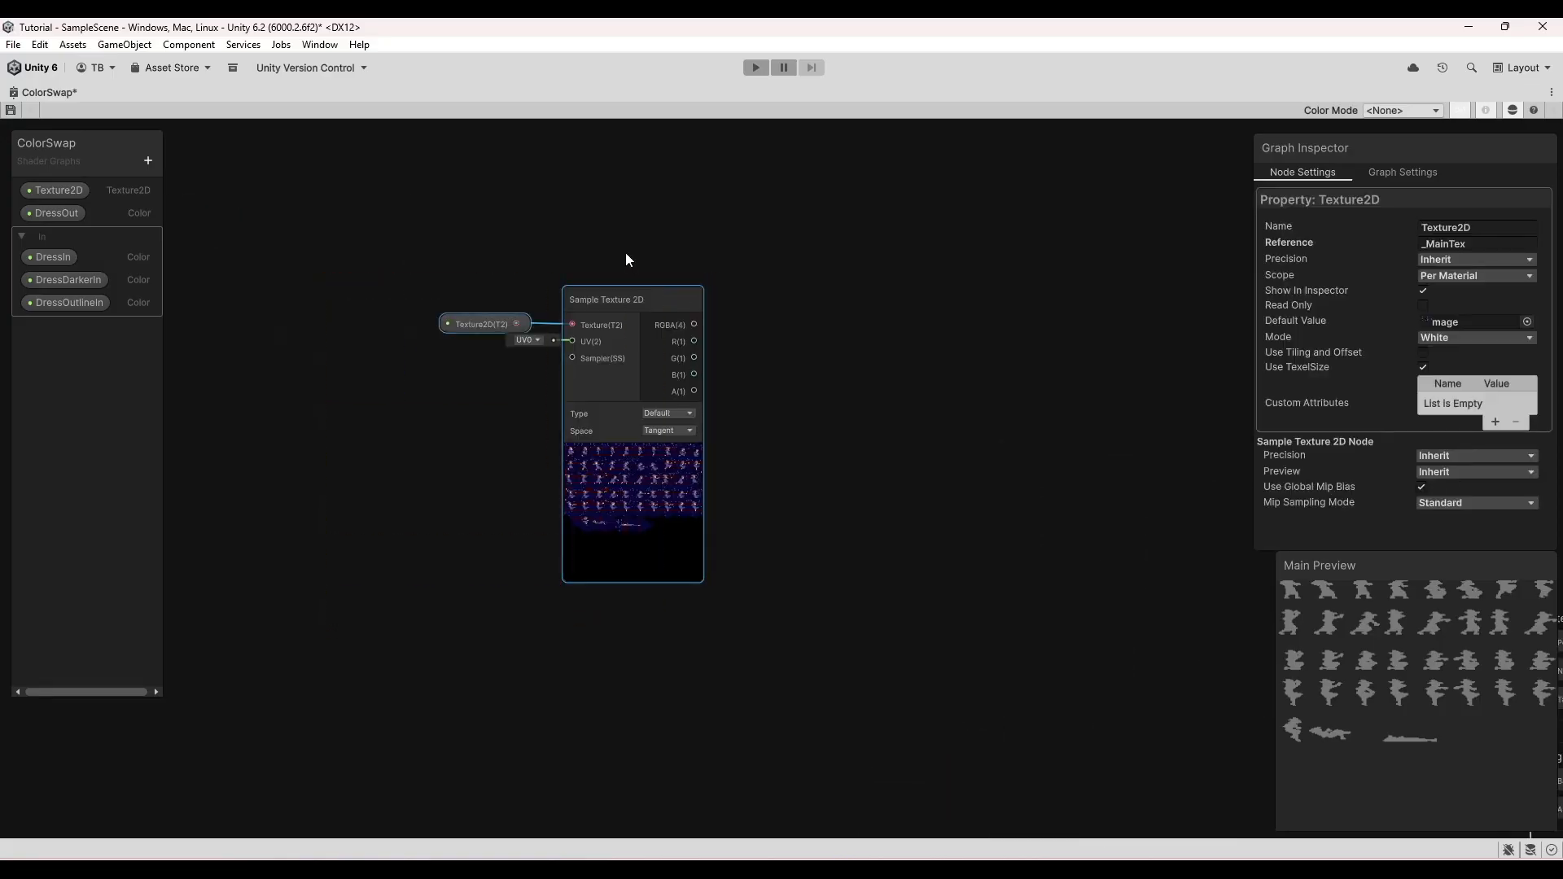
pyautogui.rightClick(626, 303)
pyautogui.click(676, 549)
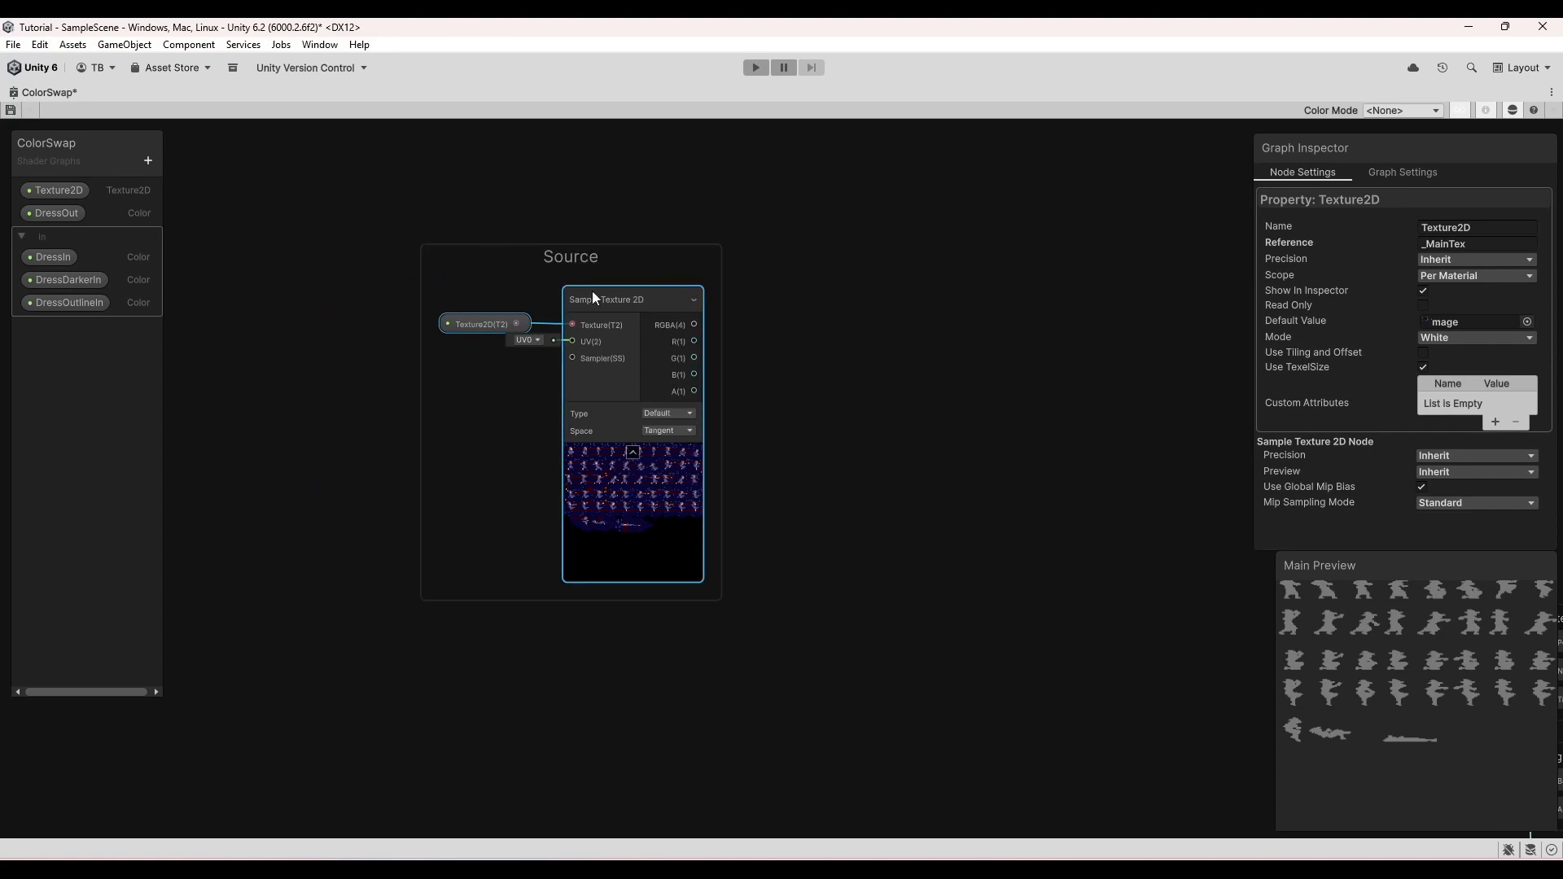
pyautogui.moveTo(568, 262); pyautogui.dragTo(264, 315)
# - Connect the Source sampler's RGBA output to the In input of a new Color Mask node and feed DressIn into its Mask Color
pyautogui.moveTo(390, 377); pyautogui.dragTo(558, 266)
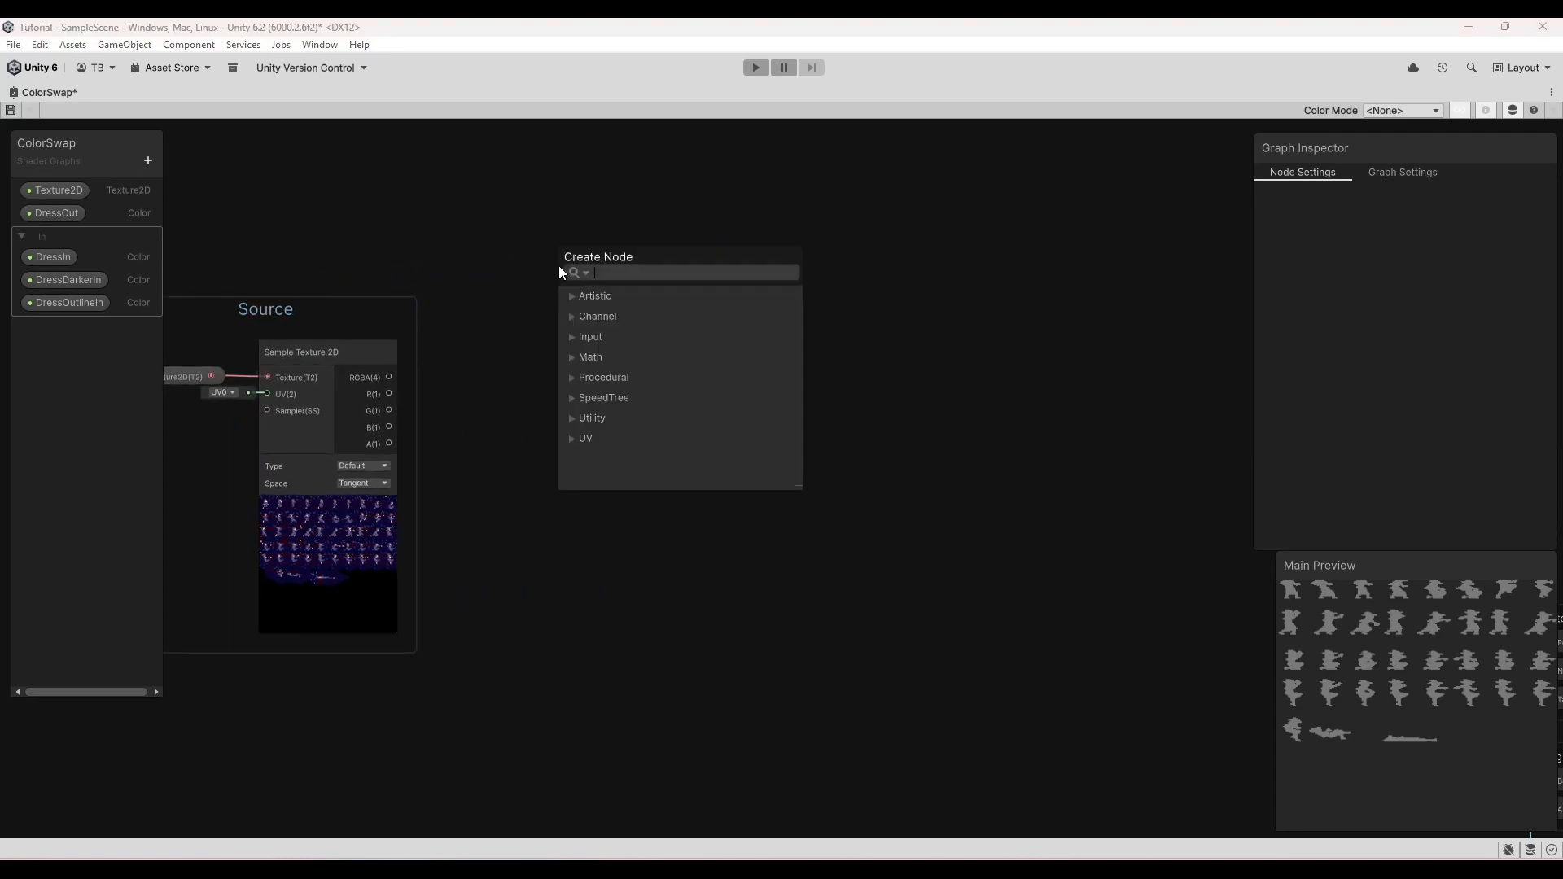
pyautogui.write('mask')
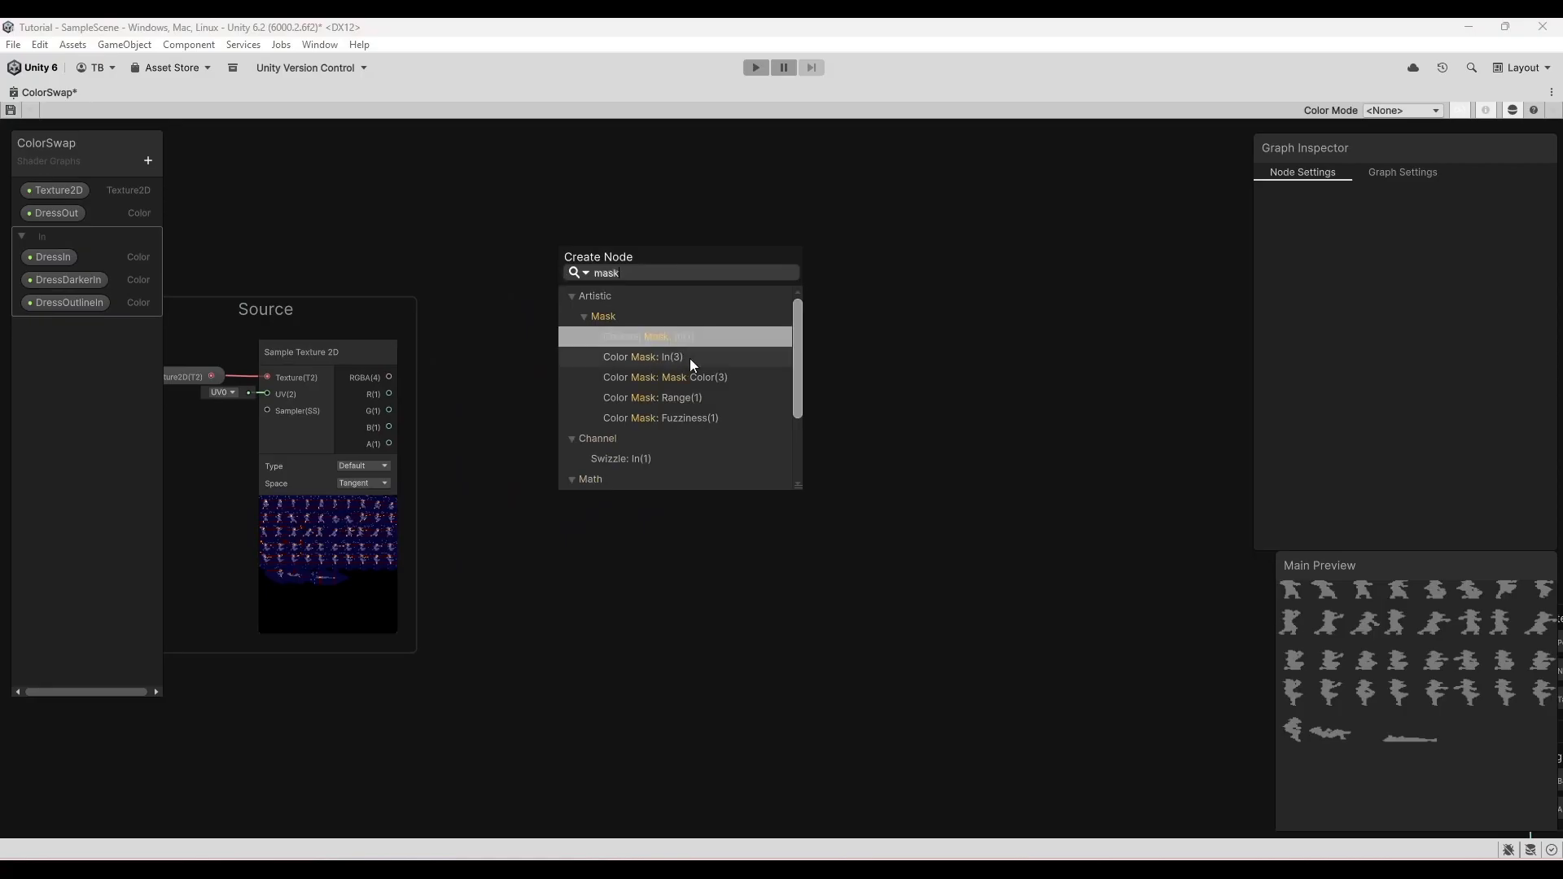
pyautogui.click(629, 363)
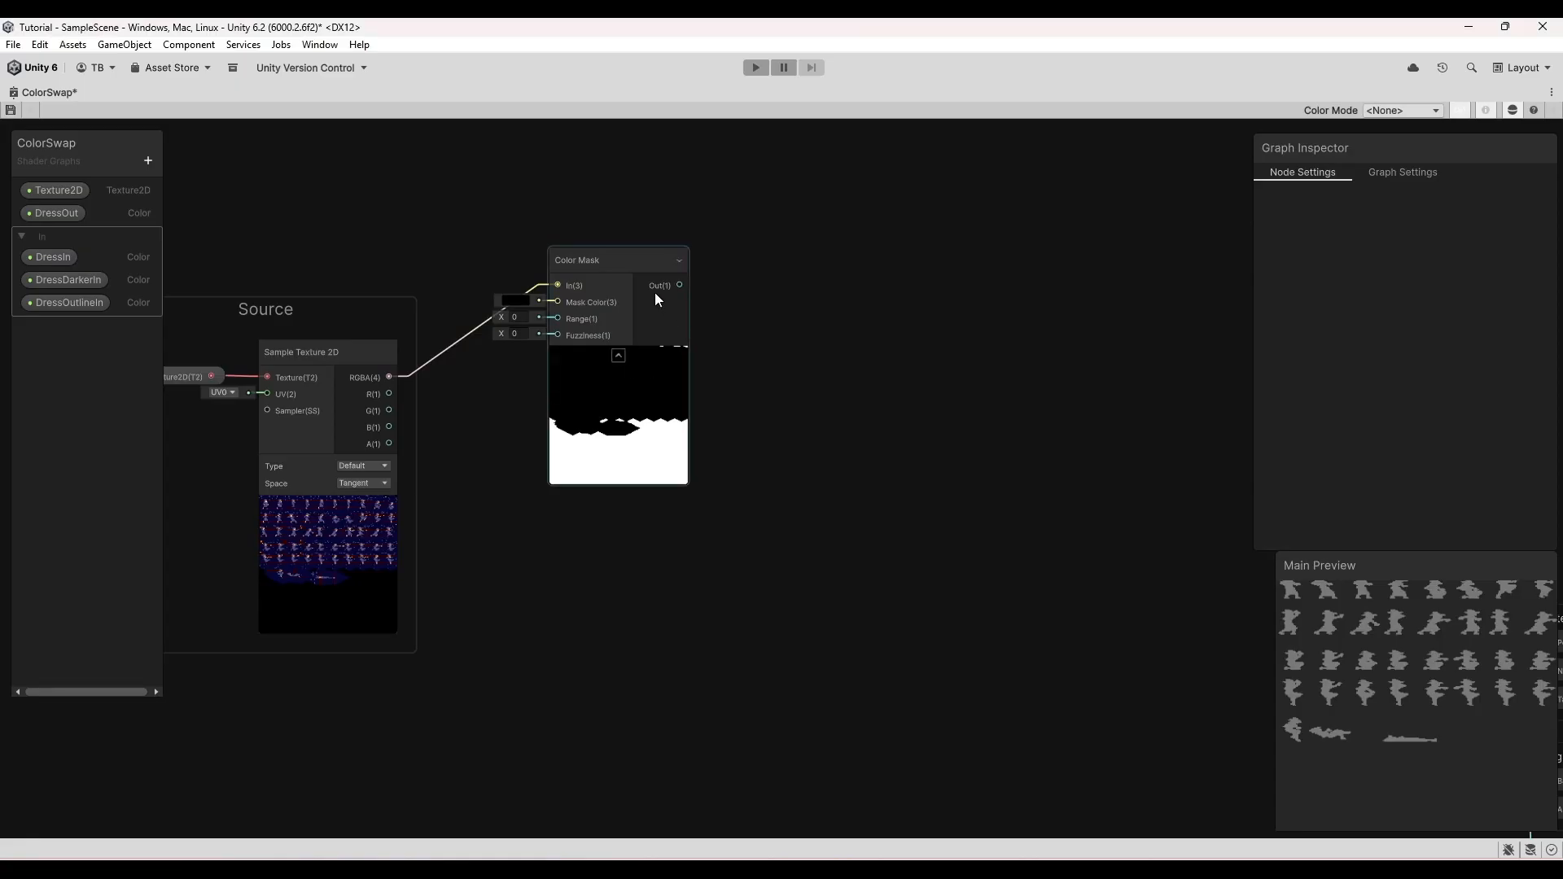
pyautogui.moveTo(615, 267); pyautogui.dragTo(647, 262)
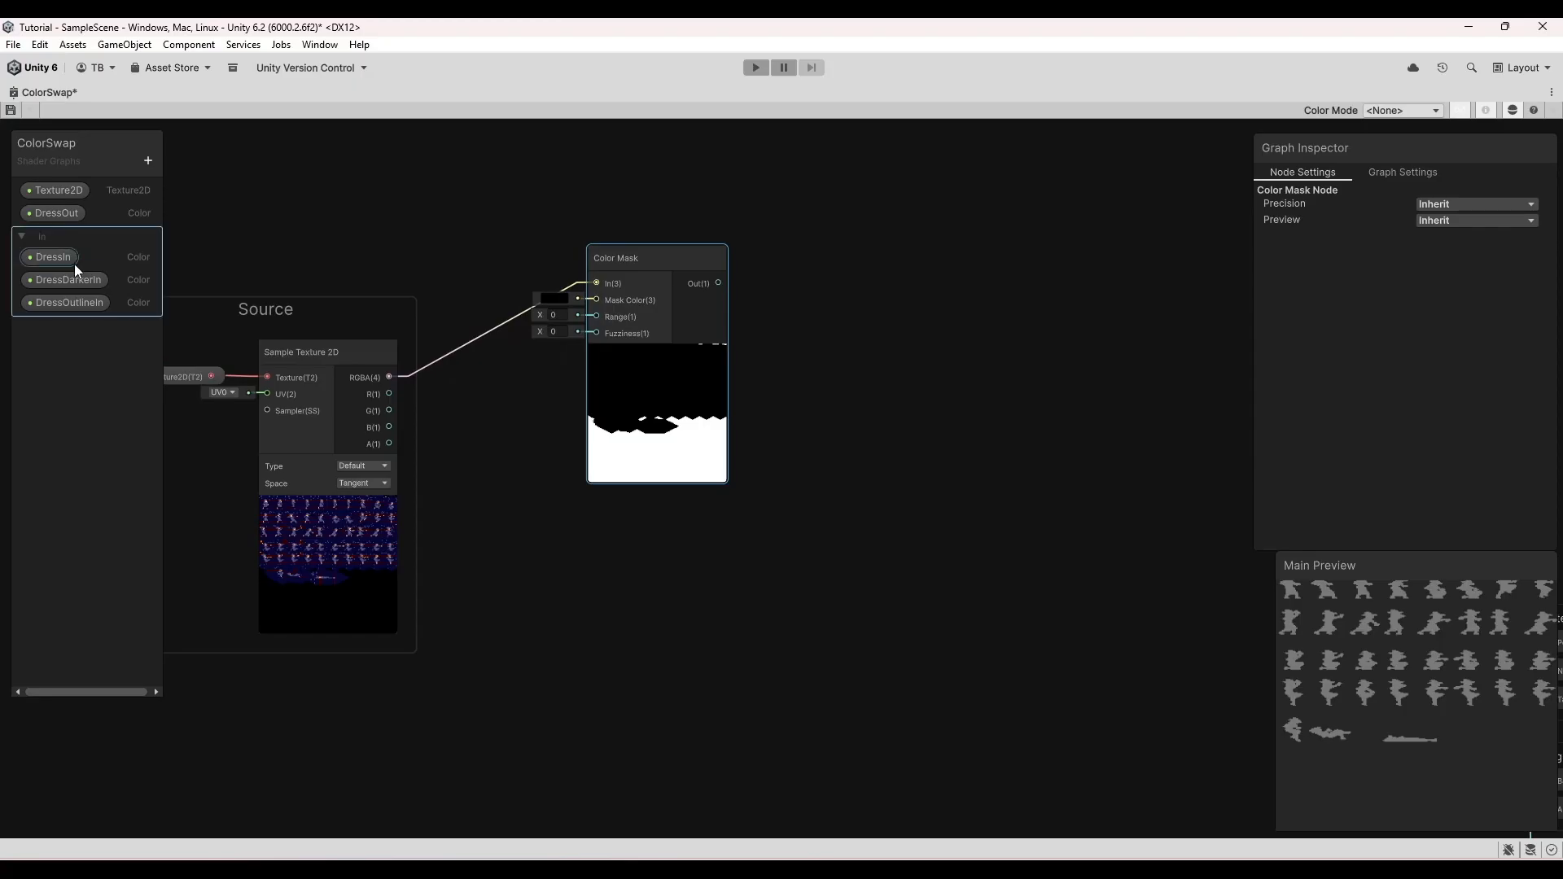
pyautogui.moveTo(47, 262); pyautogui.dragTo(720, 298)
pyautogui.click(515, 389)
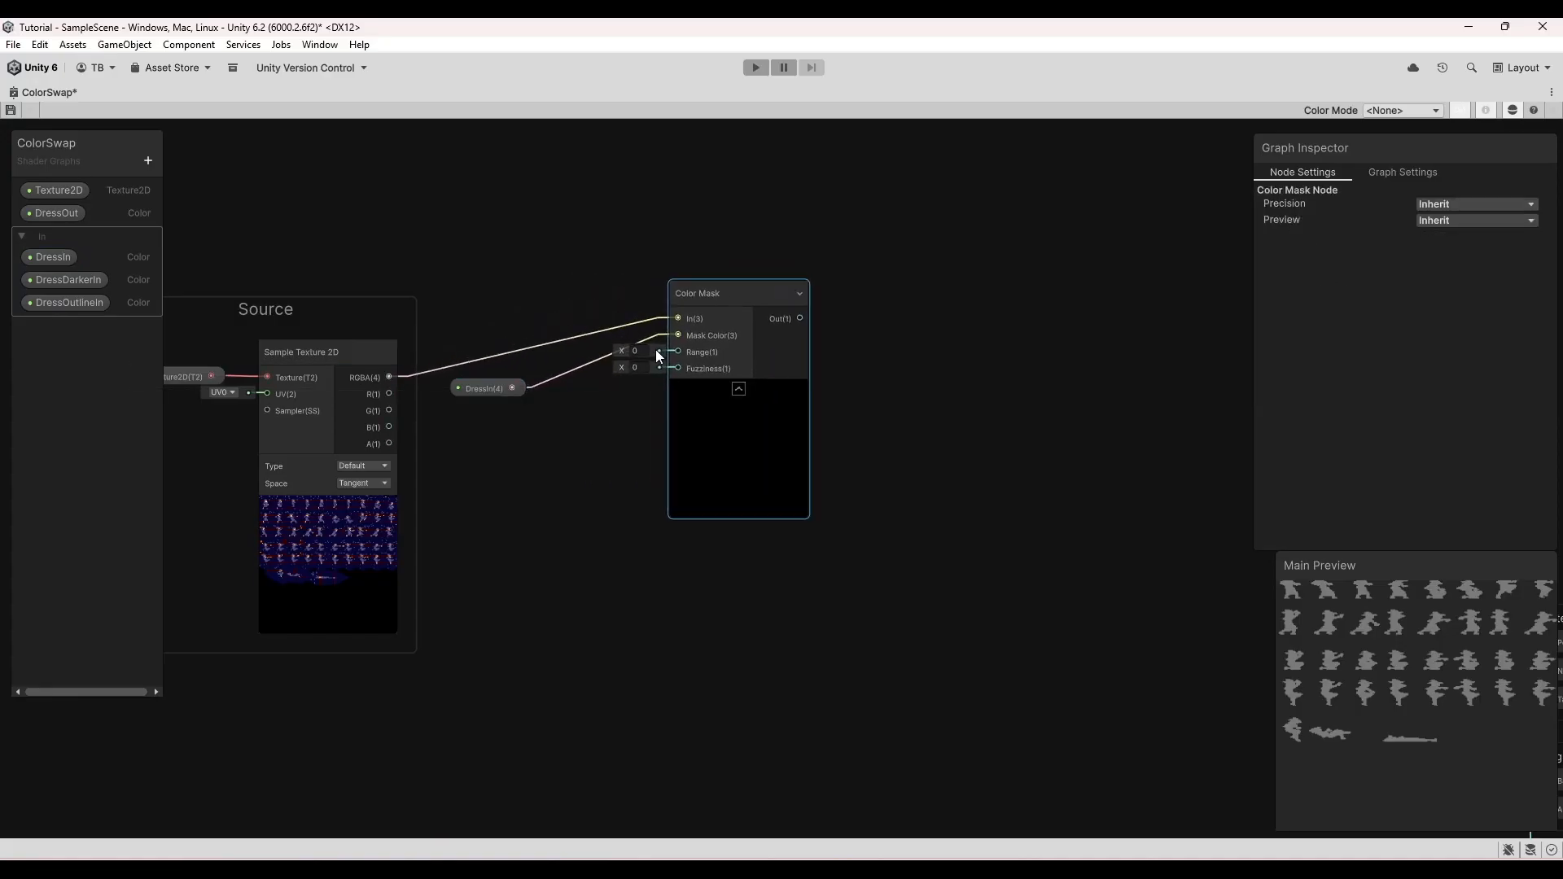
# - Set the Color Mask's Range to 0.1, inspect the resulting mask up close, and move the DressIn node nearer to it
pyautogui.click(654, 351)
pyautogui.write('0.1')
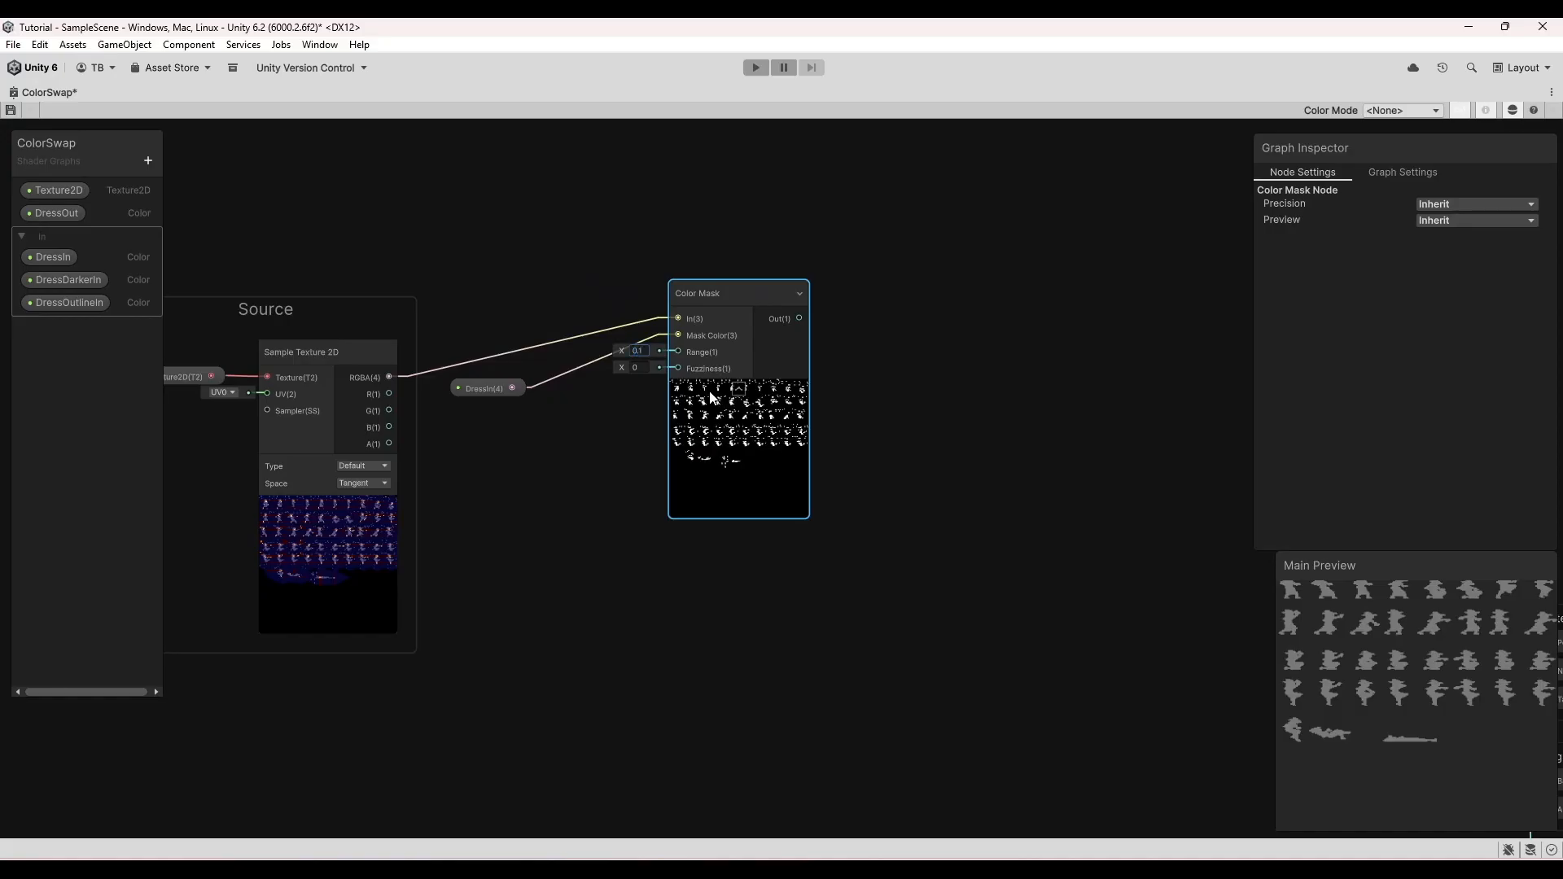
pyautogui.click(1073, 467)
pyautogui.scroll(10, 772, 398)
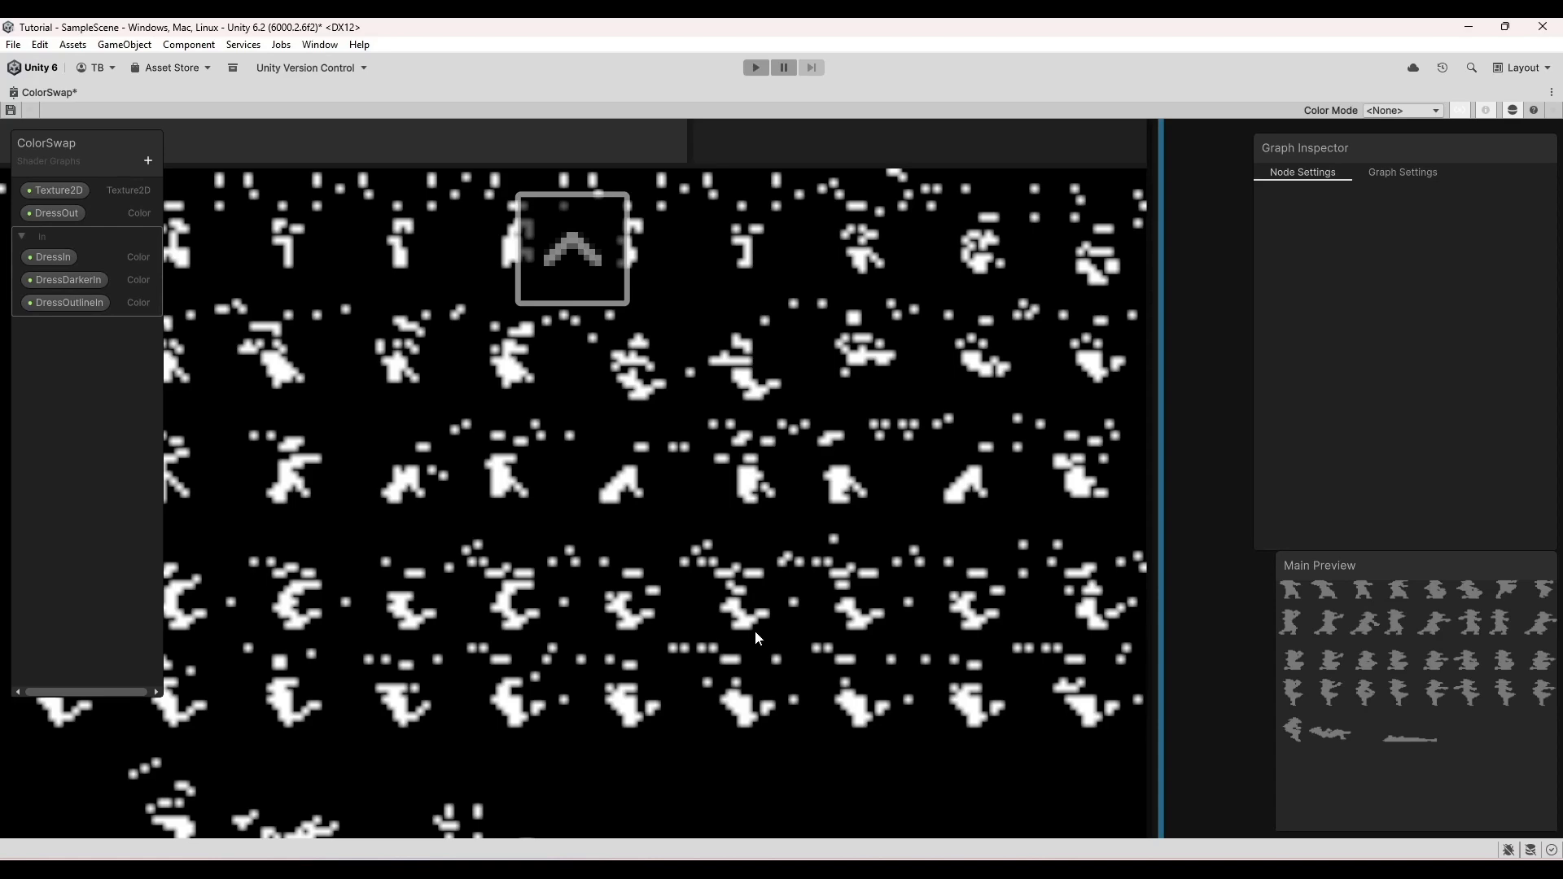
pyautogui.scroll(-10, 668, 454)
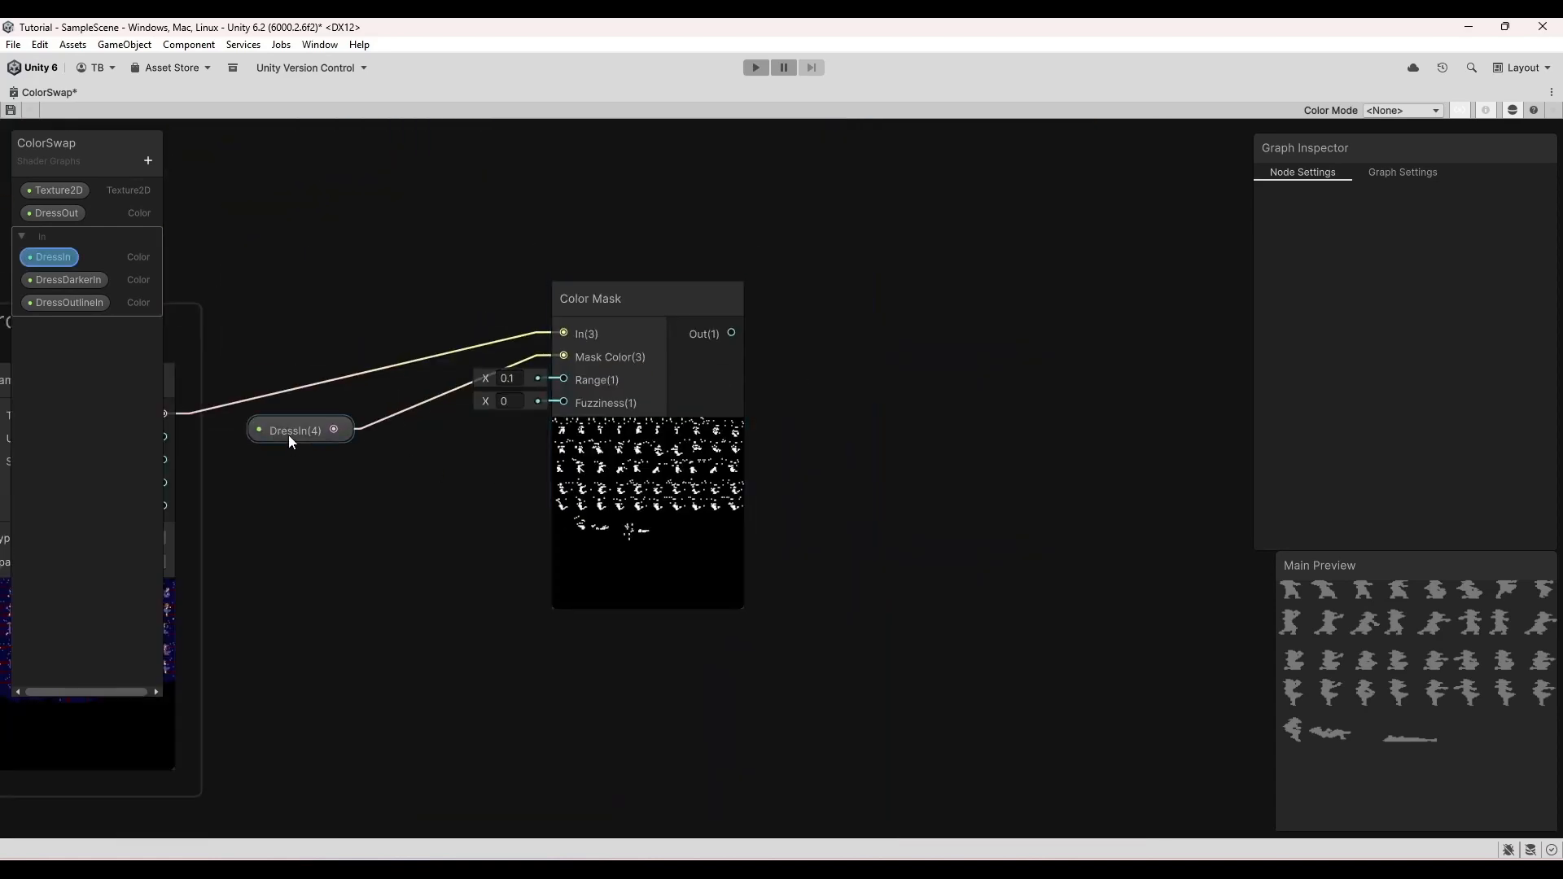
pyautogui.moveTo(288, 434); pyautogui.dragTo(403, 412)
# - Feed the Color Mask's output into the In input of a new Replace Color node
pyautogui.moveTo(868, 439); pyautogui.dragTo(757, 376, button='middle')
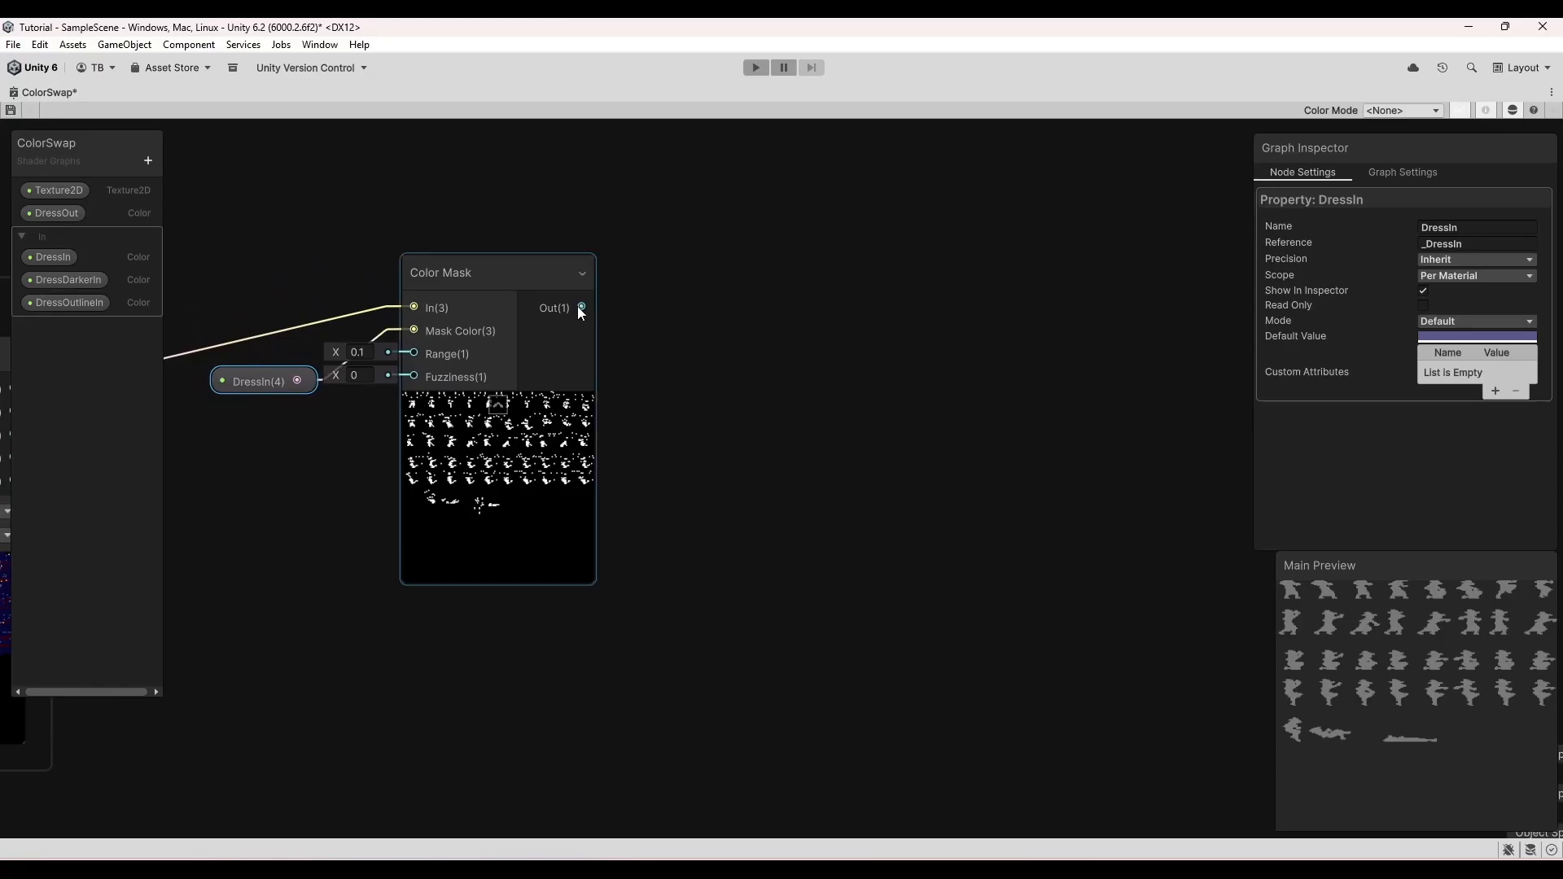
pyautogui.moveTo(580, 307); pyautogui.dragTo(737, 274)
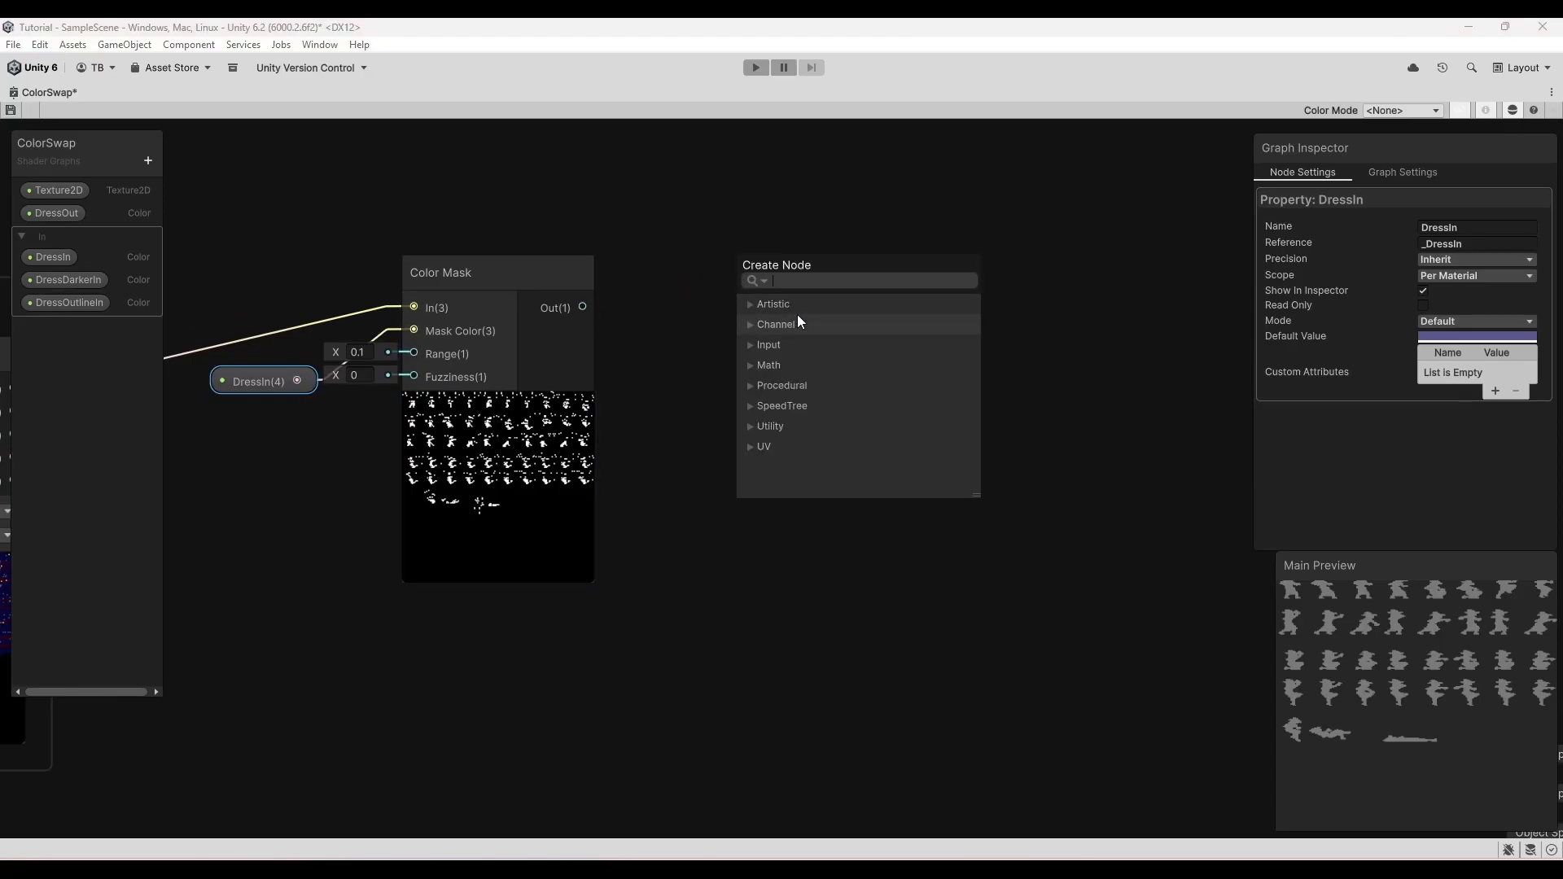
pyautogui.write('Replace')
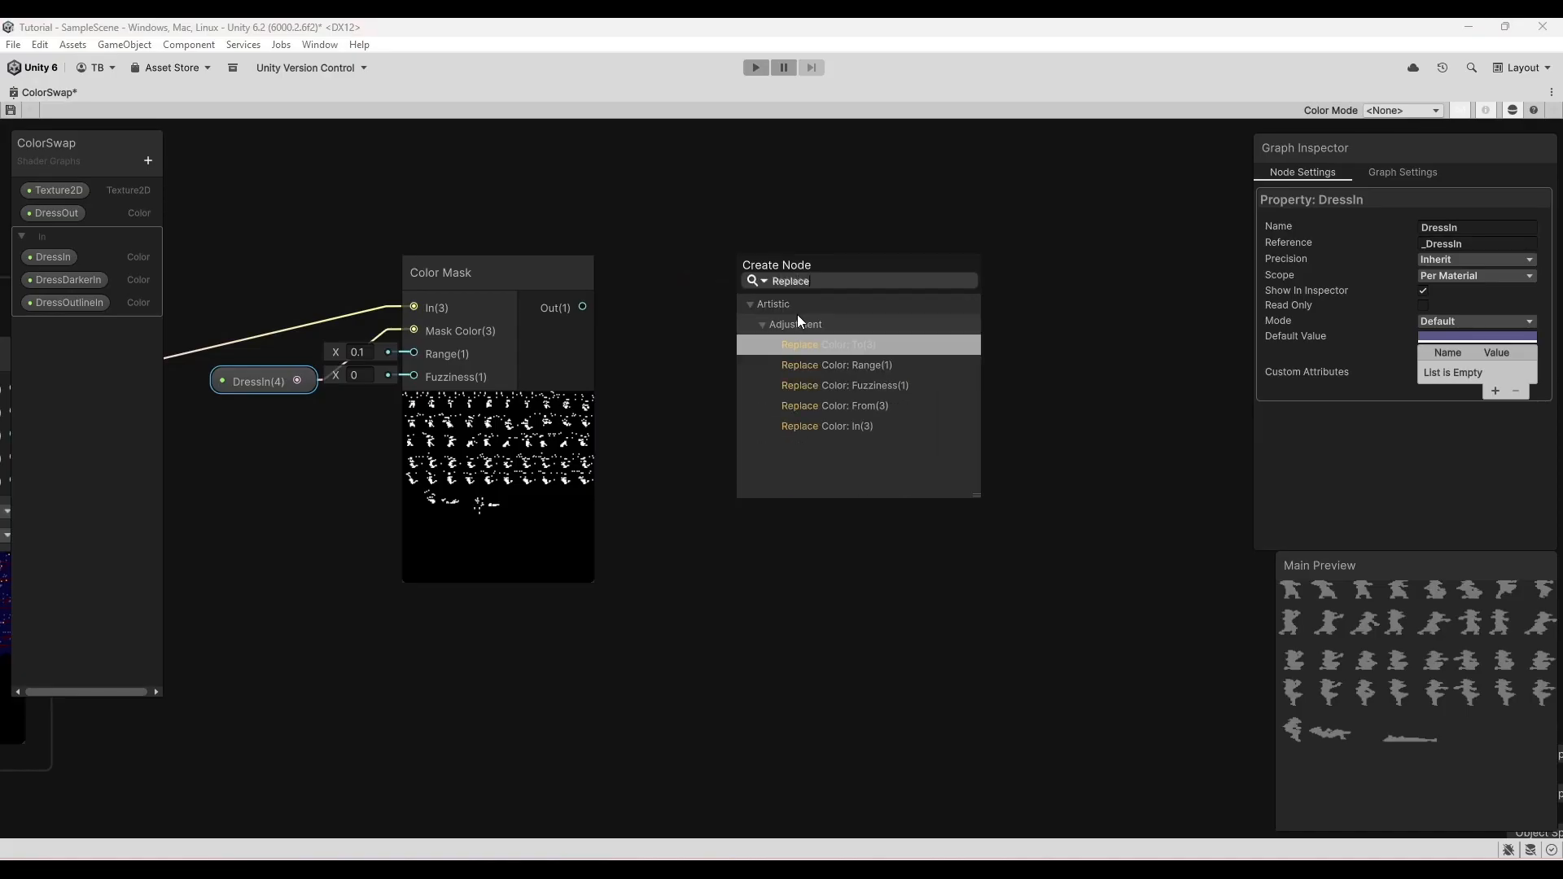
pyautogui.click(883, 424)
pyautogui.moveTo(814, 259); pyautogui.dragTo(830, 249)
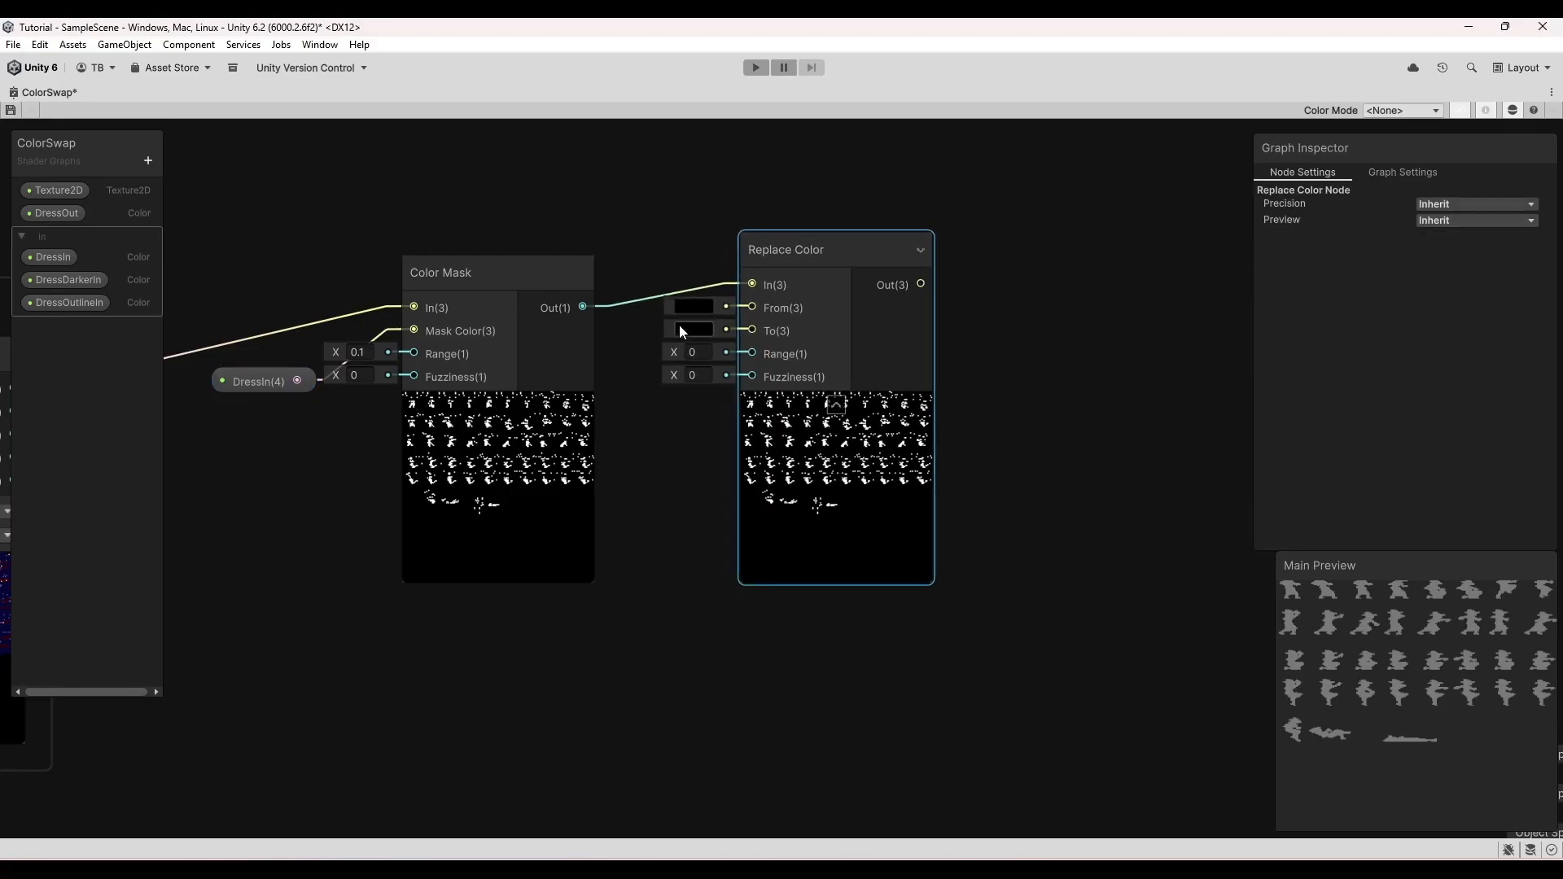
# - Set the Replace Color node's From color to white (FFFFFF) and move the node farther from the Color Mask
pyautogui.click(688, 309)
pyautogui.moveTo(773, 422); pyautogui.dragTo(716, 388)
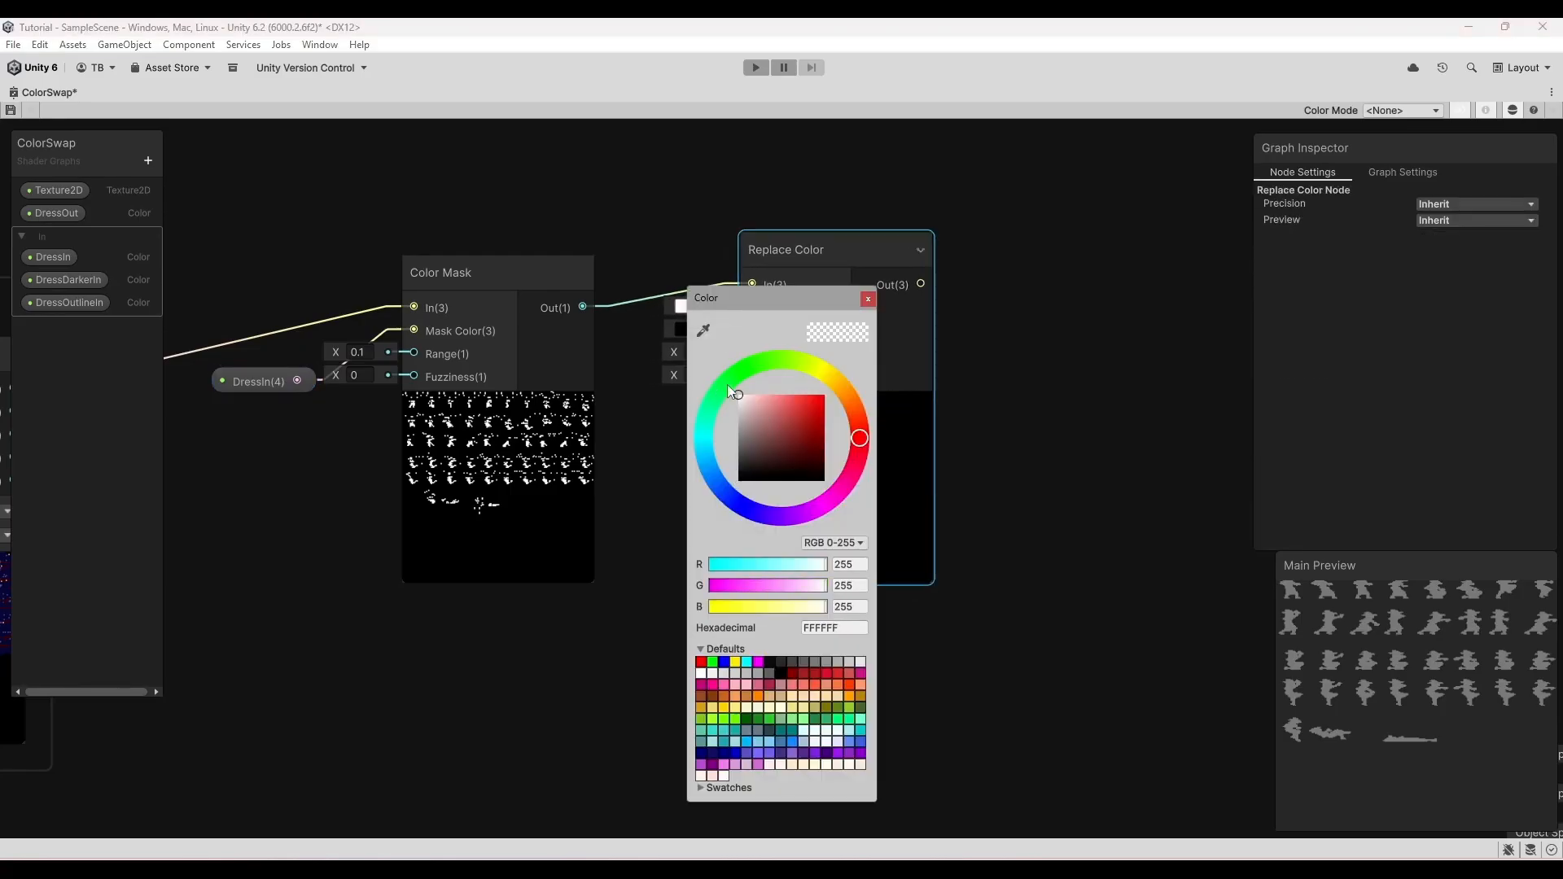
pyautogui.click(868, 299)
pyautogui.moveTo(863, 249); pyautogui.dragTo(954, 219)
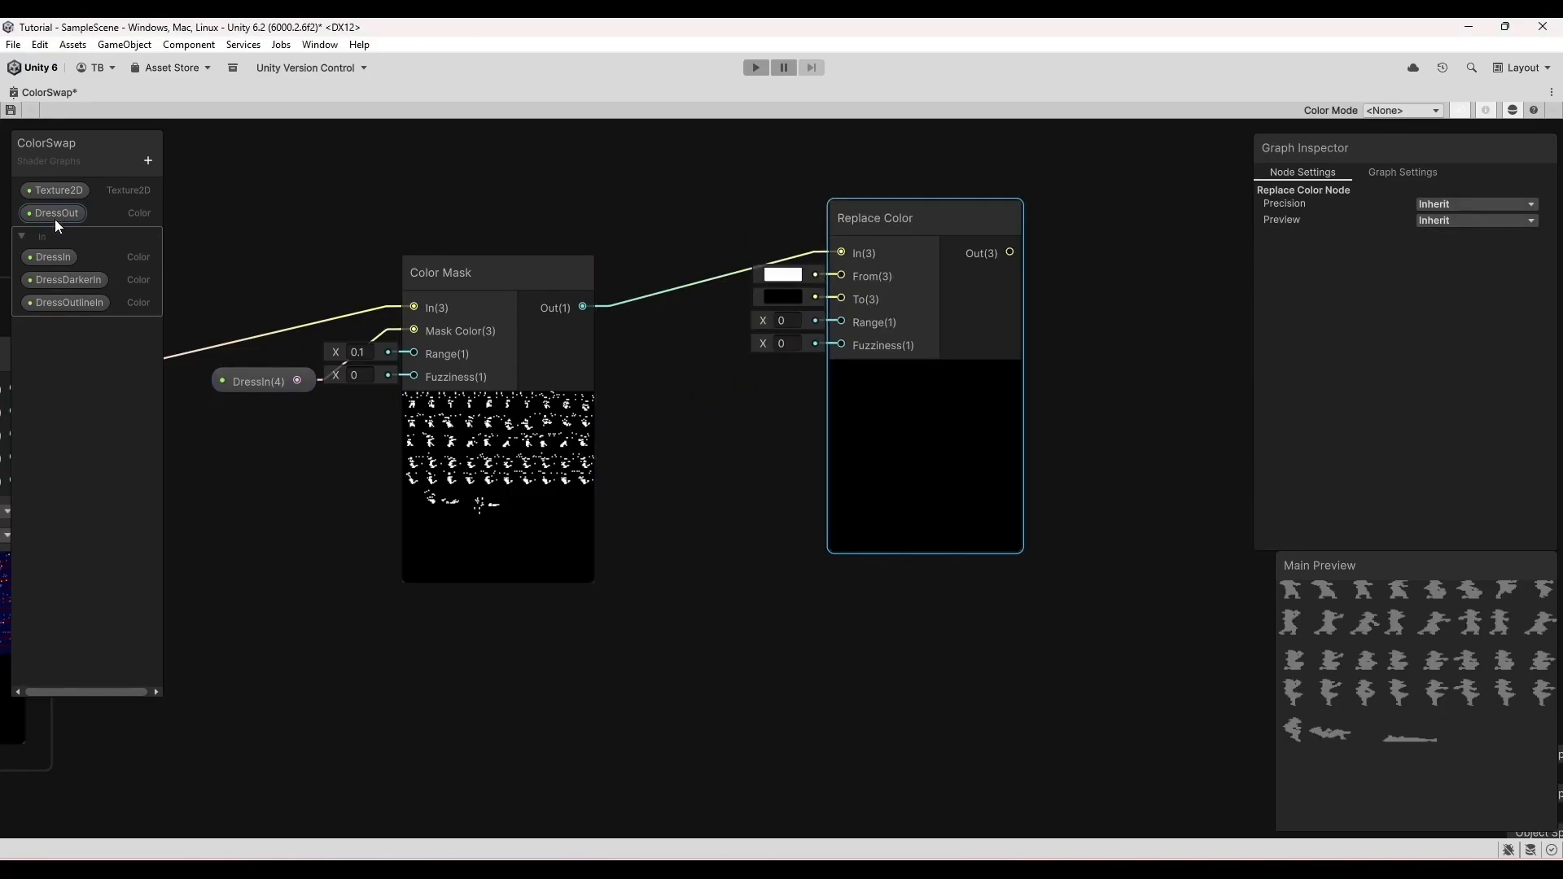
# - Add a DressOut property node, connect it to the Replace Color's To input, and place it between the two nodes
pyautogui.moveTo(55, 214); pyautogui.dragTo(665, 425)
pyautogui.moveTo(762, 439); pyautogui.dragTo(840, 300)
pyautogui.moveTo(736, 442); pyautogui.dragTo(706, 351)
pyautogui.click(821, 515)
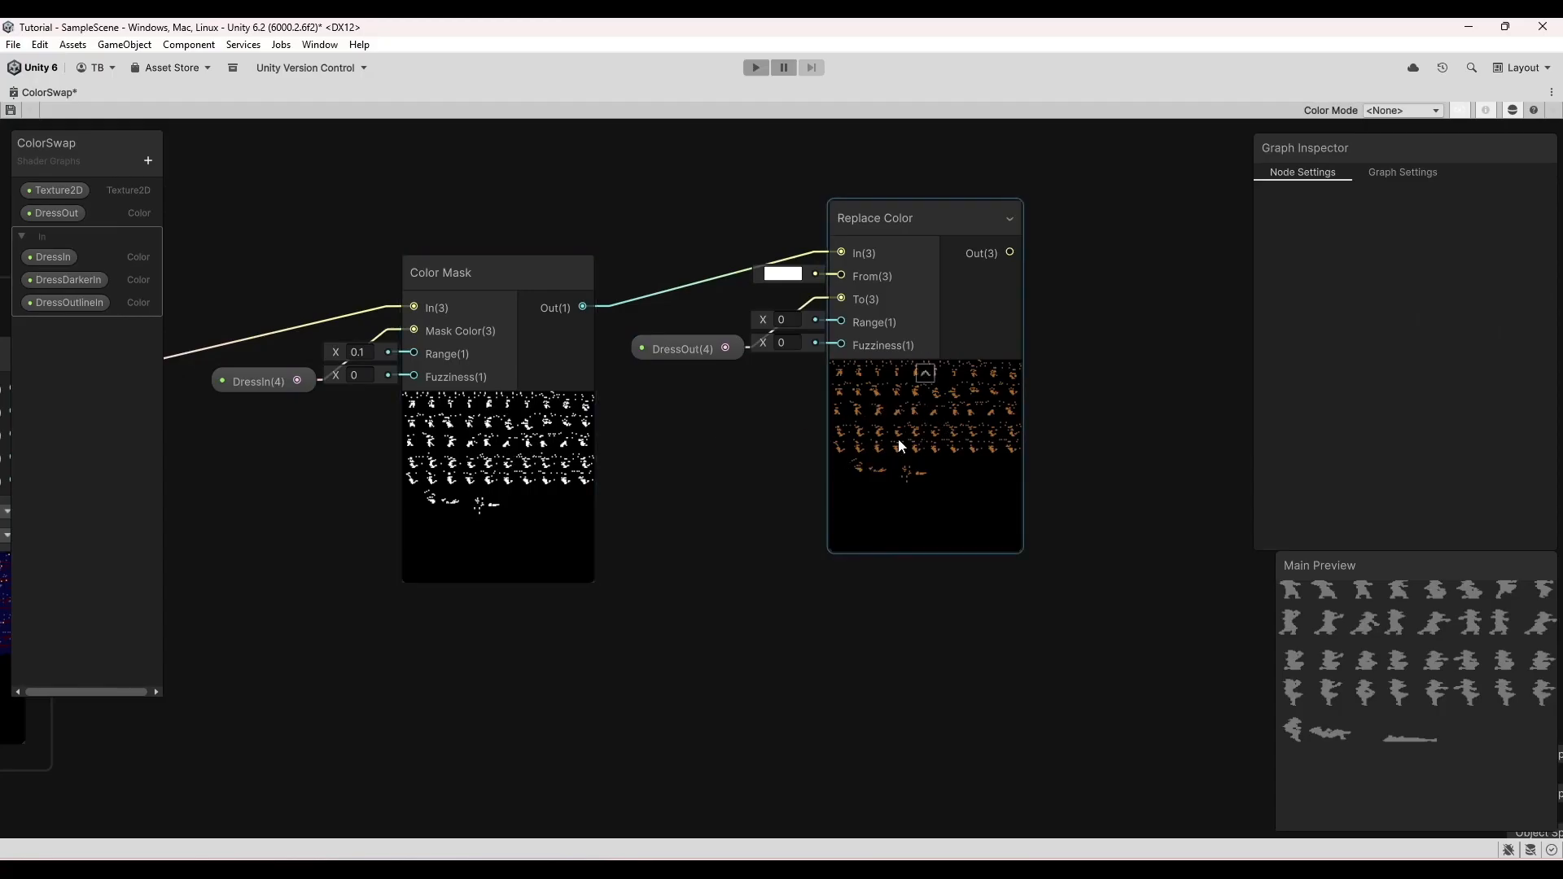
# - Group the Color Mask, Replace Color, DressIn and DressOut nodes as "Dress In" and move the group higher
pyautogui.rightClick(930, 271)
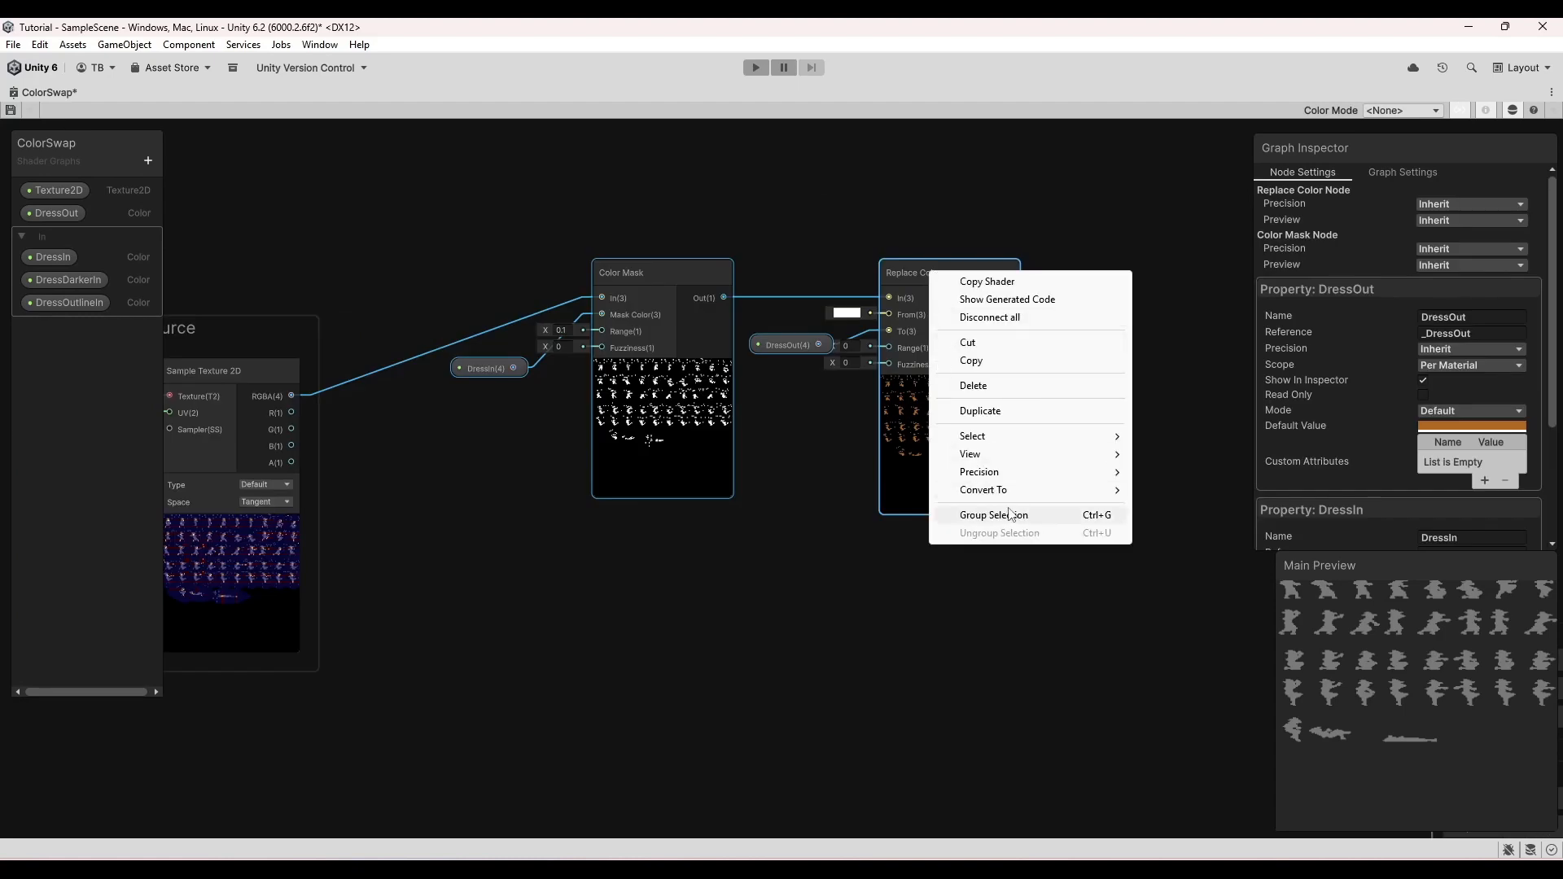
pyautogui.click(1012, 514)
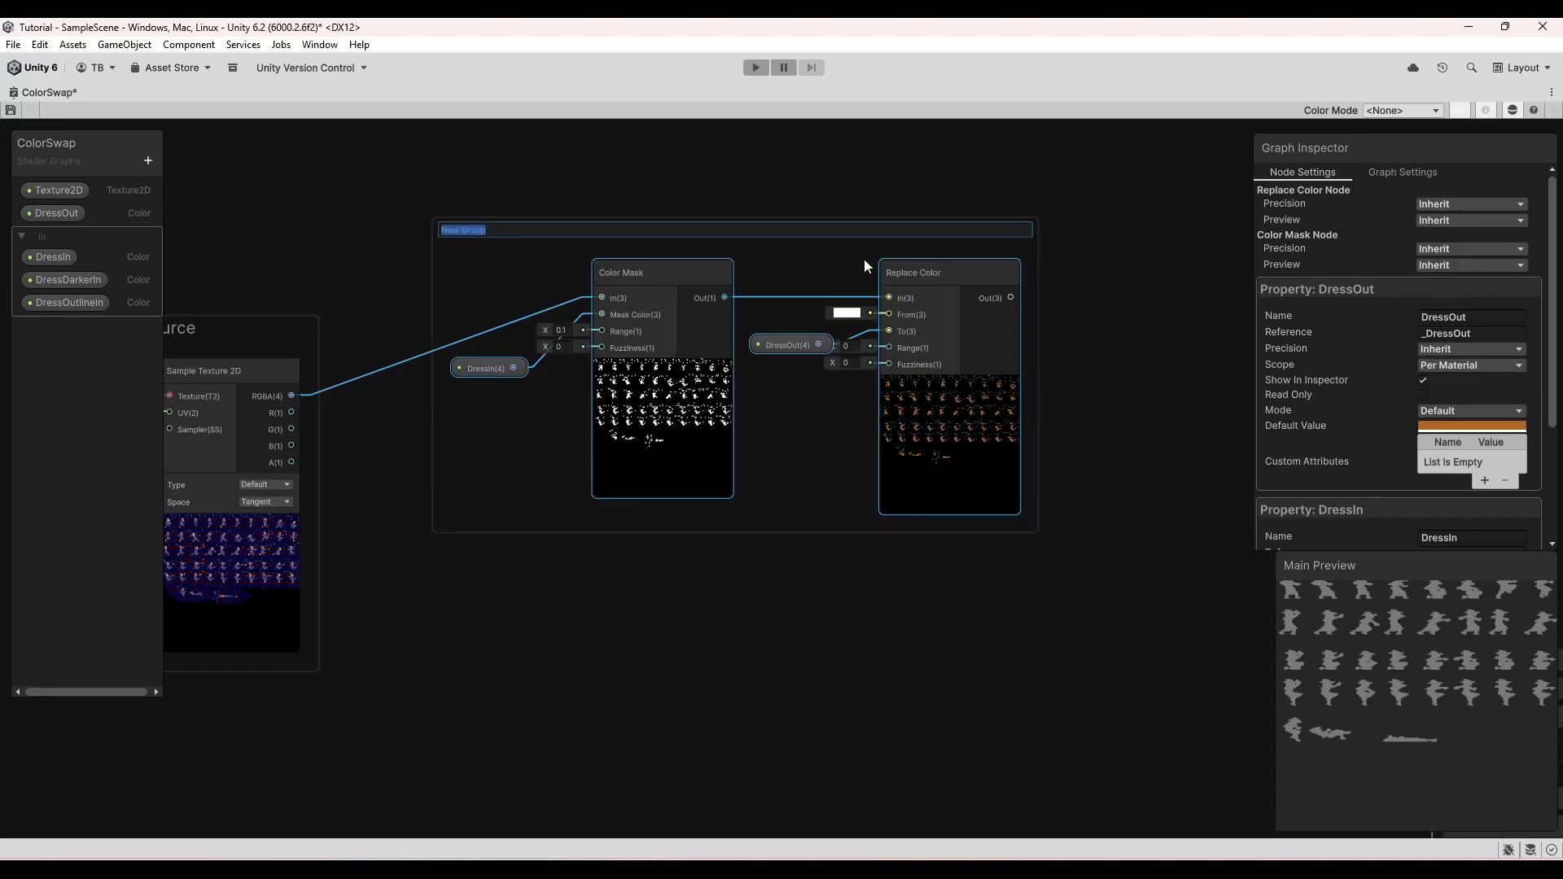
pyautogui.write('Dress In')
pyautogui.press('Return')
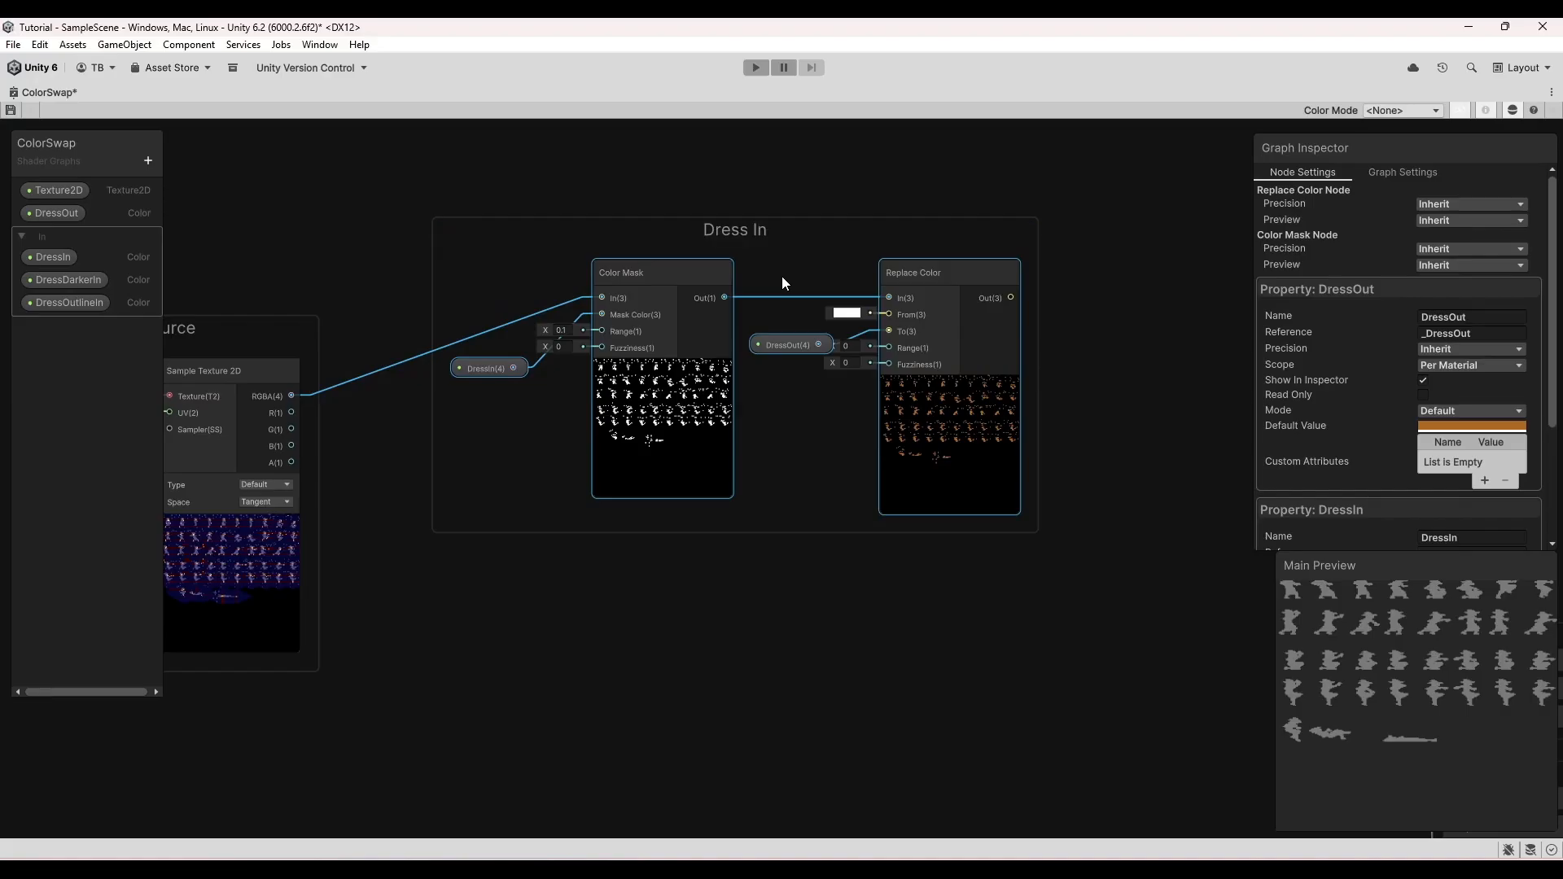
pyautogui.moveTo(744, 230); pyautogui.dragTo(726, 163)
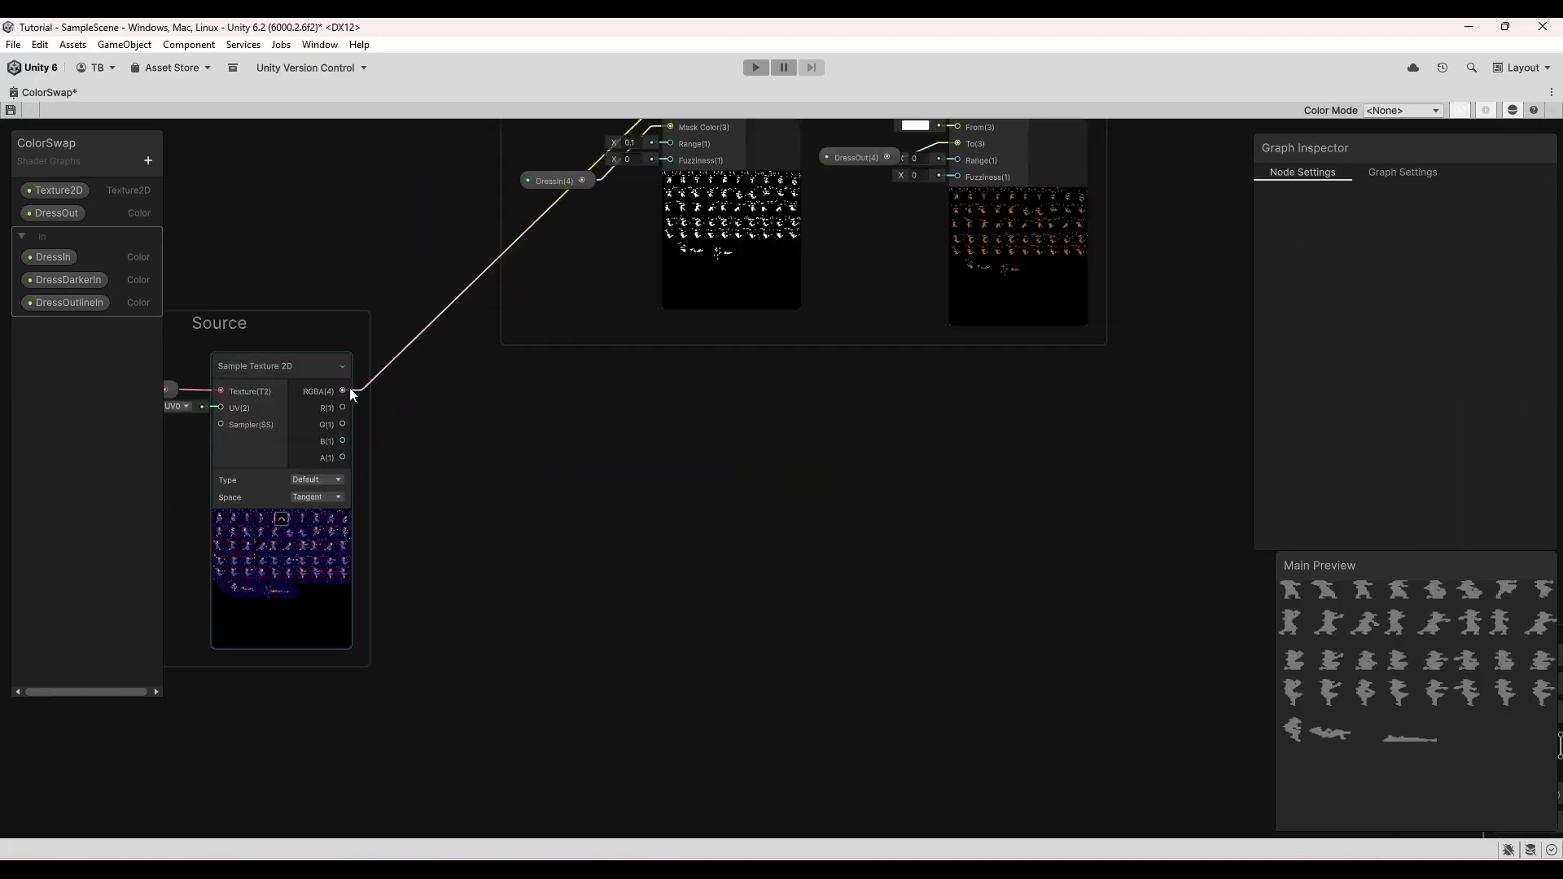
# - Connect the Source sampler's RGBA output to a second Color Mask's In input and feed DressDarkerIn into its Mask Color
pyautogui.moveTo(345, 390); pyautogui.dragTo(559, 420)
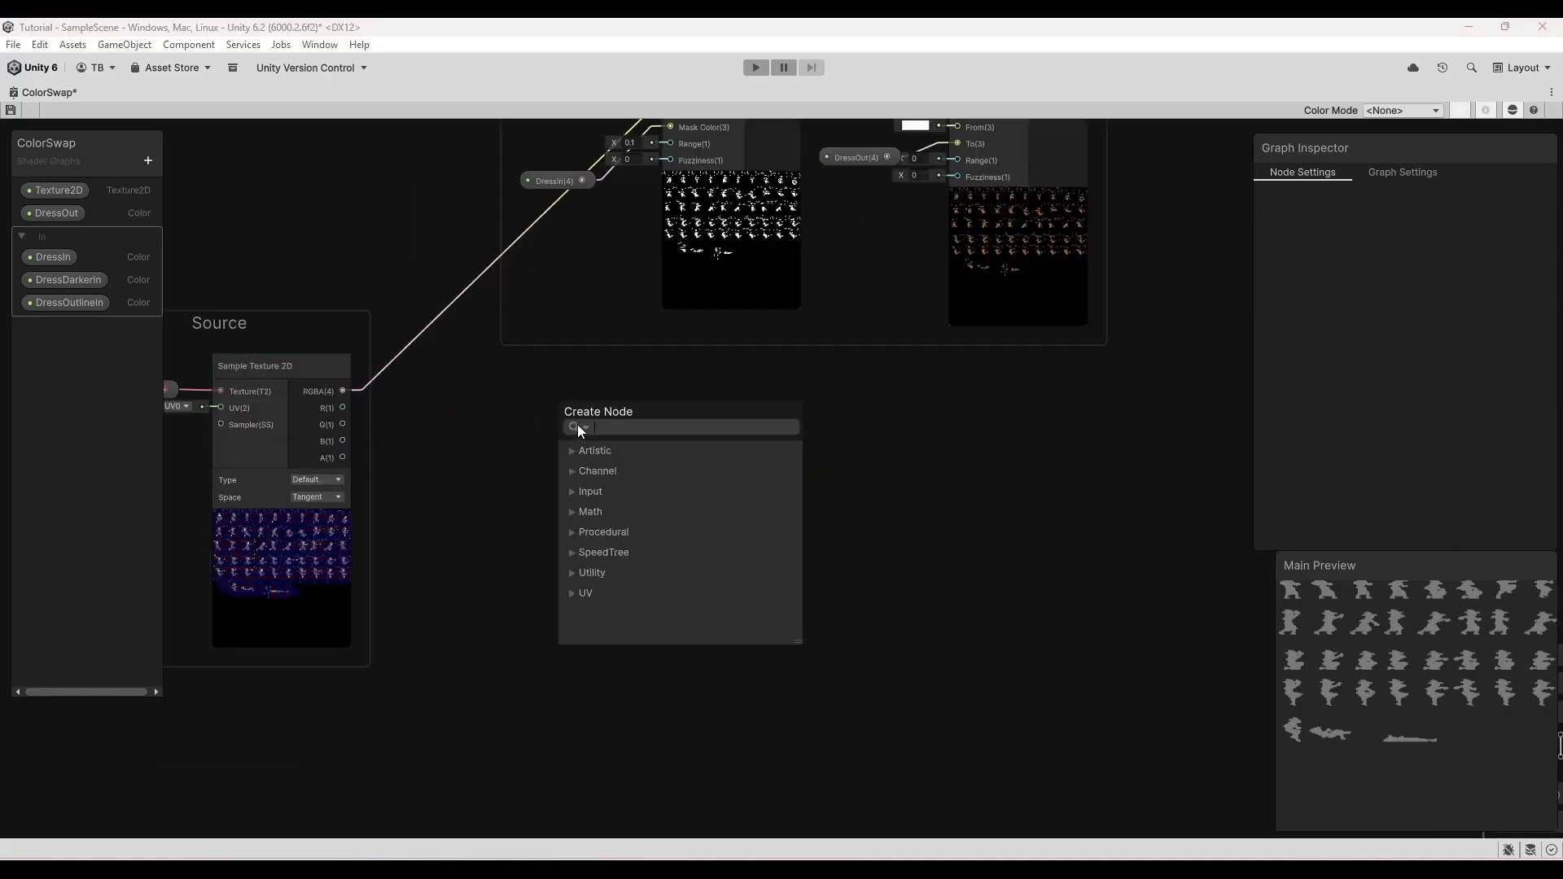
pyautogui.write('mask')
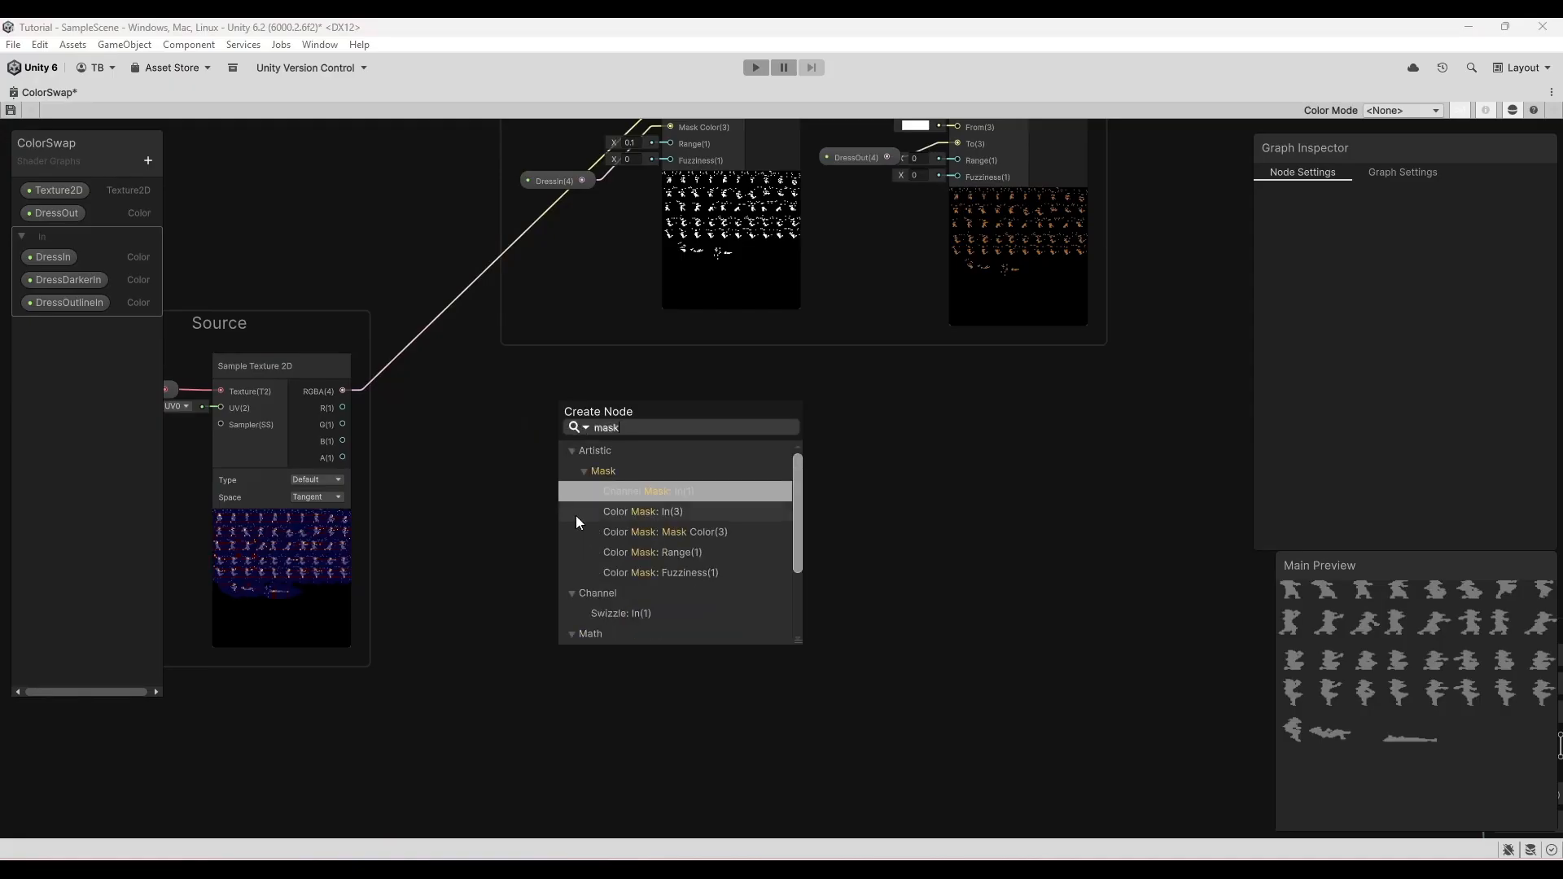
pyautogui.click(662, 520)
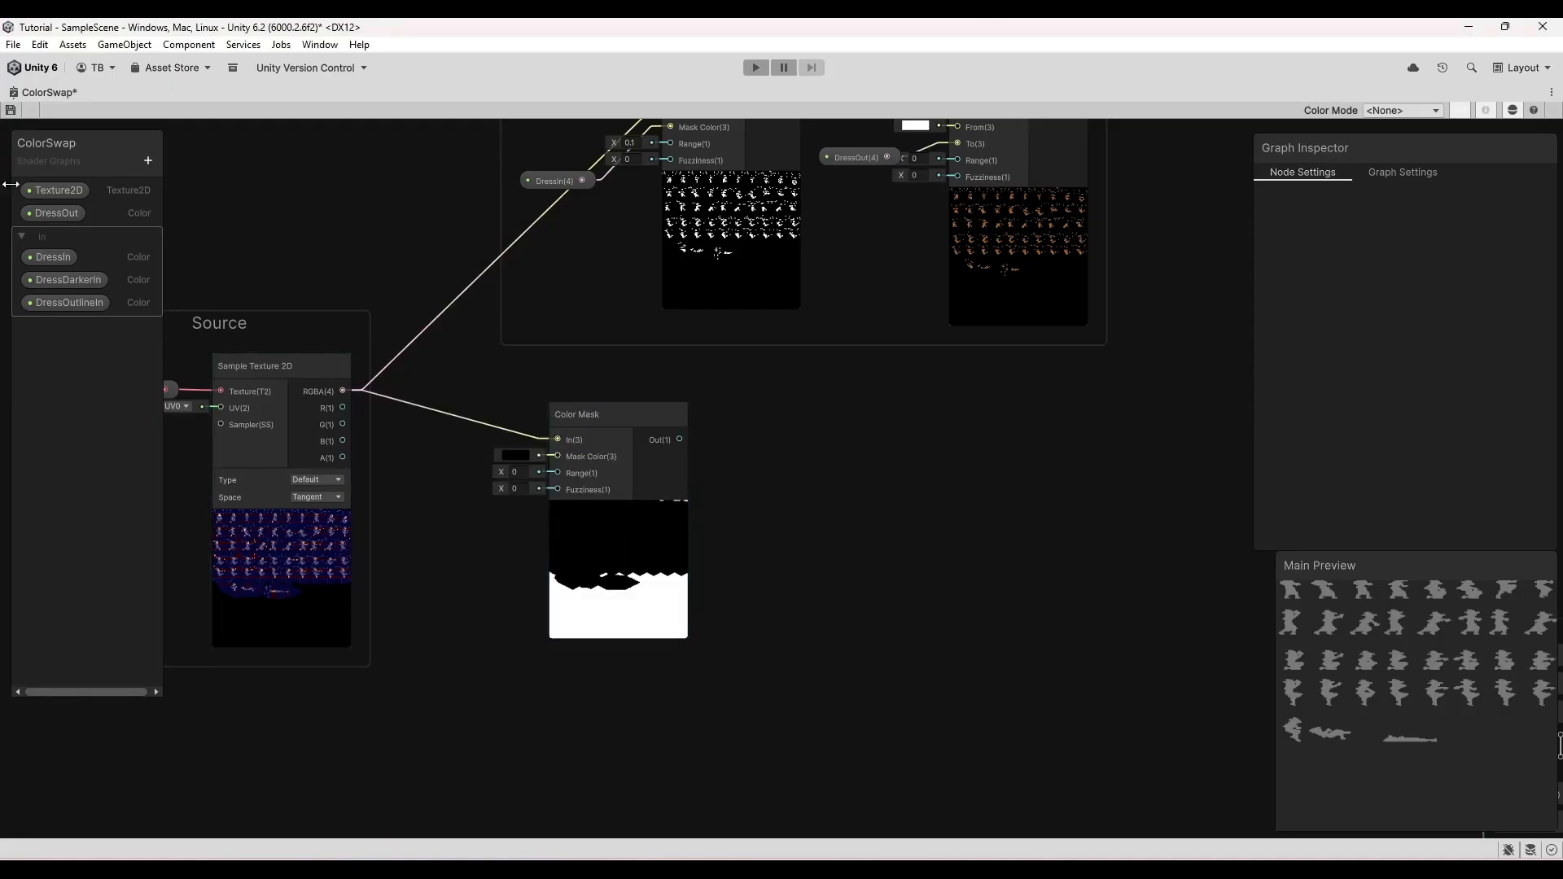
pyautogui.moveTo(62, 277); pyautogui.dragTo(557, 457)
# - Set the second Color Mask's Range to 0.1 and place the node below the Dress In group
pyautogui.click(518, 472)
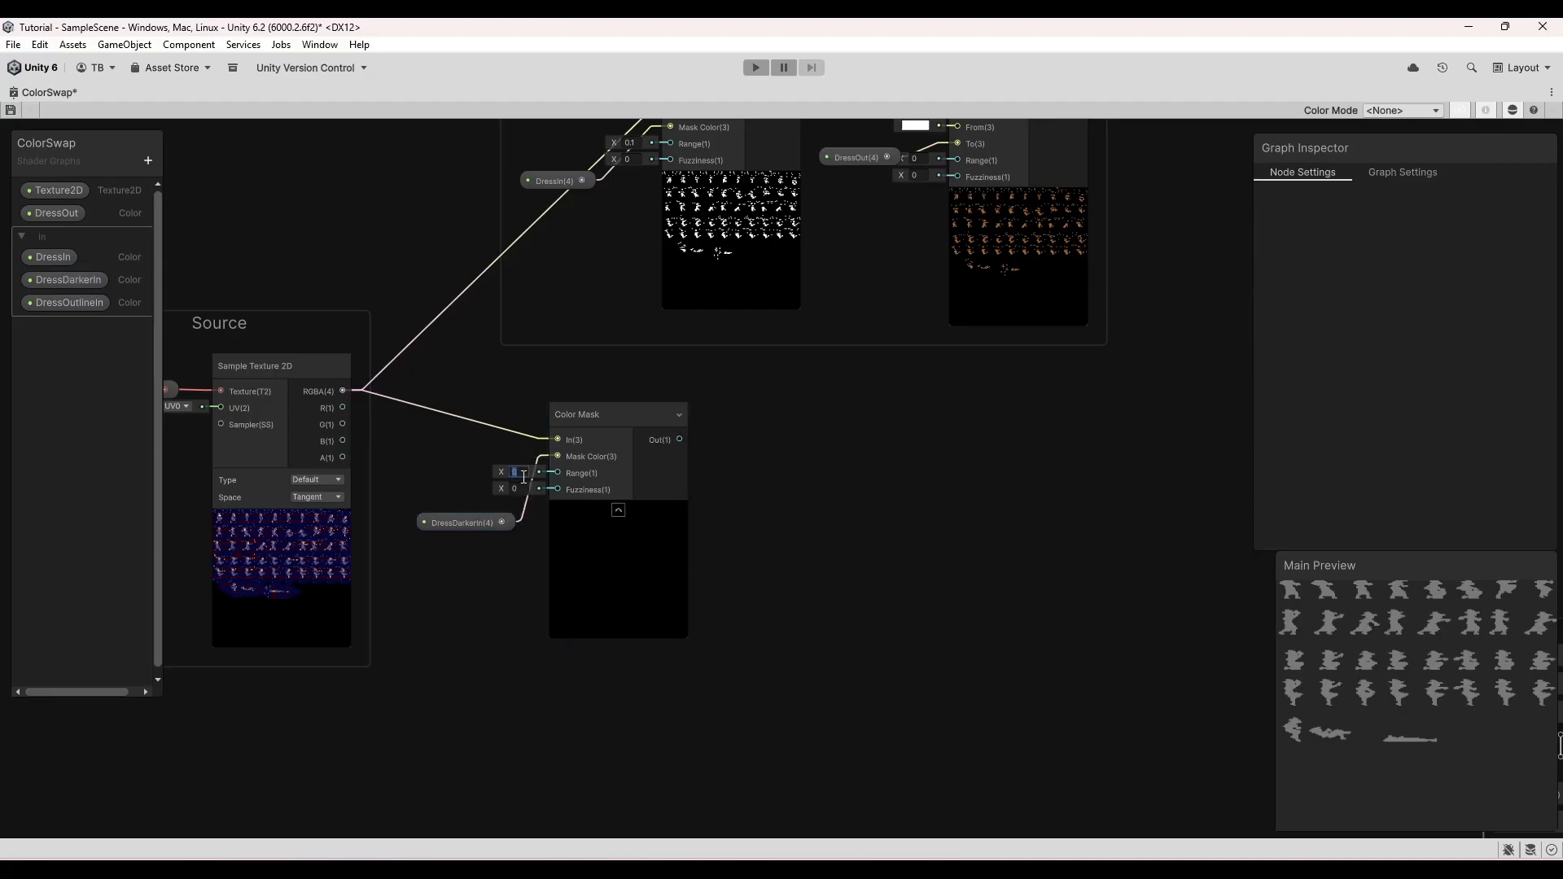
pyautogui.write('0.1')
pyautogui.press('Return')
pyautogui.moveTo(618, 421); pyautogui.dragTo(730, 395)
pyautogui.click(578, 536)
# - Feed the DressDarkerIn Color Mask's output into the In input of a new Replace Color node
pyautogui.moveTo(458, 515); pyautogui.dragTo(596, 493)
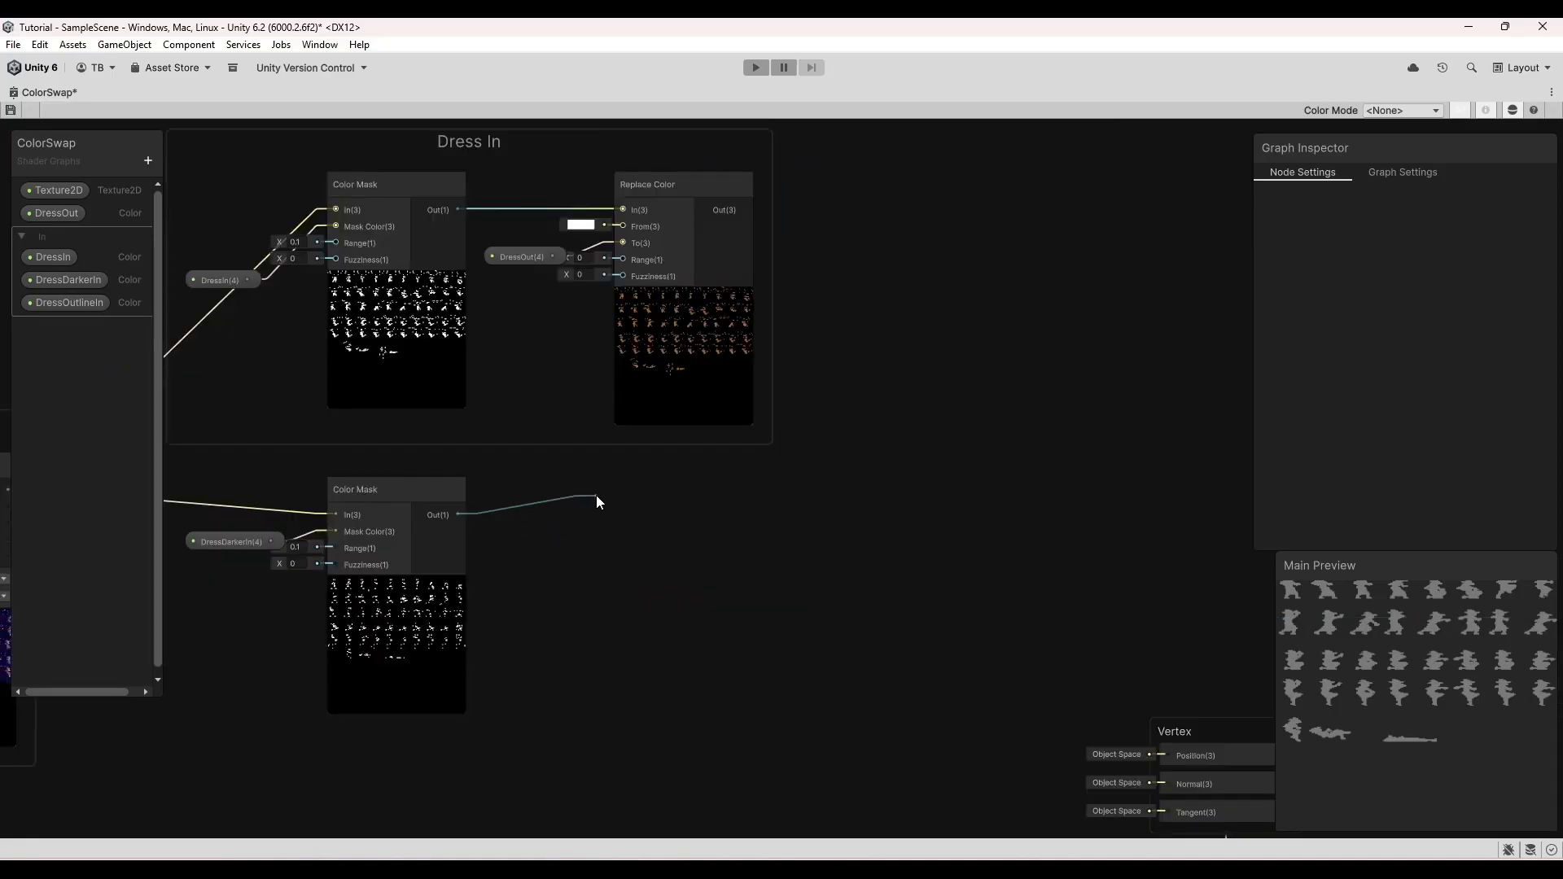
pyautogui.write('replace')
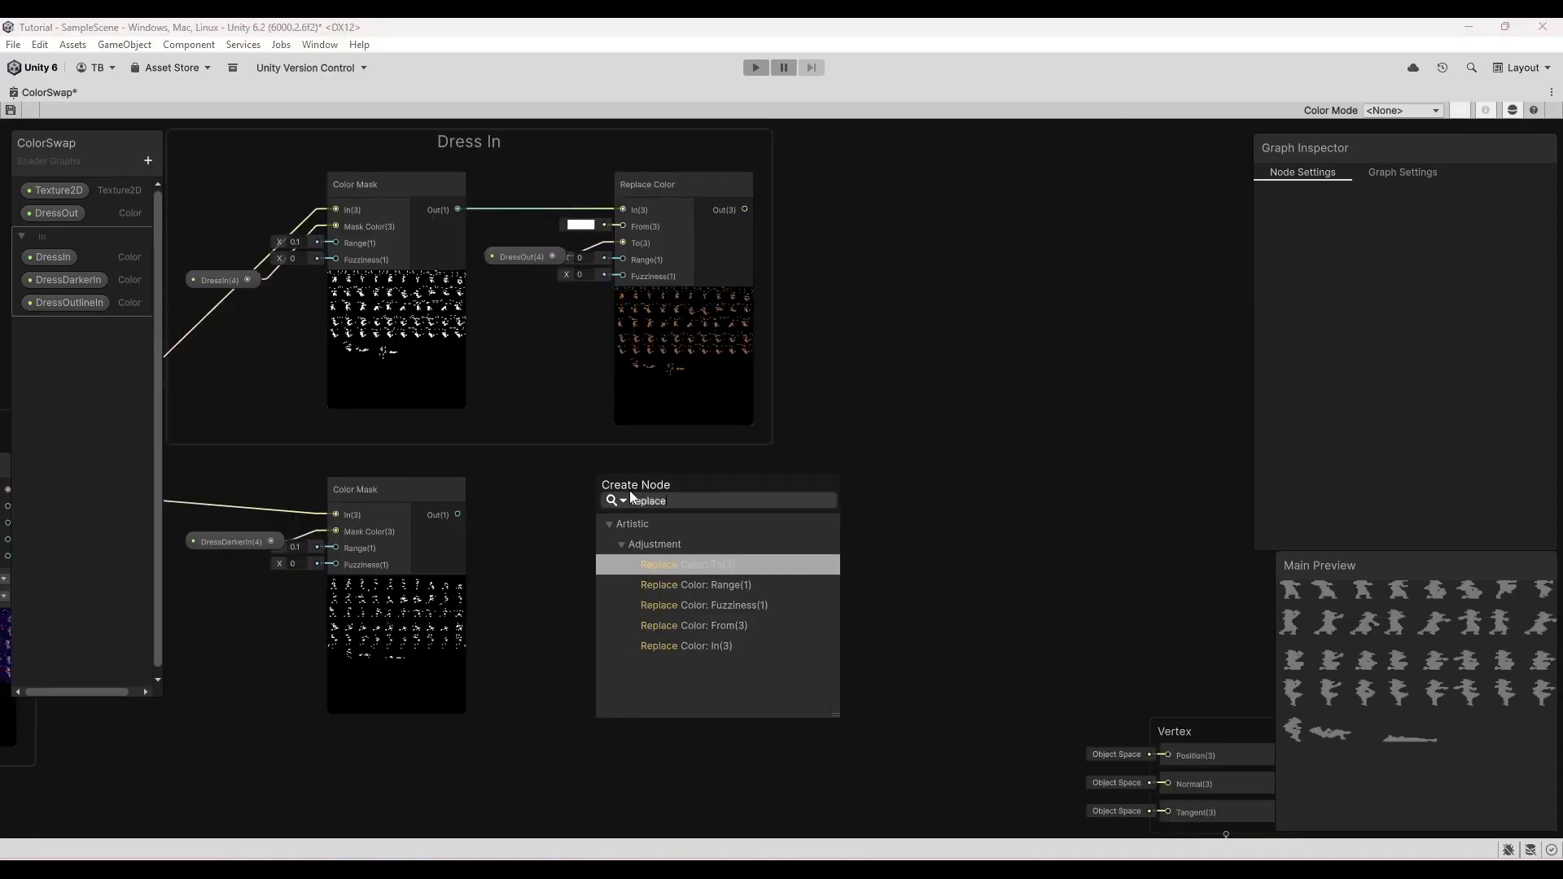
pyautogui.click(723, 651)
pyautogui.moveTo(681, 491); pyautogui.dragTo(711, 502)
pyautogui.click(914, 492)
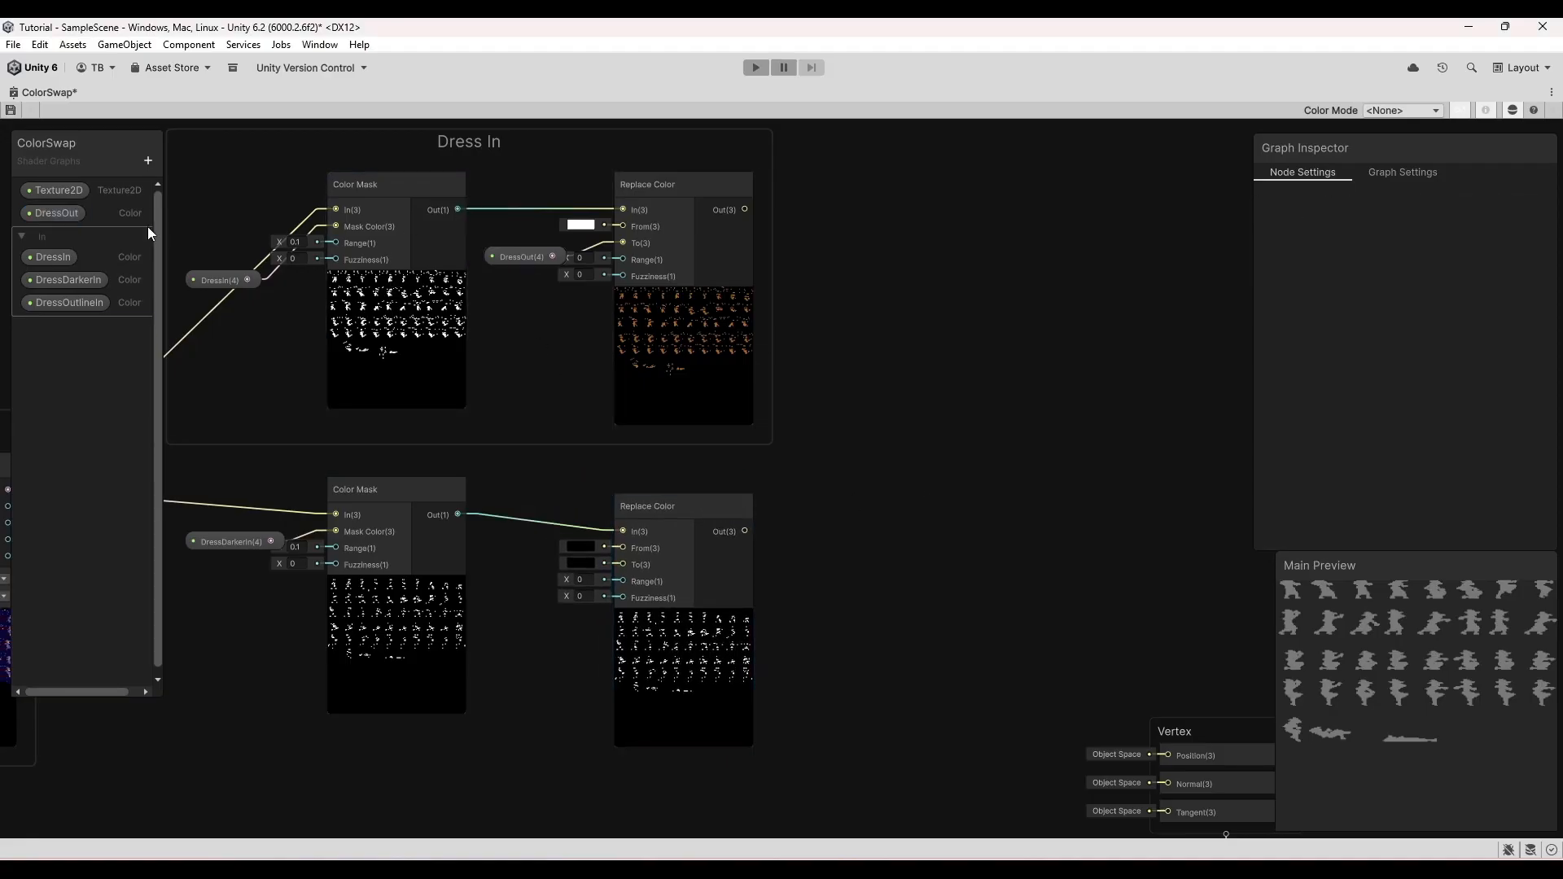
# - Add another DressOut node and connect it to both the A and B inputs of a new Multiply node
pyautogui.click(47, 215)
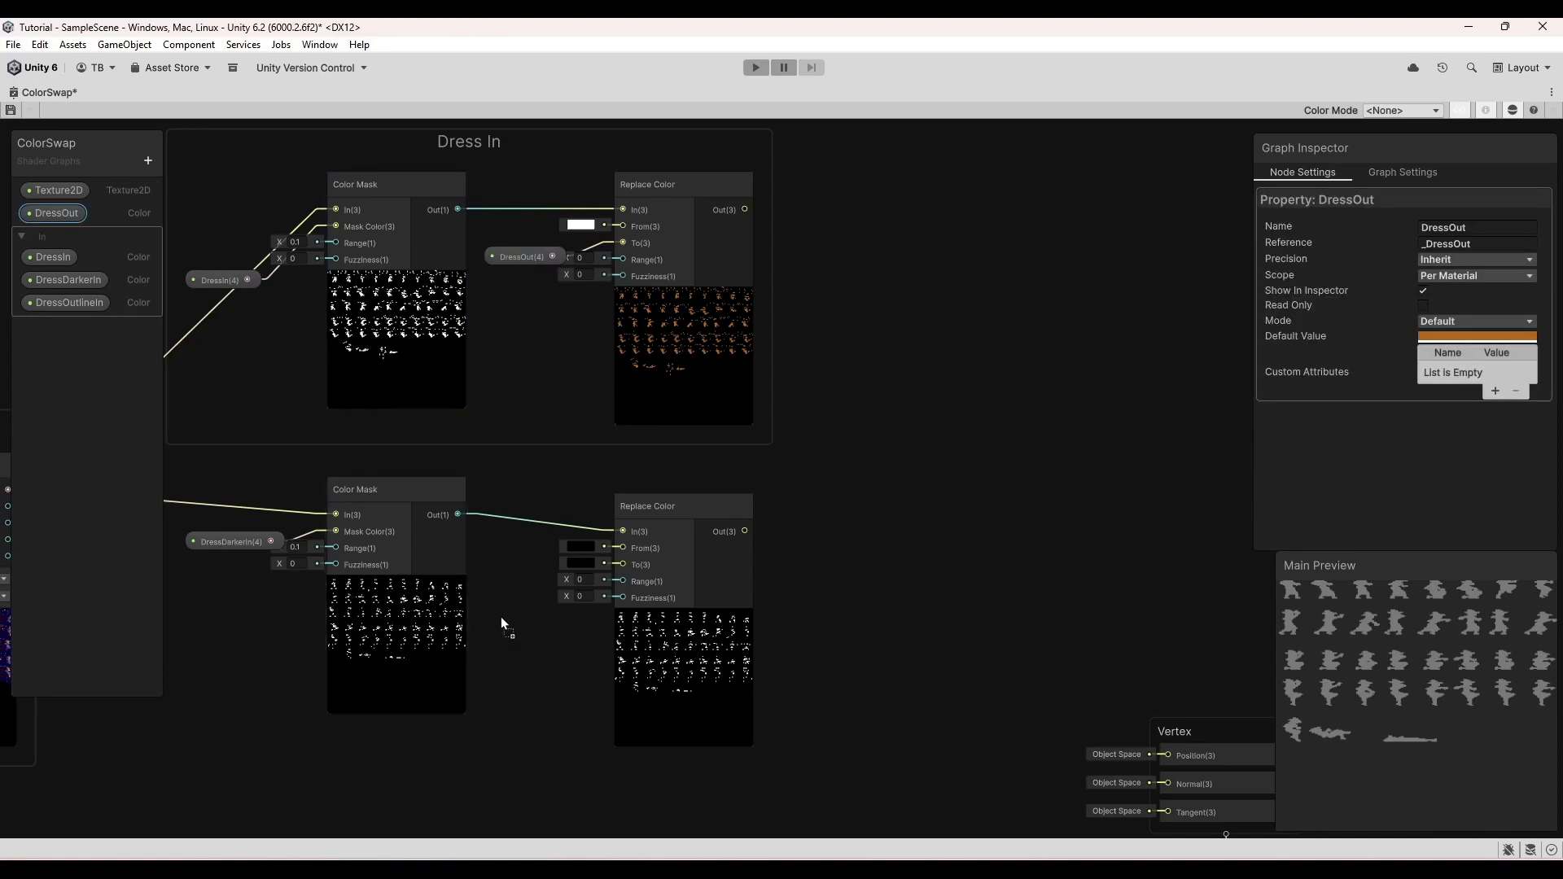
pyautogui.moveTo(501, 623); pyautogui.dragTo(505, 627)
pyautogui.moveTo(678, 508); pyautogui.dragTo(763, 491)
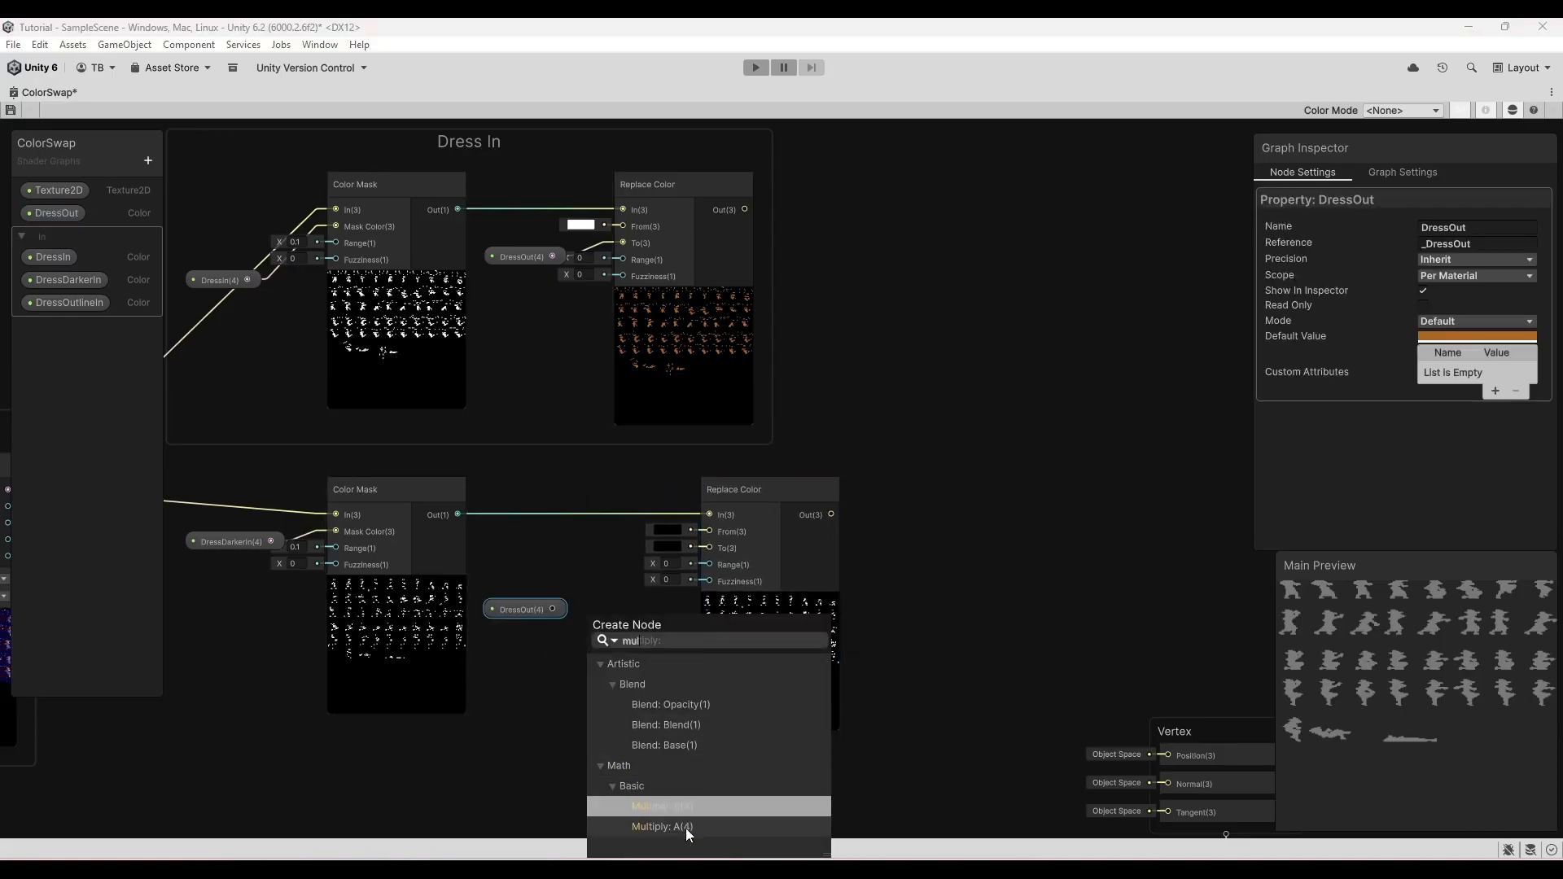
pyautogui.click(685, 828)
pyautogui.moveTo(587, 672); pyautogui.dragTo(587, 674)
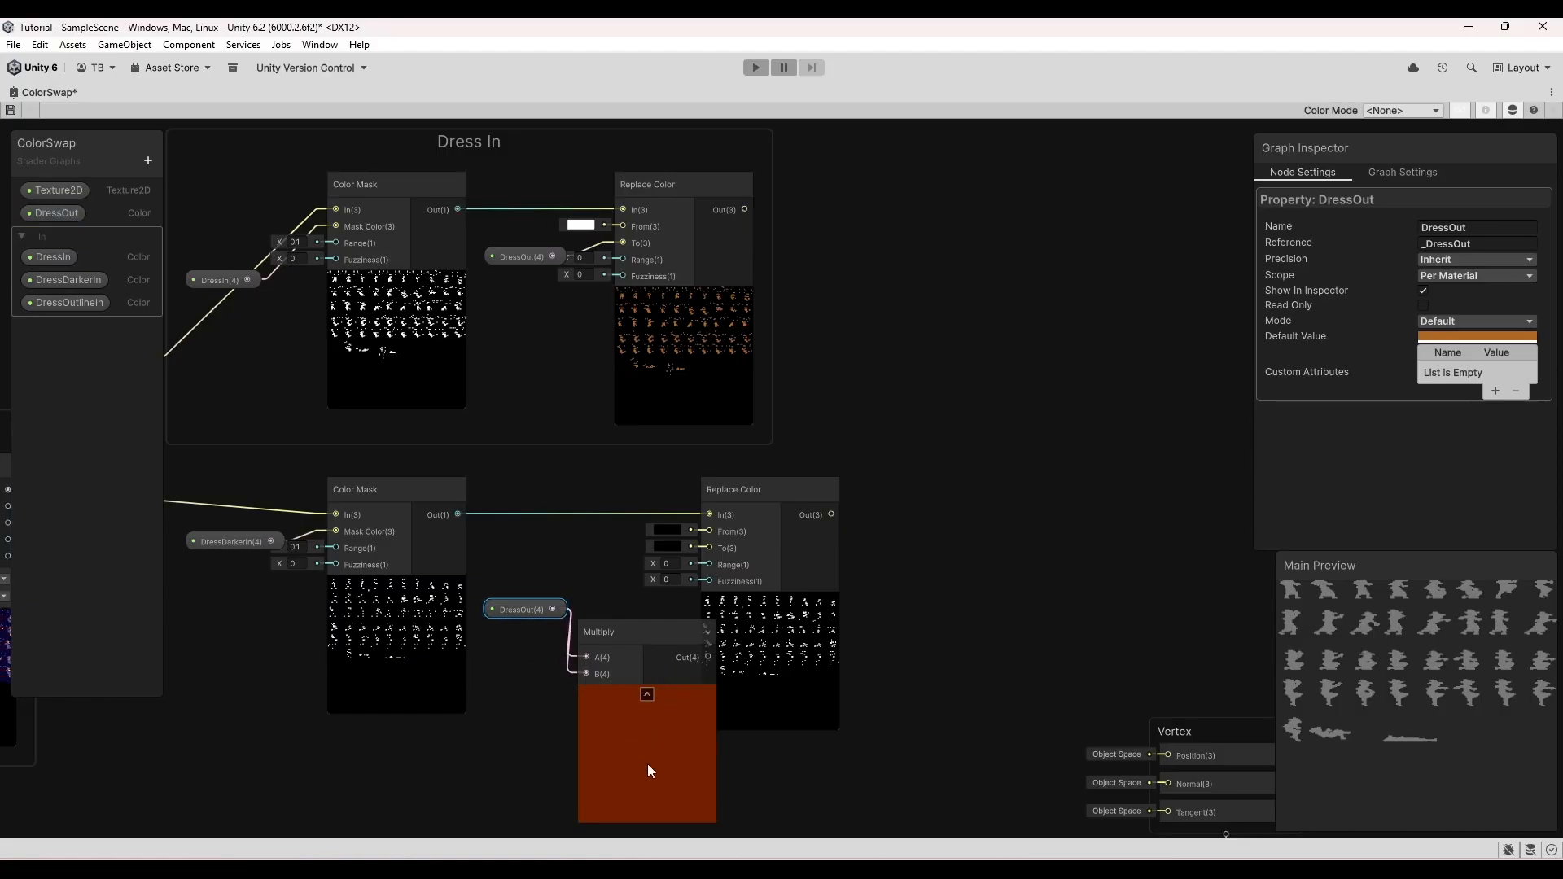
# - Collapse the Multiply preview, connect its output to the second Replace Color's To input, and set that node's From color to white (FFFFFF)
pyautogui.click(647, 694)
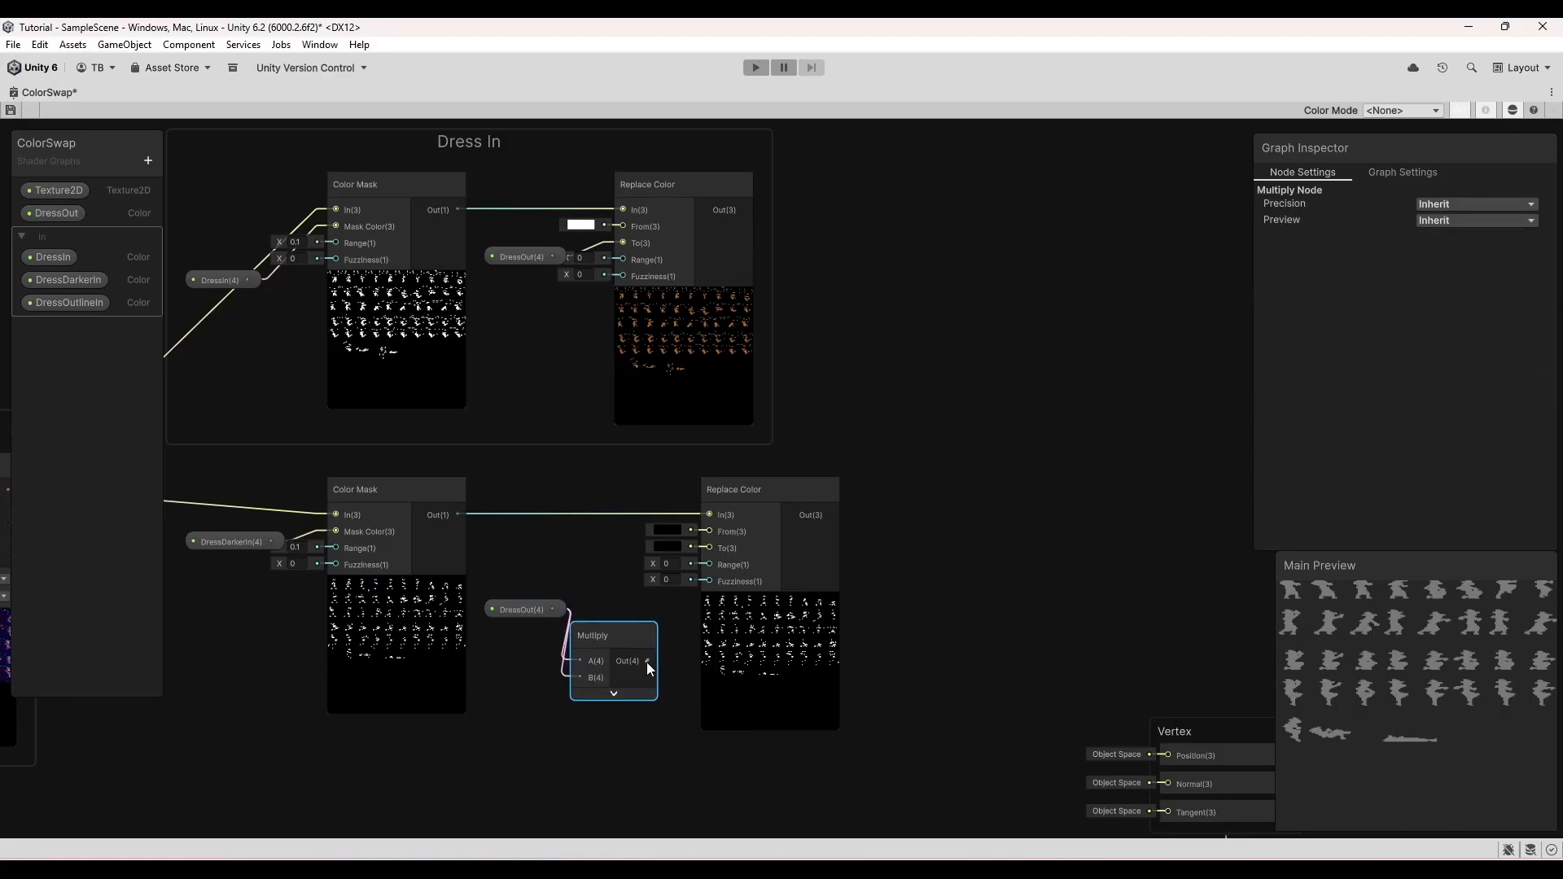
pyautogui.moveTo(661, 560); pyautogui.dragTo(705, 546)
pyautogui.click(668, 530)
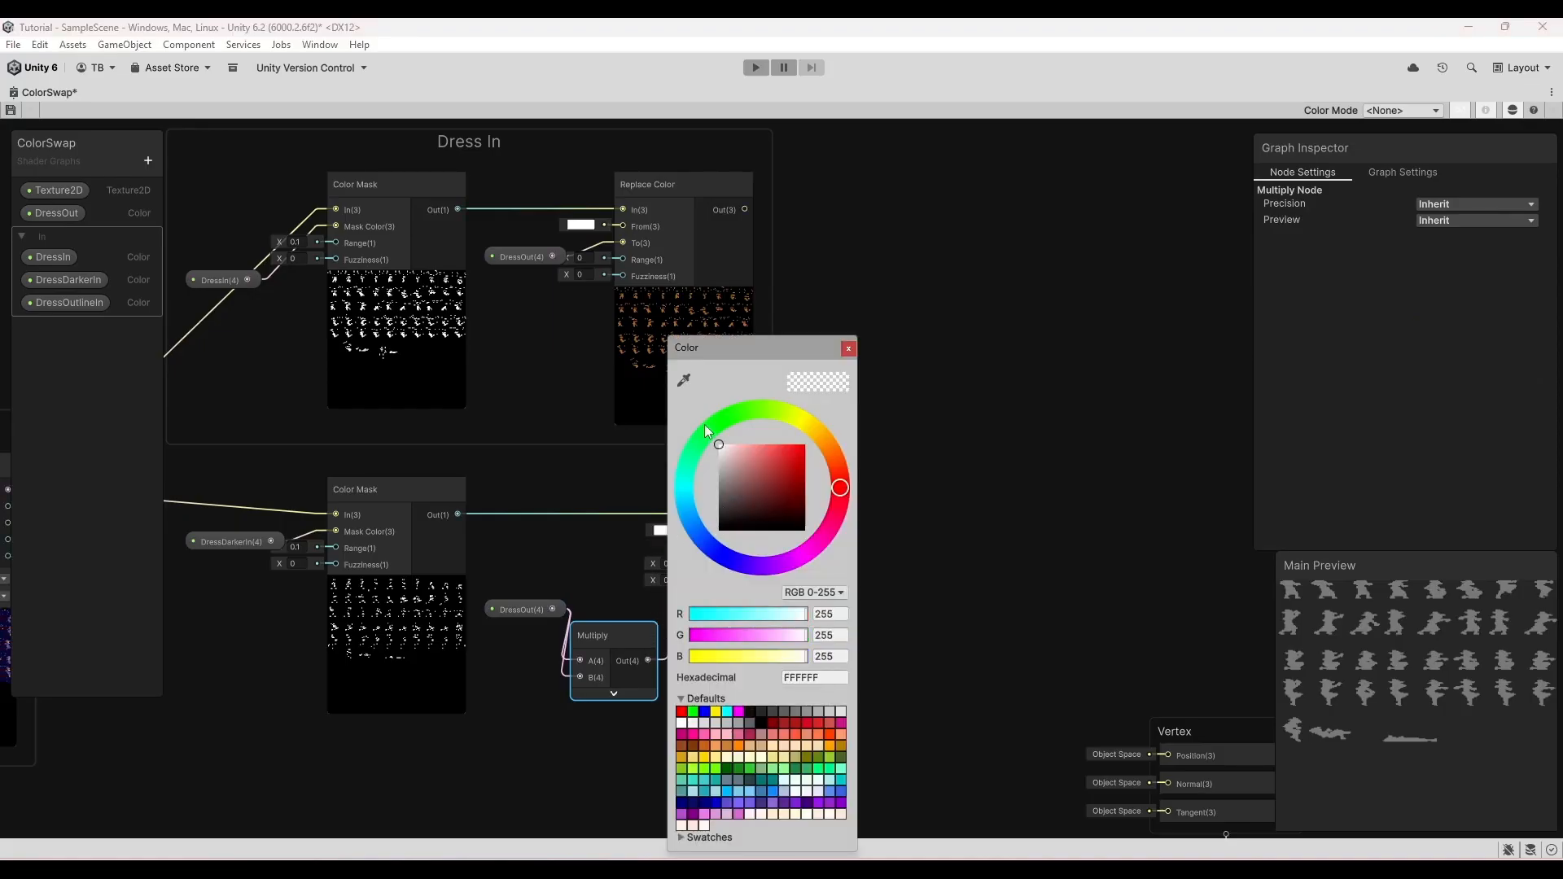
pyautogui.click(848, 348)
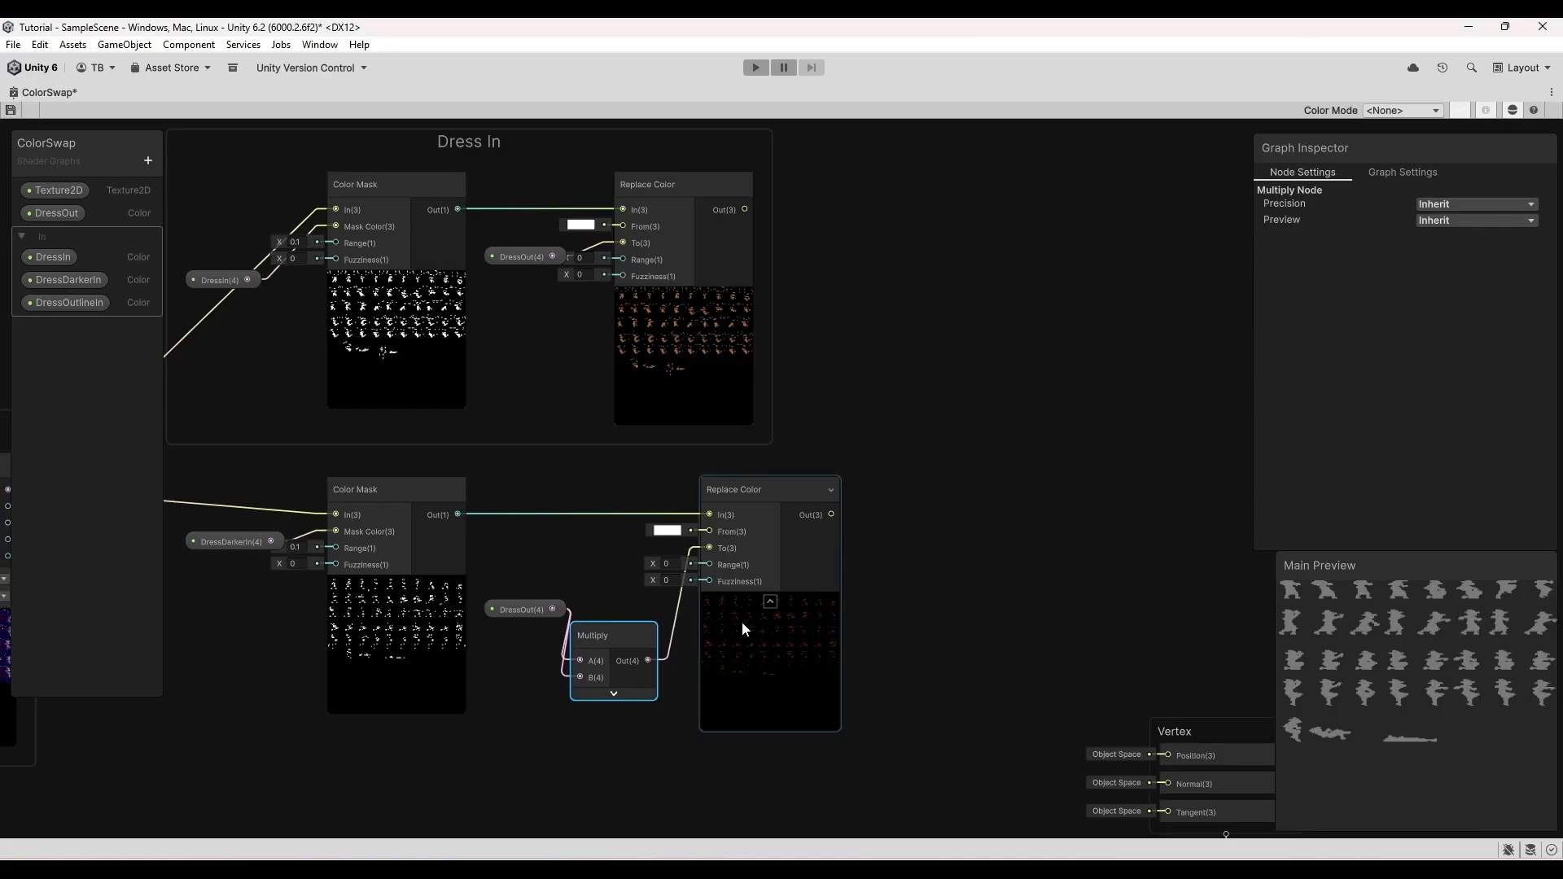
# - Group the DressDarkerIn mask, Multiply and Replace Color chain as "Darker Dress" and shift the group slightly below Dress In
pyautogui.scroll(8, 390, 568)
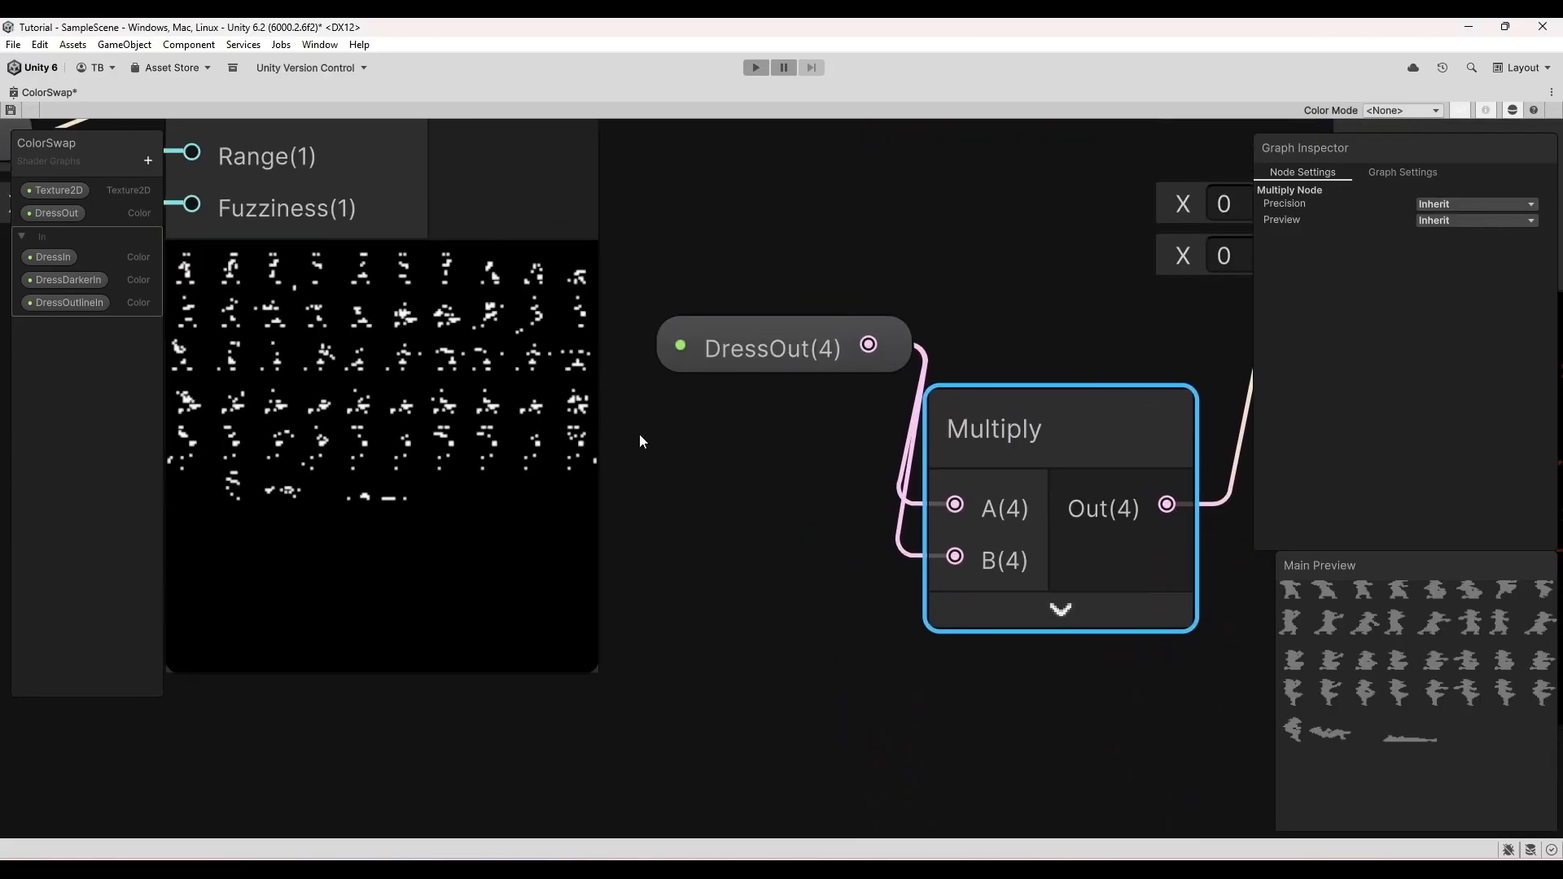
pyautogui.moveTo(604, 487); pyautogui.dragTo(112, 540, button='middle')
pyautogui.moveTo(956, 600); pyautogui.dragTo(433, 388)
pyautogui.hotkey('ctrl', 'g')
pyautogui.write('Darker D')
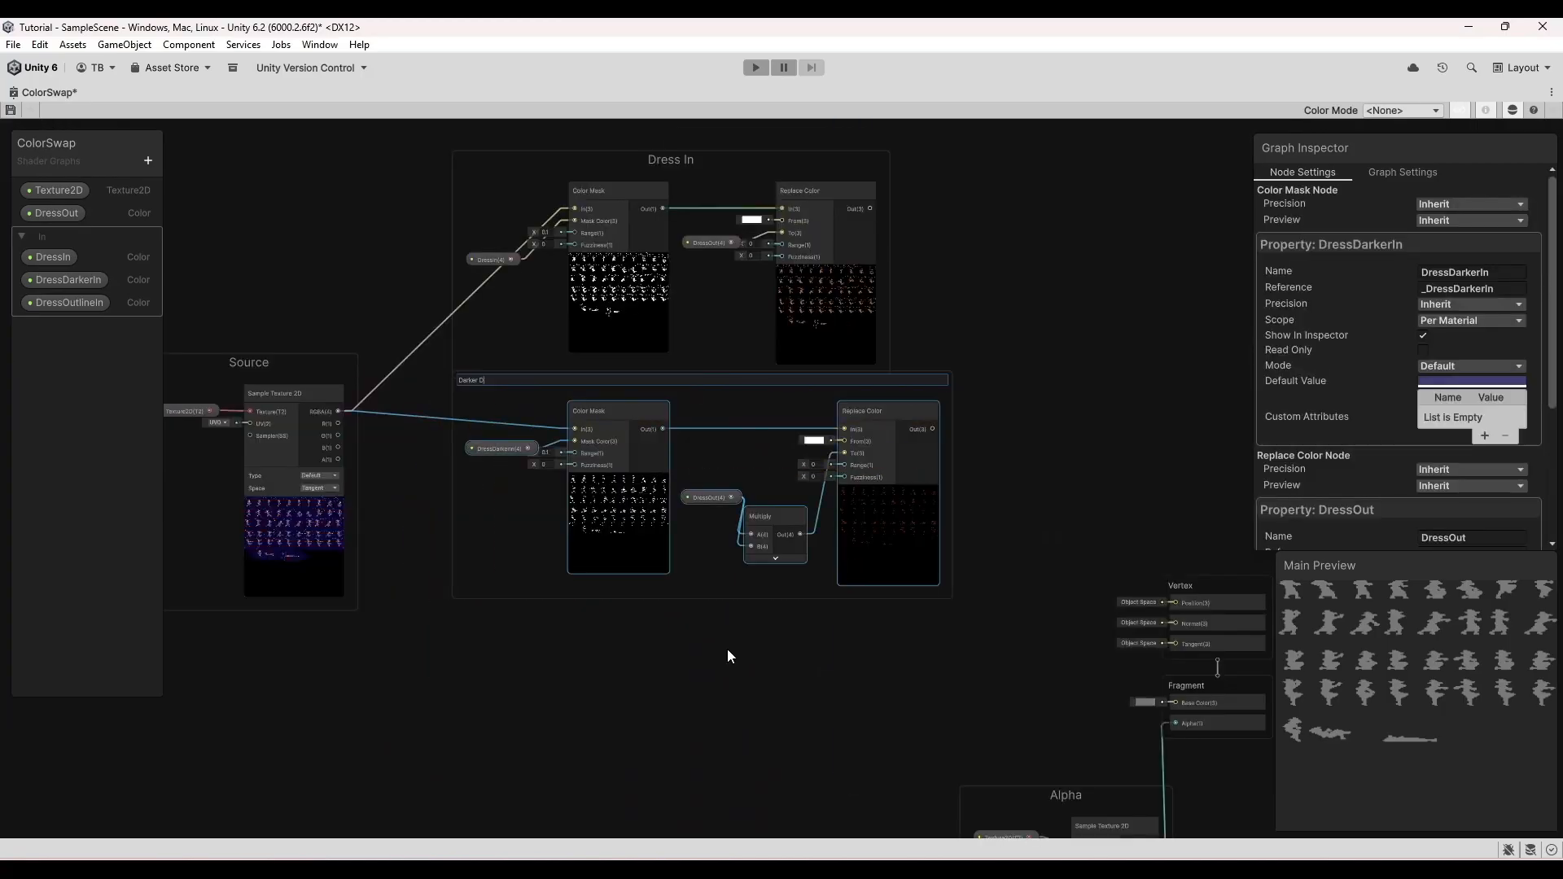
pyautogui.write('ress')
pyautogui.click(991, 433)
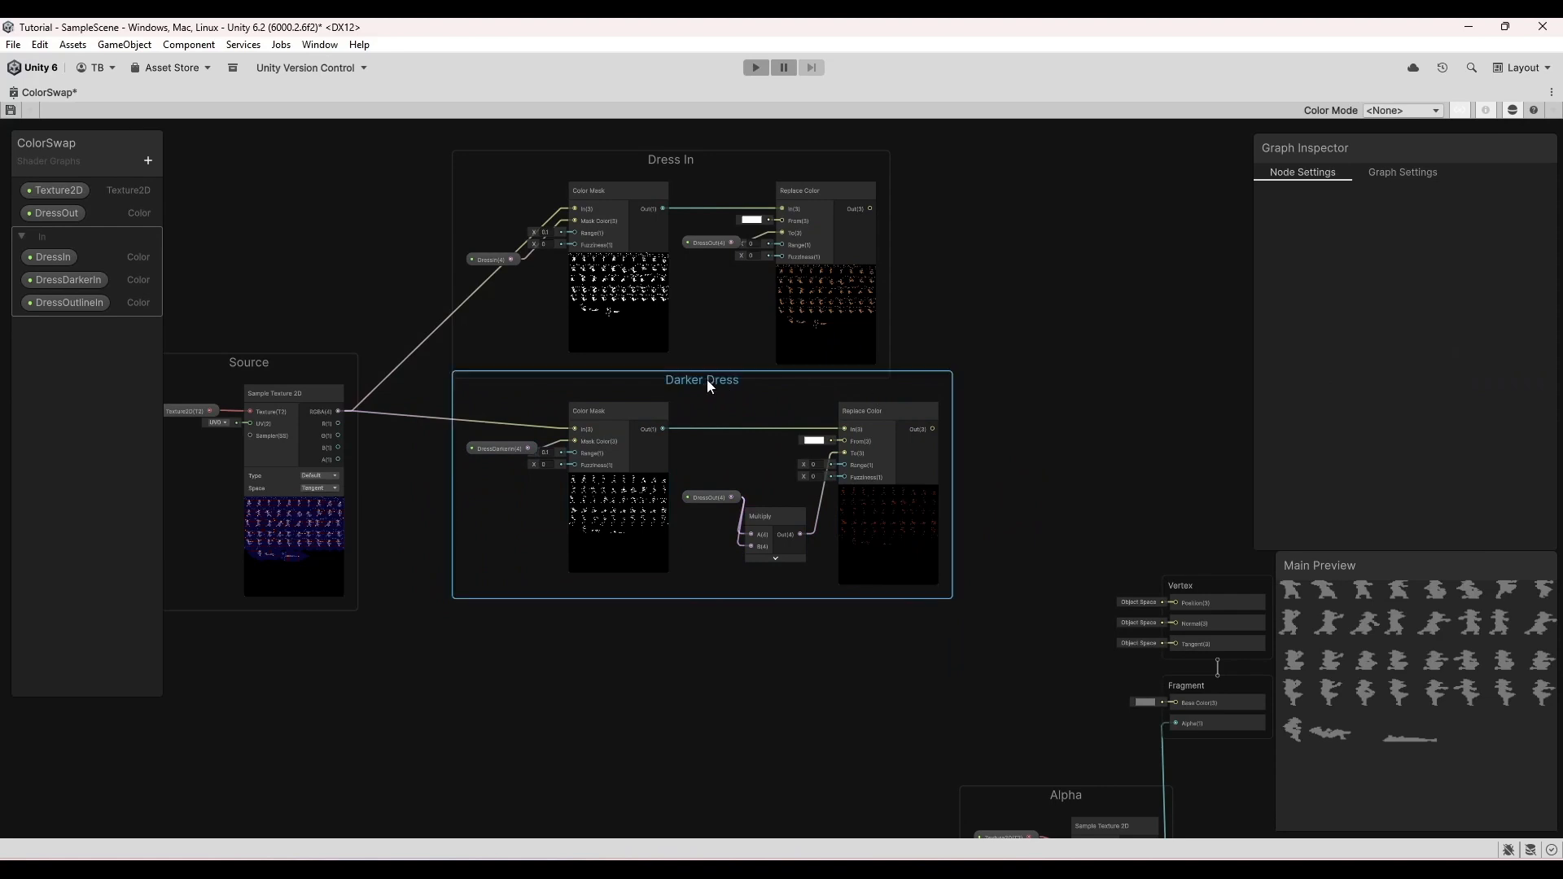
pyautogui.moveTo(707, 379); pyautogui.dragTo(703, 393)
pyautogui.click(886, 427)
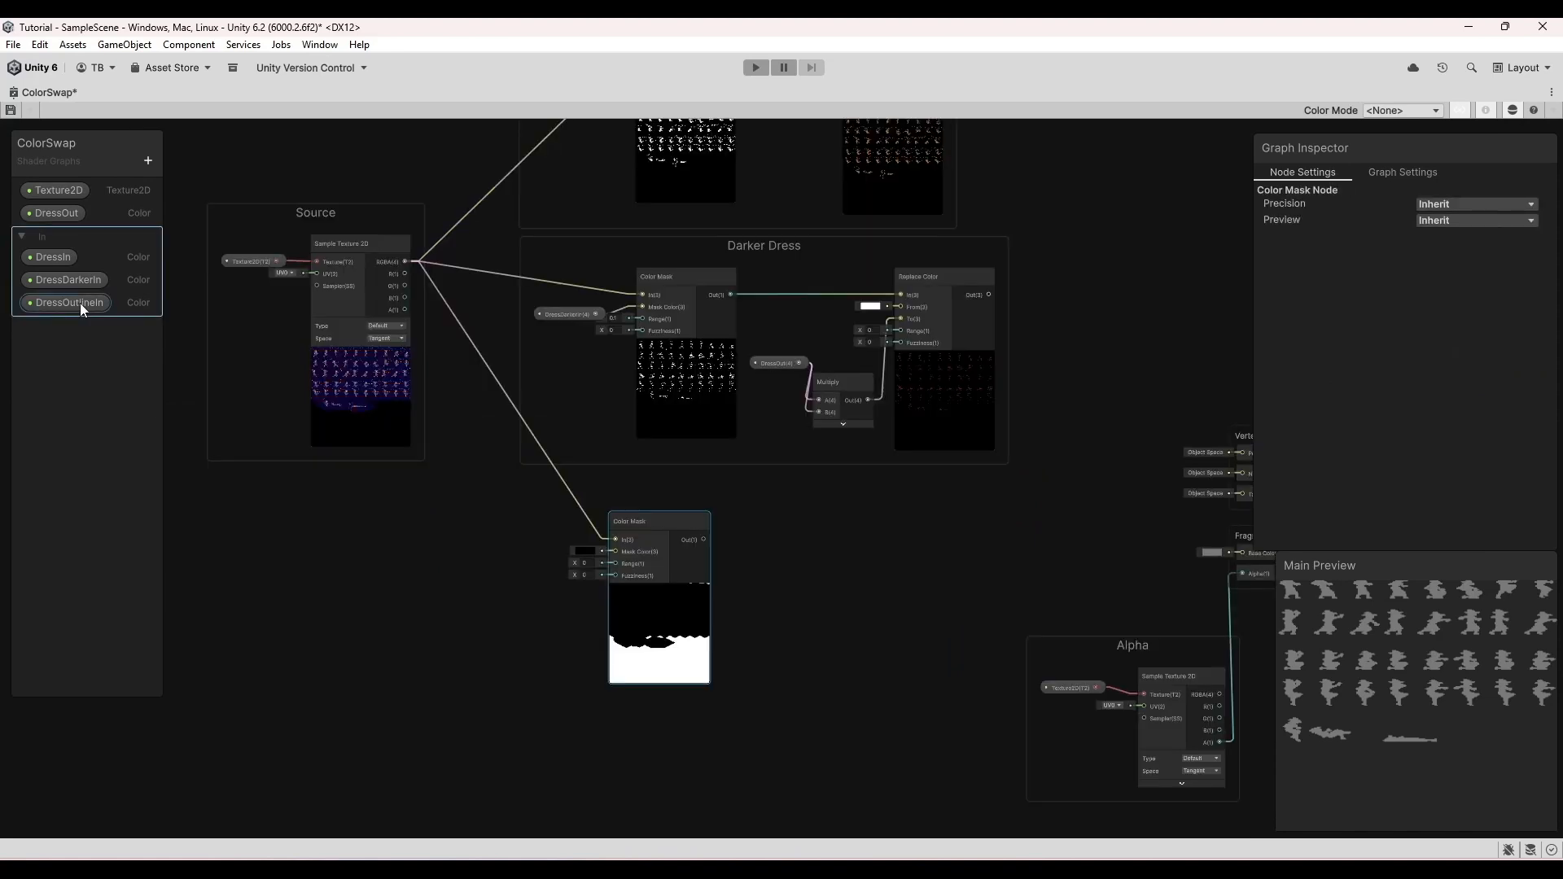
# - Feed DressOutlineIn into the third Color Mask's Mask Color input and set its Range to 0.1
pyautogui.click(70, 302)
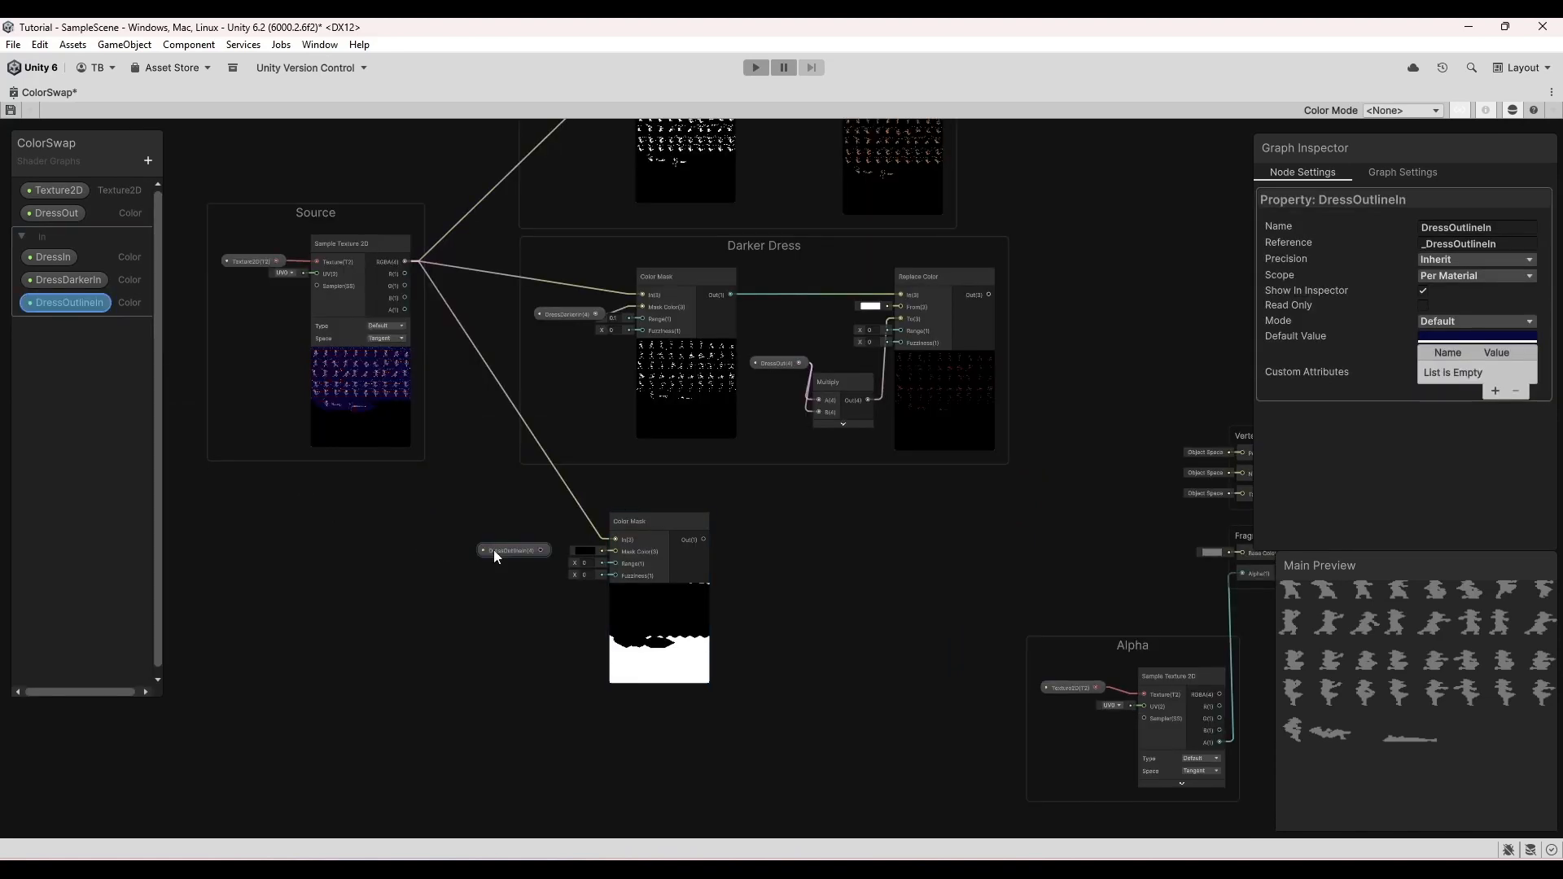
pyautogui.moveTo(540, 550); pyautogui.dragTo(614, 556)
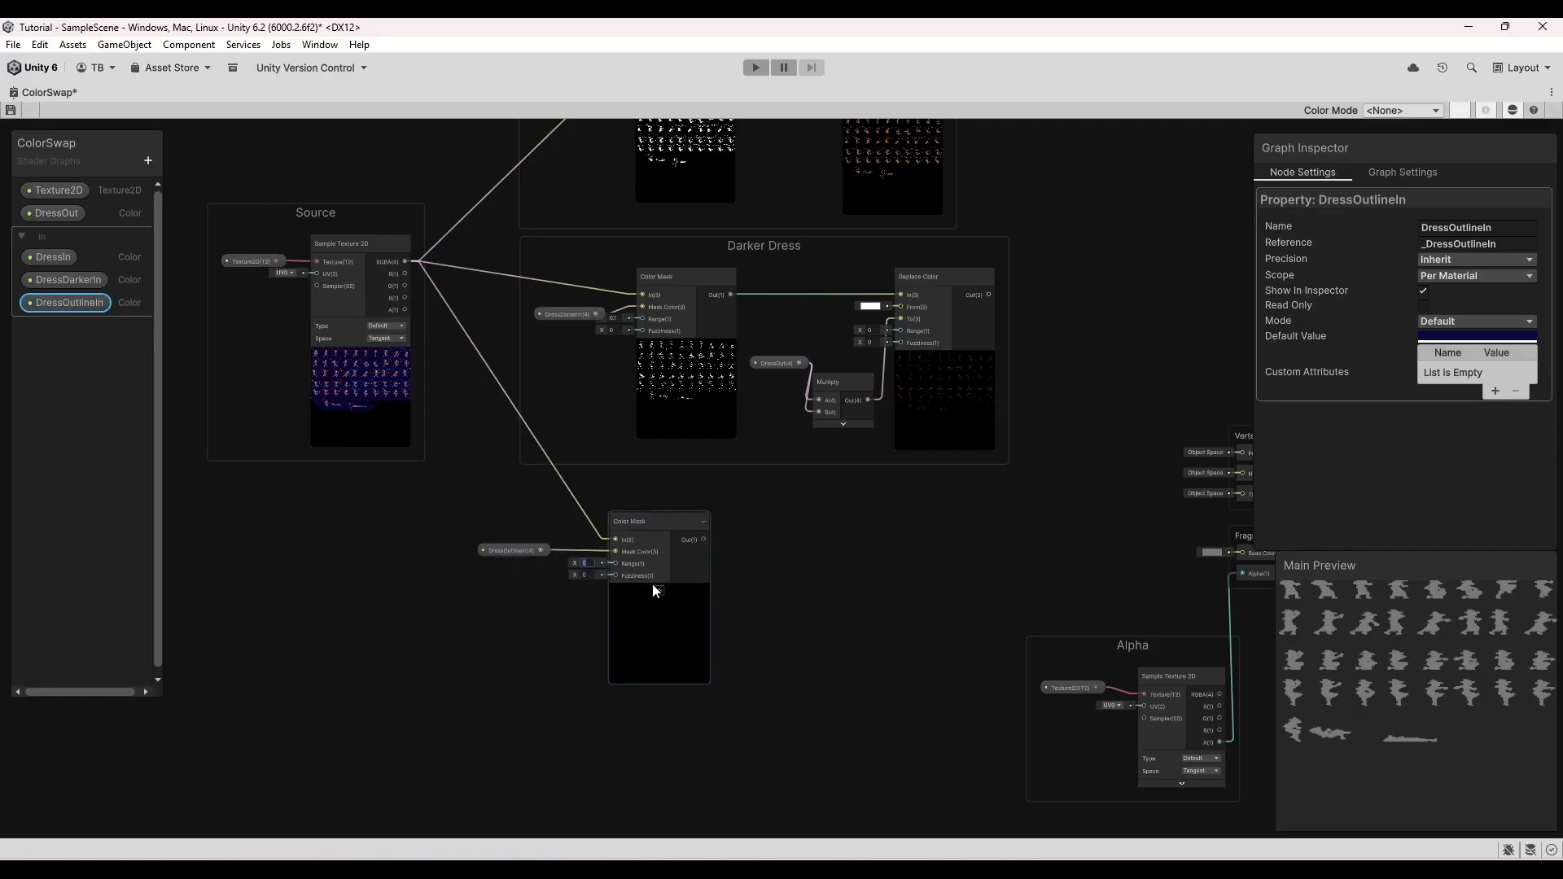
pyautogui.write('0.1')
pyautogui.press('Return')
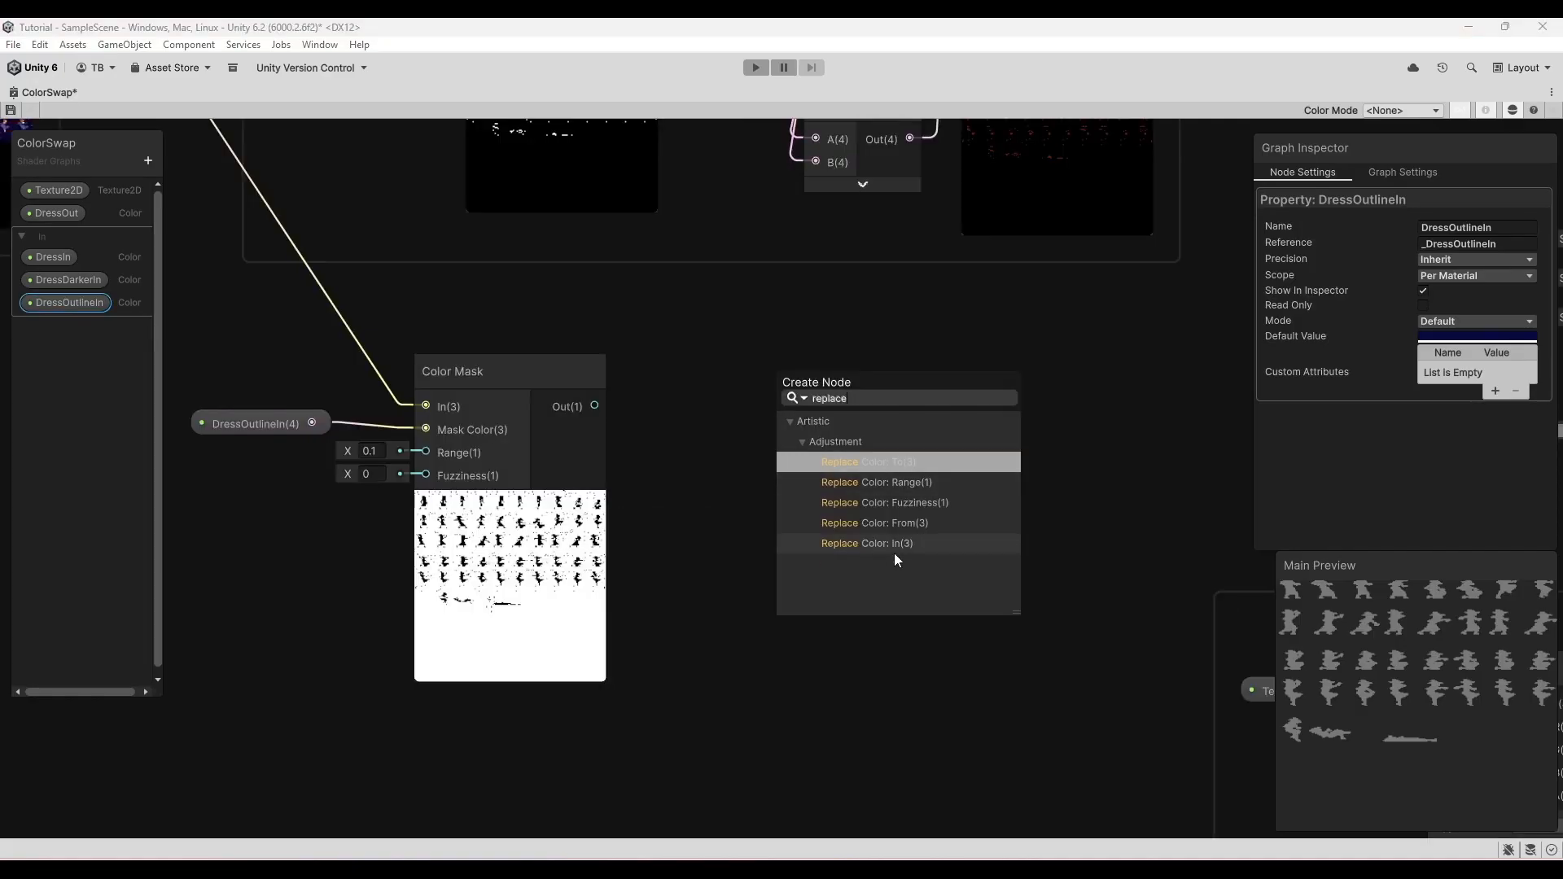
# - Add a Replace Color node fed by the third Color Mask's output and set its From color to white
pyautogui.doubleClick(871, 539)
pyautogui.moveTo(858, 388); pyautogui.dragTo(981, 371)
pyautogui.click(764, 512)
pyautogui.click(853, 413)
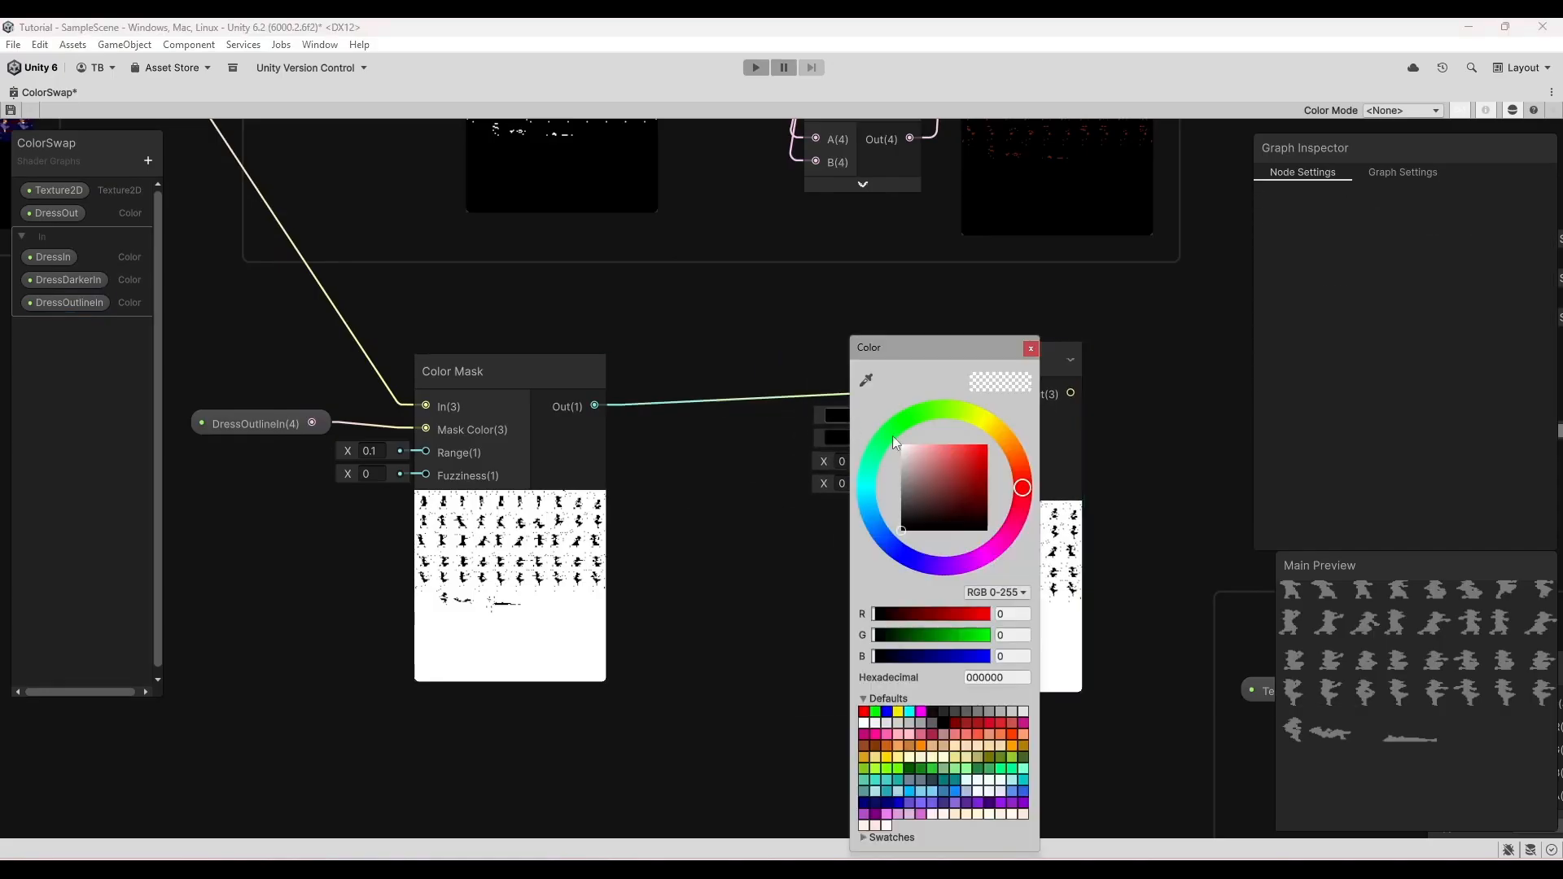
pyautogui.click(1030, 349)
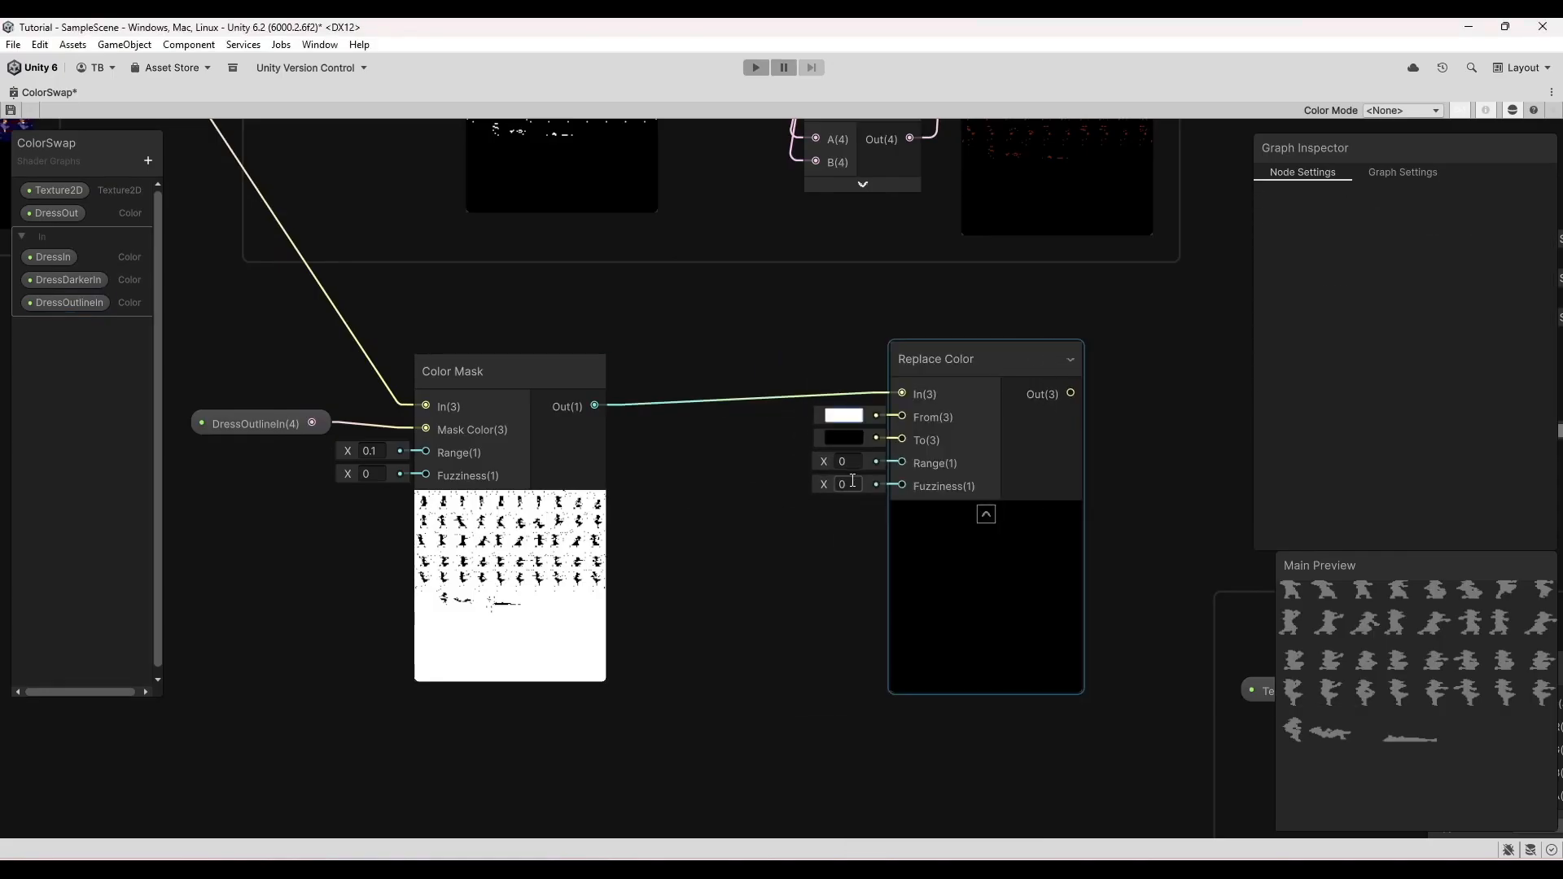
# - Create a Multiply node under the third mask and feed the Darker Dress Multiply output into both its A and B inputs
pyautogui.scroll(-2, 717, 494)
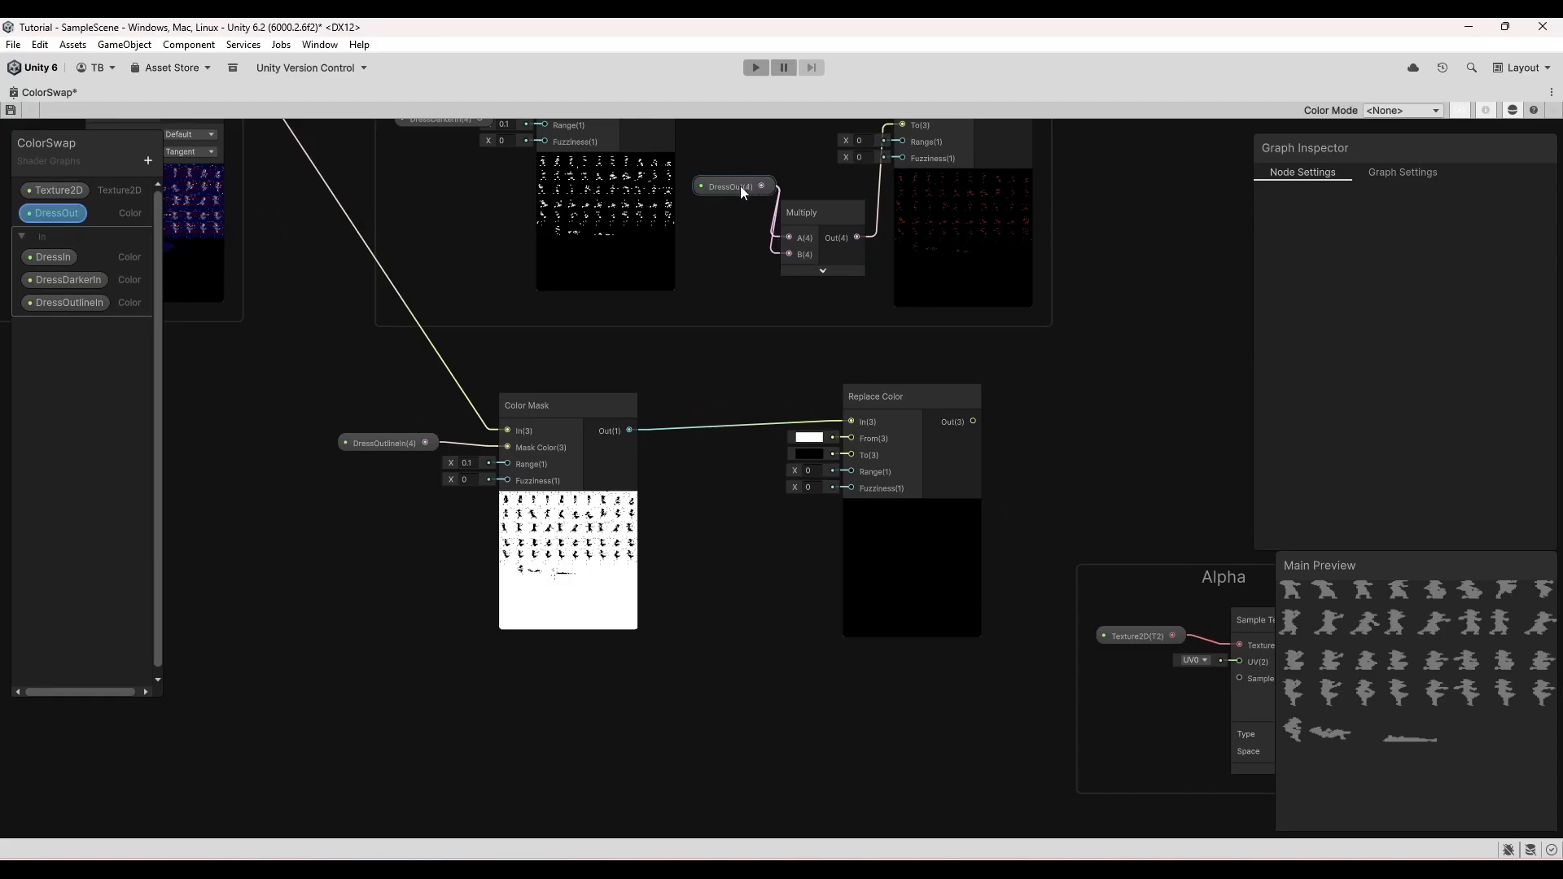
pyautogui.moveTo(858, 237); pyautogui.dragTo(690, 502)
pyautogui.write('mul')
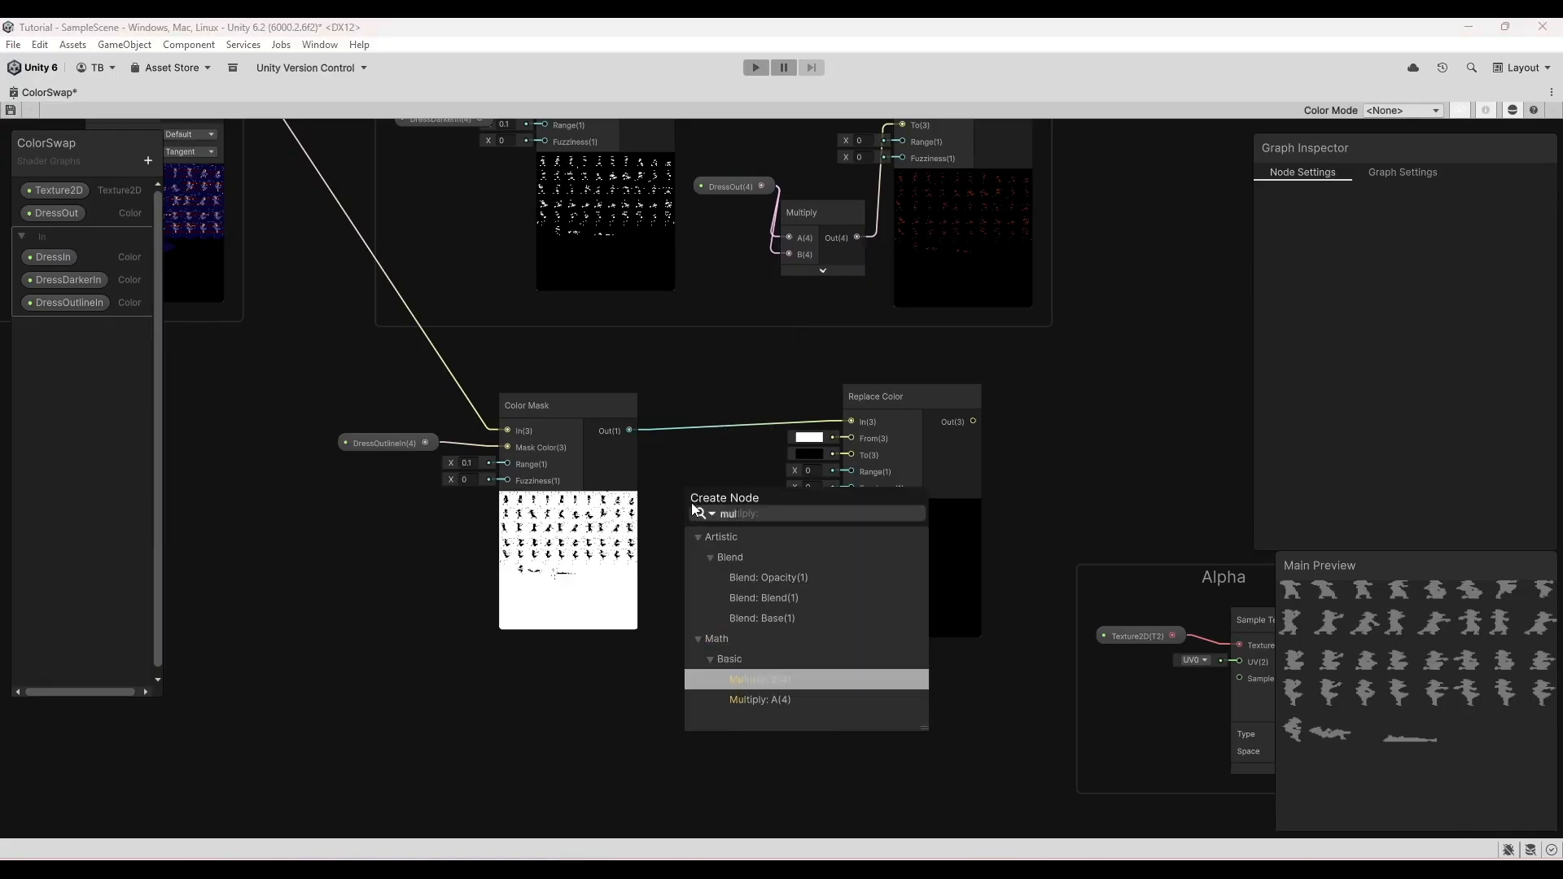
pyautogui.press('Return')
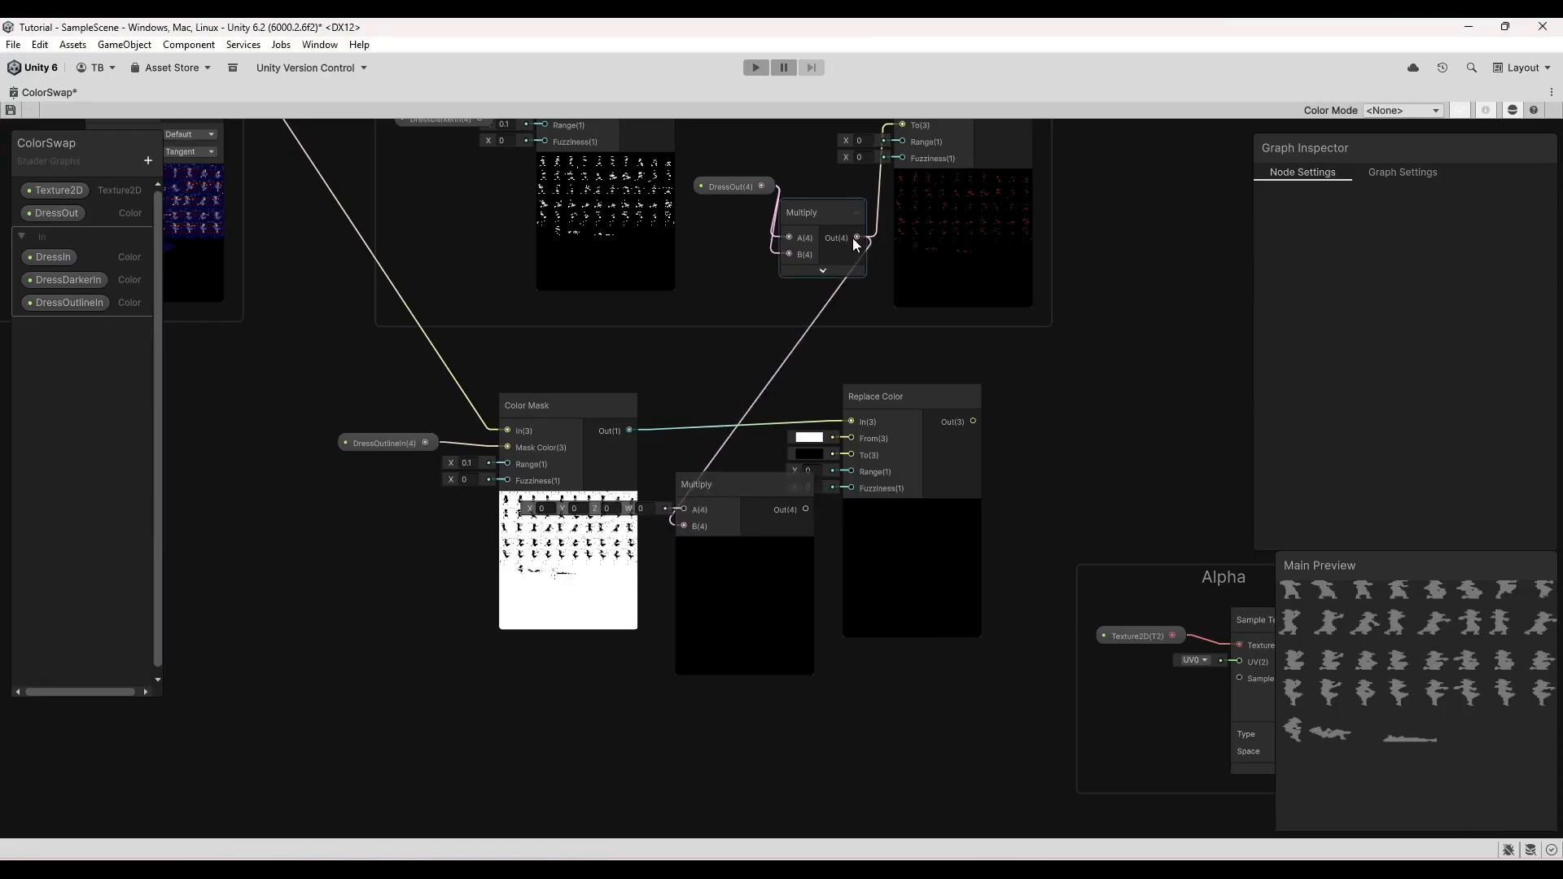
pyautogui.moveTo(853, 238); pyautogui.dragTo(684, 510)
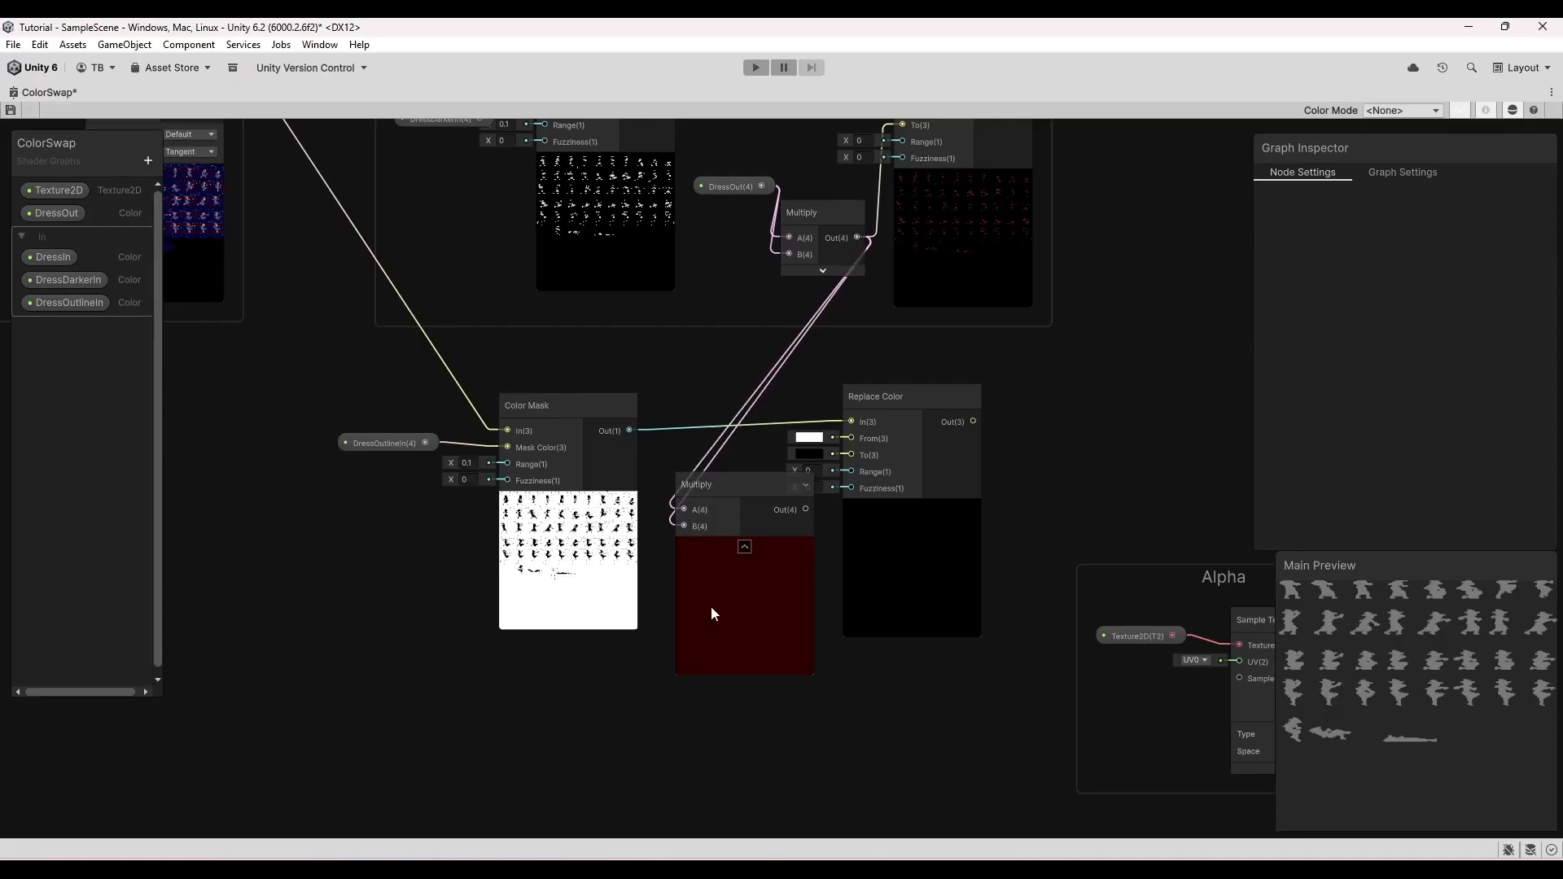
# - Collapse the new Multiply node's preview, shift it slightly down, and connect its output to the third Replace Color's To input
pyautogui.click(745, 546)
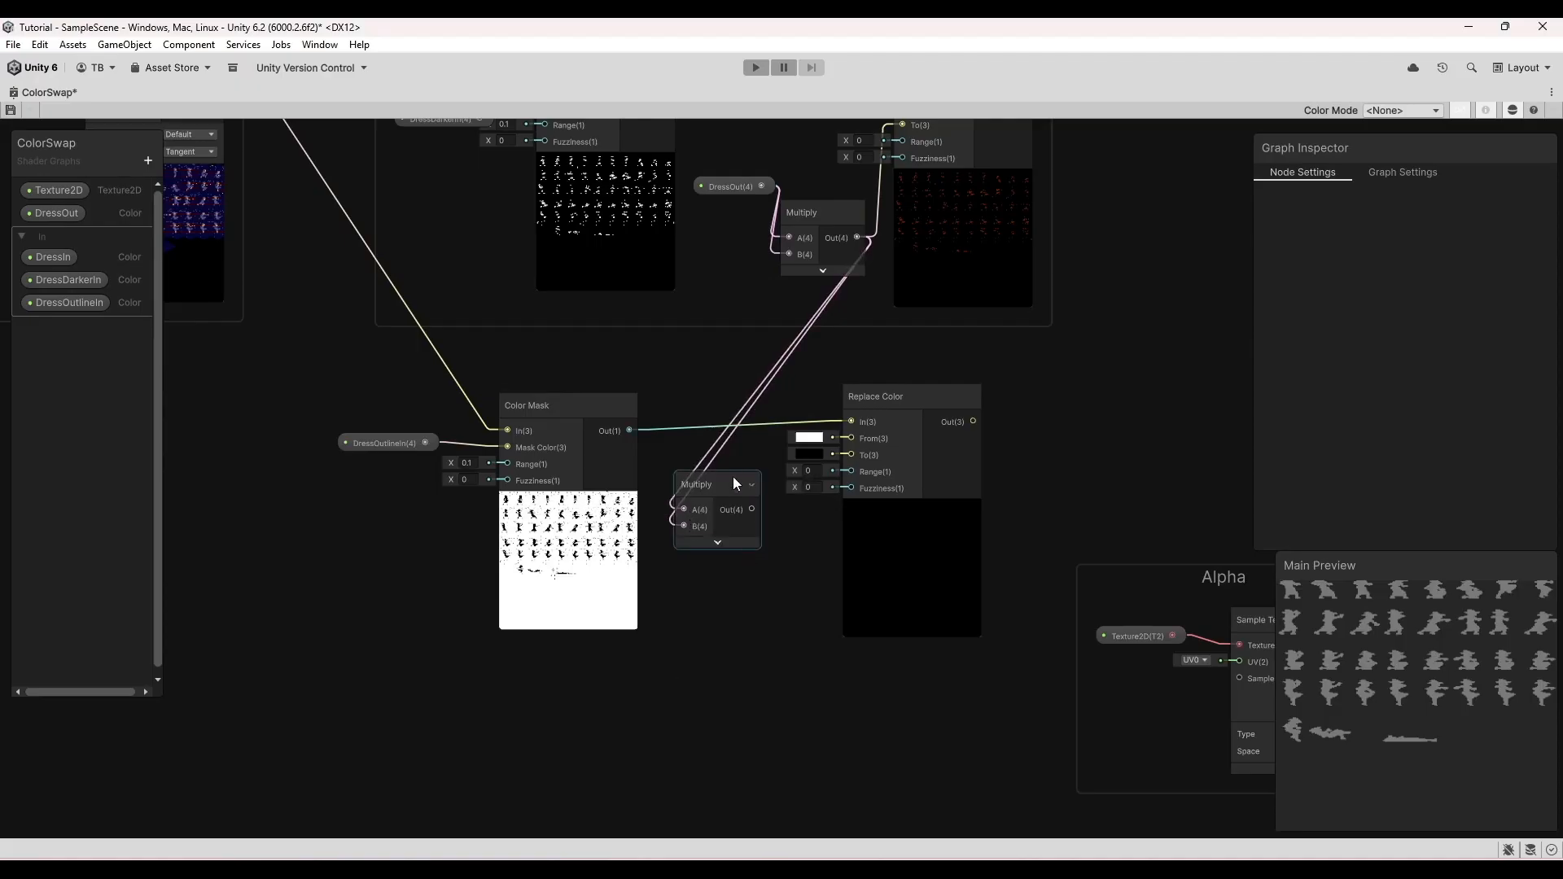
pyautogui.moveTo(733, 477); pyautogui.dragTo(851, 455)
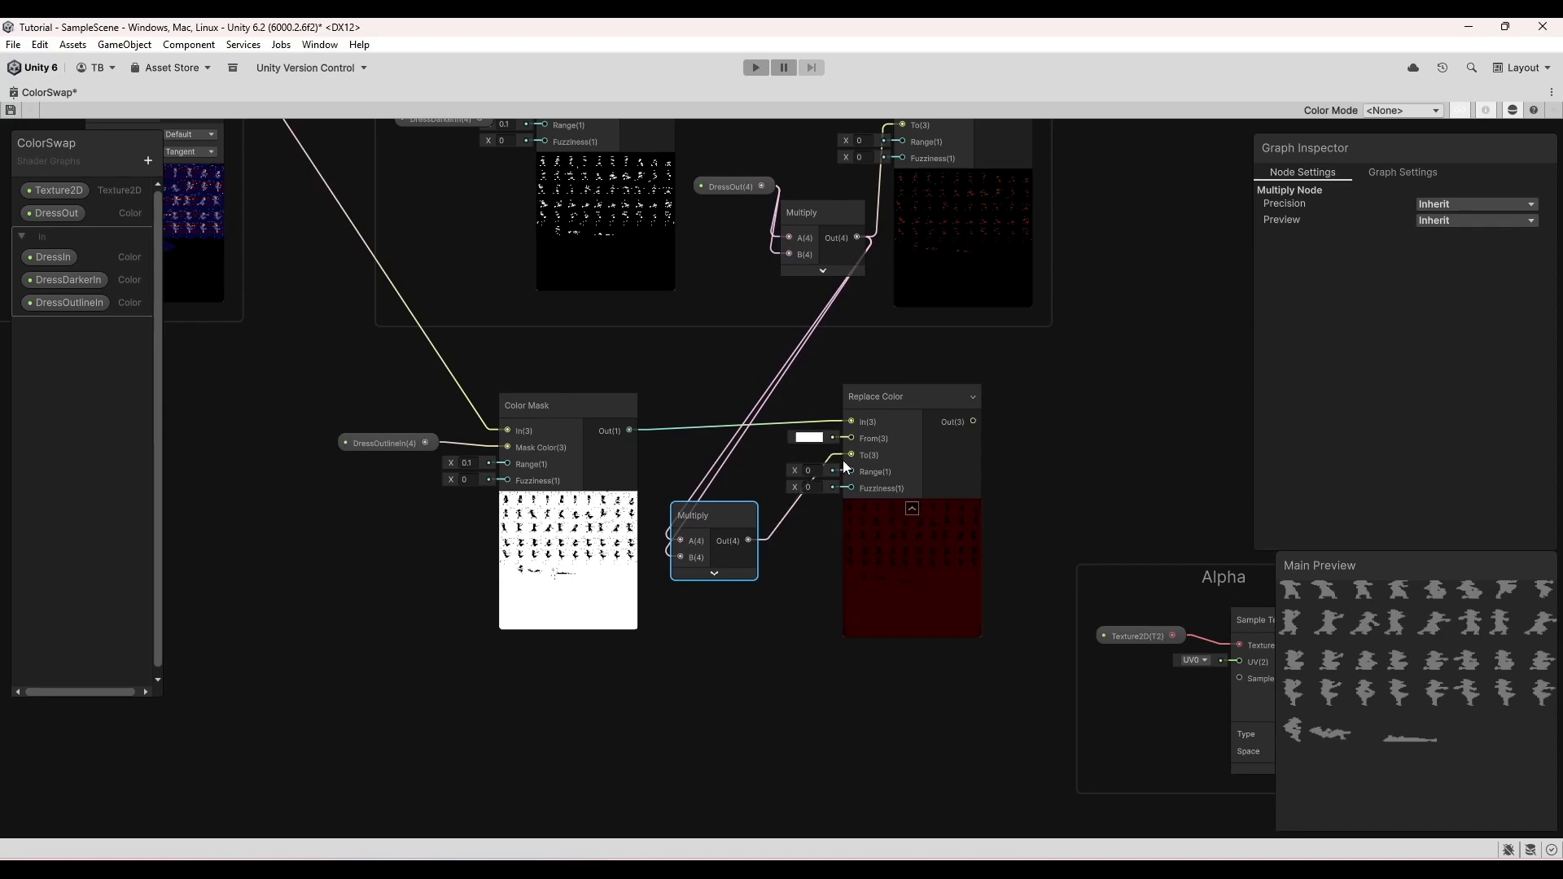
pyautogui.click(788, 613)
pyautogui.scroll(-1, 776, 501)
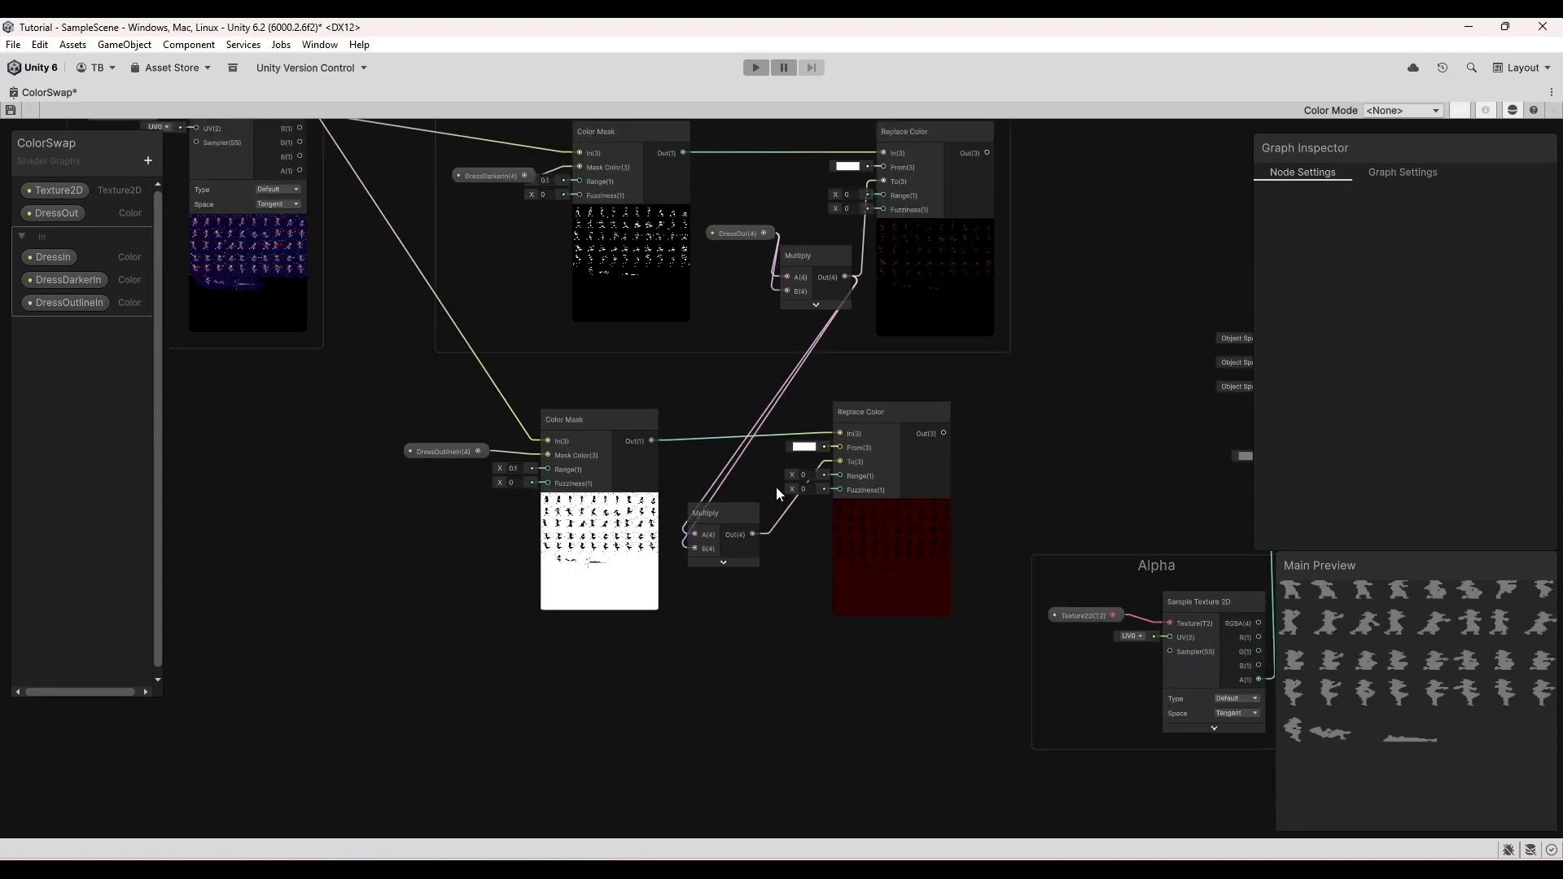
# - Group the DressOutlineIn, Color Mask, Multiply and Replace Color nodes of the third chain as "Outline"
pyautogui.moveTo(781, 456); pyautogui.dragTo(725, 465, button='middle')
pyautogui.moveTo(410, 468); pyautogui.dragTo(418, 456)
pyautogui.click(676, 666)
pyautogui.moveTo(875, 632); pyautogui.dragTo(350, 394)
pyautogui.rightClick(809, 412)
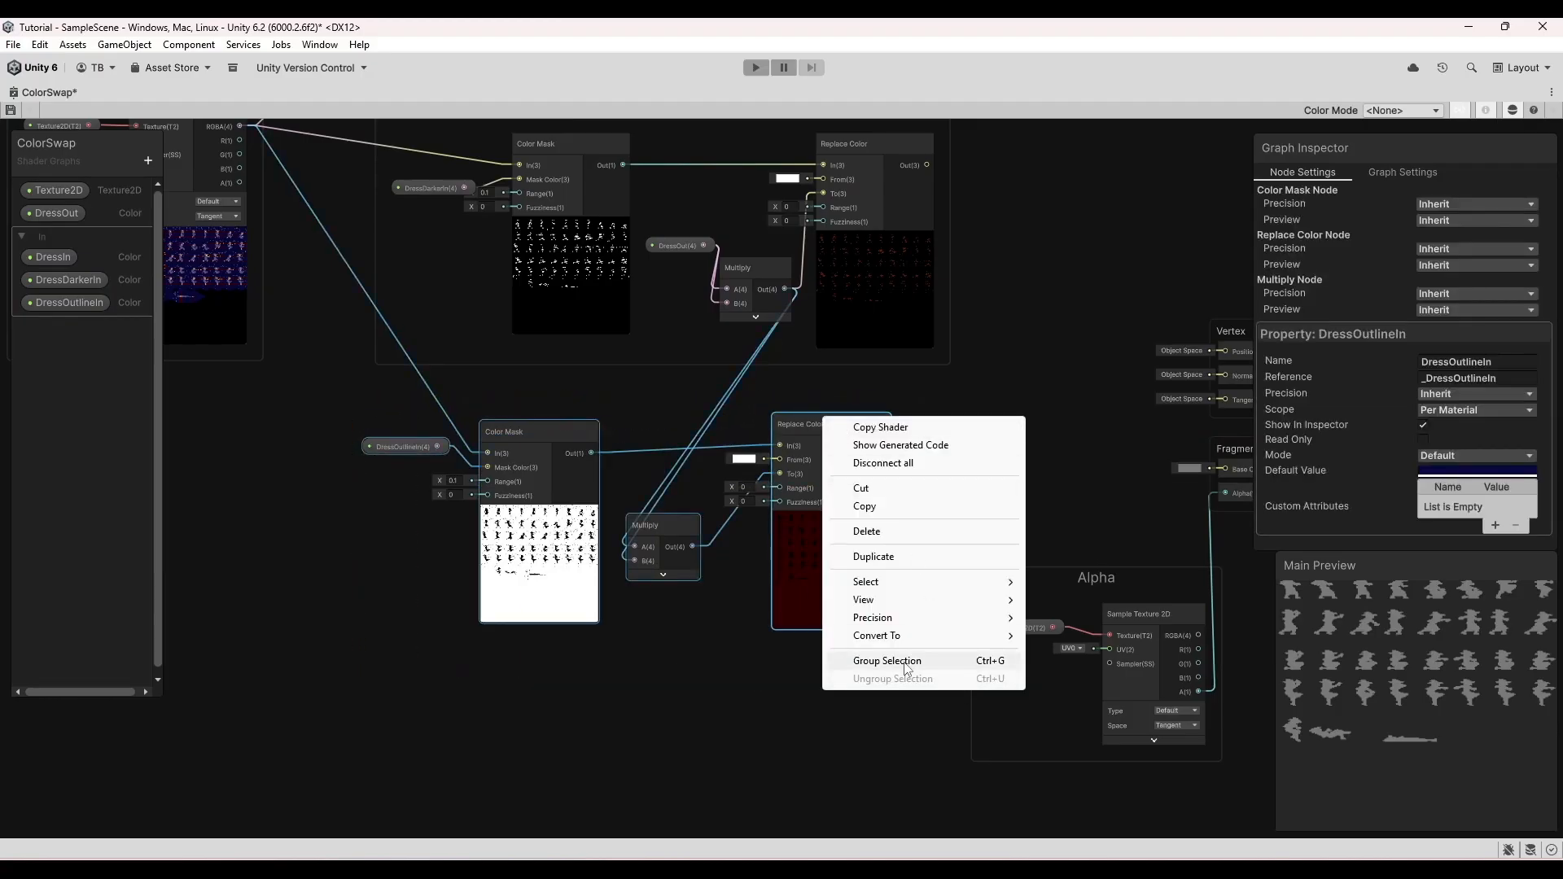
pyautogui.click(879, 662)
pyautogui.write('Outline')
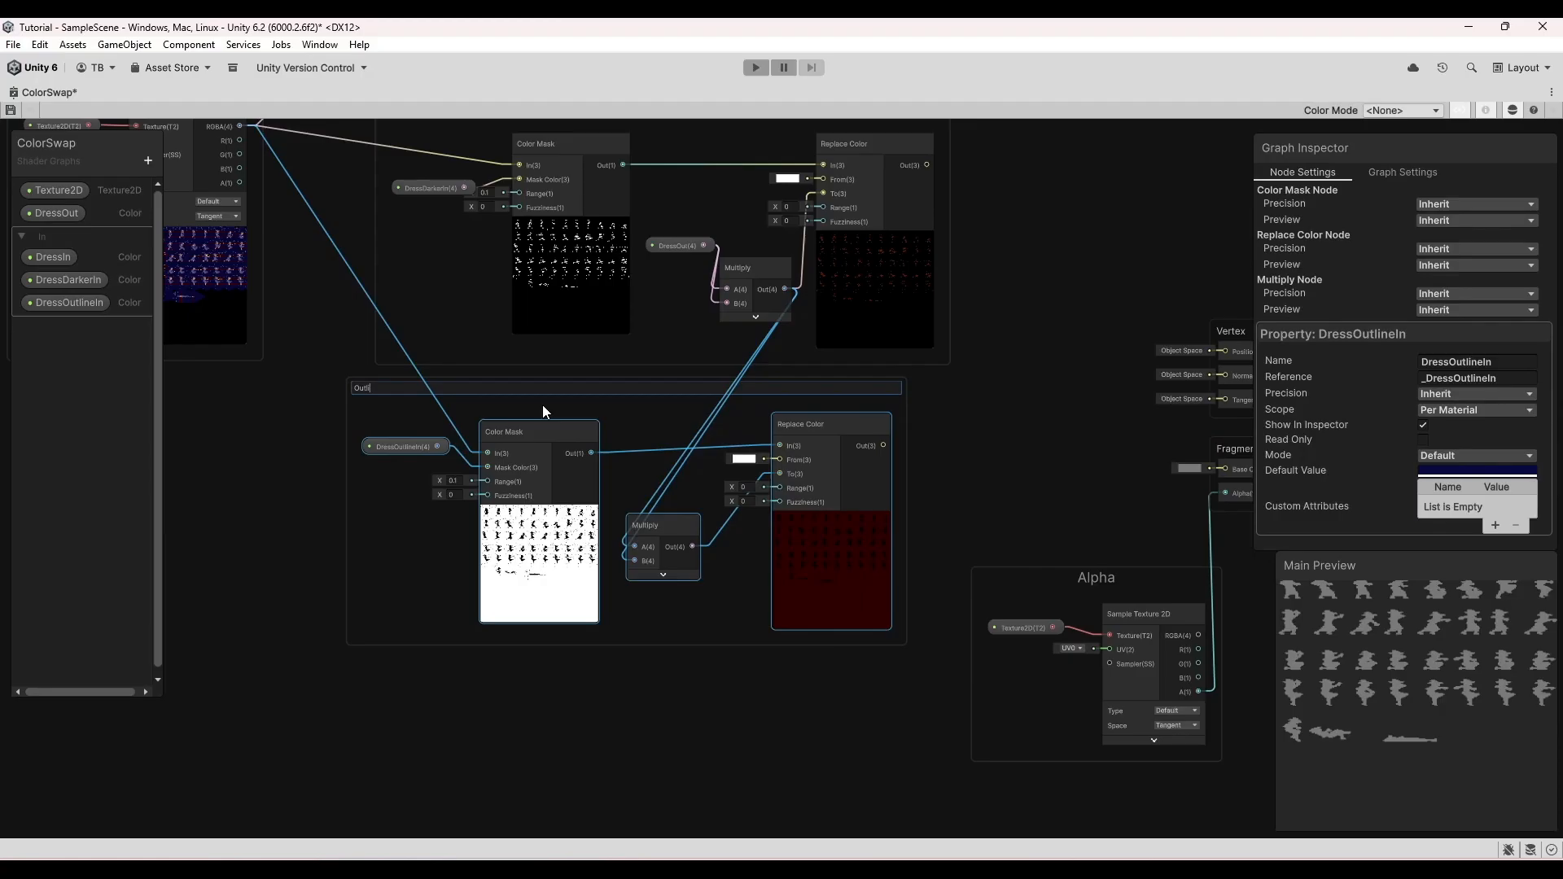
pyautogui.press('Return')
# - Move the Source, Dress In, Darker Dress and Outline groups together farther left, away from the Alpha group and master stack
pyautogui.scroll(-5, 991, 319)
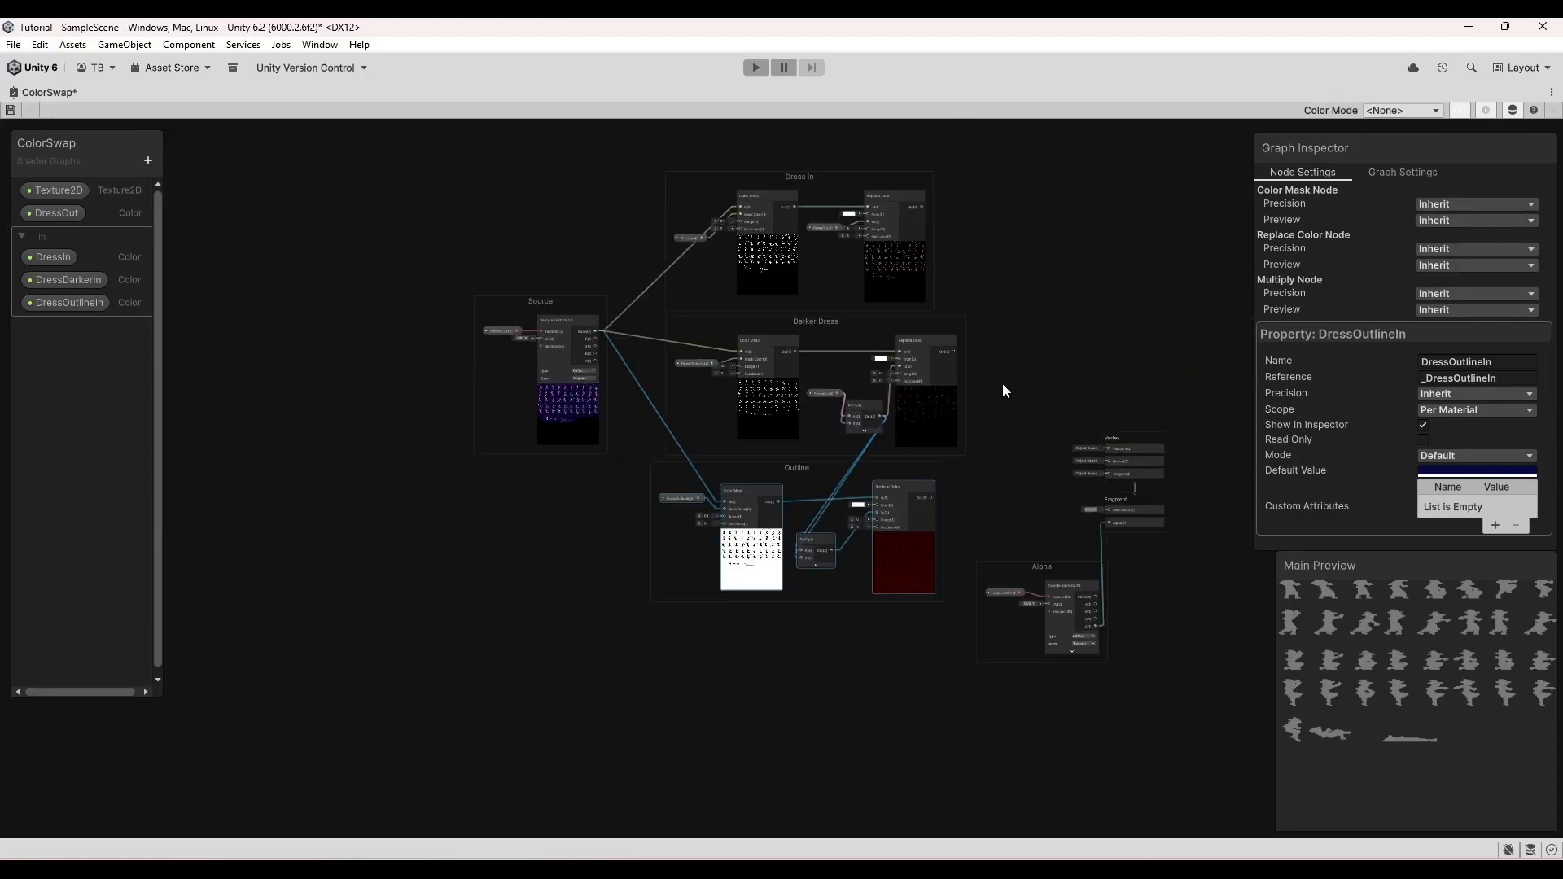
pyautogui.moveTo(460, 176); pyautogui.dragTo(972, 584)
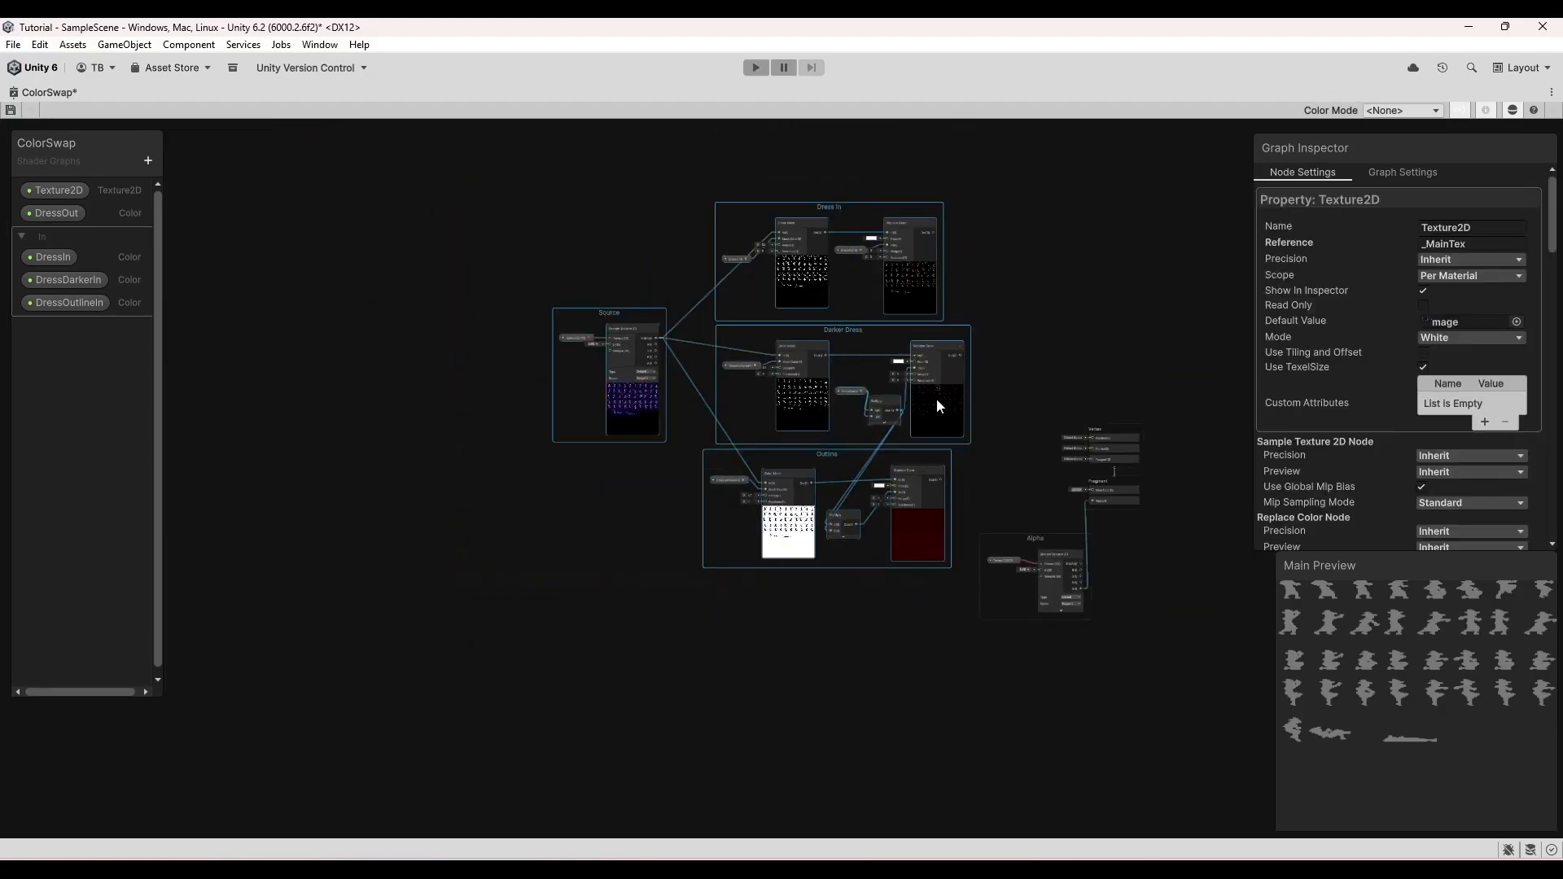
pyautogui.moveTo(819, 207); pyautogui.dragTo(586, 227)
pyautogui.click(863, 367)
pyautogui.scroll(5, 637, 358)
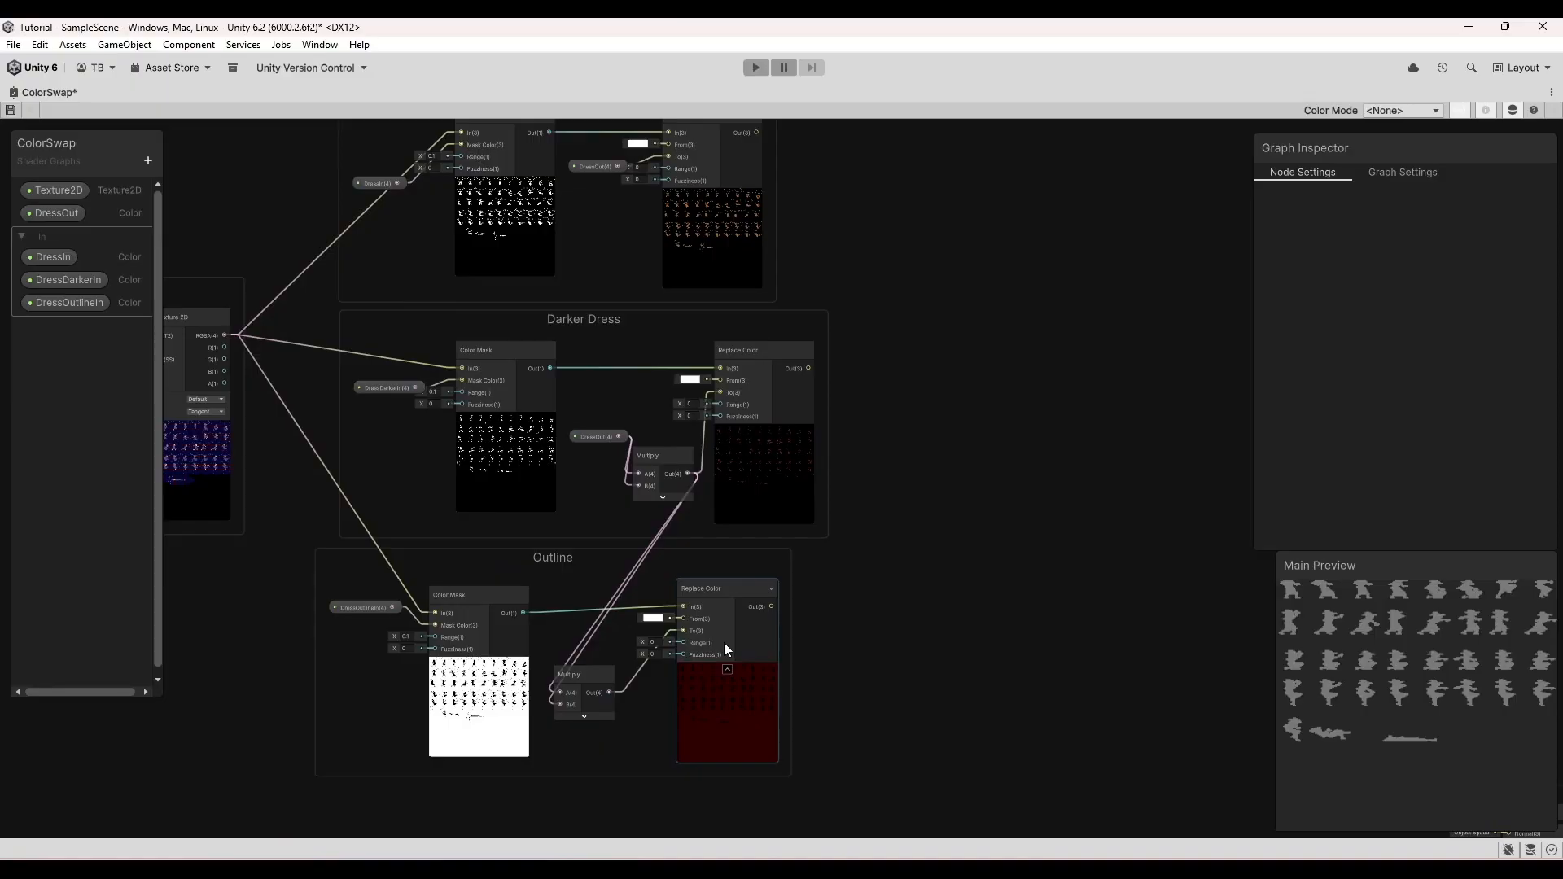
pyautogui.moveTo(898, 587); pyautogui.dragTo(967, 531, button='middle')
pyautogui.moveTo(925, 253); pyautogui.dragTo(886, 398, button='middle')
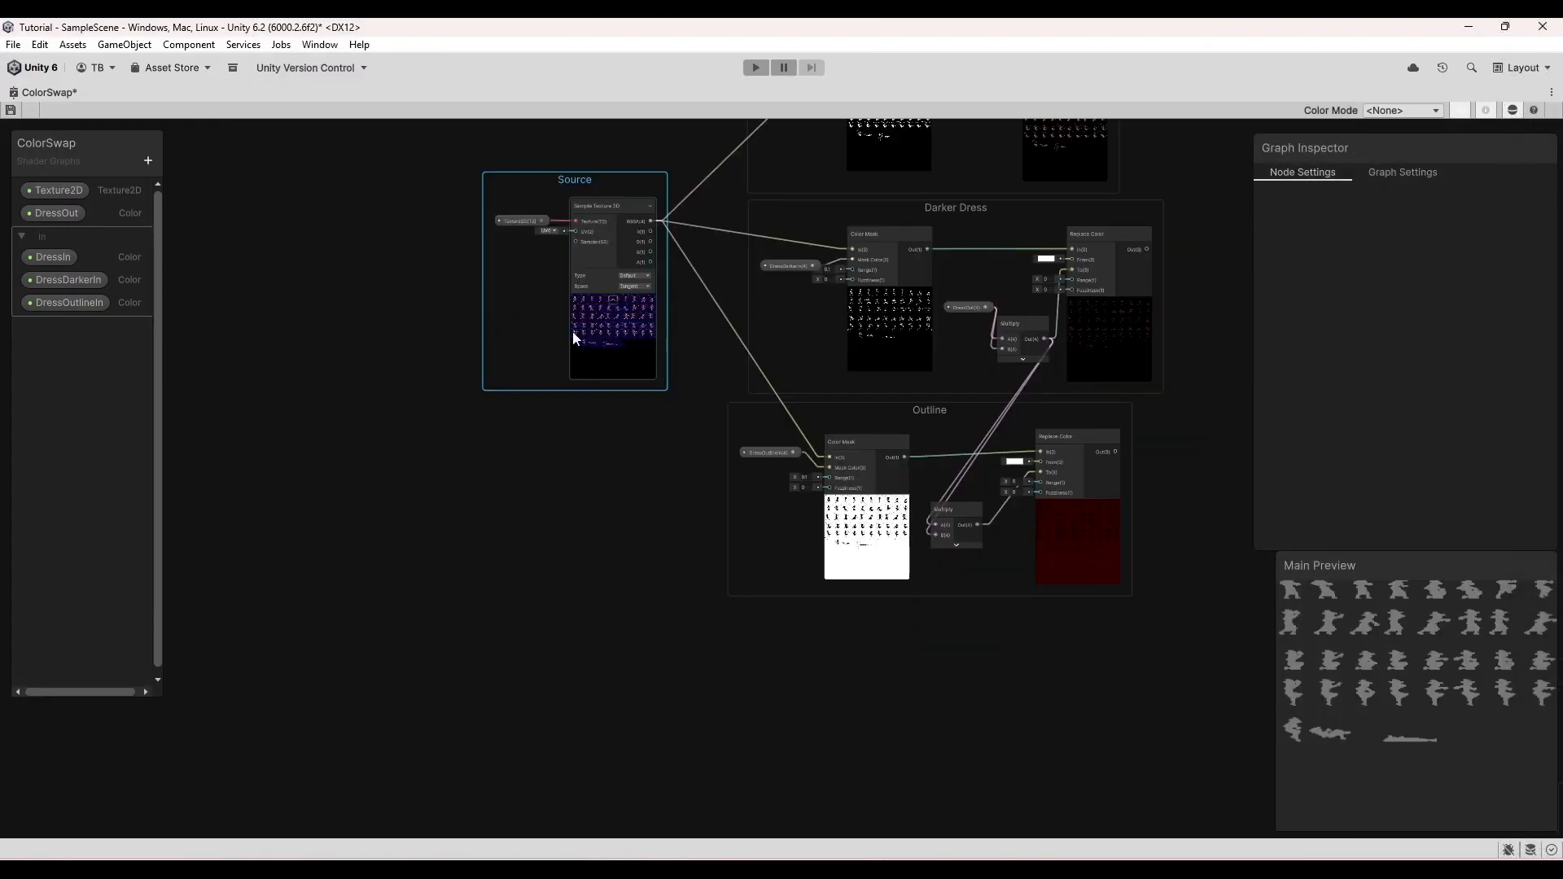
# - Paste a copy of the Source group and place it in the empty area below the existing groups
pyautogui.click(420, 574)
pyautogui.hotkey('ctrl', 'v')
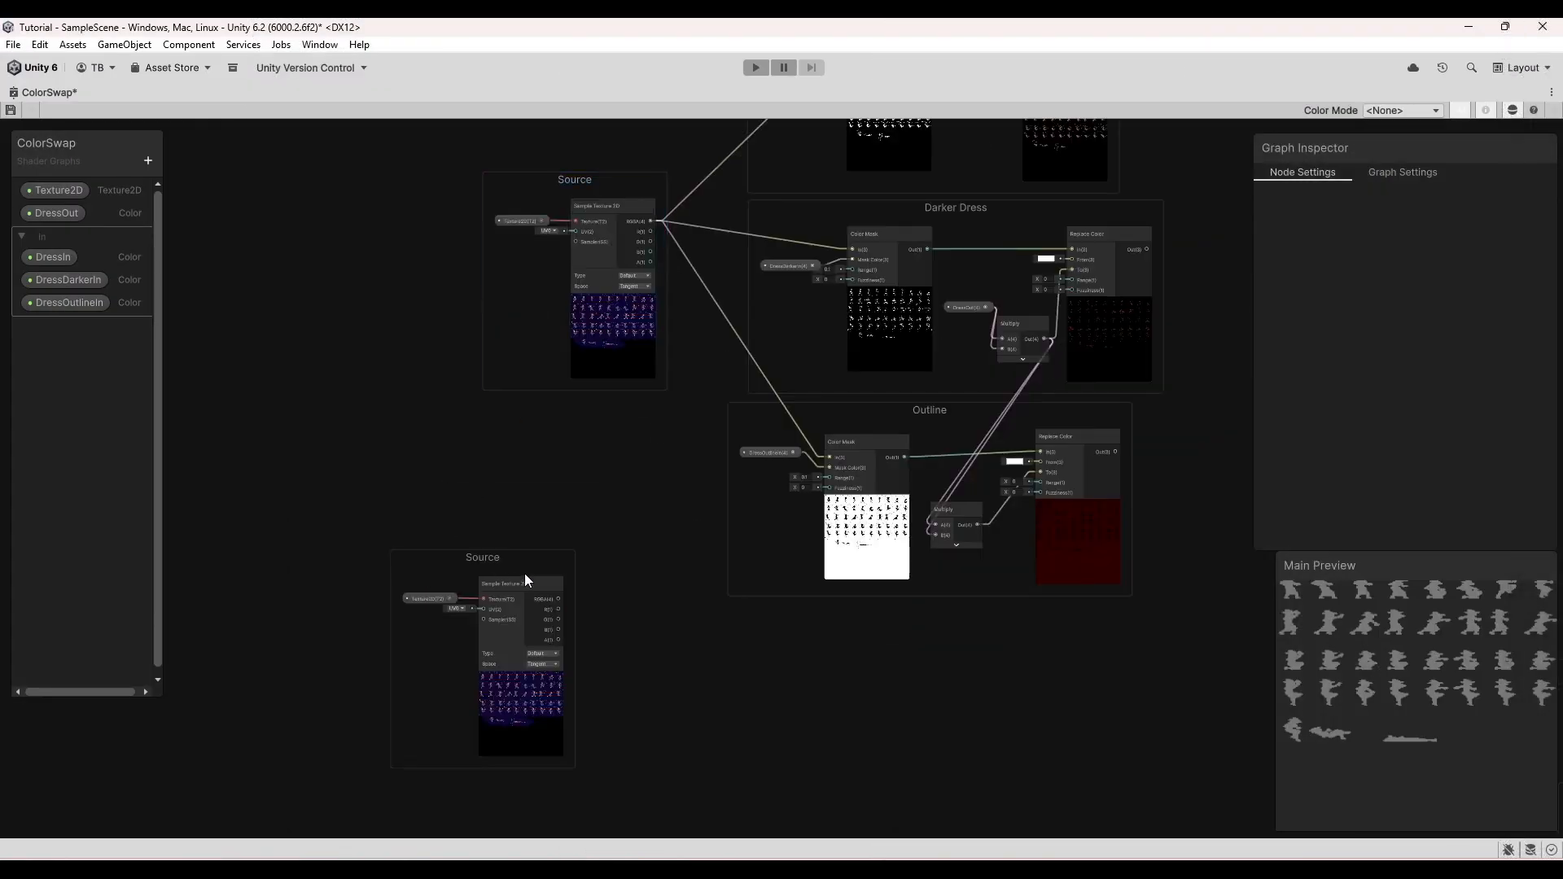
pyautogui.moveTo(525, 575); pyautogui.dragTo(753, 196, button='middle')
pyautogui.moveTo(713, 186); pyautogui.dragTo(529, 389)
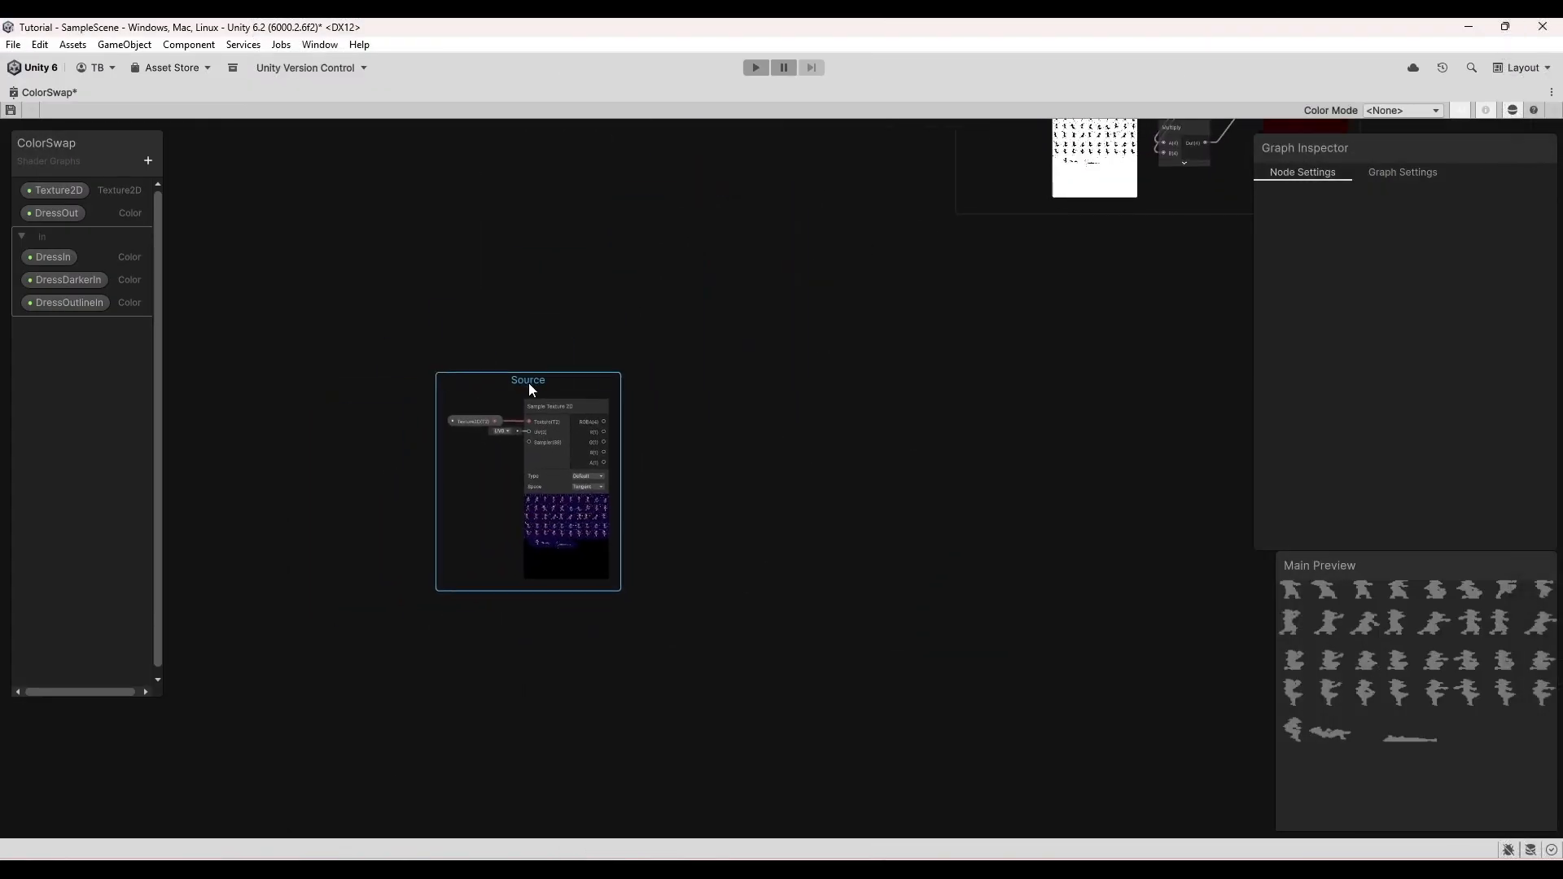
pyautogui.scroll(3, 632, 454)
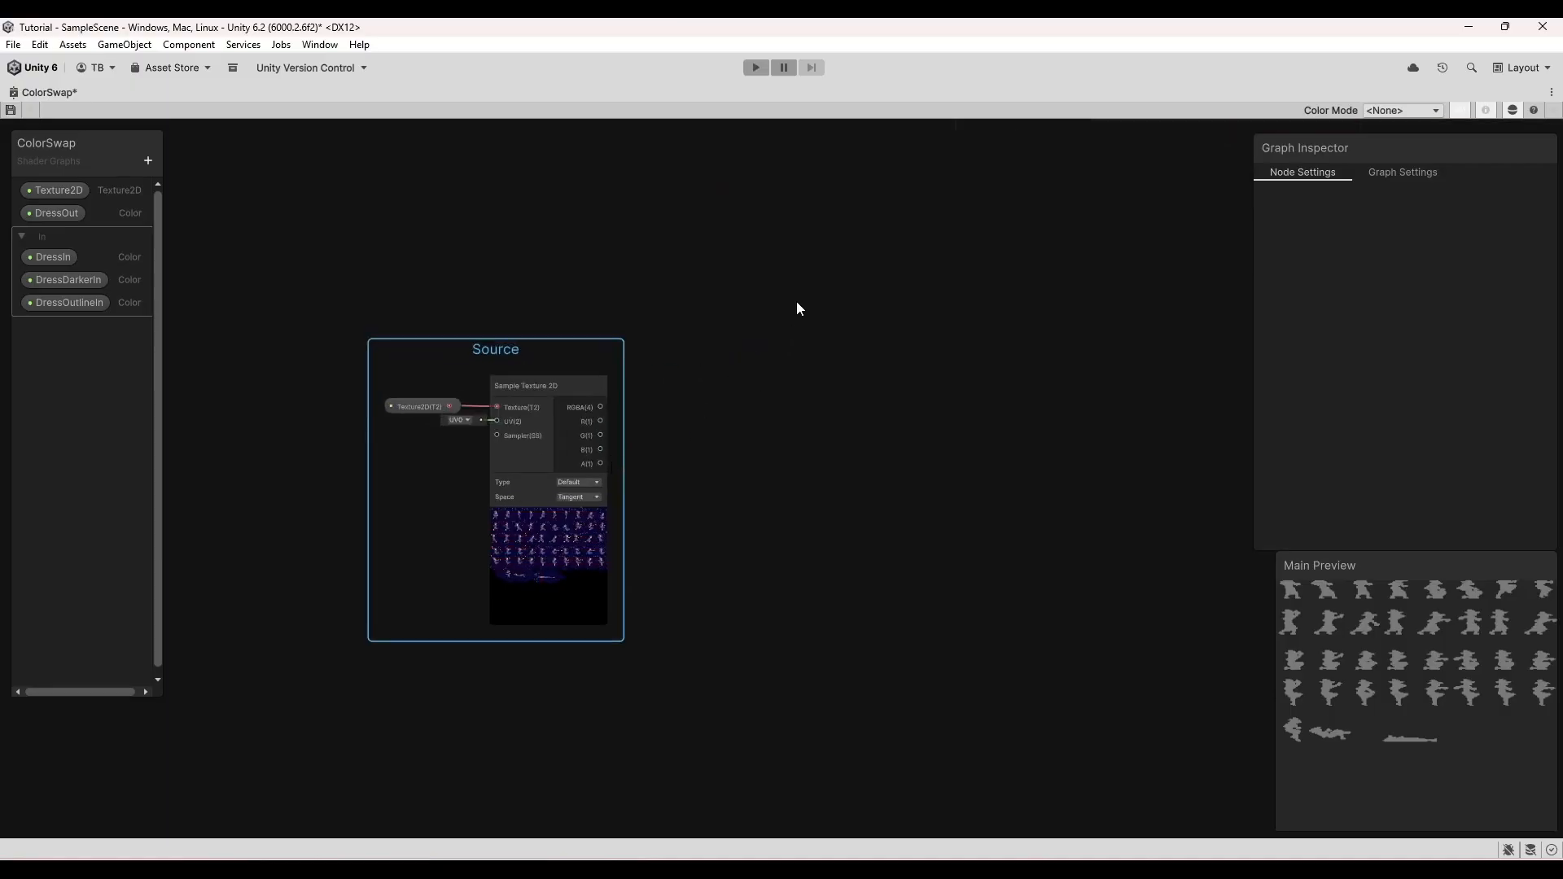
# - Add a Replace Color node fed by the copied Source texture's RGBA output, with DressIn as its From color and Range 0.1
pyautogui.moveTo(601, 408); pyautogui.dragTo(890, 362)
pyautogui.click(897, 529)
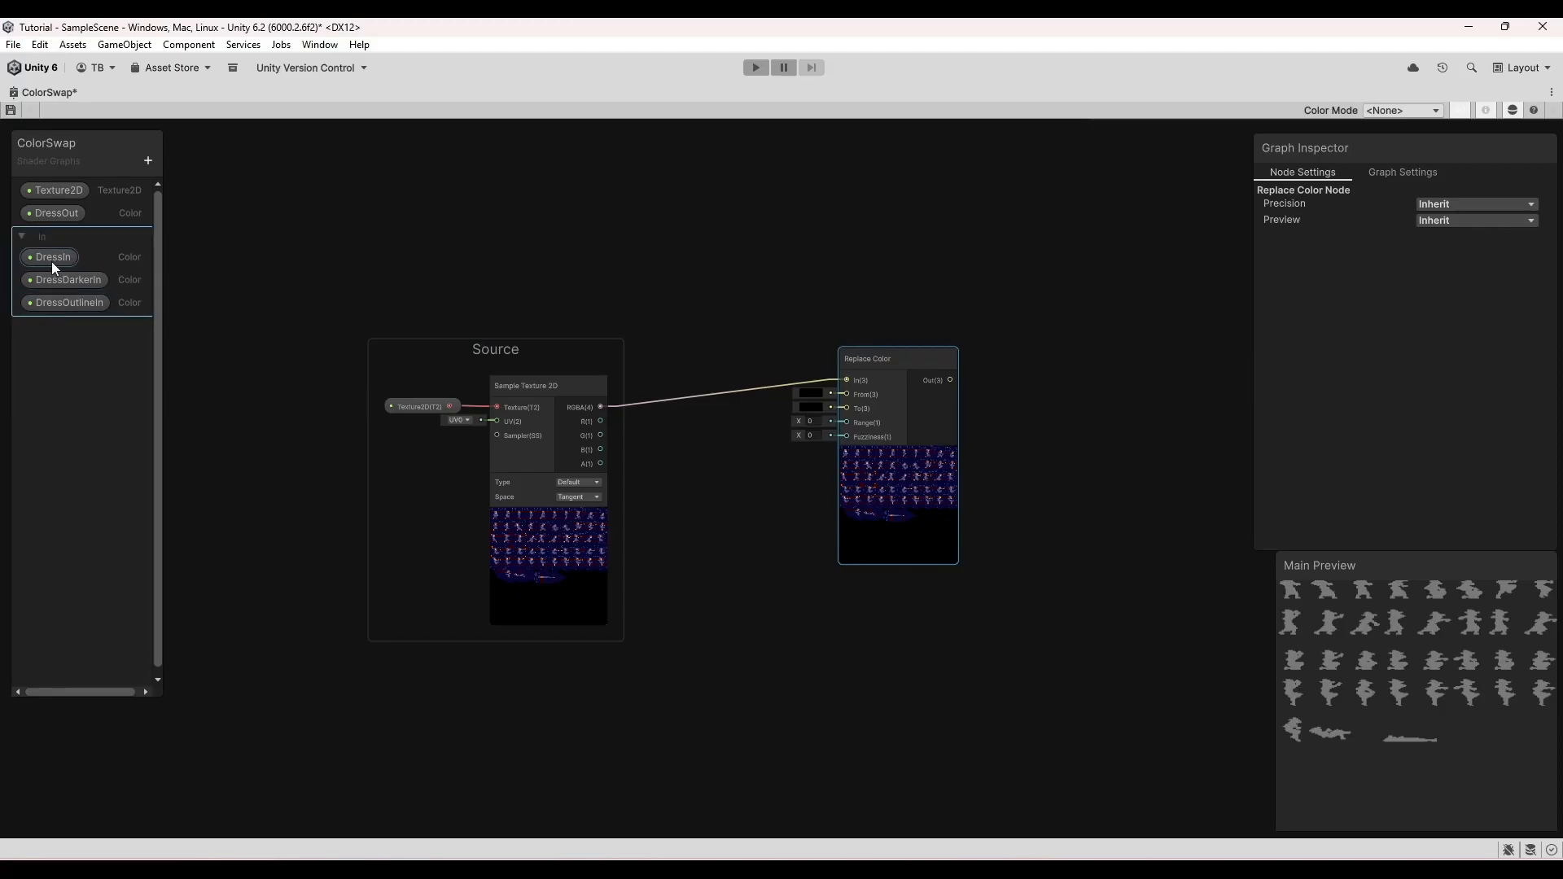
pyautogui.moveTo(52, 262); pyautogui.dragTo(844, 397)
pyautogui.moveTo(774, 437); pyautogui.dragTo(736, 409)
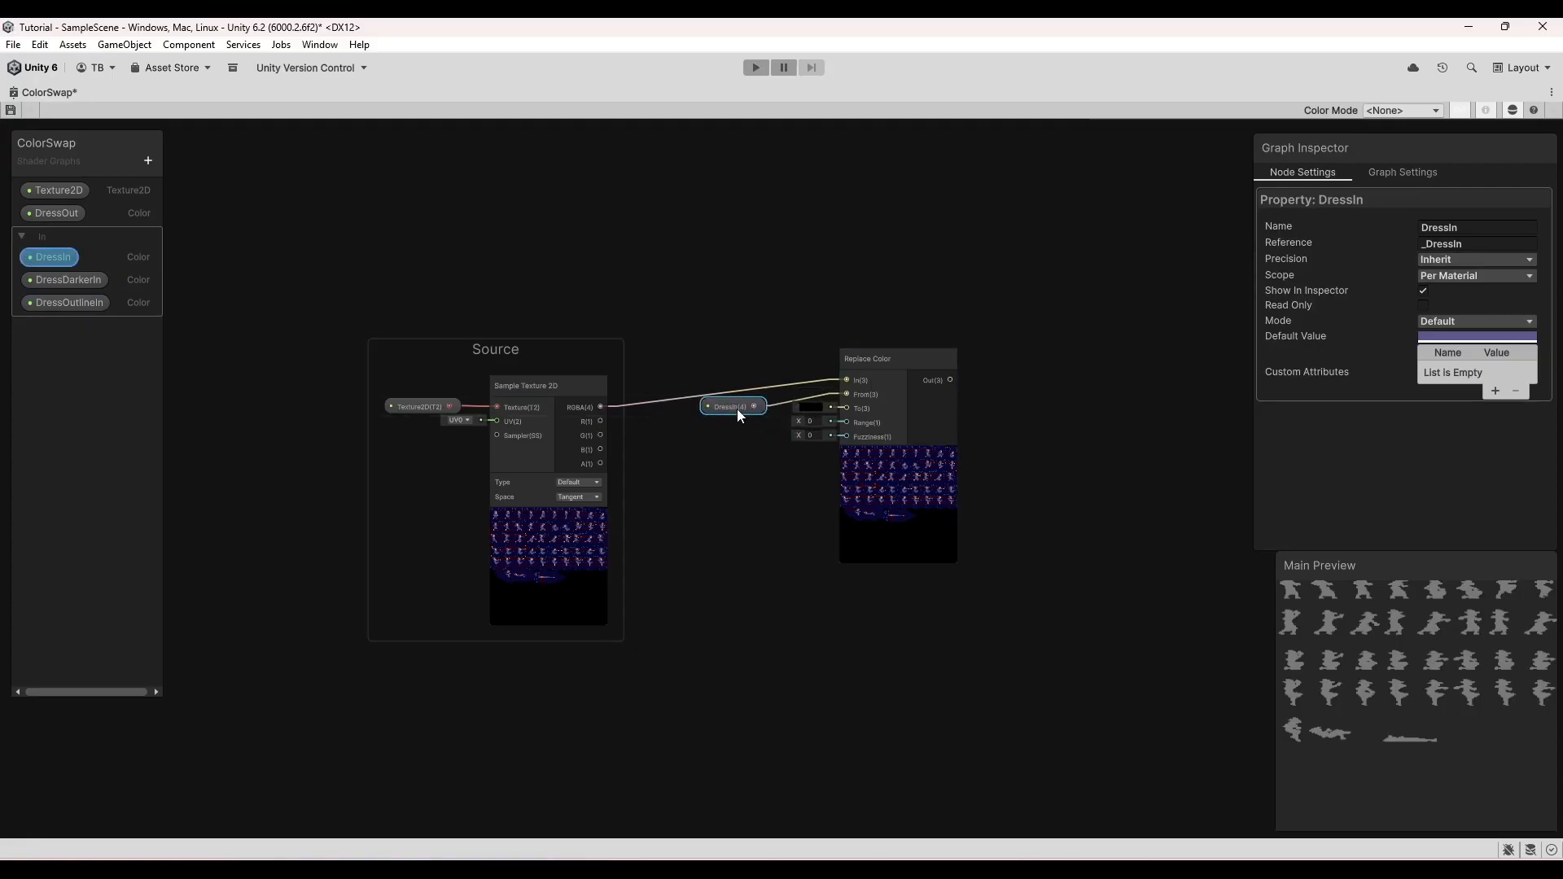
pyautogui.click(814, 422)
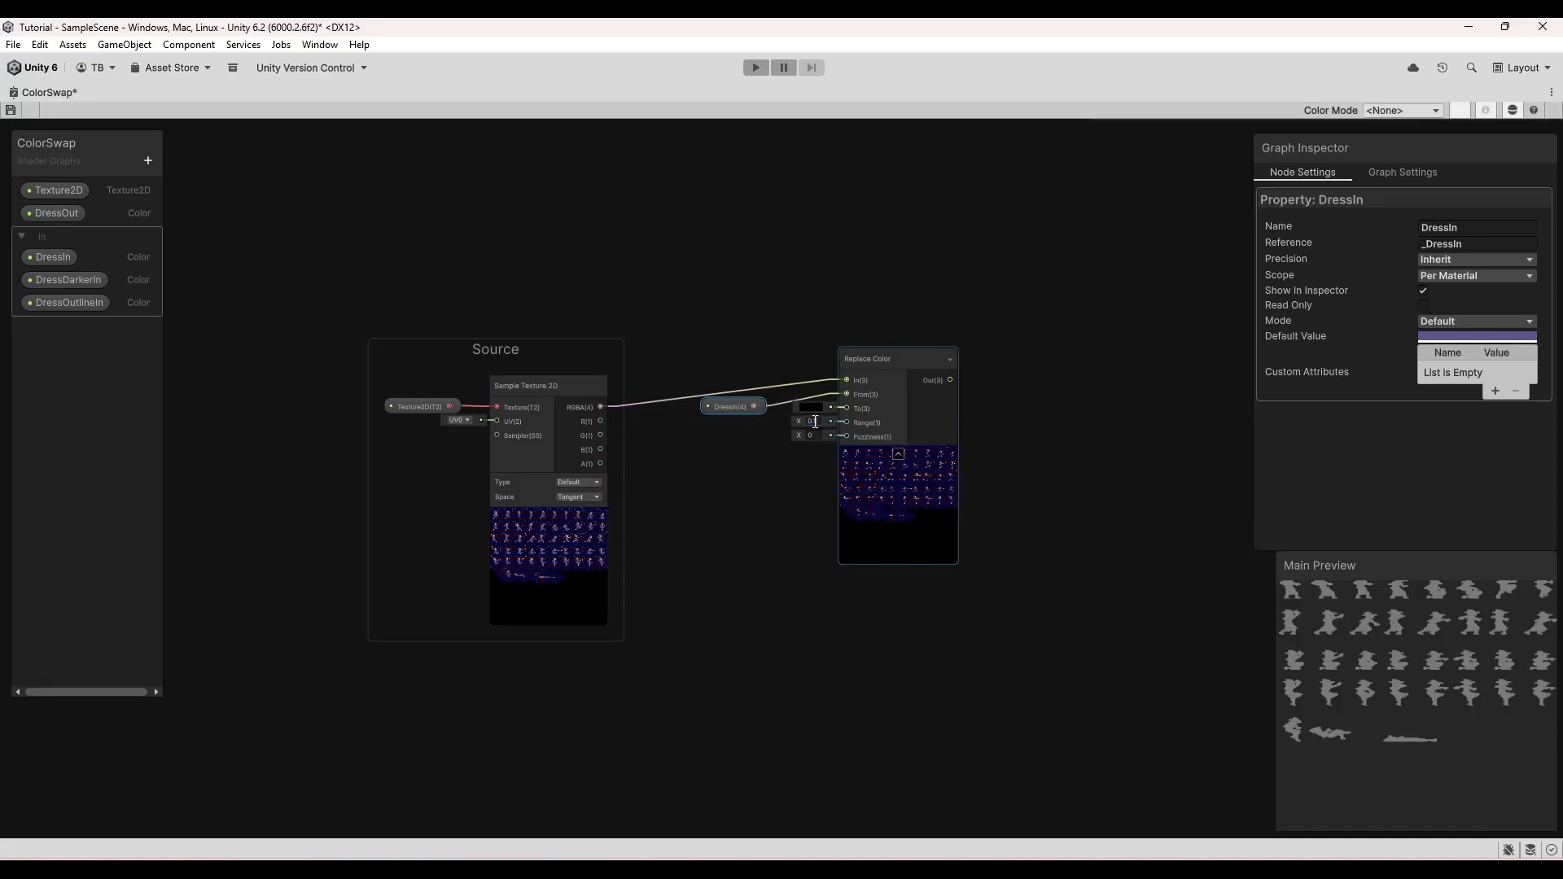
pyautogui.click(803, 506)
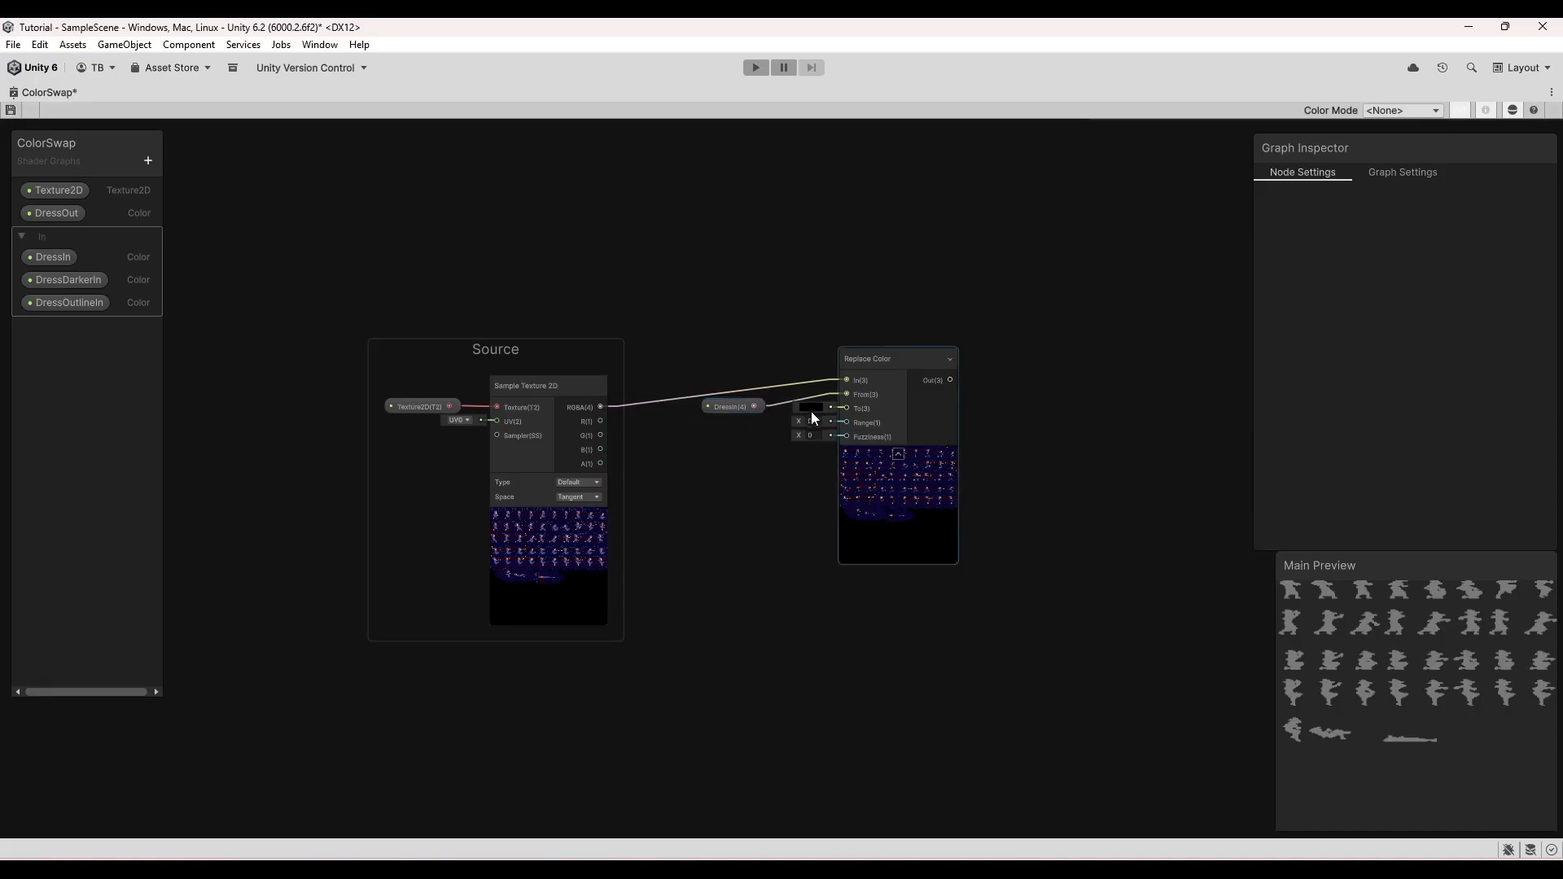
# - Chain a second Replace Color node to the output of the DressIn Replace Color and align it to the right
pyautogui.press('a')
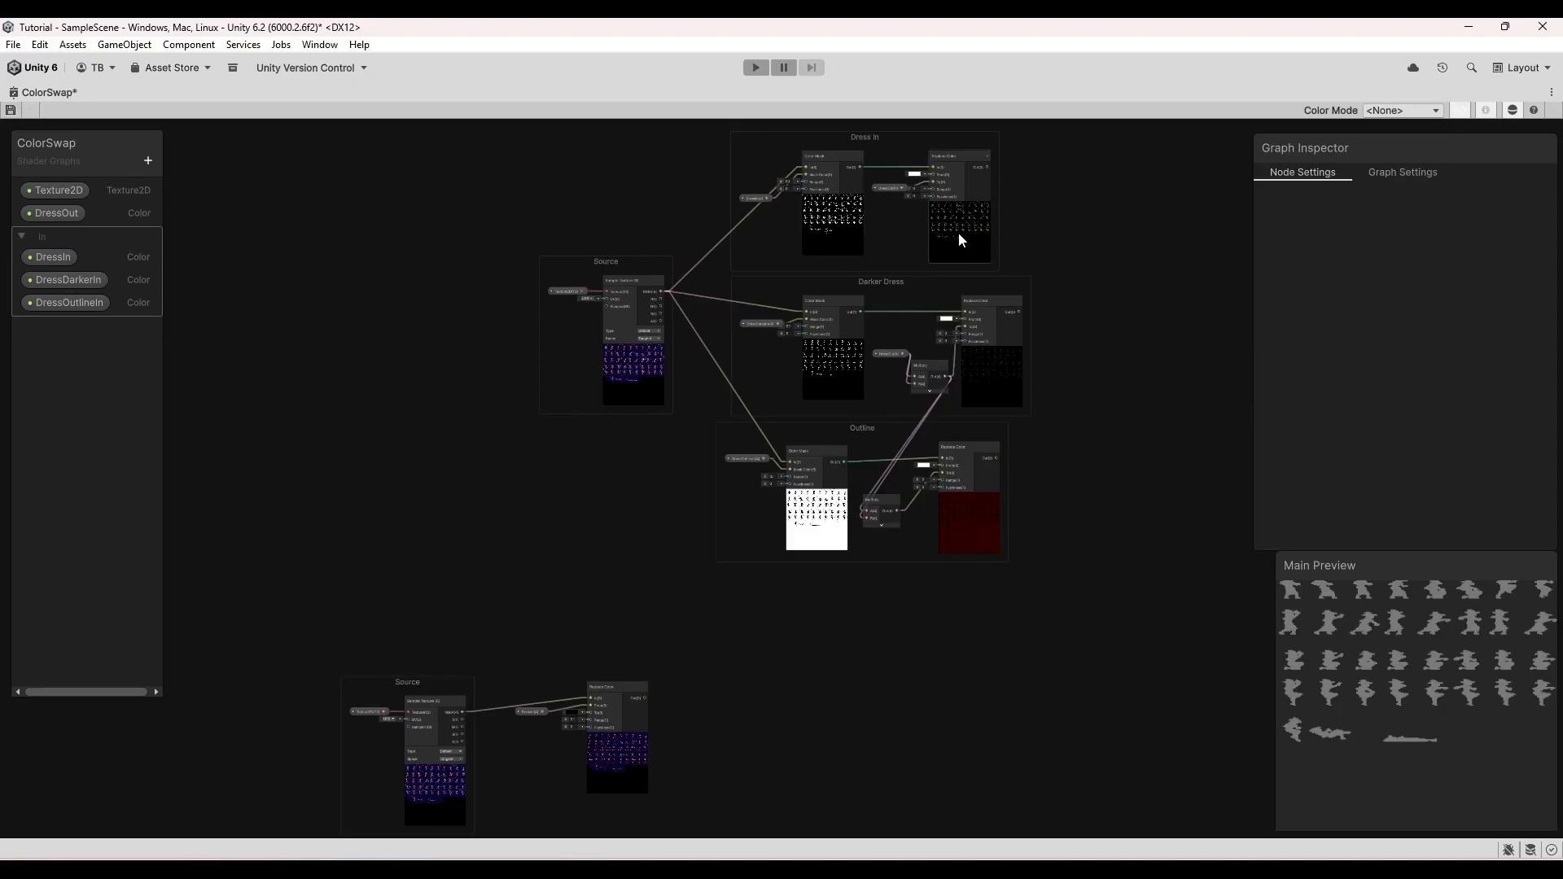
pyautogui.scroll(3, 625, 559)
pyautogui.moveTo(584, 795); pyautogui.dragTo(534, 545, button='middle')
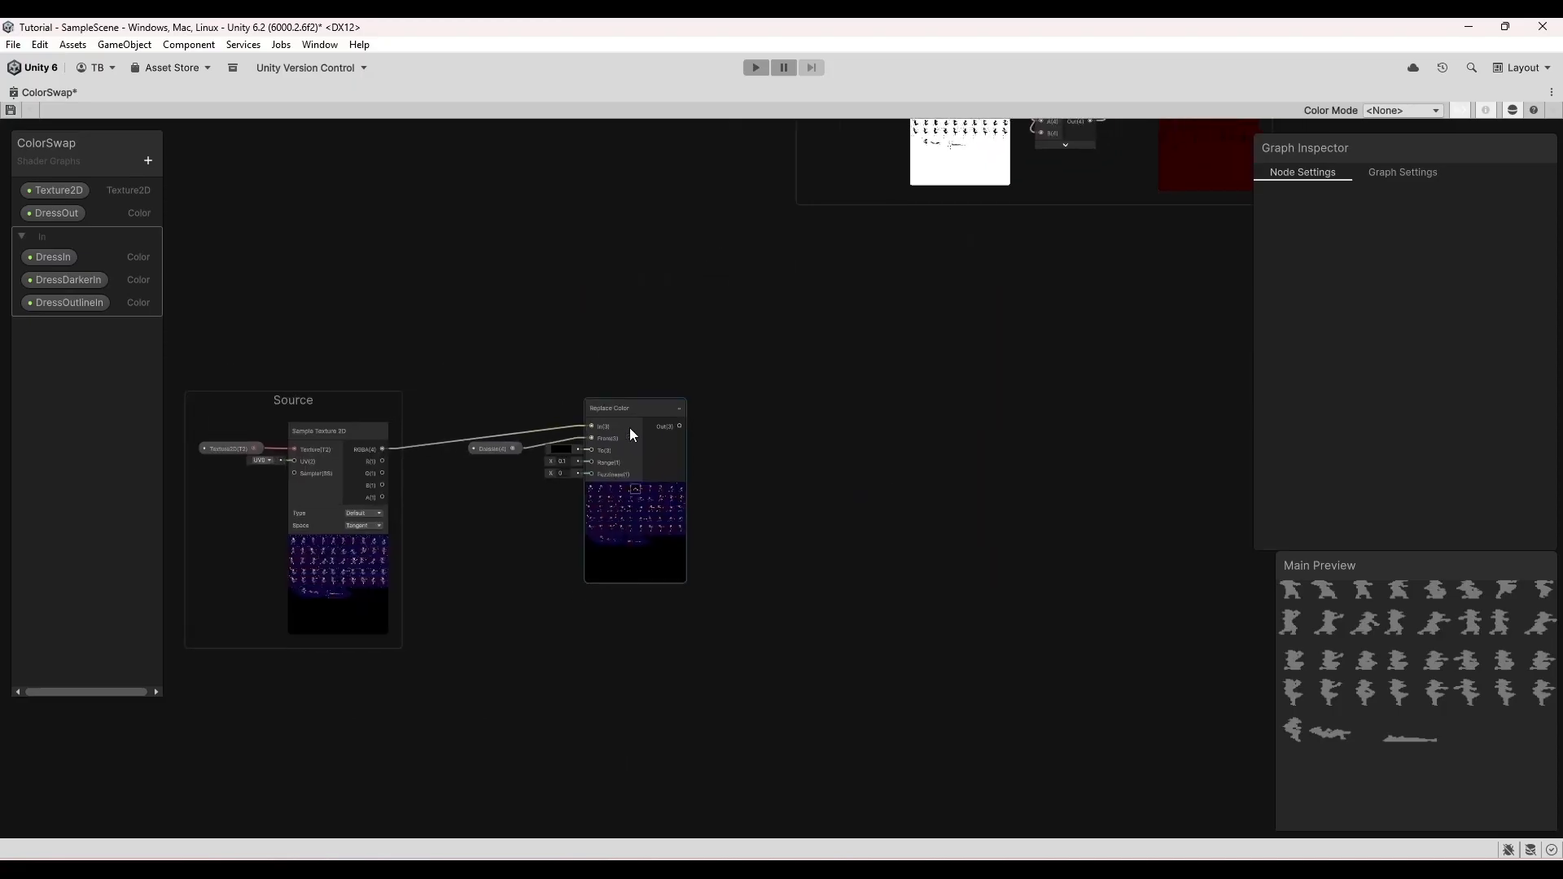
pyautogui.moveTo(675, 426); pyautogui.dragTo(835, 434)
pyautogui.write('re')
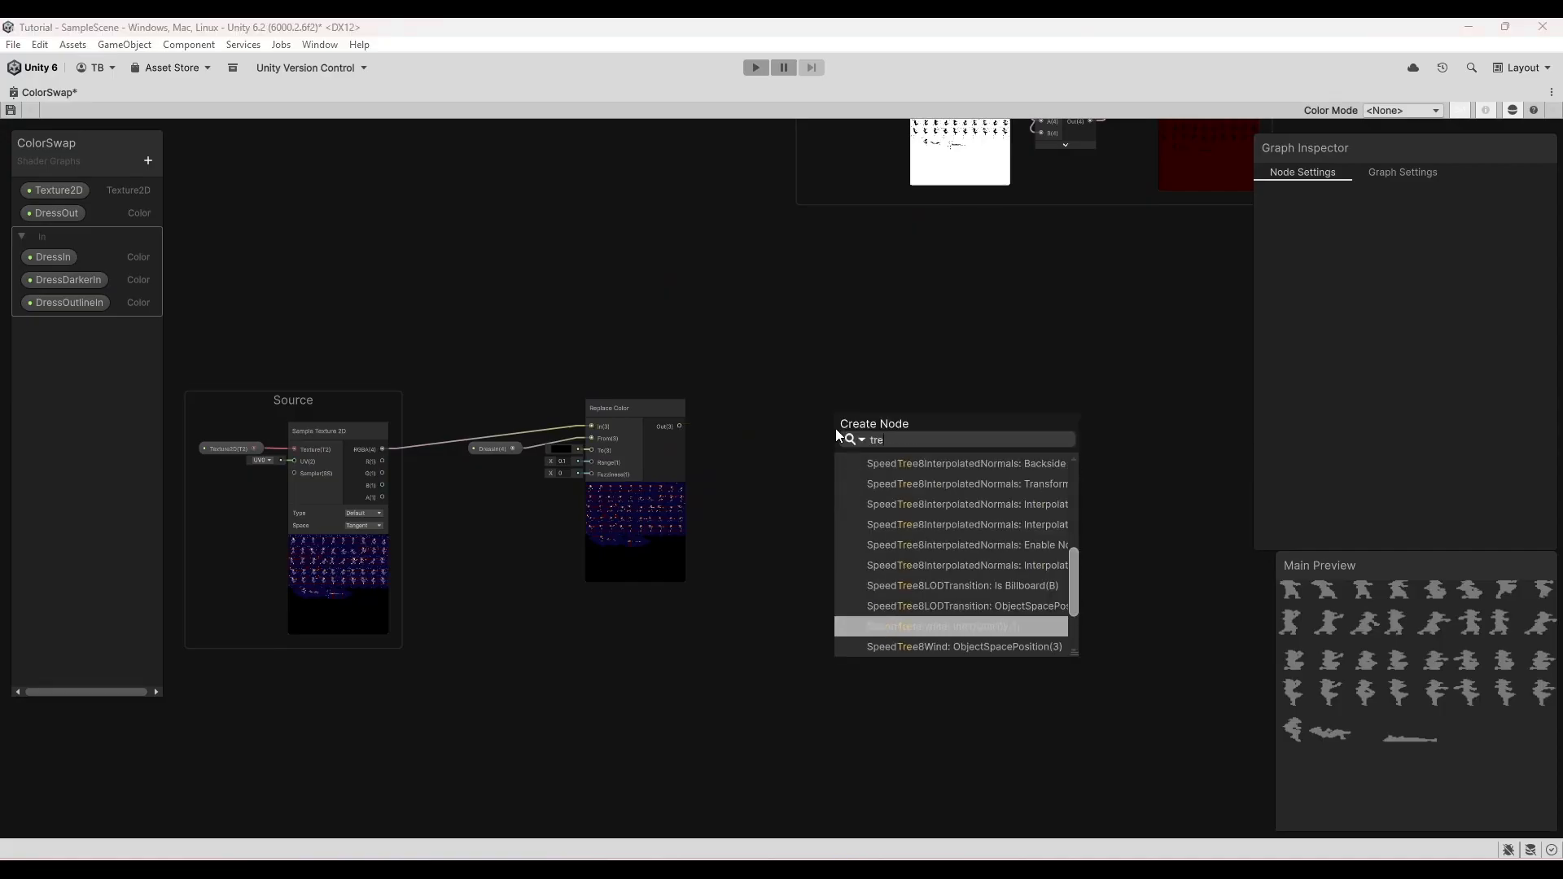
pyautogui.write('place')
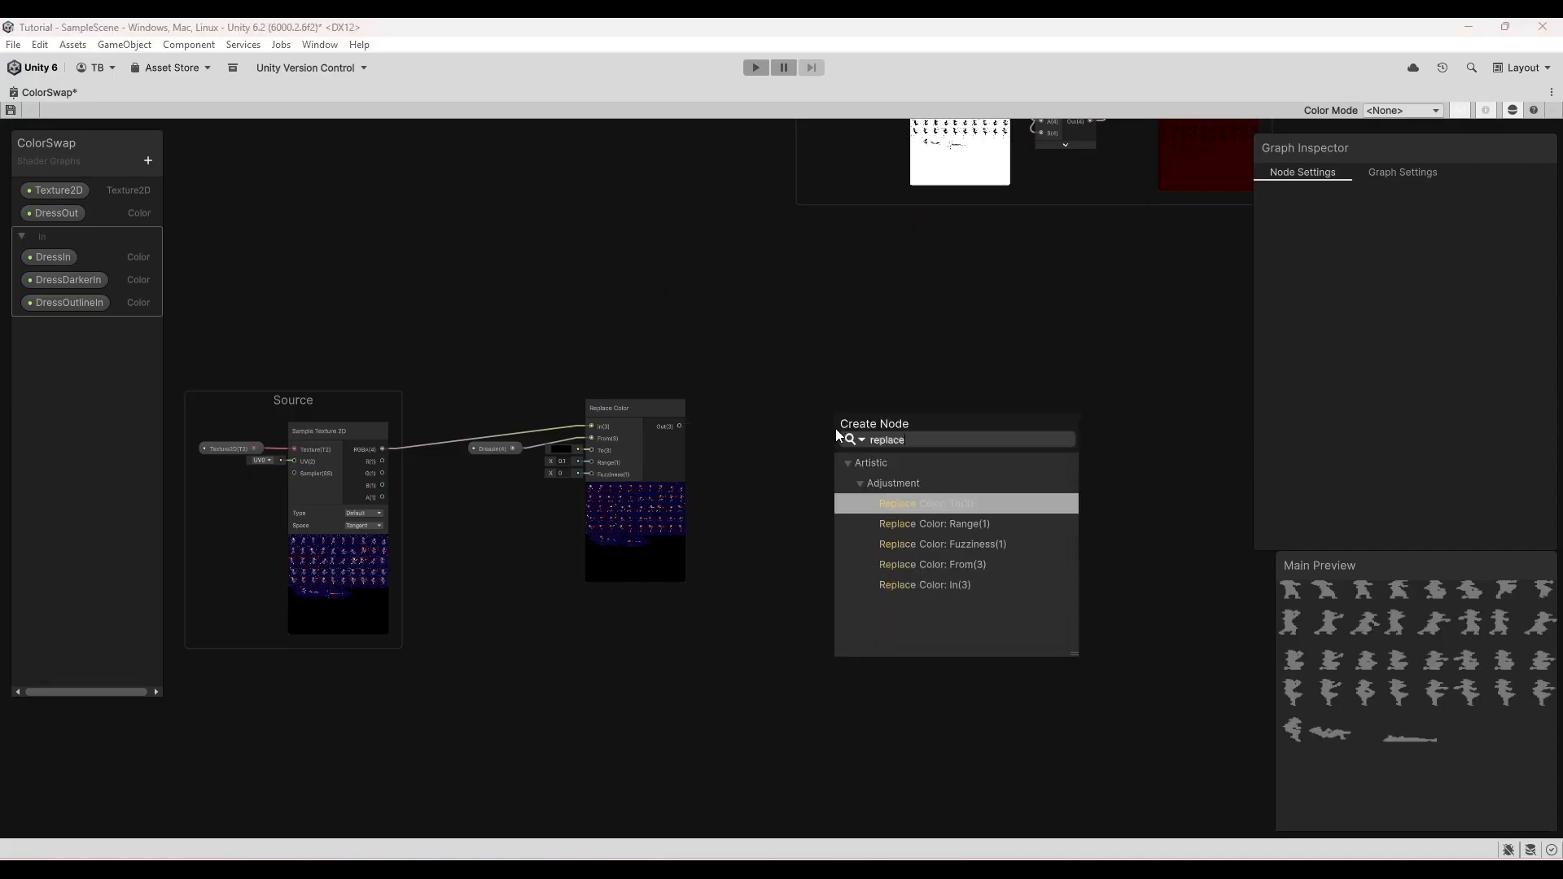
pyautogui.click(955, 583)
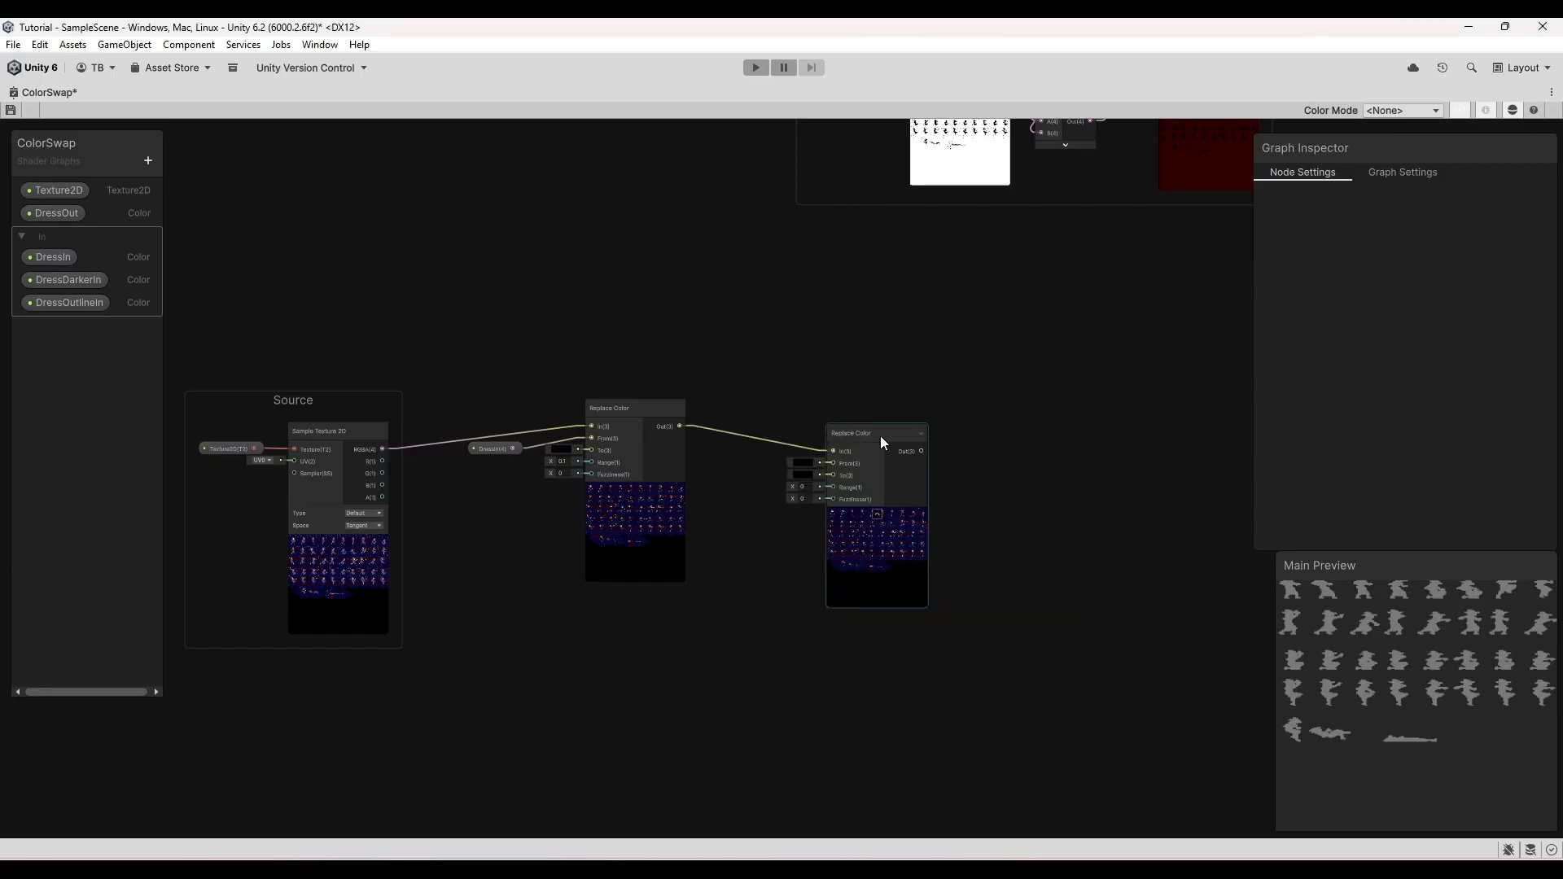
pyautogui.moveTo(881, 436); pyautogui.dragTo(912, 403)
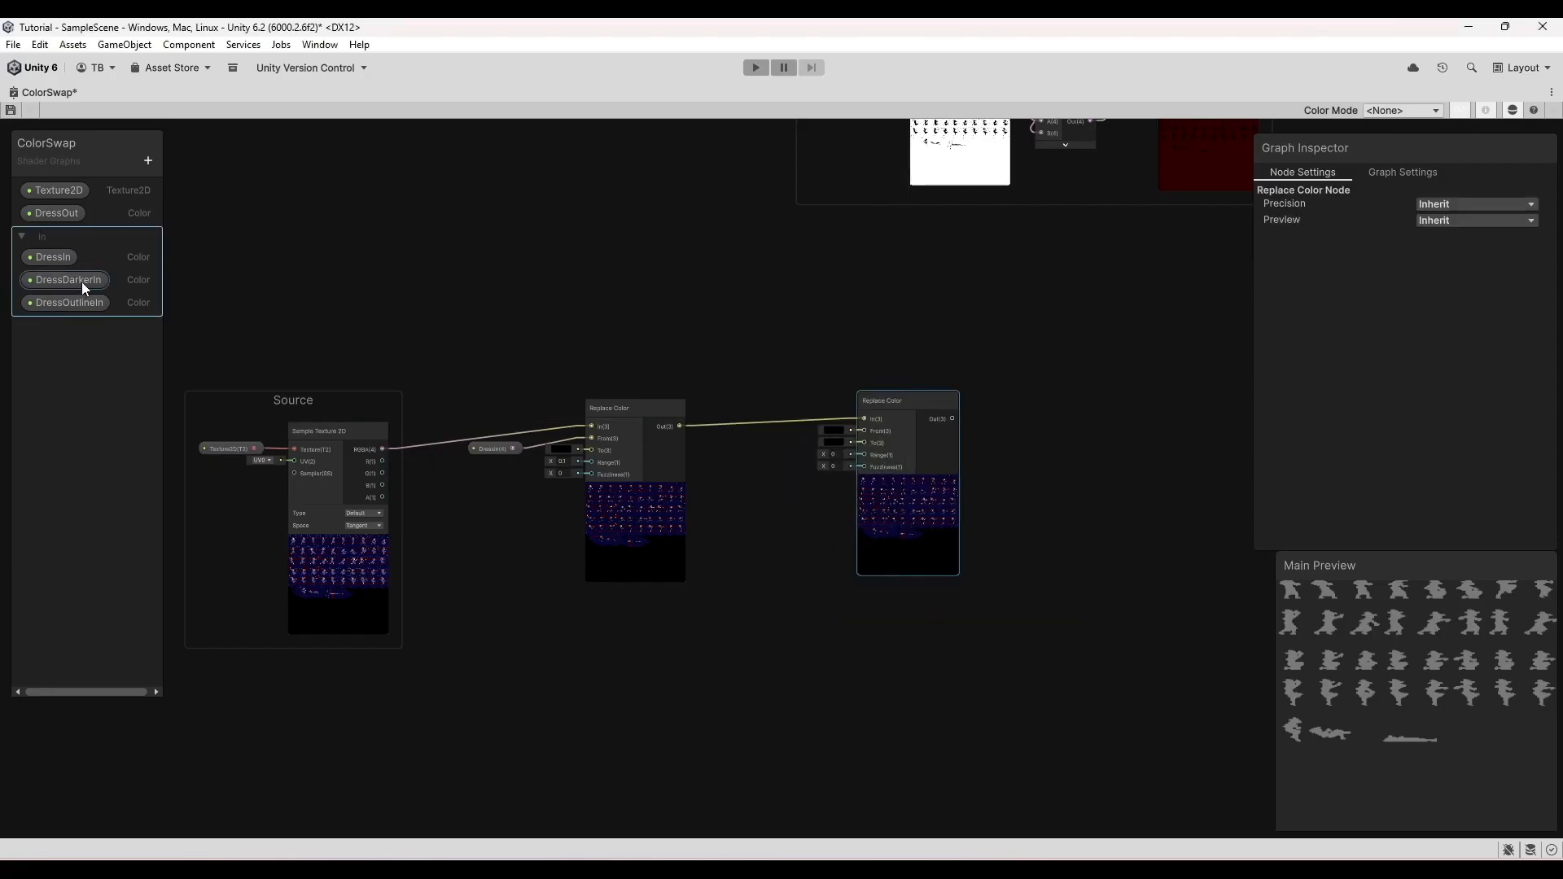
# - Feed DressDarkerIn into the second chained Replace Color's From input and set its Range to 0.1
pyautogui.moveTo(81, 282); pyautogui.dragTo(861, 430)
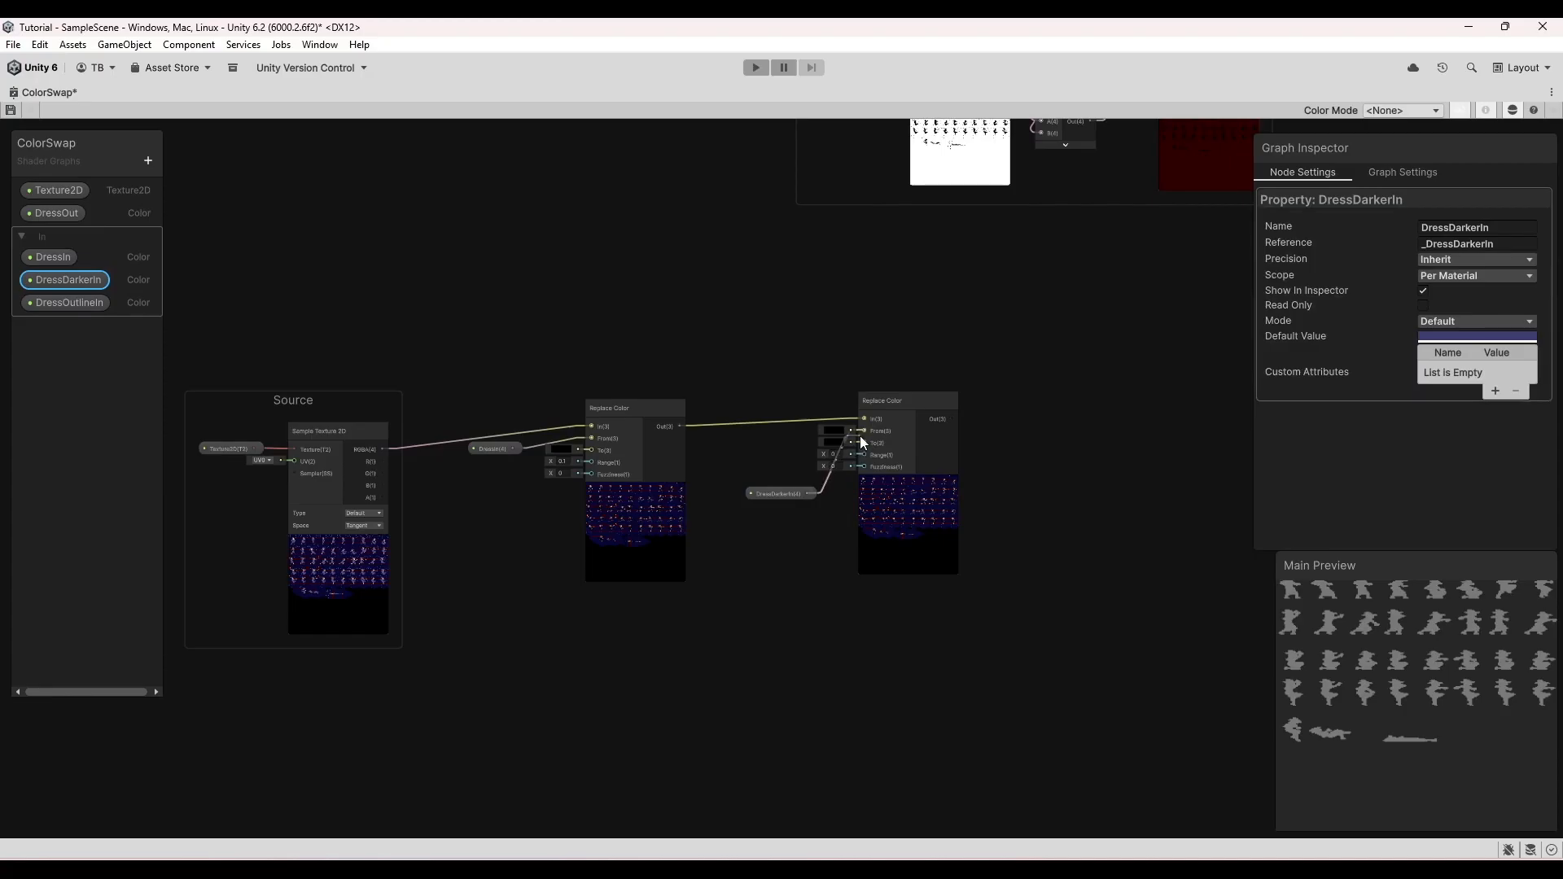
pyautogui.moveTo(804, 496); pyautogui.dragTo(784, 447)
pyautogui.click(832, 454)
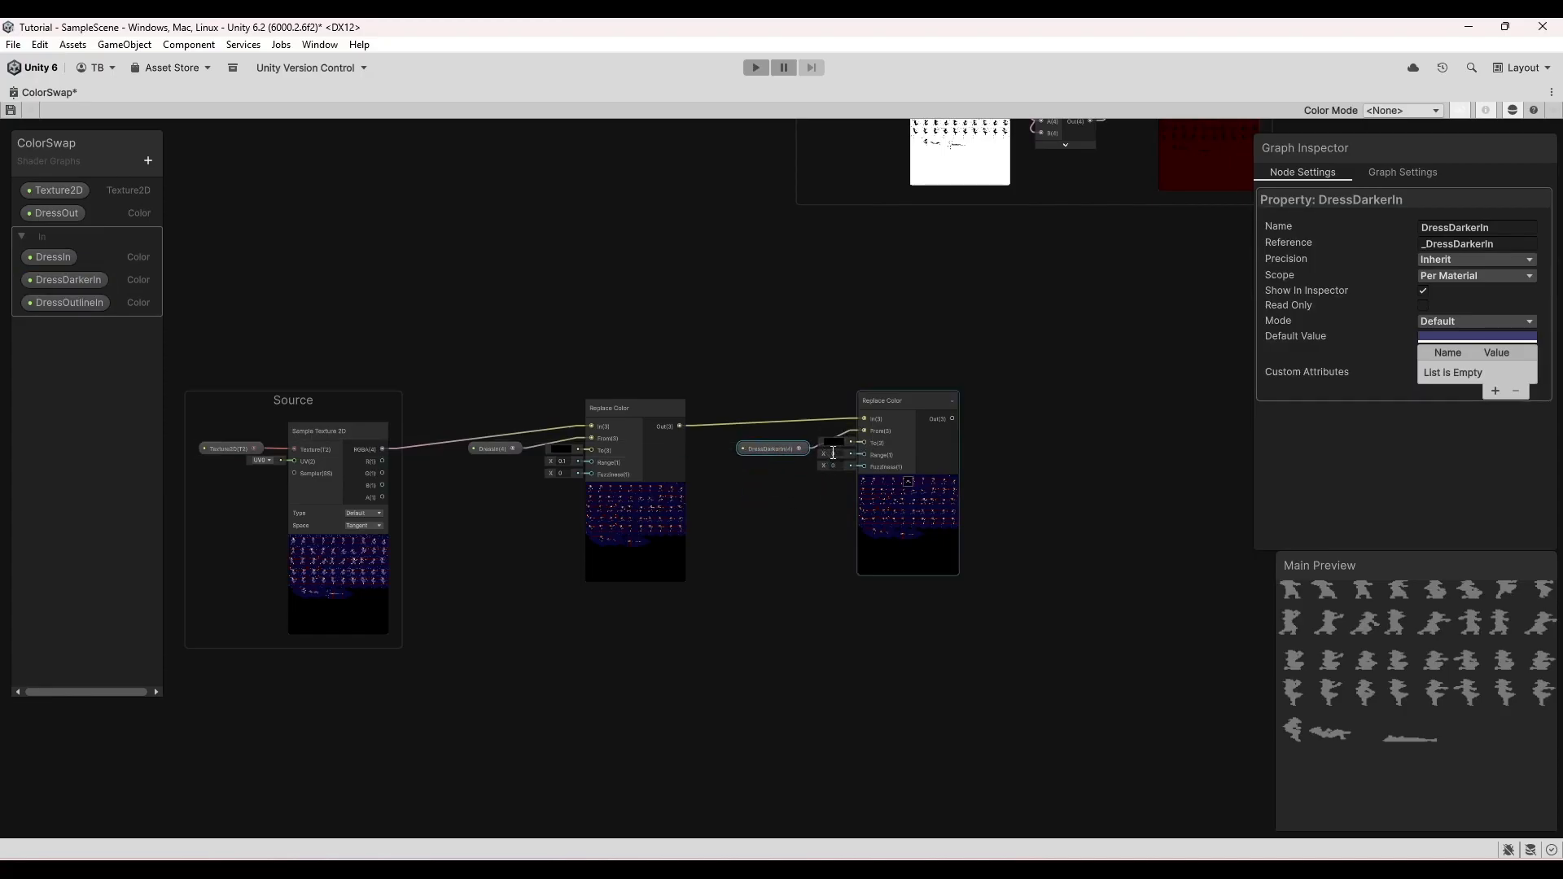
pyautogui.write('0.1')
pyautogui.click(770, 635)
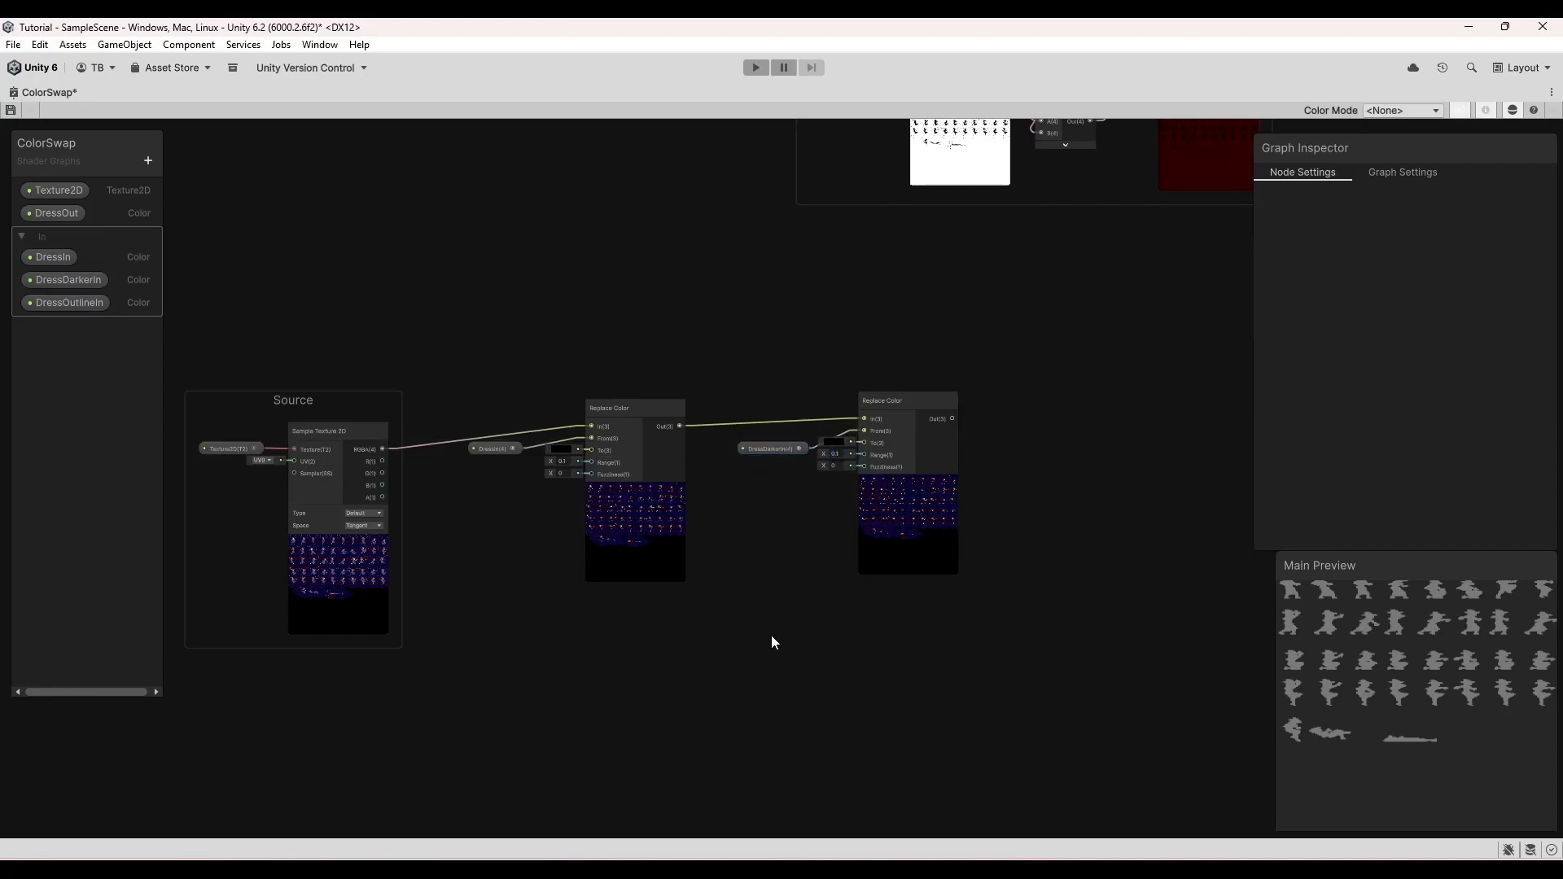
# - Chain a third Replace Color node to the output of the DressDarkerIn Replace Color
pyautogui.moveTo(882, 435); pyautogui.dragTo(706, 439, button='middle')
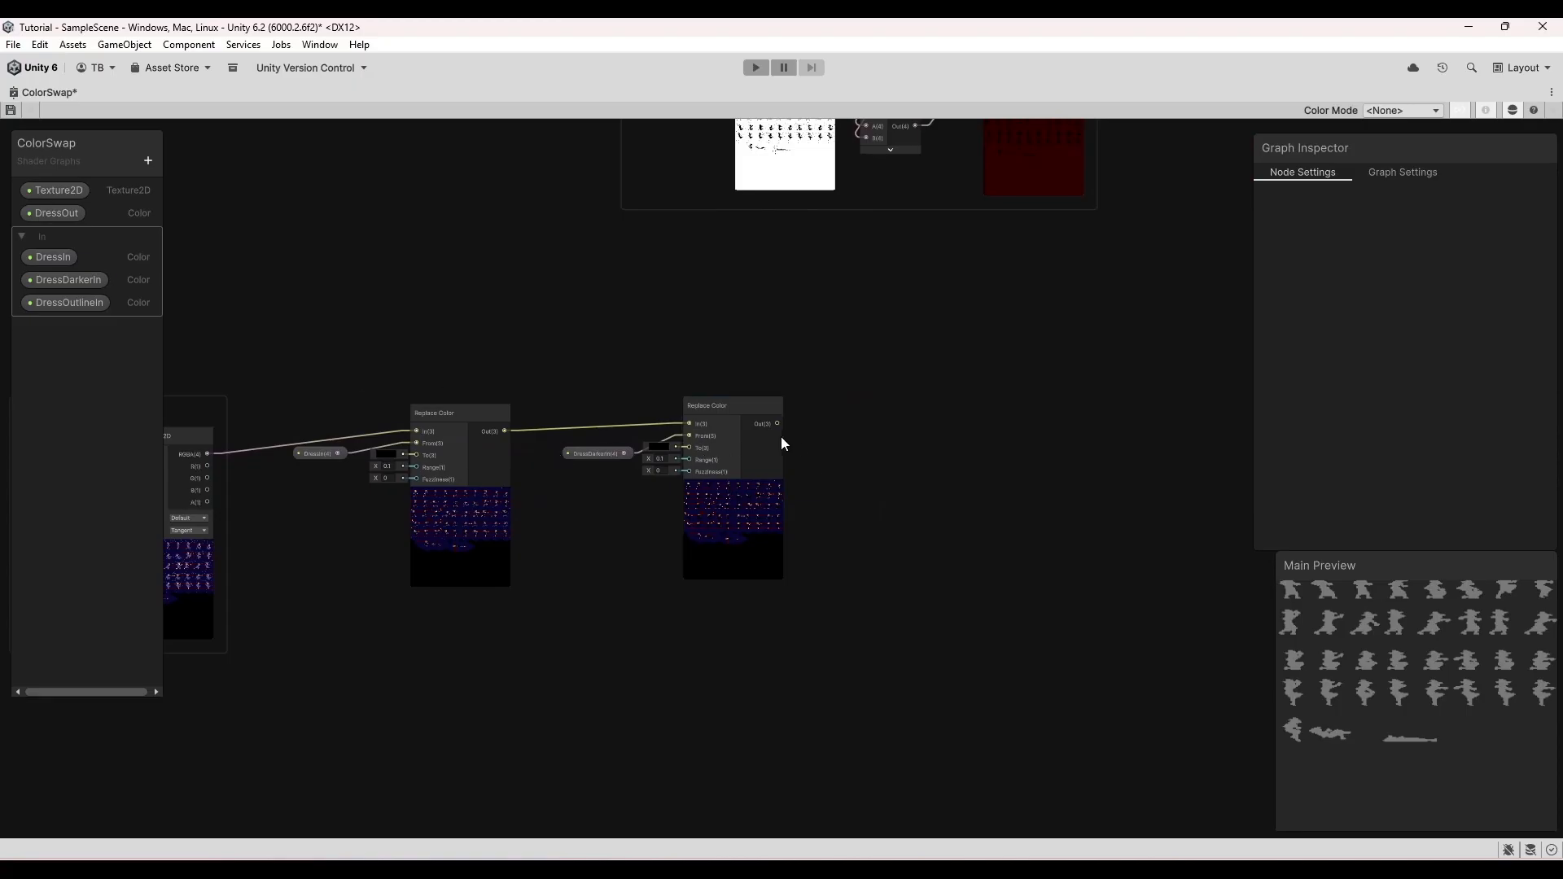
pyautogui.press('space')
pyautogui.write('place')
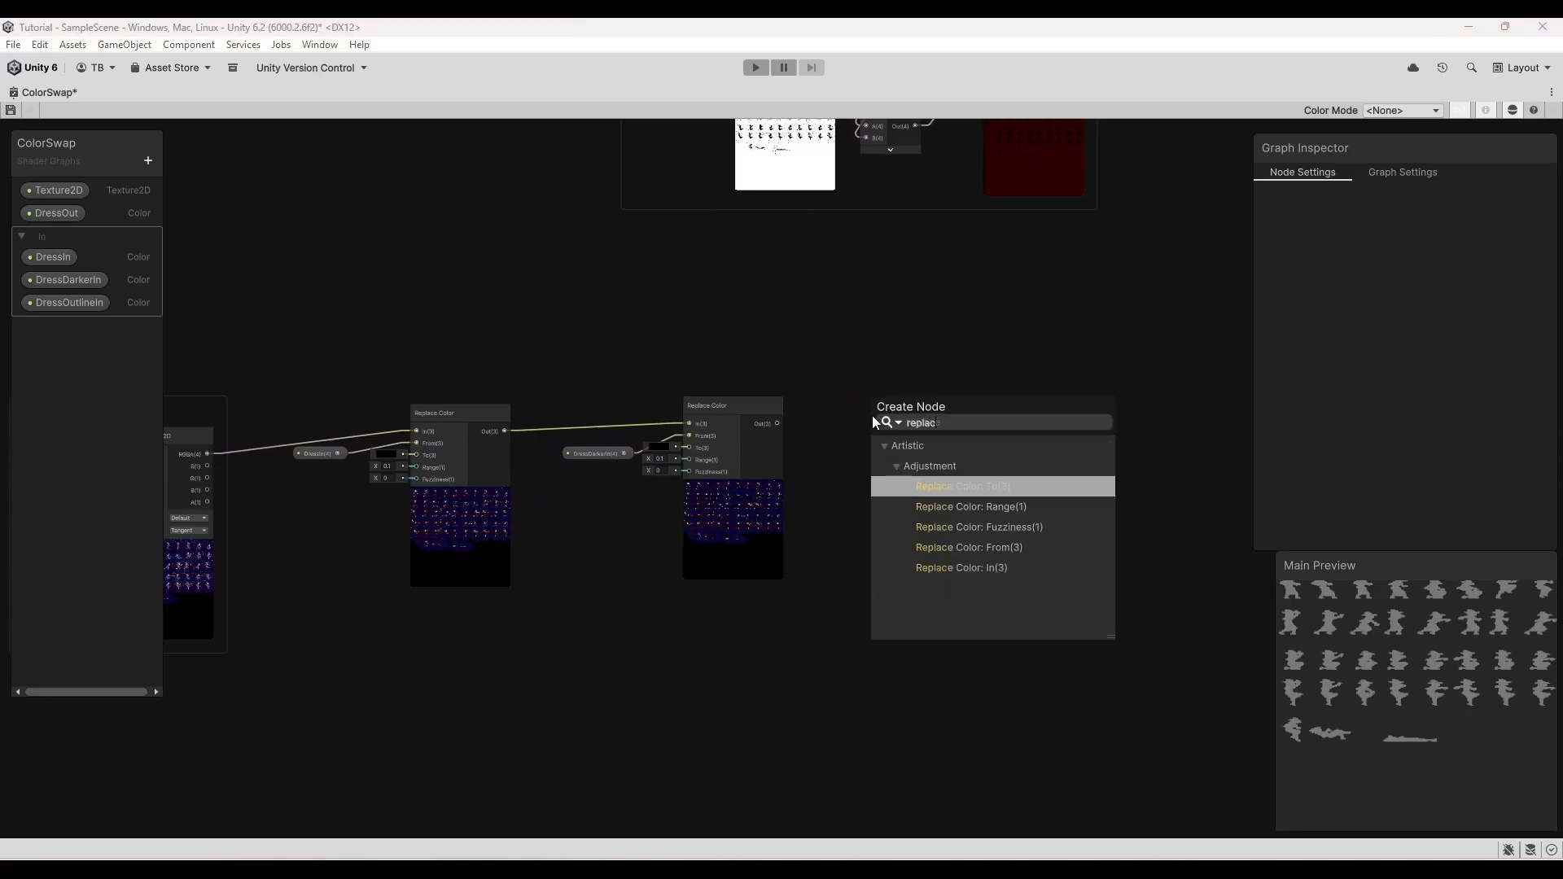
pyautogui.click(994, 568)
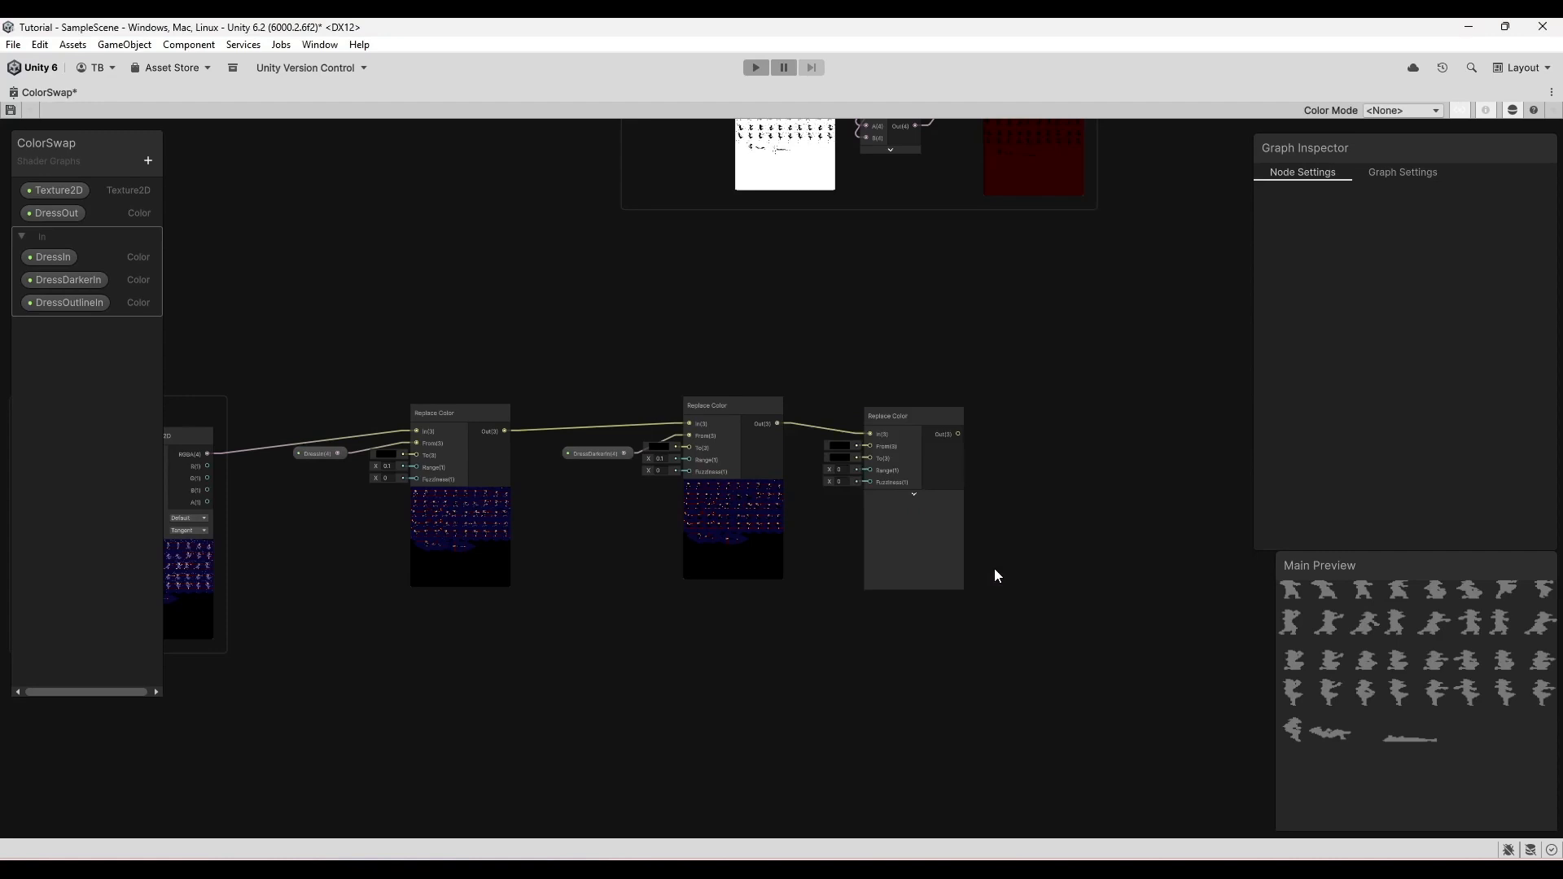
# - Feed DressOutlineIn into the third chained Replace Color's From input, set its Range to 0.1, and align both nodes with the chain
pyautogui.moveTo(66, 308); pyautogui.dragTo(596, 534)
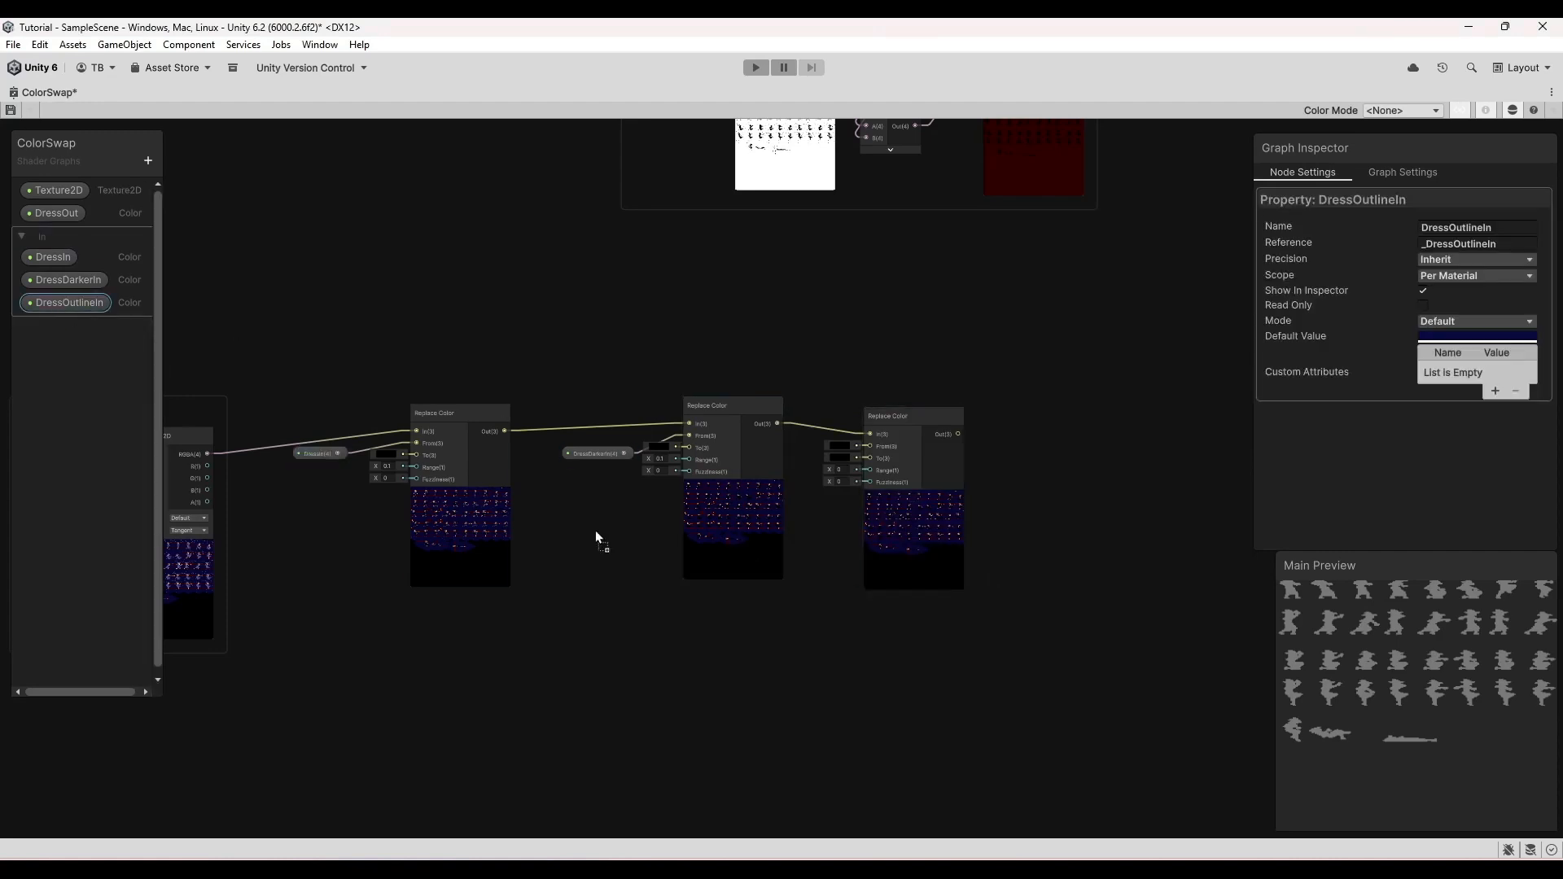
pyautogui.moveTo(821, 577); pyautogui.dragTo(866, 449)
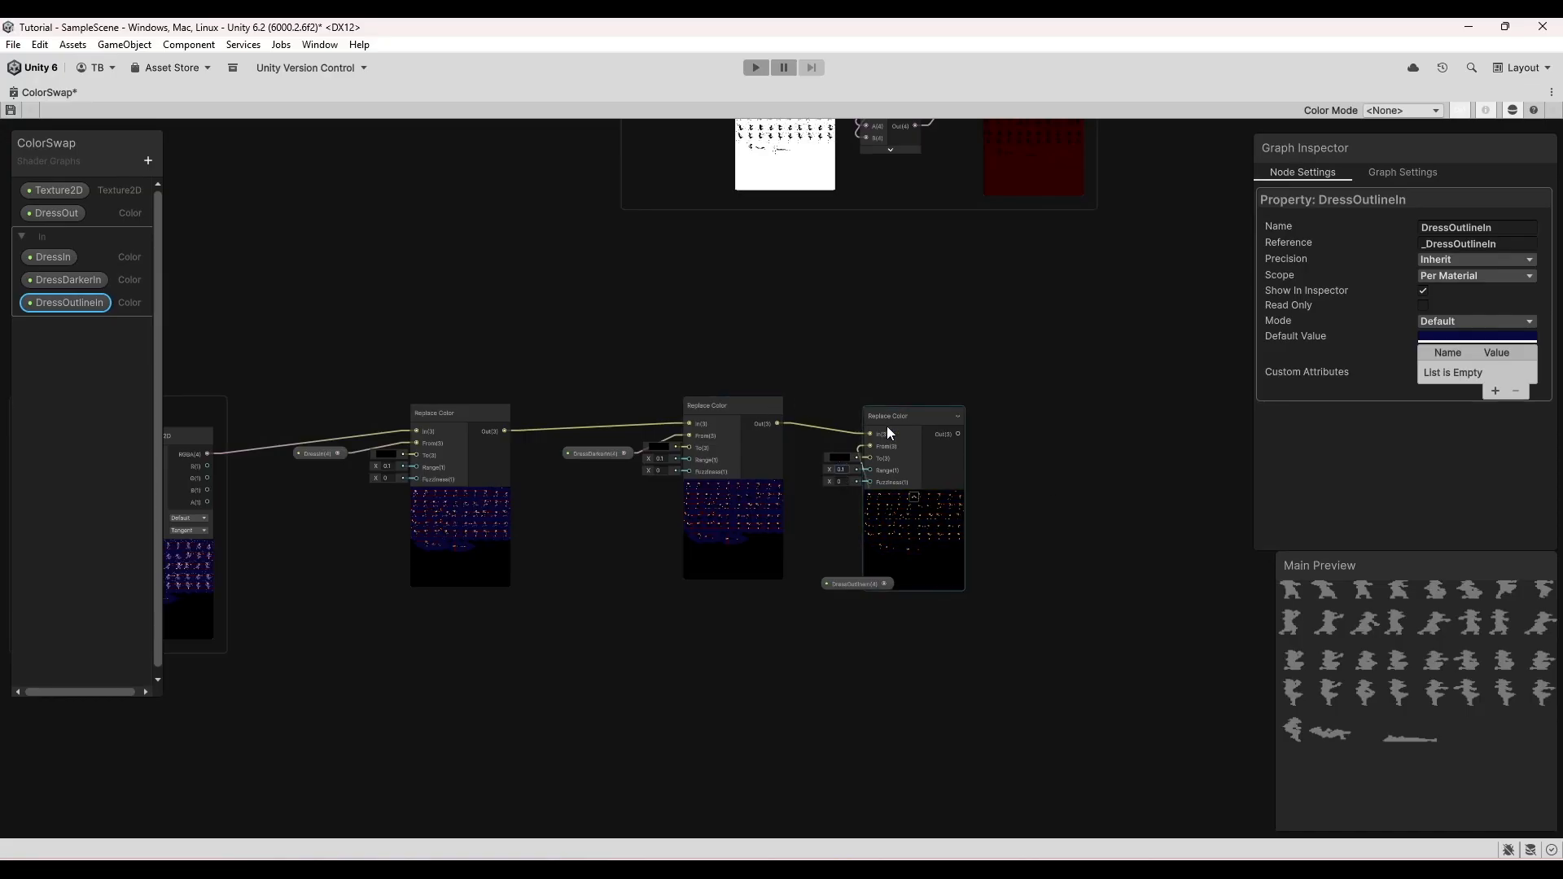
pyautogui.moveTo(887, 425); pyautogui.dragTo(947, 408)
pyautogui.moveTo(863, 579); pyautogui.dragTo(858, 438)
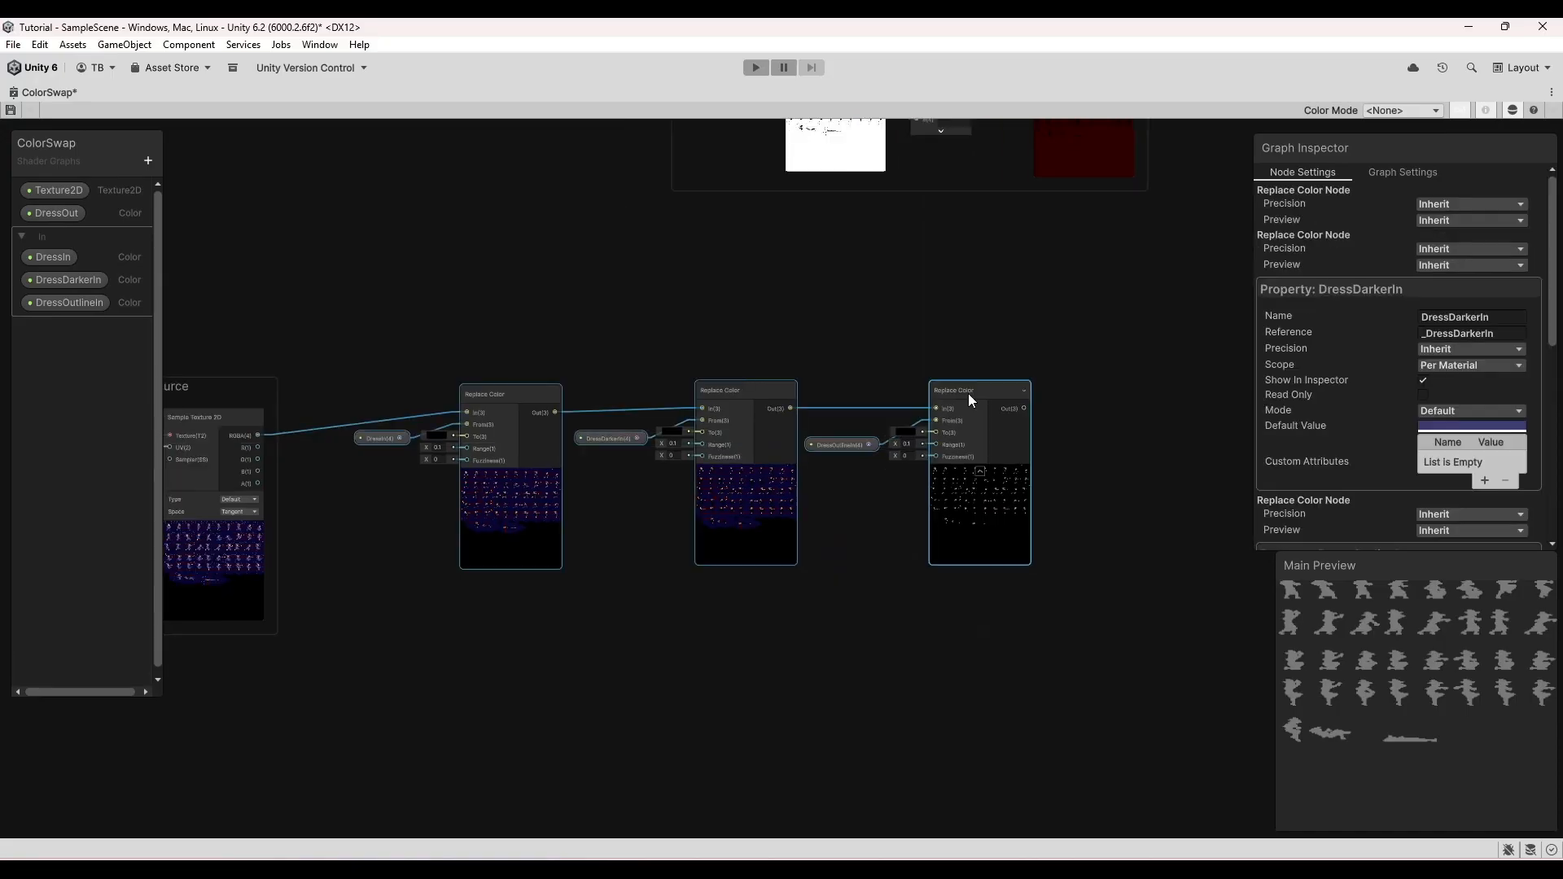
# - Group the three chained Replace Color nodes with their color properties and title the group Resetting Pipeline
pyautogui.rightClick(969, 393)
pyautogui.click(1054, 639)
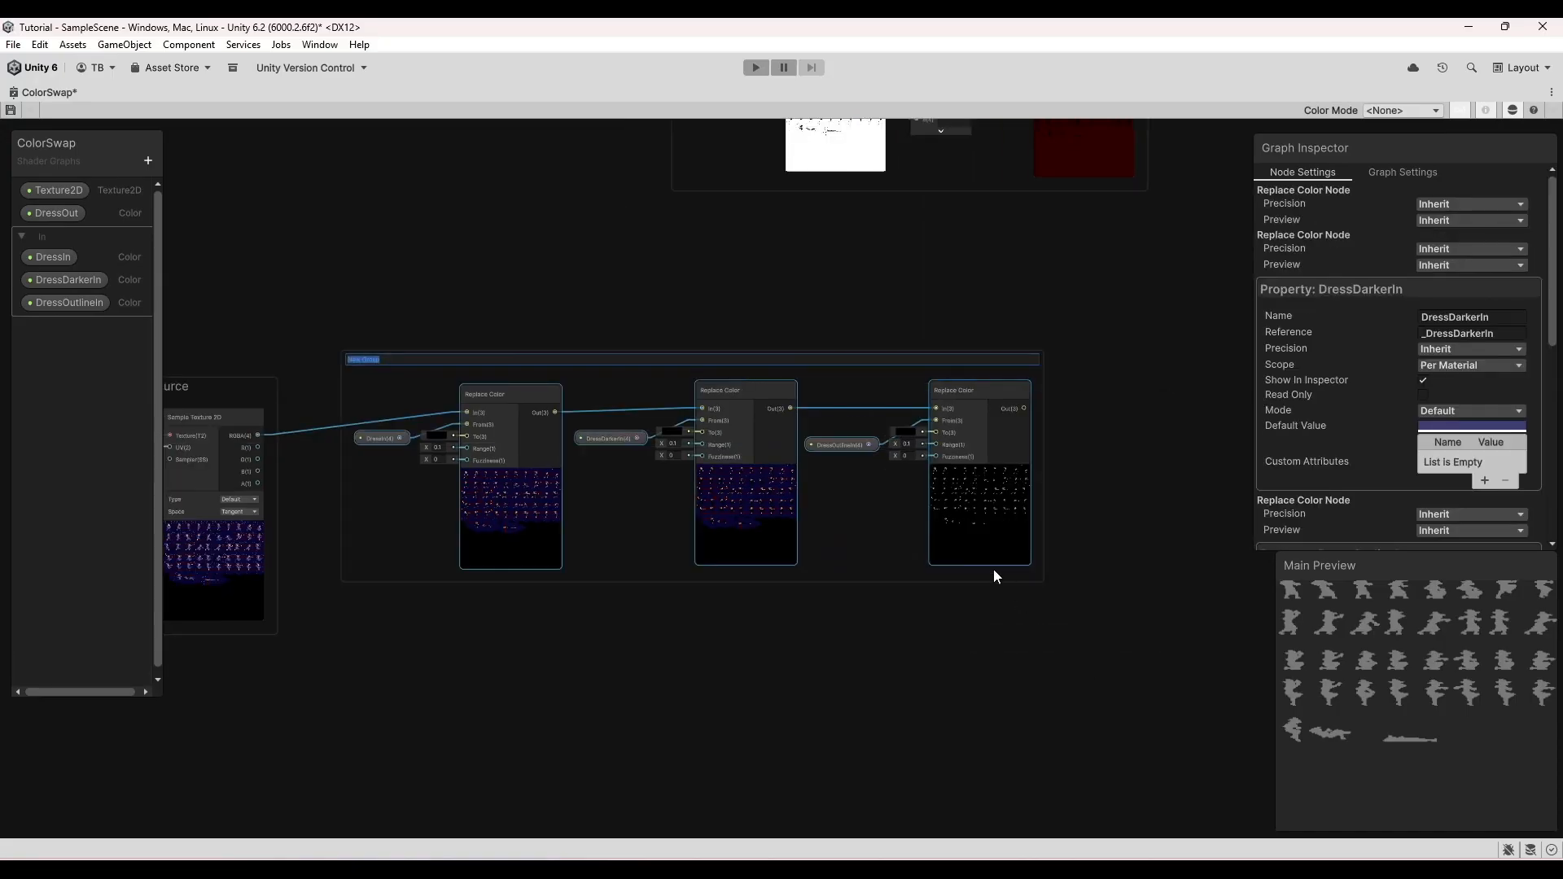
pyautogui.write('Resett')
pyautogui.write('ing')
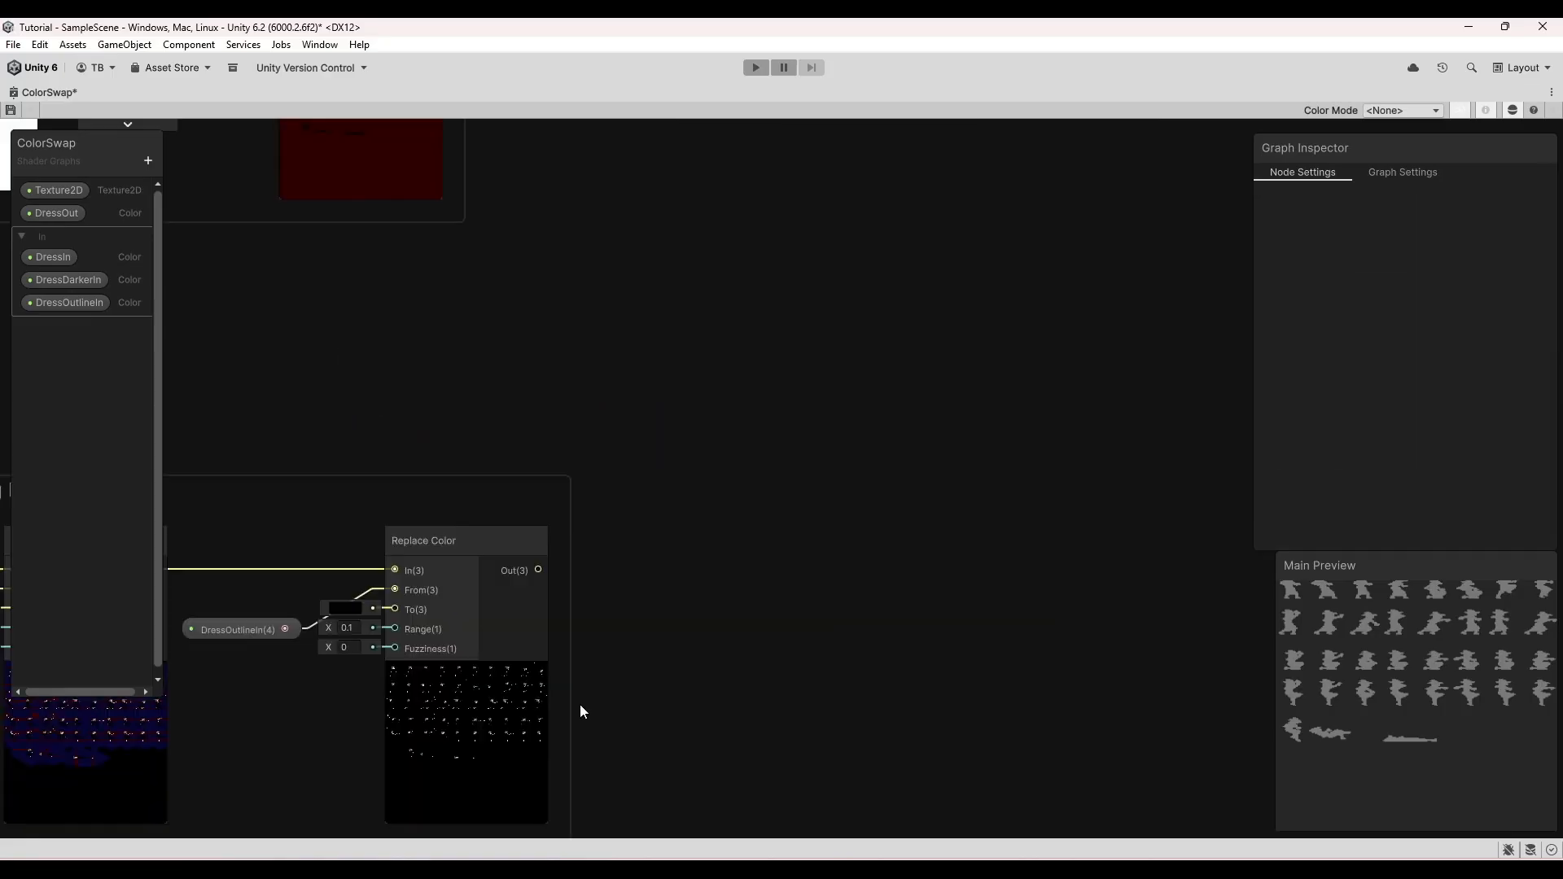
# - Examine the preview of the last Resetting Pipeline node and compare it with the recolored dress, darker-dress and outline previews
pyautogui.scroll(6, 580, 705)
pyautogui.moveTo(520, 701); pyautogui.dragTo(921, 407, button='middle')
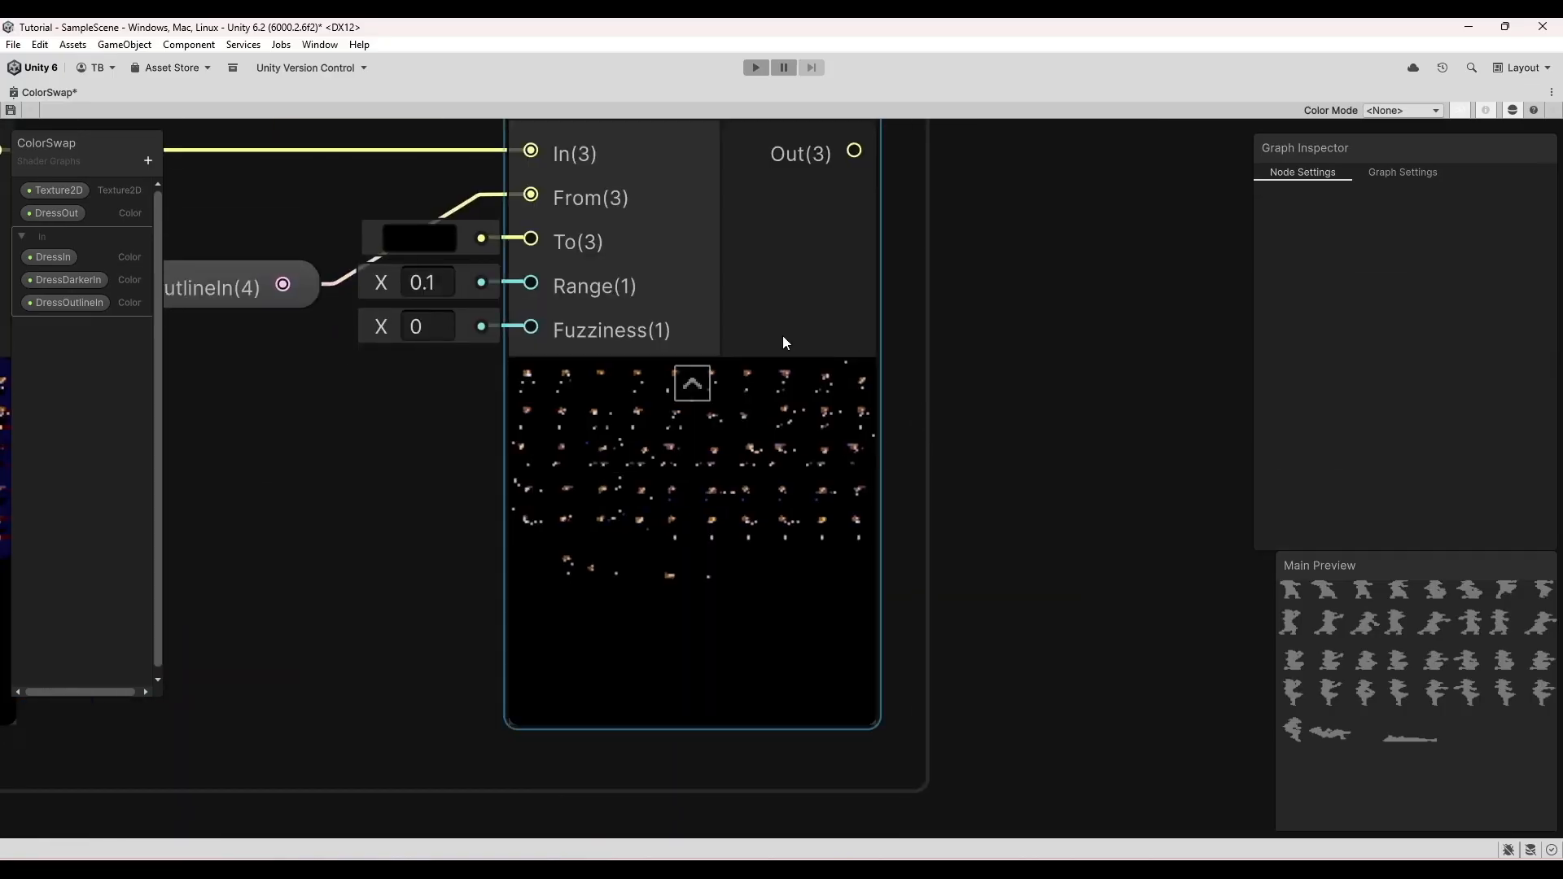
pyautogui.moveTo(783, 335); pyautogui.dragTo(1164, 639, button='middle')
pyautogui.moveTo(460, 466); pyautogui.dragTo(399, 372, button='middle')
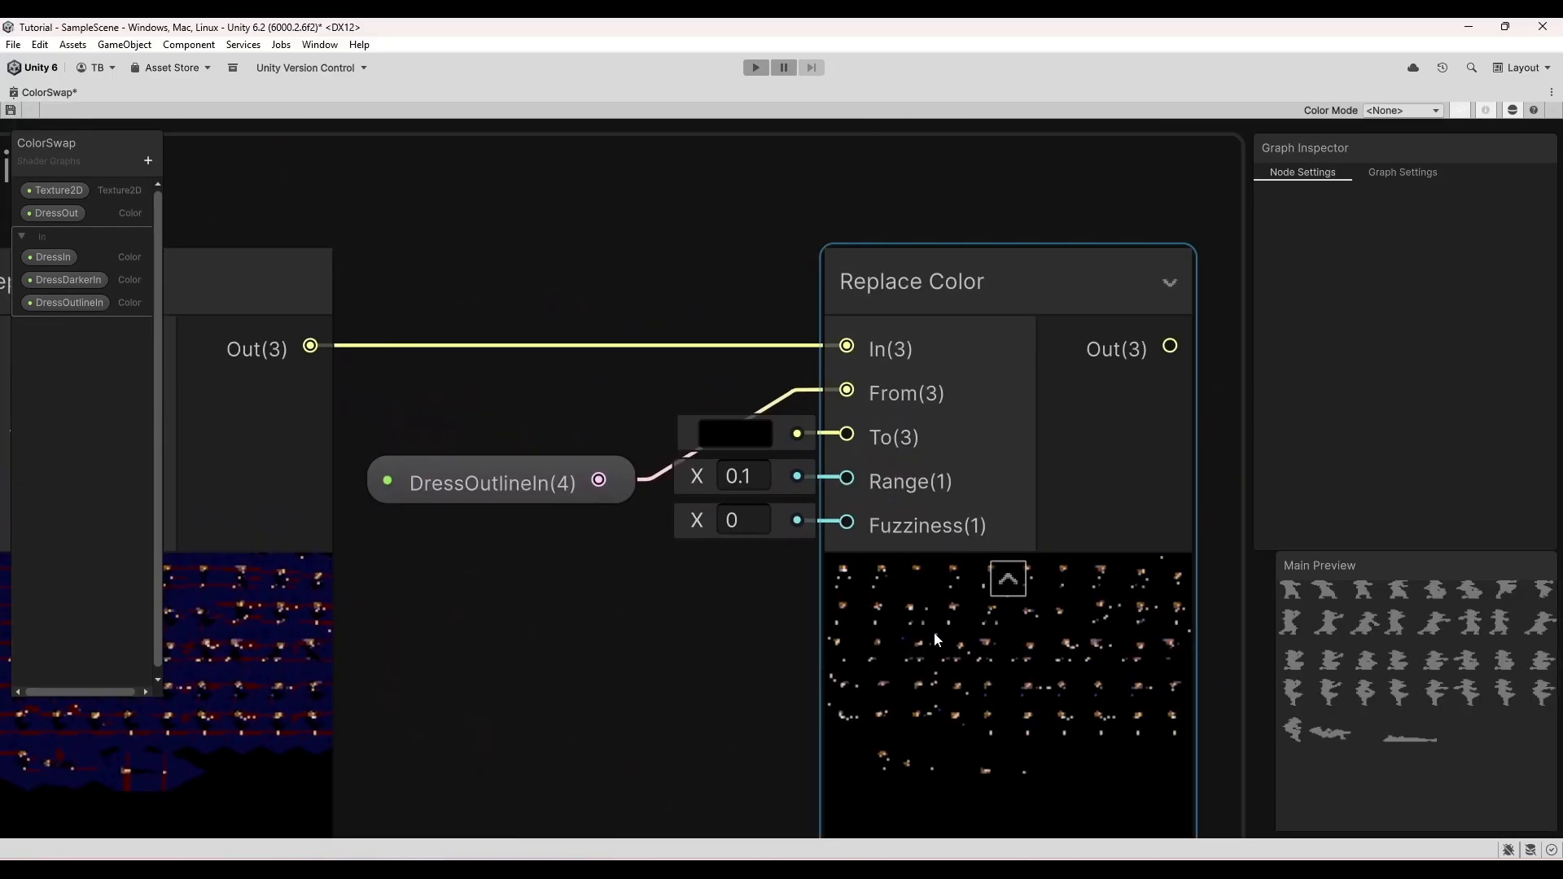
pyautogui.moveTo(935, 632); pyautogui.dragTo(579, 374, button='middle')
pyautogui.scroll(5, 682, 432)
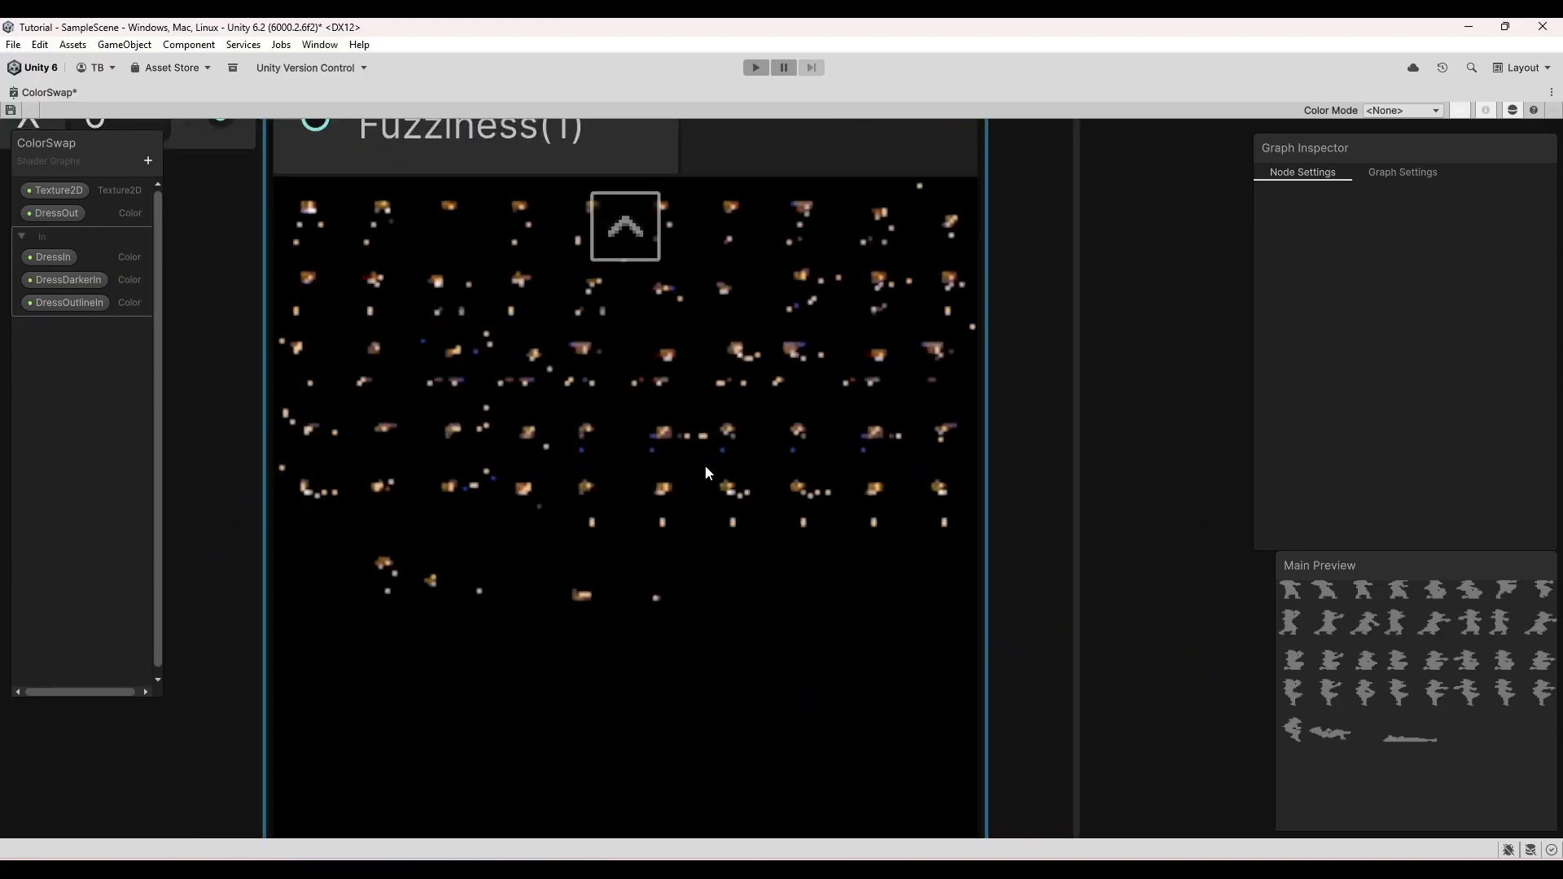
pyautogui.scroll(-3, 752, 416)
pyautogui.moveTo(767, 342); pyautogui.dragTo(623, 396, button='middle')
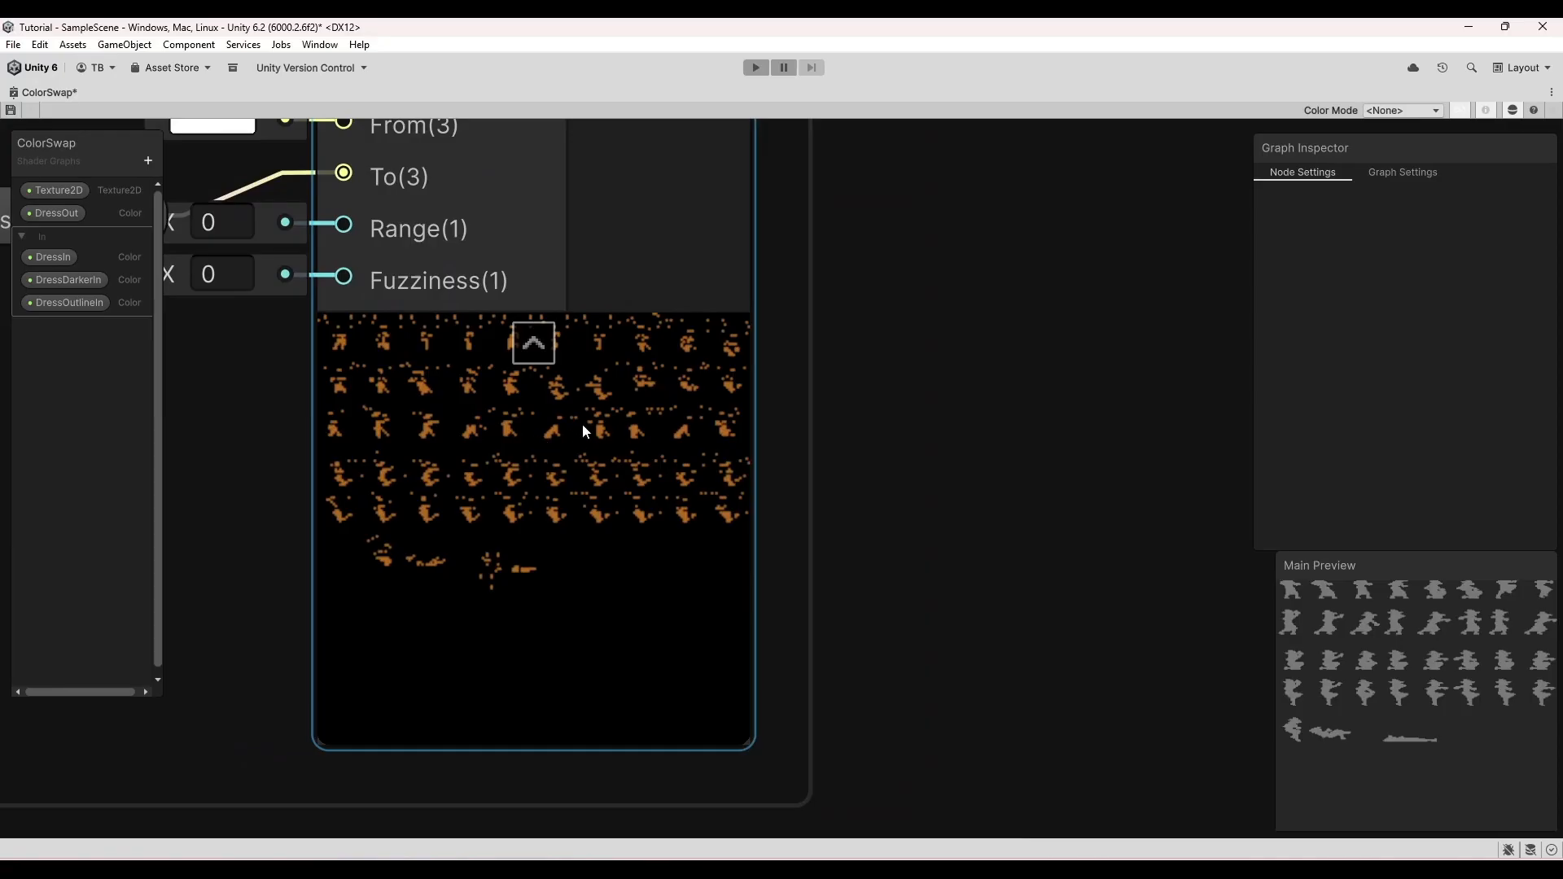
pyautogui.moveTo(794, 638); pyautogui.dragTo(663, 254, button='middle')
pyautogui.moveTo(899, 715); pyautogui.dragTo(757, 219, button='middle')
pyautogui.moveTo(875, 642); pyautogui.dragTo(976, 427, button='middle')
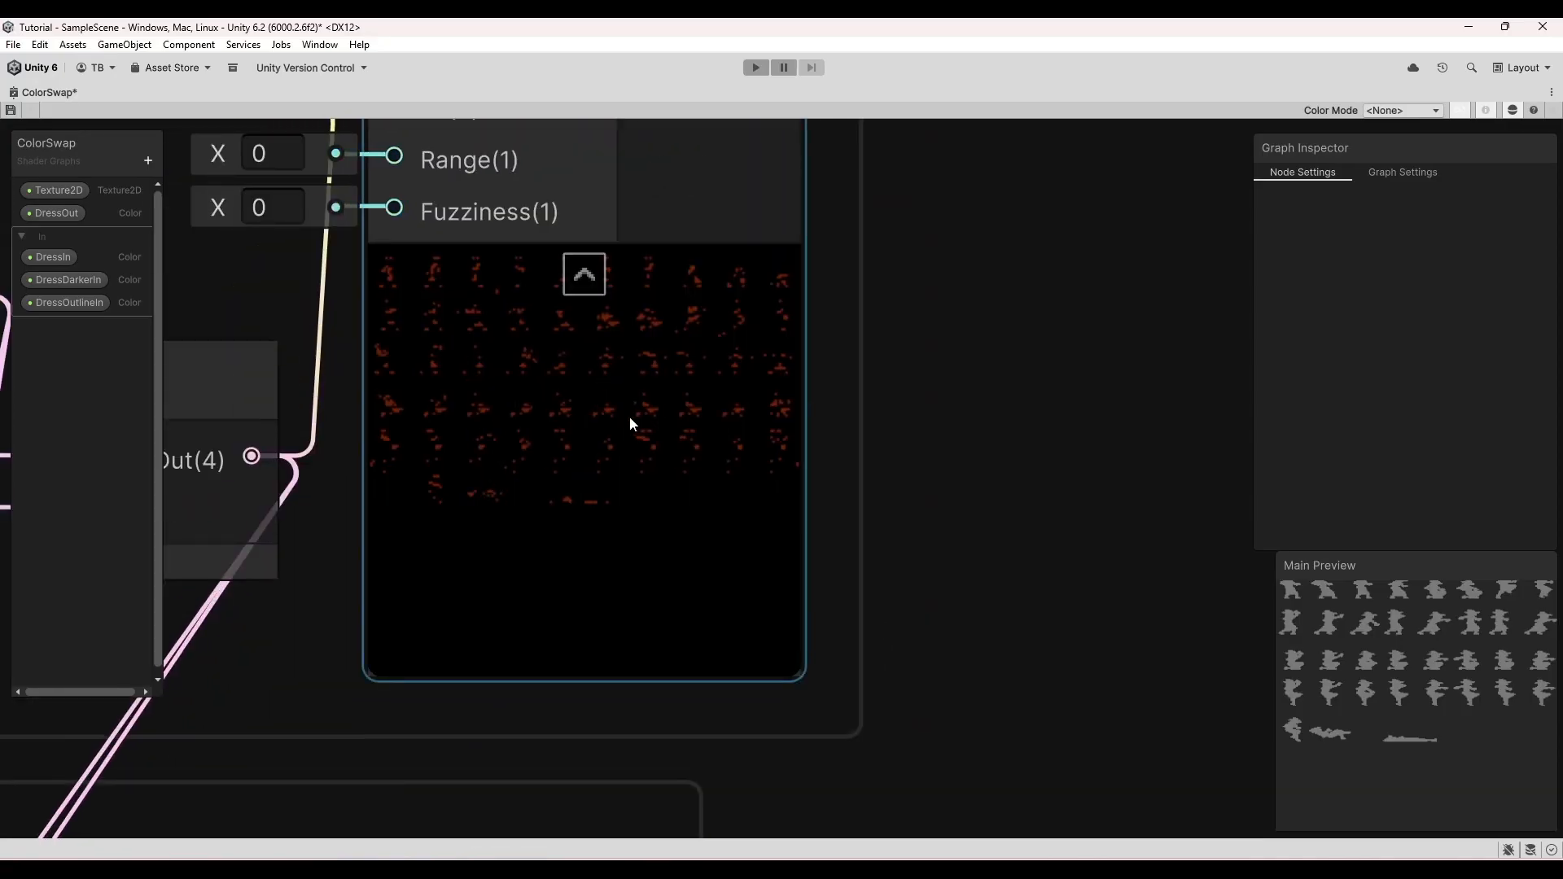
pyautogui.scroll(-8, 812, 530)
pyautogui.moveTo(918, 655); pyautogui.dragTo(641, 183, button='middle')
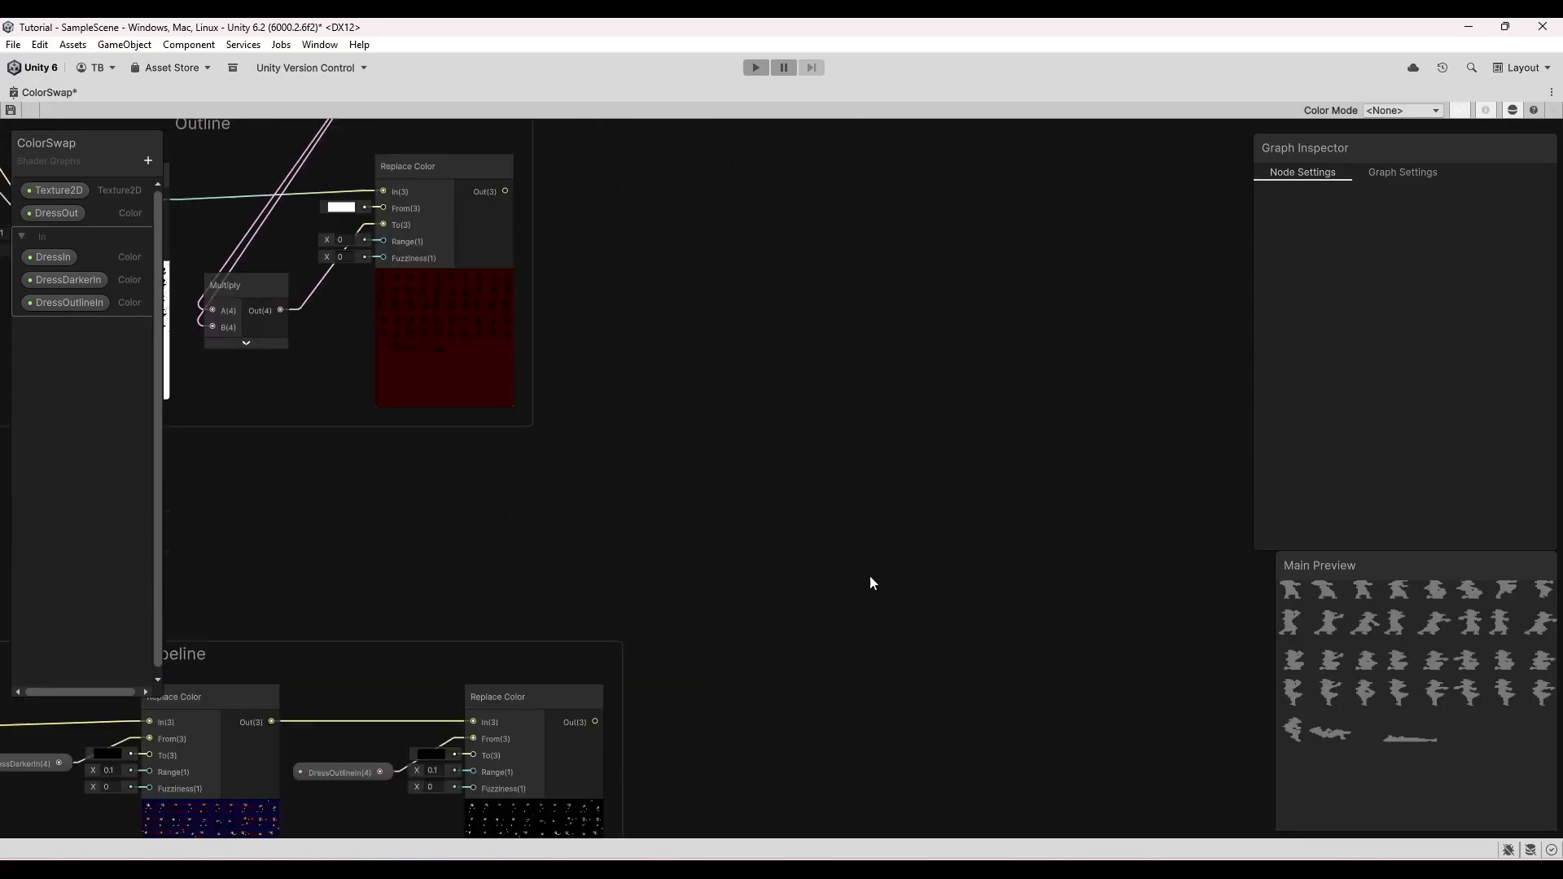
# - Add an Add node combining the Outline group's Replace Color output as A with the Resetting Pipeline output as B
pyautogui.moveTo(840, 626); pyautogui.dragTo(971, 463, button='middle')
pyautogui.moveTo(726, 557); pyautogui.dragTo(887, 217)
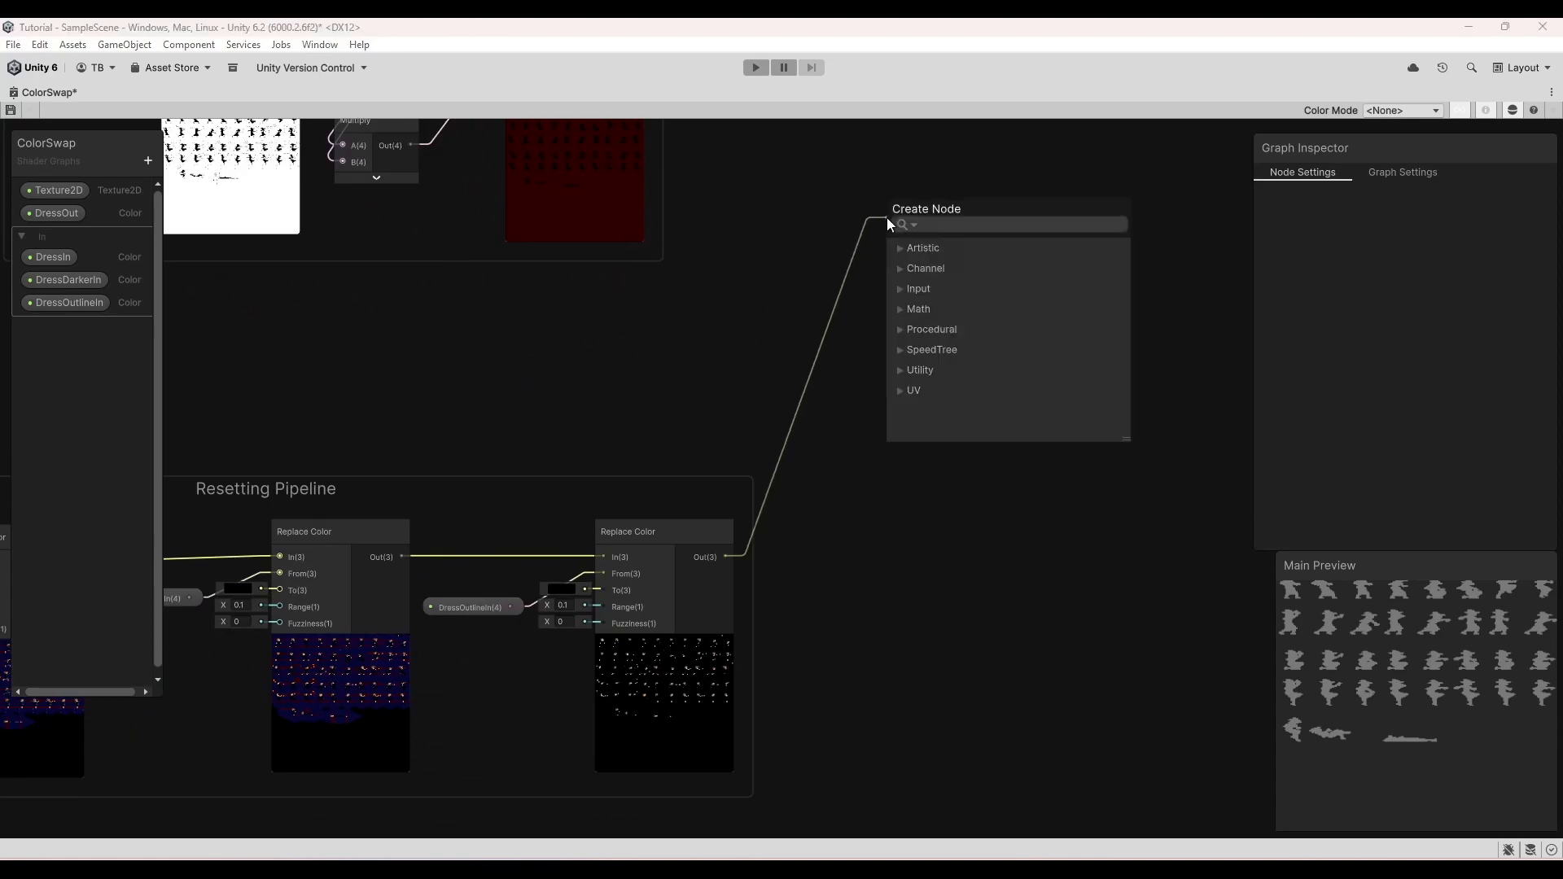
pyautogui.write('add')
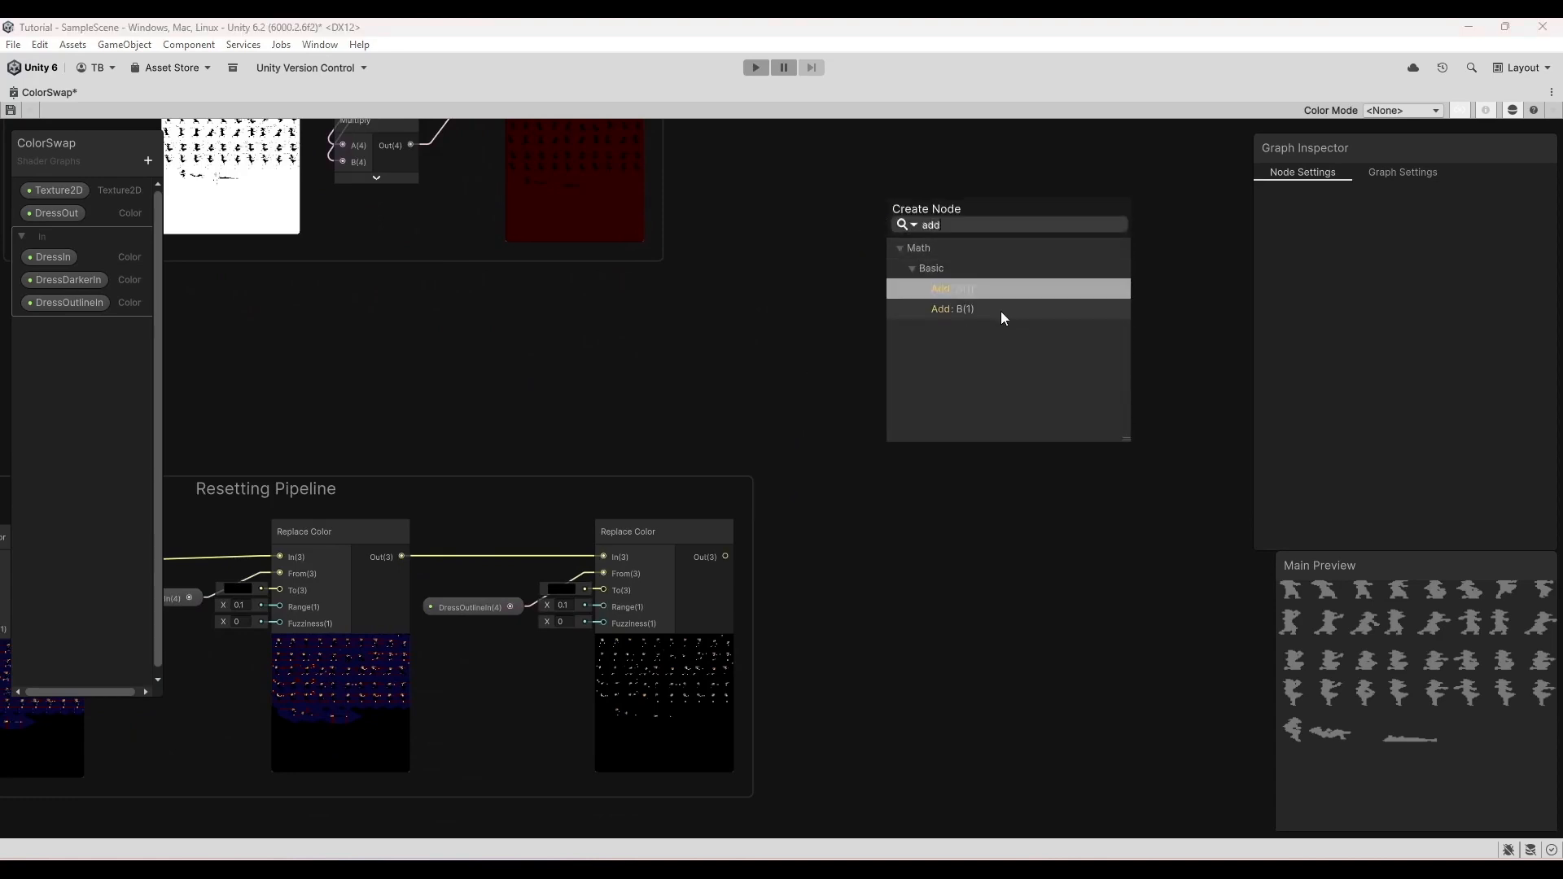
pyautogui.click(1001, 313)
pyautogui.moveTo(1092, 248); pyautogui.dragTo(982, 483, button='middle')
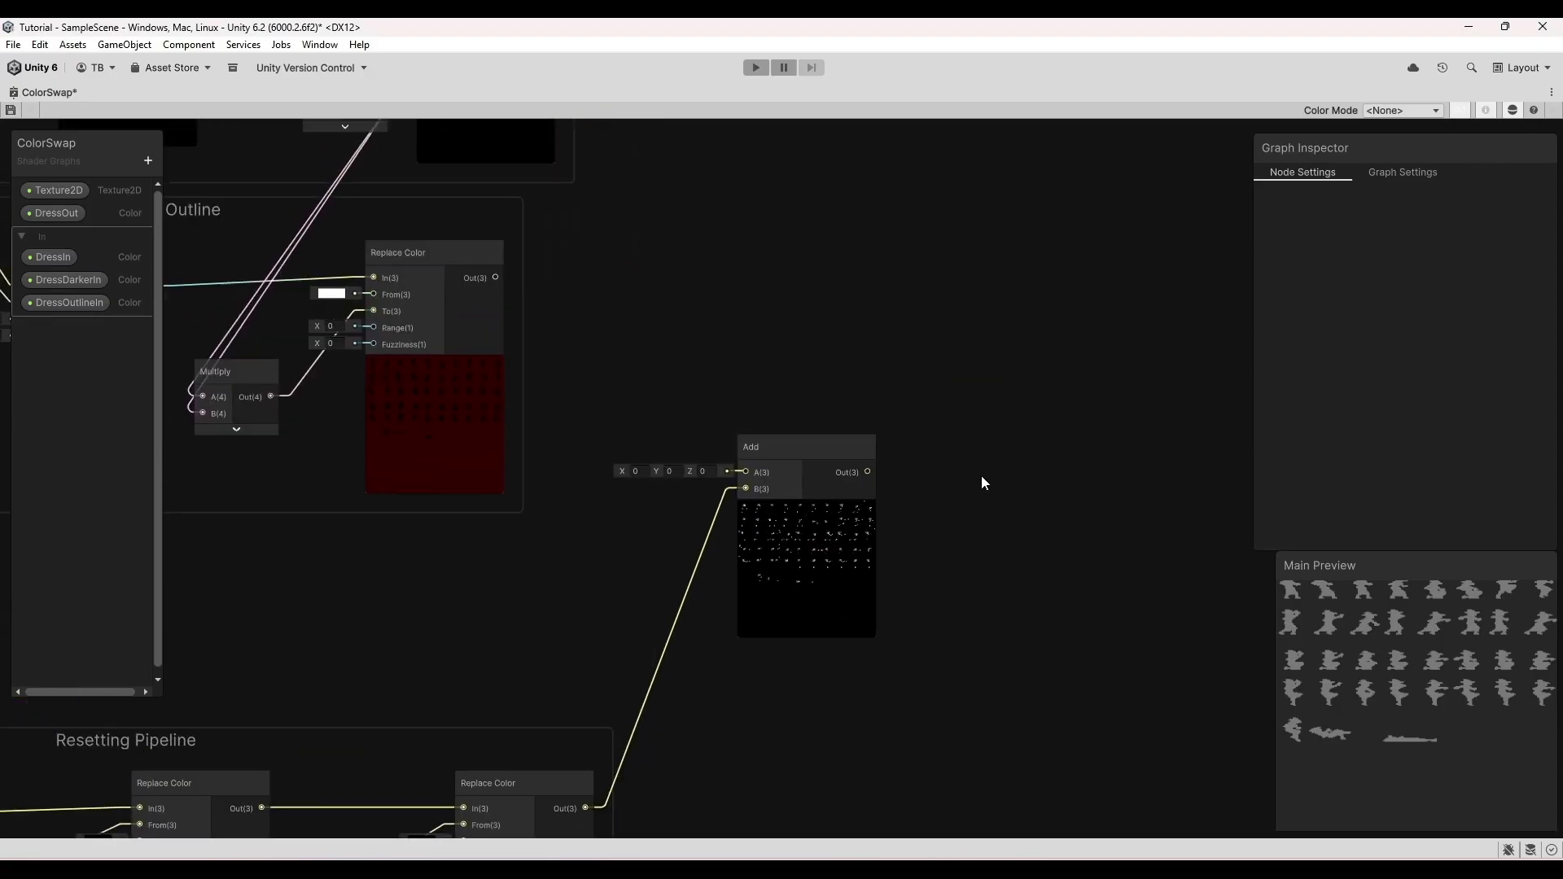
pyautogui.moveTo(495, 277); pyautogui.dragTo(744, 473)
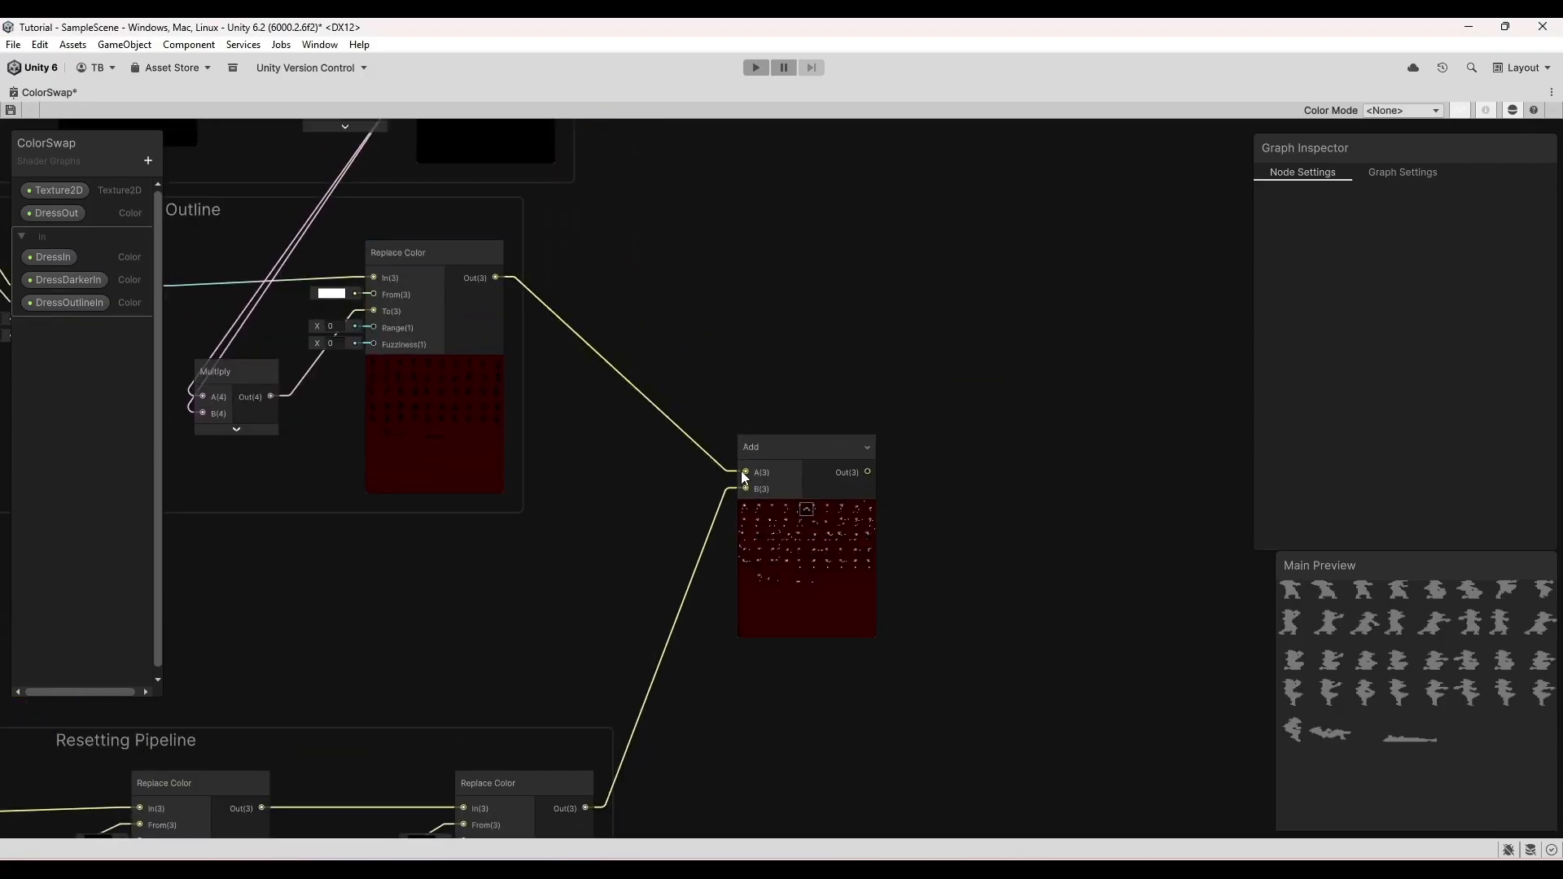
# - Create a second Add node with the first Add's output as B and the darker-dress Replace Color output as A
pyautogui.moveTo(865, 411); pyautogui.dragTo(611, 494, button='middle')
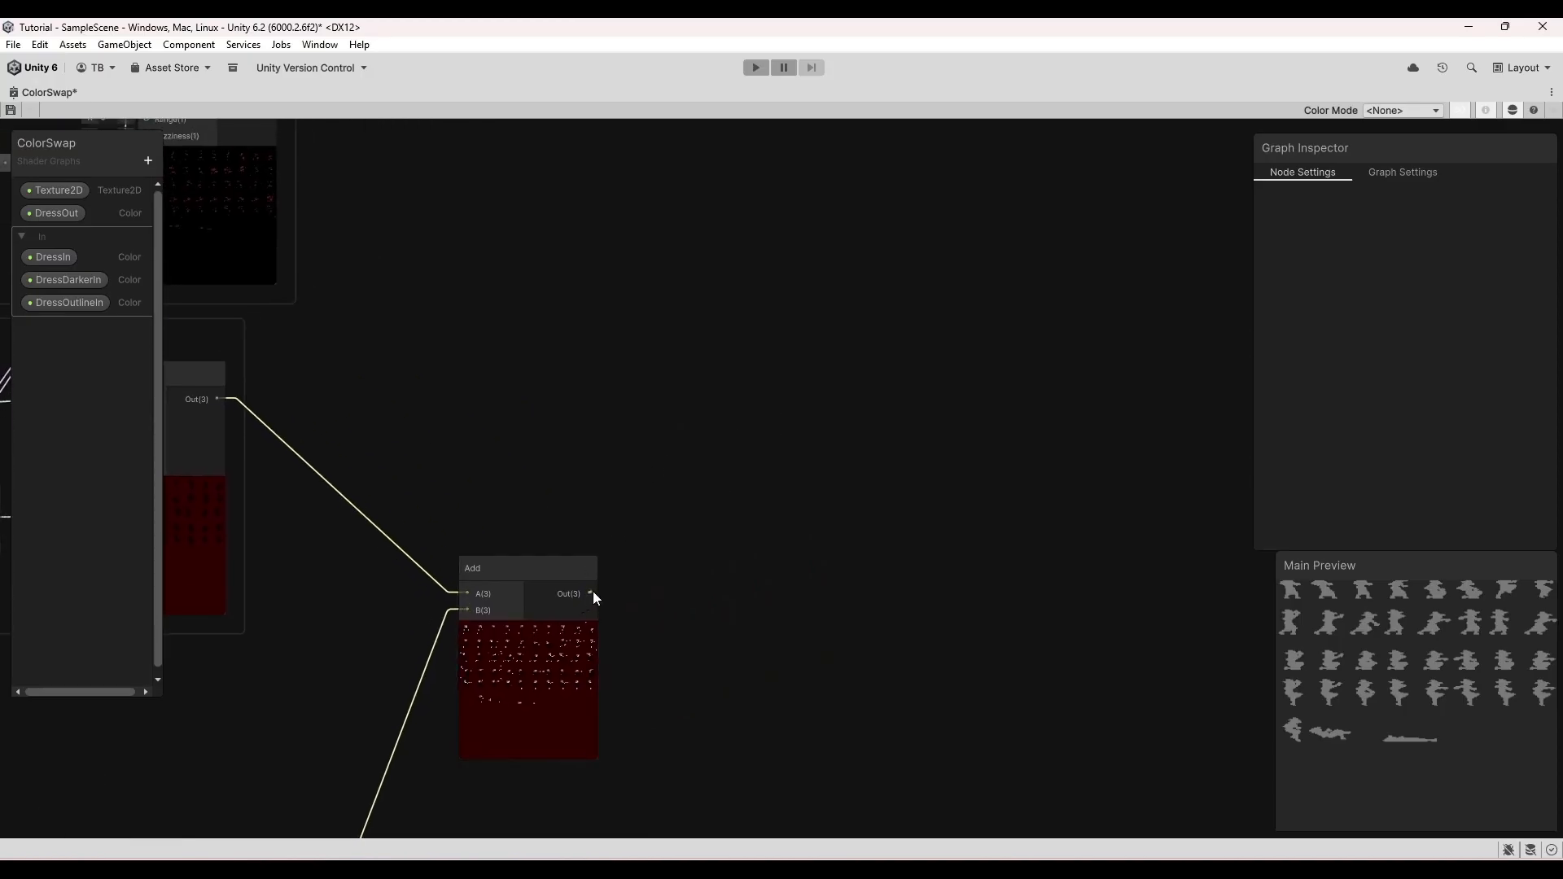
pyautogui.moveTo(592, 593); pyautogui.dragTo(714, 316)
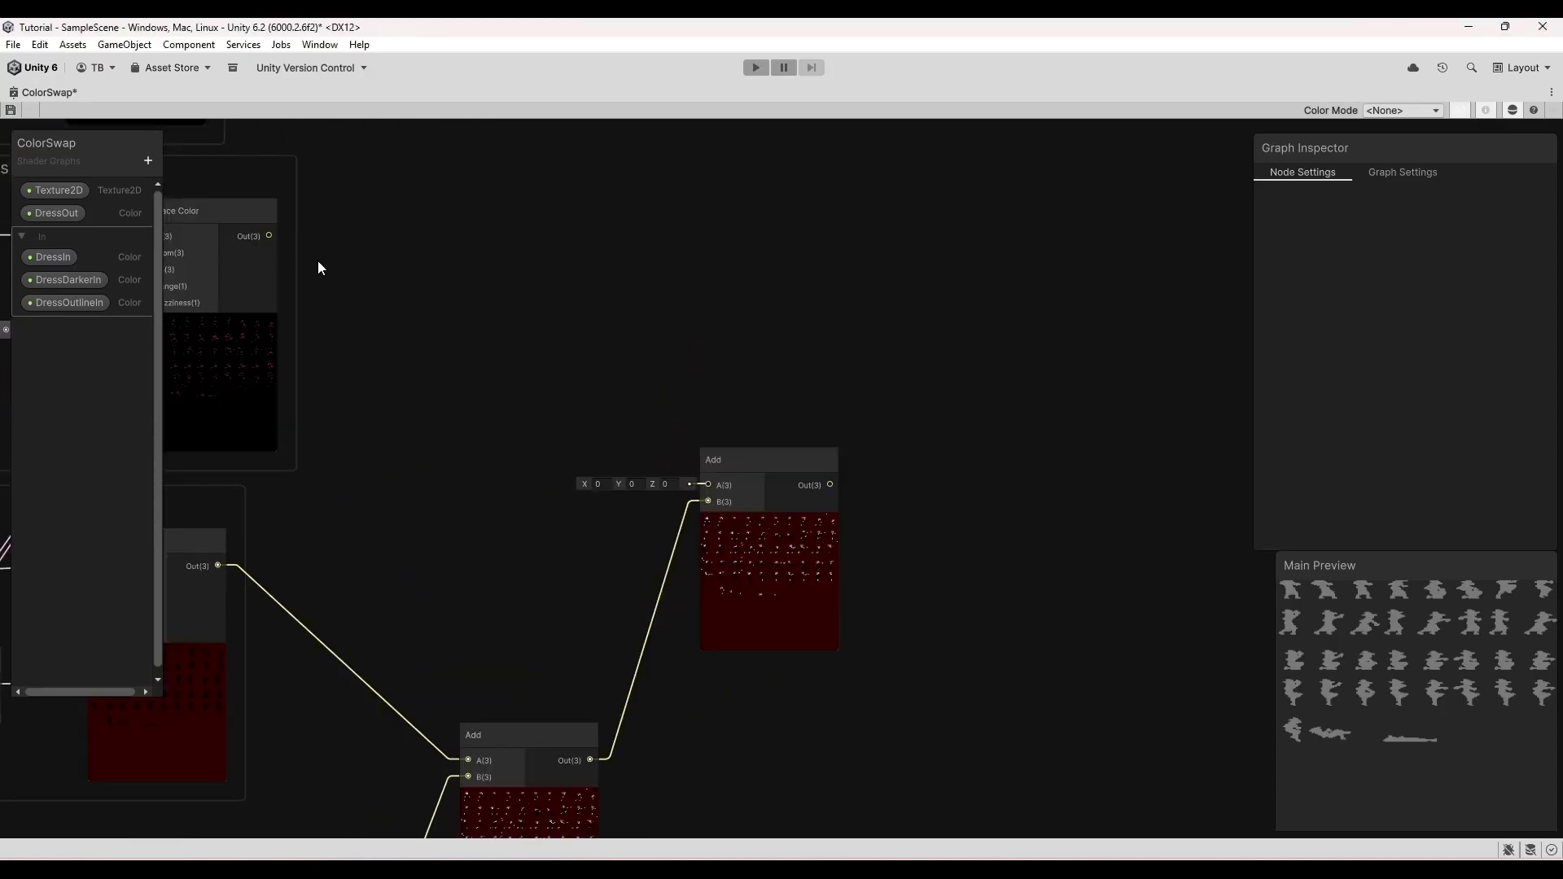
pyautogui.moveTo(272, 235); pyautogui.dragTo(702, 484)
# - Create a third Add node with the second Add's output as B and the main dress group's Replace Color output as A
pyautogui.moveTo(656, 374); pyautogui.dragTo(575, 523, button='middle')
pyautogui.moveTo(772, 667); pyautogui.dragTo(824, 475)
pyautogui.write('add')
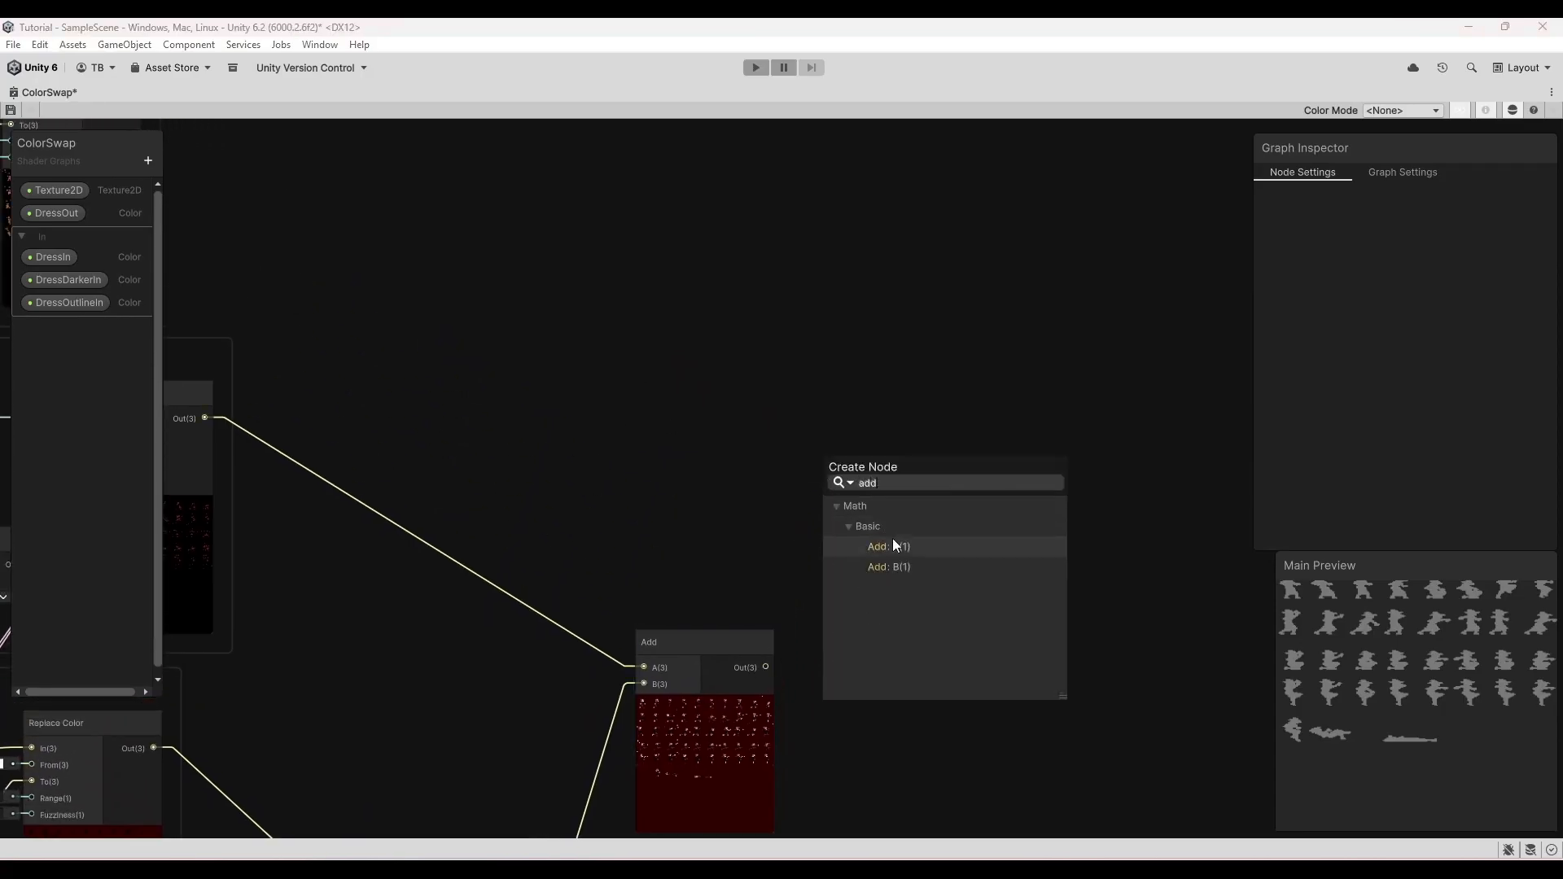
pyautogui.click(895, 553)
pyautogui.moveTo(560, 427); pyautogui.dragTo(826, 598, button='middle')
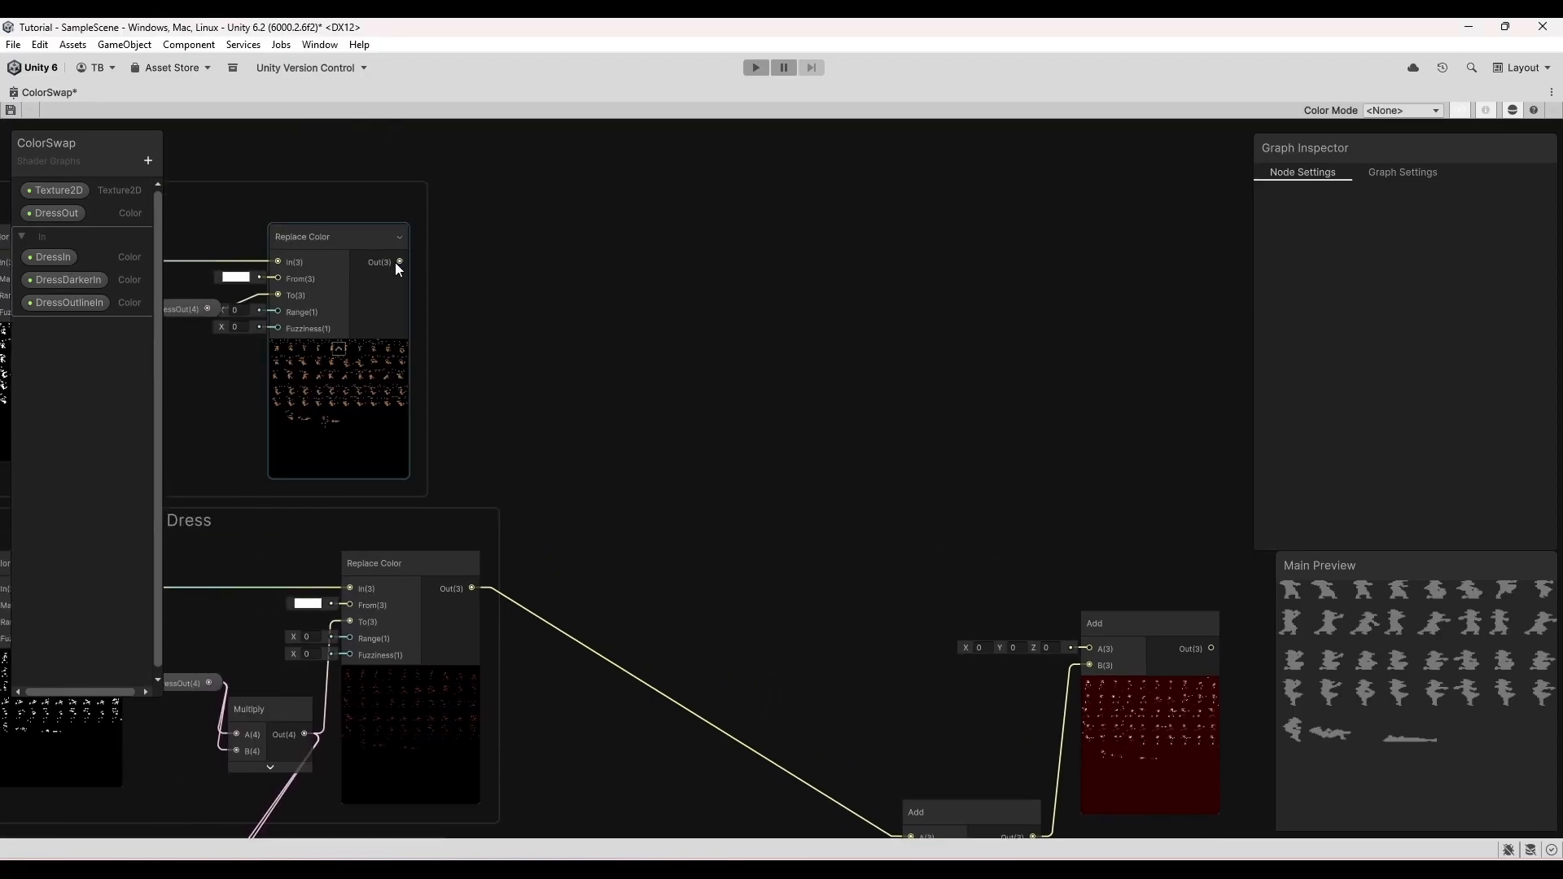
pyautogui.moveTo(399, 262); pyautogui.dragTo(1079, 651)
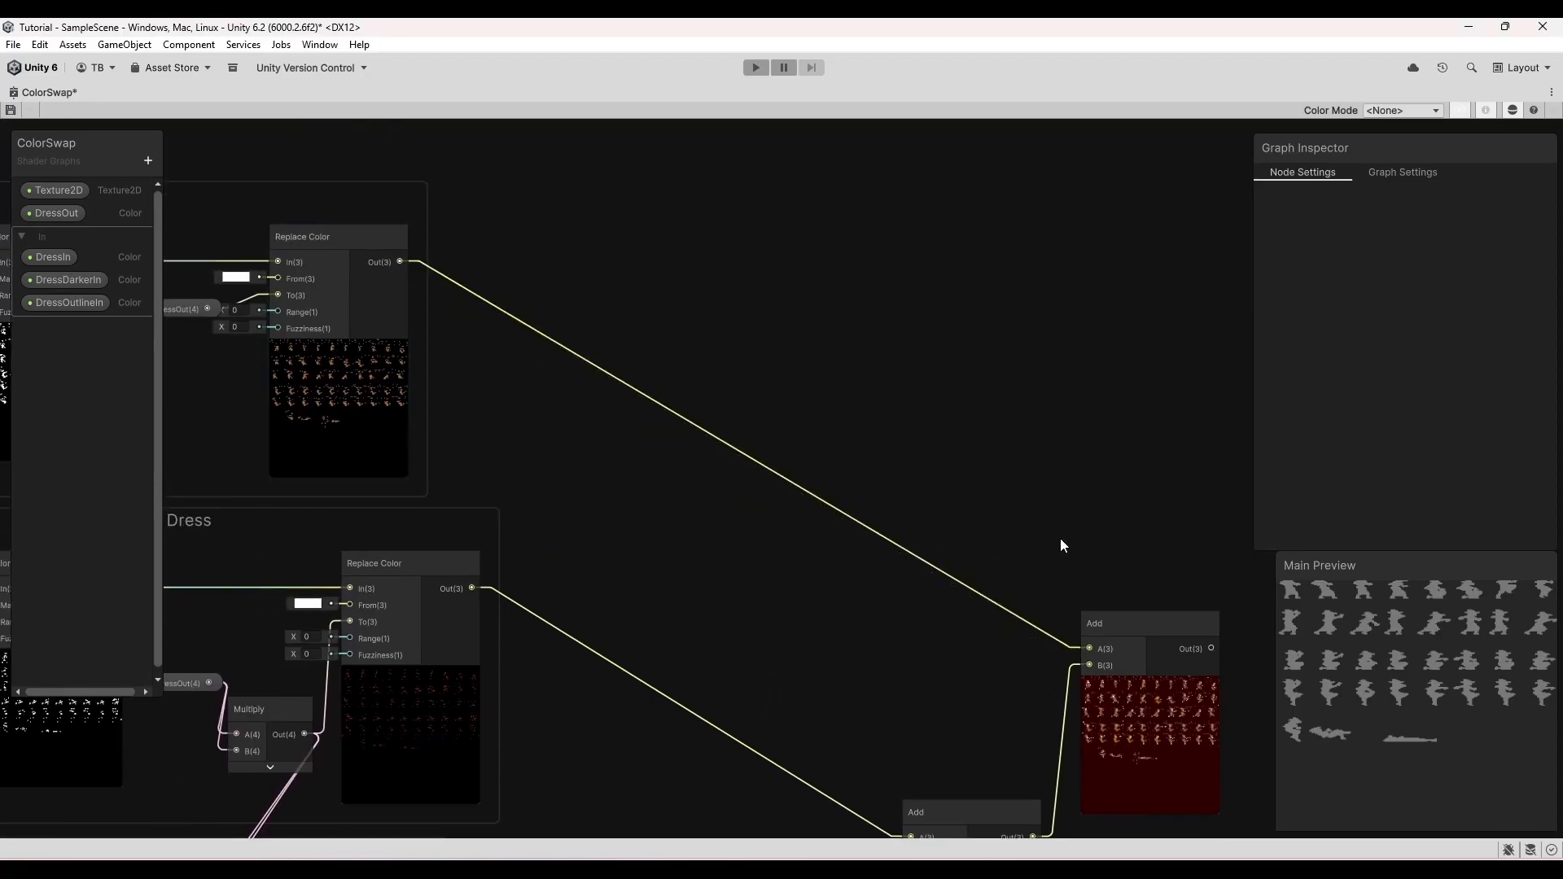
# - Connect the final Add node's output to the Fragment's Base Color and inspect the recolored sprites in the main preview
pyautogui.scroll(-3, 1061, 539)
pyautogui.moveTo(1060, 539); pyautogui.dragTo(306, 123, button='middle')
pyautogui.moveTo(368, 180); pyautogui.dragTo(1022, 717)
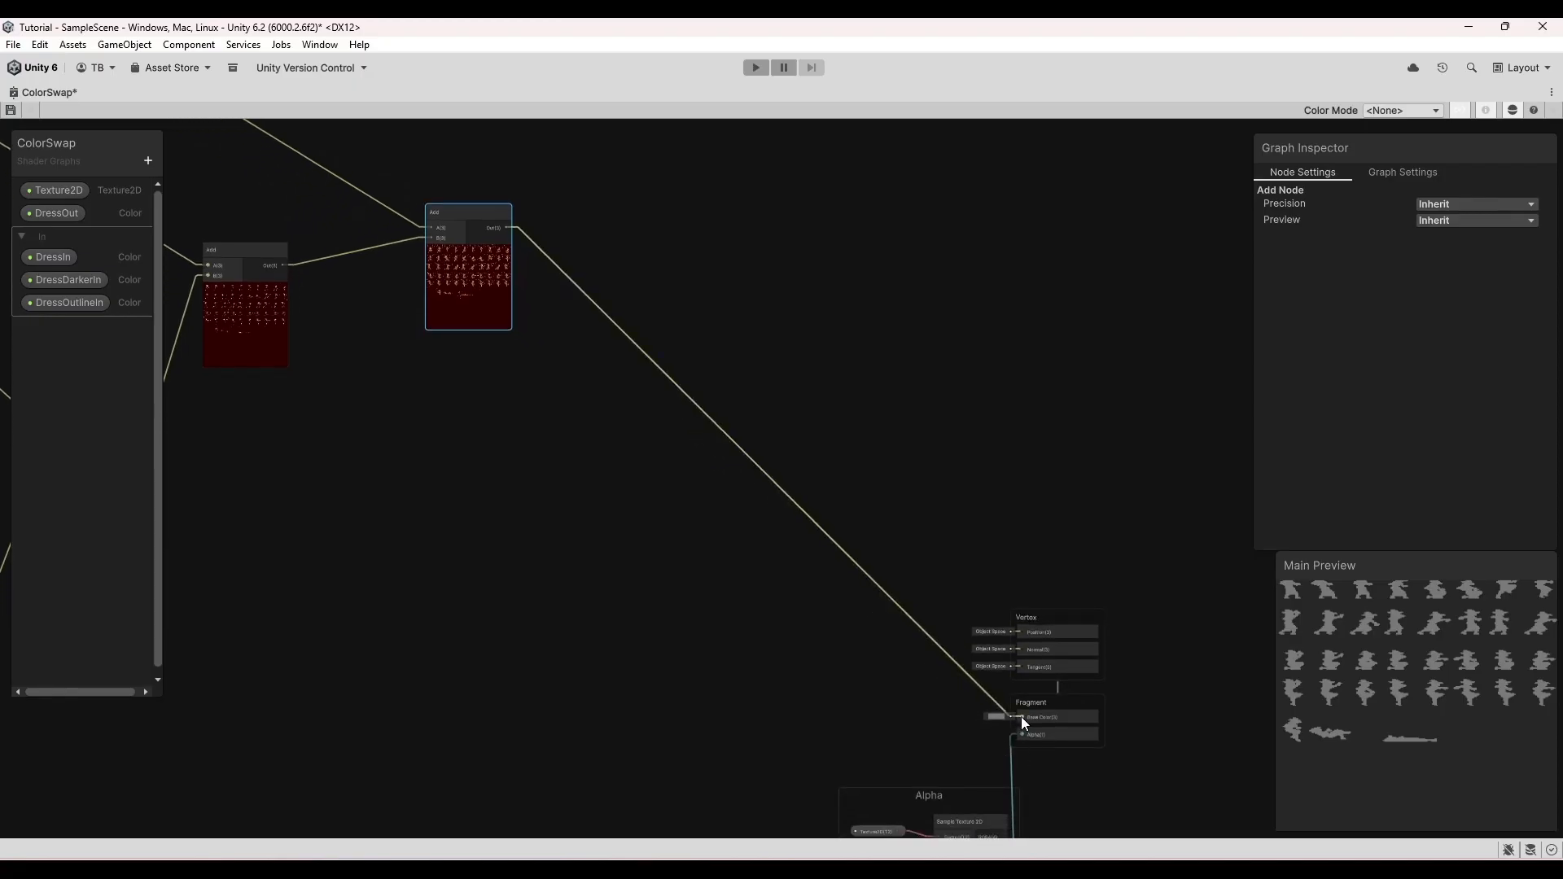
pyautogui.scroll(3, 1021, 717)
pyautogui.scroll(5, 1023, 717)
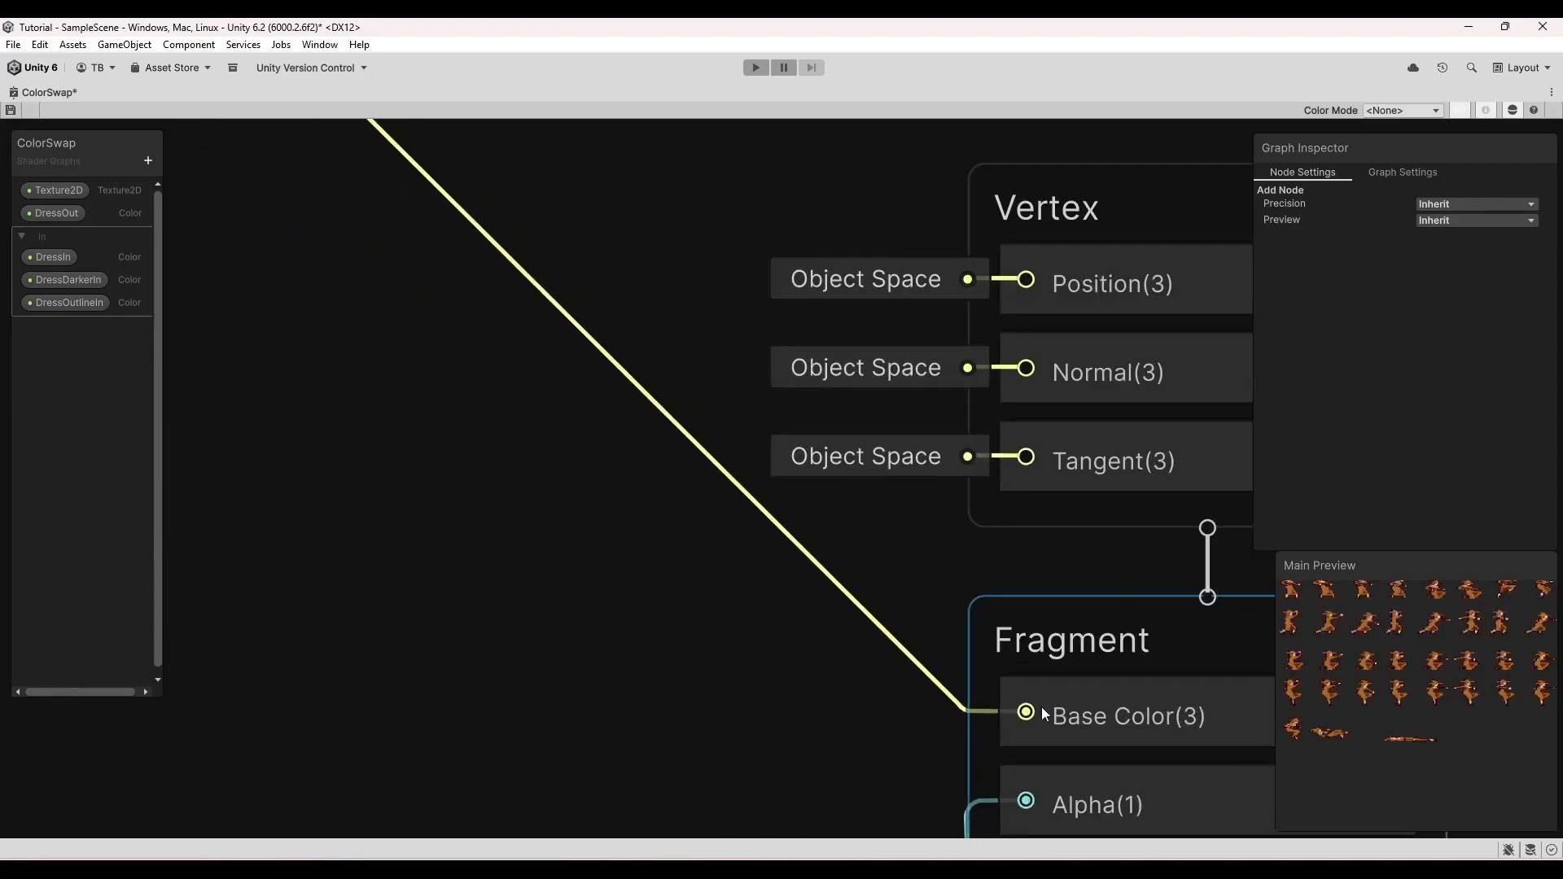
pyautogui.moveTo(865, 724); pyautogui.dragTo(486, 567, button='middle')
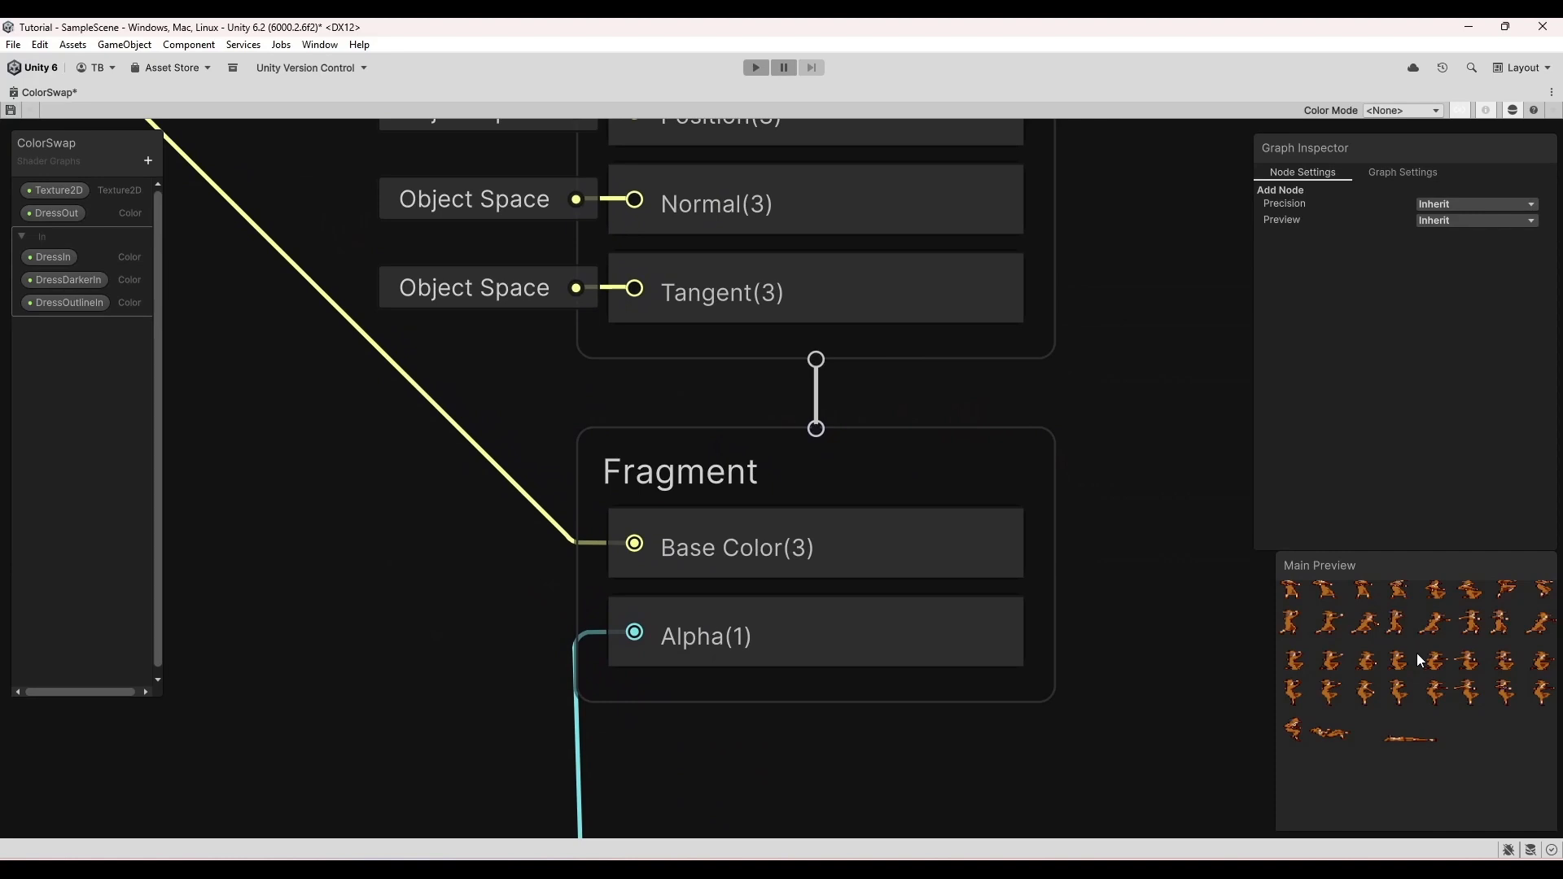
pyautogui.scroll(3, 1413, 674)
pyautogui.scroll(2, 1421, 669)
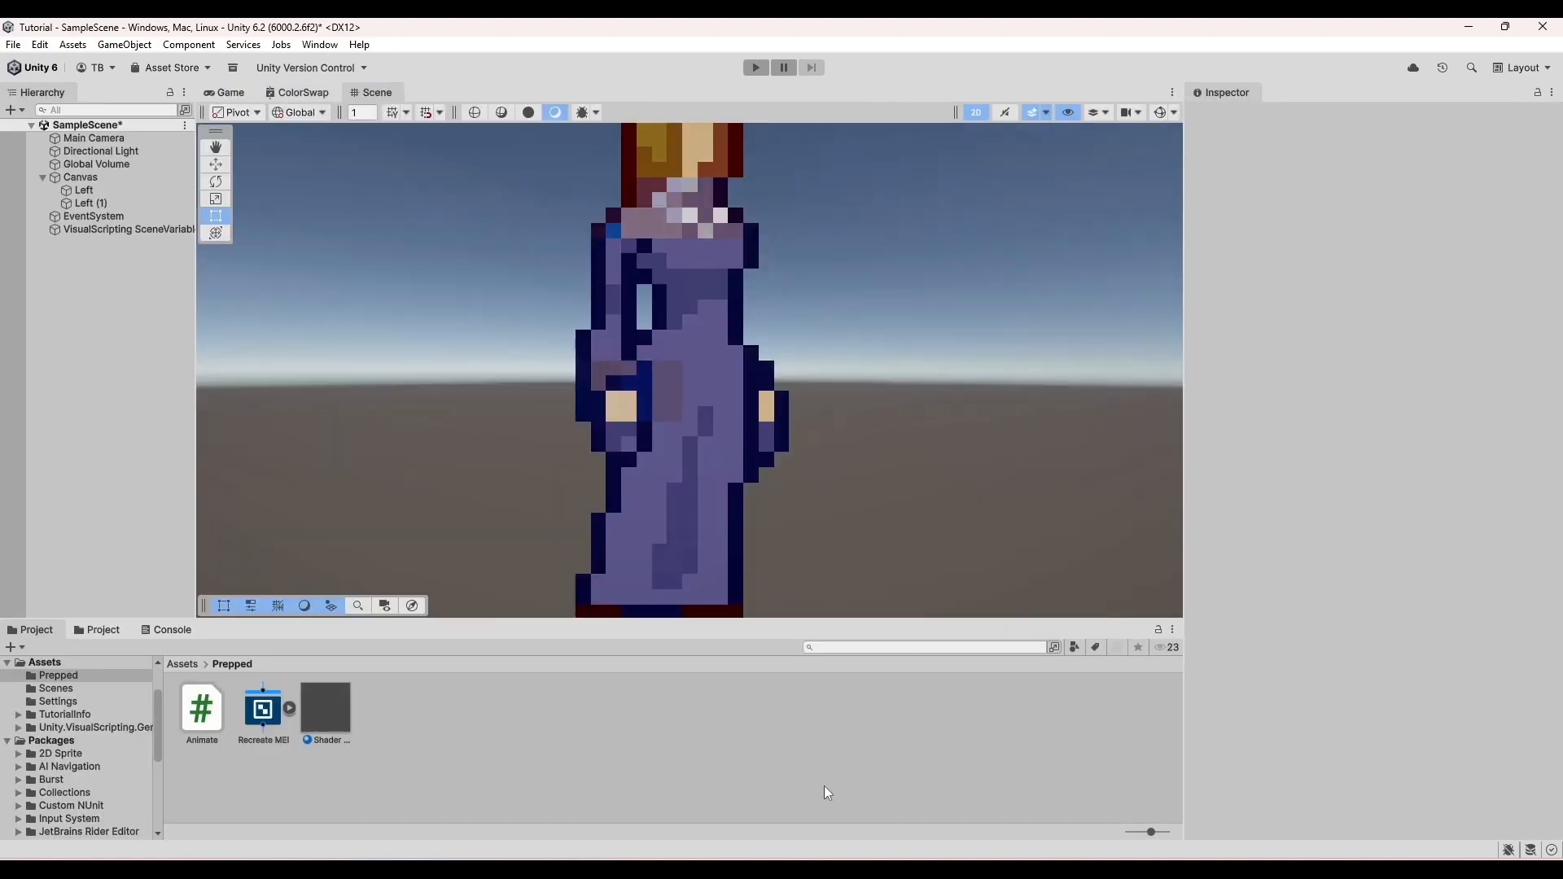
# - Create a material from the ColorSwap shader graph in the Assets folder and name it ColorSwap
pyautogui.click(182, 663)
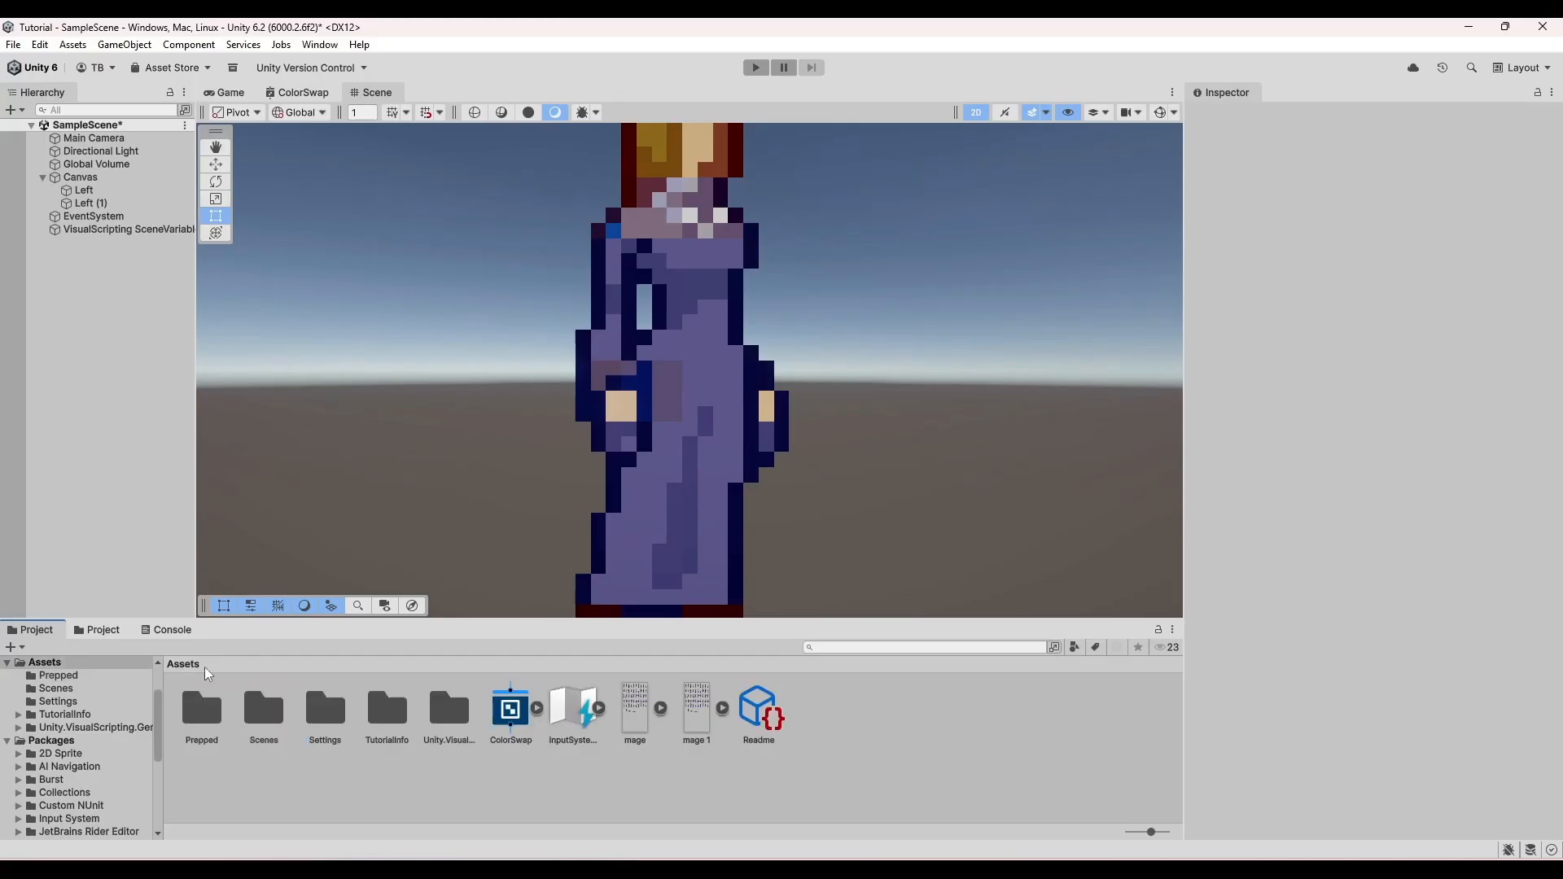
pyautogui.click(512, 710)
pyautogui.rightClick(511, 710)
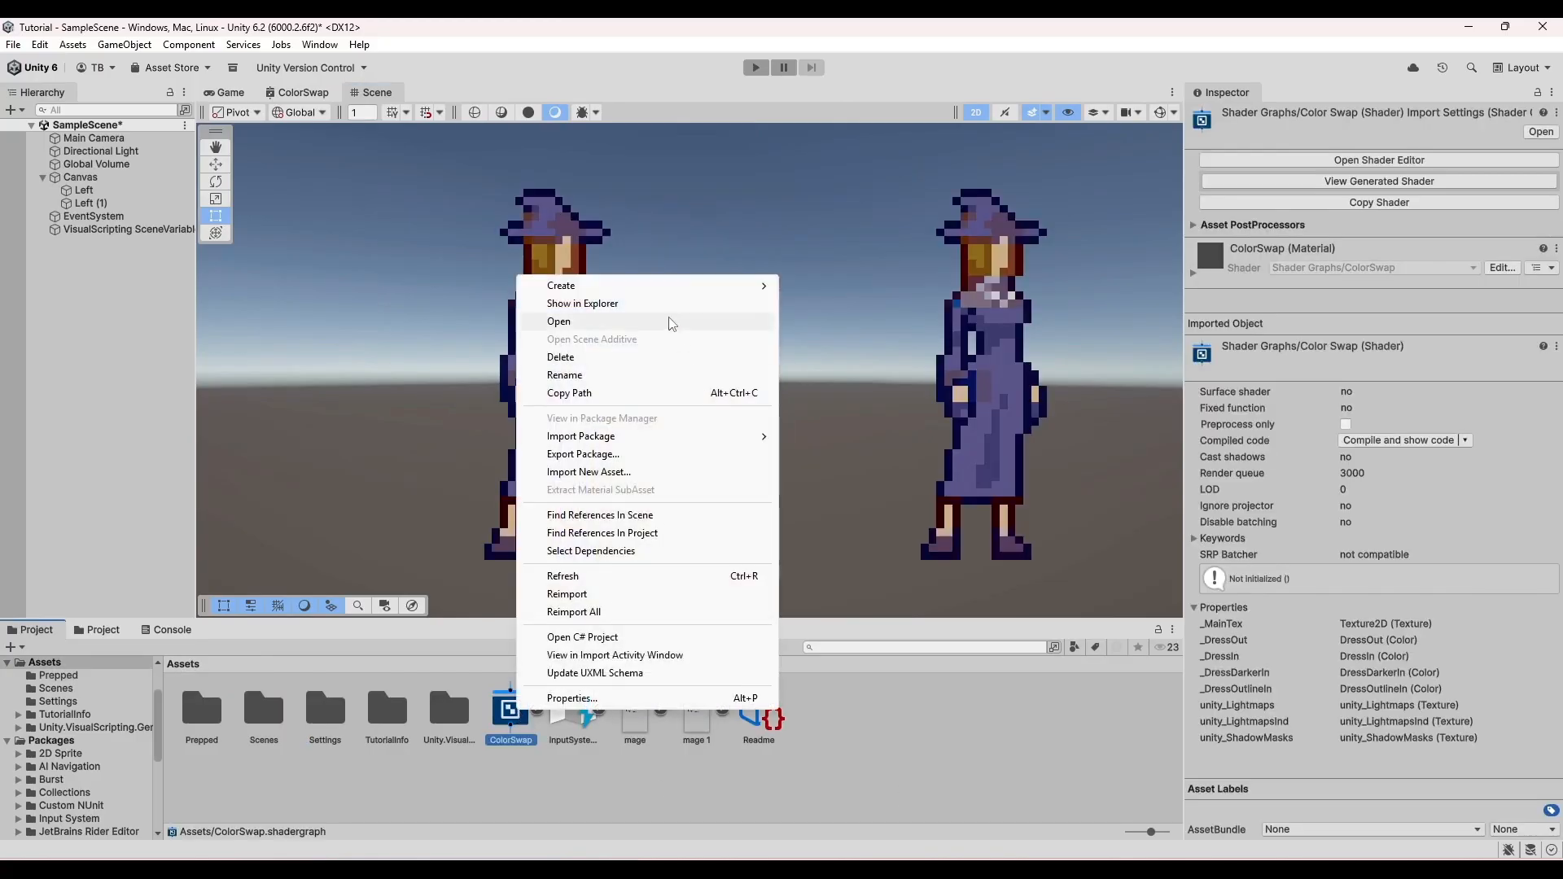
pyautogui.moveTo(633, 290)
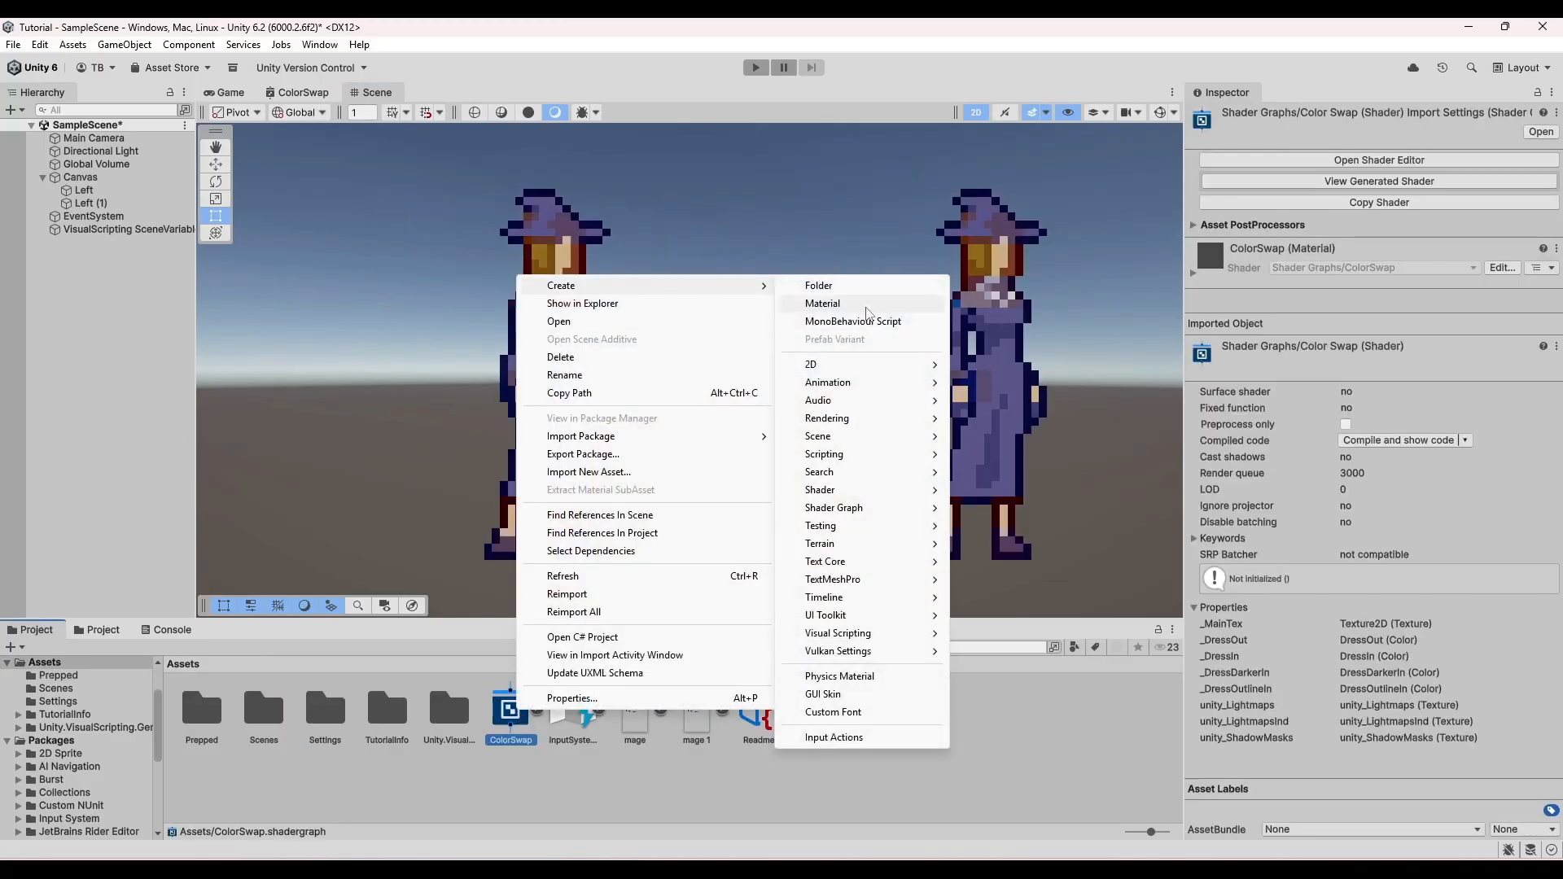
pyautogui.click(868, 305)
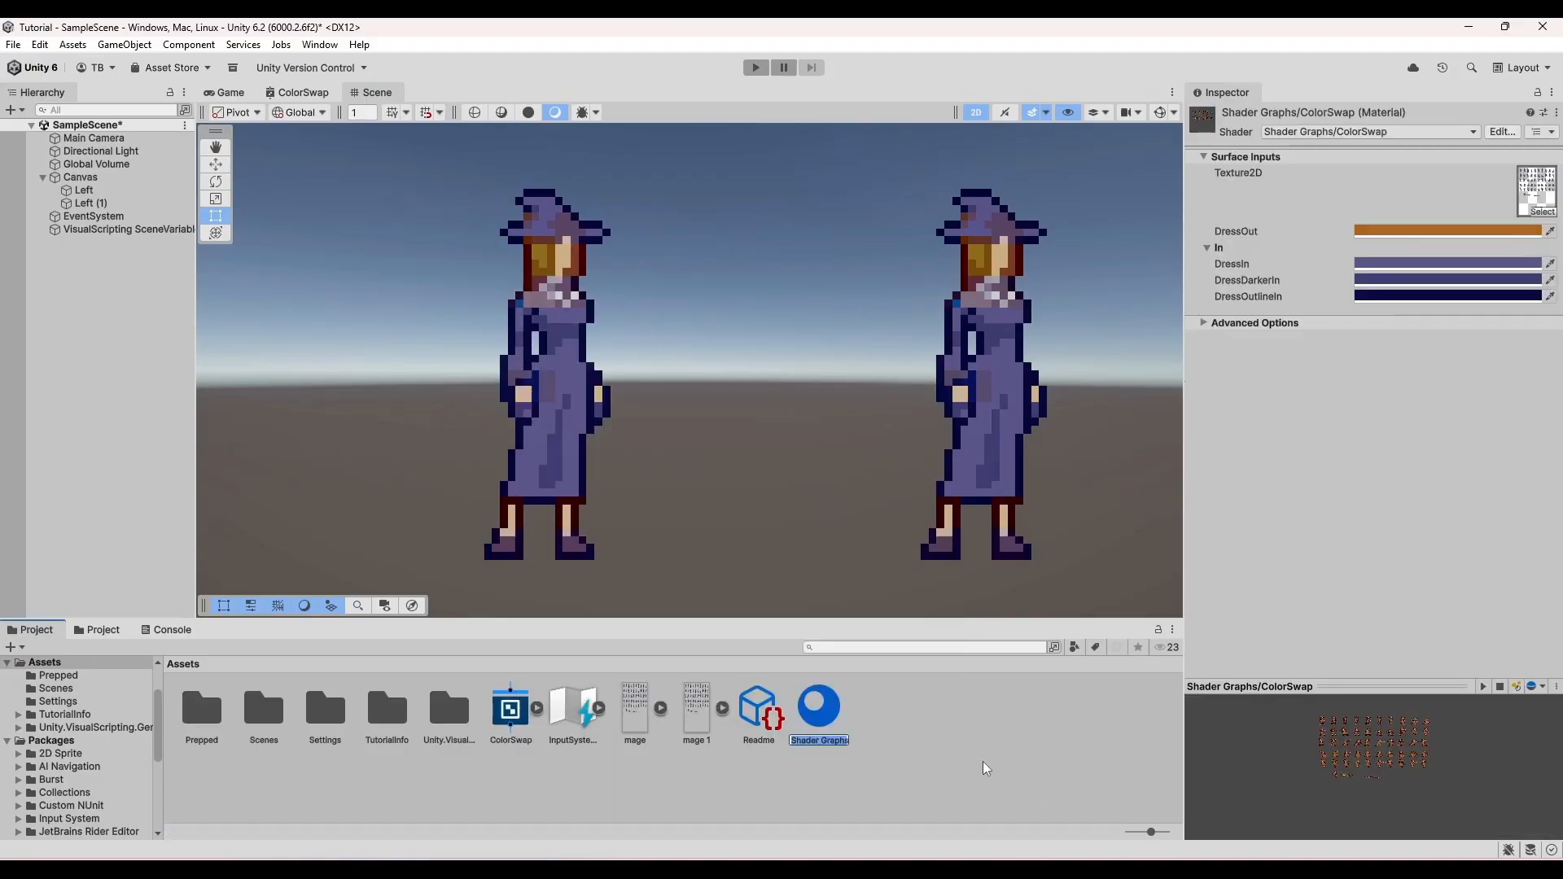
pyautogui.write('ColorSw...')
pyautogui.press('Return')
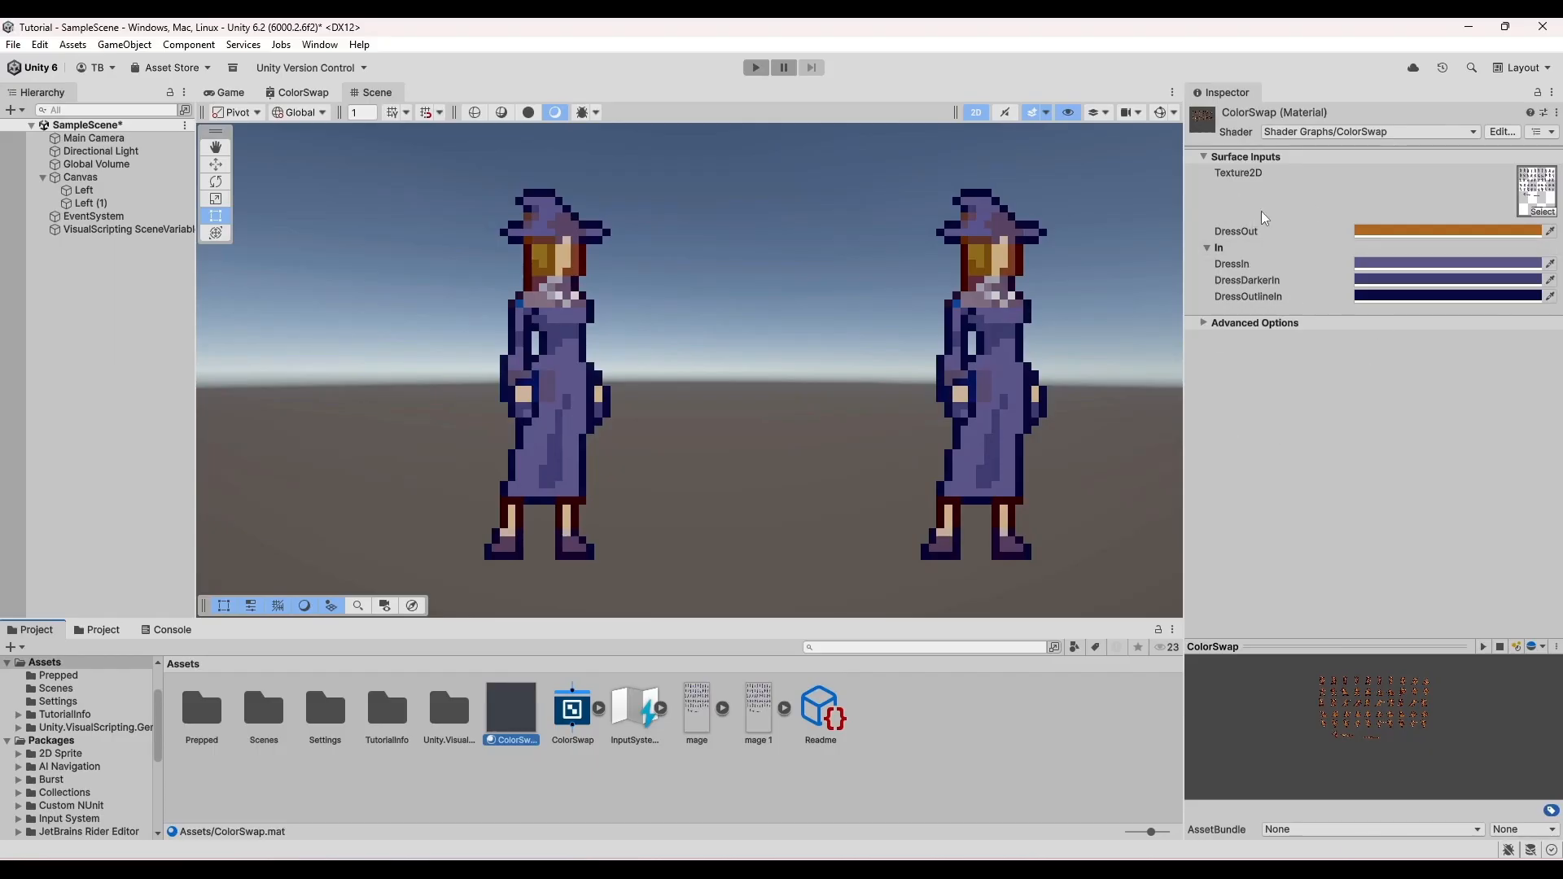
# - Assign the ColorSwap material to the Left mage's Image component and bring the material's surface inputs into view with Animate collapsed
pyautogui.click(101, 190)
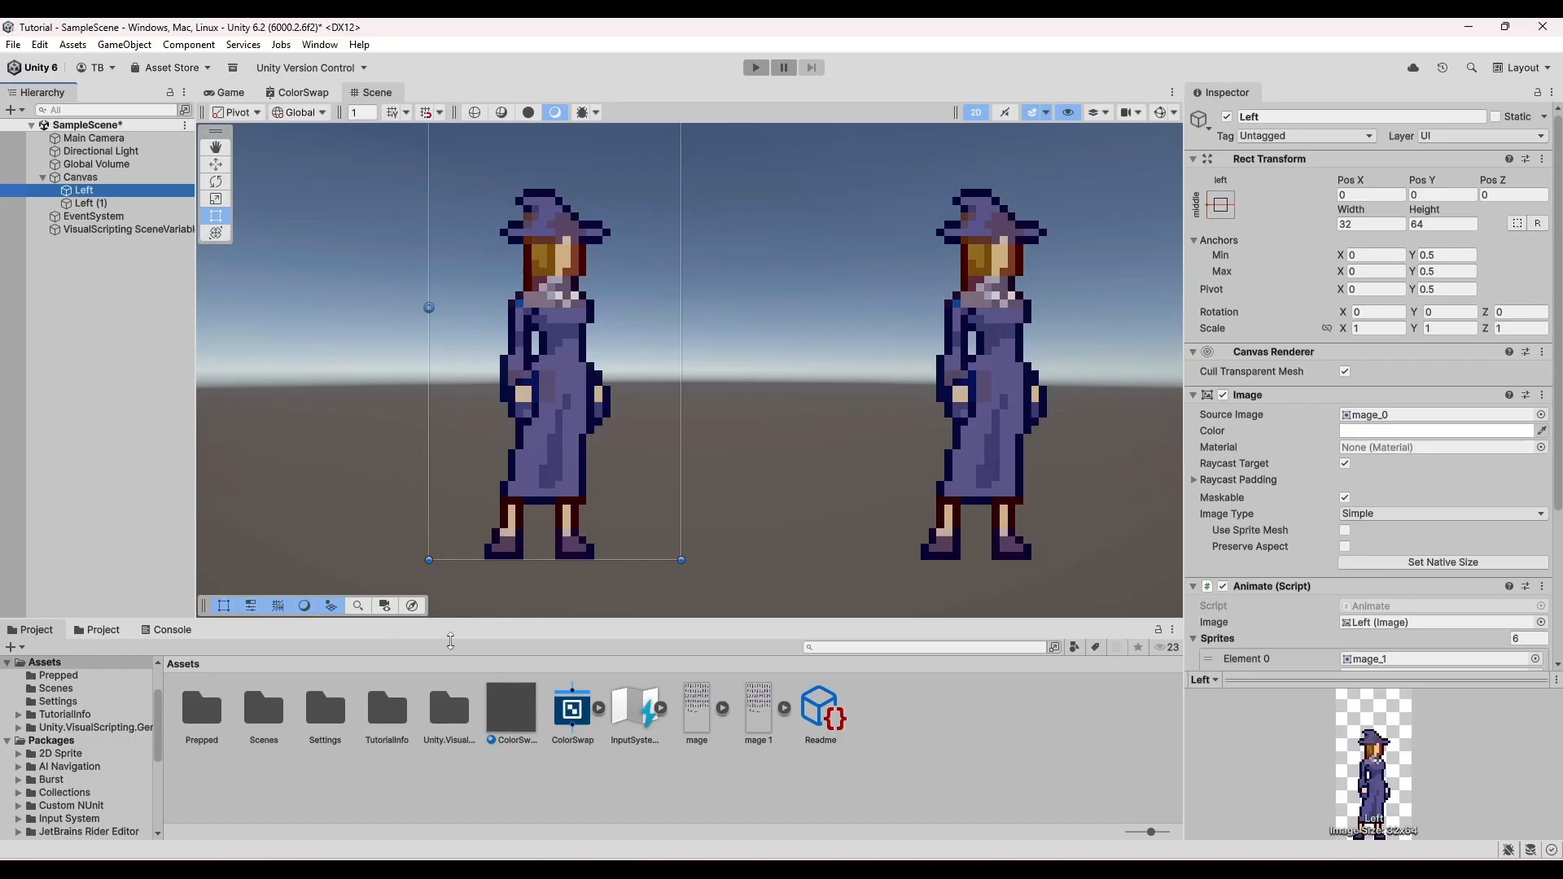
pyautogui.moveTo(511, 716); pyautogui.dragTo(1418, 451)
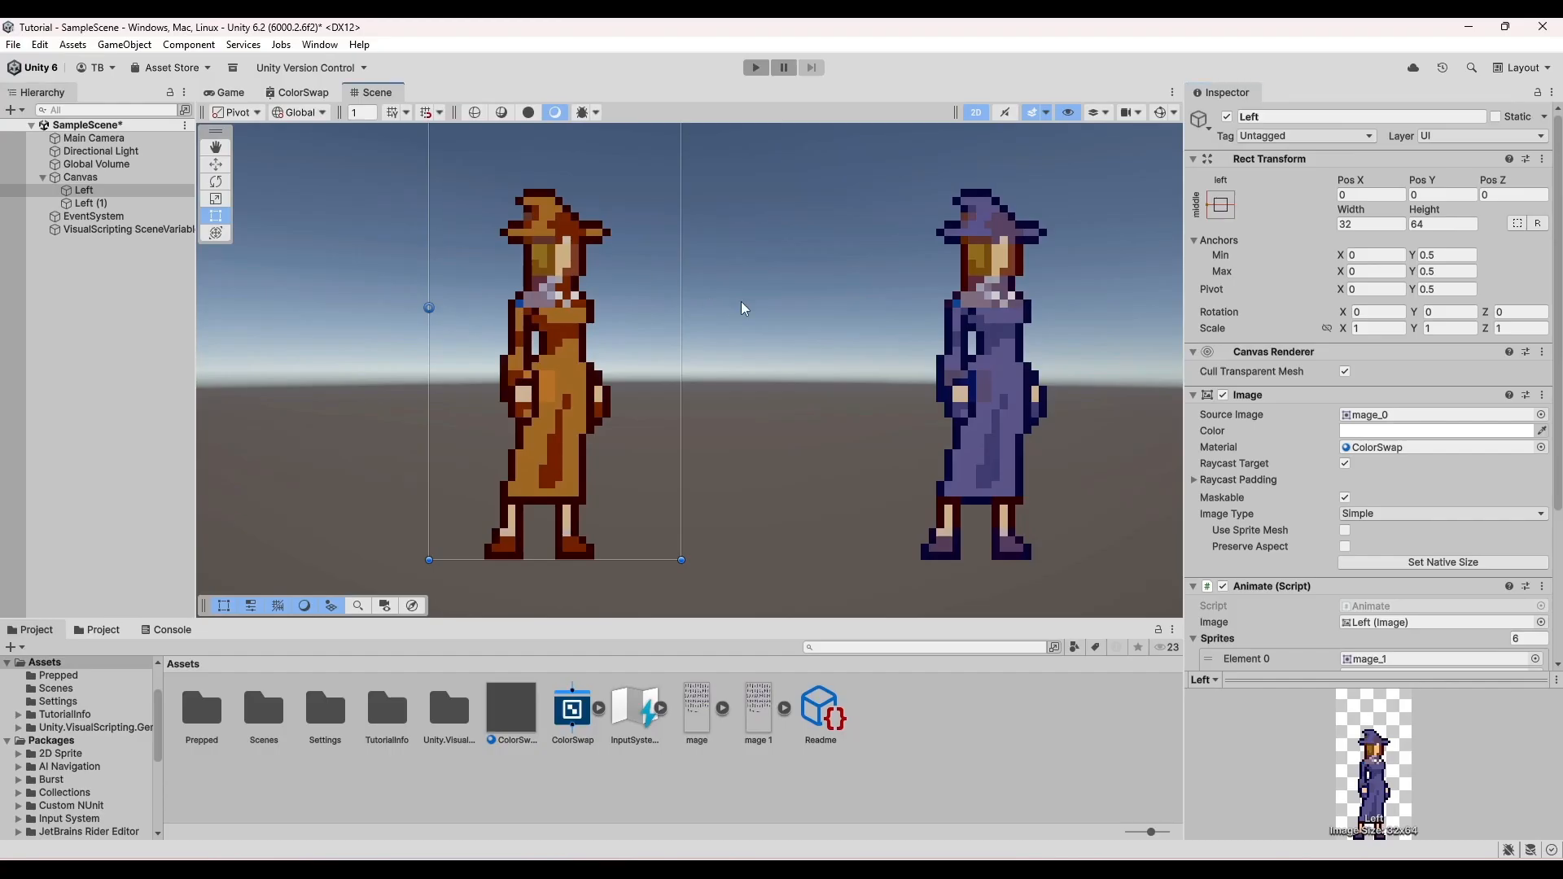
pyautogui.click(1193, 619)
pyautogui.scroll(-4, 1303, 570)
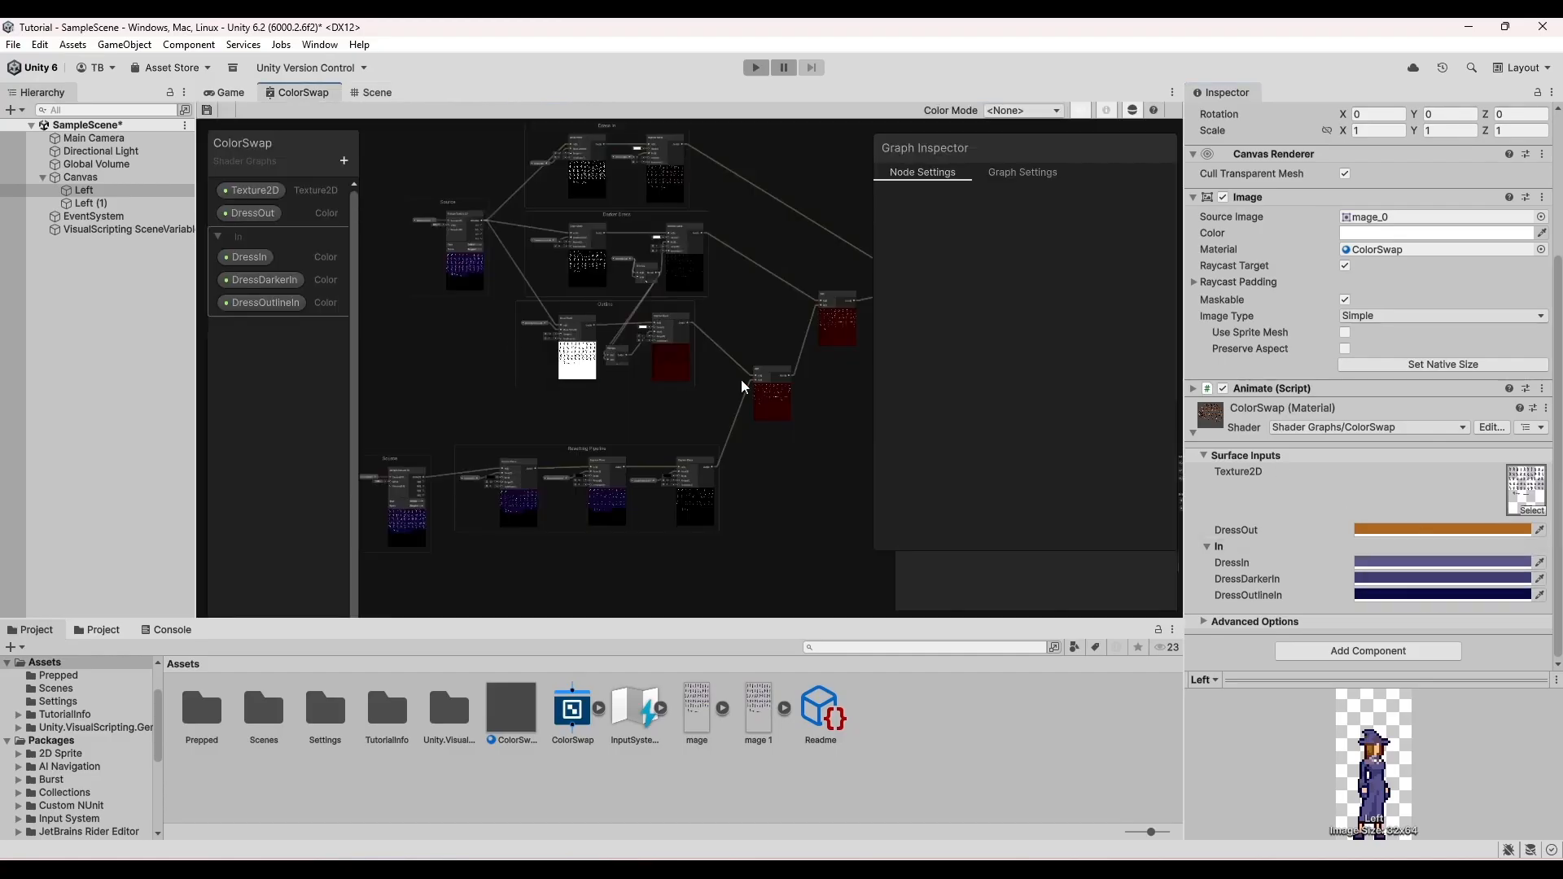
# - Collapse the In color group in the material's surface inputs and show the scene with the two mages
pyautogui.moveTo(632, 349); pyautogui.dragTo(774, 440, button='middle')
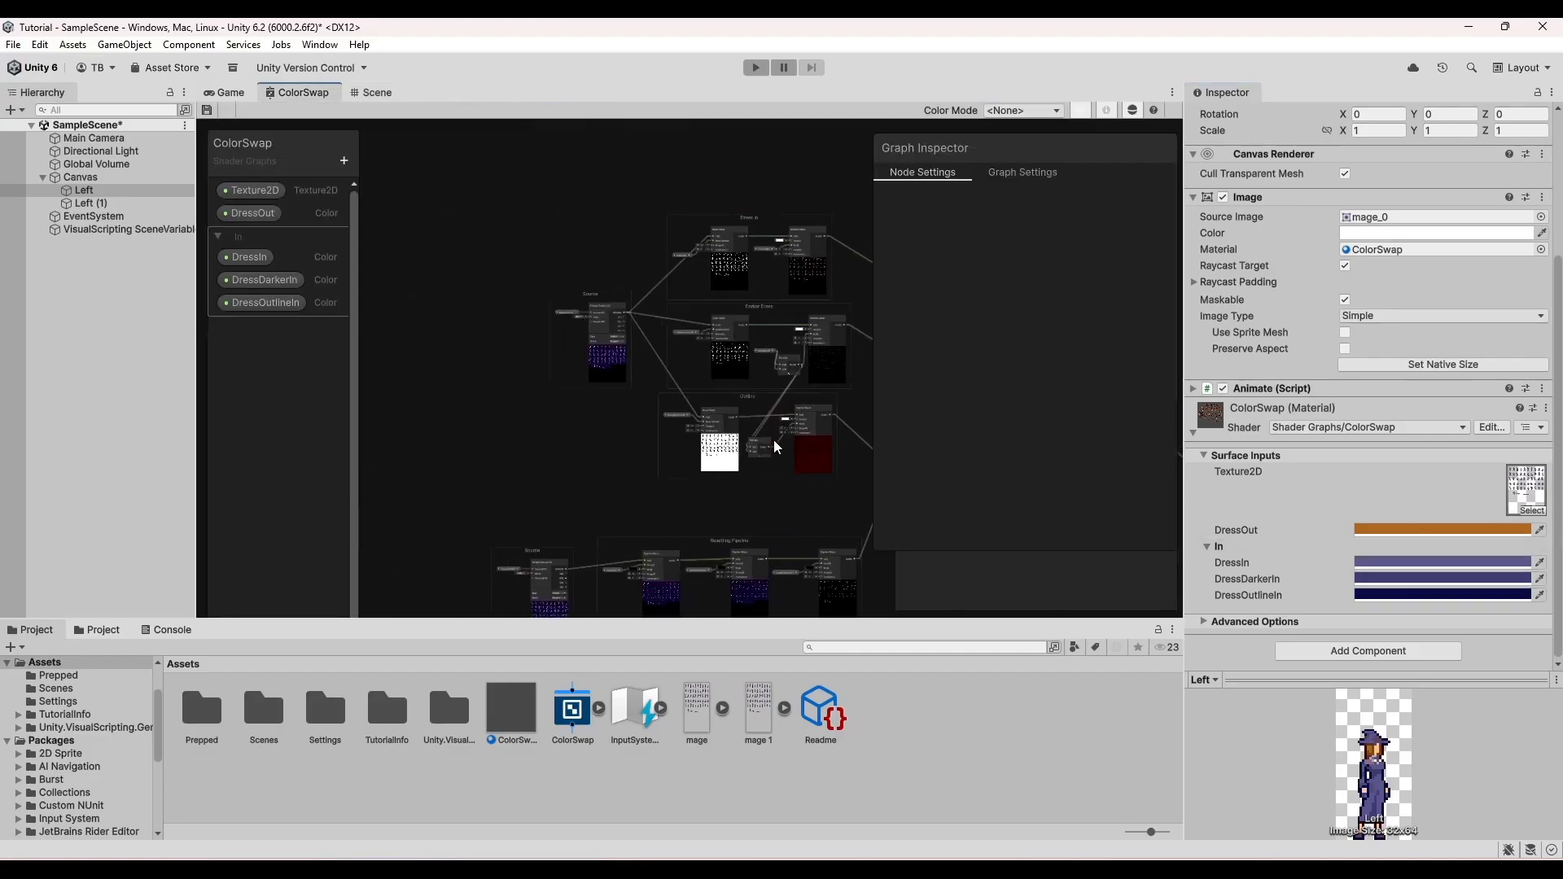
pyautogui.click(377, 93)
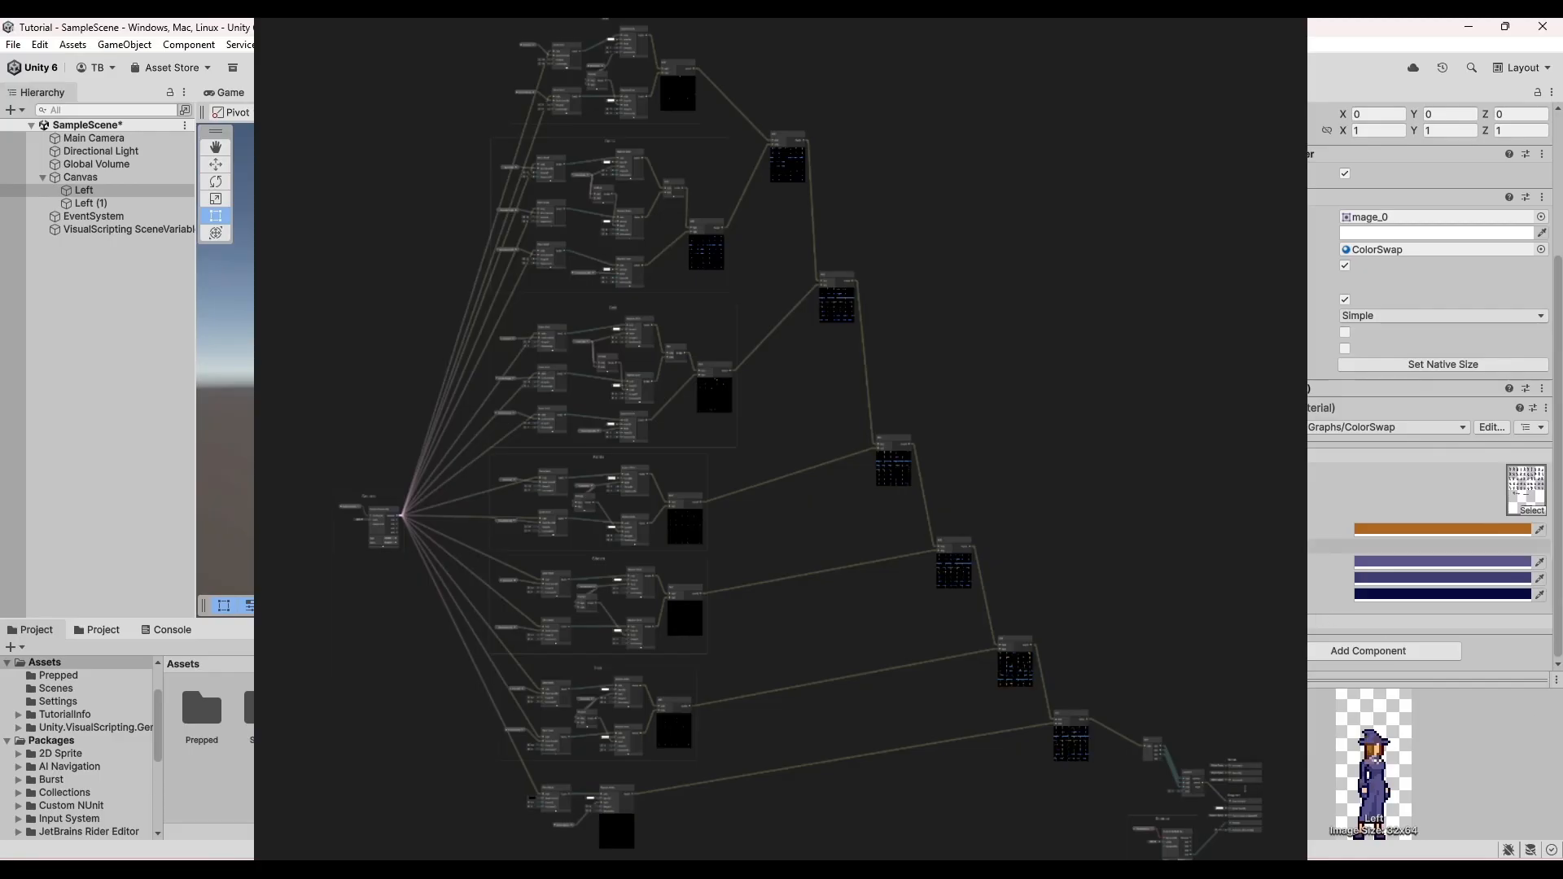
pyautogui.click(1222, 547)
pyautogui.click(335, 93)
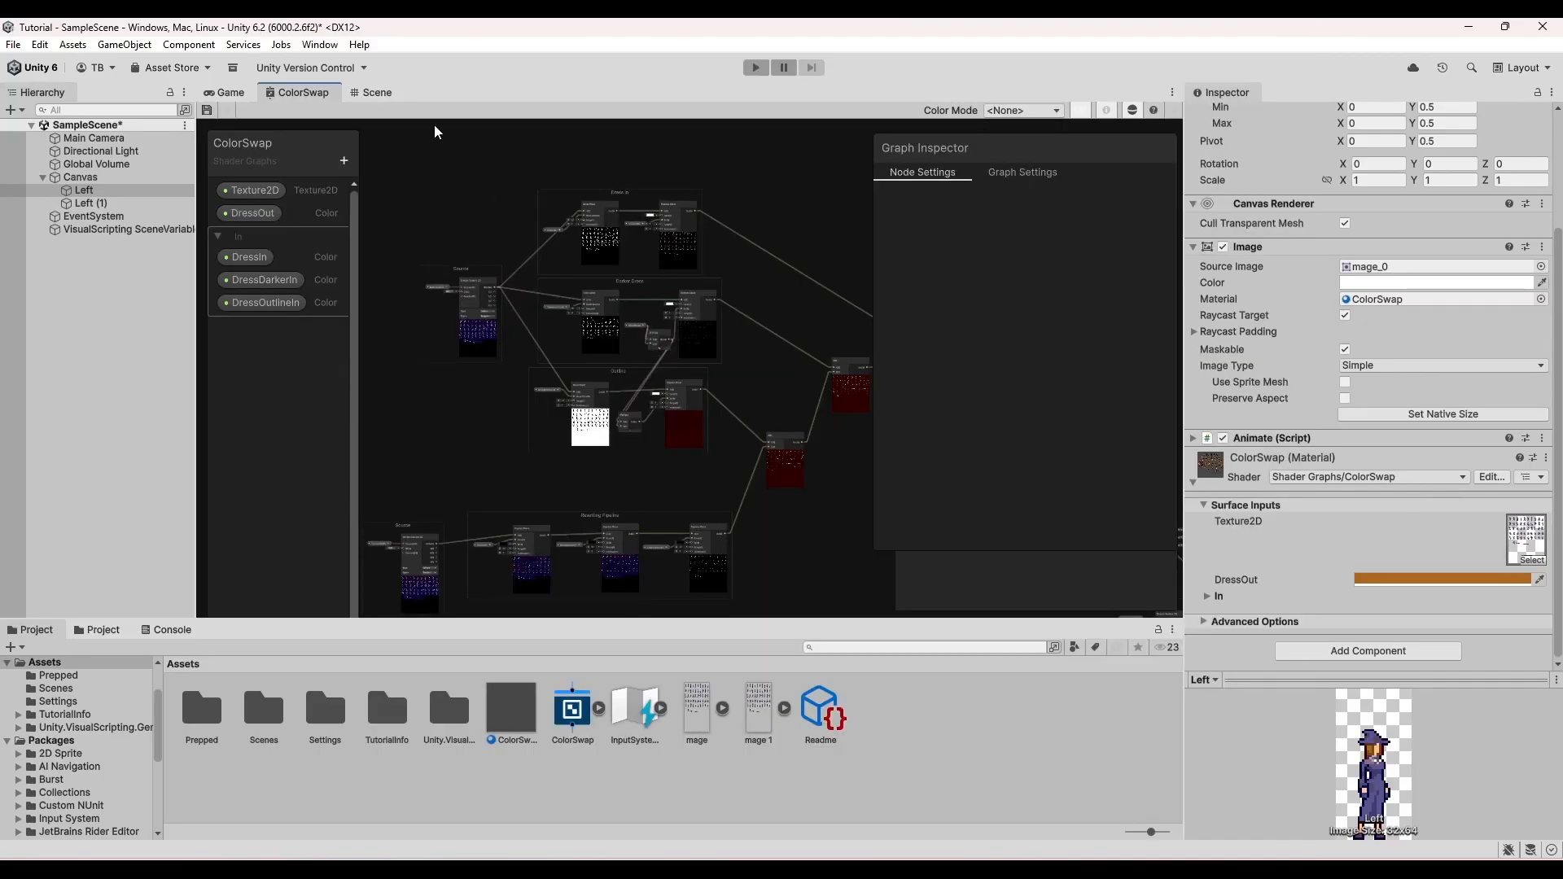
pyautogui.click(376, 92)
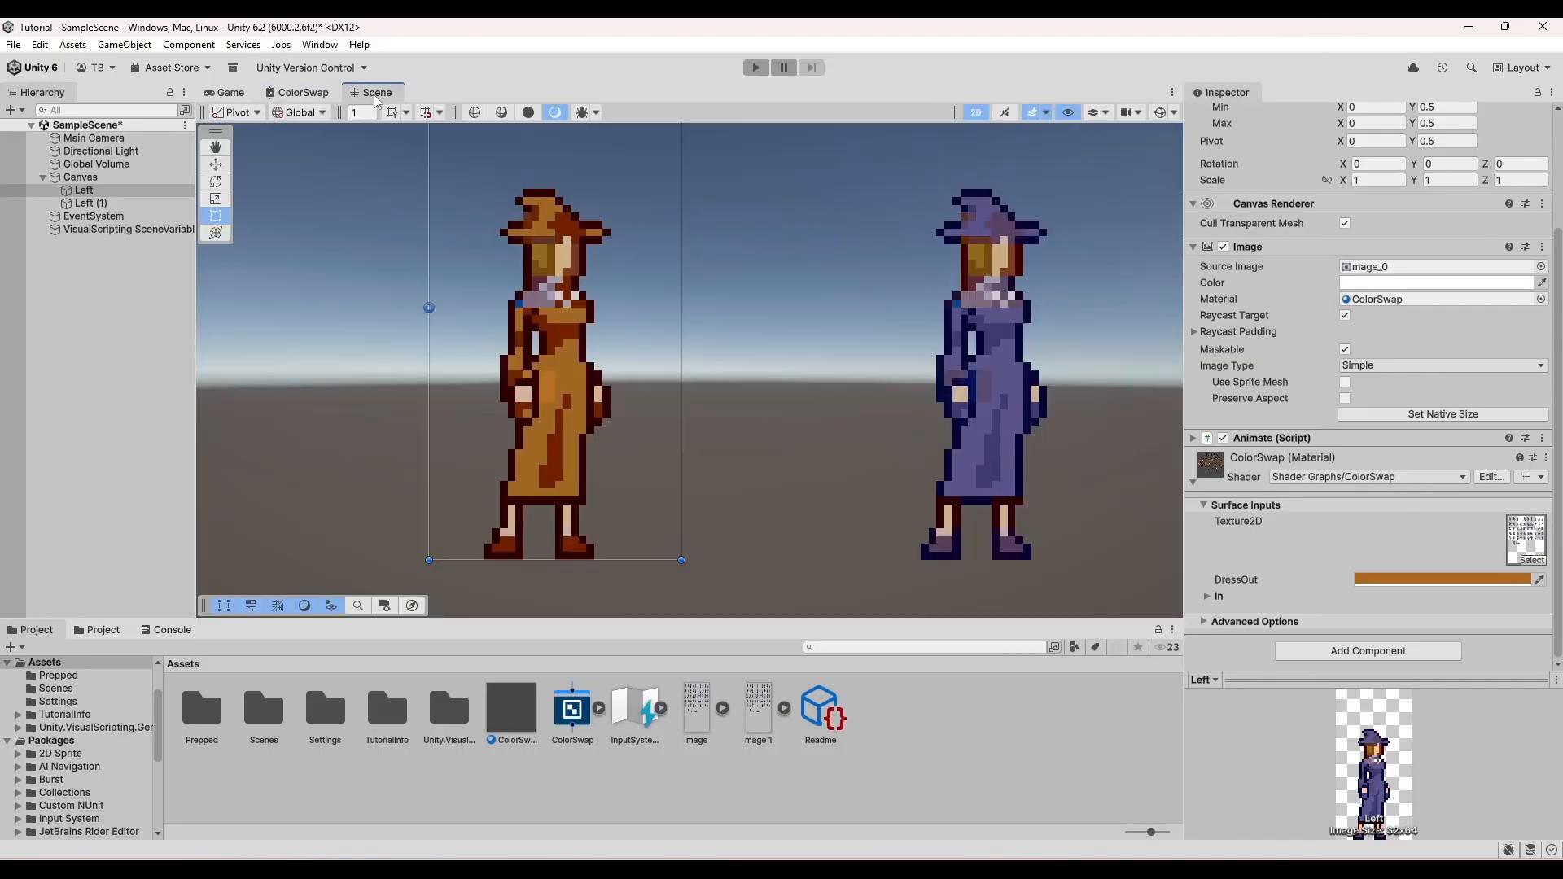
# - Try several green and teal hues for the material's DressOut color, finishing on 2EA185
pyautogui.click(1412, 579)
pyautogui.moveTo(1511, 442)
pyautogui.mouseDown()
pyautogui.moveTo(1490, 470)
pyautogui.moveTo(1497, 407)
pyautogui.moveTo(1431, 414)
pyautogui.mouseUp()
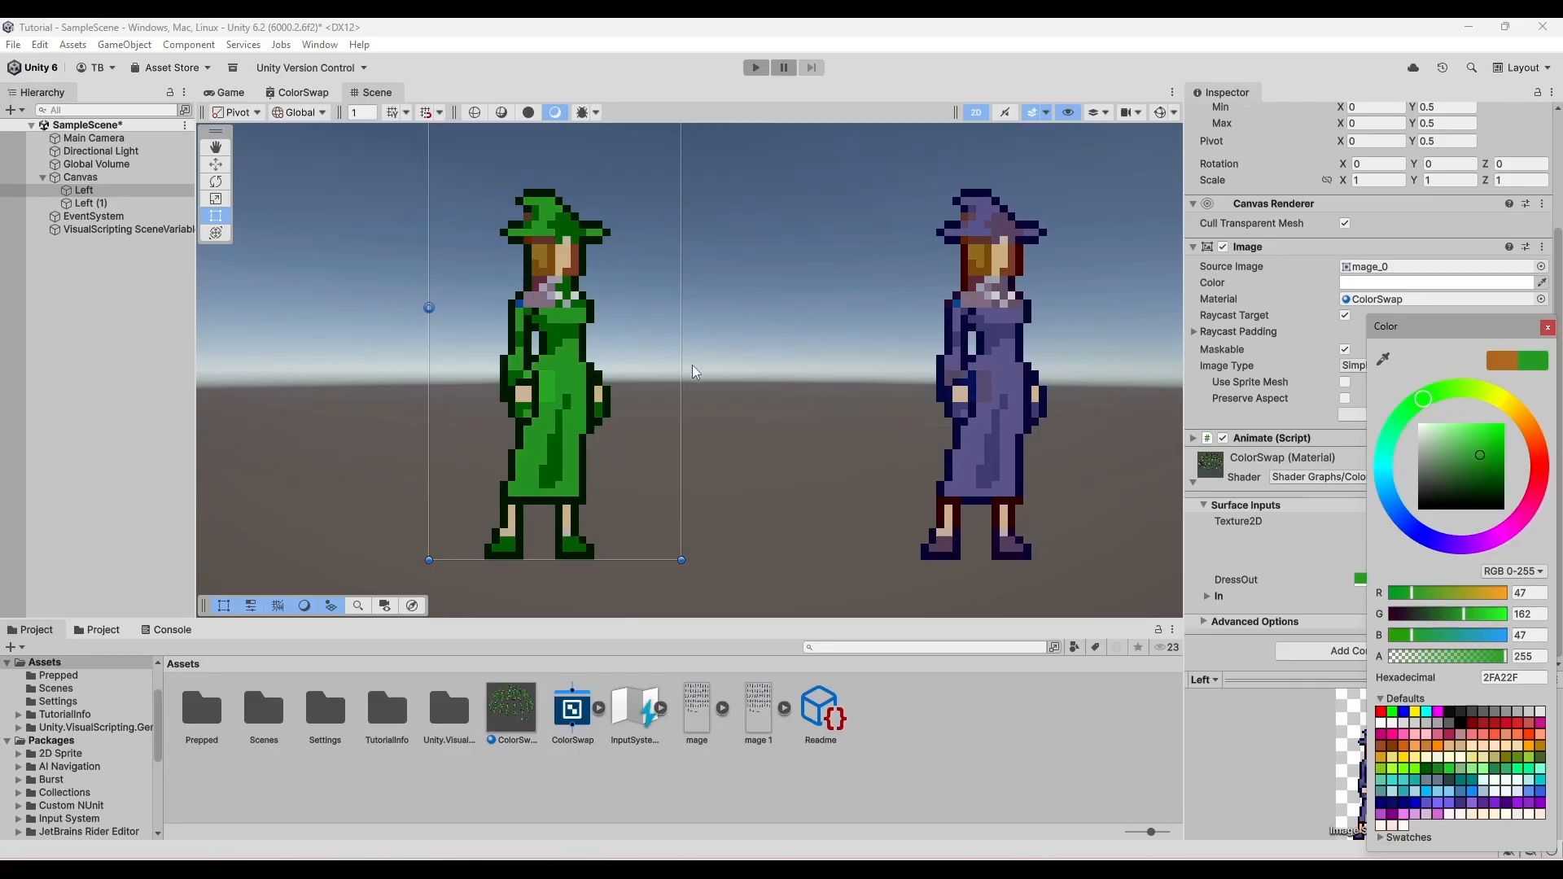
pyautogui.moveTo(1535, 502)
pyautogui.mouseDown()
pyautogui.moveTo(1537, 454)
pyautogui.moveTo(1515, 412)
pyautogui.moveTo(1498, 399)
pyautogui.moveTo(1452, 436)
pyautogui.mouseUp()
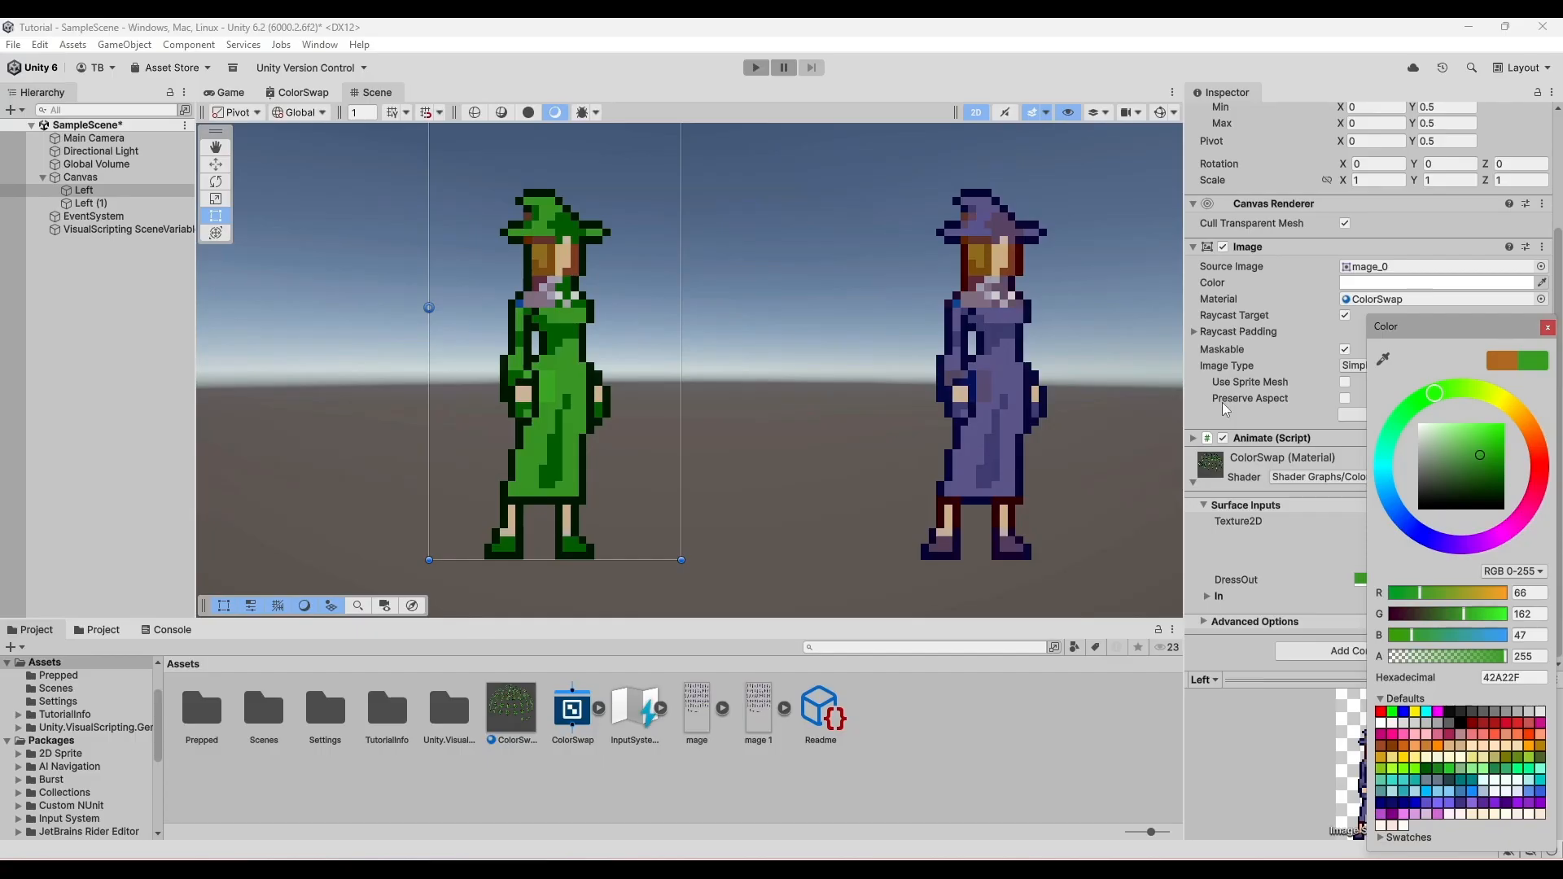
pyautogui.click(1384, 472)
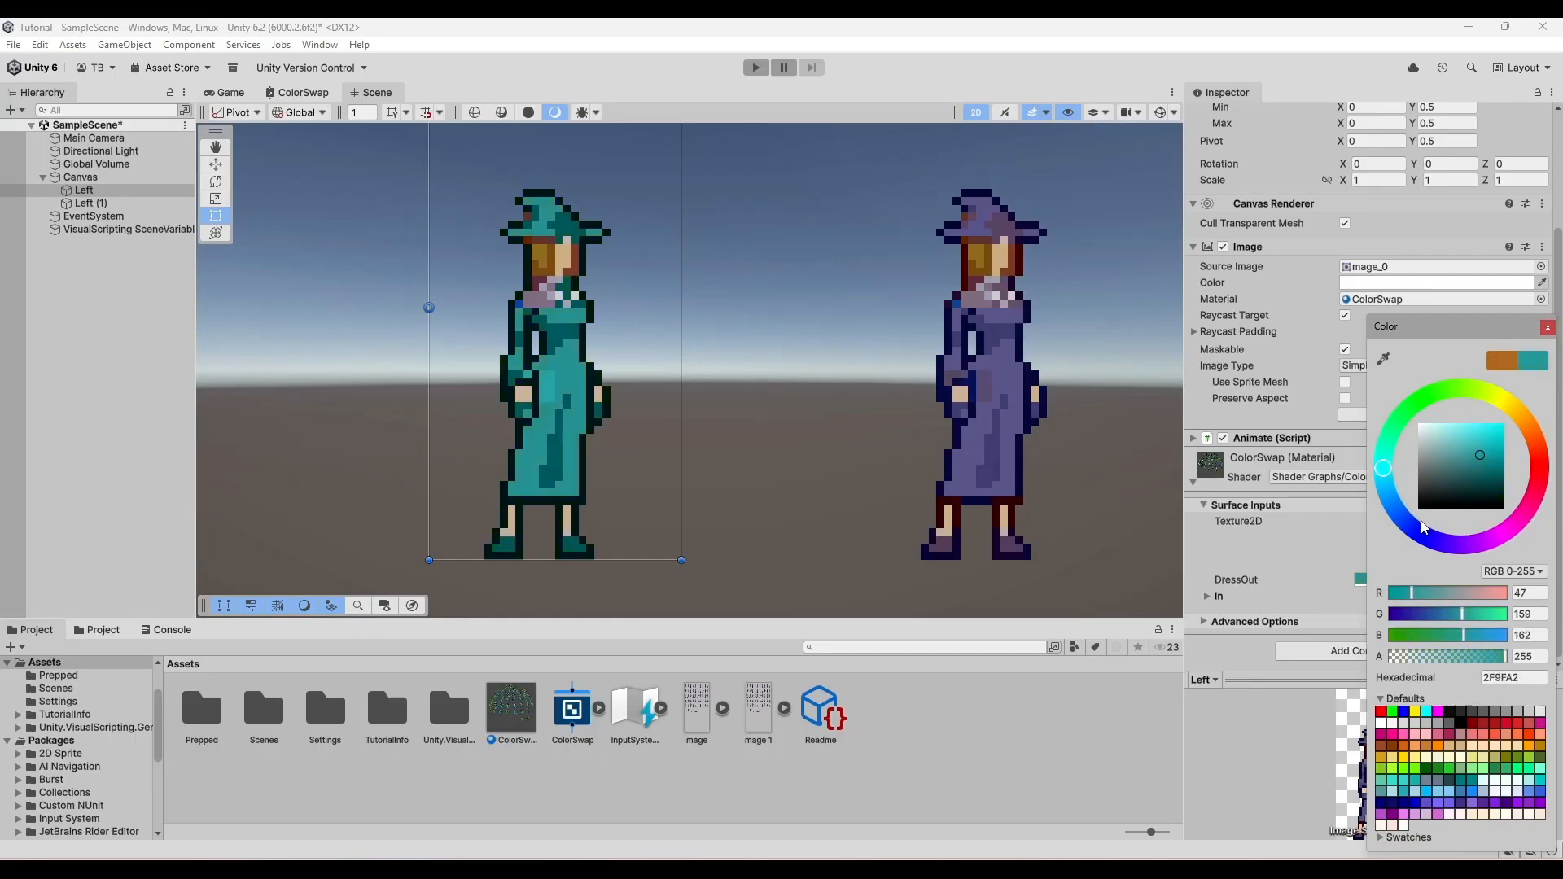
pyautogui.moveTo(1402, 530)
pyautogui.mouseDown()
pyautogui.moveTo(1426, 546)
pyautogui.moveTo(1384, 517)
pyautogui.moveTo(1361, 456)
pyautogui.mouseUp()
# - Assign the ColorSwap material to the Left (1) mage's Image component and deselect it
pyautogui.moveTo(518, 706); pyautogui.dragTo(1434, 447)
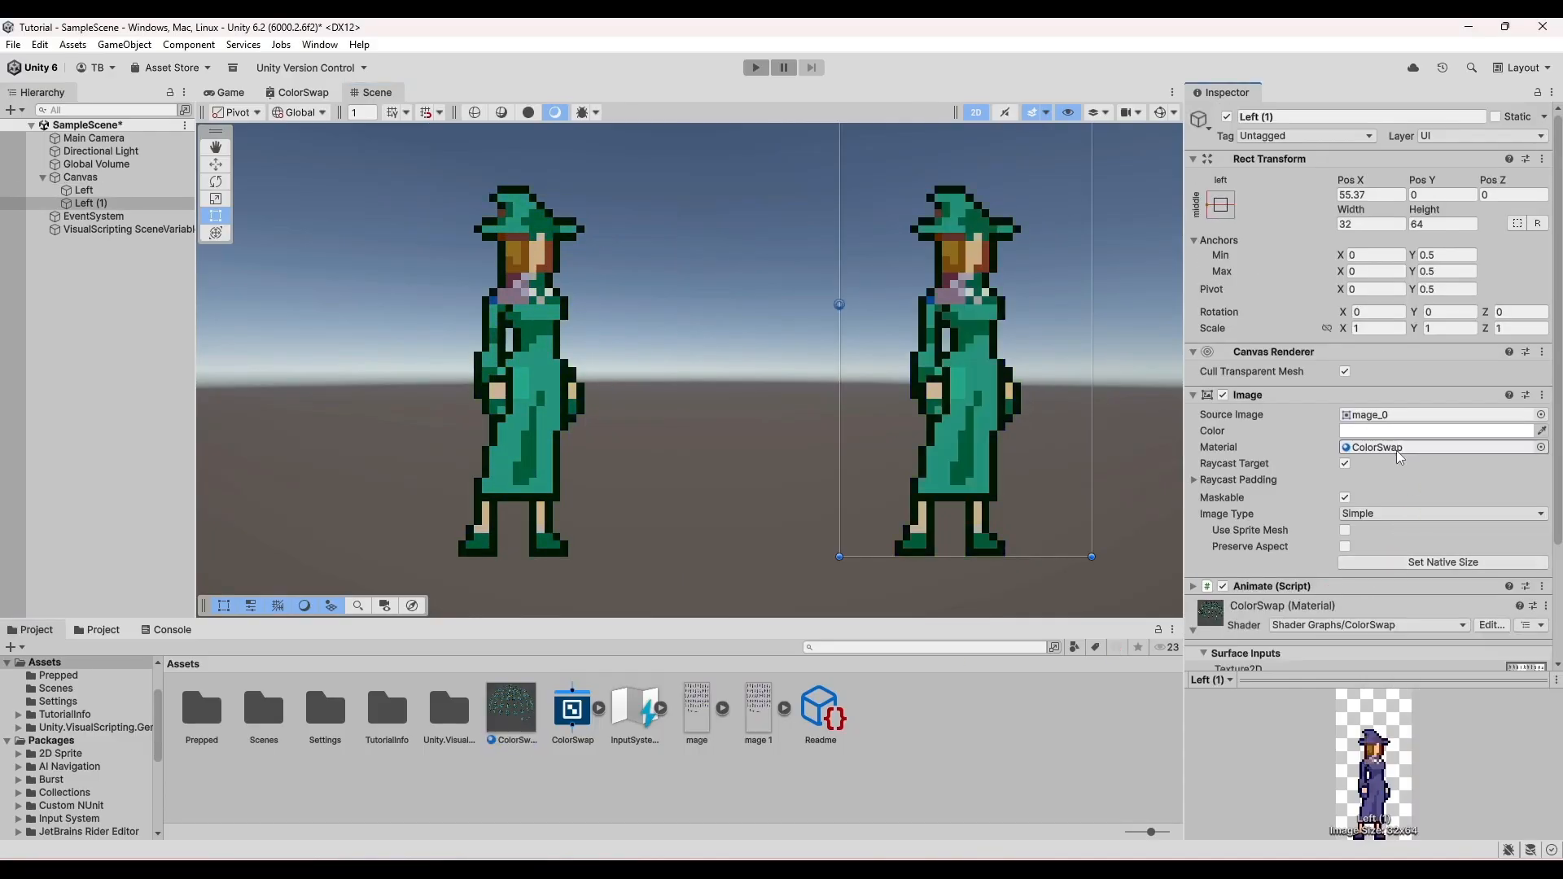
pyautogui.click(819, 324)
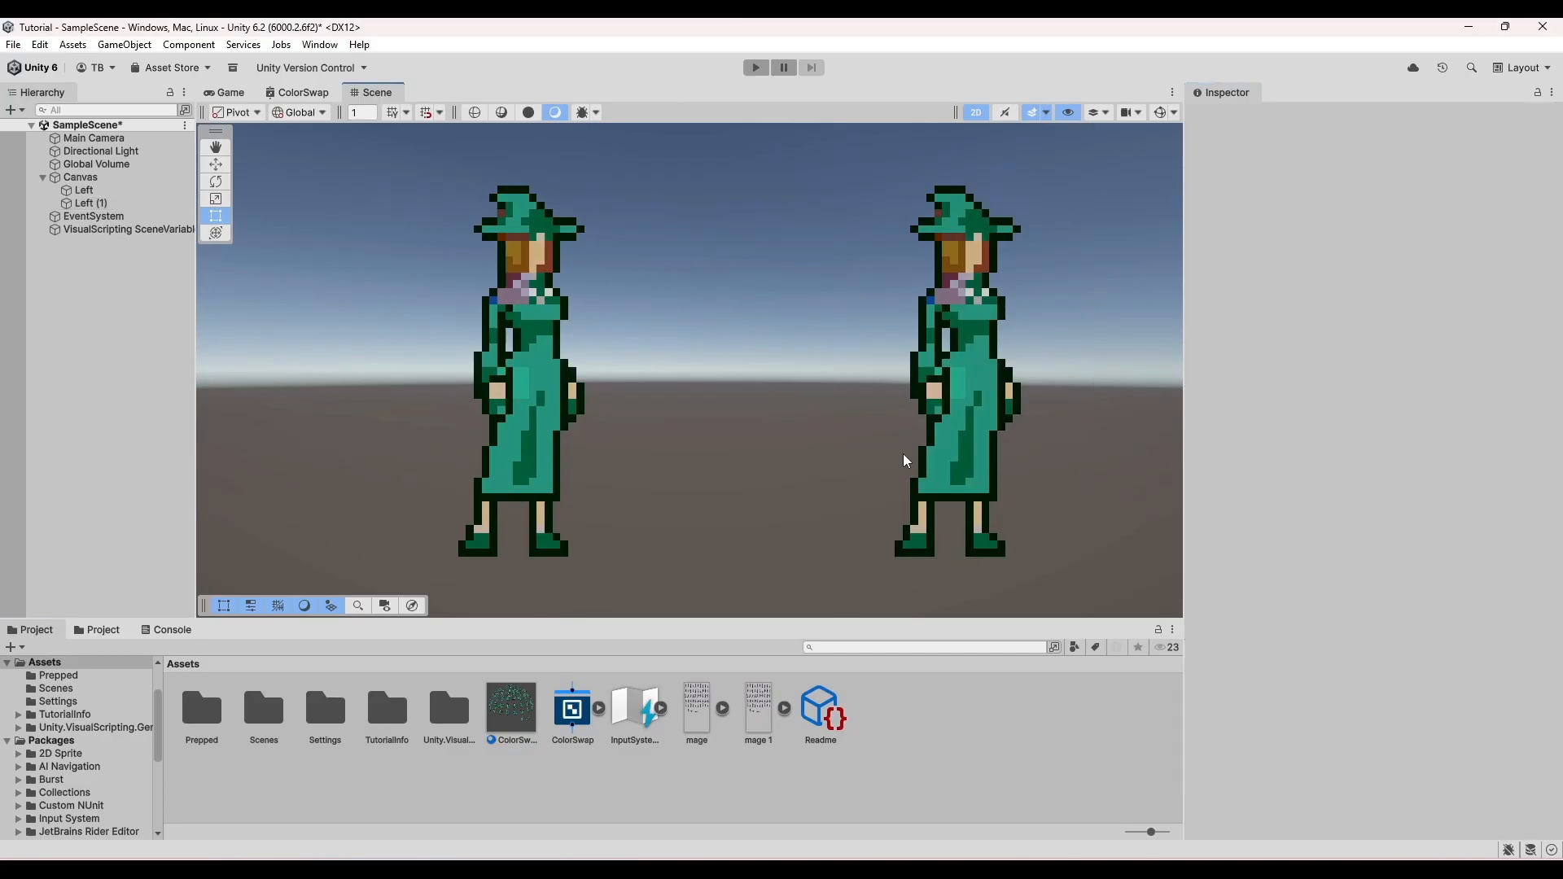
pyautogui.moveTo(872, 424); pyautogui.dragTo(846, 449, button='middle')
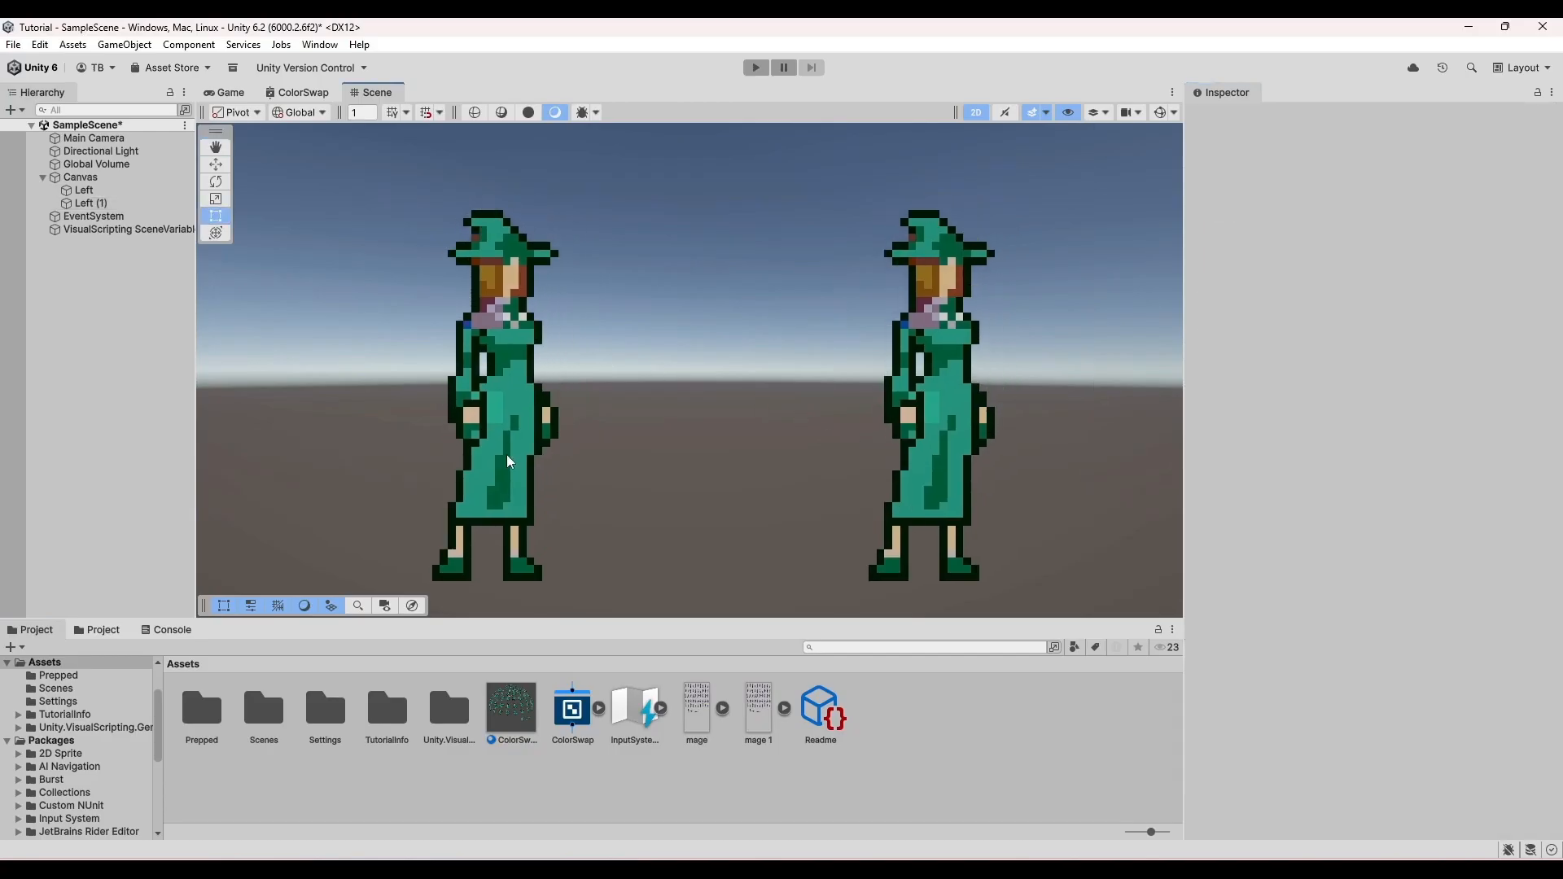
# - Set the DressOut color to brown 9F722D in the ColorSwap material of the Left mage
pyautogui.click(534, 364)
pyautogui.scroll(-3, 1241, 516)
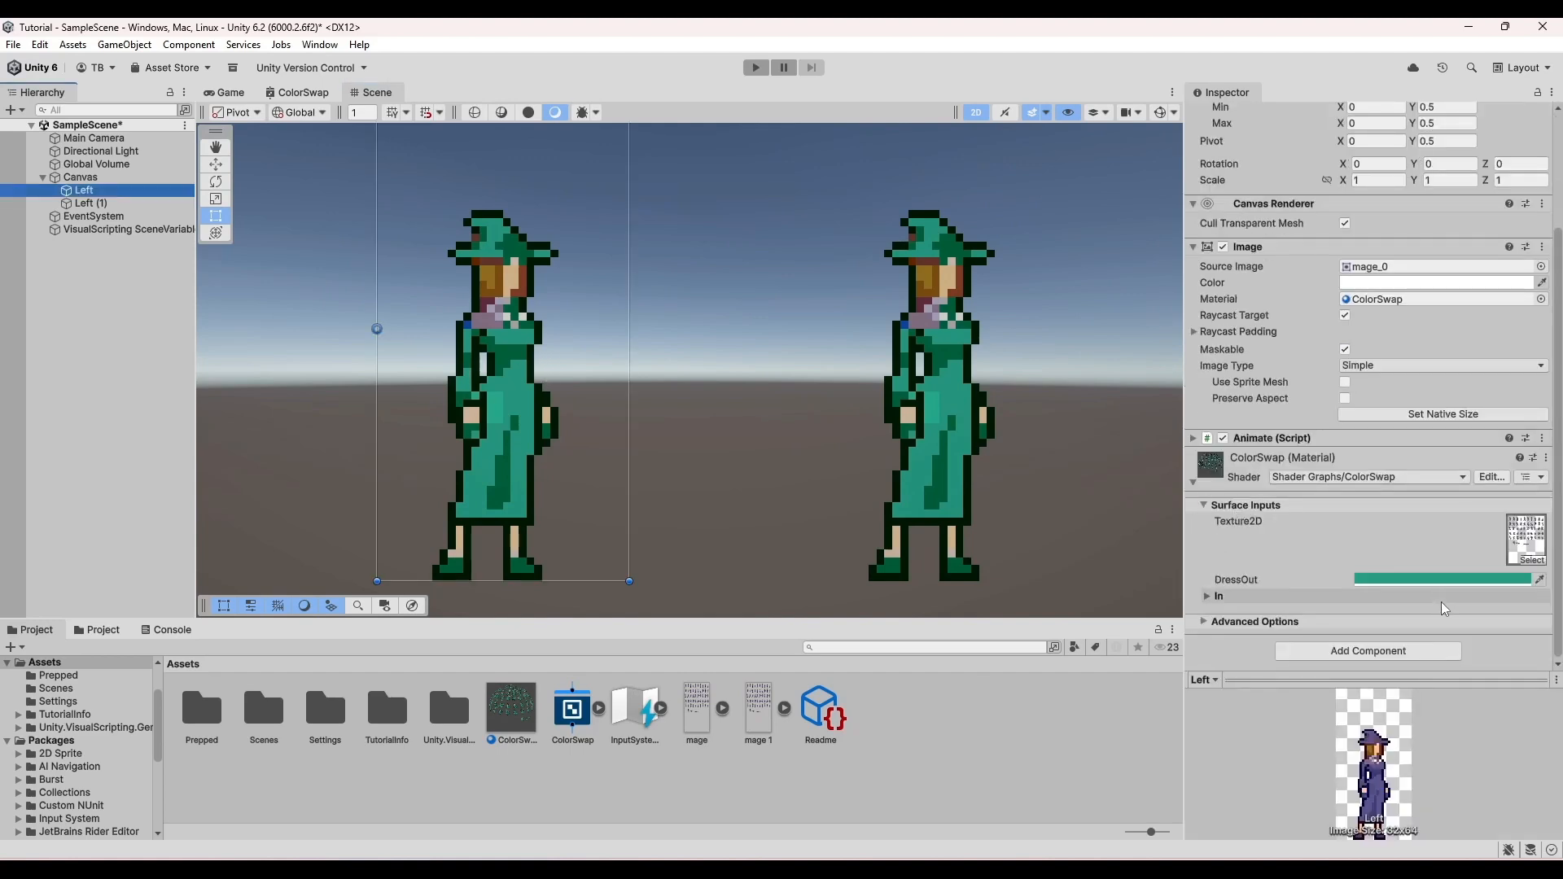
pyautogui.click(1426, 580)
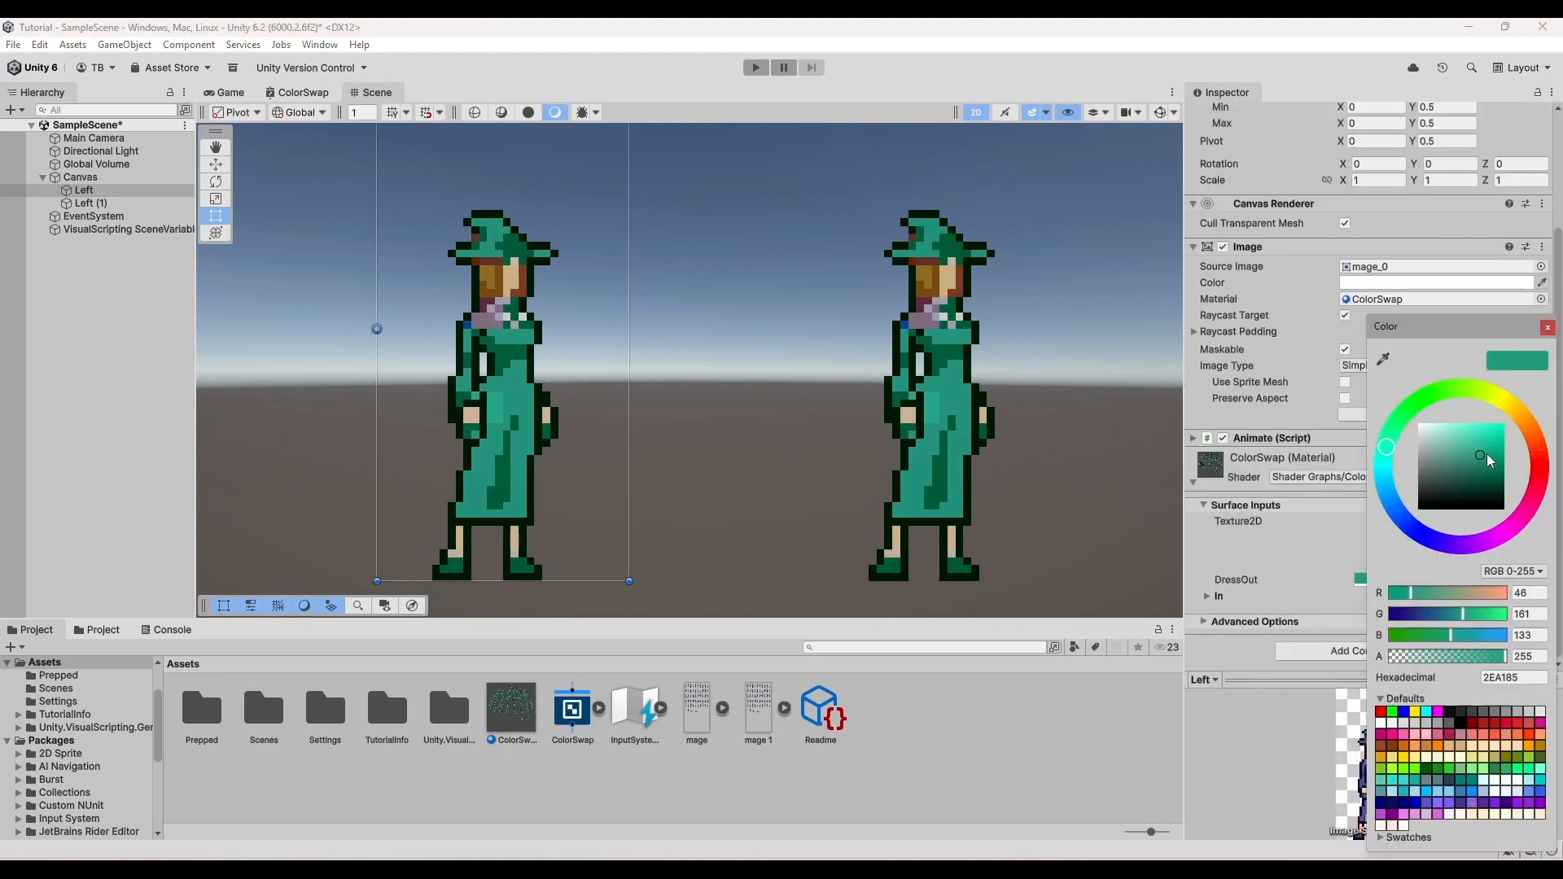
pyautogui.moveTo(1490, 452)
pyautogui.mouseDown()
pyautogui.moveTo(1478, 488)
pyautogui.moveTo(1475, 450)
pyautogui.moveTo(1478, 480)
pyautogui.moveTo(1484, 450)
pyautogui.moveTo(1537, 445)
pyautogui.moveTo(1497, 420)
pyautogui.mouseUp()
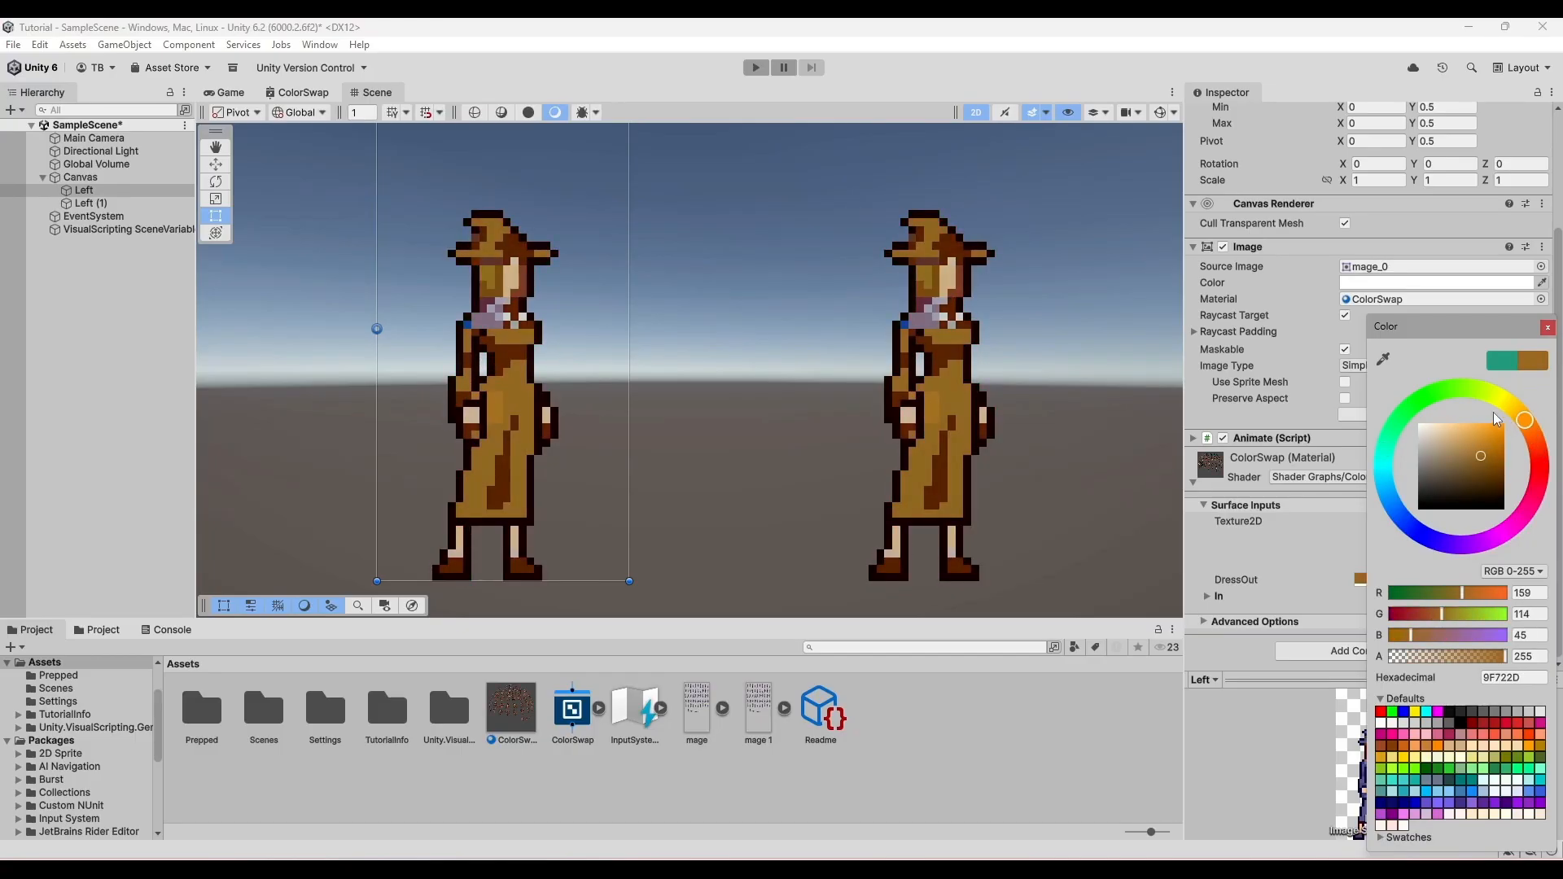
pyautogui.click(1548, 327)
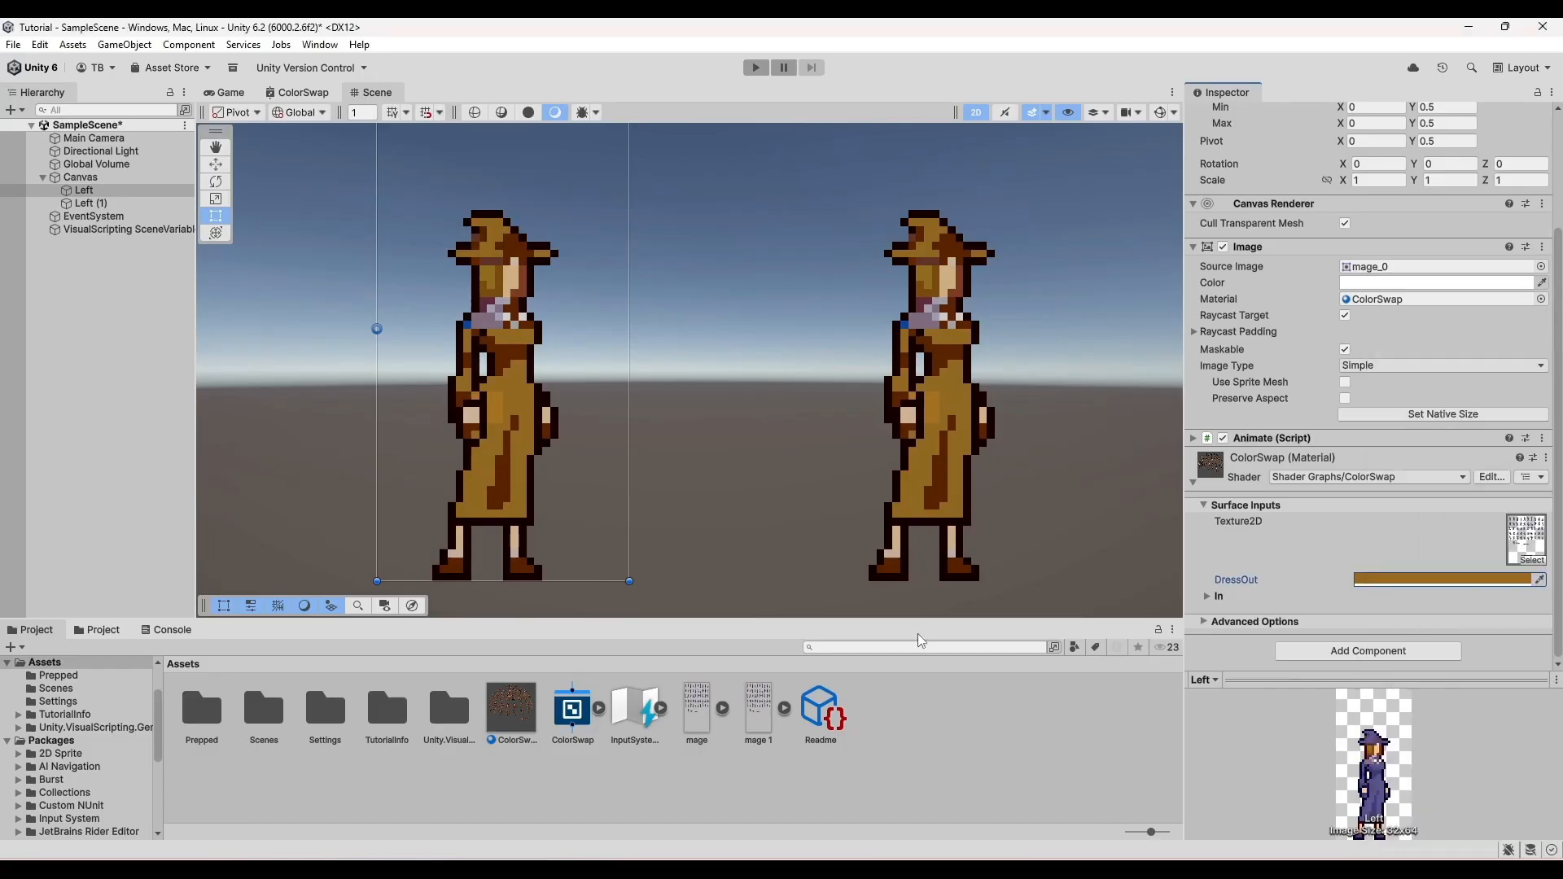
# - Turn on Enable GPU Instancing in the ColorSwap material's advanced options
pyautogui.click(507, 718)
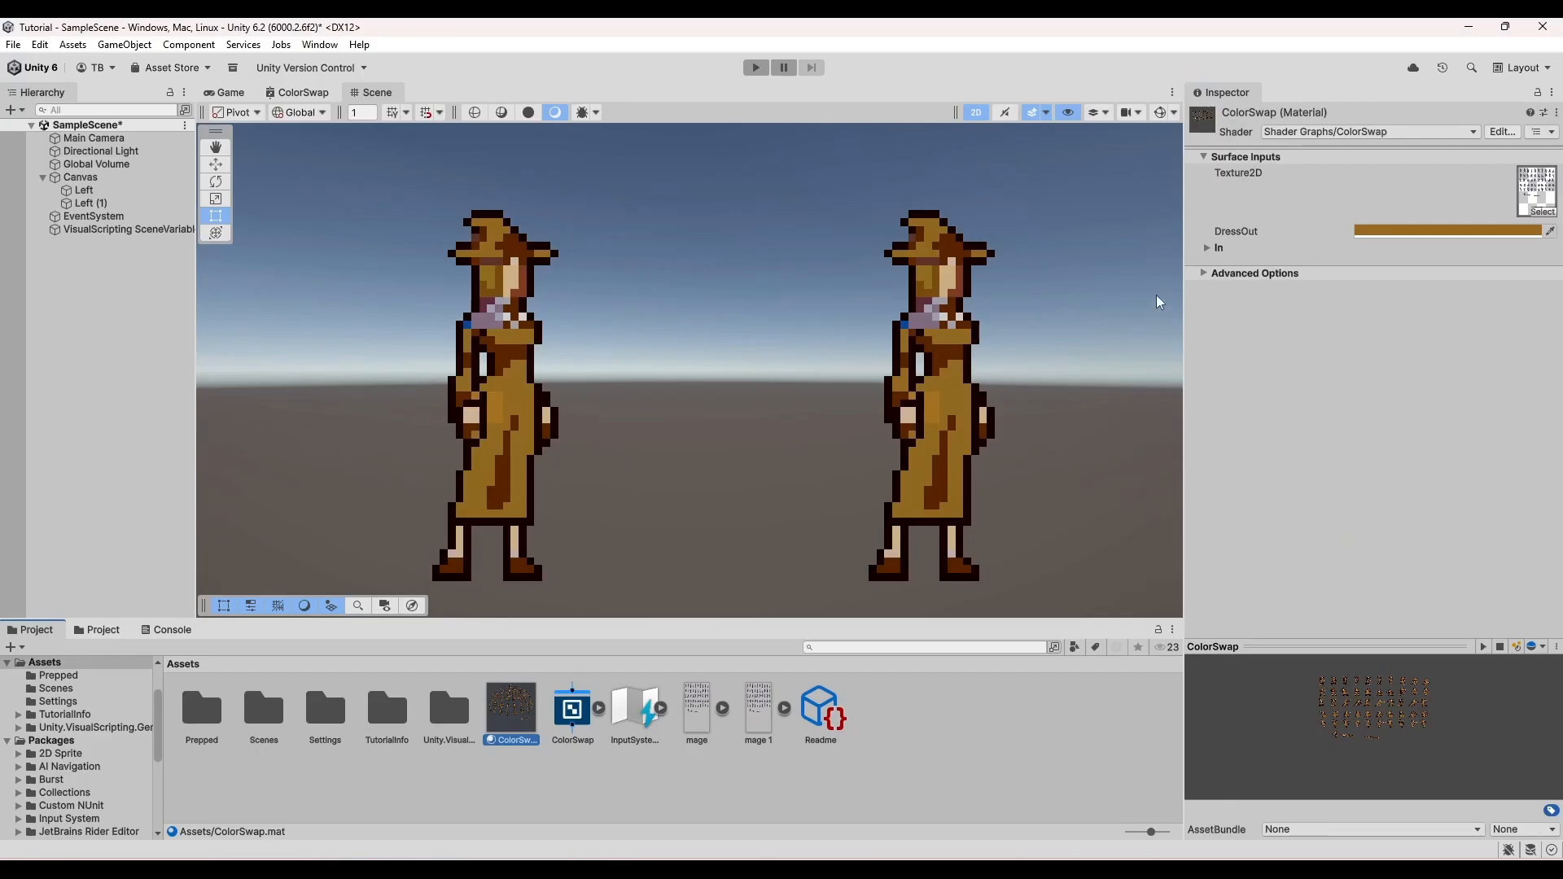
pyautogui.click(1204, 274)
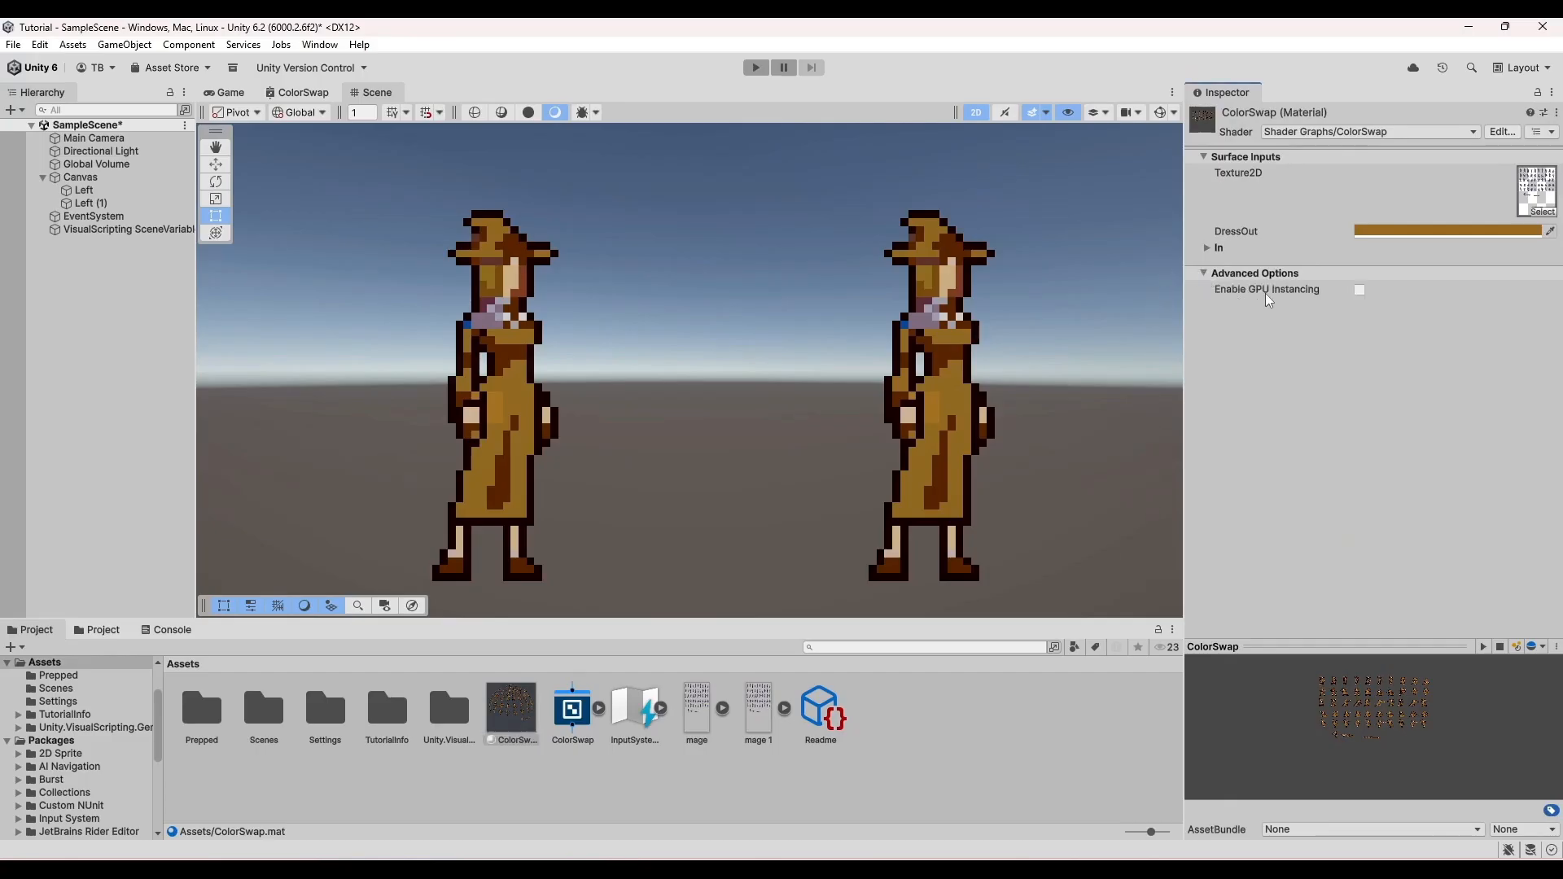
pyautogui.click(1359, 290)
pyautogui.click(522, 727)
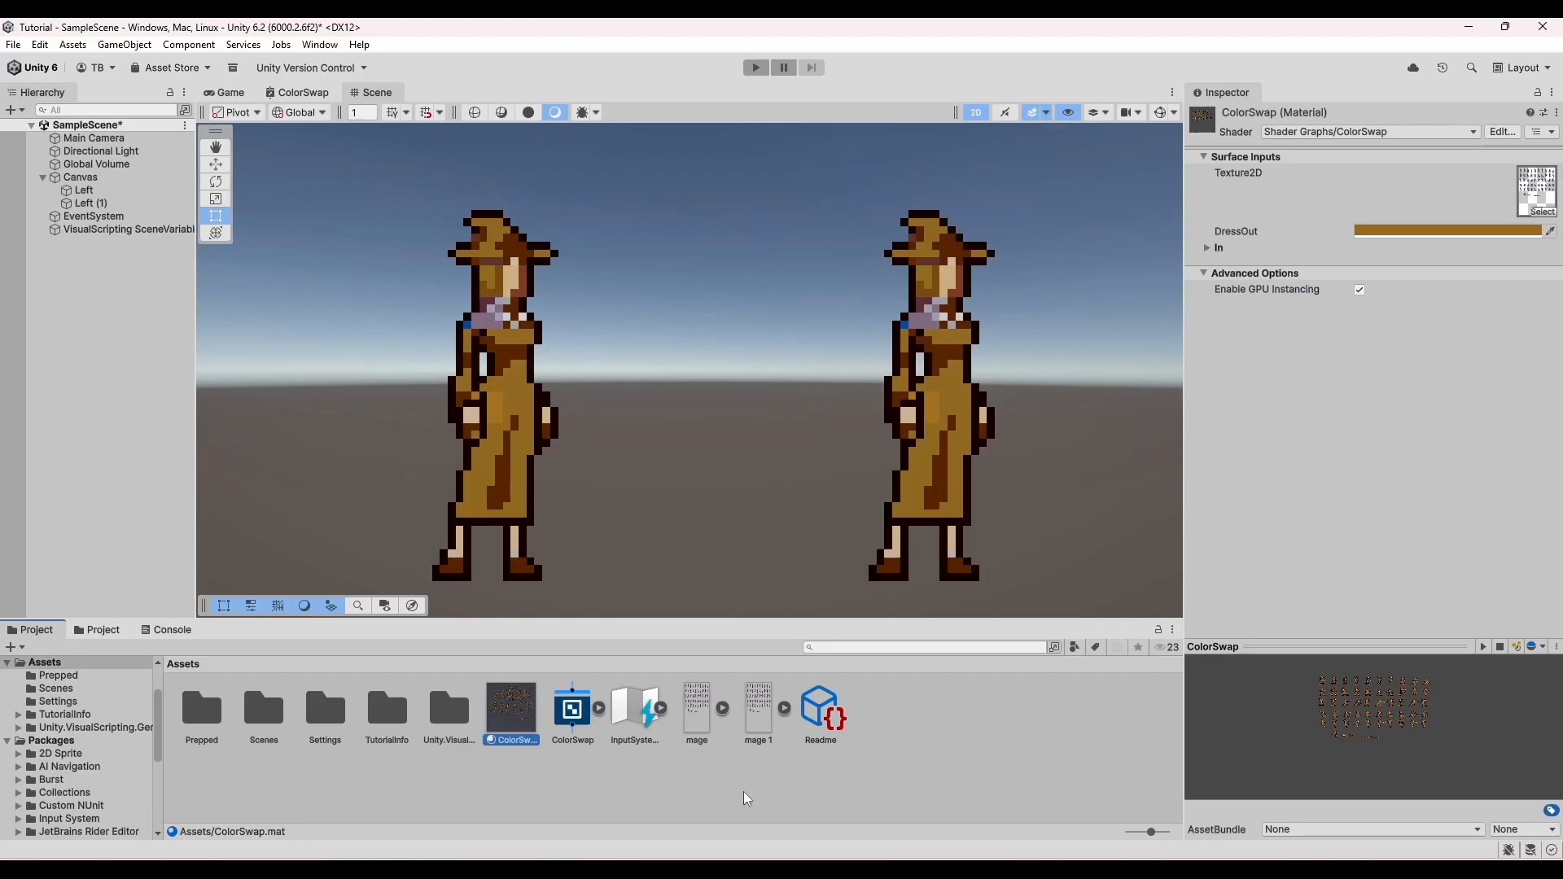
pyautogui.click(1004, 741)
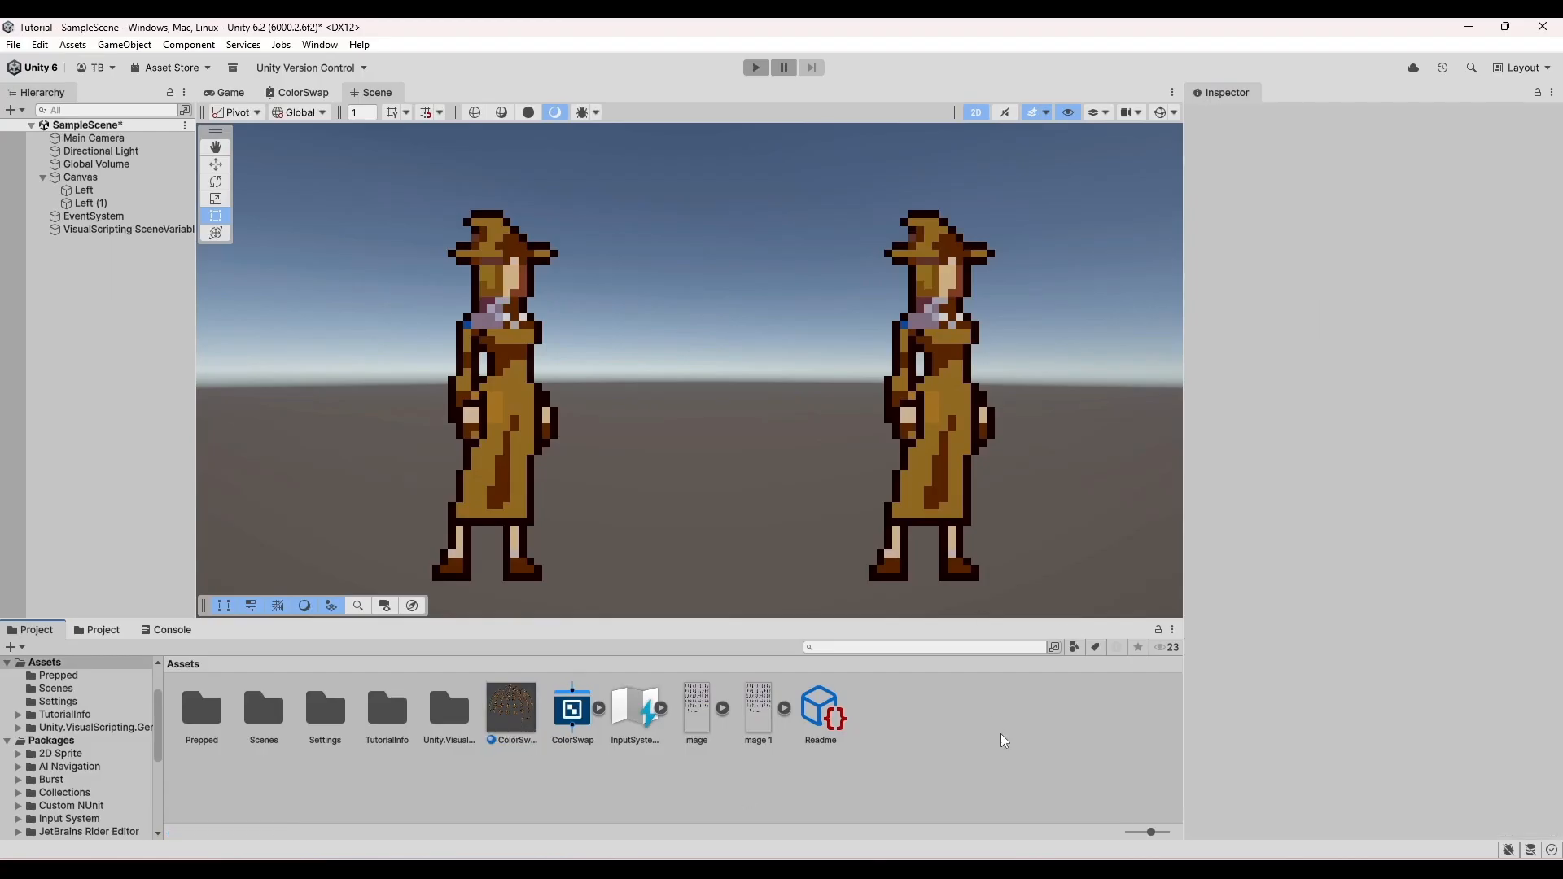
# - Create a MonoBehaviour script named ColorSwapController in the Assets folder and open it in Visual Studio
pyautogui.click(408, 347)
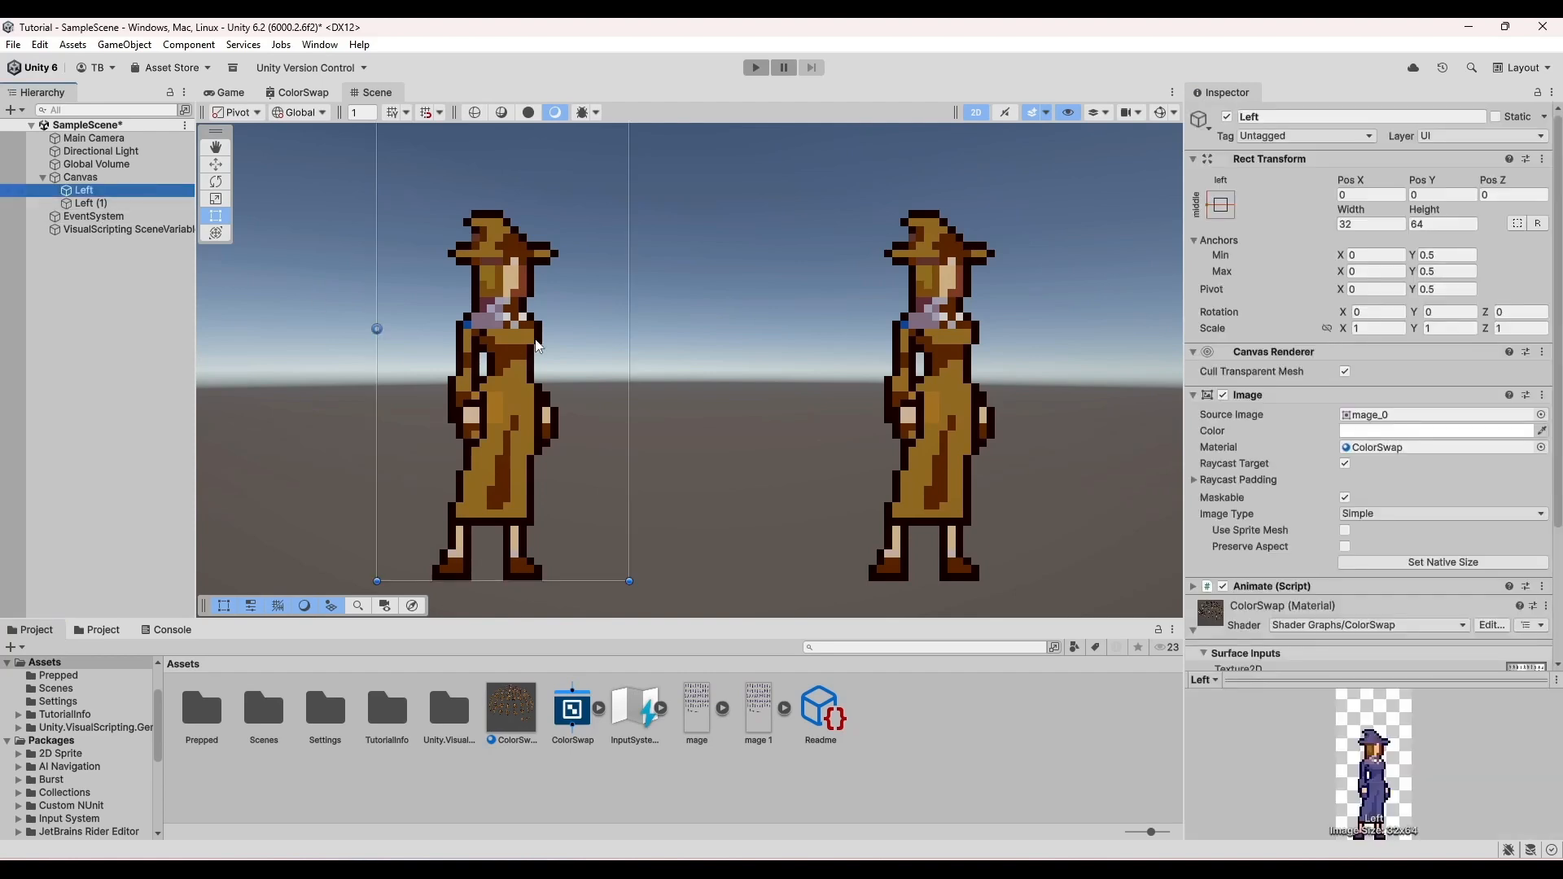
pyautogui.click(918, 715)
pyautogui.rightClick(918, 715)
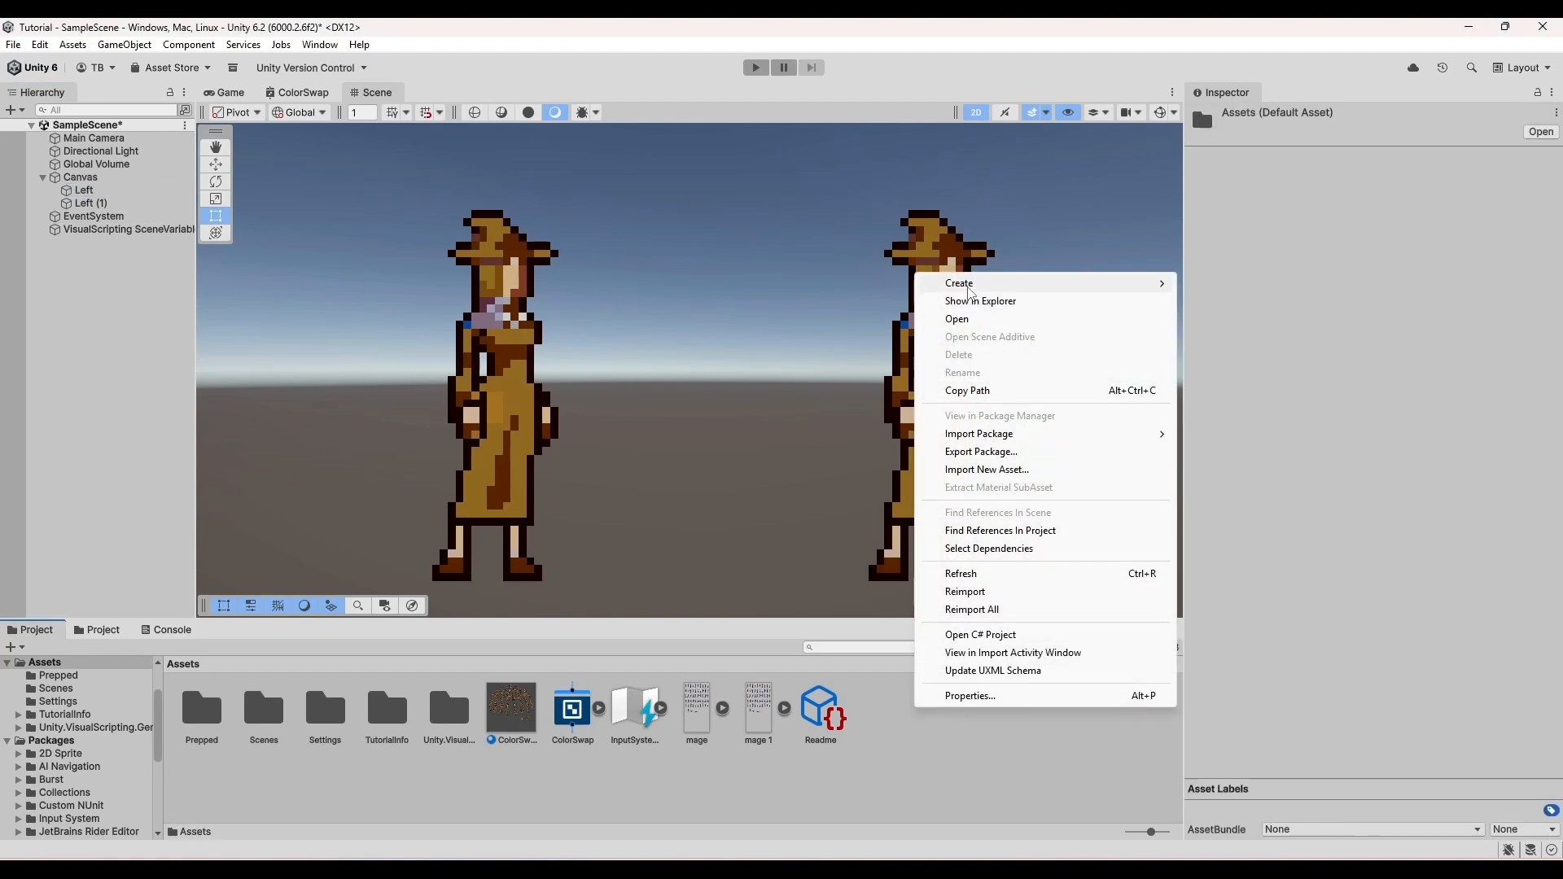
pyautogui.moveTo(1083, 287)
pyautogui.click(1250, 320)
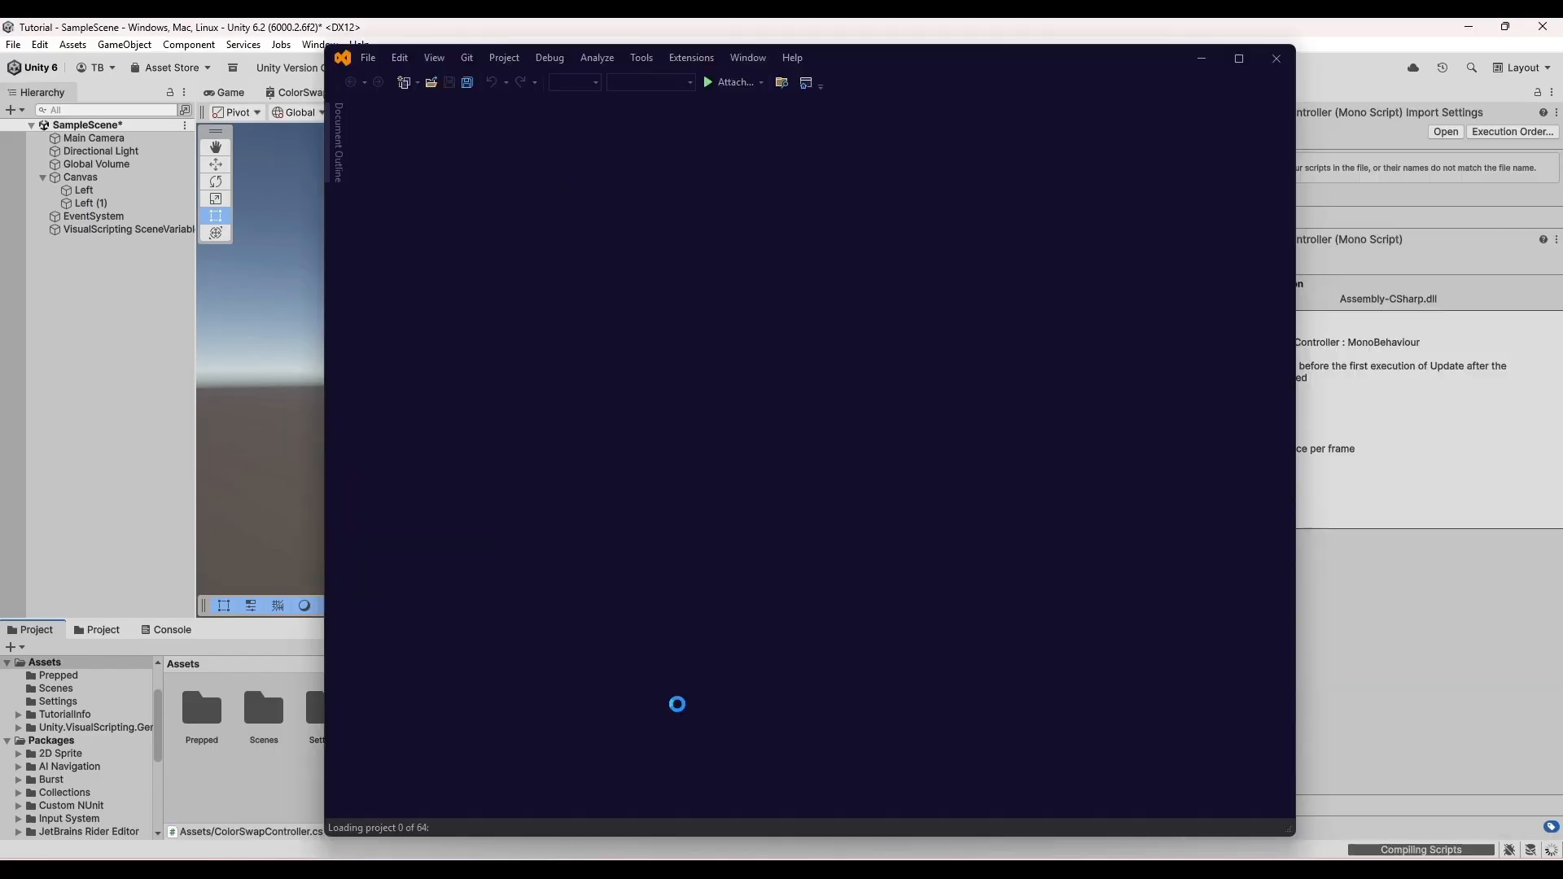
# - Delete the template Start and Update methods with their comments from ColorSwapController, leaving blank lines in the class body
pyautogui.moveTo(478, 377); pyautogui.dragTo(463, 222)
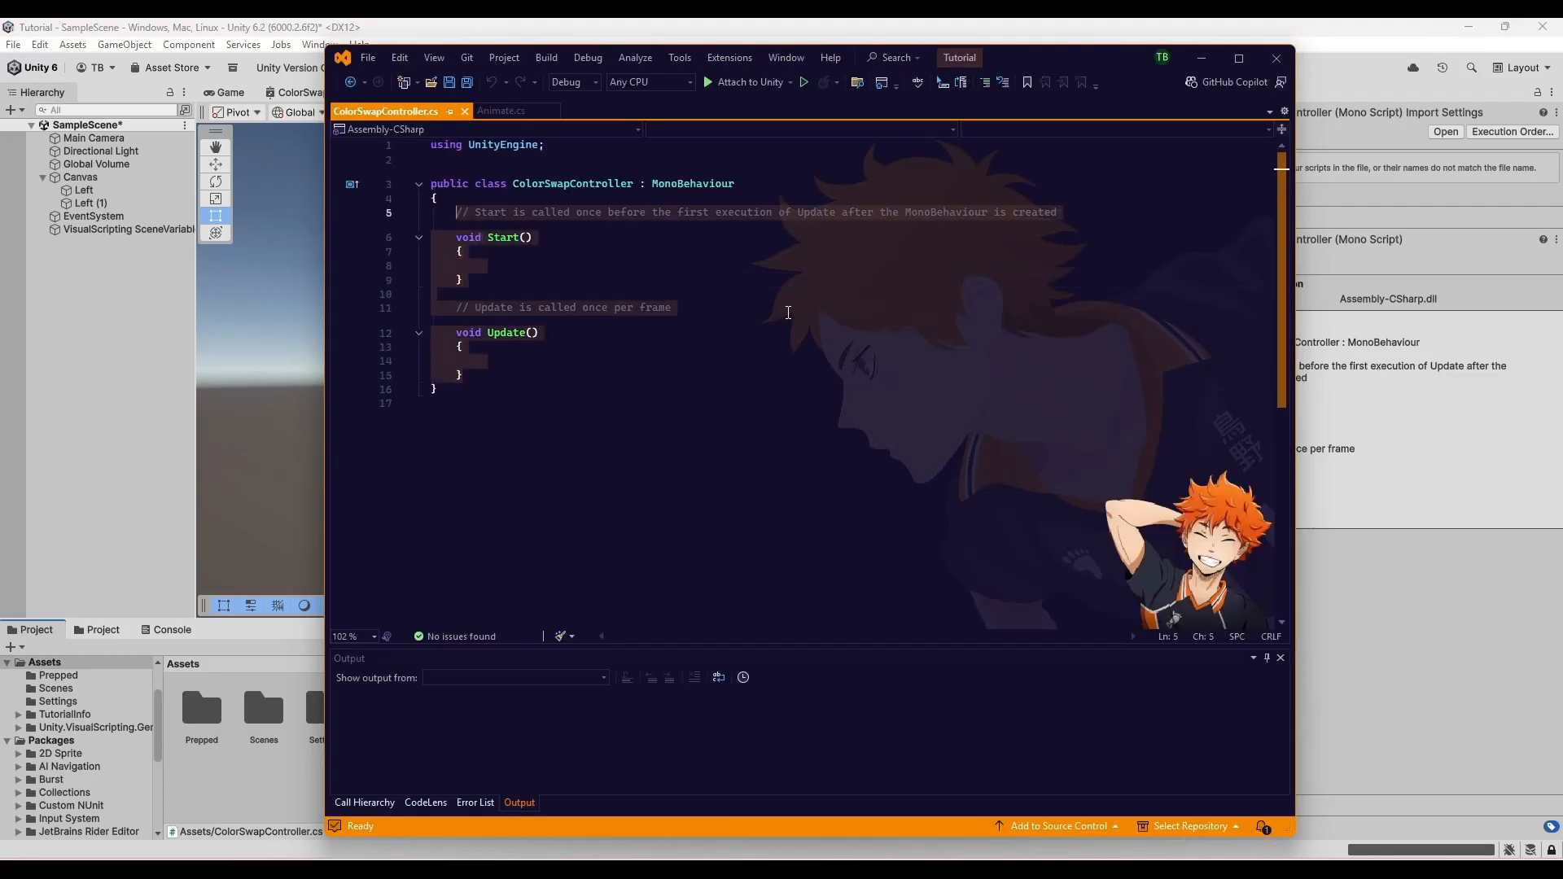
pyautogui.press('BackSpace')
pyautogui.press('Return')
pyautogui.press('Return')
pyautogui.press('Up')
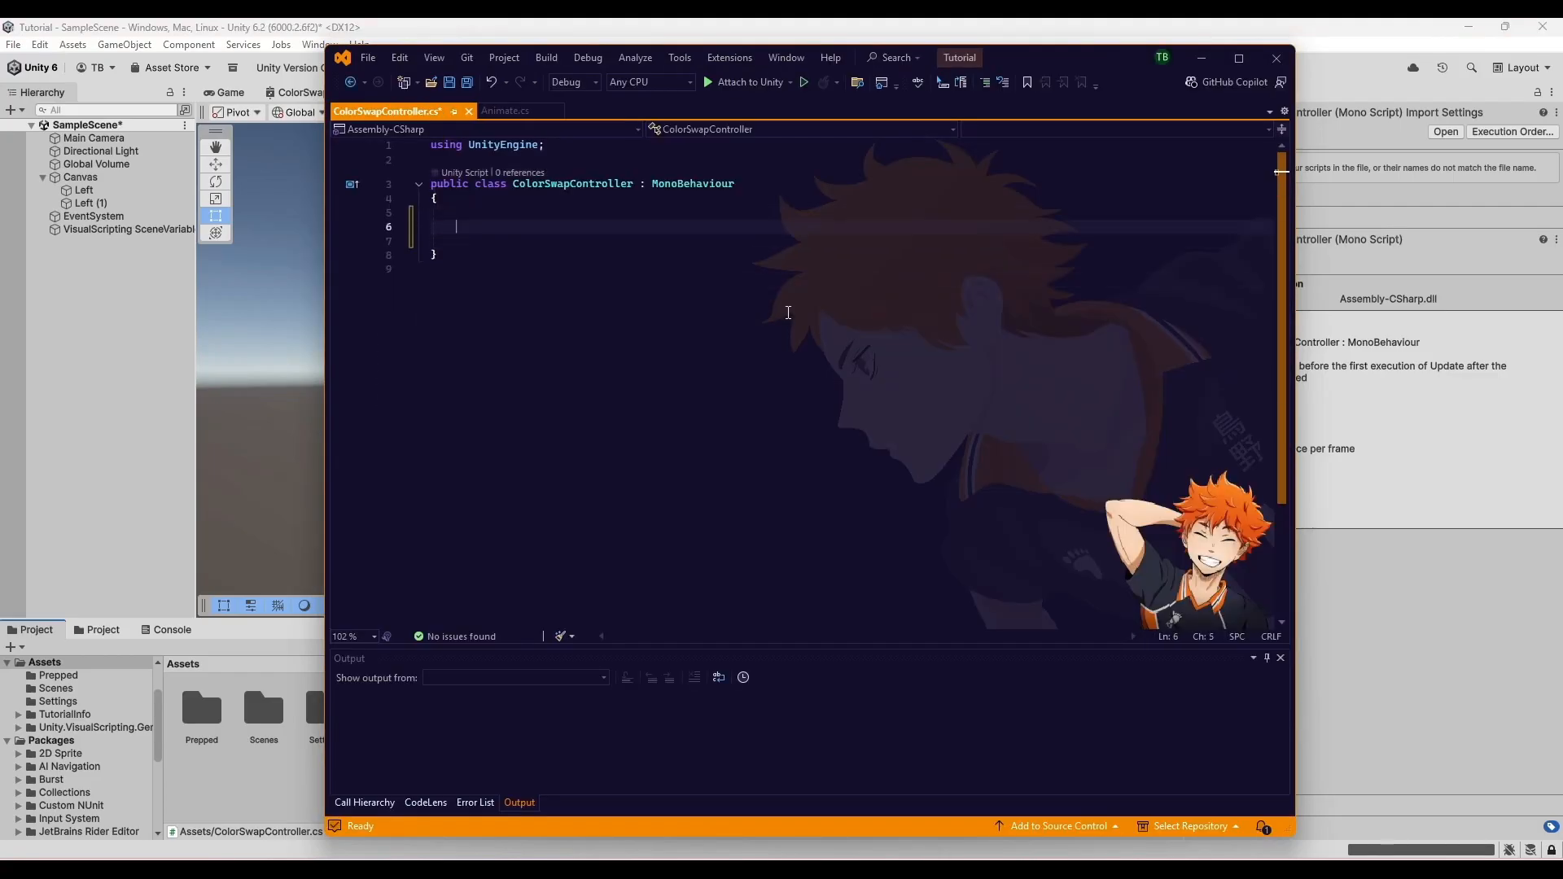
pyautogui.press('Up')
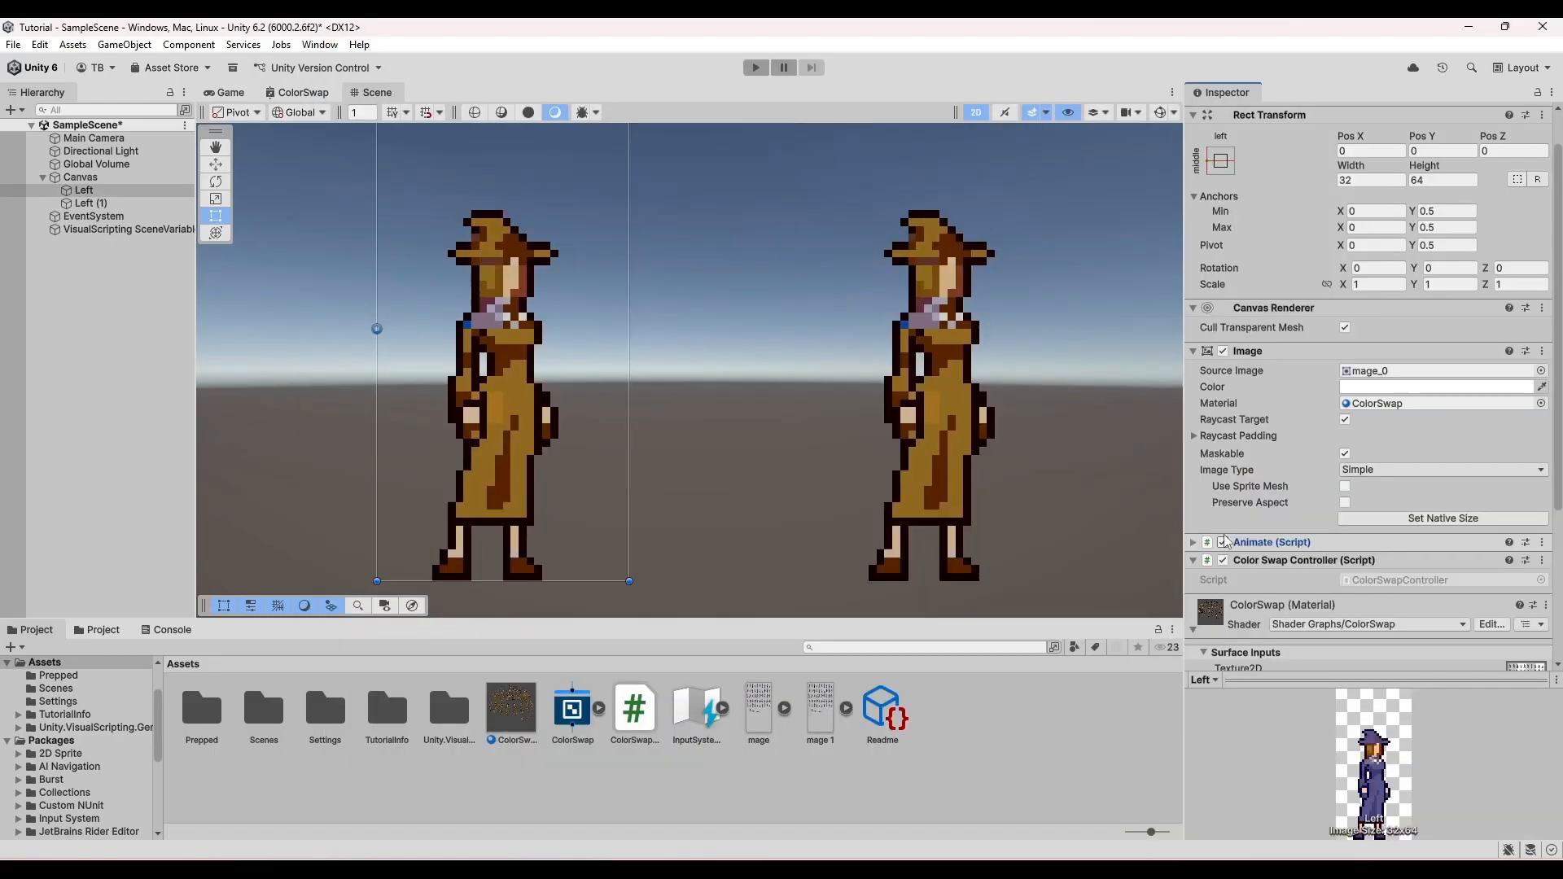
# - Declare a public Color field _newColor and an Image field _image in the ColorSwapController class
pyautogui.scroll(-3, 1211, 424)
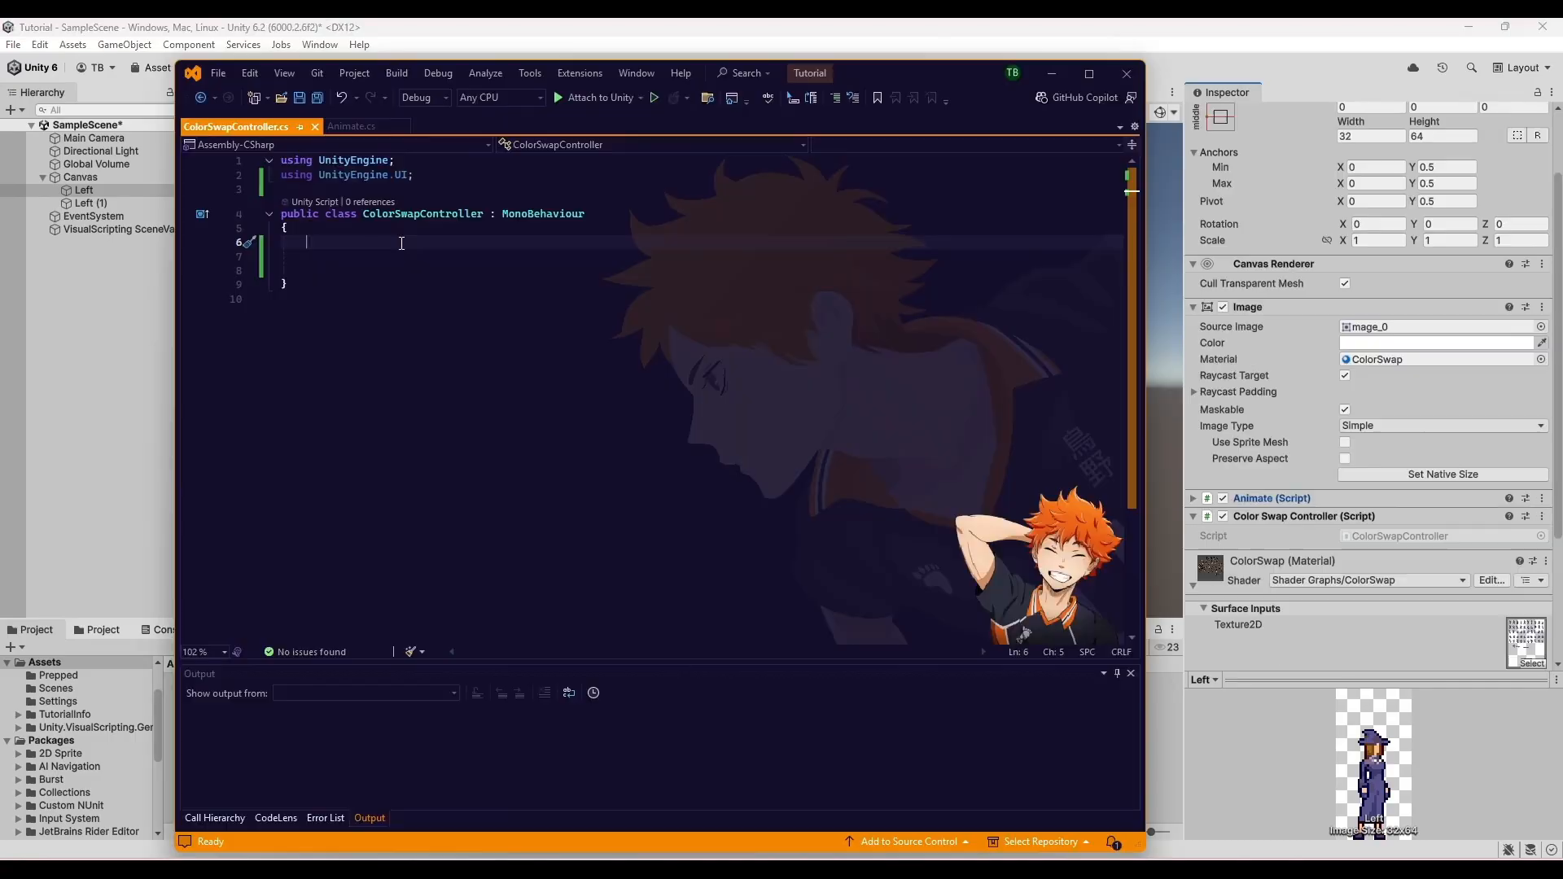
pyautogui.write('publi')
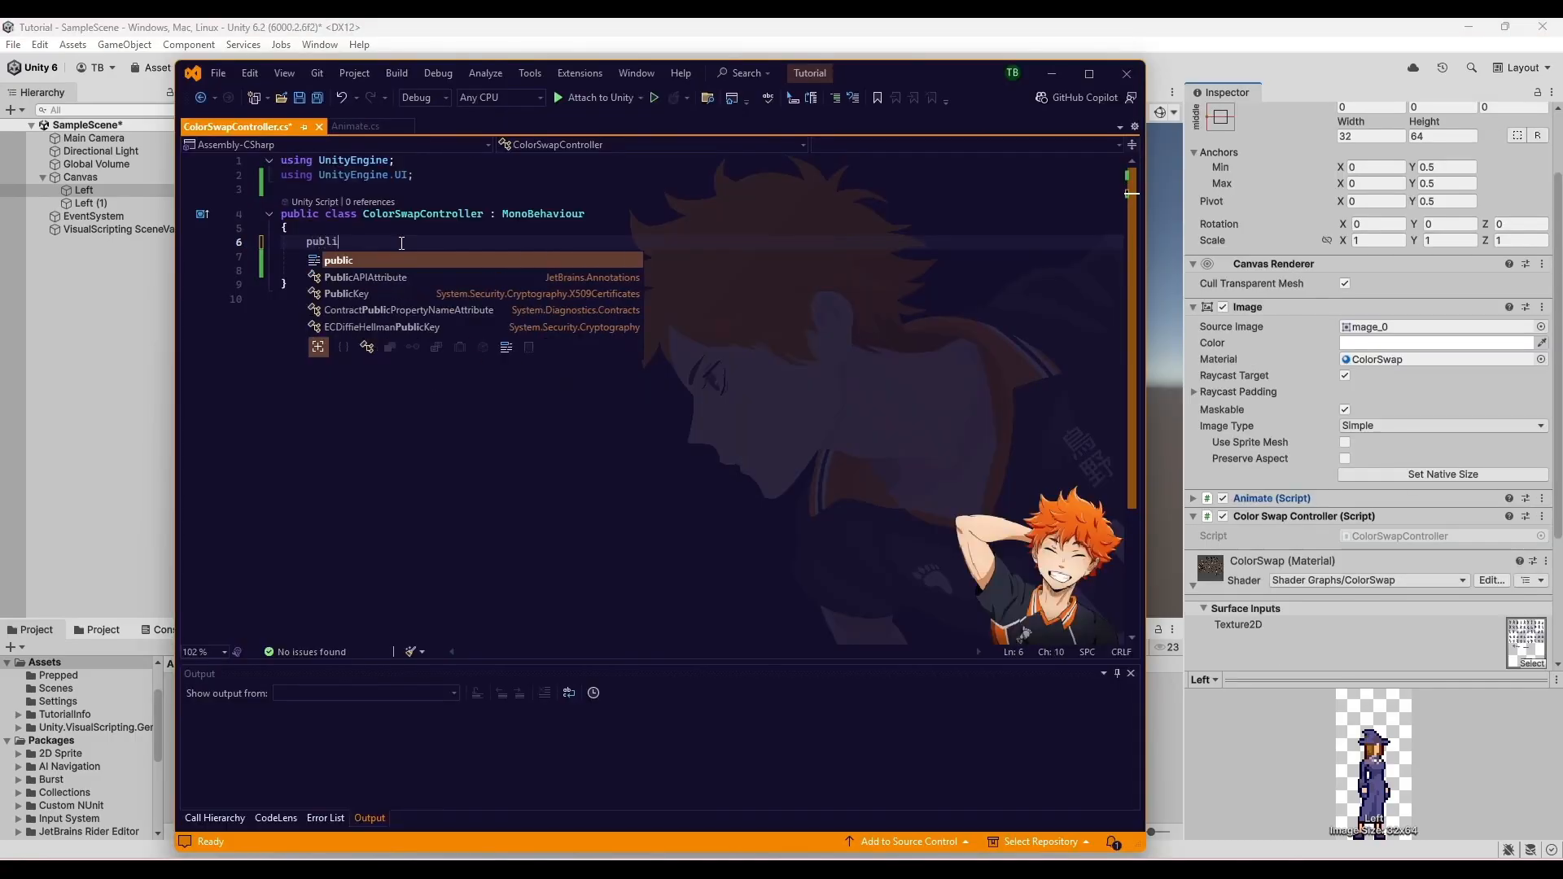
pyautogui.write('c Color')
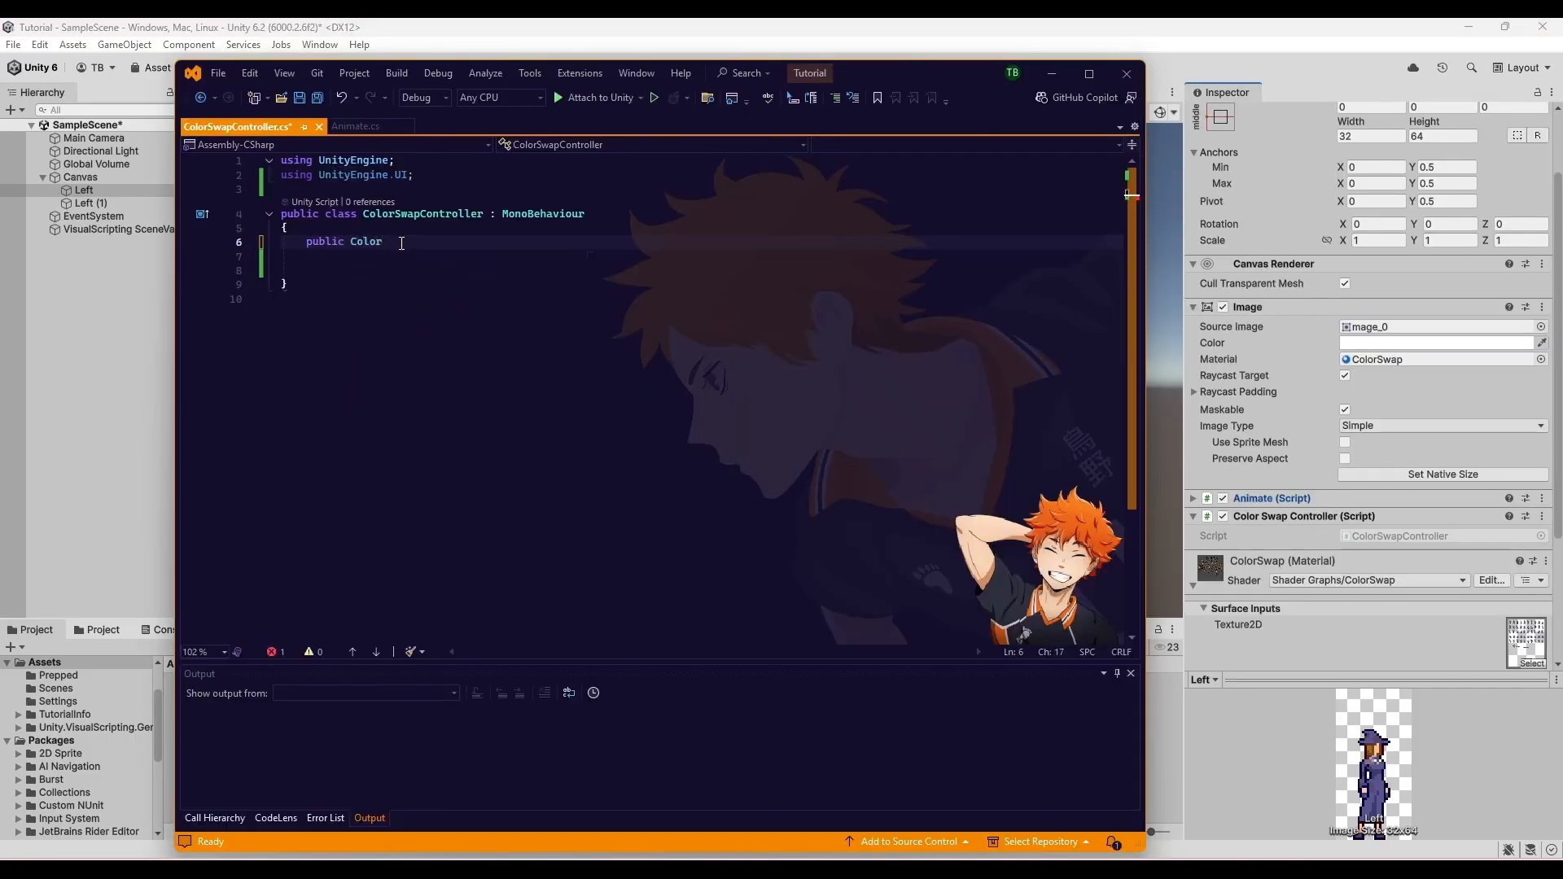
pyautogui.write(' _newColor;')
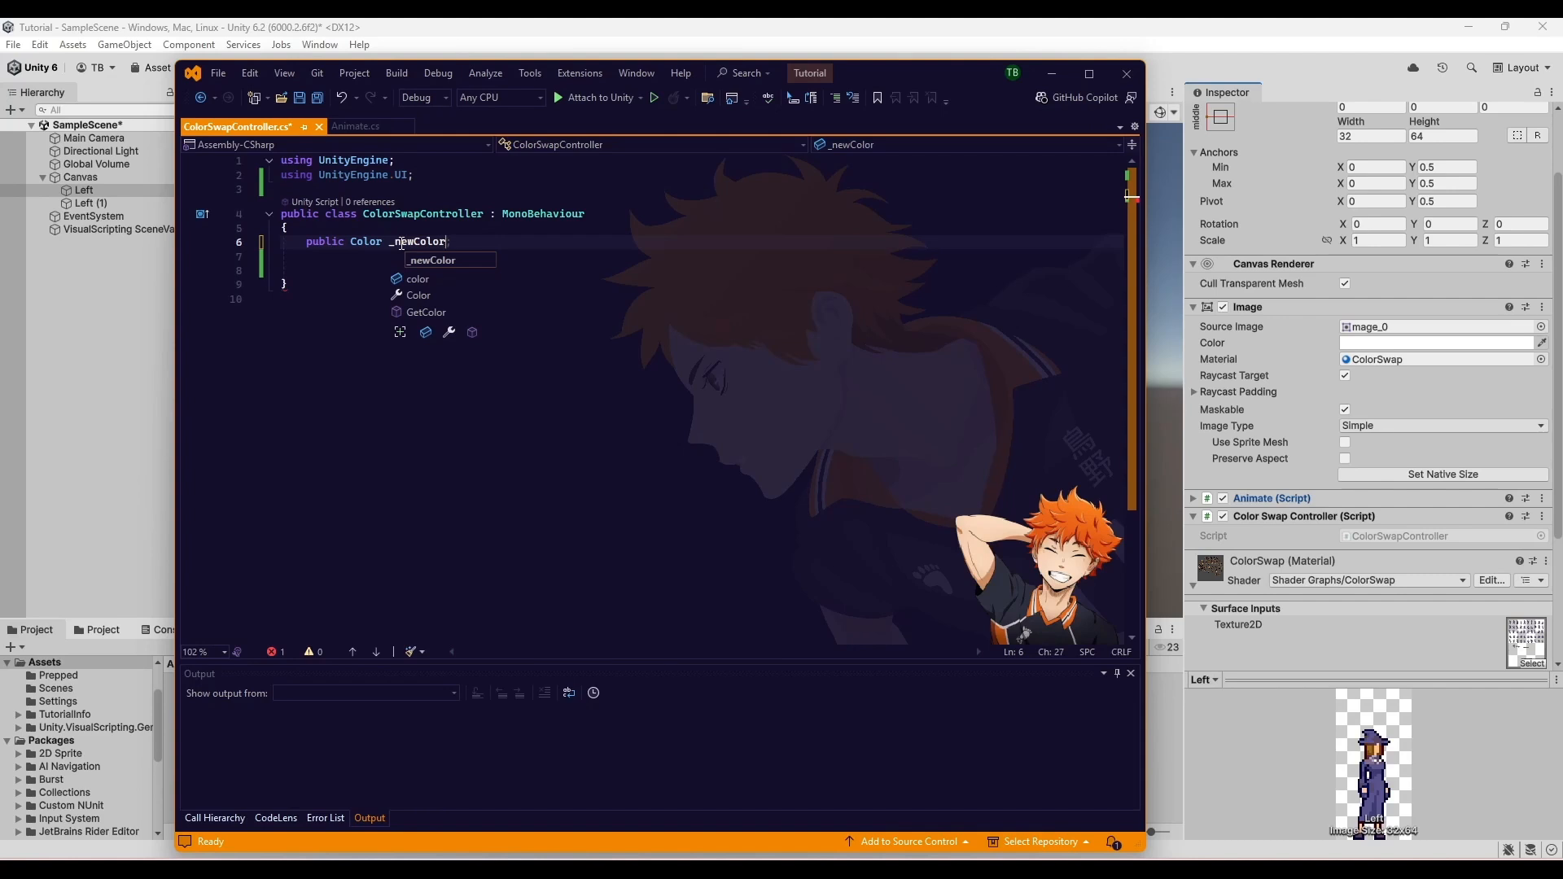
pyautogui.press('Return')
pyautogui.press('Return')
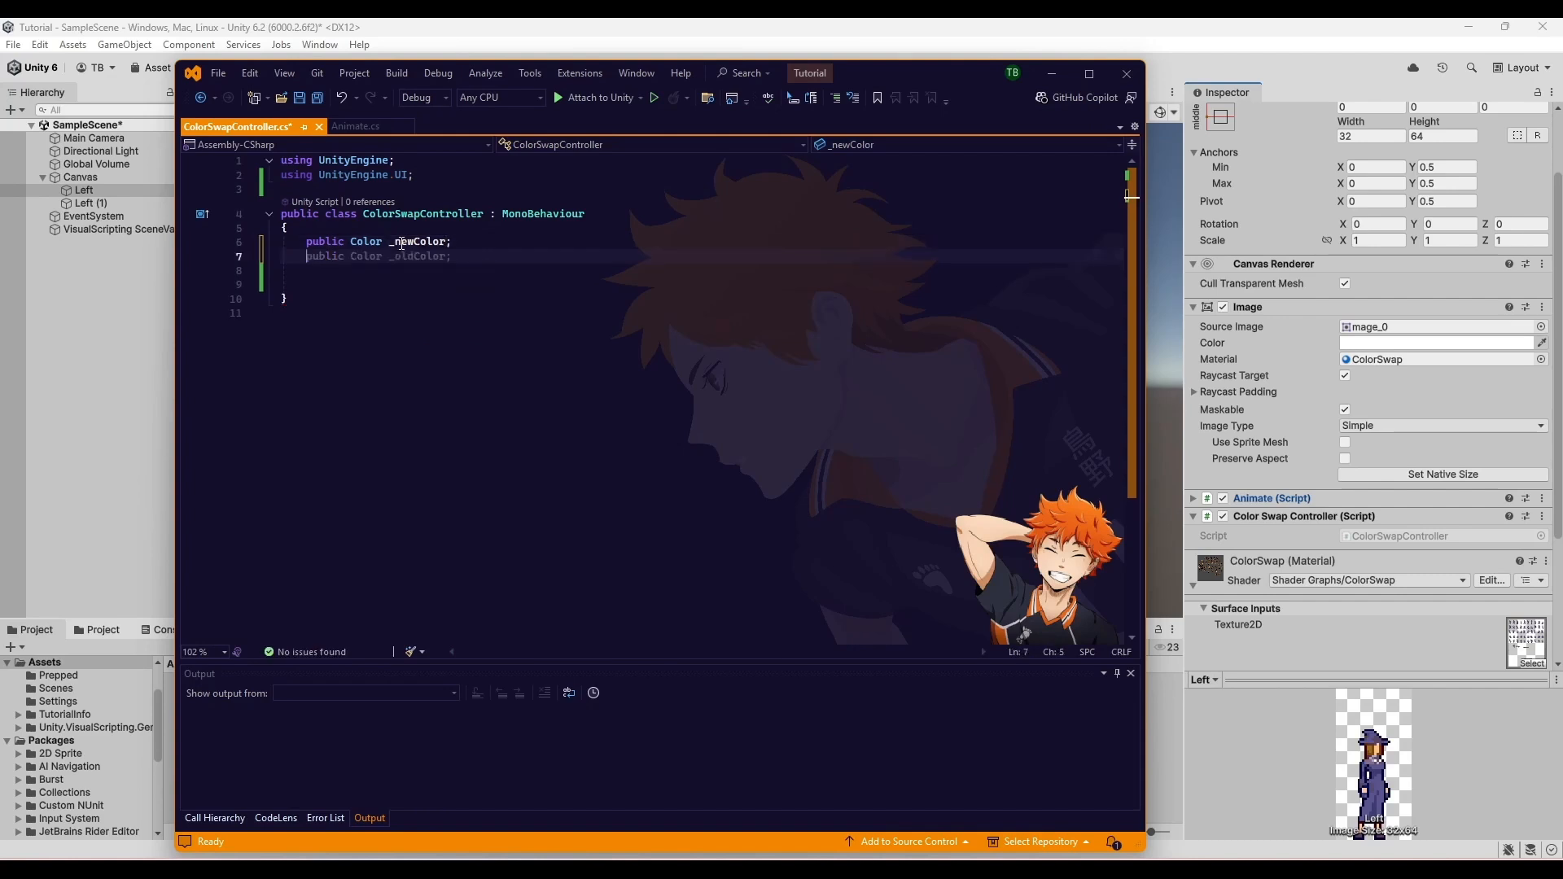
pyautogui.write('Image ')
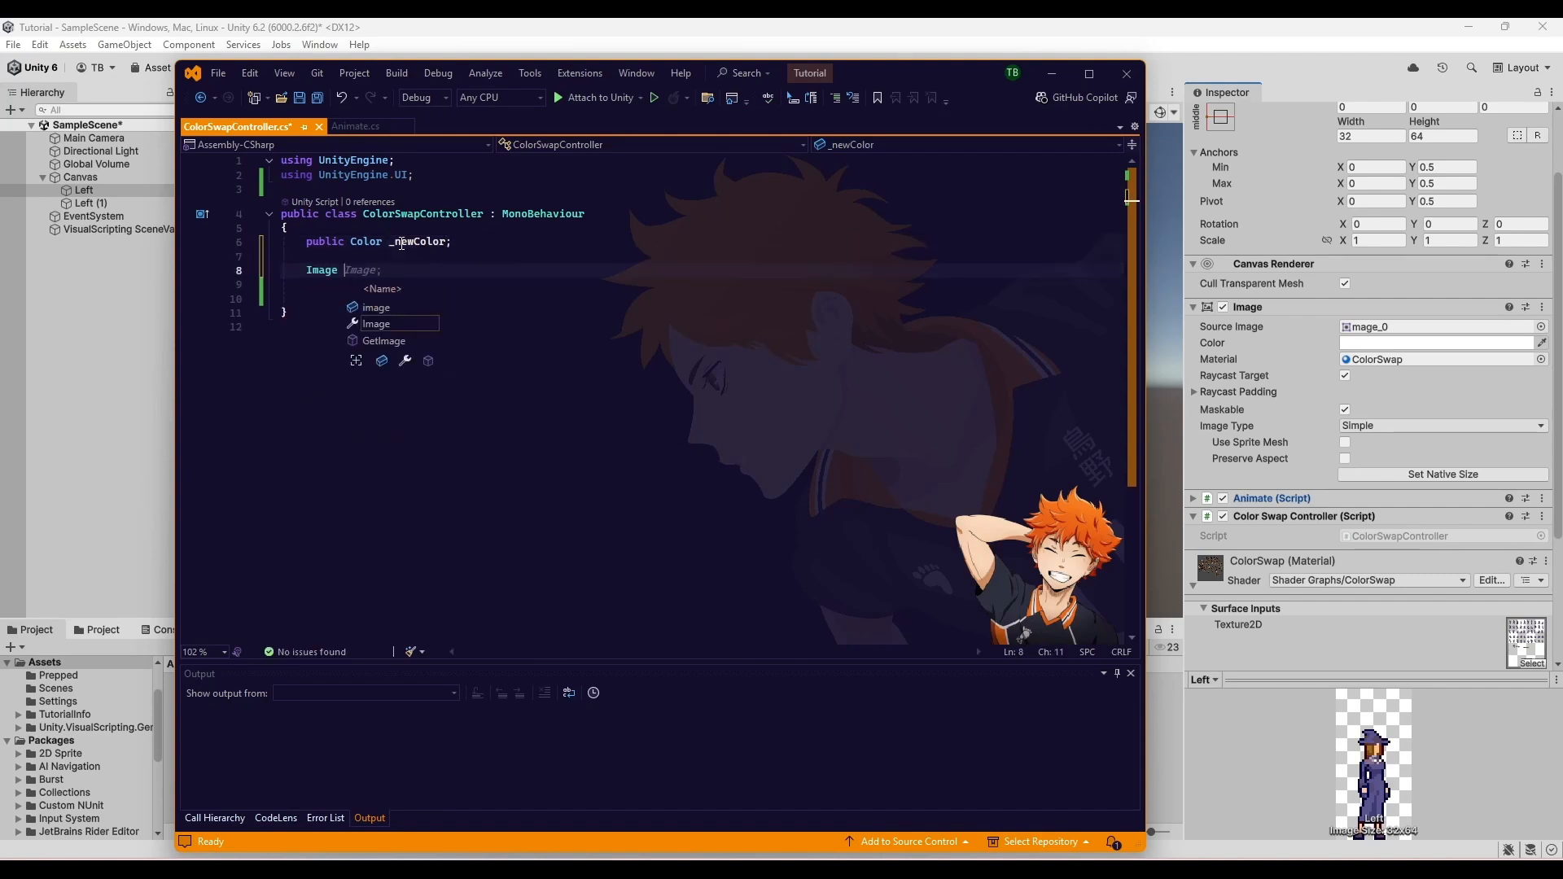
pyautogui.write('_image;')
pyautogui.press('Return')
pyautogui.press('Return')
# - Add a private Start method that assigns GetComponent<Image>() to _image
pyautogui.write('void Star')
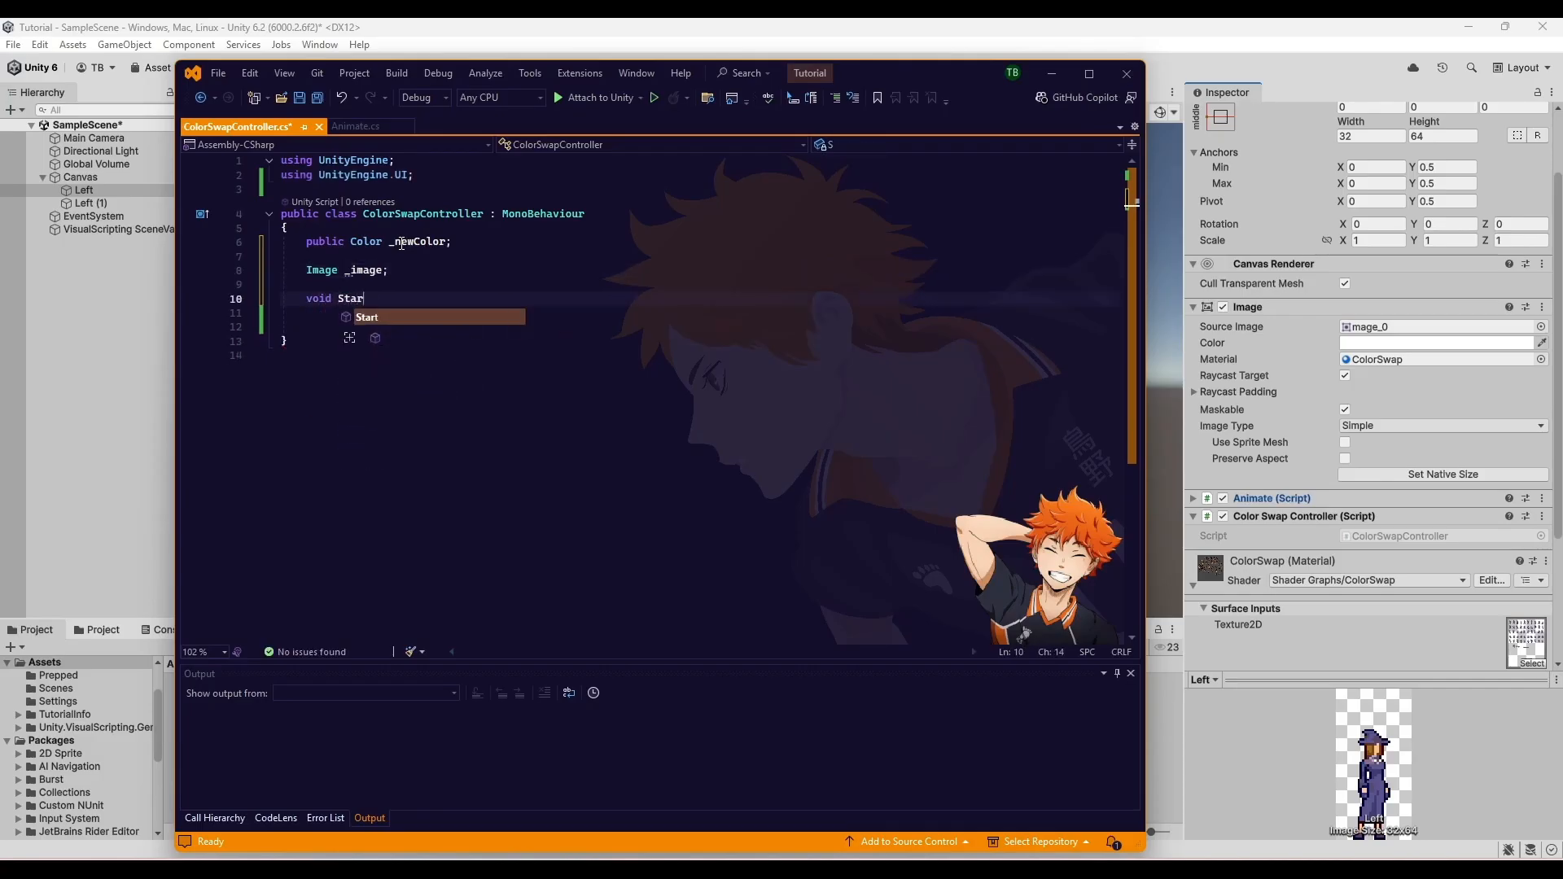
pyautogui.press('Tab')
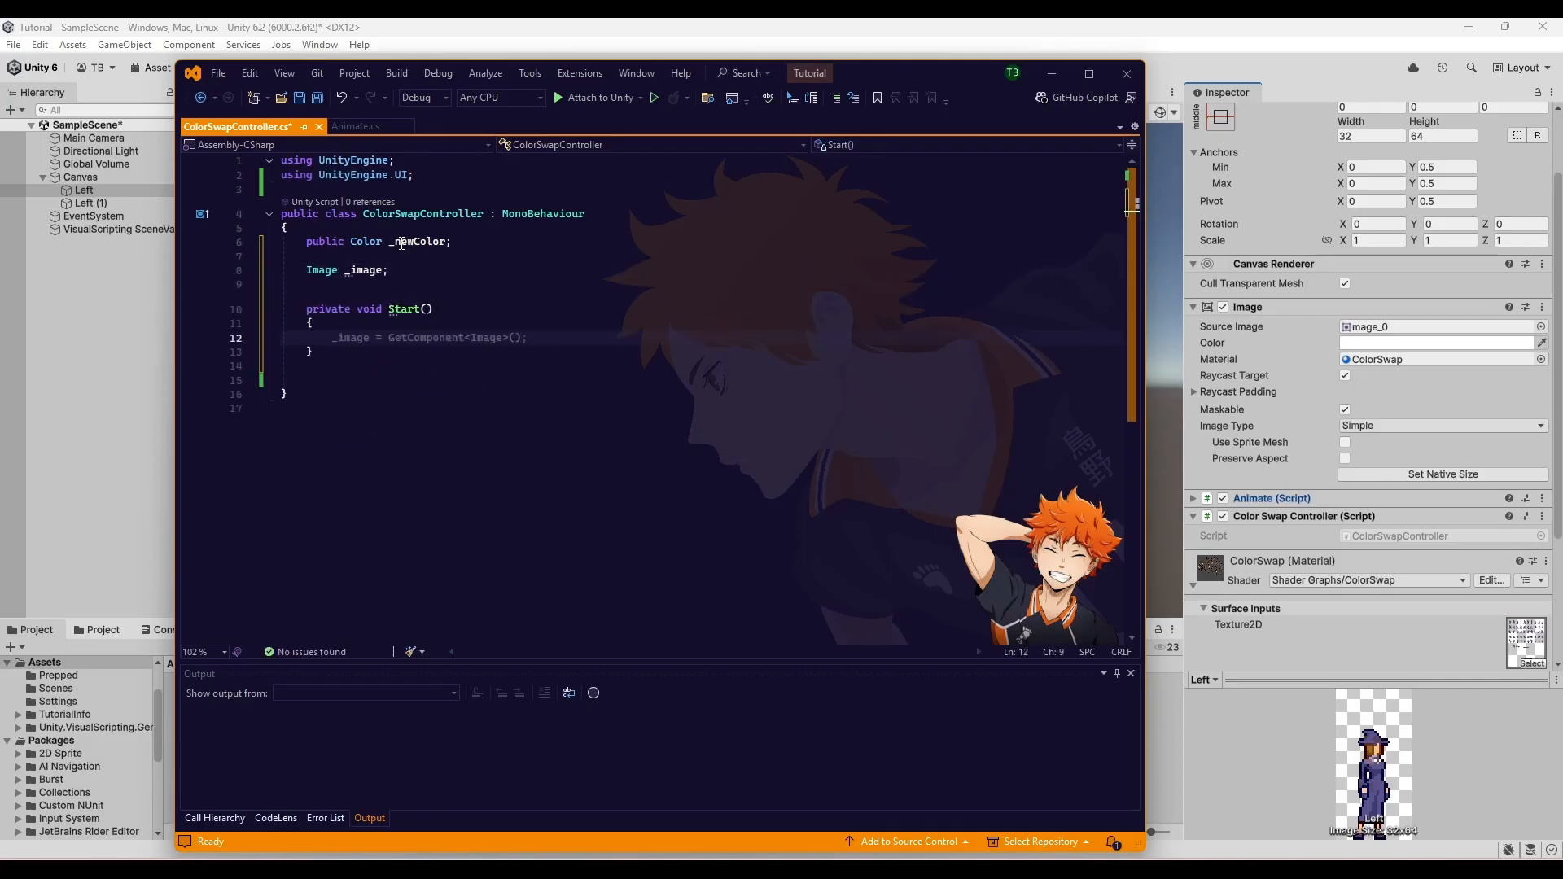
pyautogui.press('Tab')
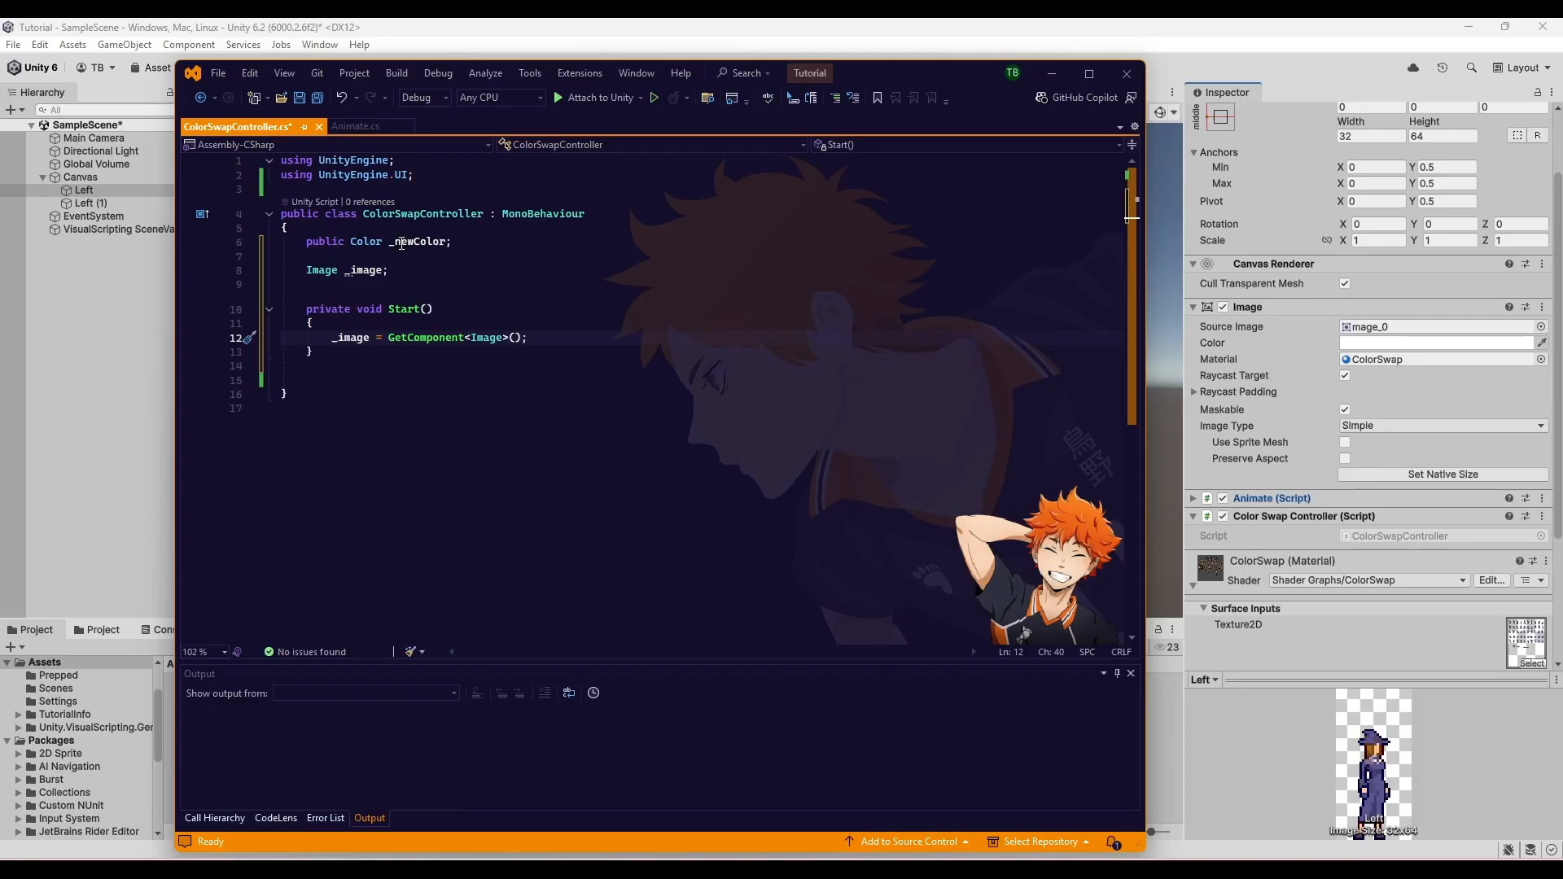
# - Add an empty public void ChangeColorImage() method below Start in the ColorSwapController class
pyautogui.press('Down')
pyautogui.press('Return')
pyautogui.press('Return')
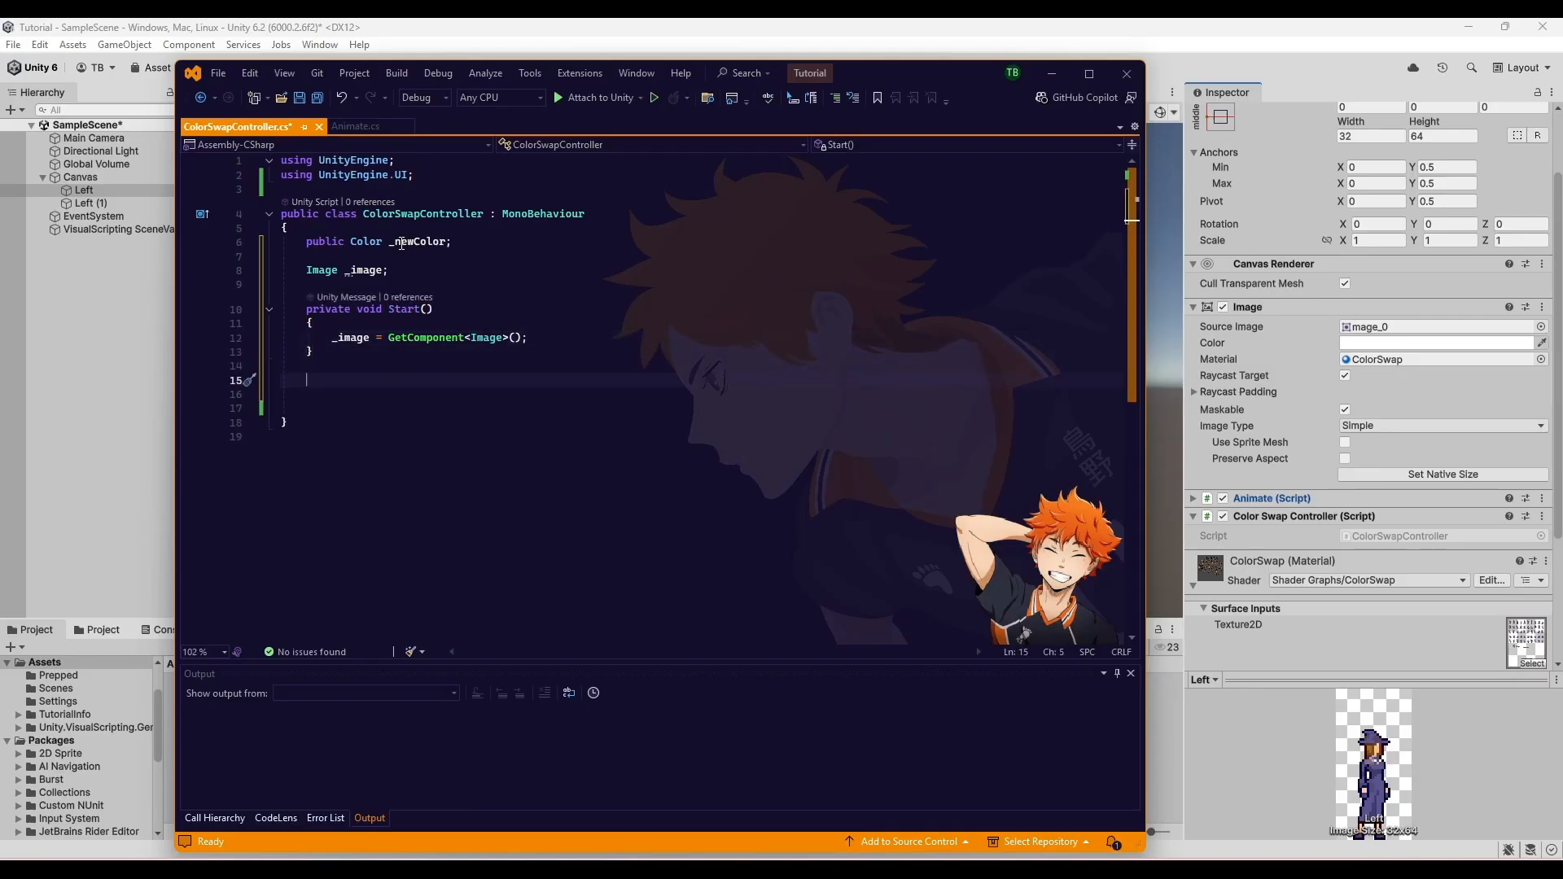
pyautogui.write('public void ChangeColorI')
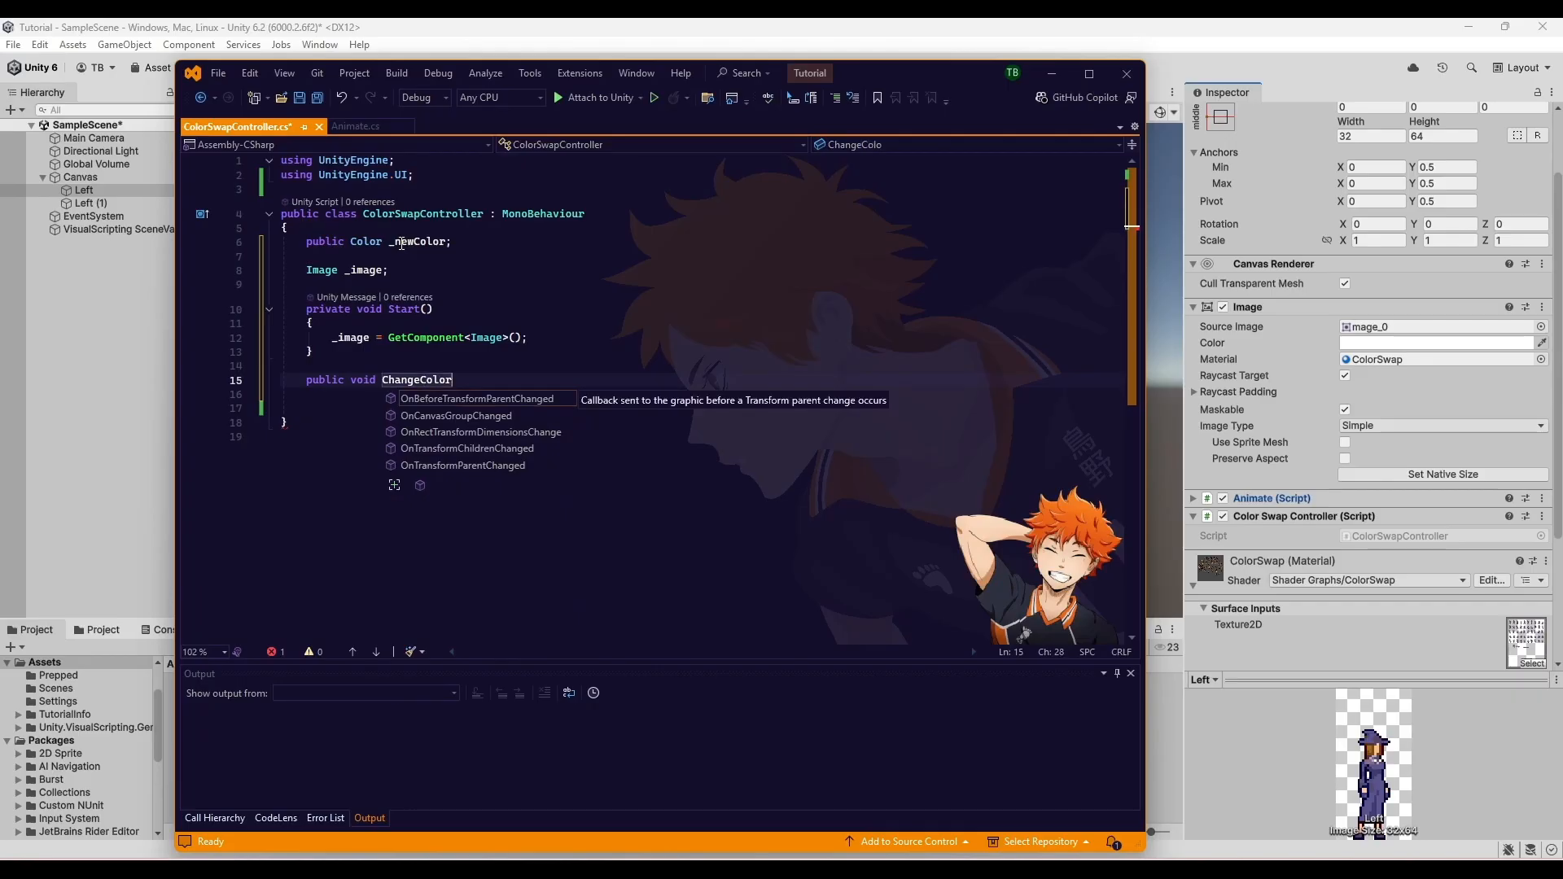
pyautogui.write('mage()')
pyautogui.press('Return')
pyautogui.write('{')
pyautogui.press('Return')
# - Add the attribute [ContextMenu("Image Set")] above ChangeColorImage and save the script
pyautogui.click(378, 370)
pyautogui.press('Return')
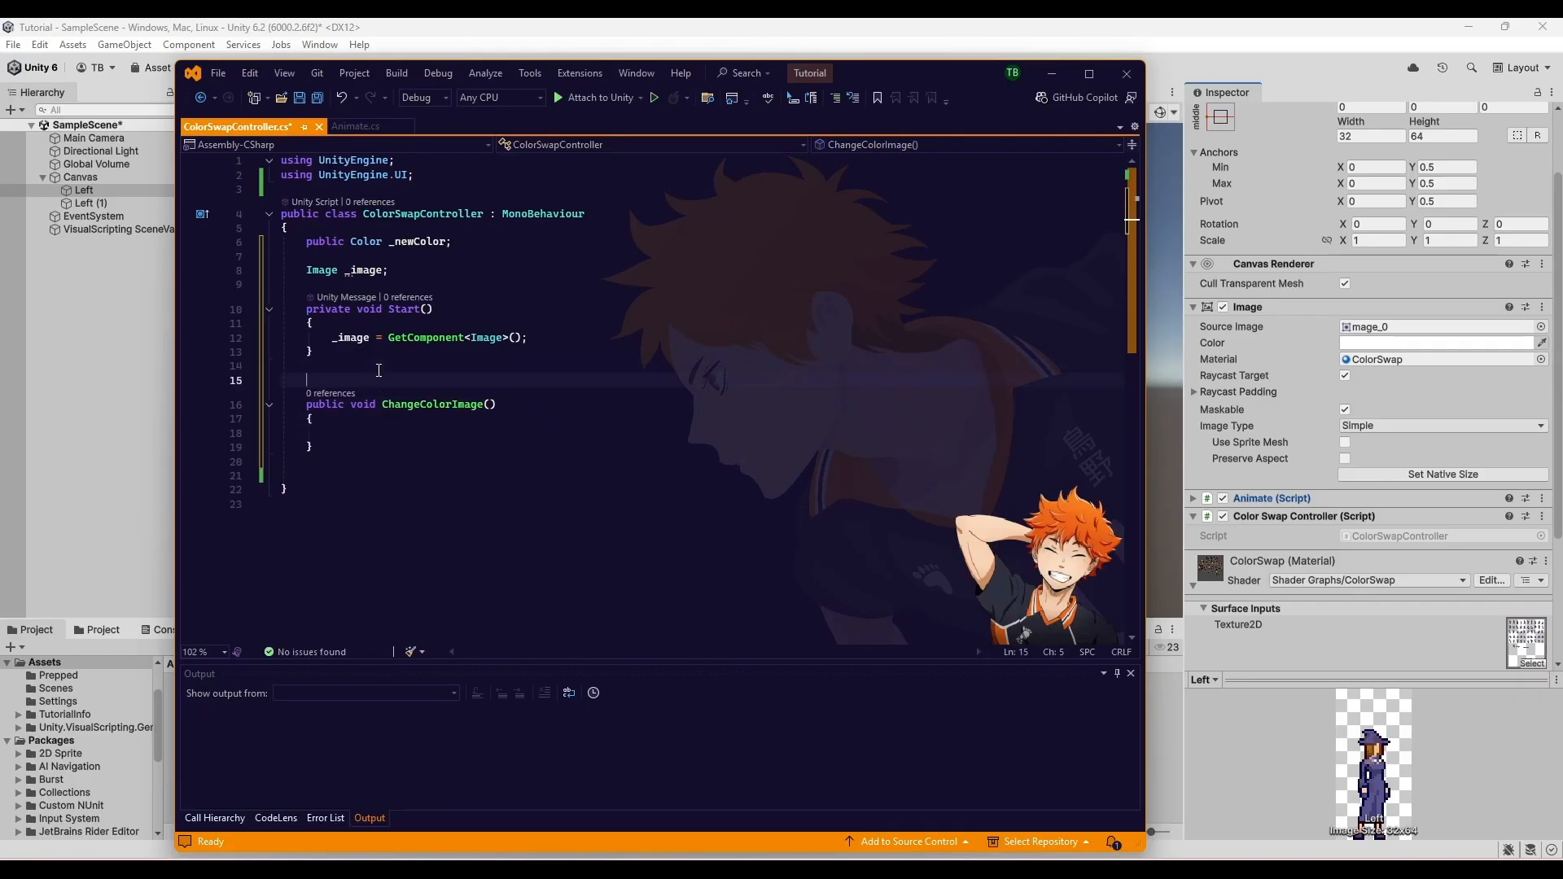
pyautogui.write('[Context')
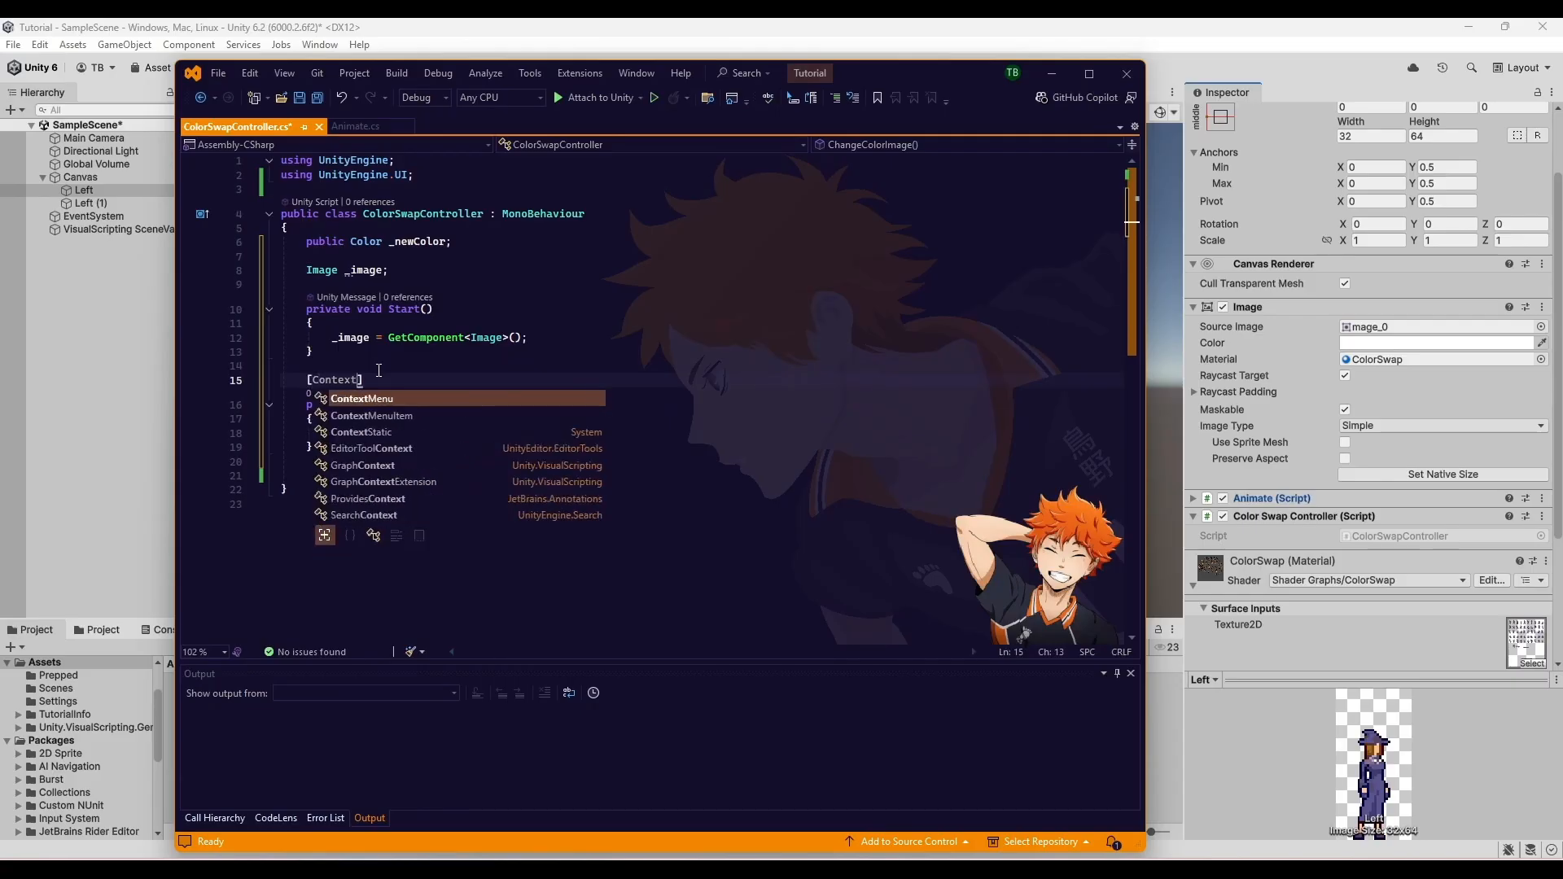
pyautogui.write('Menu("')
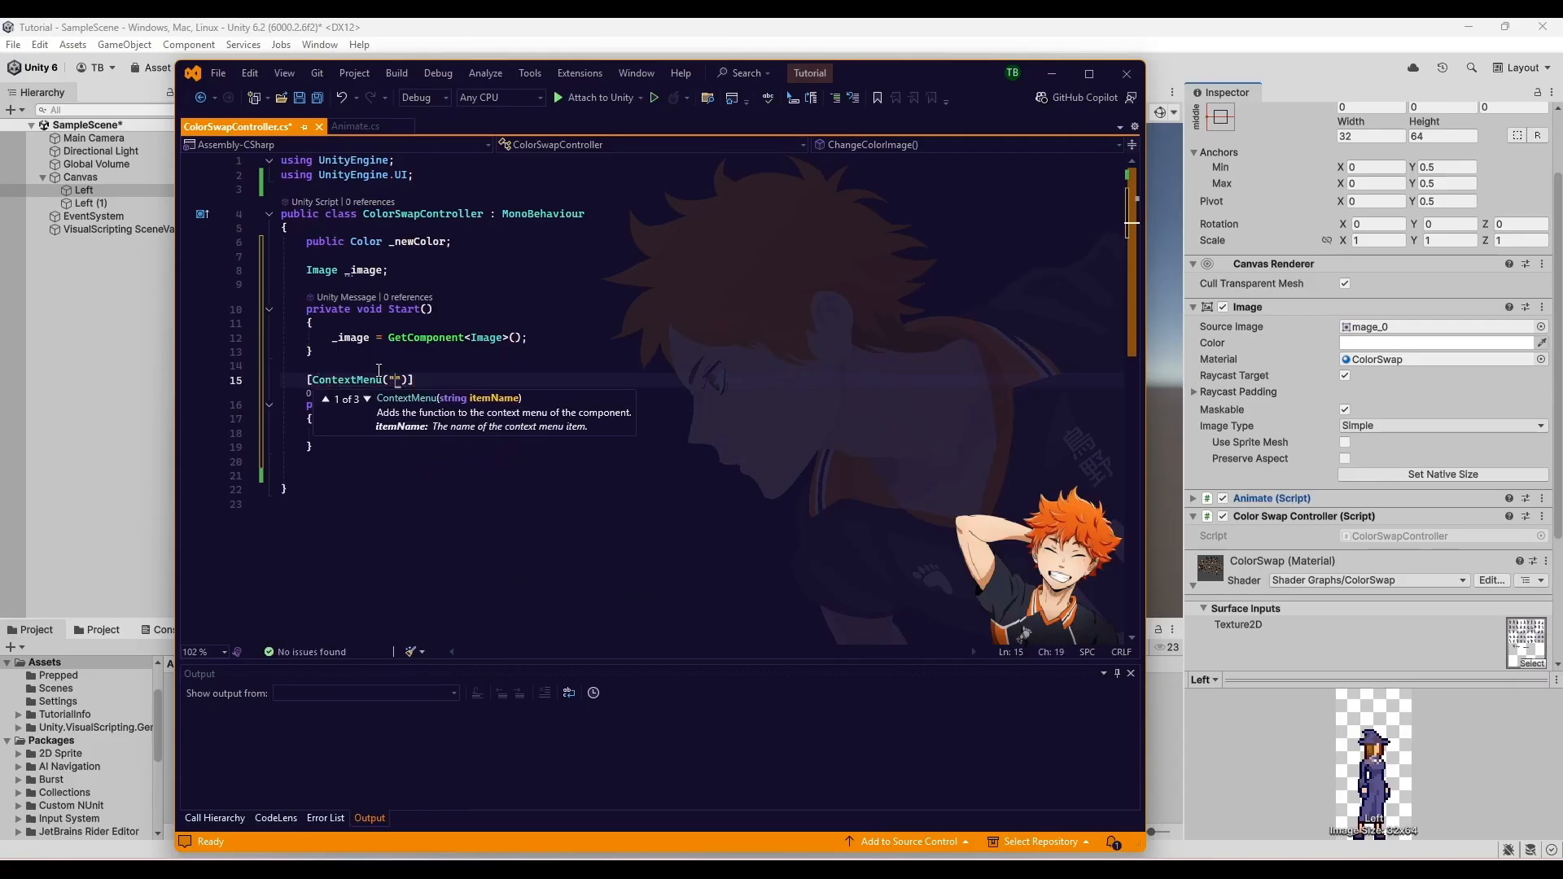
pyautogui.write('Image Set')
pyautogui.click(440, 439)
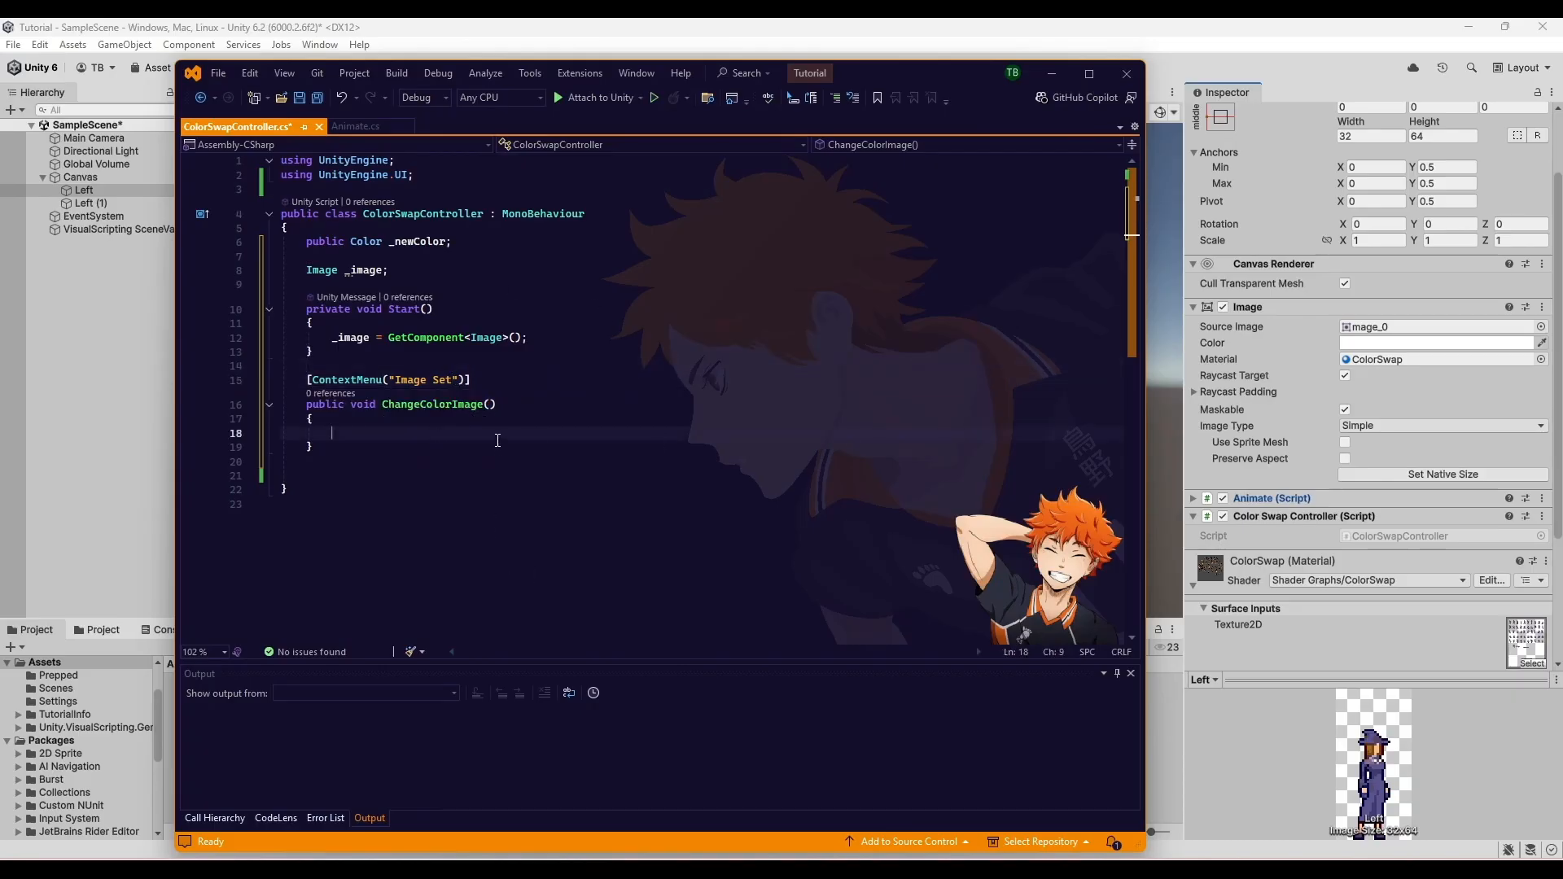
pyautogui.hotkey('ctrl', 's')
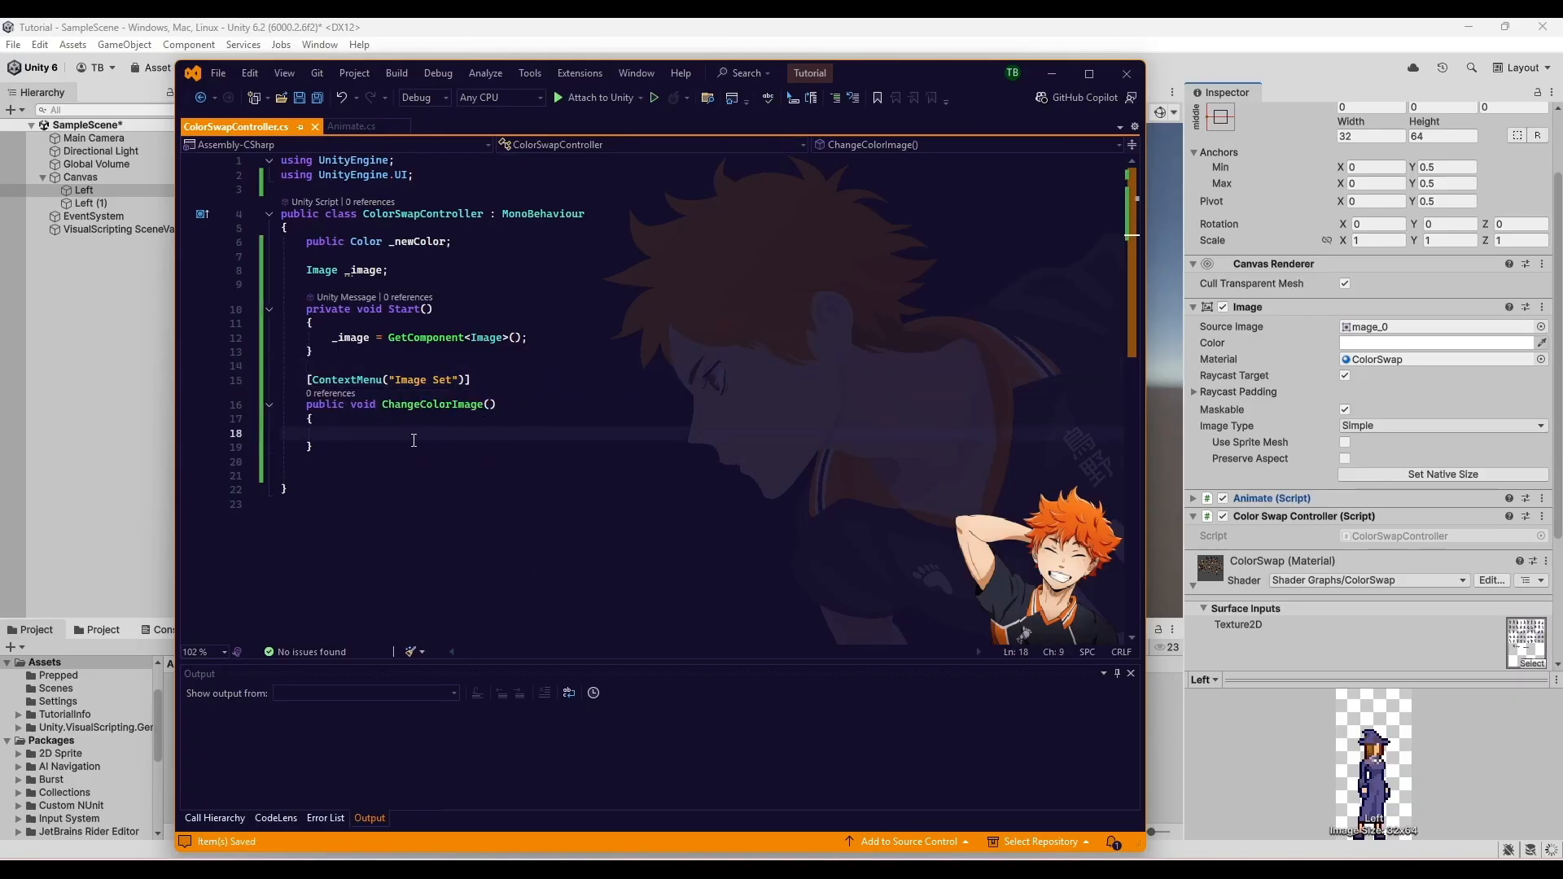
# - In the ChangeColorImage body, declare Material mat = Instantiate(_image.material);
pyautogui.write('M')
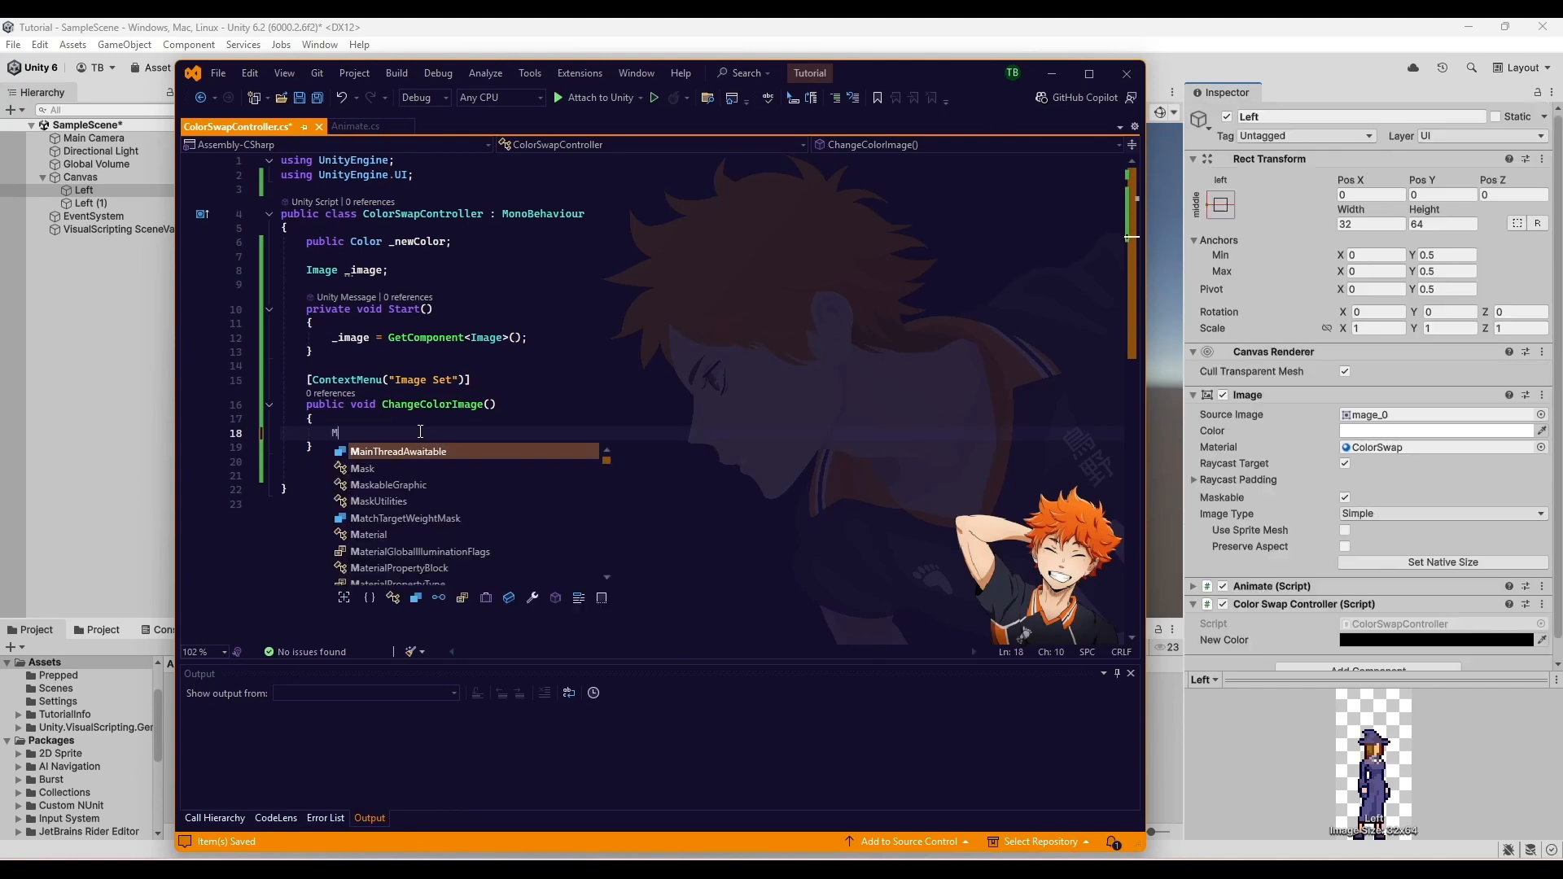
pyautogui.write('aterial mat')
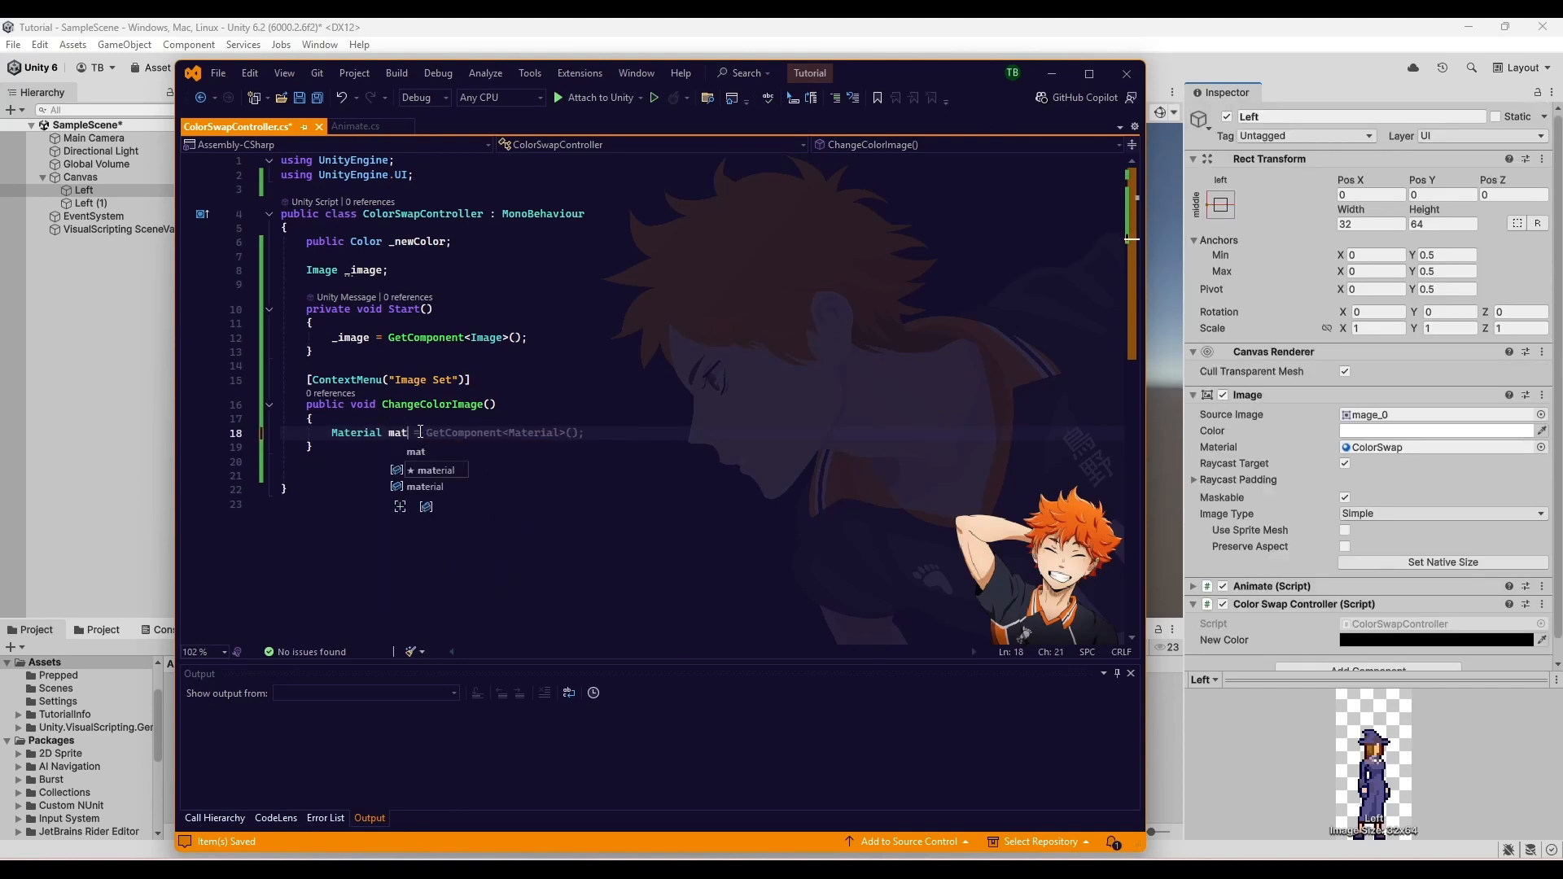
pyautogui.write(' = Instantiate(')
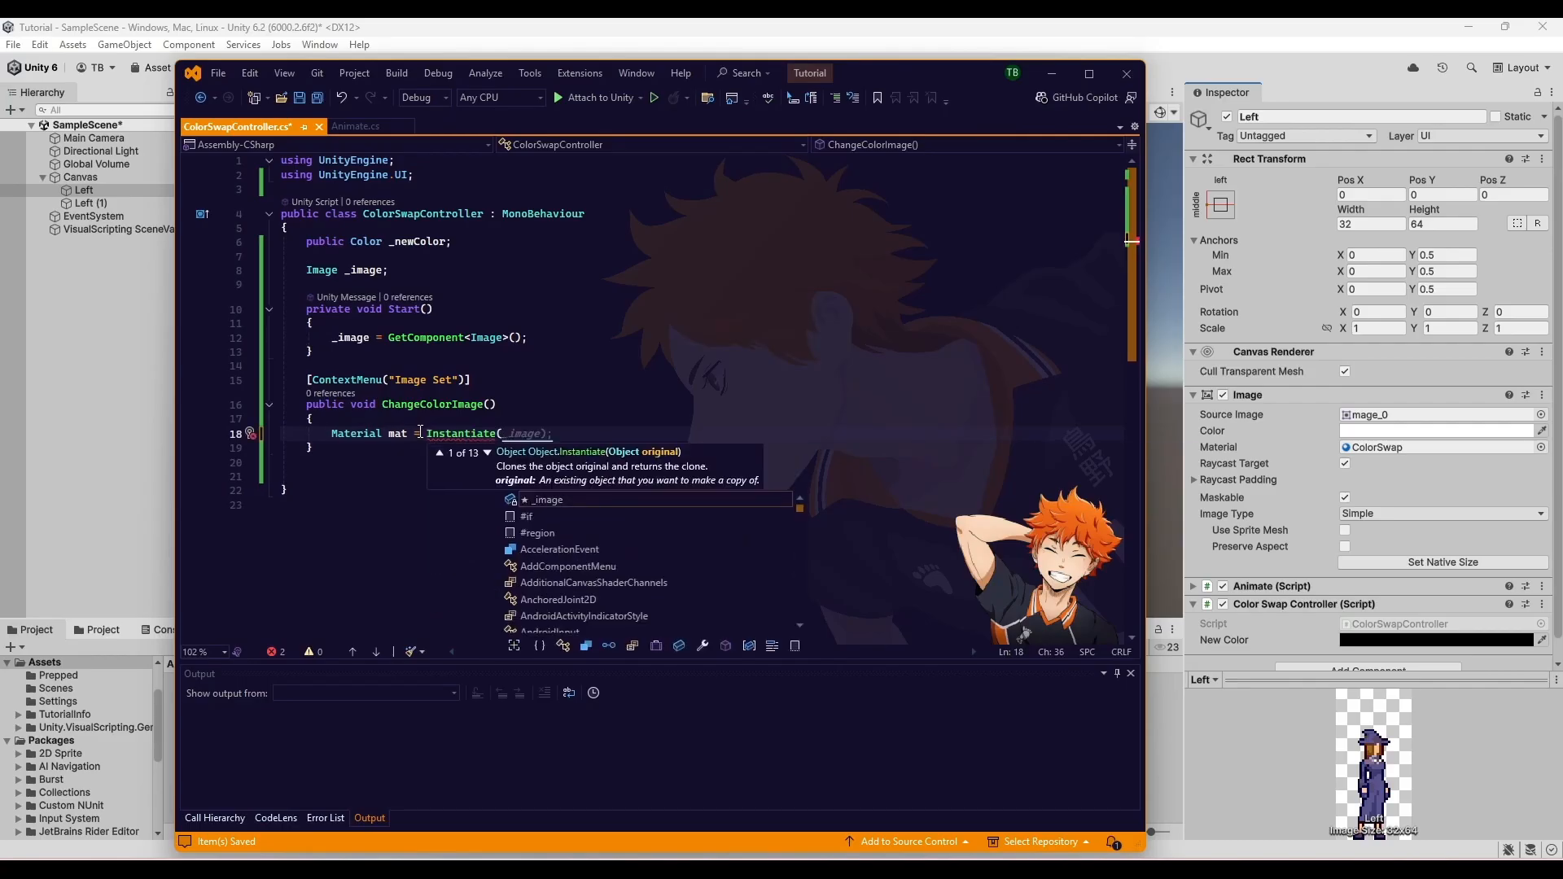
pyautogui.write('_image.ma')
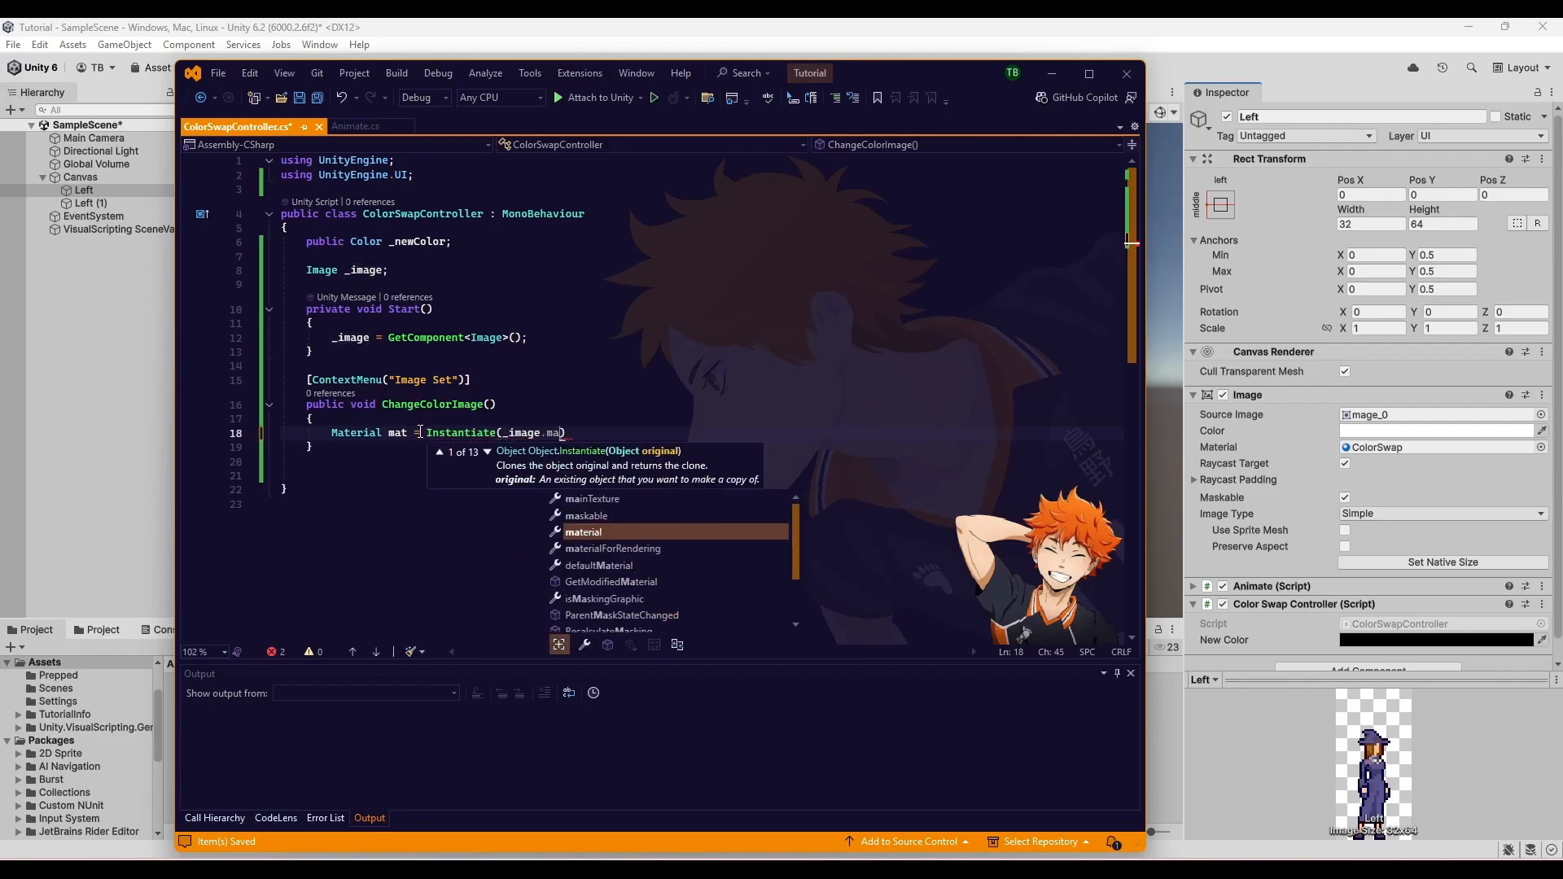
pyautogui.press('Tab')
pyautogui.write(');')
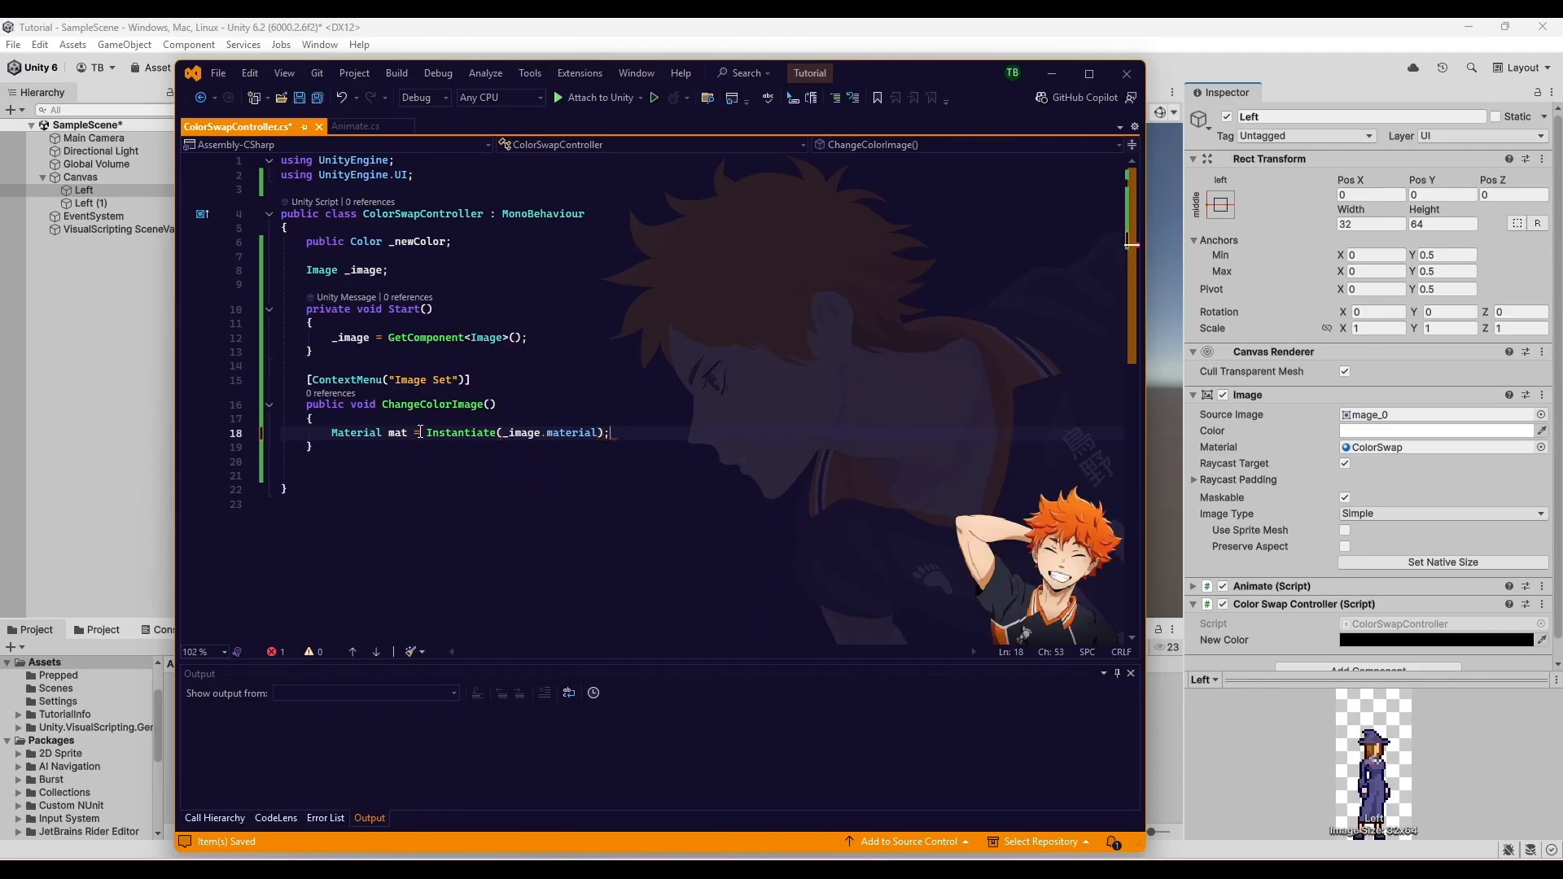
# - Add the line mat.CopyMatchingPropertiesFromMaterial(_image.material); below the mat declaration
pyautogui.press('Return')
pyautogui.write('mat.Co')
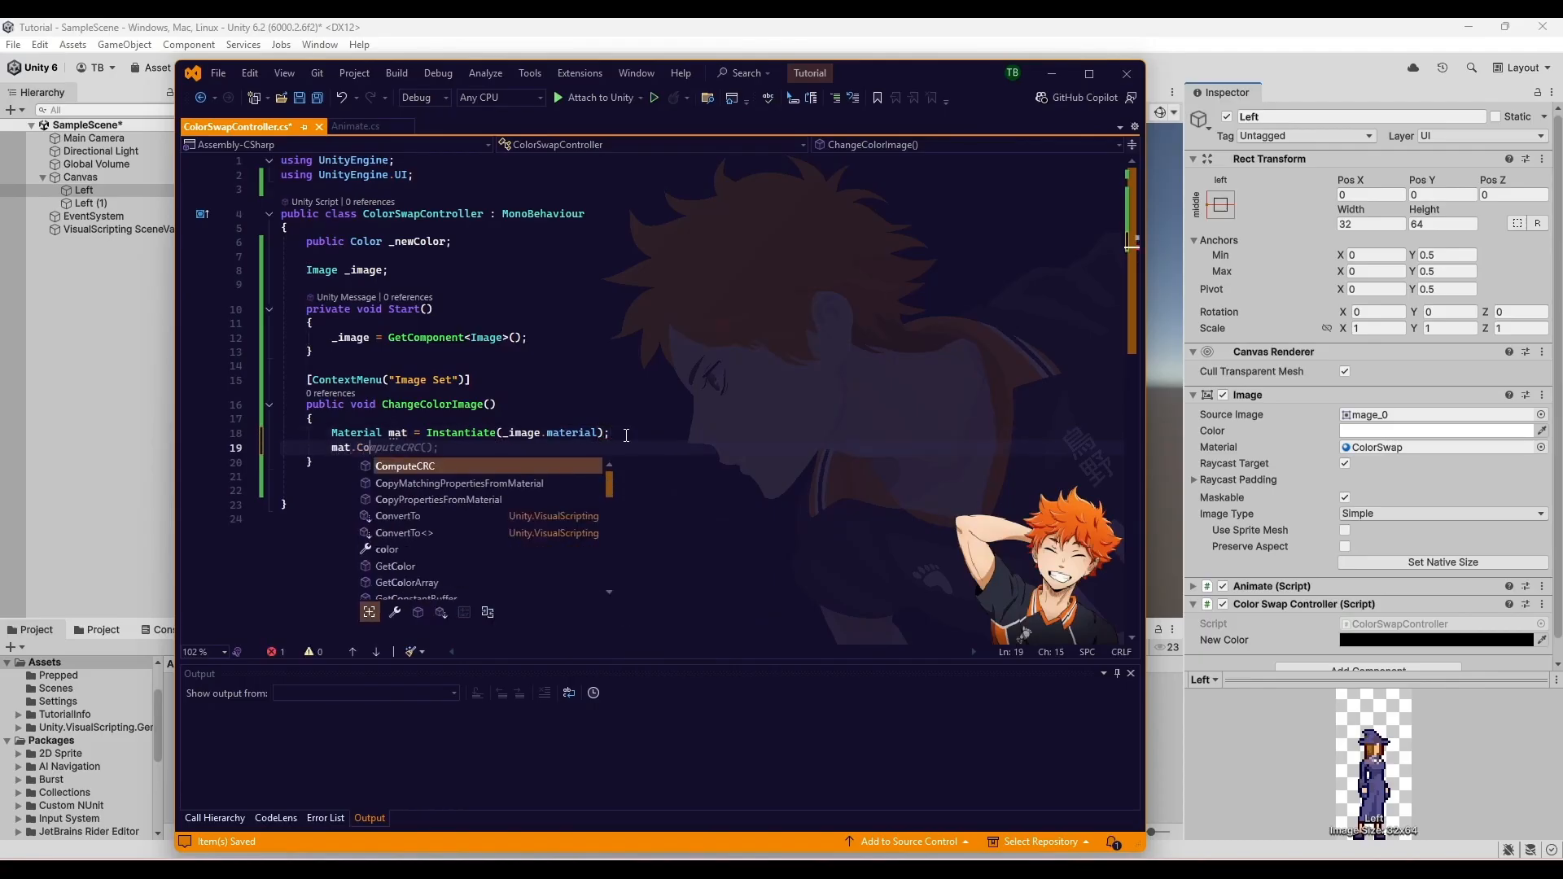
pyautogui.write('p')
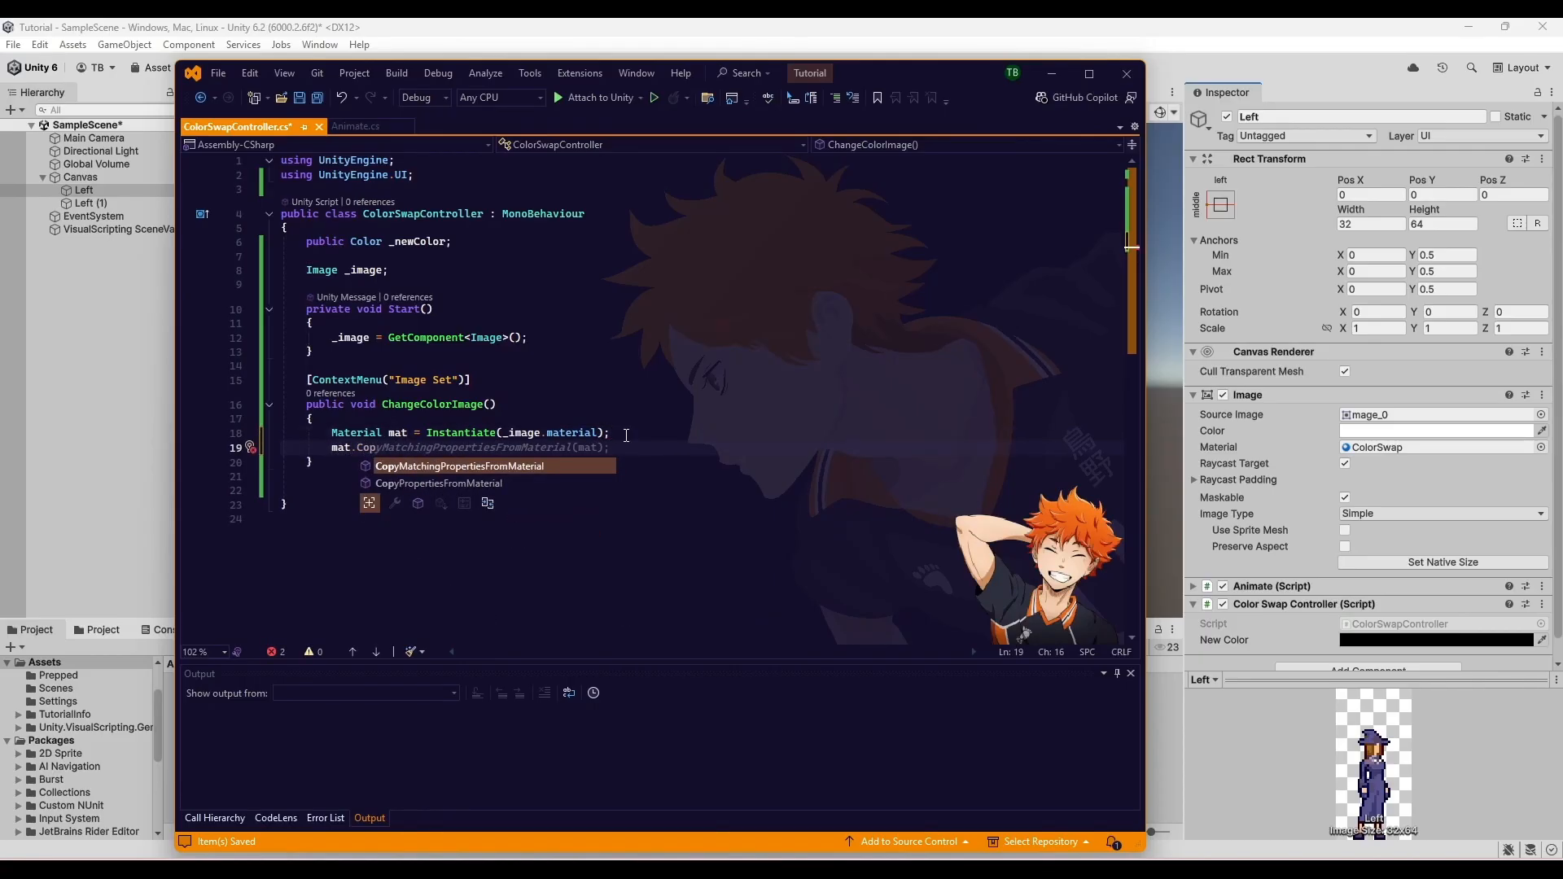
pyautogui.press('Tab')
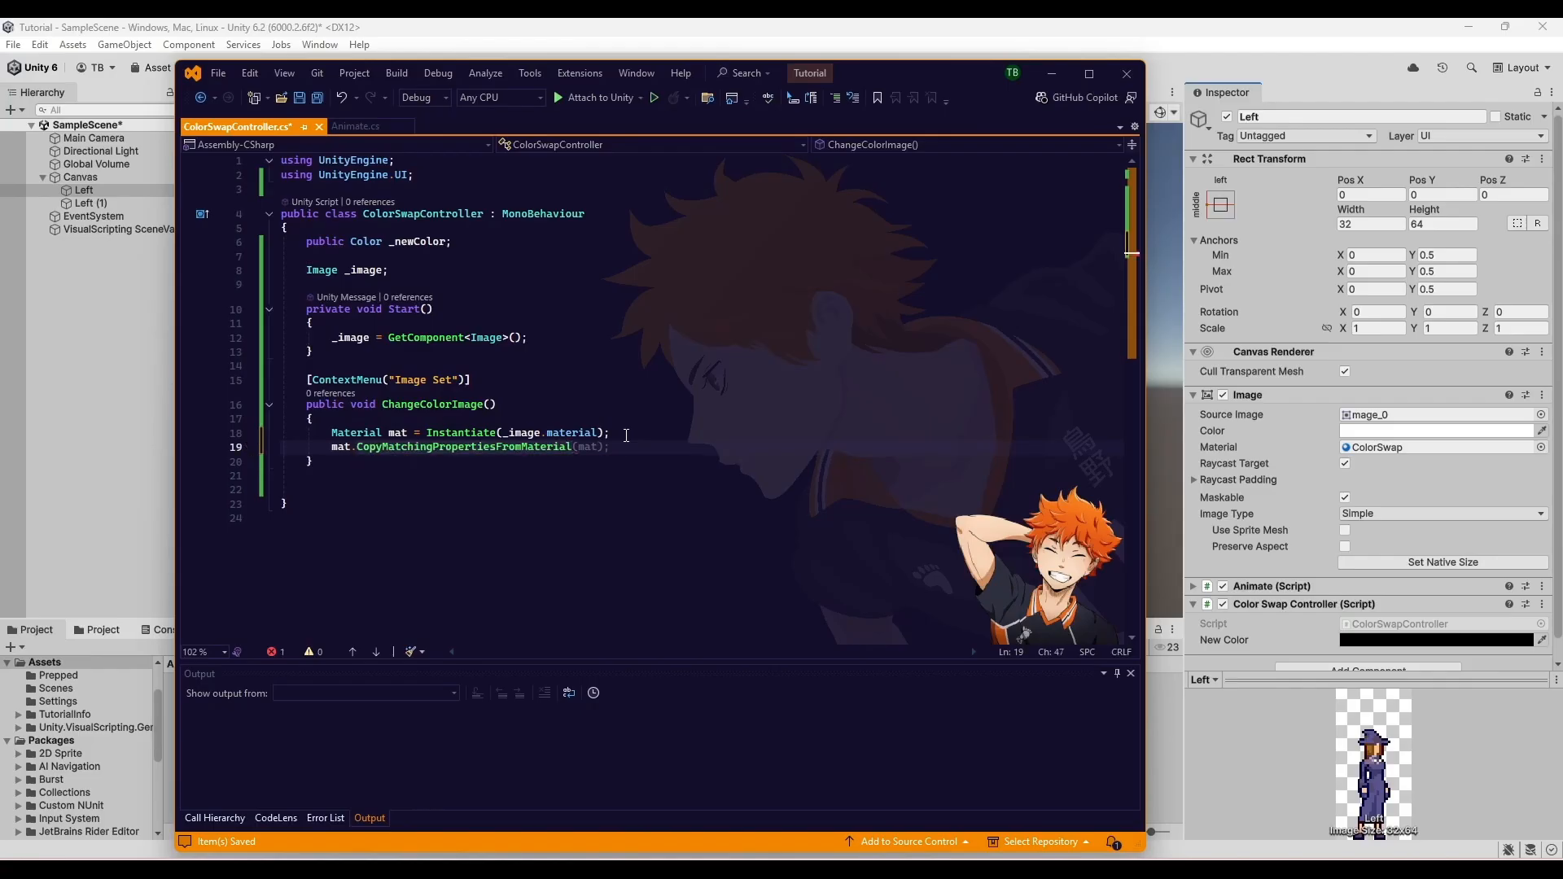
pyautogui.write('(_')
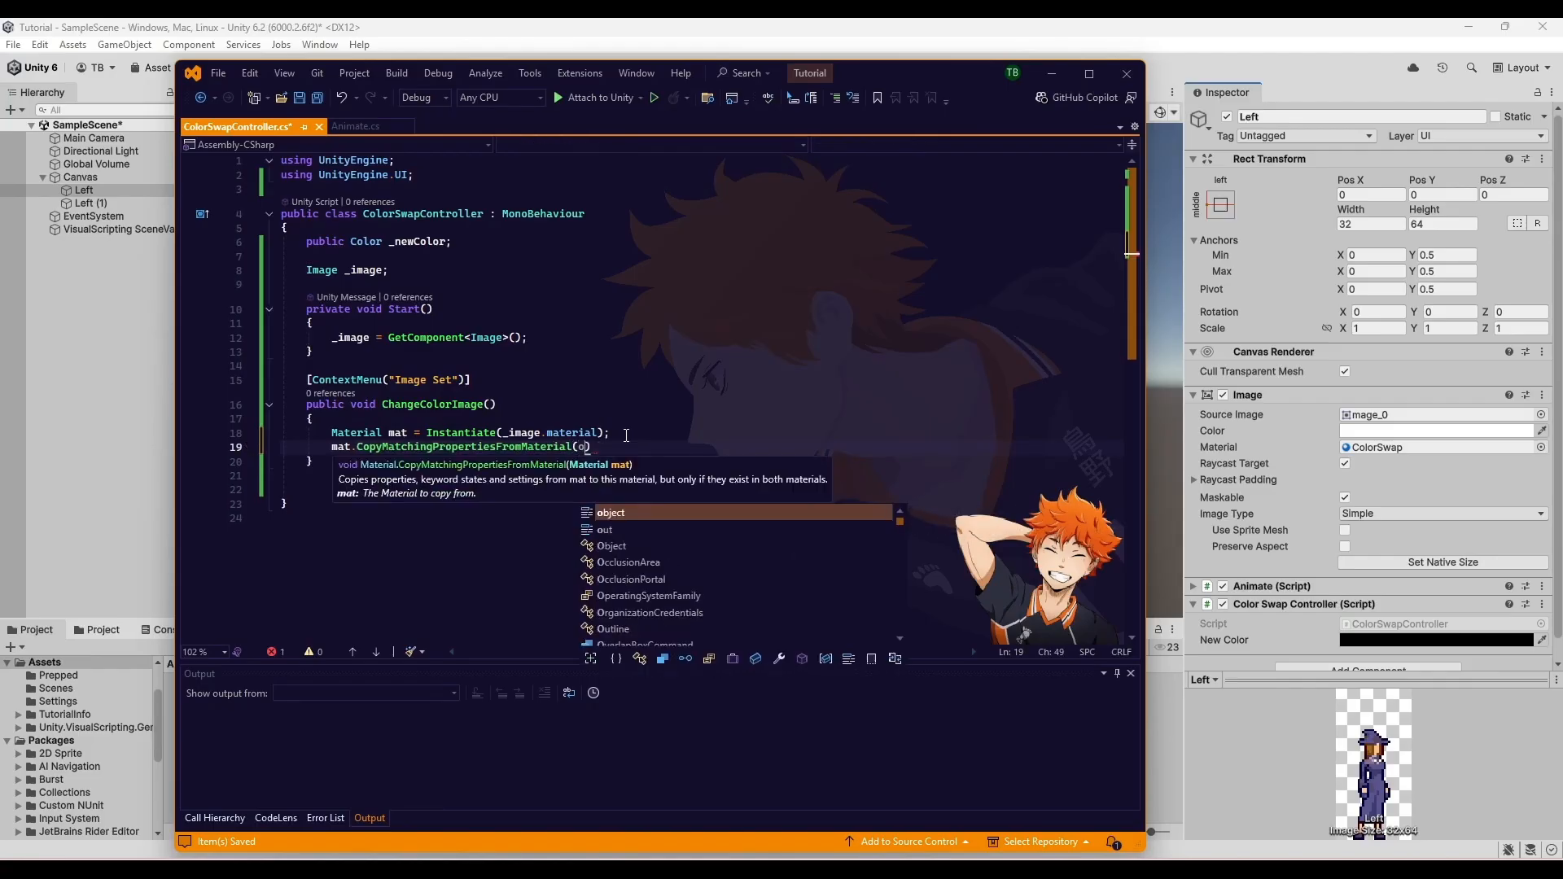
pyautogui.write('image.material);')
pyautogui.press('Tab')
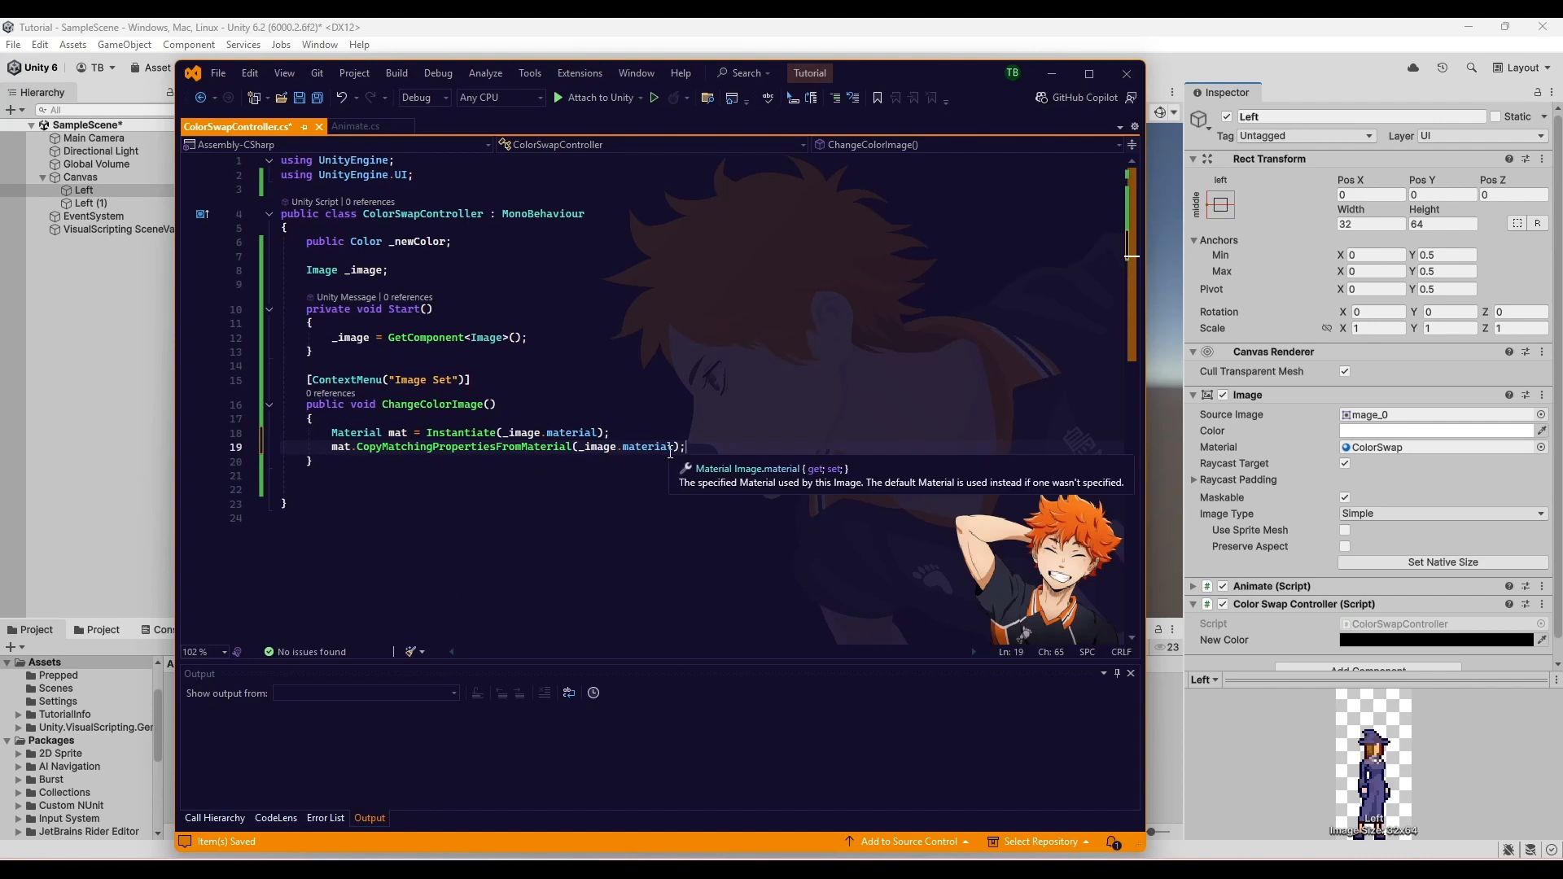
# - Leave a blank line and begin a mat.SetColor( call below the property copy line
pyautogui.press('Return')
pyautogui.press('Return')
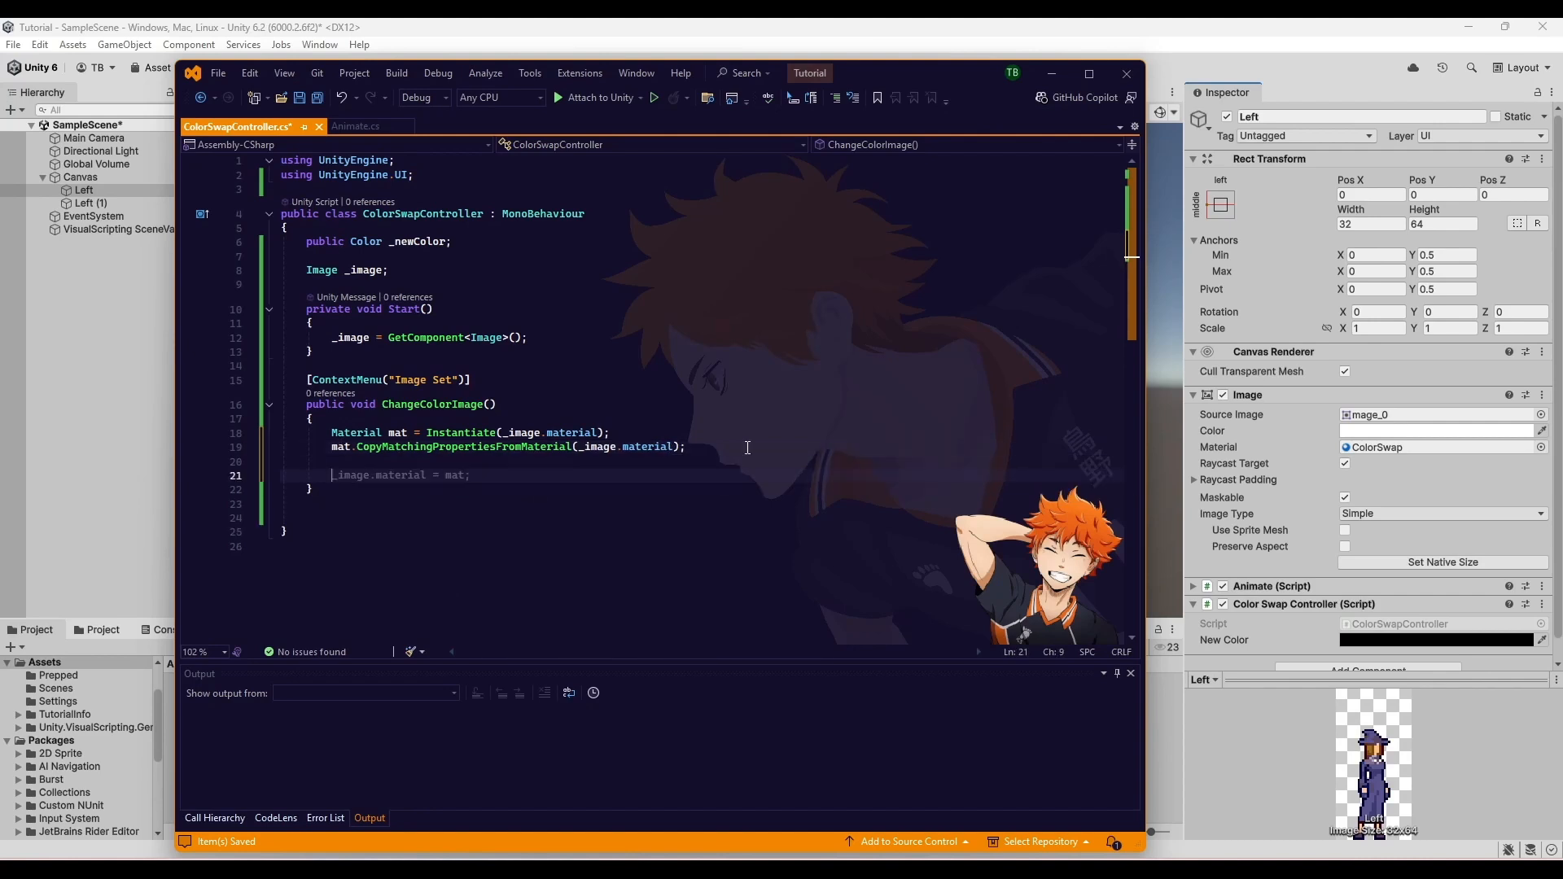
pyautogui.write('mat.')
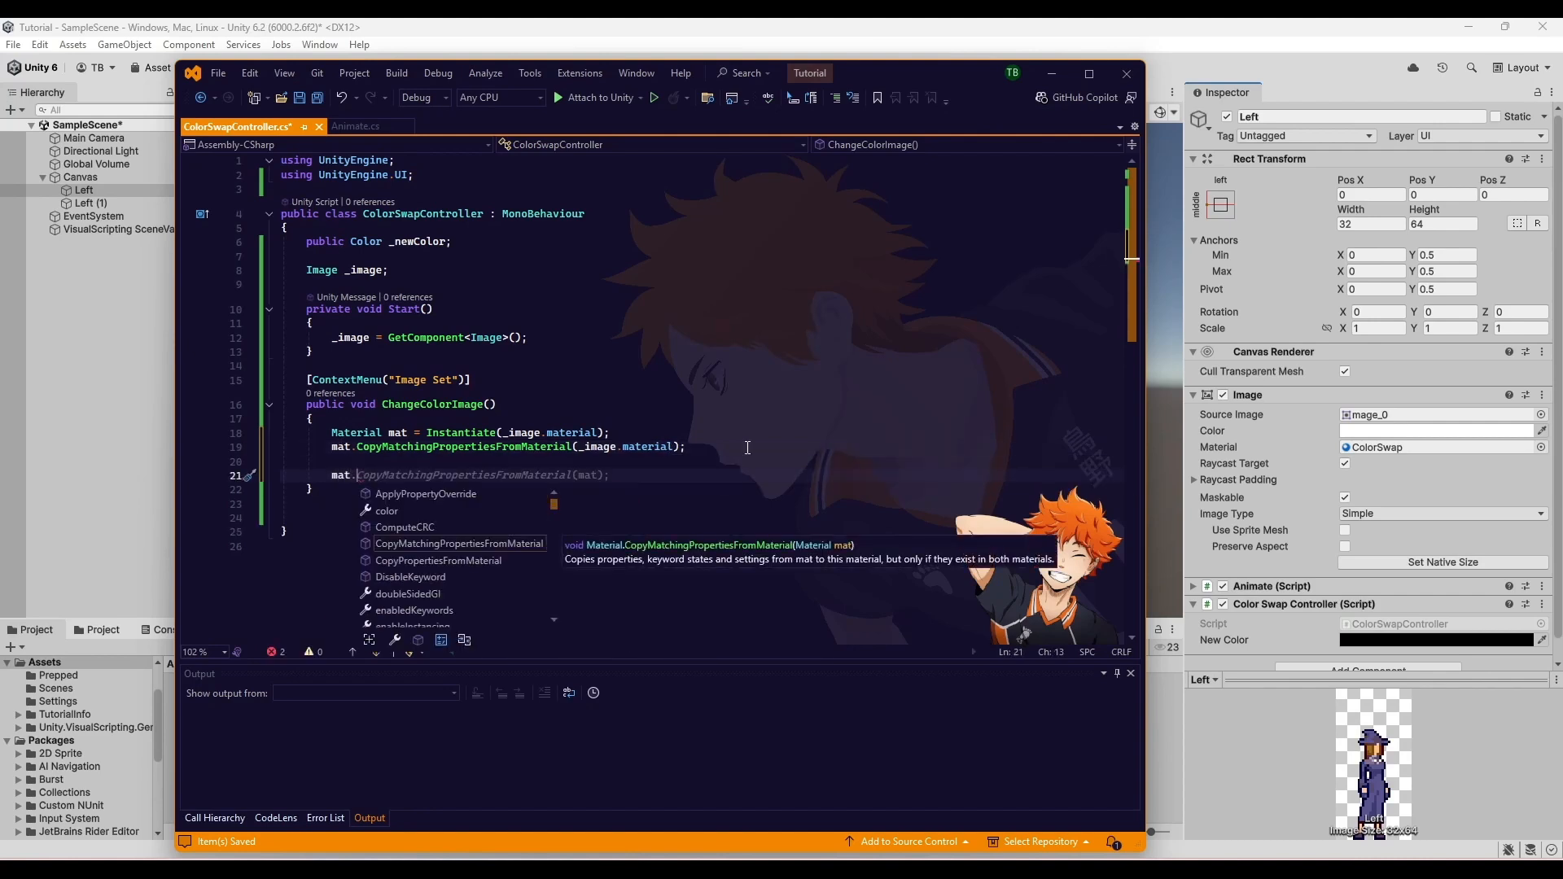
pyautogui.write('SetColo')
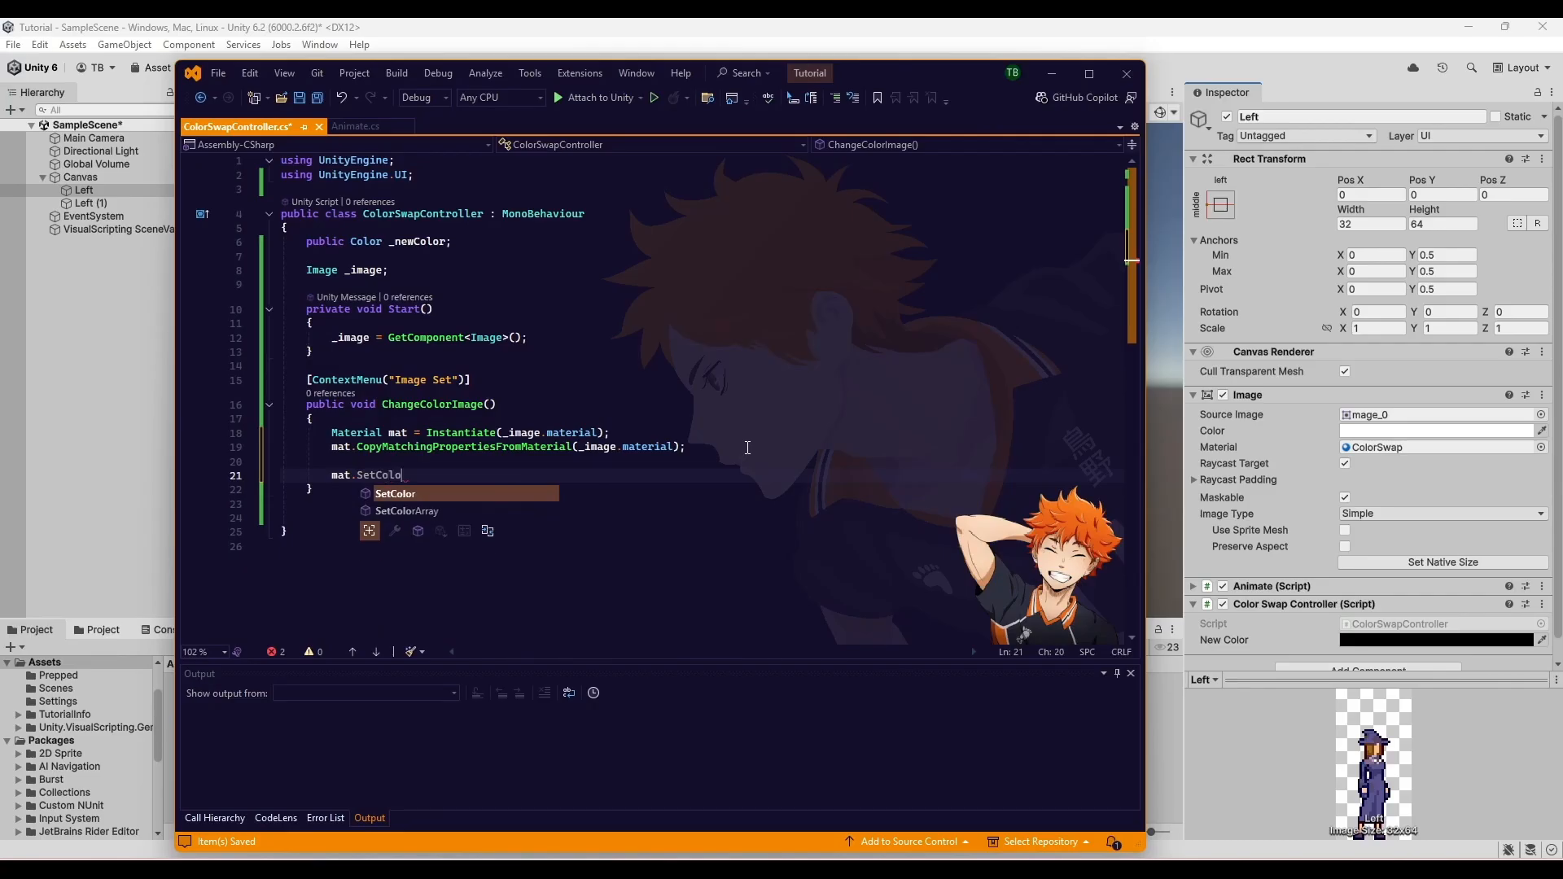
pyautogui.write('r(')
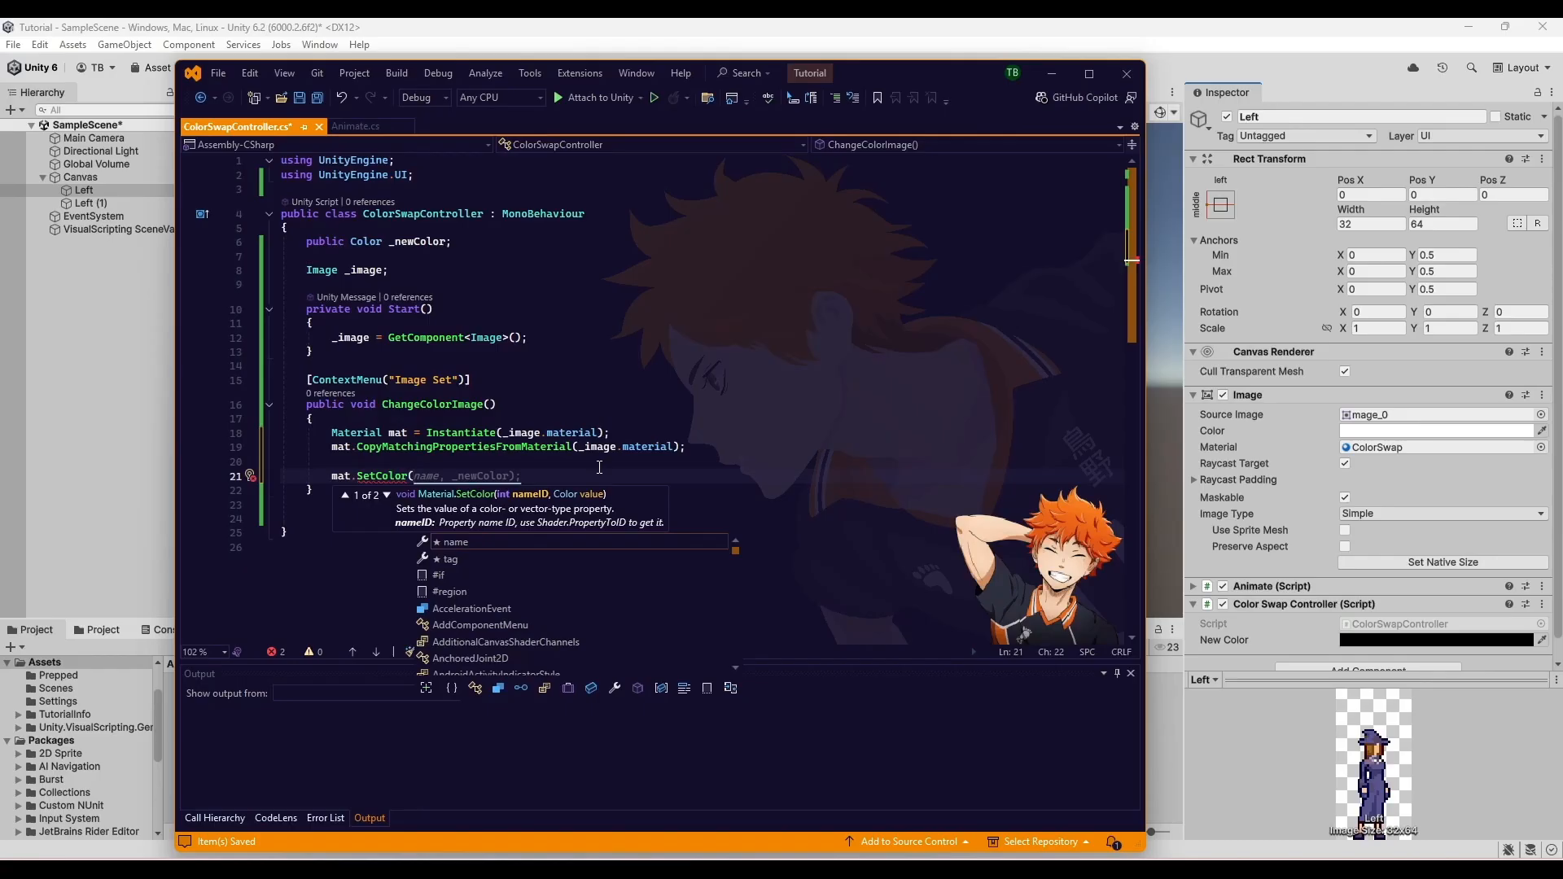
# - Switch to Unity and check the reference name of the DressOut property in the ColorSwap shader graph
pyautogui.click(525, 25)
pyautogui.click(316, 92)
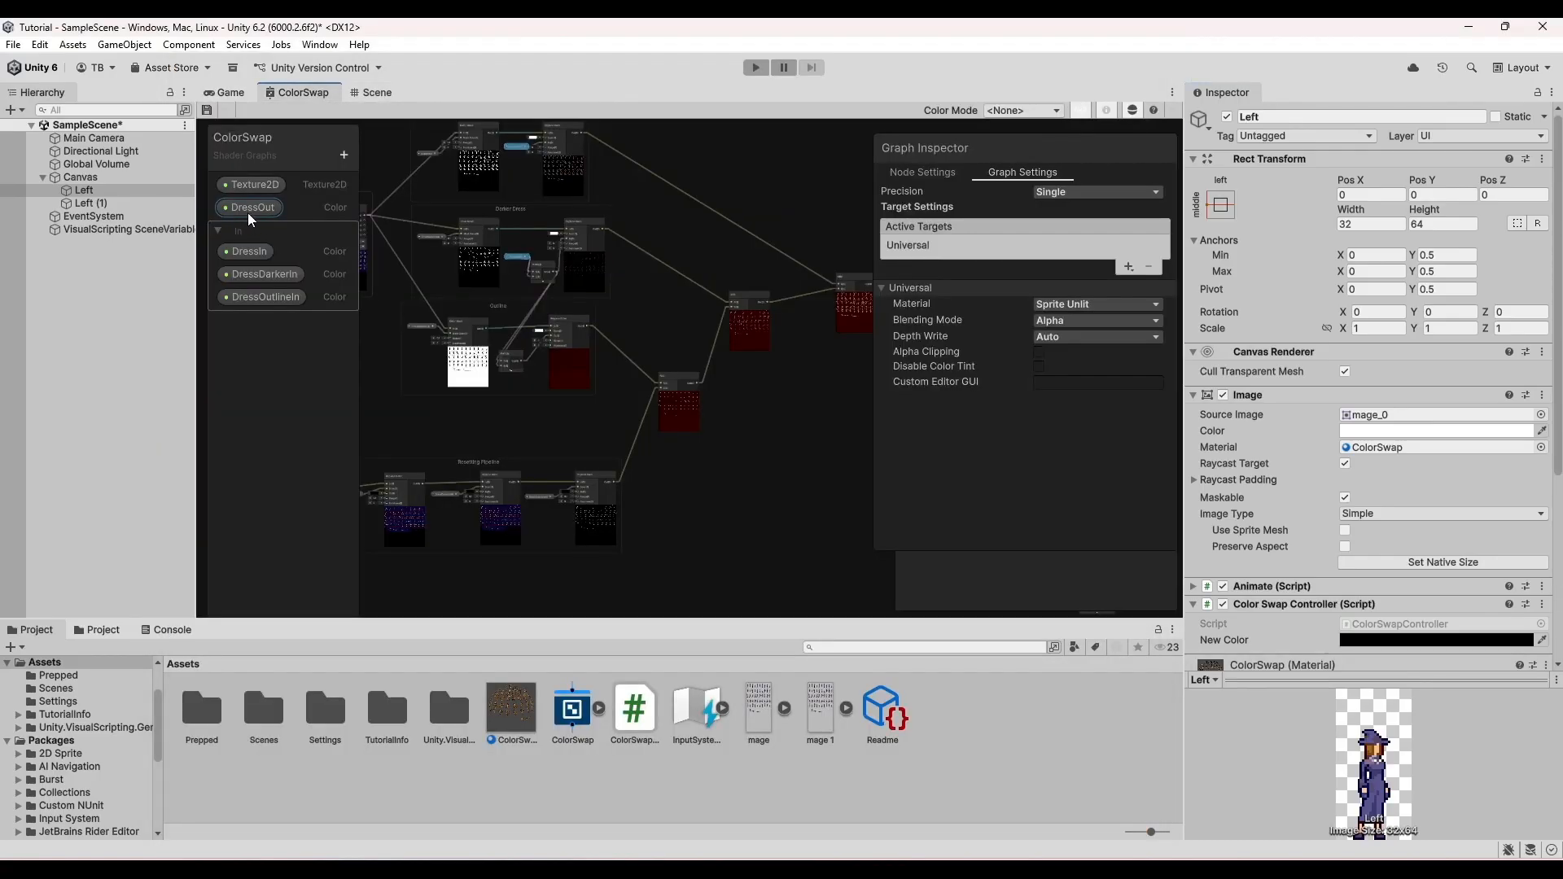
pyautogui.click(249, 208)
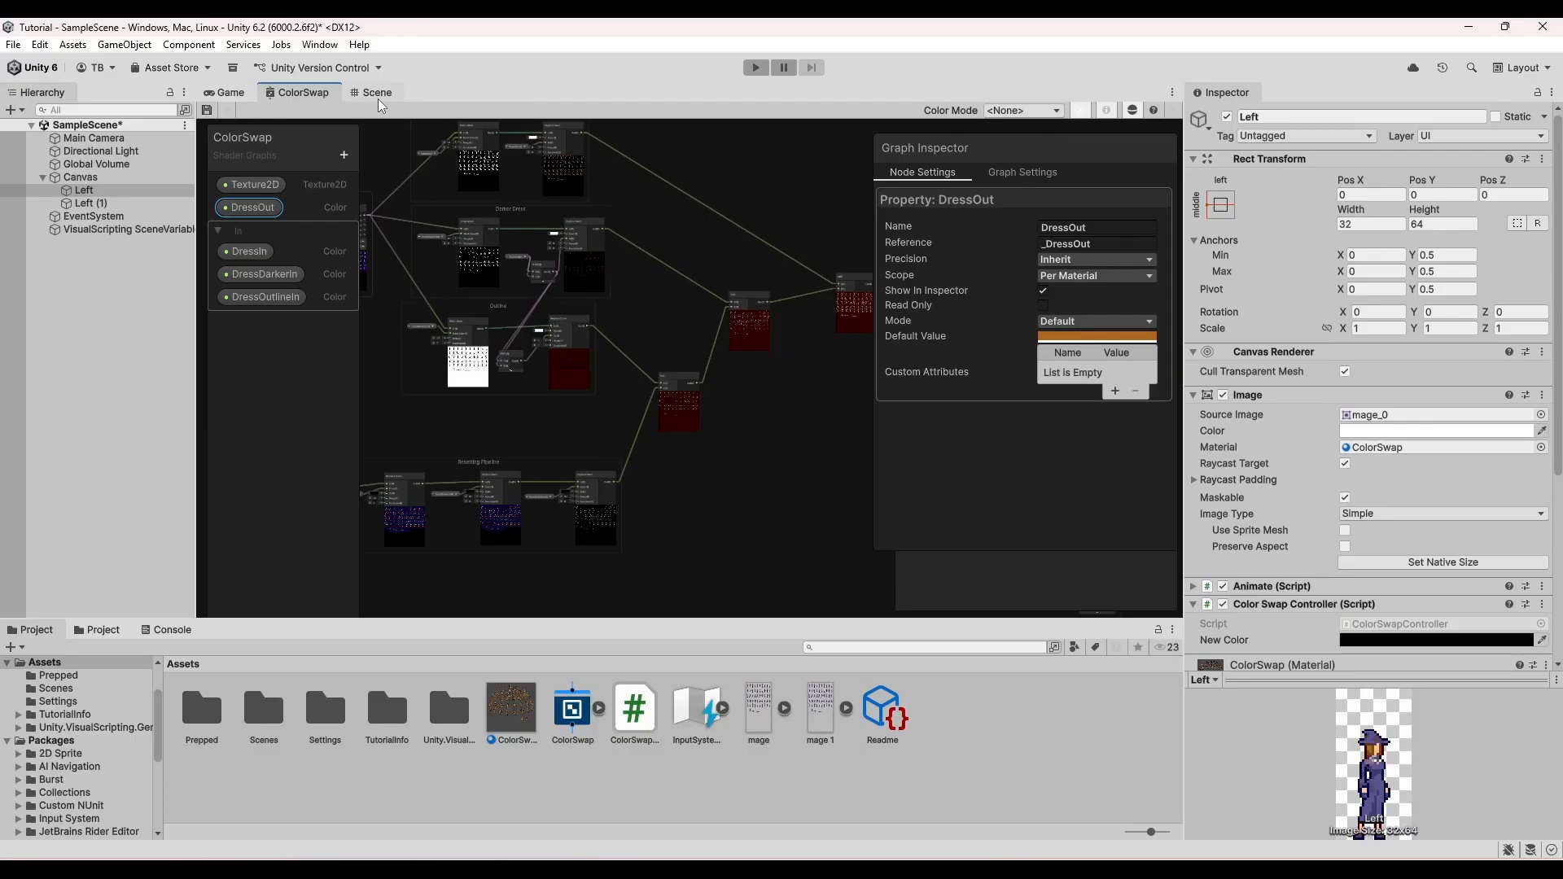
# - Switch back to Visual Studio and complete the SetColor call with the arguments "_DressOut" and _newColor
pyautogui.hotkey('alt', 'Tab')
pyautogui.write('"')
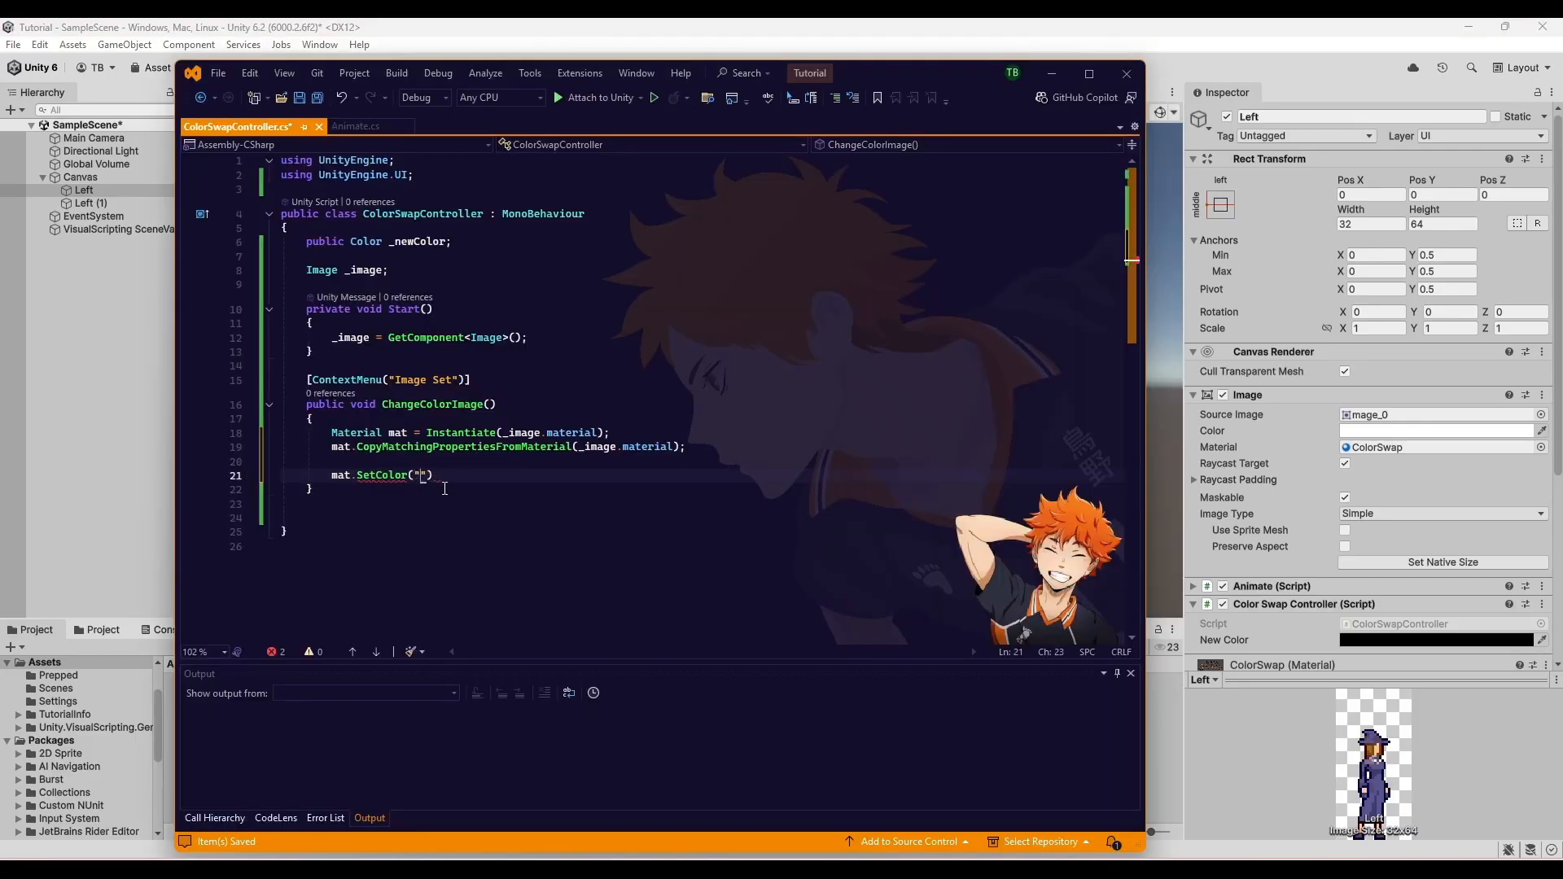
pyautogui.write('_DressOut",')
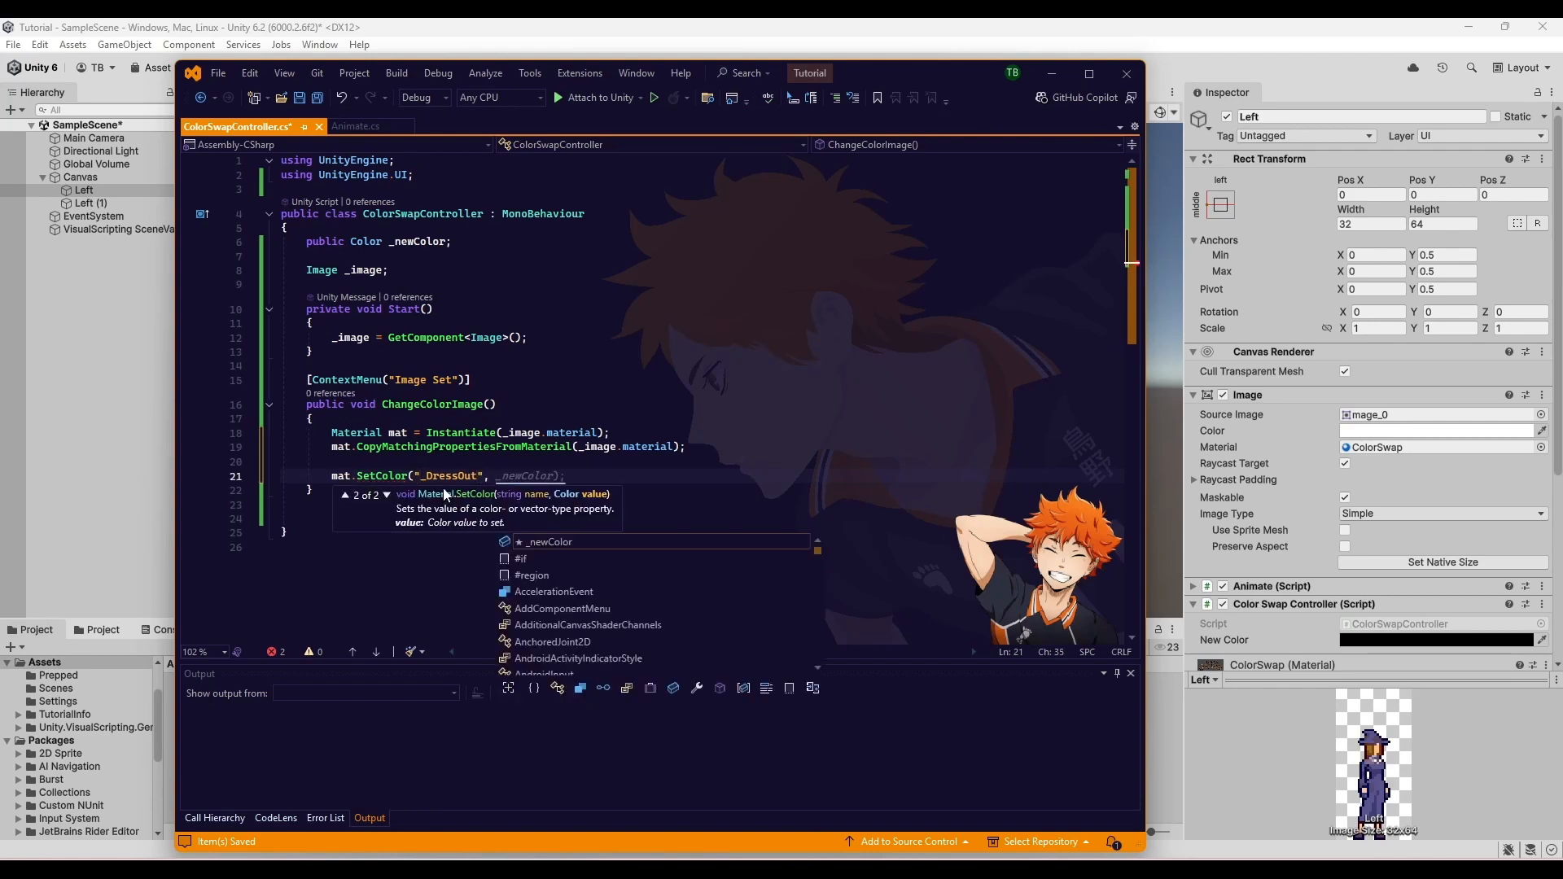
pyautogui.press('Tab')
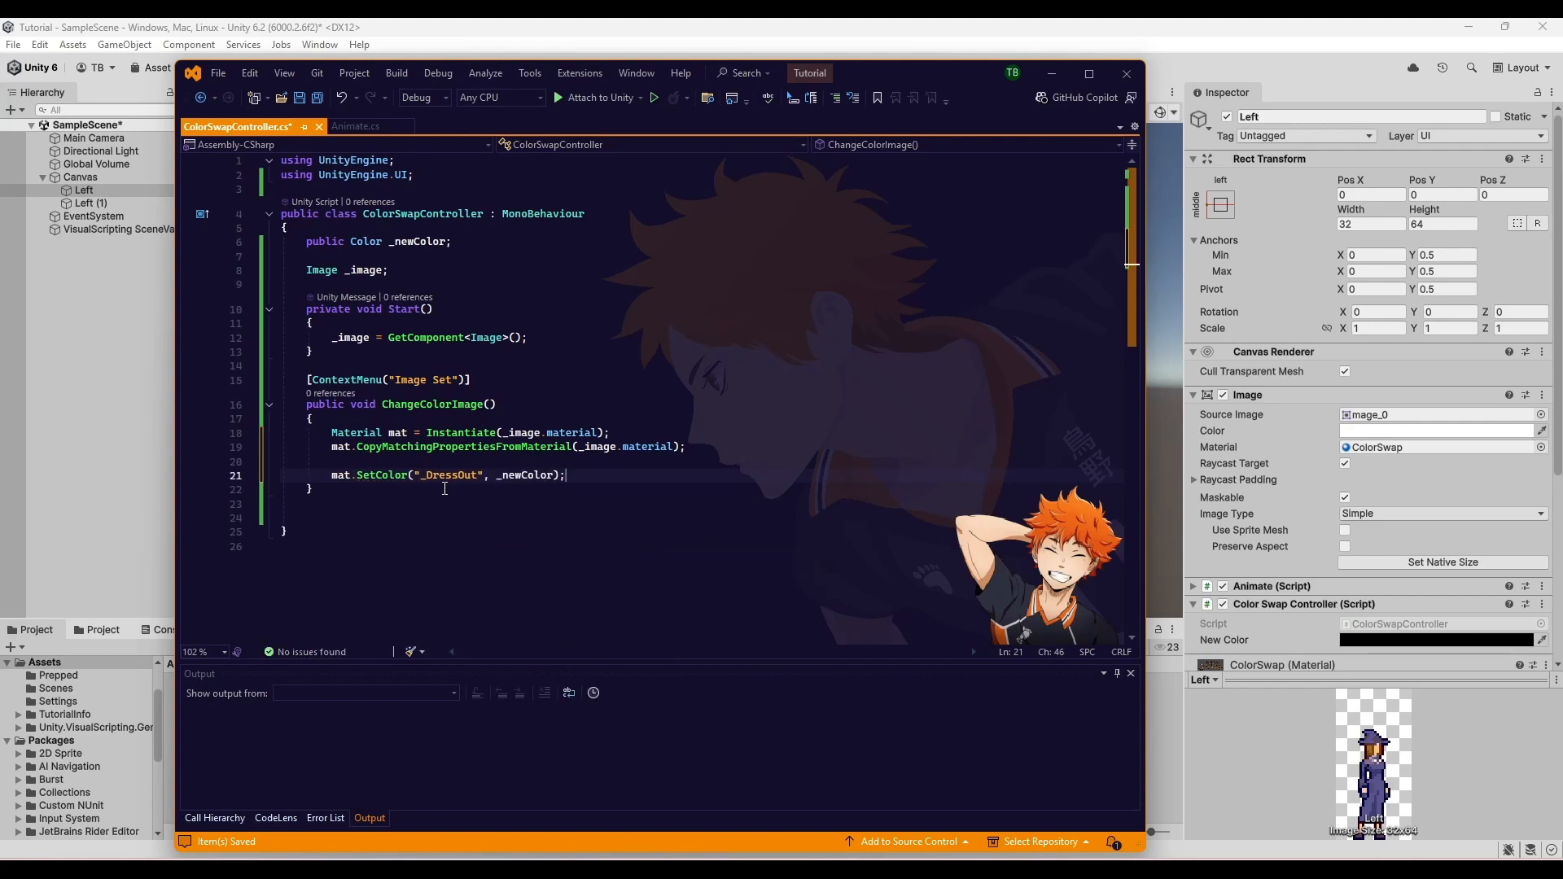
# - Add _image.material = mat; as the last line of ChangeColorImage and save the script
pyautogui.press('Return')
pyautogui.write('_image.material = mat;')
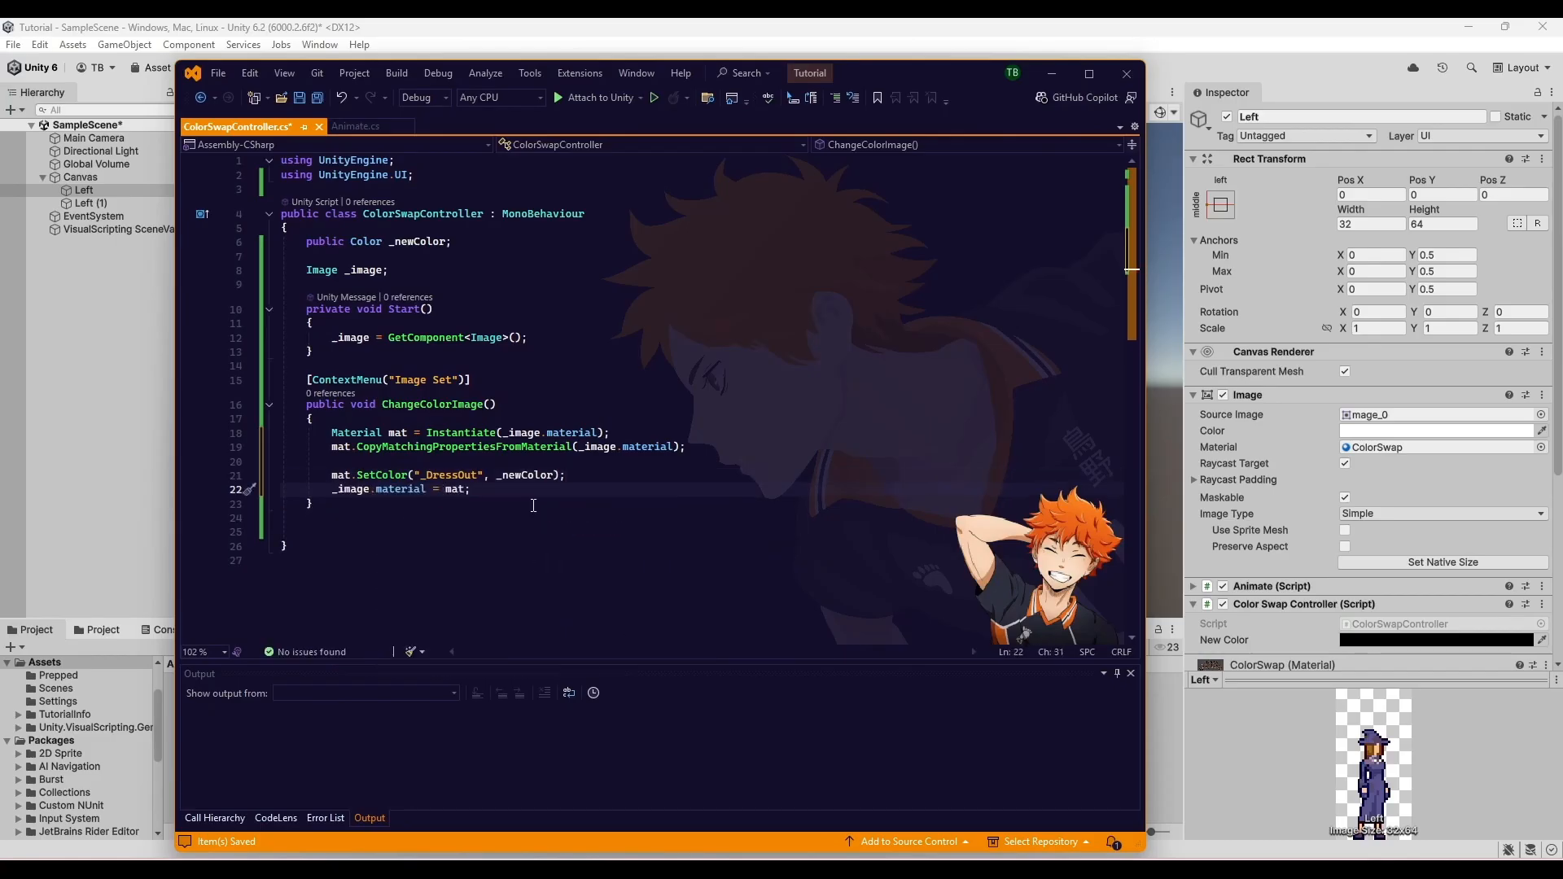
pyautogui.hotkey('ctrl', 's')
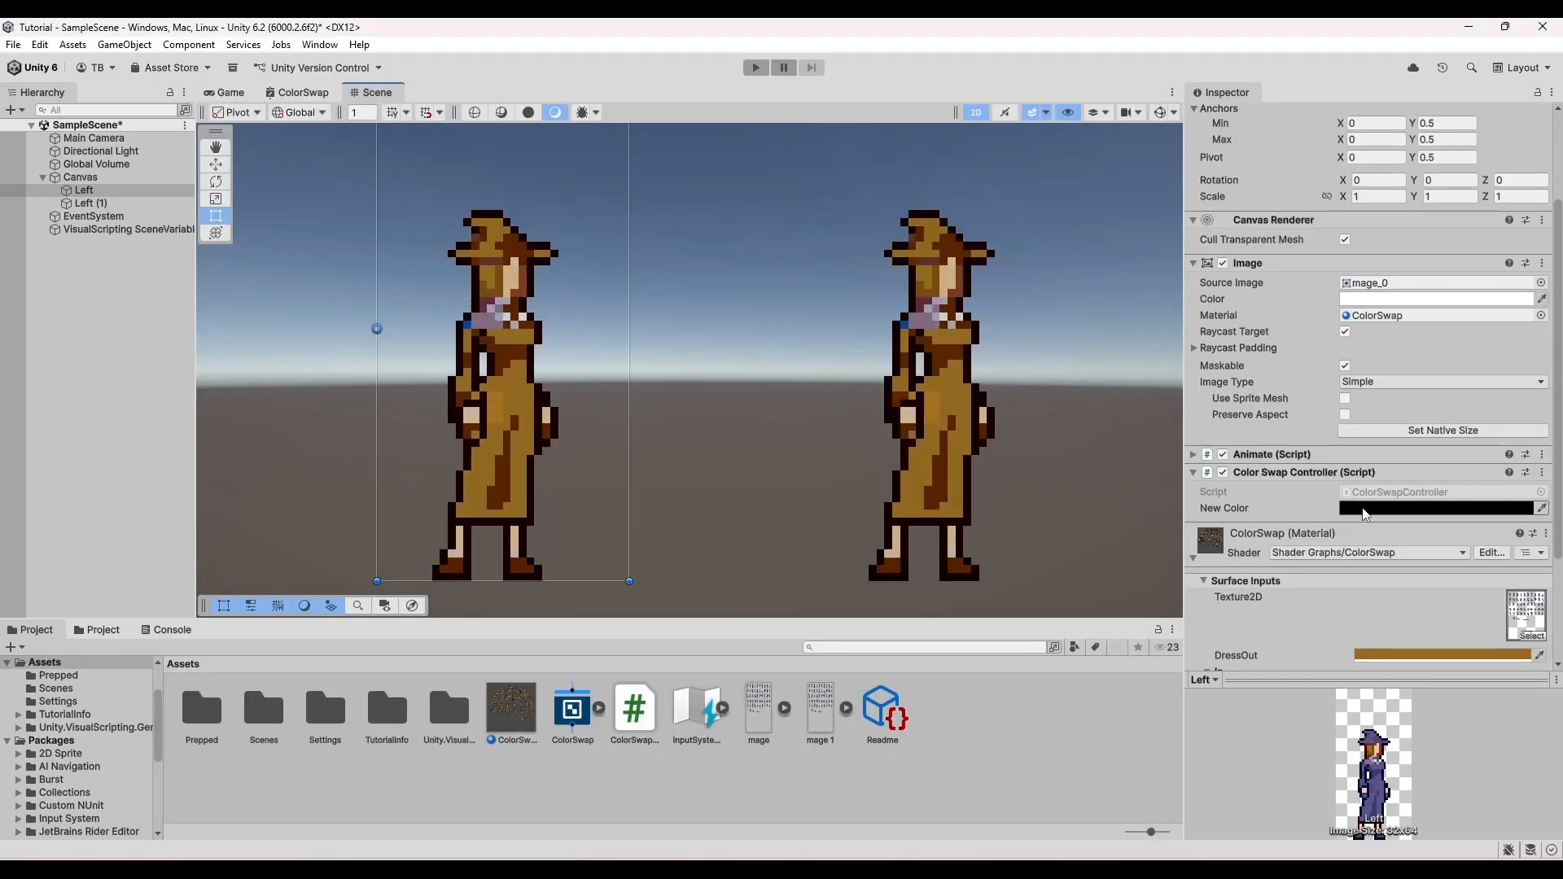
# - In Unity, set New Color of the Left object's Color Swap Controller to an opaque medium green
pyautogui.click(1366, 510)
pyautogui.click(1415, 409)
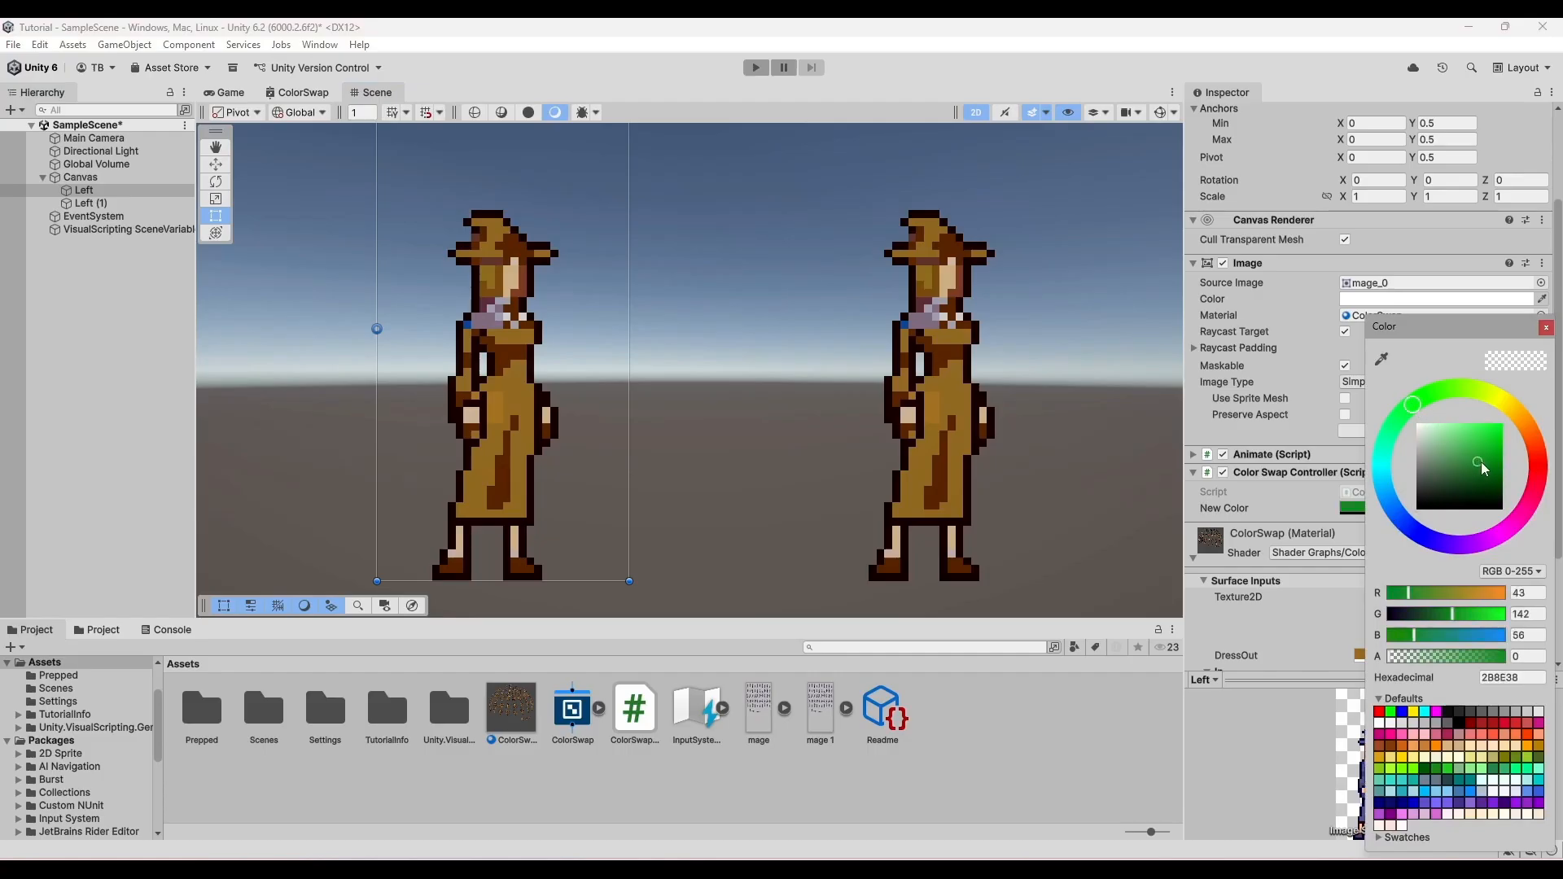
pyautogui.moveTo(1497, 461); pyautogui.dragTo(1478, 470)
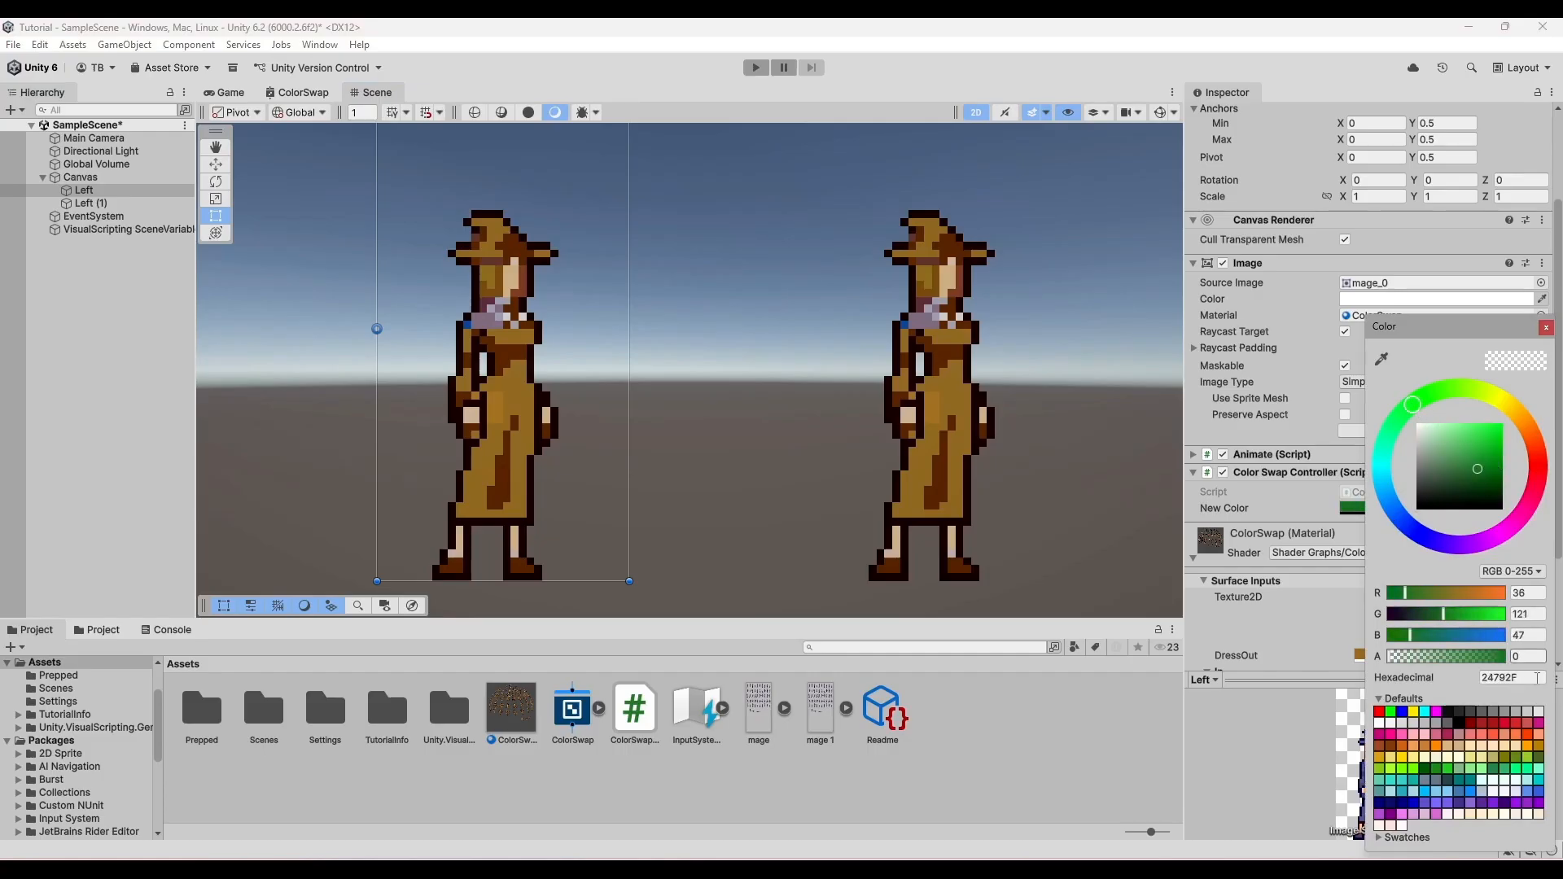
pyautogui.moveTo(1499, 658); pyautogui.dragTo(1513, 656)
pyautogui.moveTo(1471, 472); pyautogui.dragTo(1468, 453)
pyautogui.click(1546, 327)
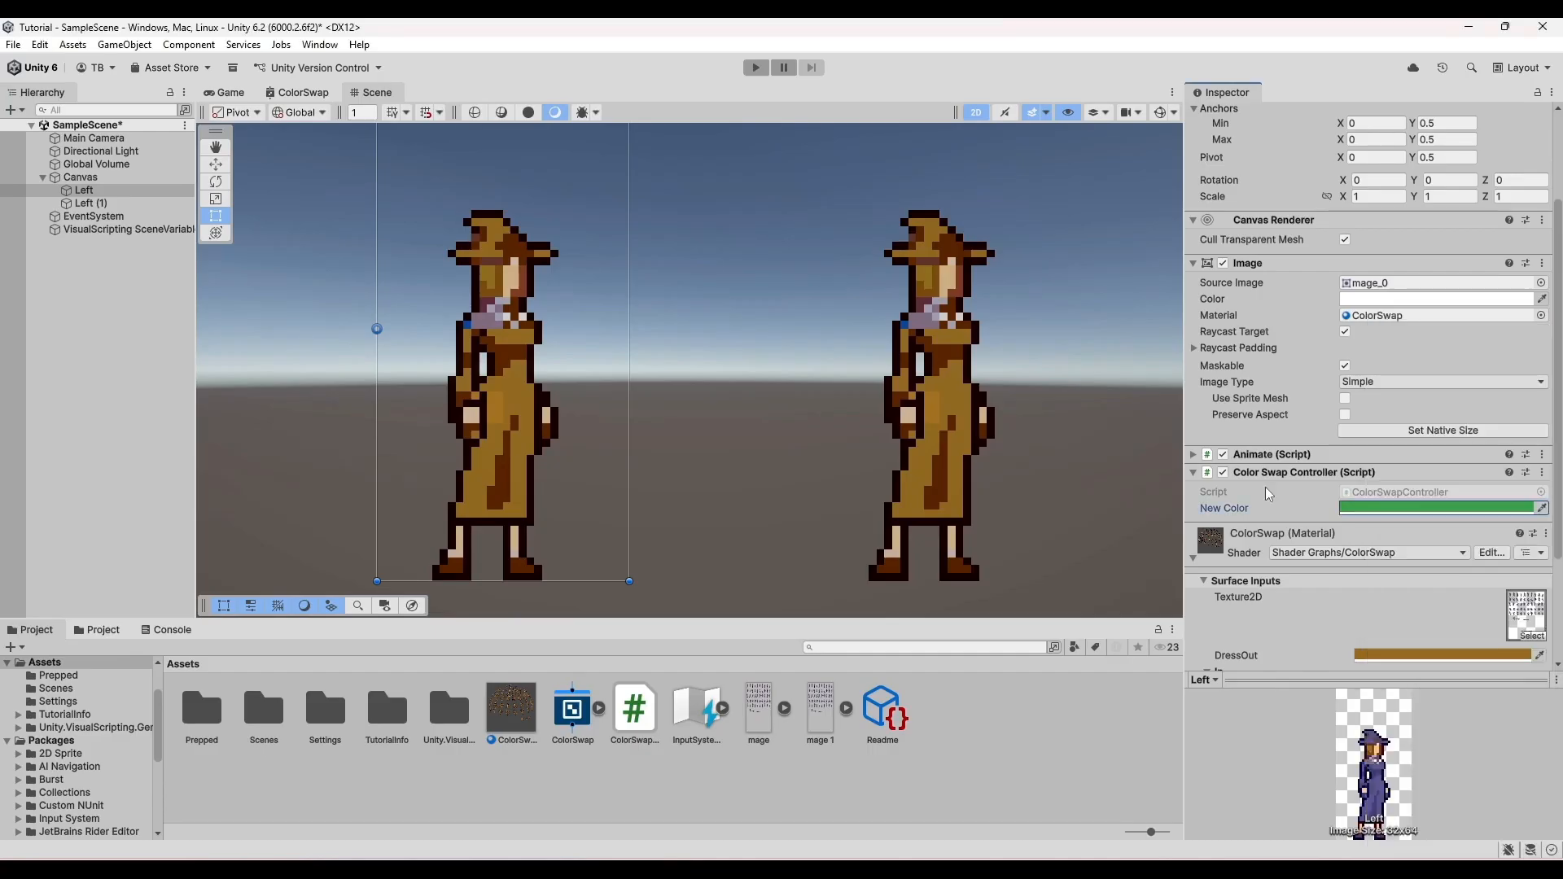
# - Run the scene in Play mode to inspect both animated mage sprites, and stop it
pyautogui.click(756, 67)
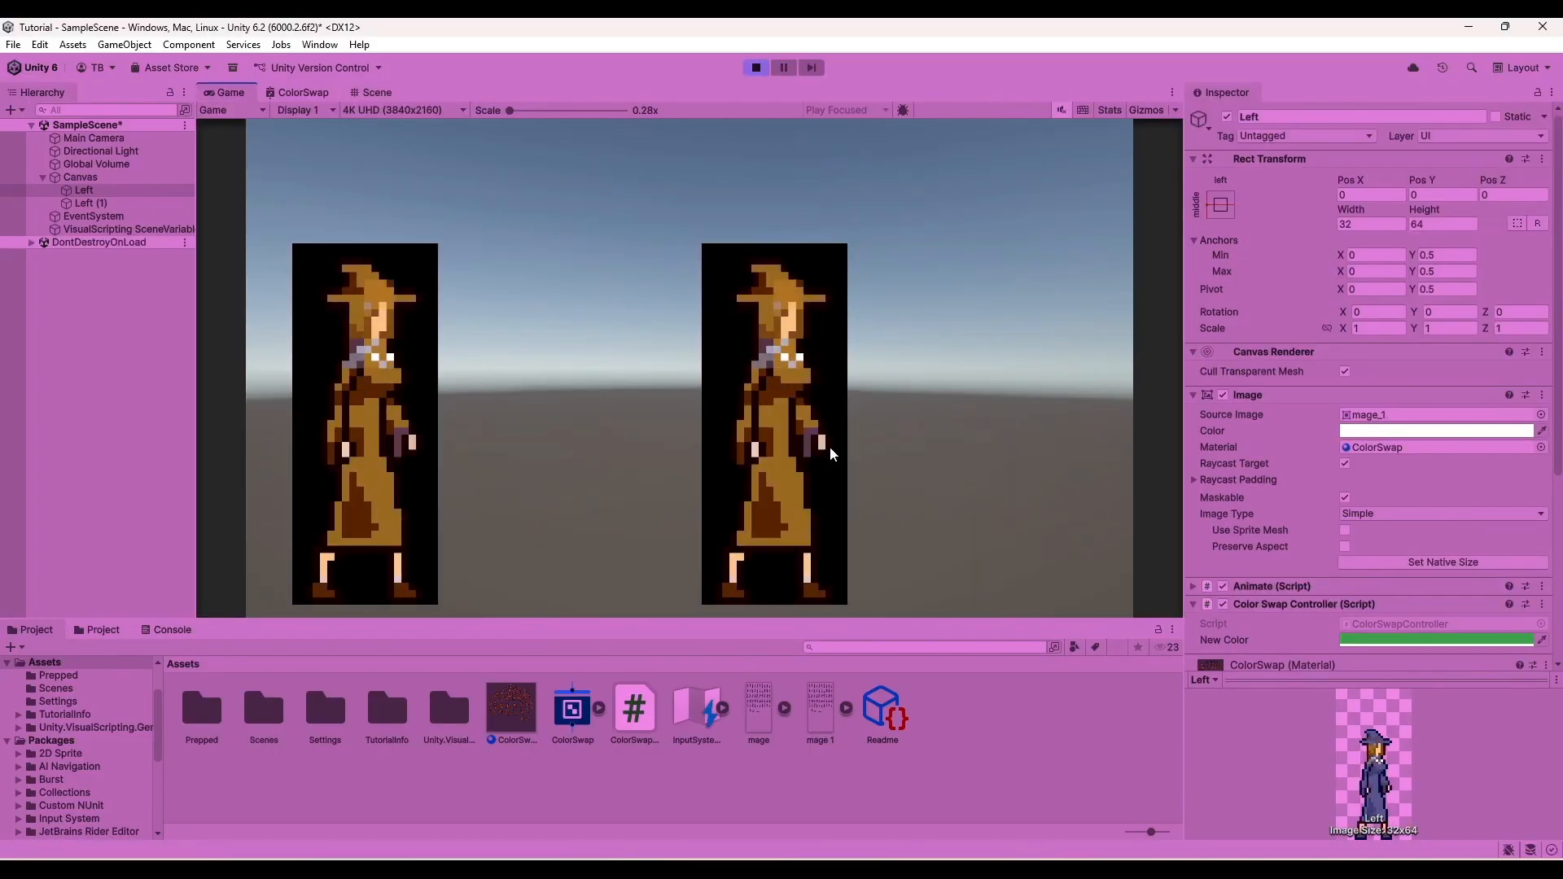
pyautogui.click(755, 68)
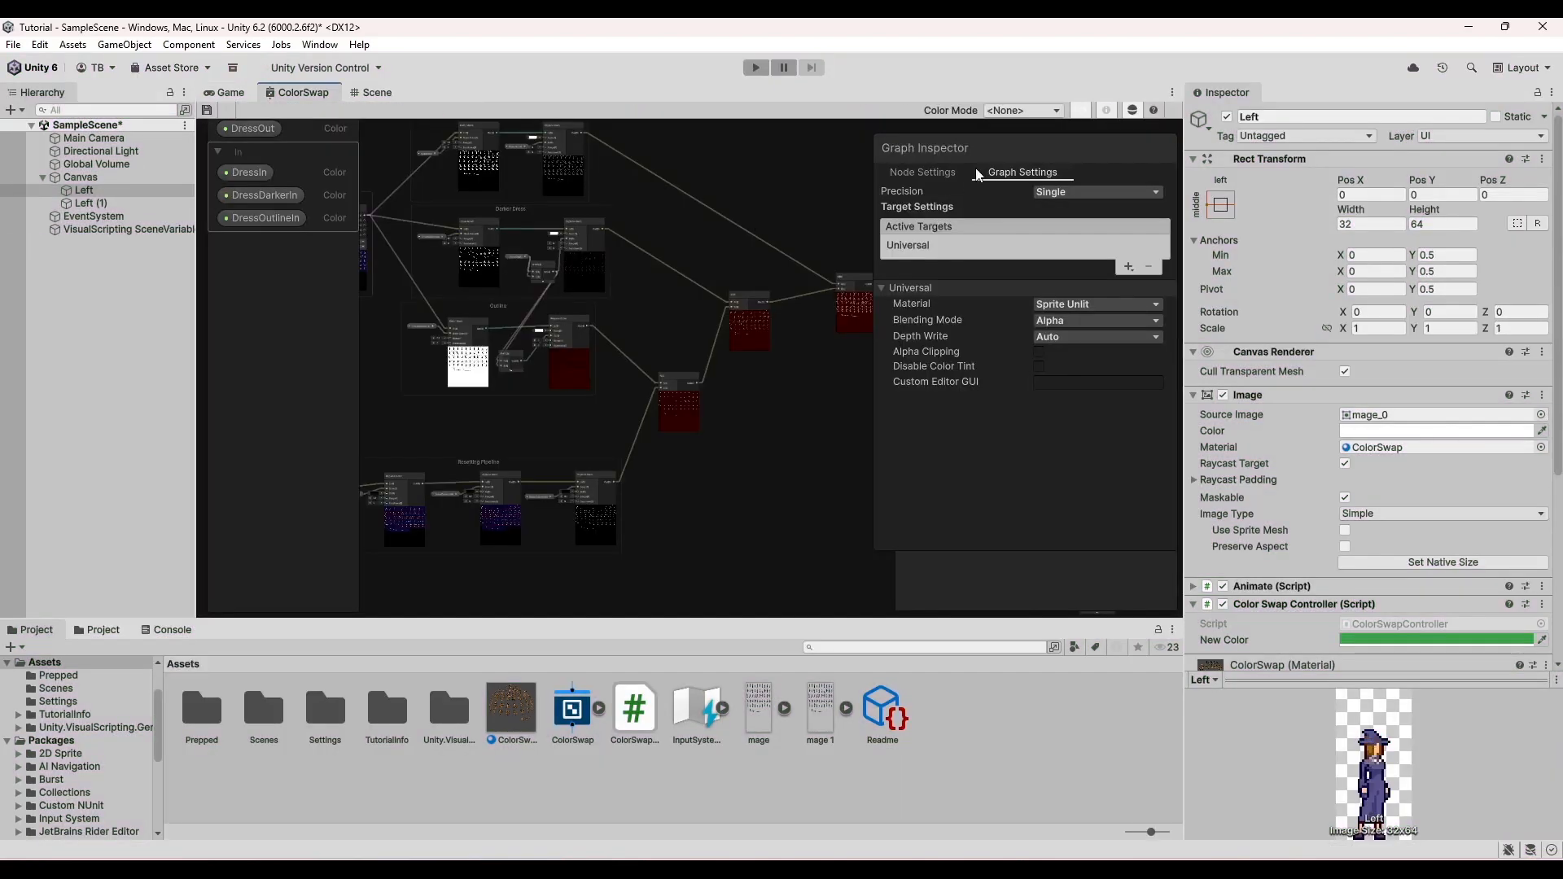
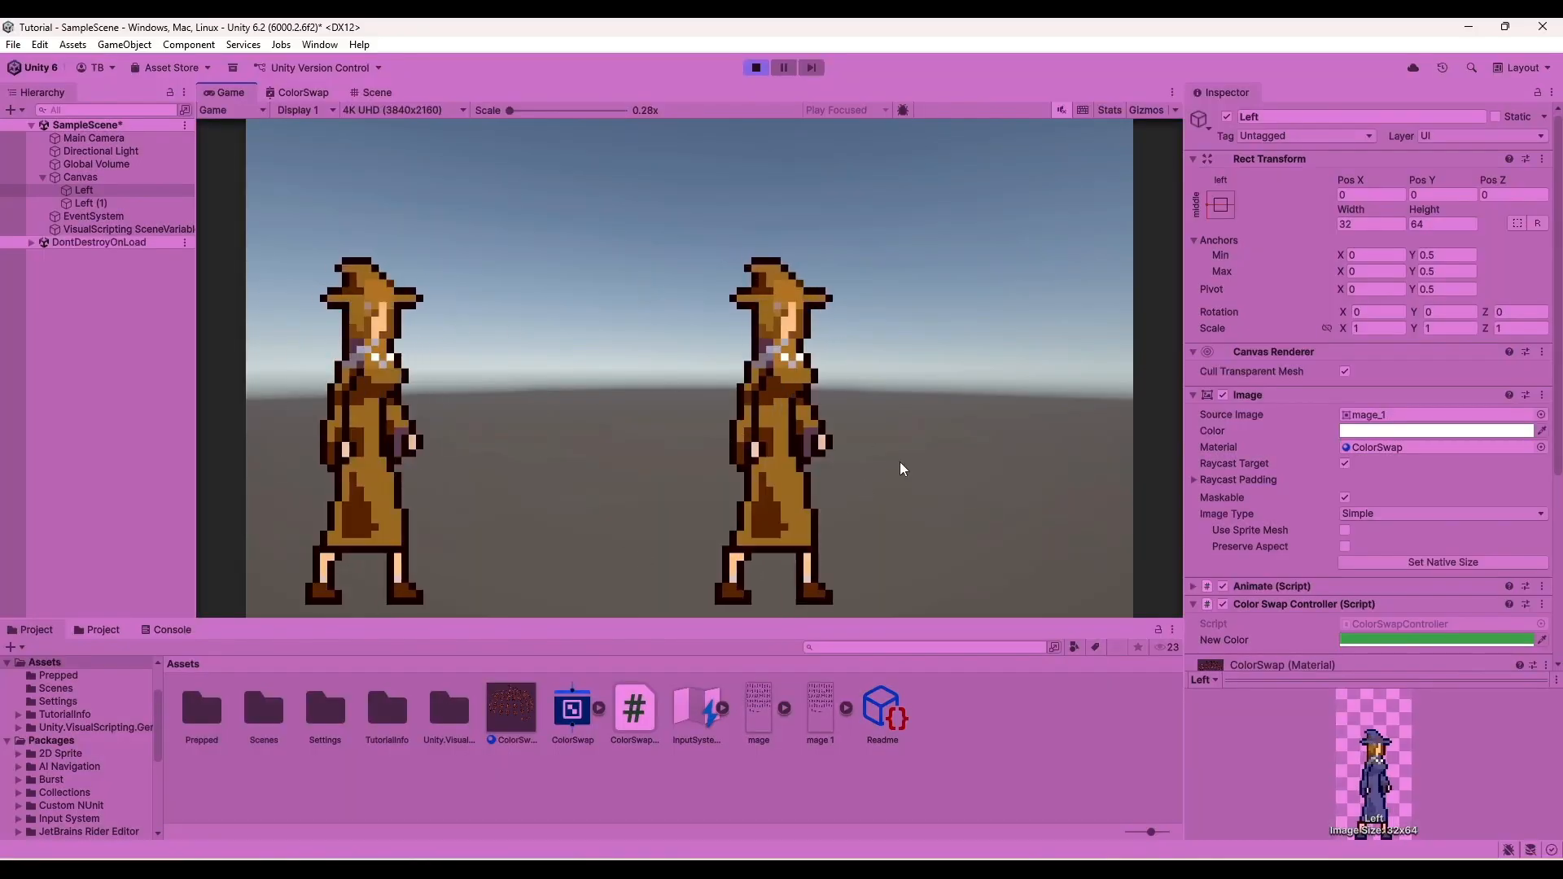
# - Run the Image Set function on the Left object's Color Swap Controller during Play mode, then stop the scene
pyautogui.rightClick(1284, 610)
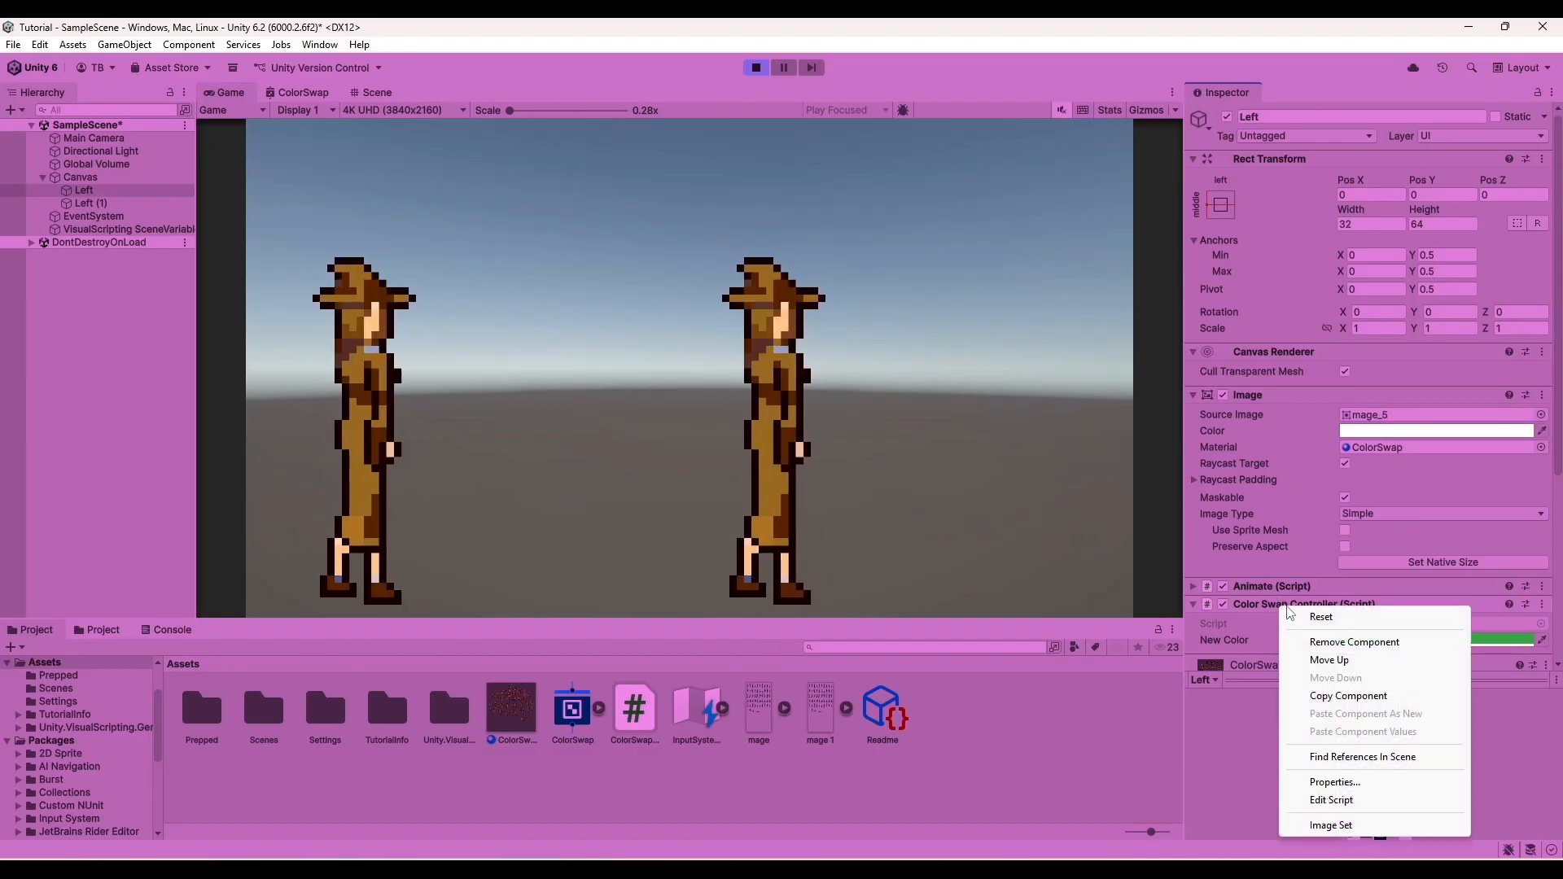
pyautogui.click(1366, 827)
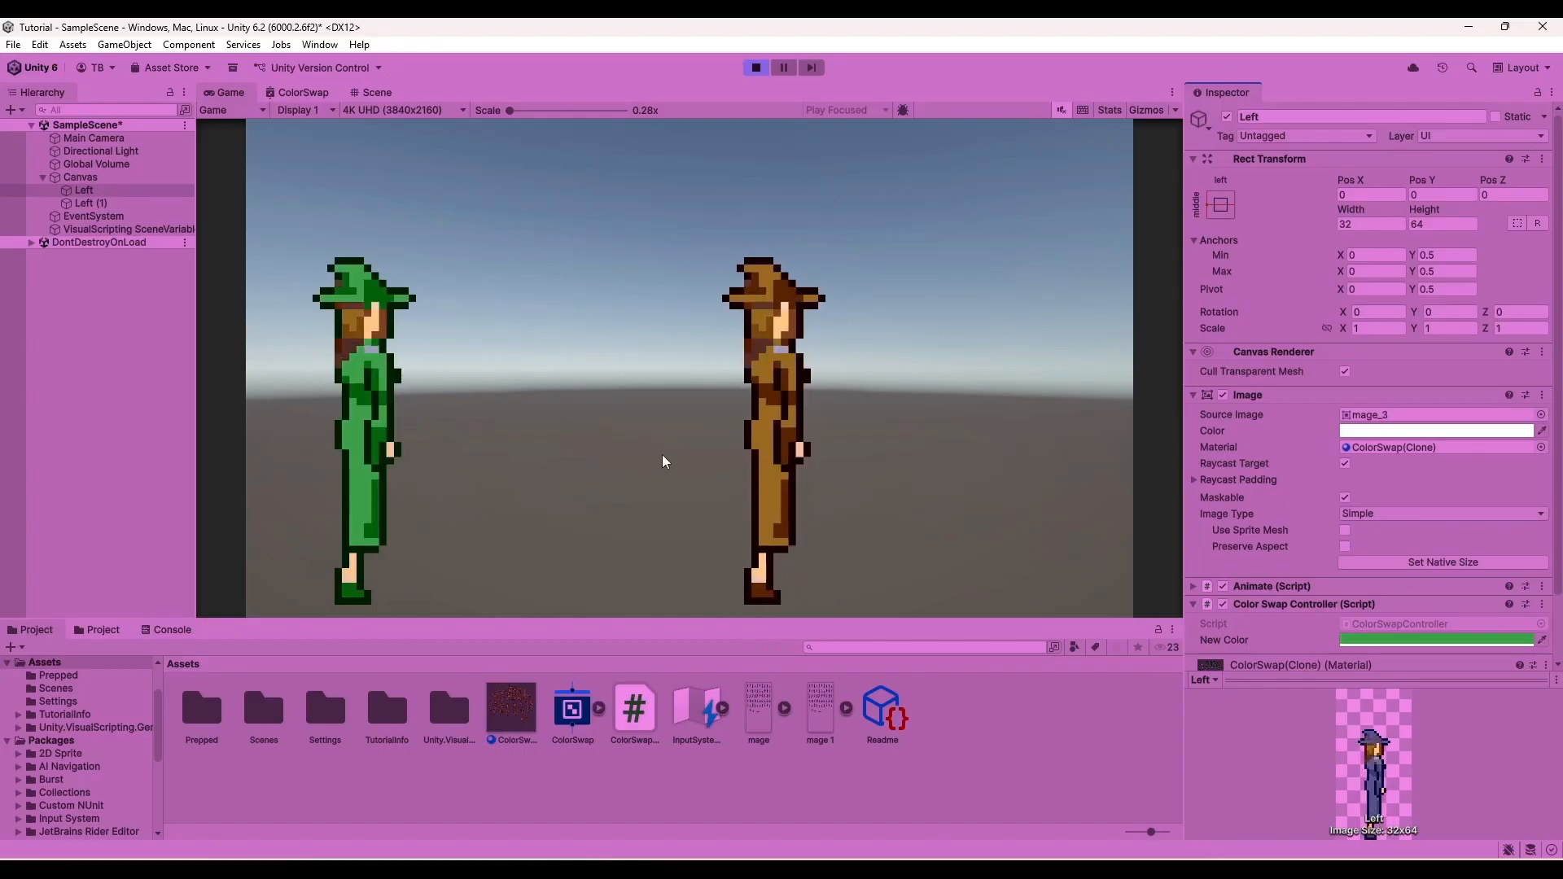
pyautogui.hotkey('ctrl', 'p')
# - Create an empty GameObject in the scene and add a Sprite Renderer component to it
pyautogui.rightClick(56, 308)
pyautogui.click(122, 578)
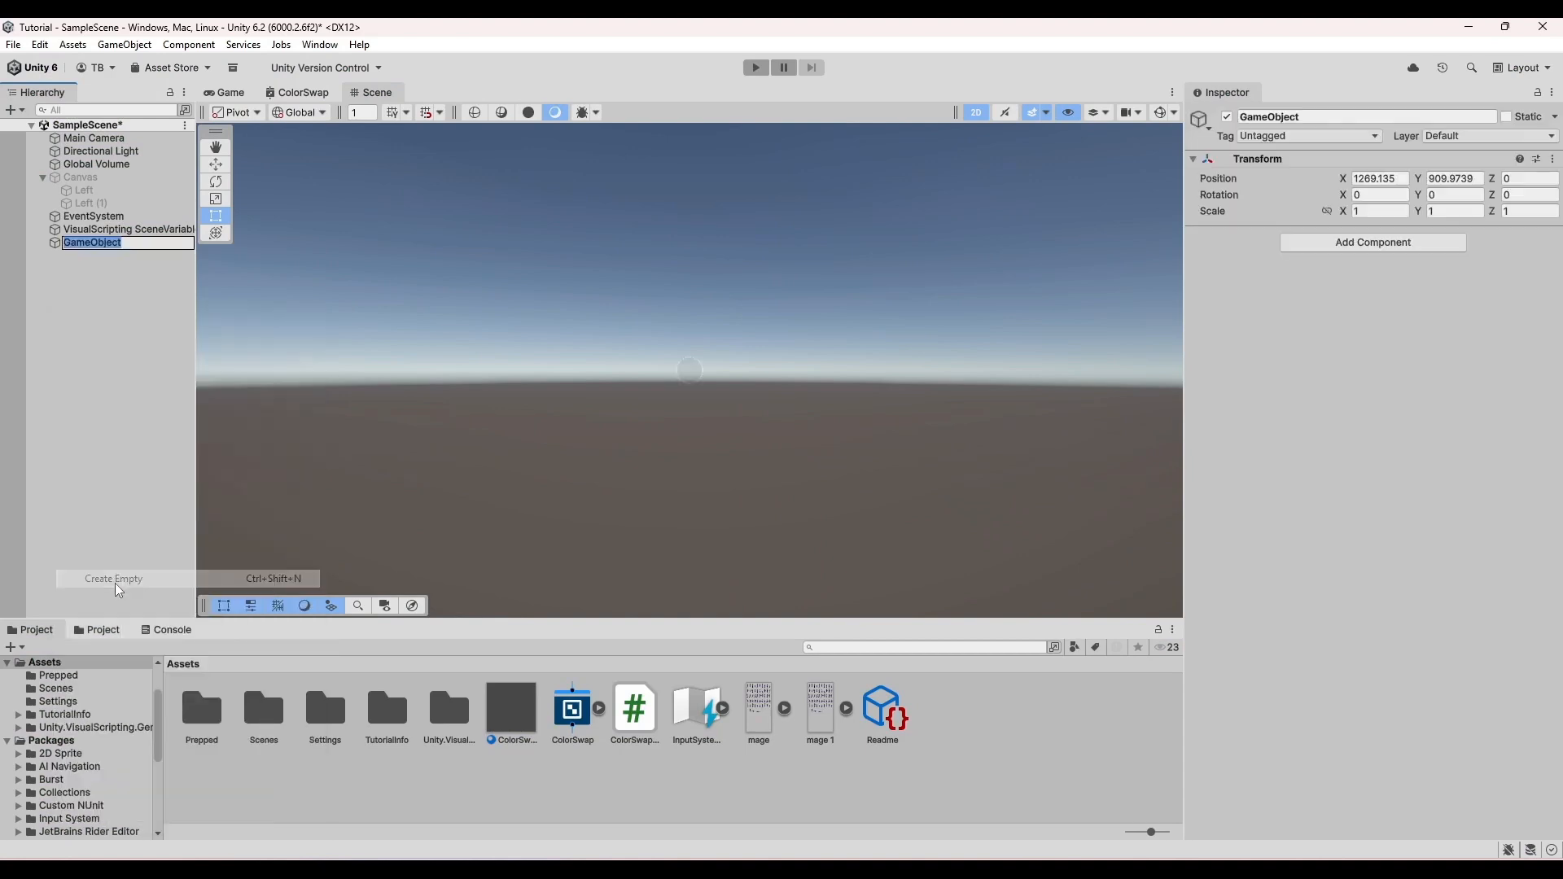
pyautogui.click(1373, 242)
pyautogui.write('sprite')
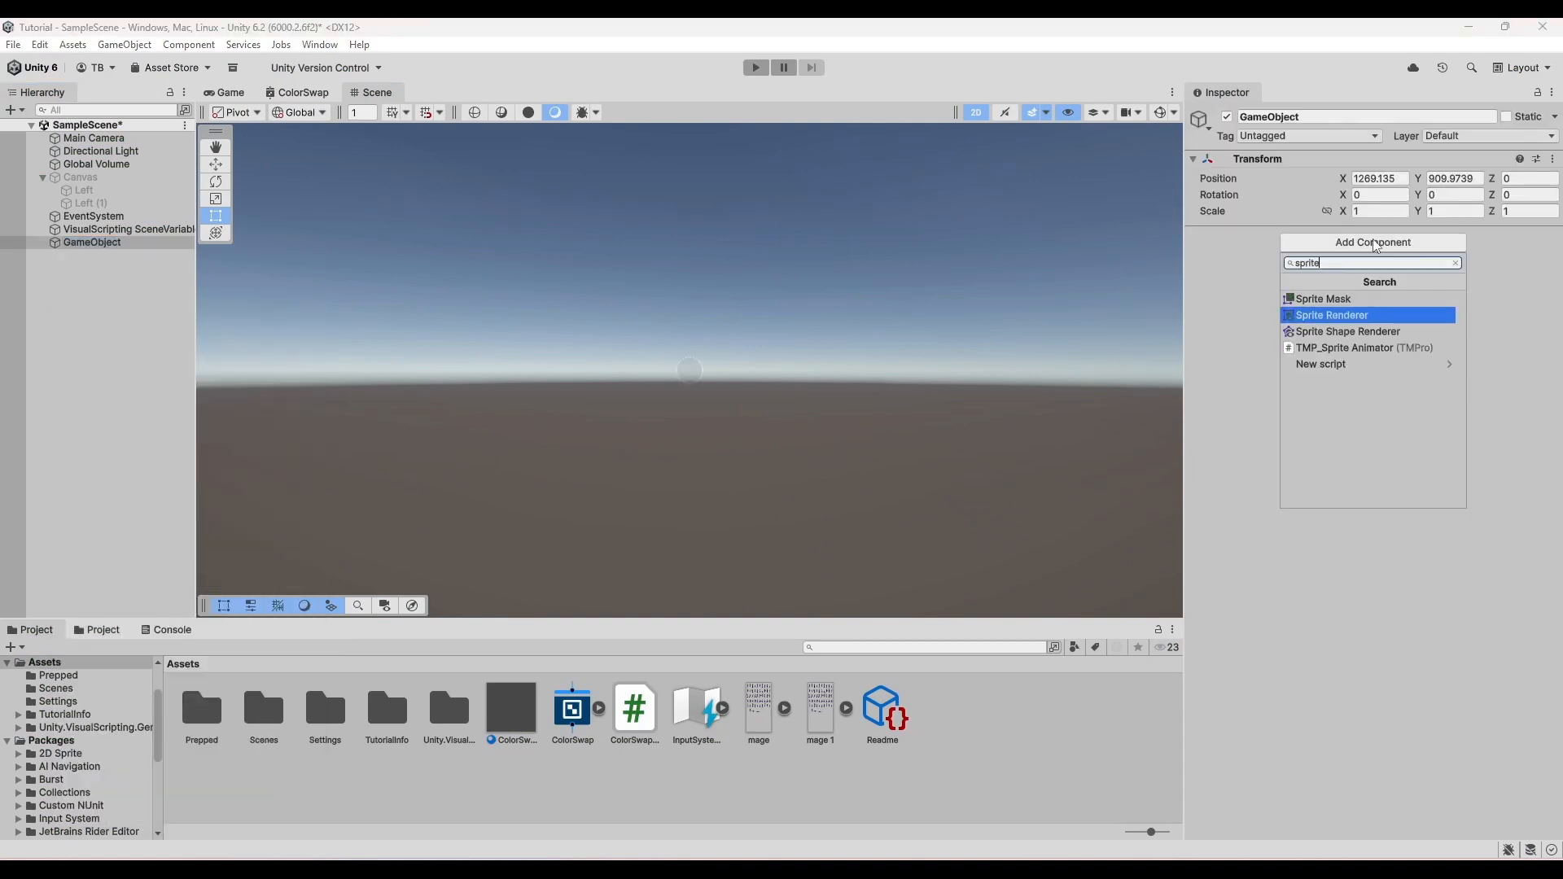
pyautogui.click(1373, 317)
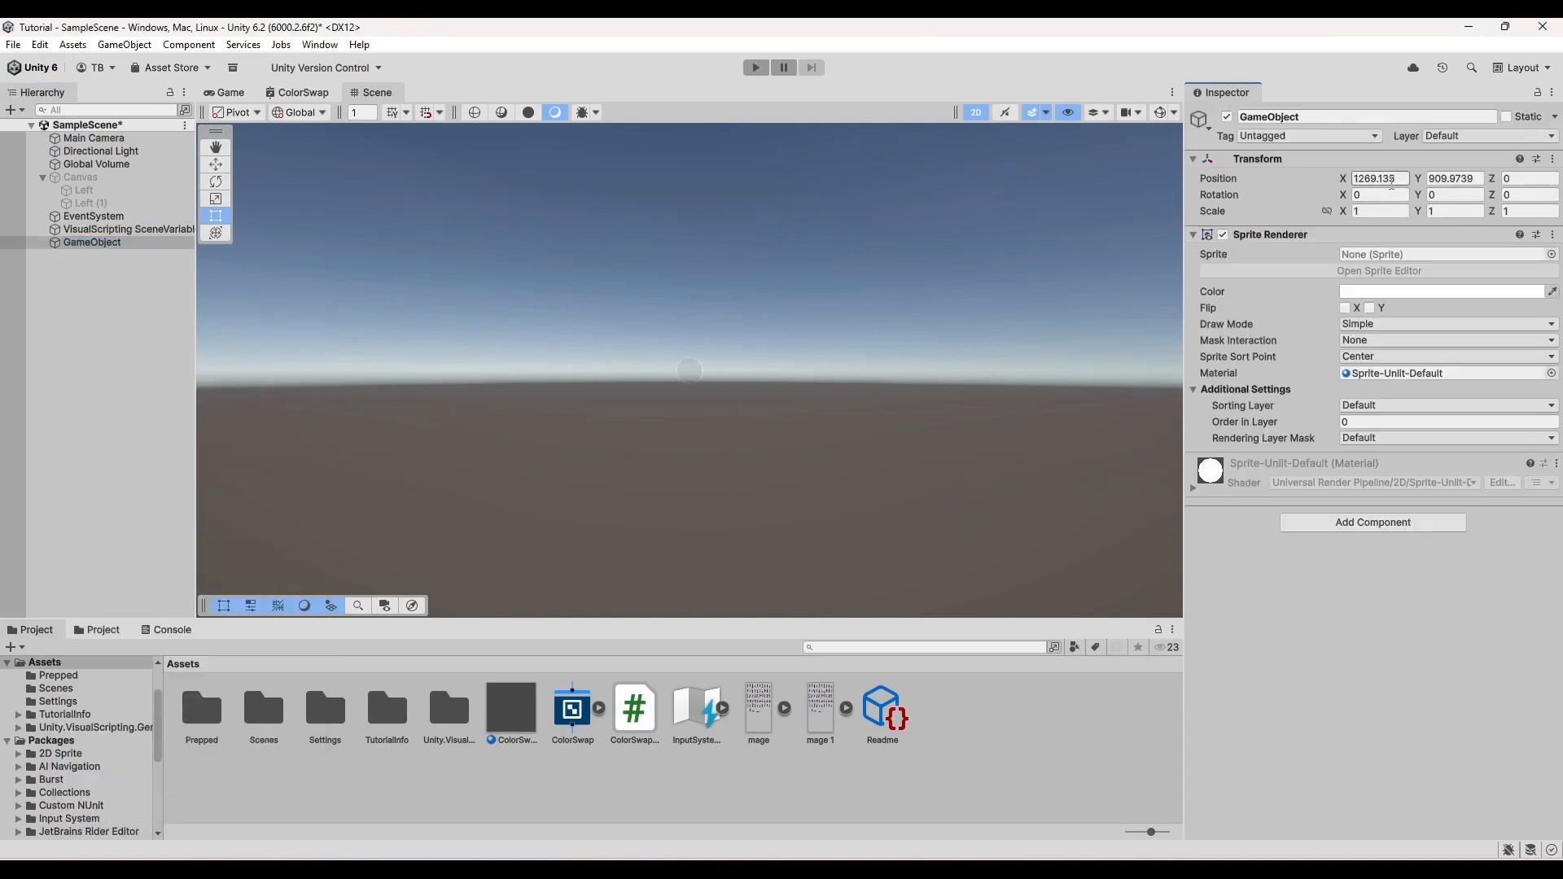
# - Set the GameObject's X and Y position to 0 and assign mage_0 as its sprite
pyautogui.click(1393, 180)
pyautogui.write('0')
pyautogui.press('Tab')
pyautogui.write('0')
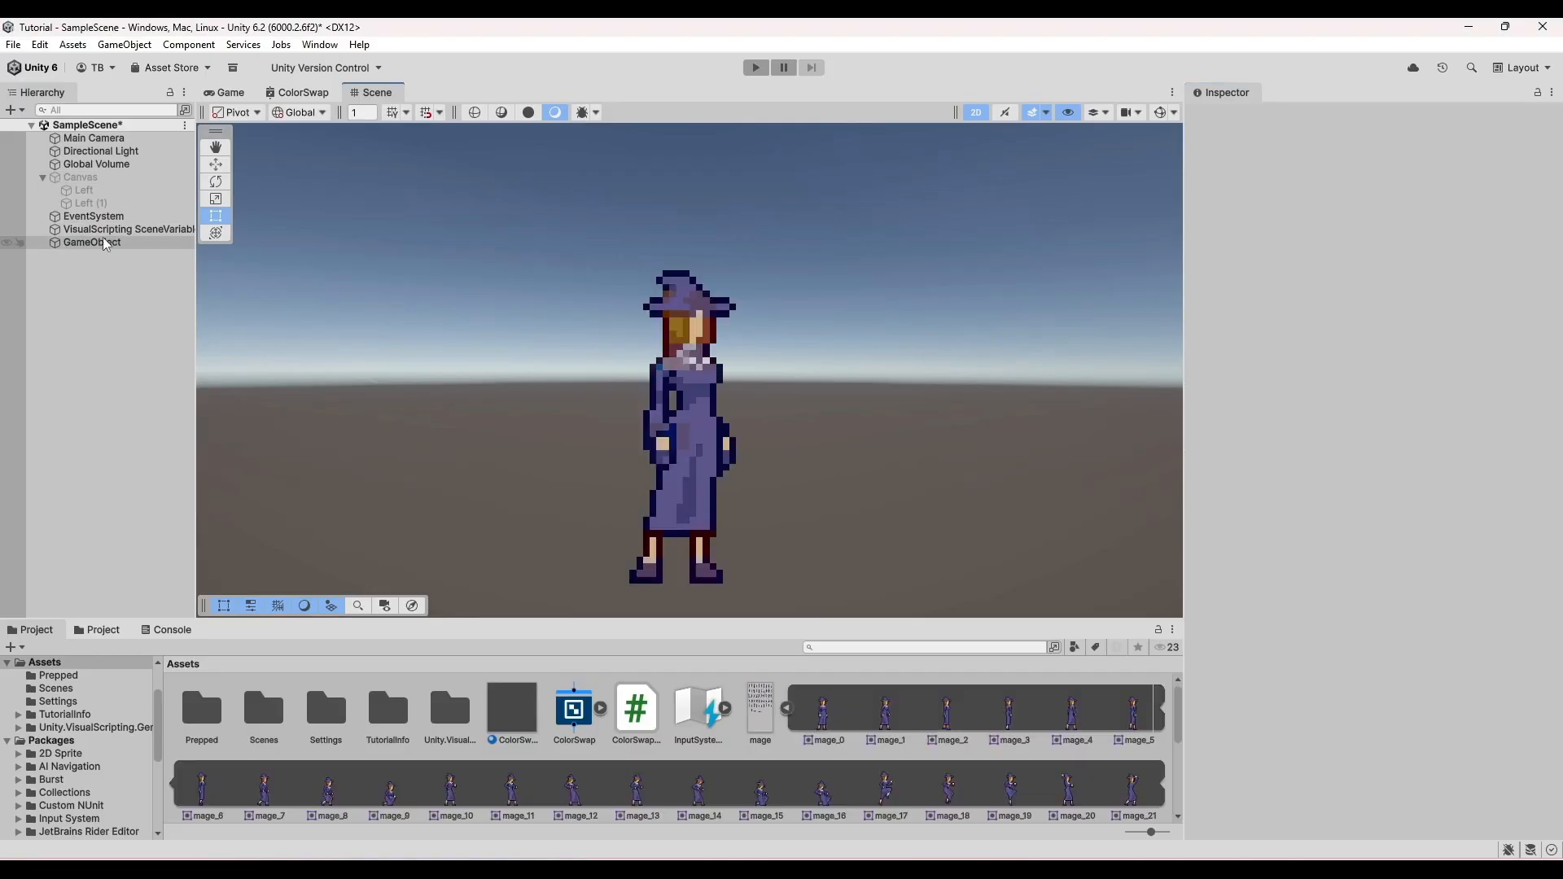
# - Apply the ColorSwap material to the GameObject and add a Color Swap Controller with New Color set to bright green
pyautogui.click(106, 243)
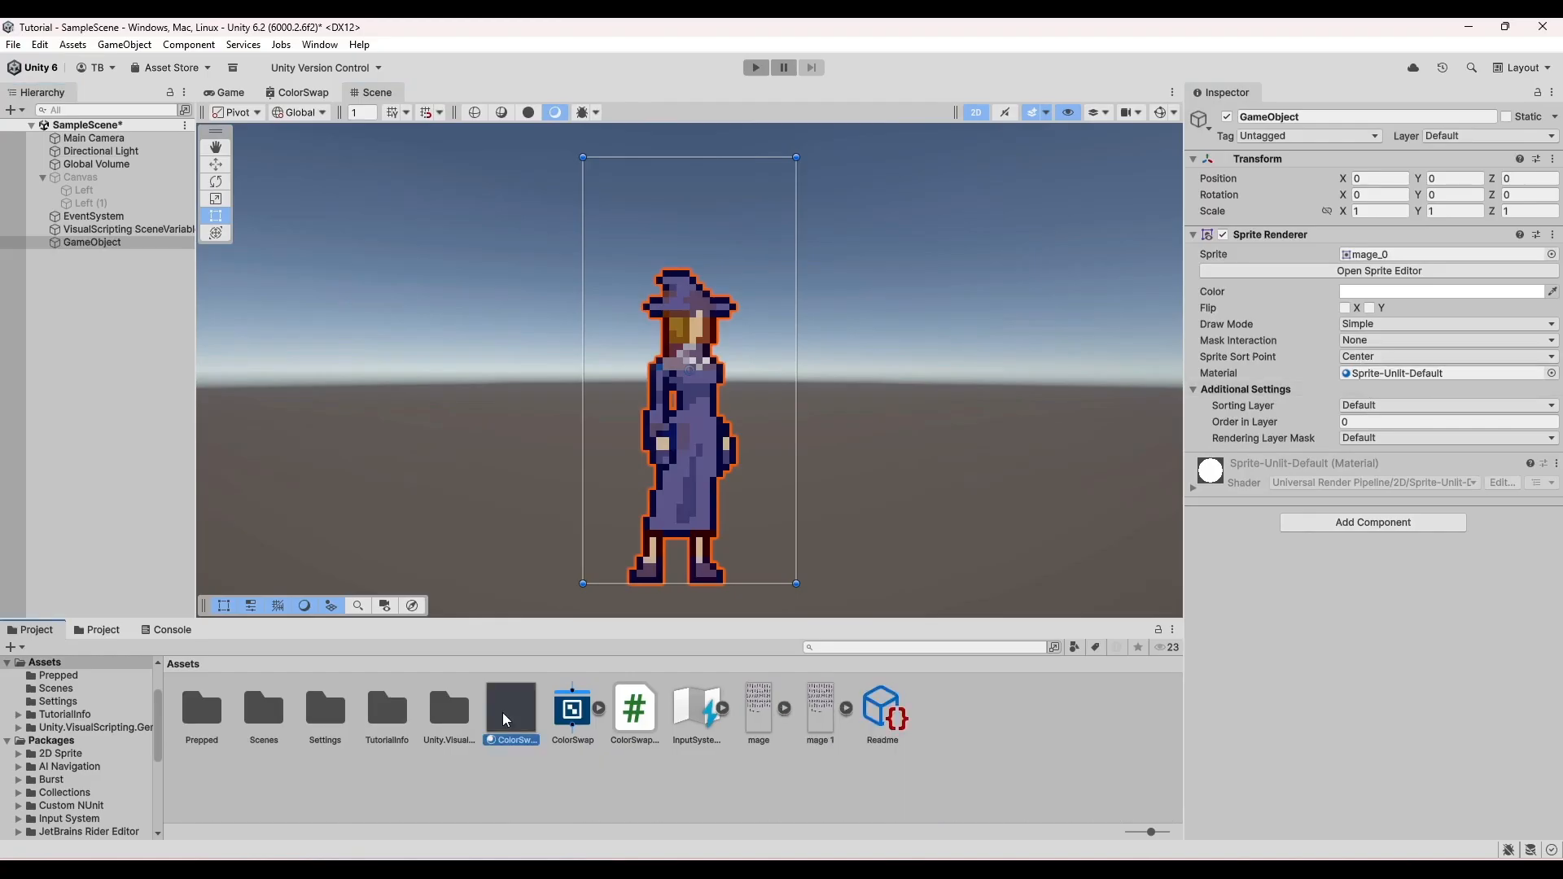
pyautogui.moveTo(504, 713); pyautogui.dragTo(1387, 375)
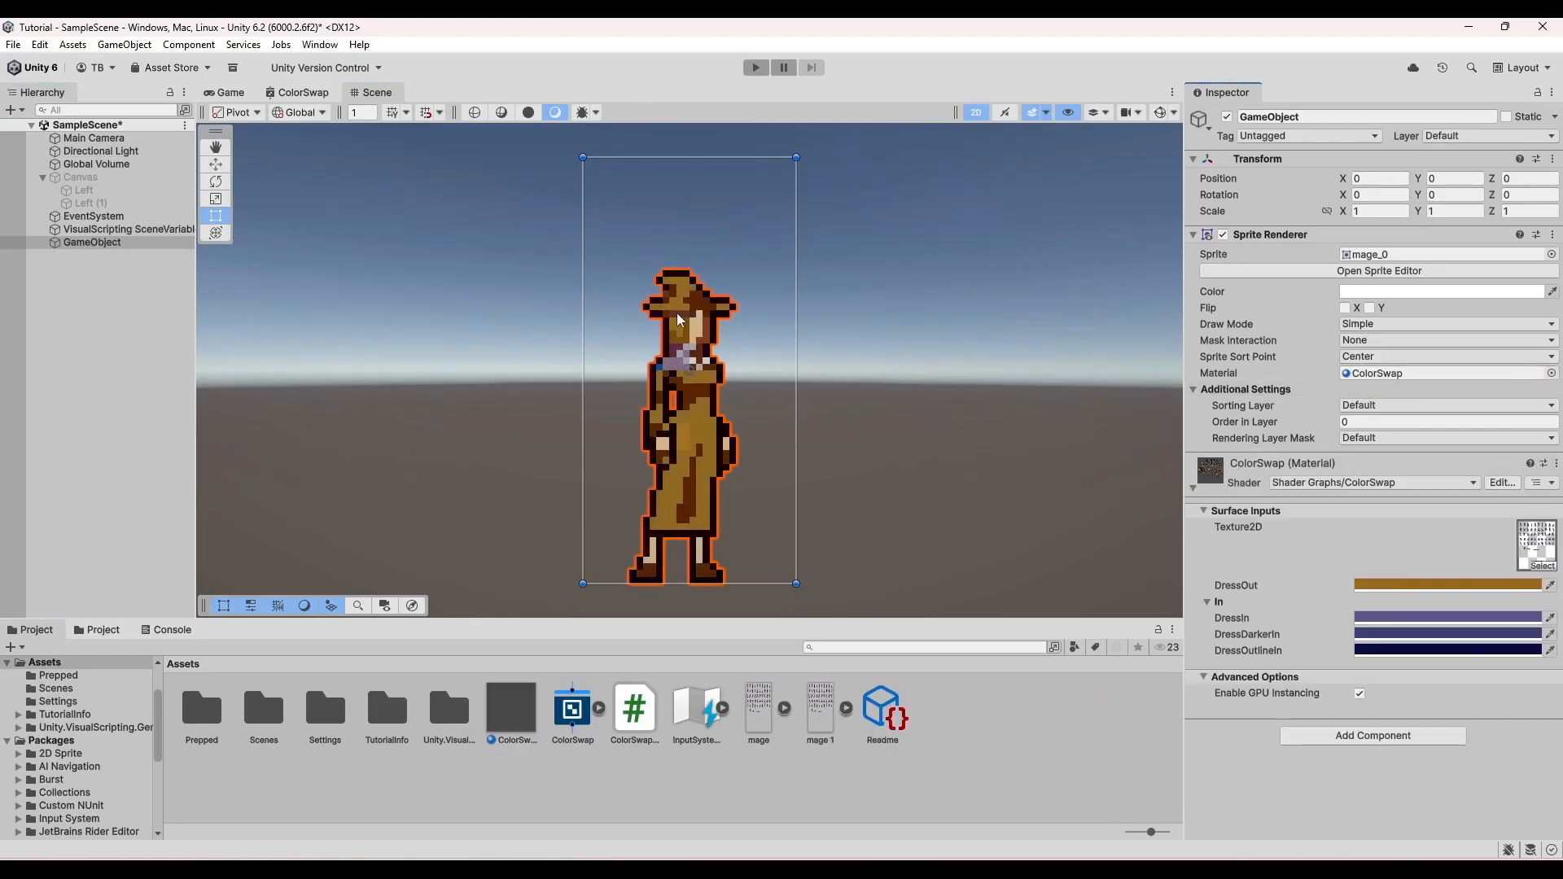
pyautogui.click(1381, 736)
pyautogui.write('colo')
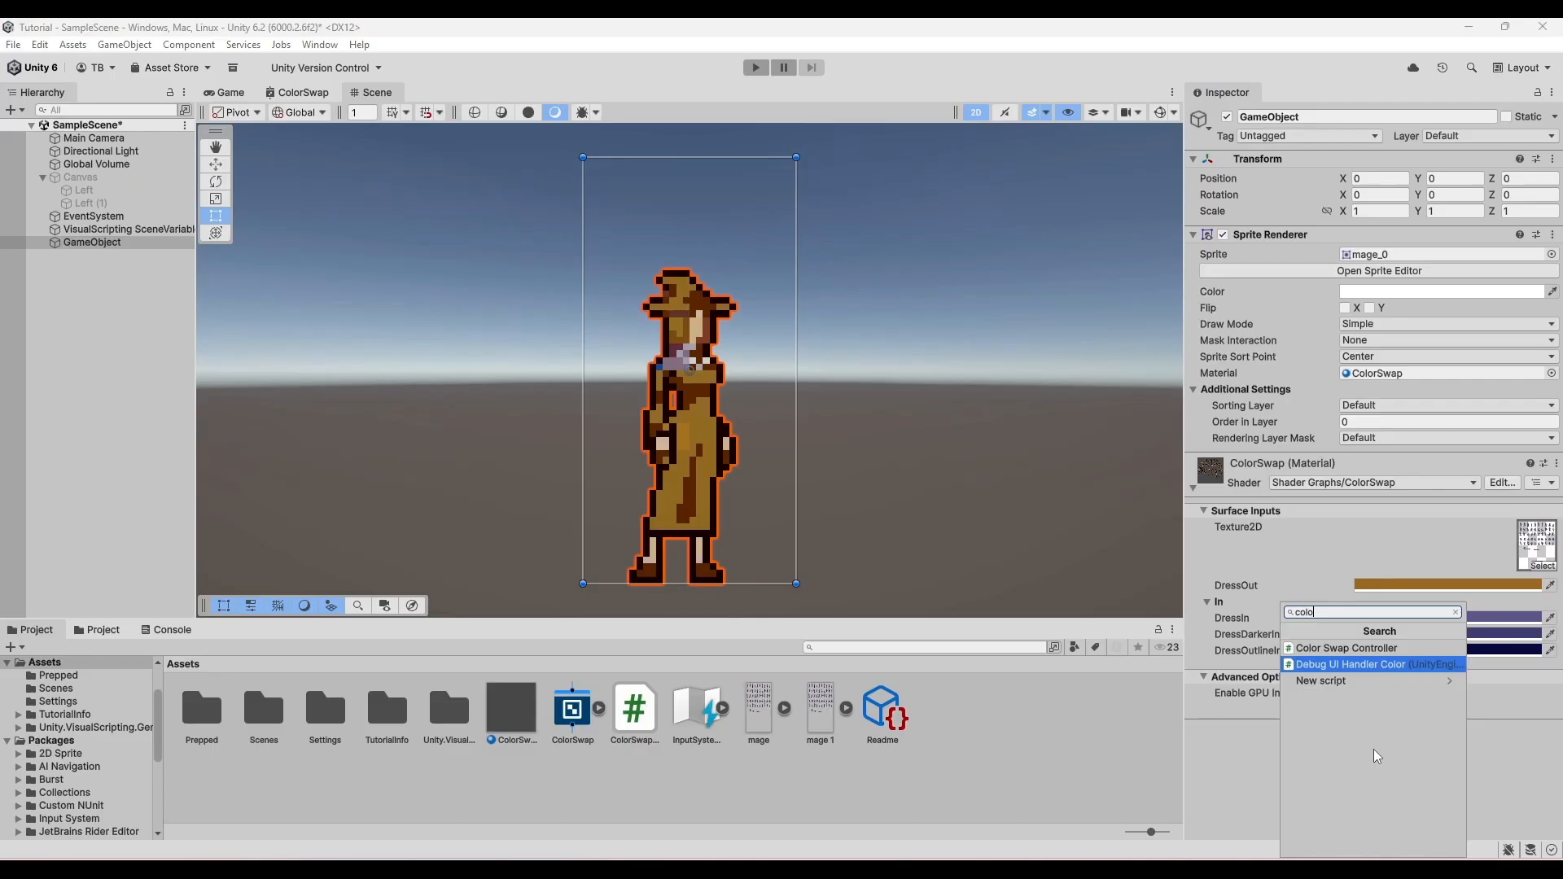
pyautogui.click(1345, 648)
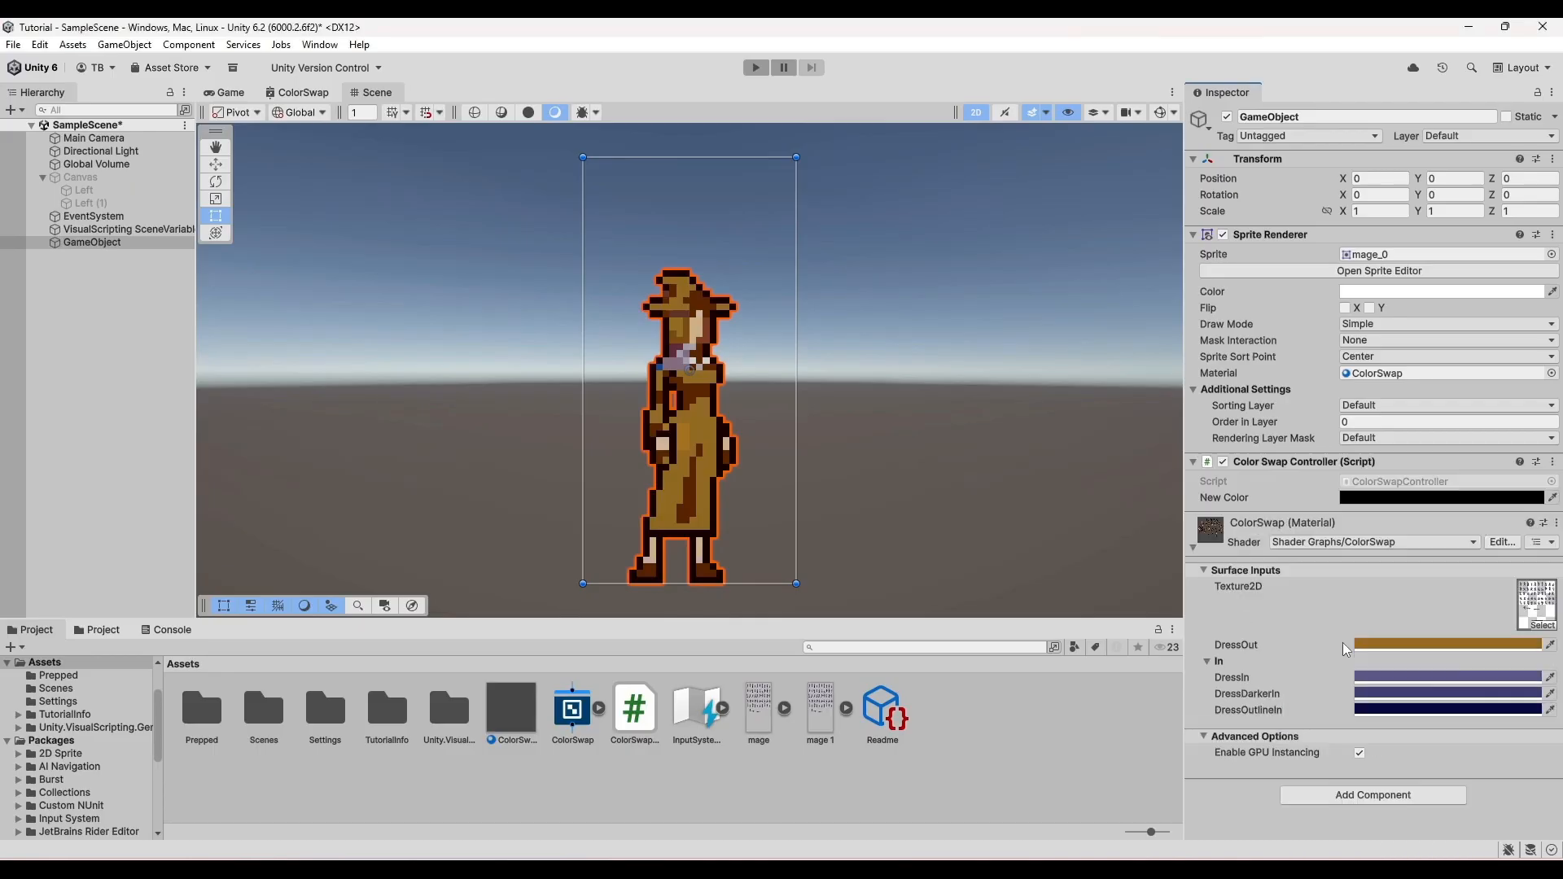
pyautogui.click(1372, 499)
pyautogui.click(1417, 410)
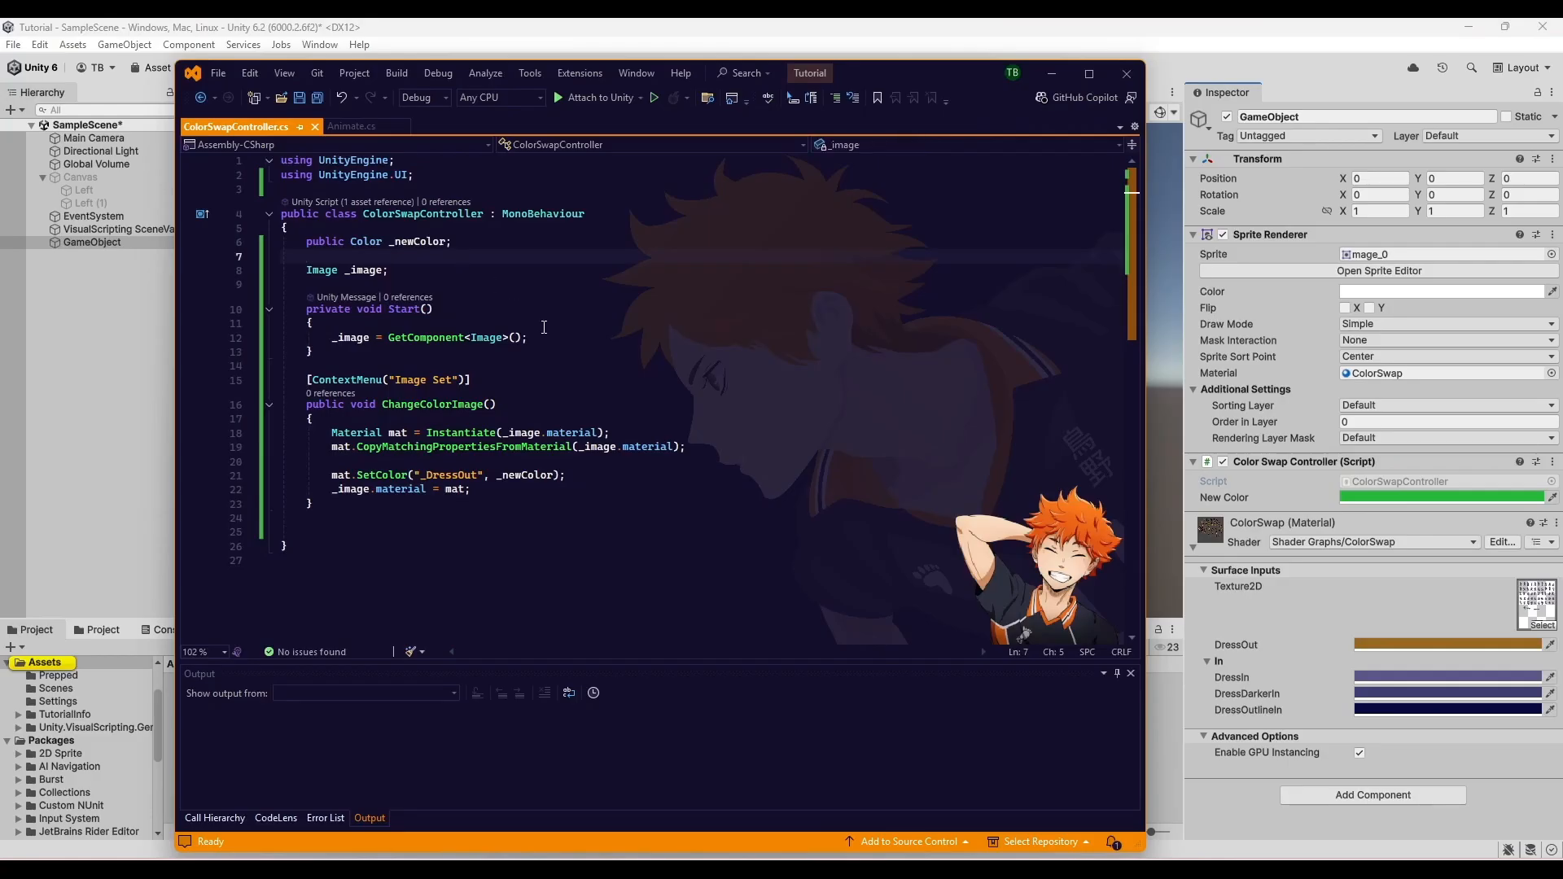
# - Switch to Visual Studio and declare public bool _spriteRenderer = false; below _newColor in ColorSwapController.cs
pyautogui.press('Return')
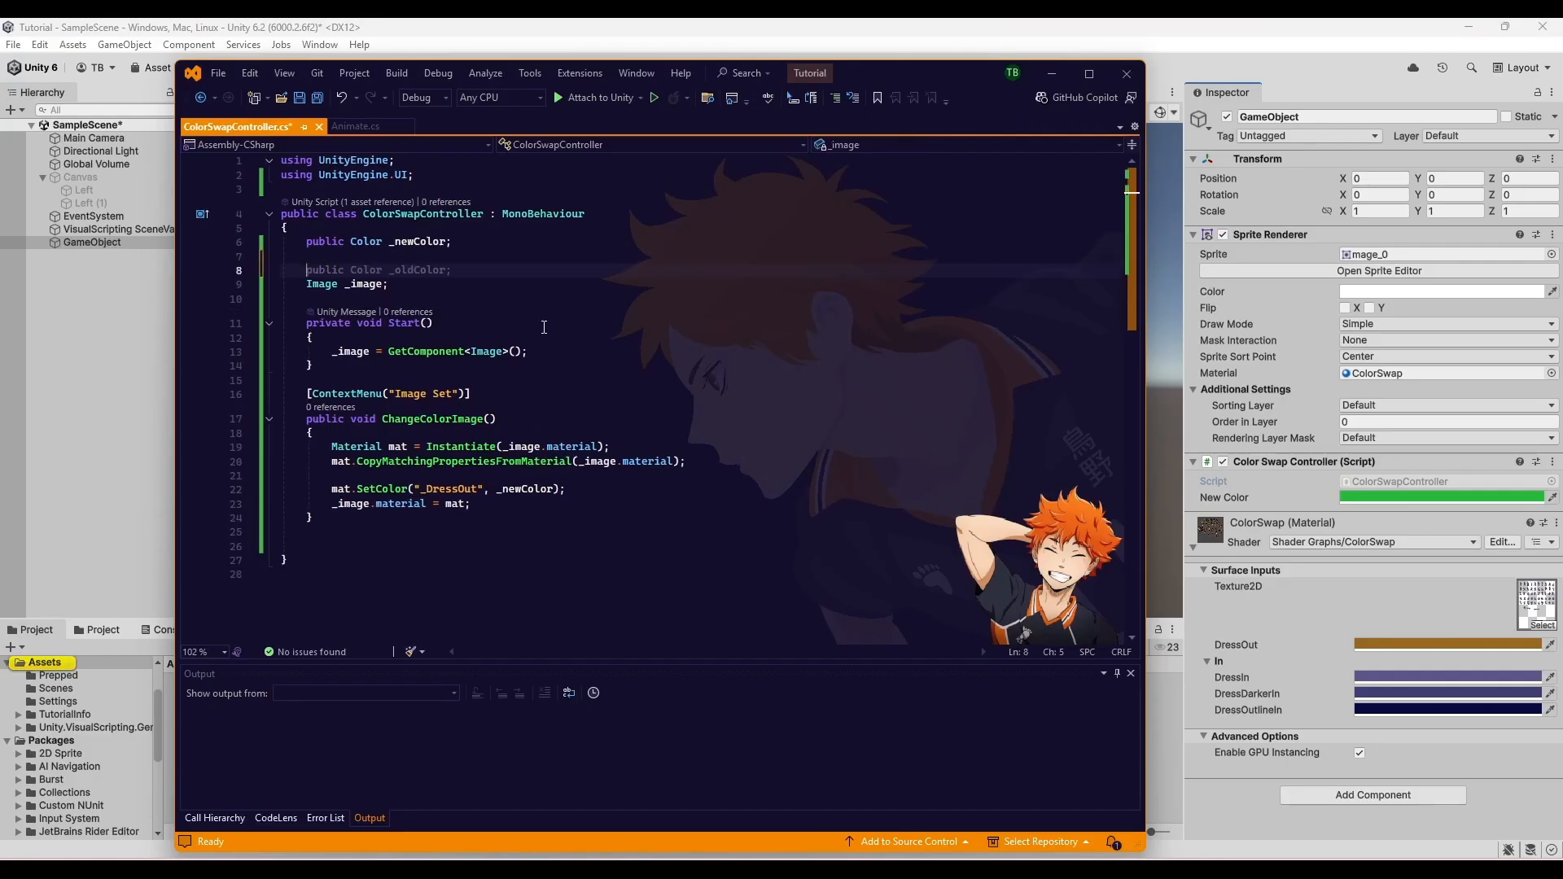
pyautogui.write('public bool _Spr')
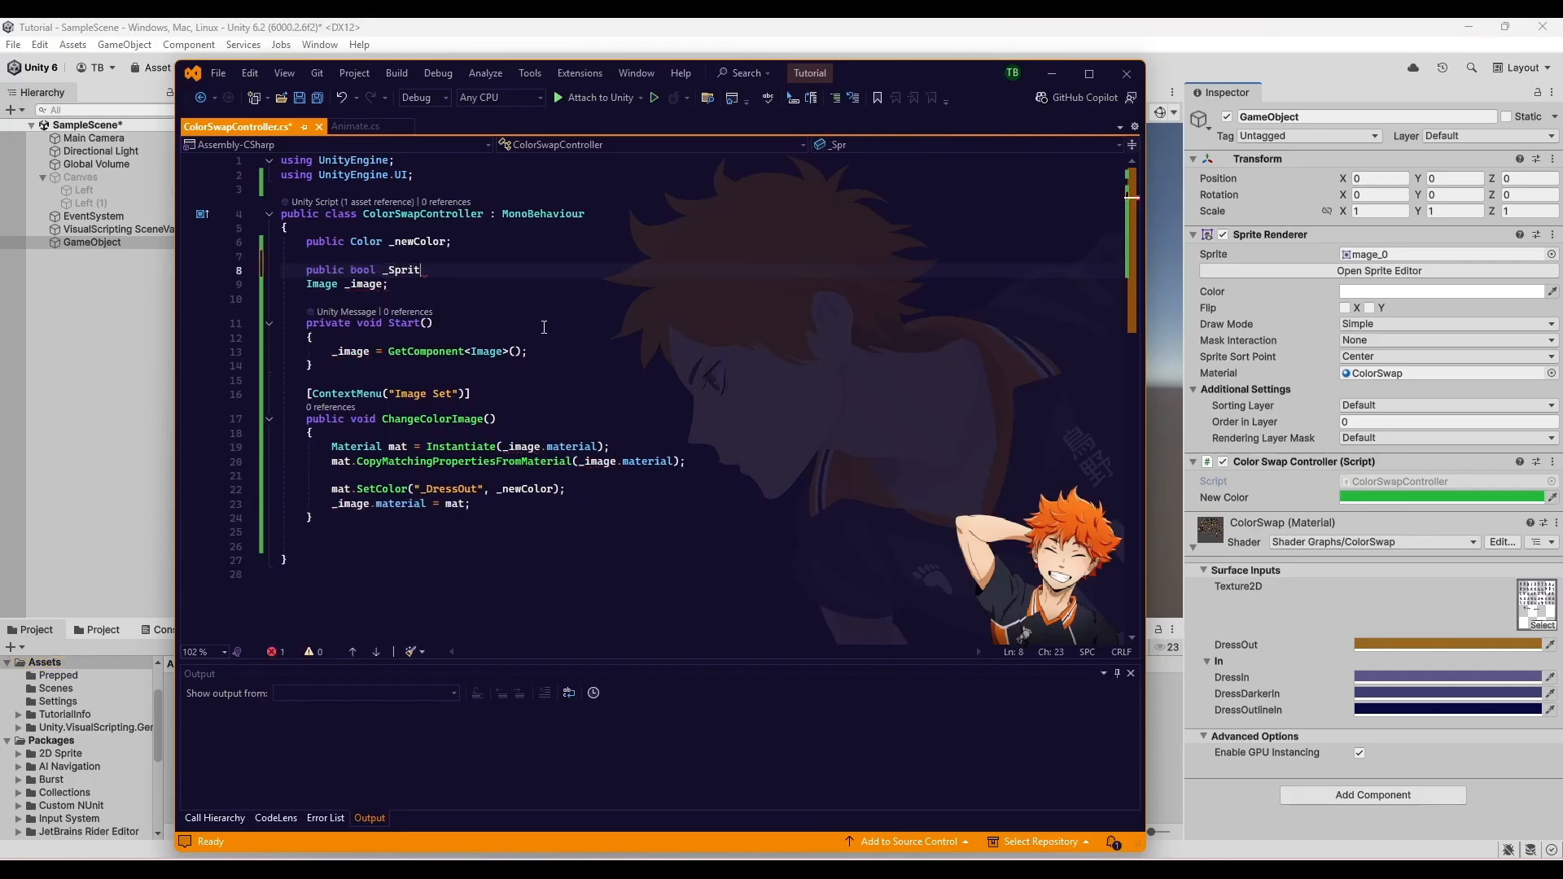
pyautogui.press('BackSpace')
pyautogui.press('BackSpace')
pyautogui.press('BackSpace')
pyautogui.write('sprite')
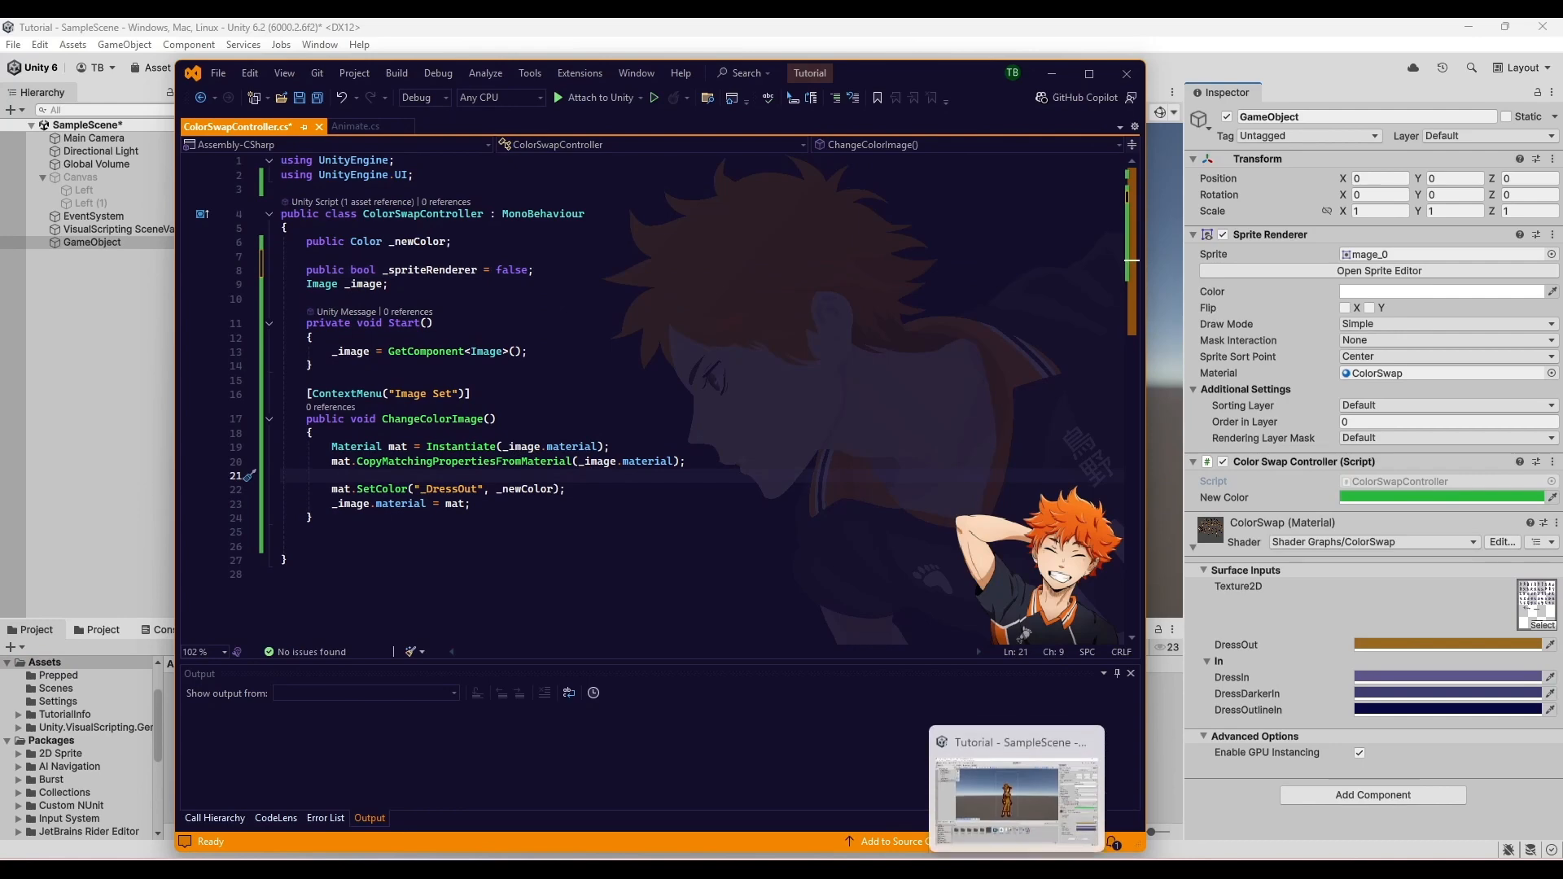
pyautogui.press('super')
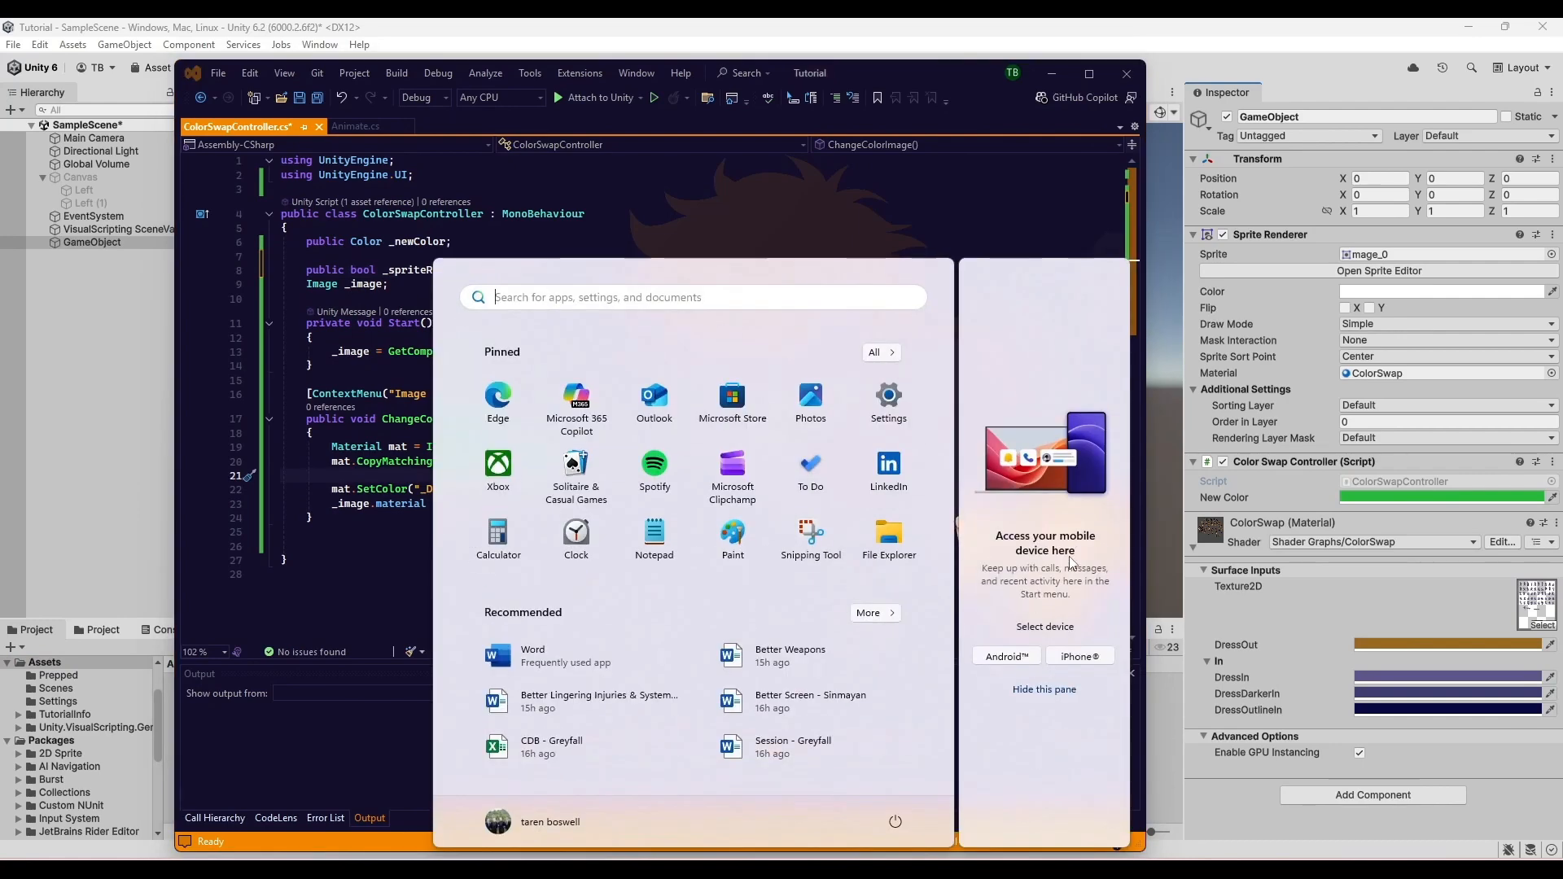
pyautogui.write('te')
pyautogui.press('Escape')
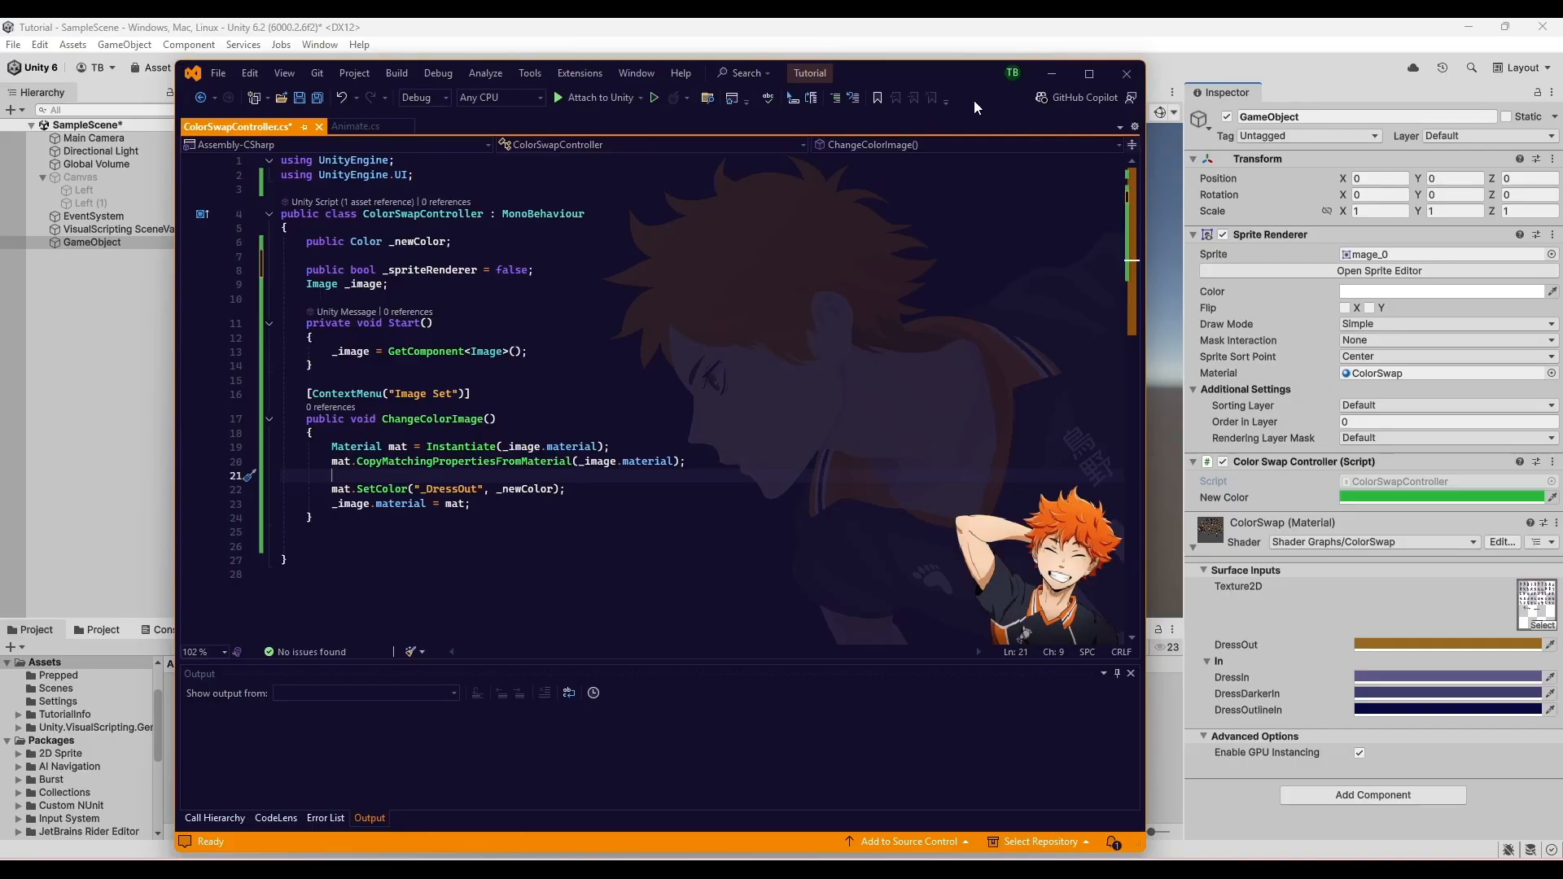
# - Declare SpriteRenderer _spriteRenderer; below the Image field, rename the bool to _usingSpriteRenderer, and save the script
pyautogui.write('Sprite')
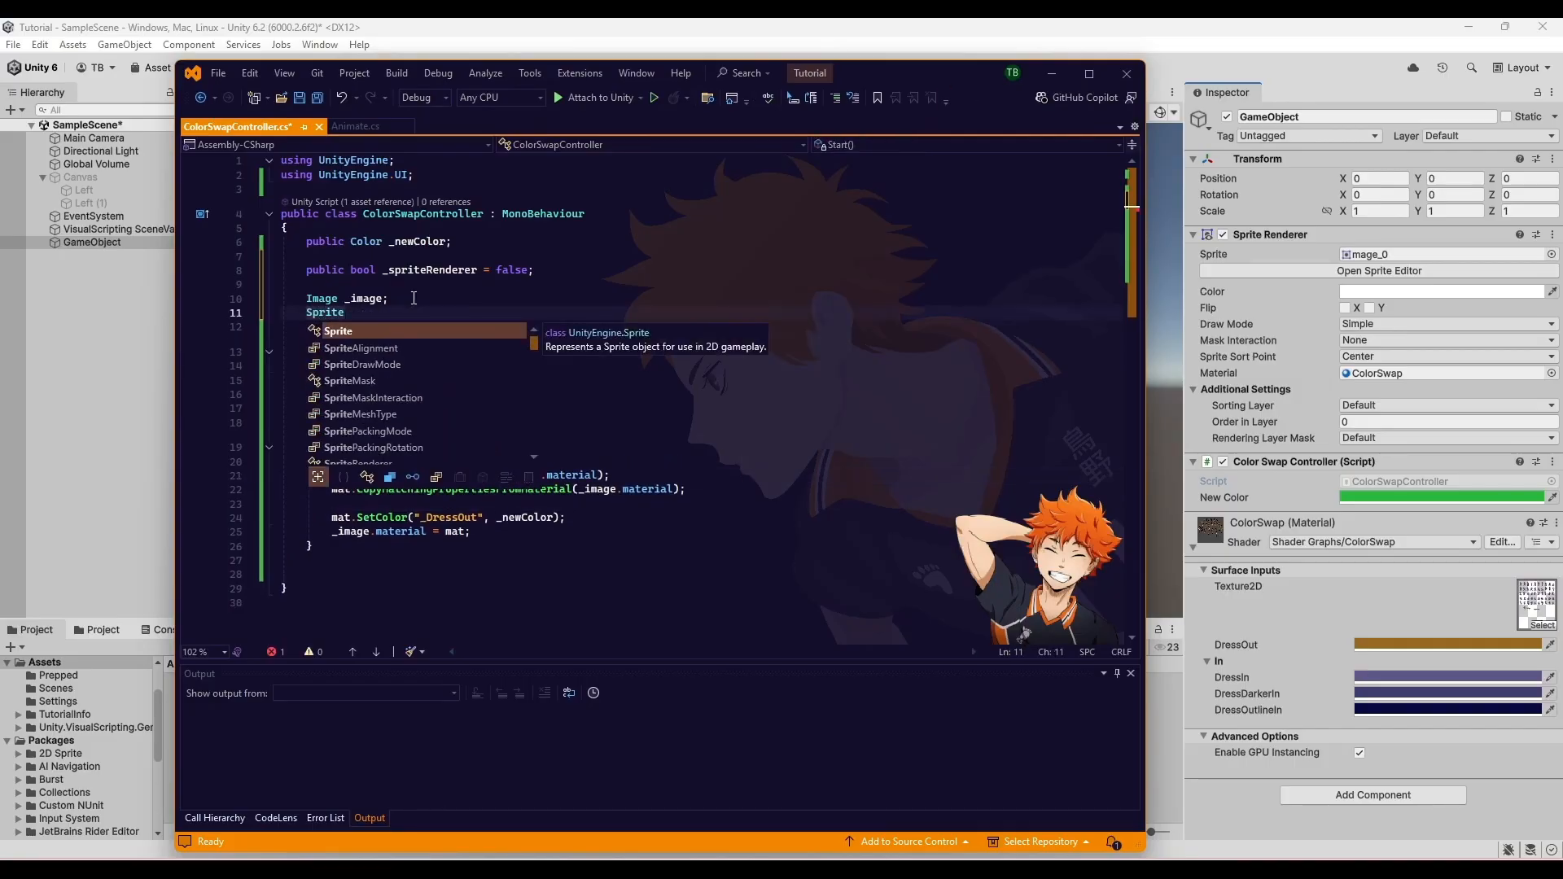
pyautogui.write('Renderer _spriteRenderer;')
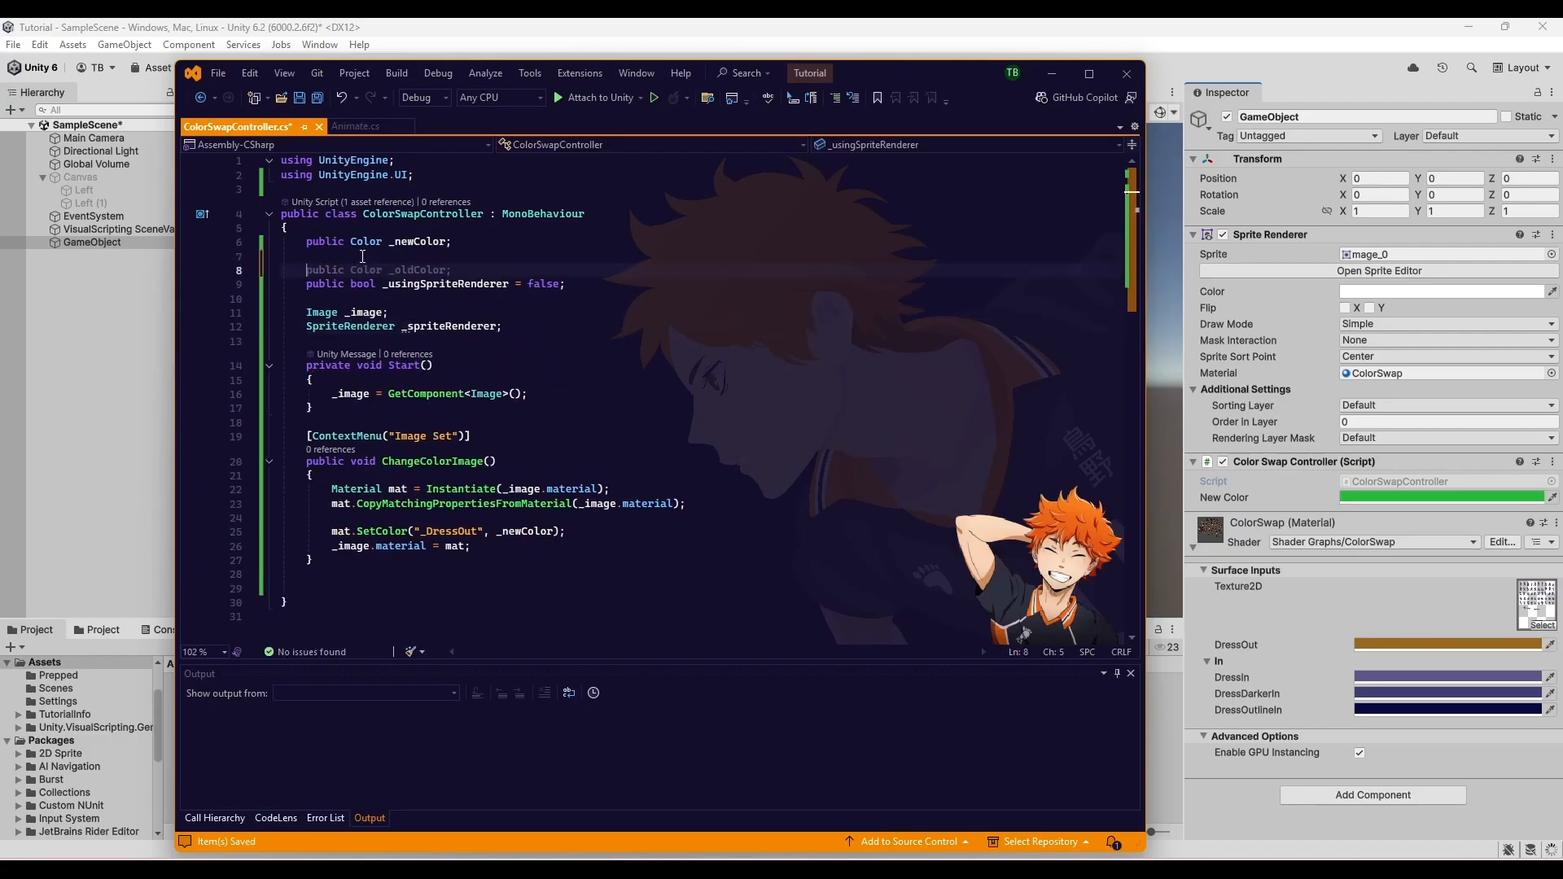
# - Add a Tooltip attribute above _usingSpriteRenderer reading "If we are using a sprite renderer or not. If false, use an Image component instead."
pyautogui.click(363, 256)
pyautogui.press('Return')
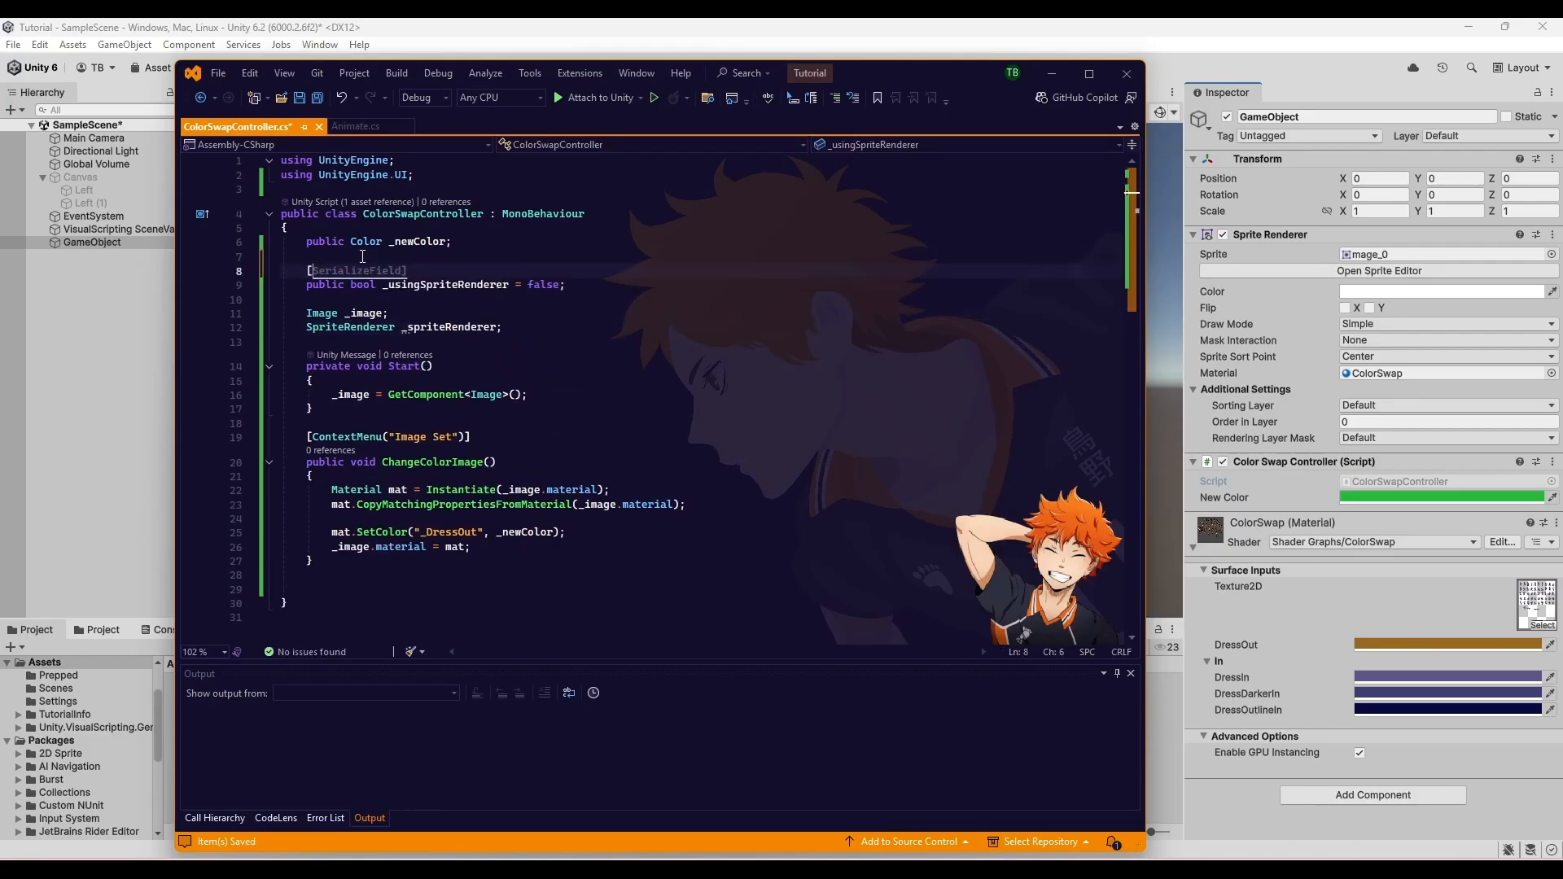
pyautogui.write('[tro')
pyautogui.press('BackSpace')
pyautogui.press('BackSpace')
pyautogui.press('BackSpace')
pyautogui.write('Tooltip("If we are using a ')
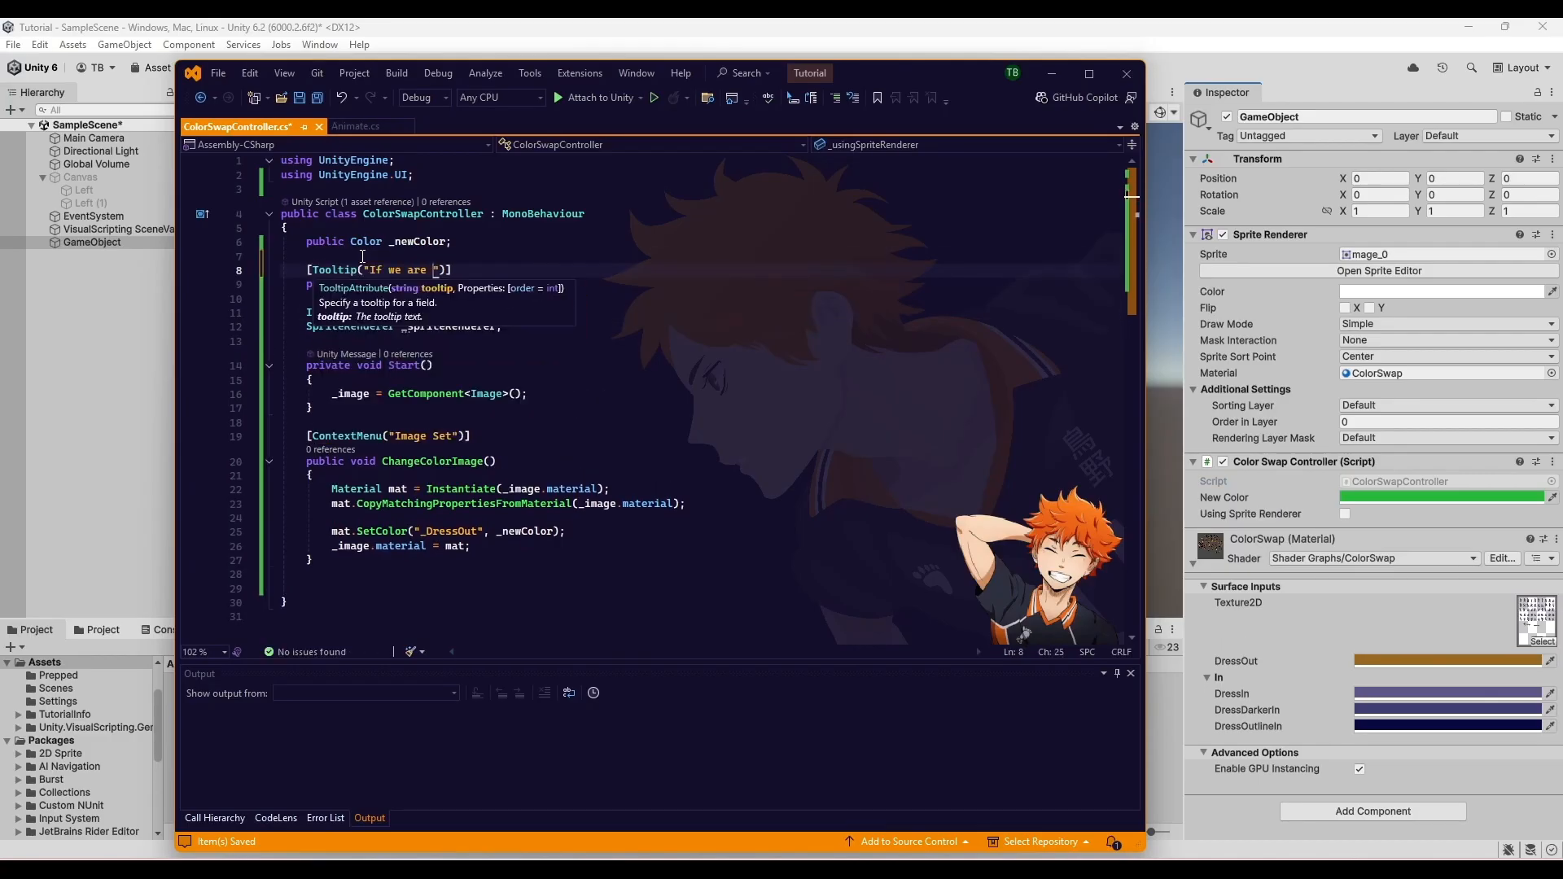
pyautogui.write('sprite renderer')
pyautogui.write(' or not.')
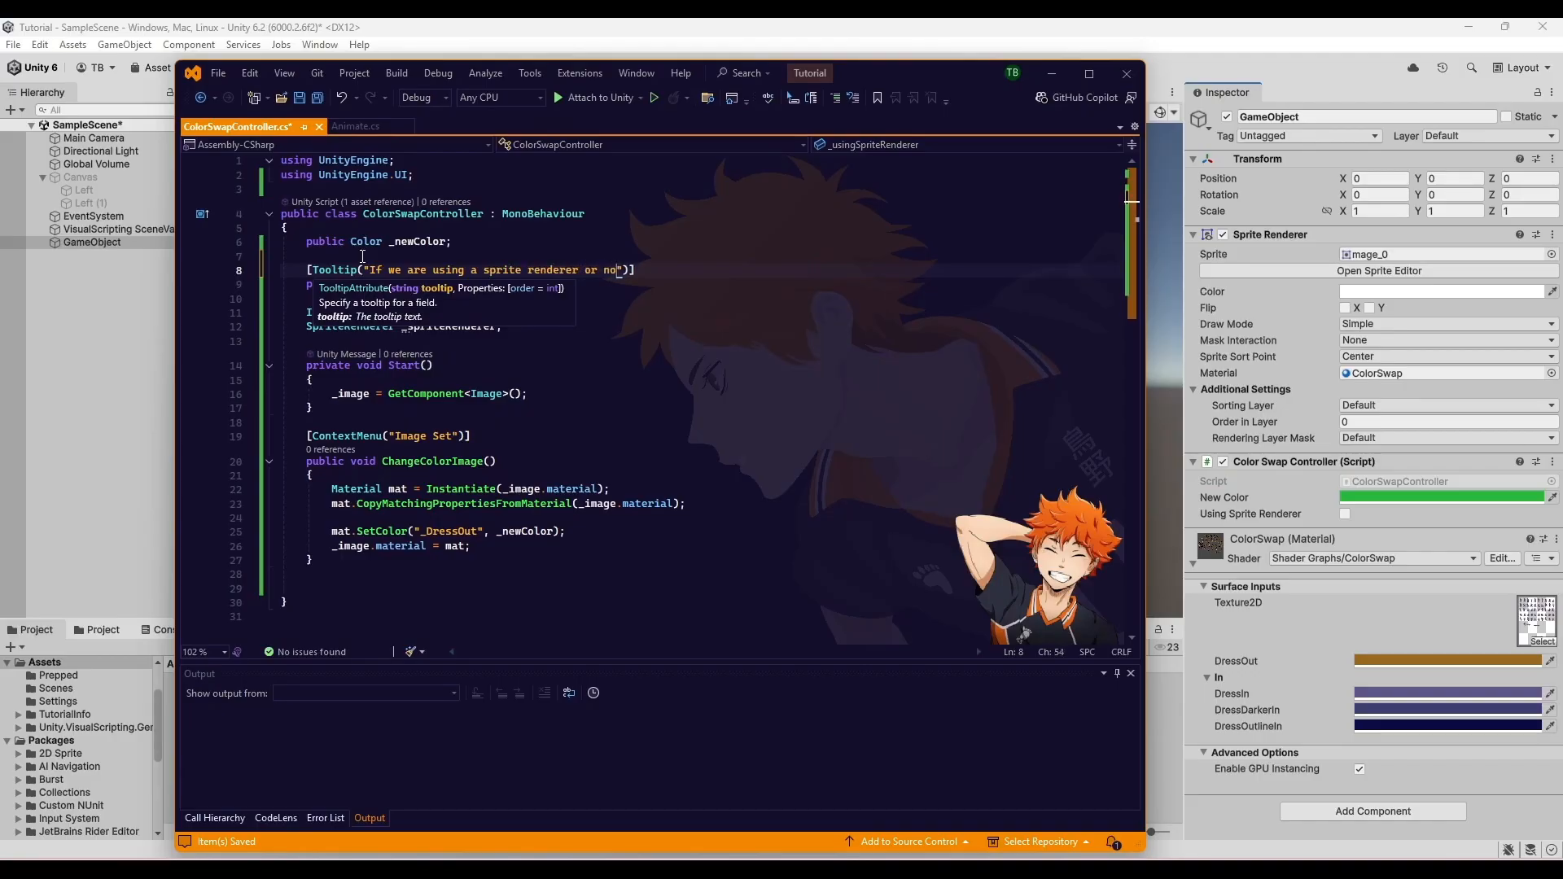
pyautogui.write(' If false,')
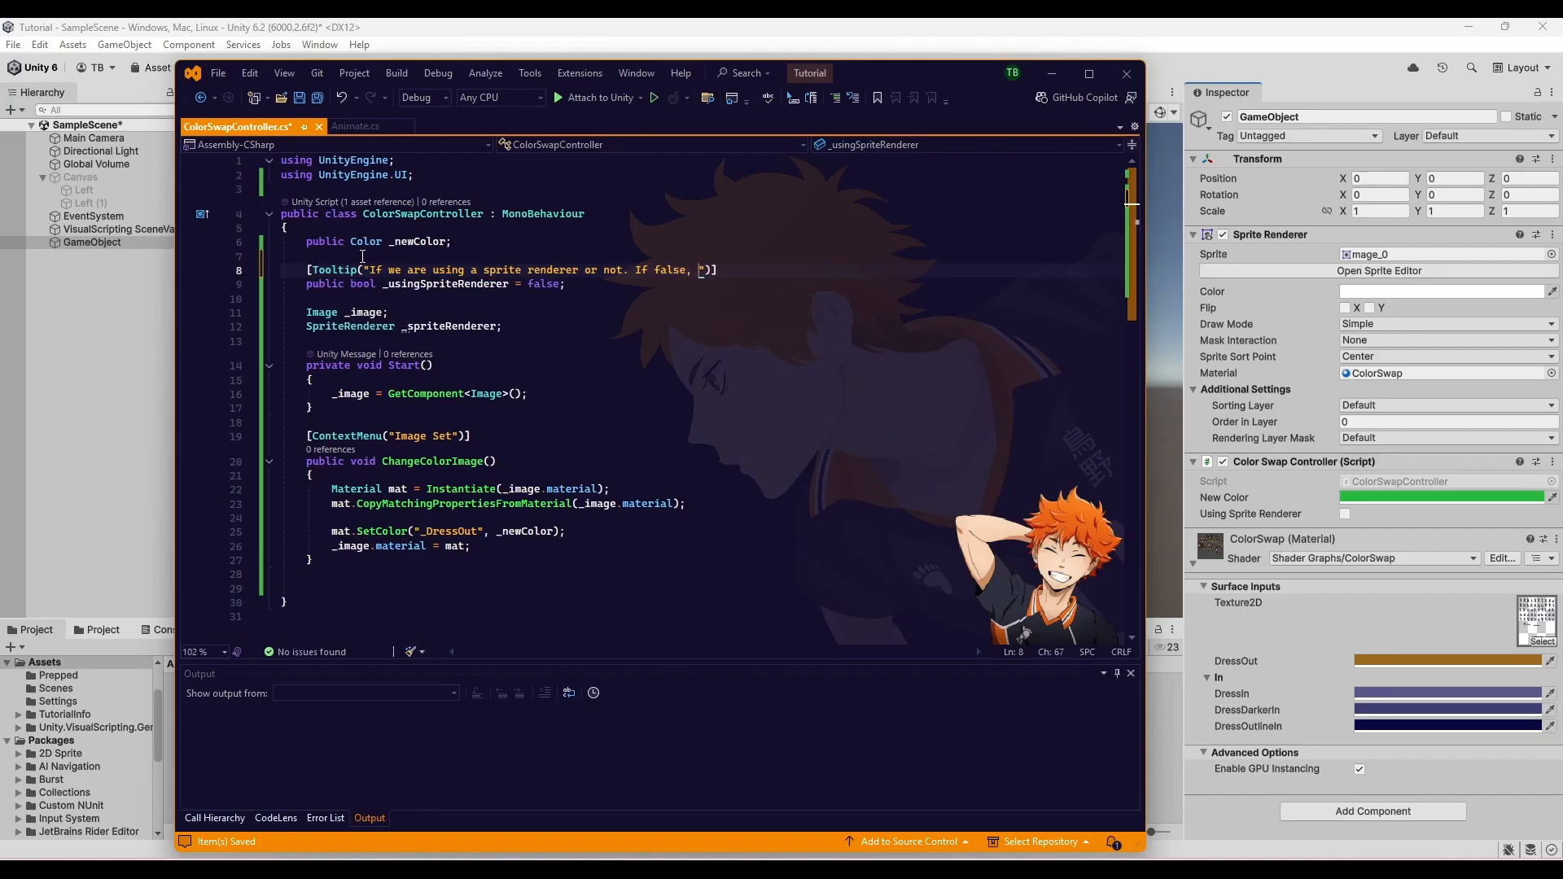
pyautogui.press('Tab')
# - Add _spriteRenderer = GetComponent<SpriteRenderer>(); below the image assignment in Start and save the script
pyautogui.click(591, 394)
pyautogui.press('Return')
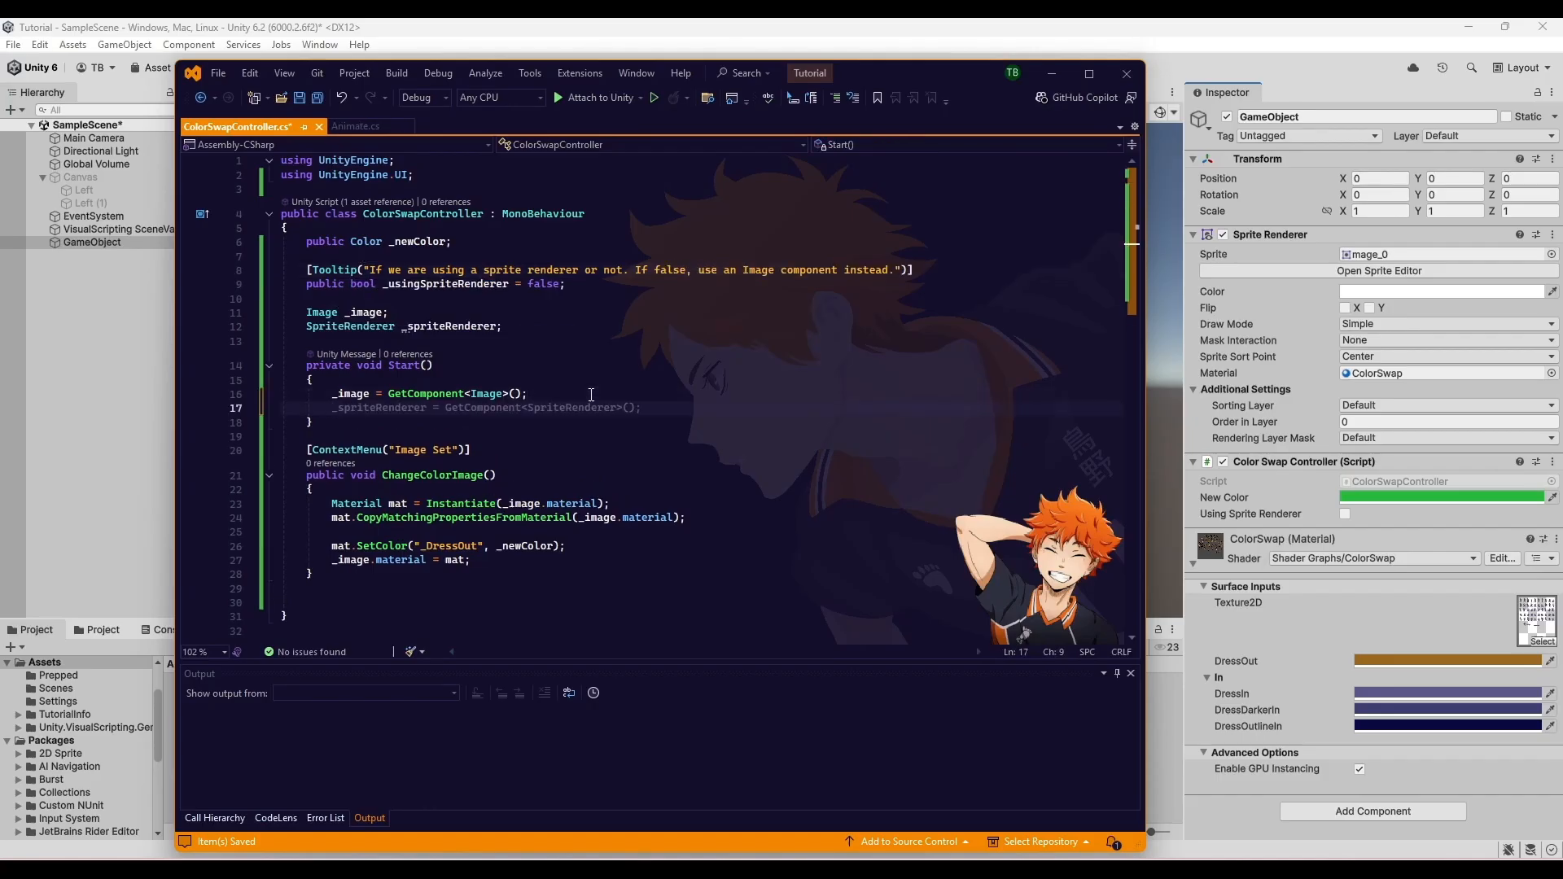
pyautogui.press('Tab')
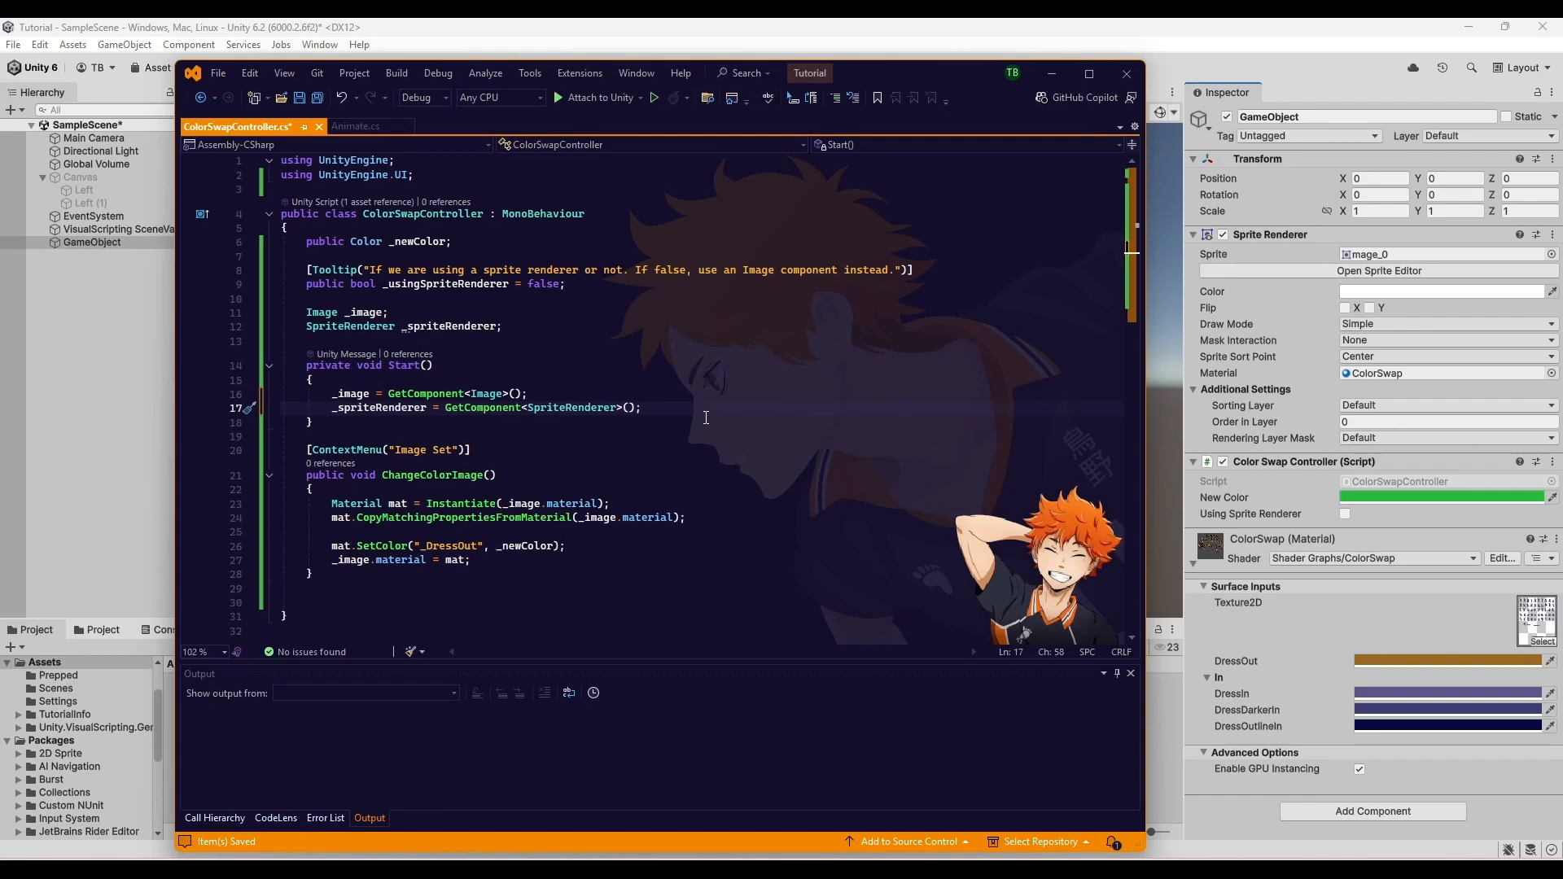
pyautogui.hotkey('ctrl', 's')
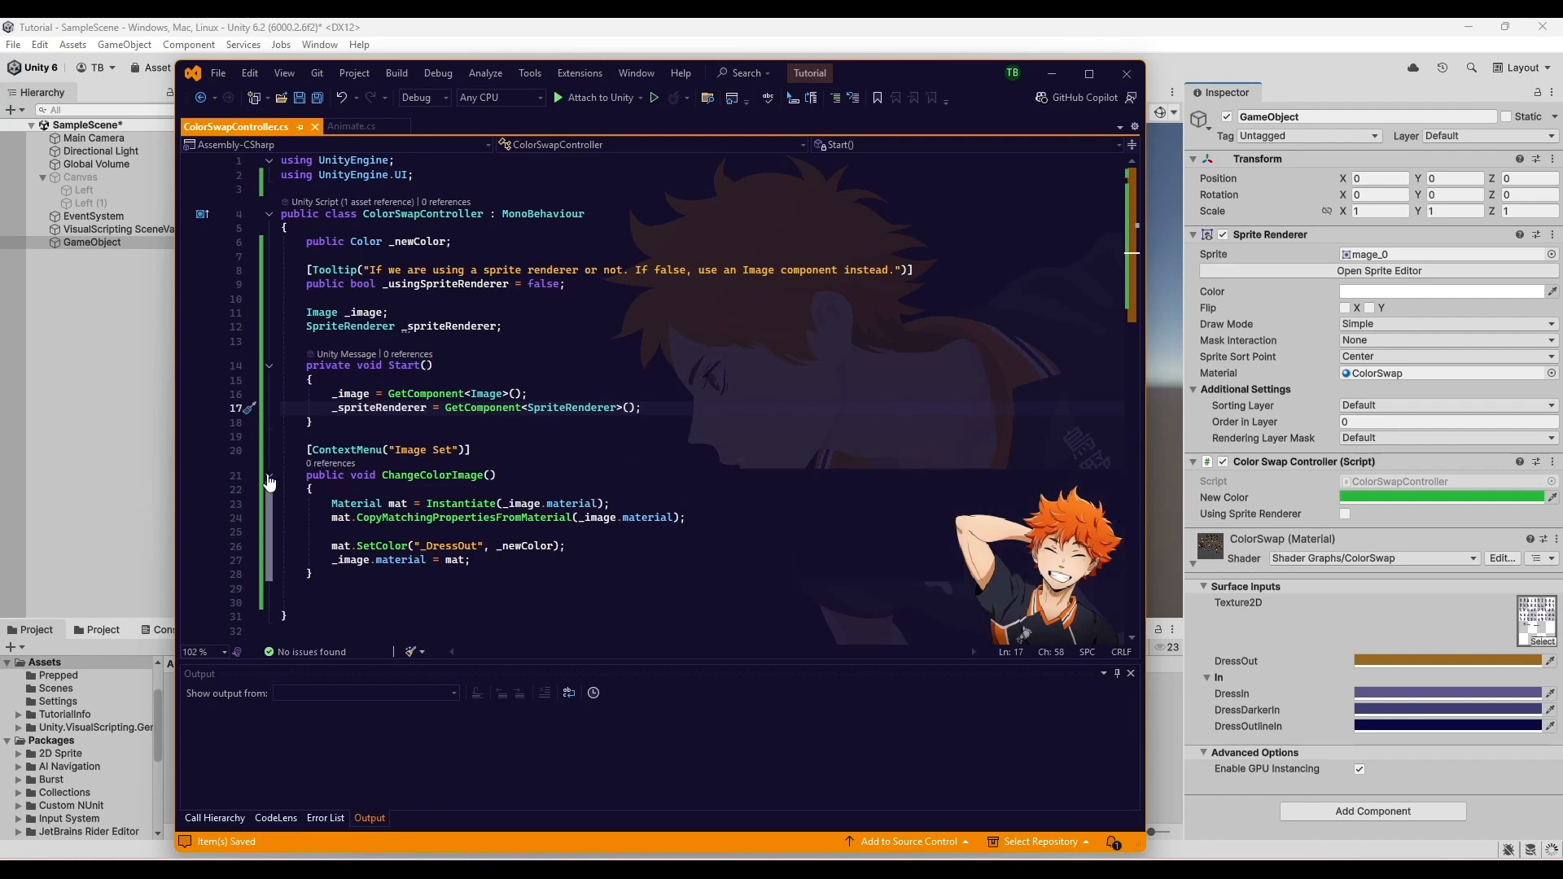
# - In Start, log the error "WE HAVE NOTHING TO CHANGE." when both _image and _spriteRenderer are null, save, and collapse the method
pyautogui.press('Return')
pyautogui.press('Return')
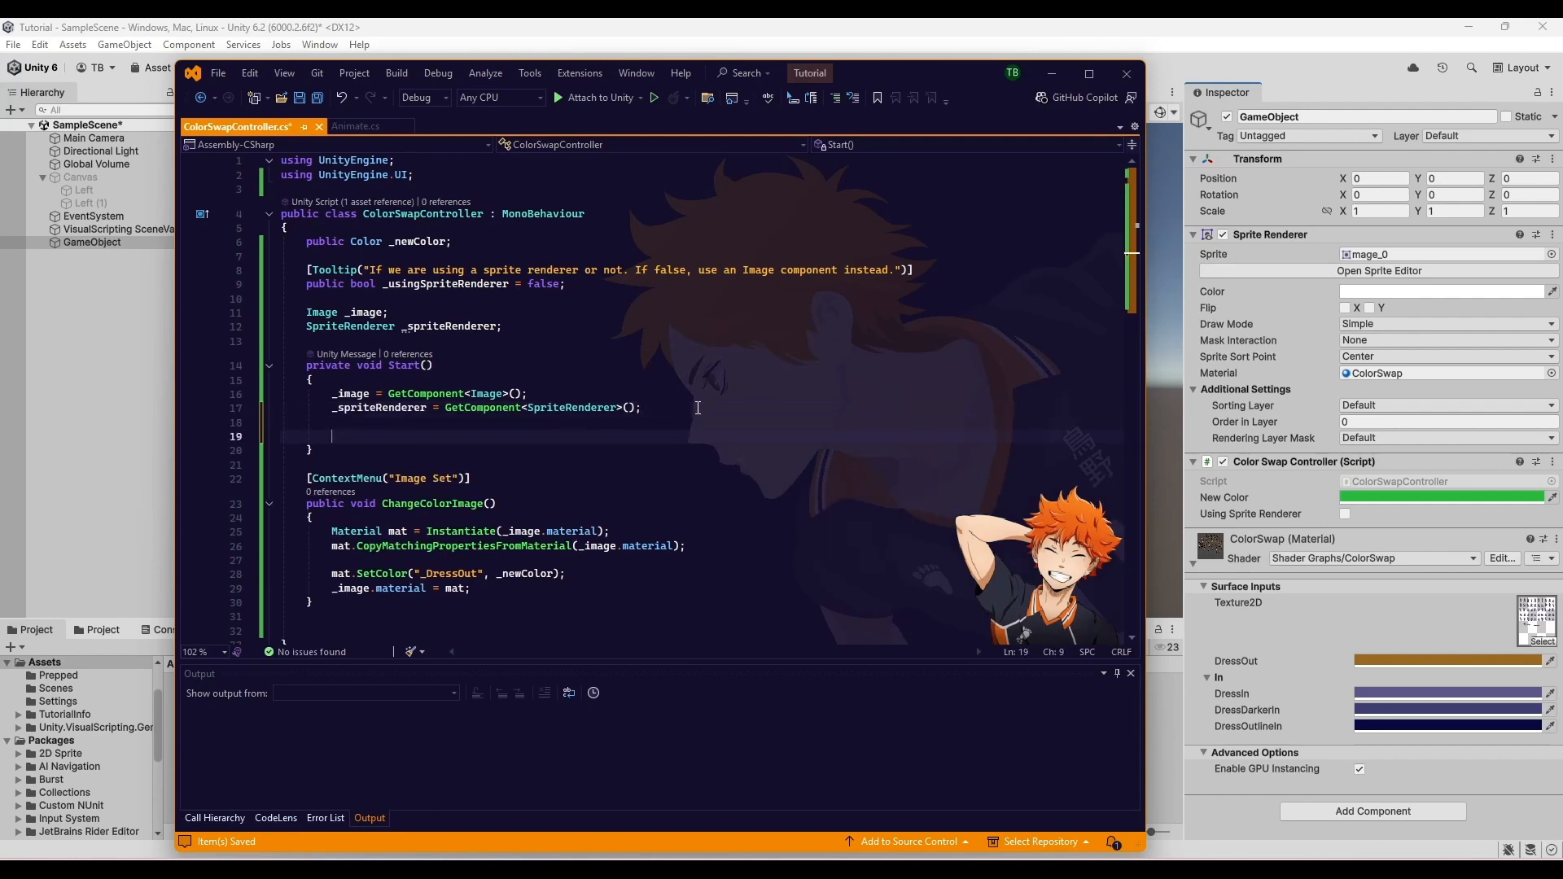
pyautogui.write('if(_image == null && _spriteRenderer == null')
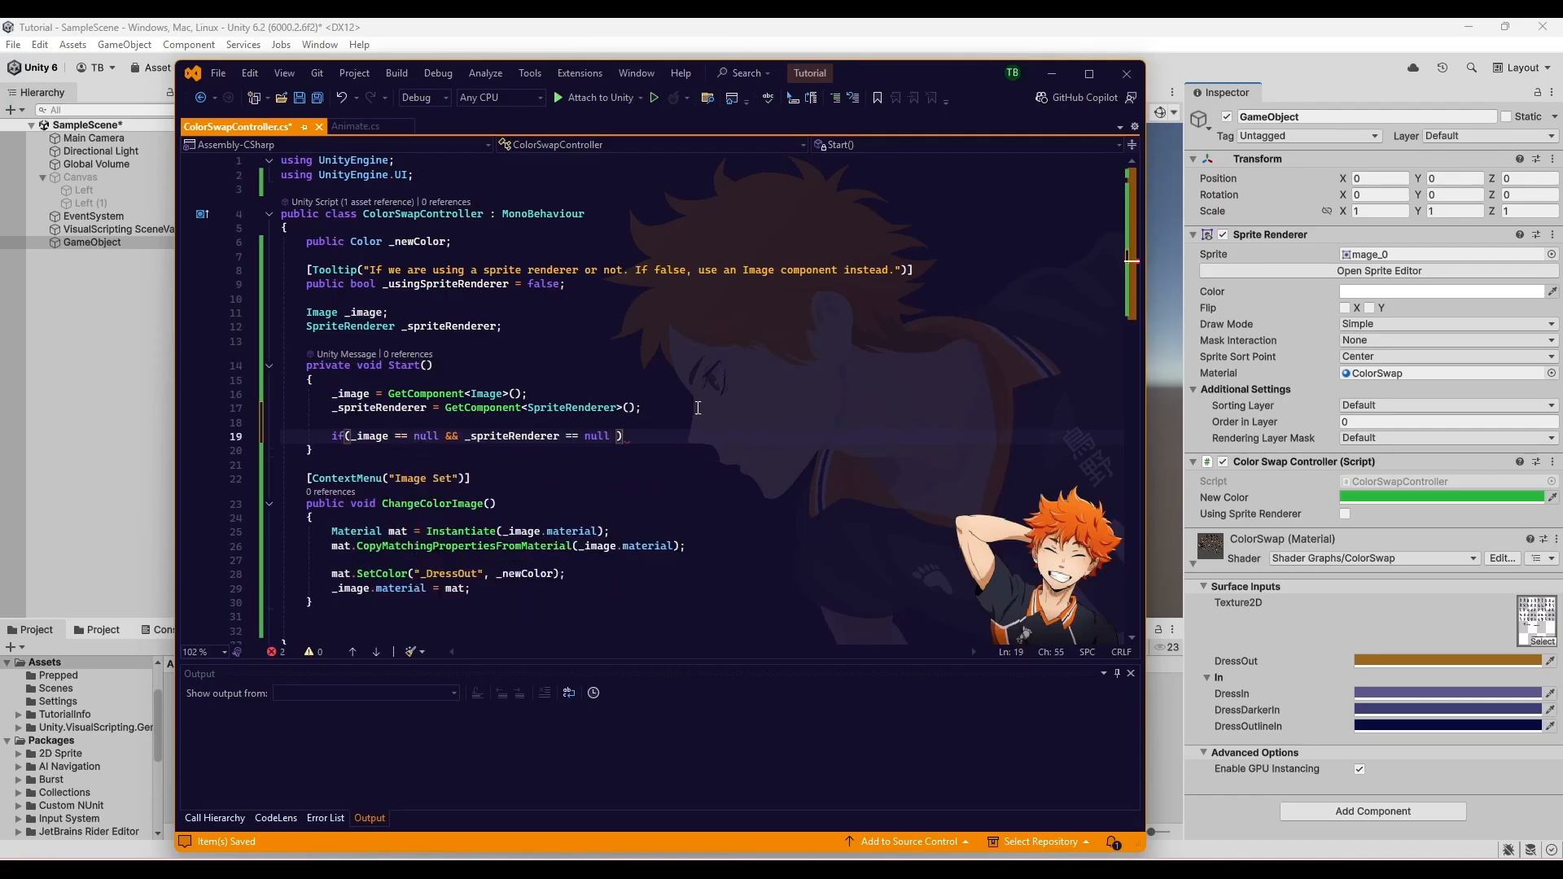
pyautogui.press('Return')
pyautogui.write('{')
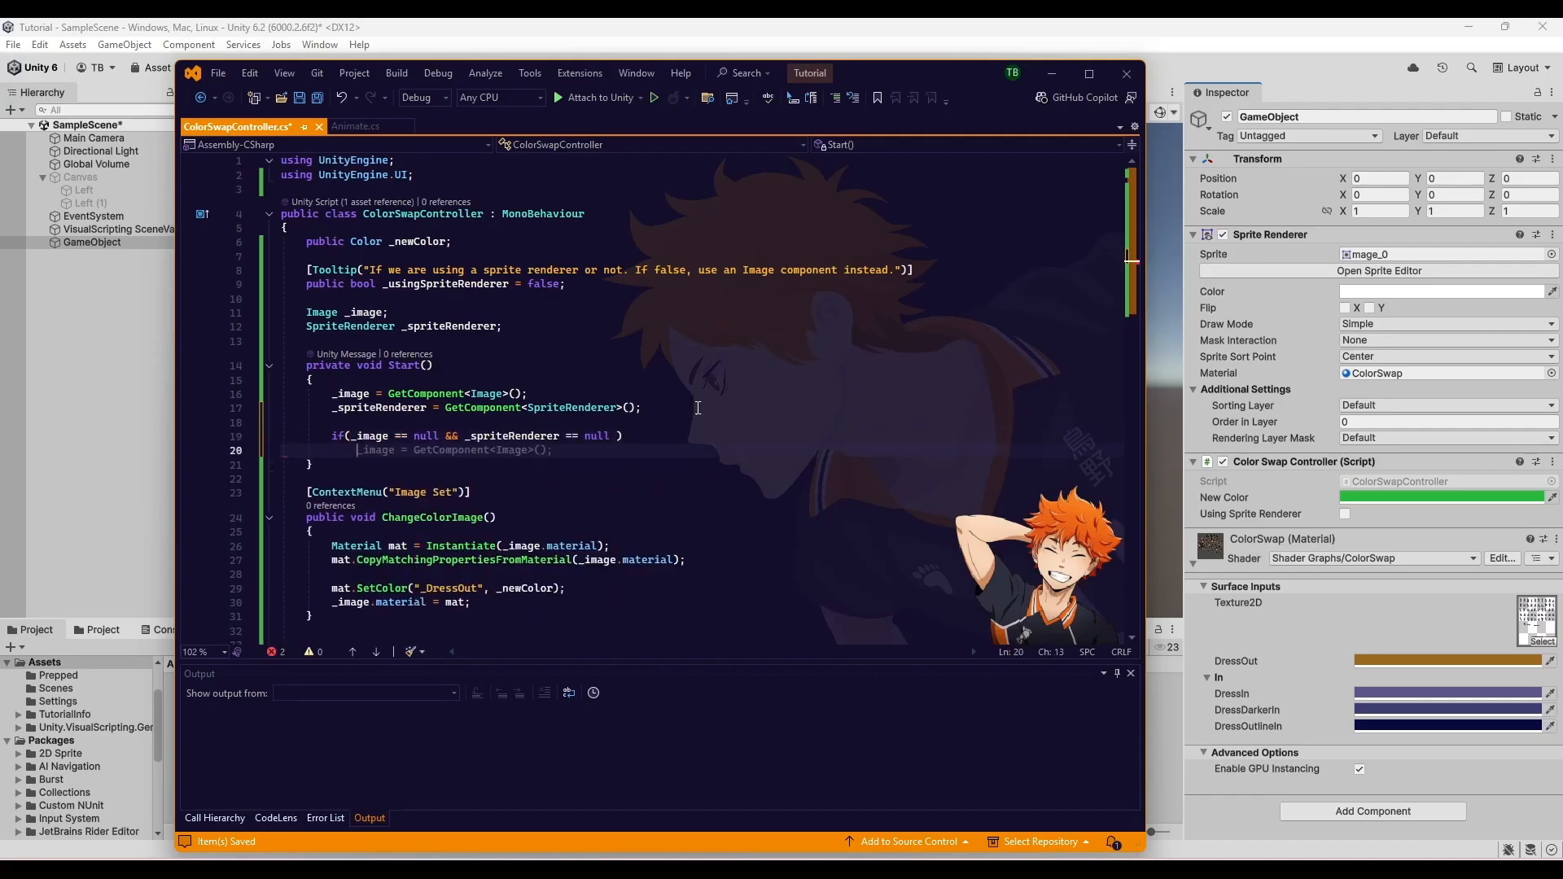
pyautogui.press('Return')
pyautogui.write('Debug.')
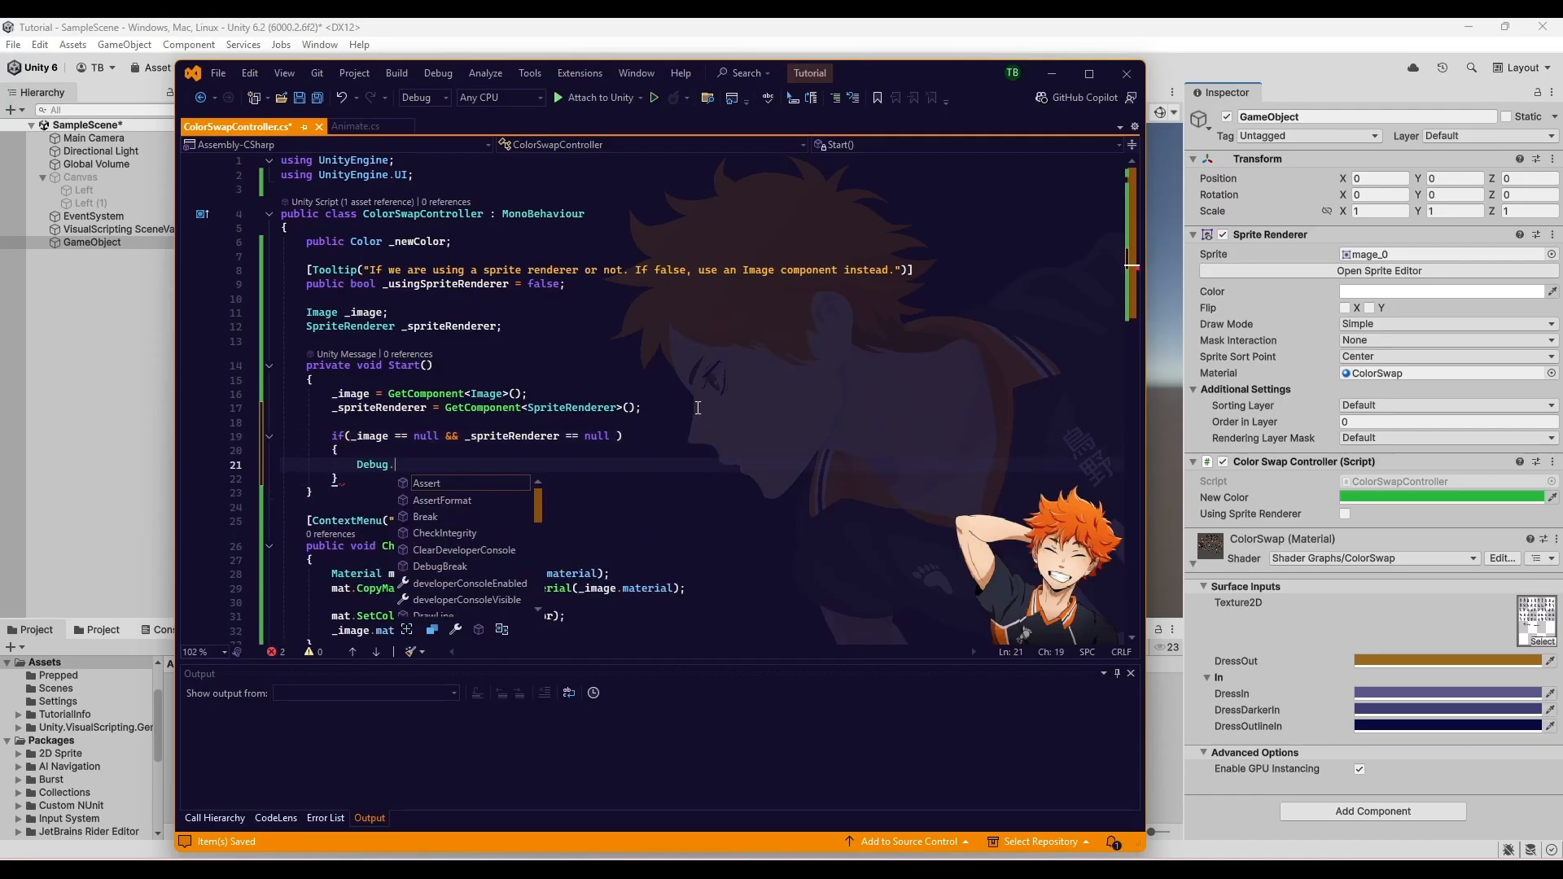
pyautogui.write('LogError("WE HAVE NOT')
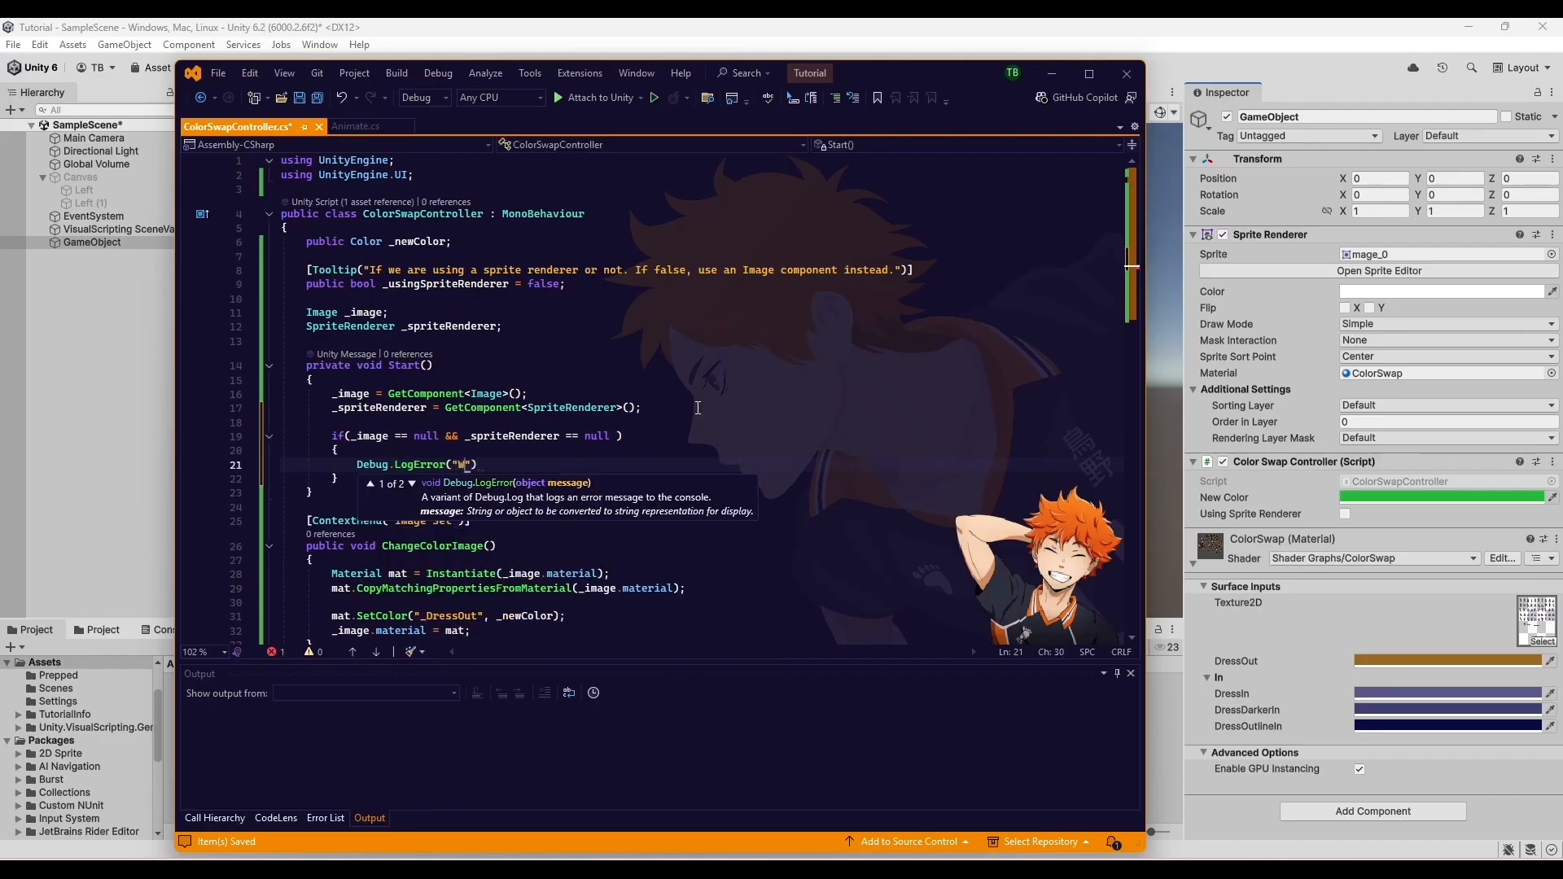
pyautogui.write('HING TO CHANGE.");')
pyautogui.press('Down')
pyautogui.press('Down')
pyautogui.scroll(-1, 273, 327)
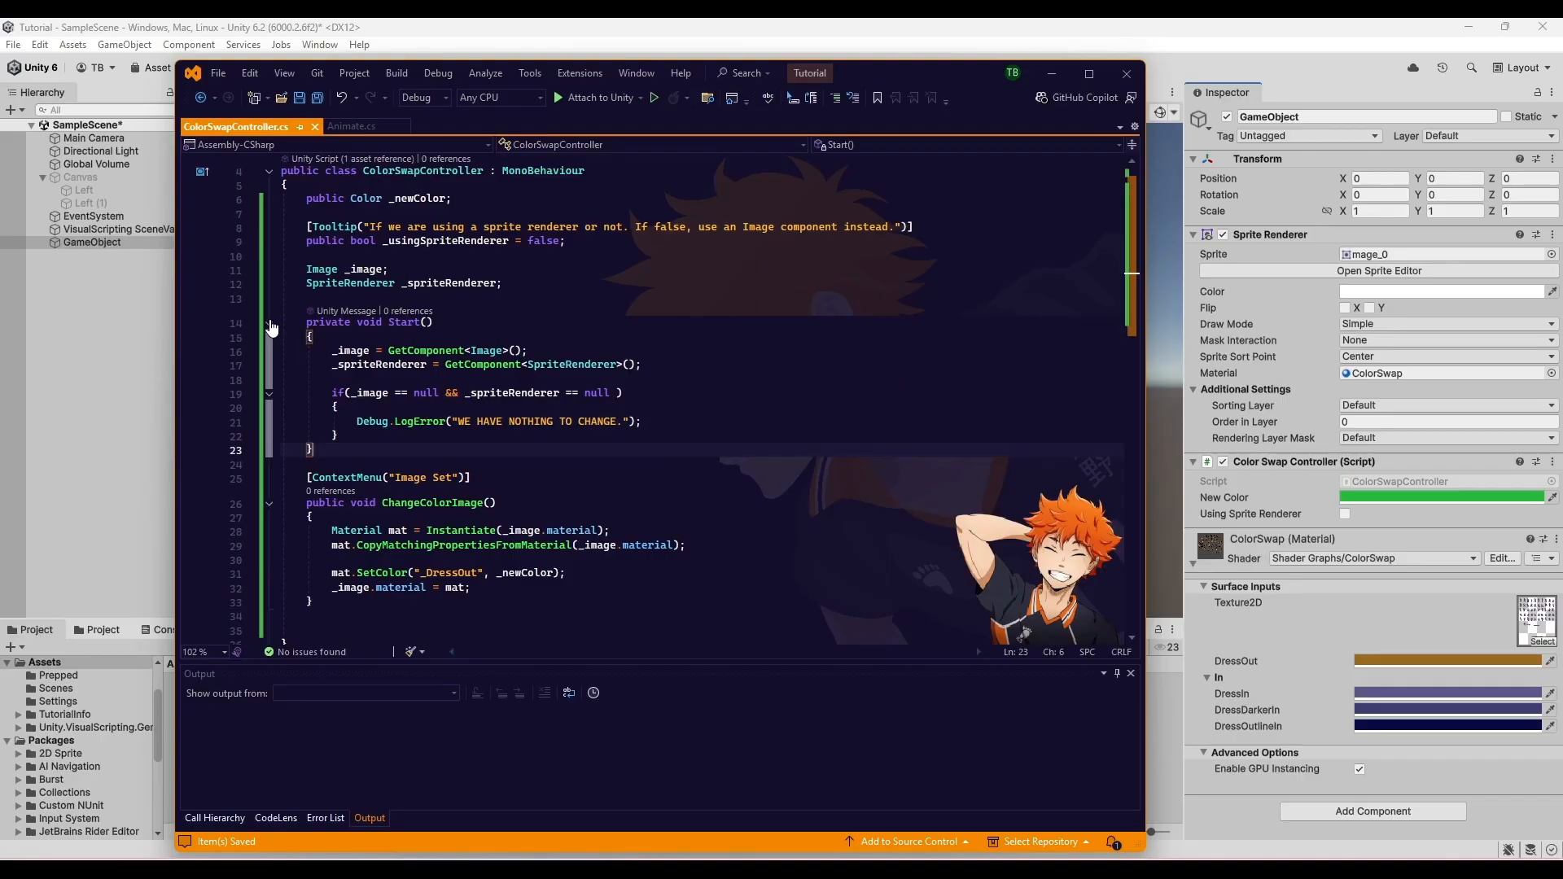
pyautogui.click(270, 325)
# - Add an empty public void ChangeColorSpriteRenderer() method below ChangeColorImage, collapse ChangeColorImage, and save the script
pyautogui.click(404, 477)
pyautogui.press('Return')
pyautogui.press('Return')
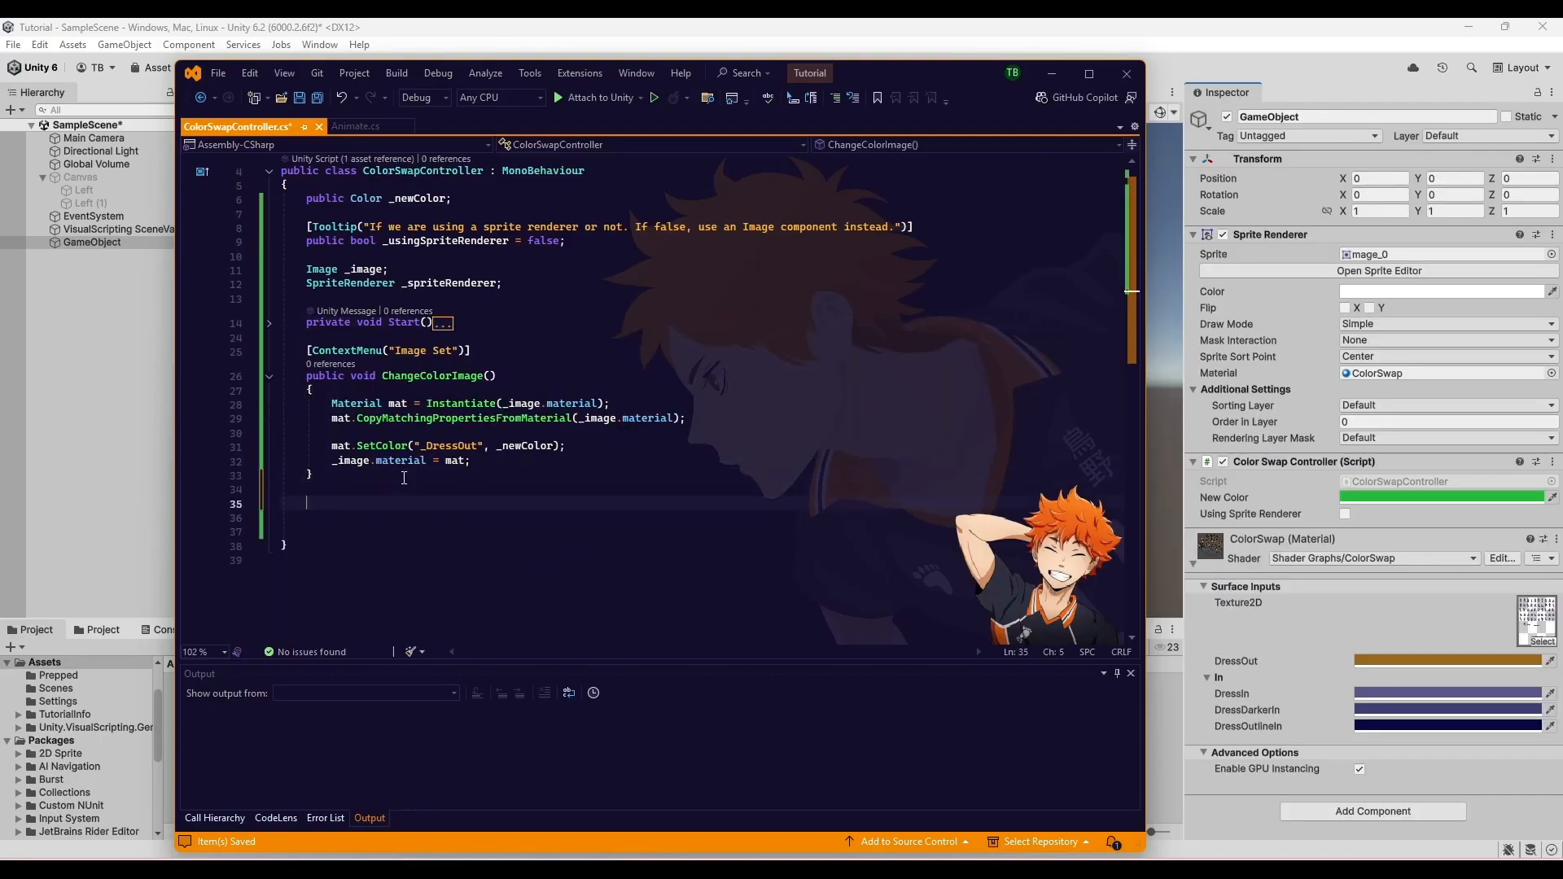
pyautogui.write('public void Change')
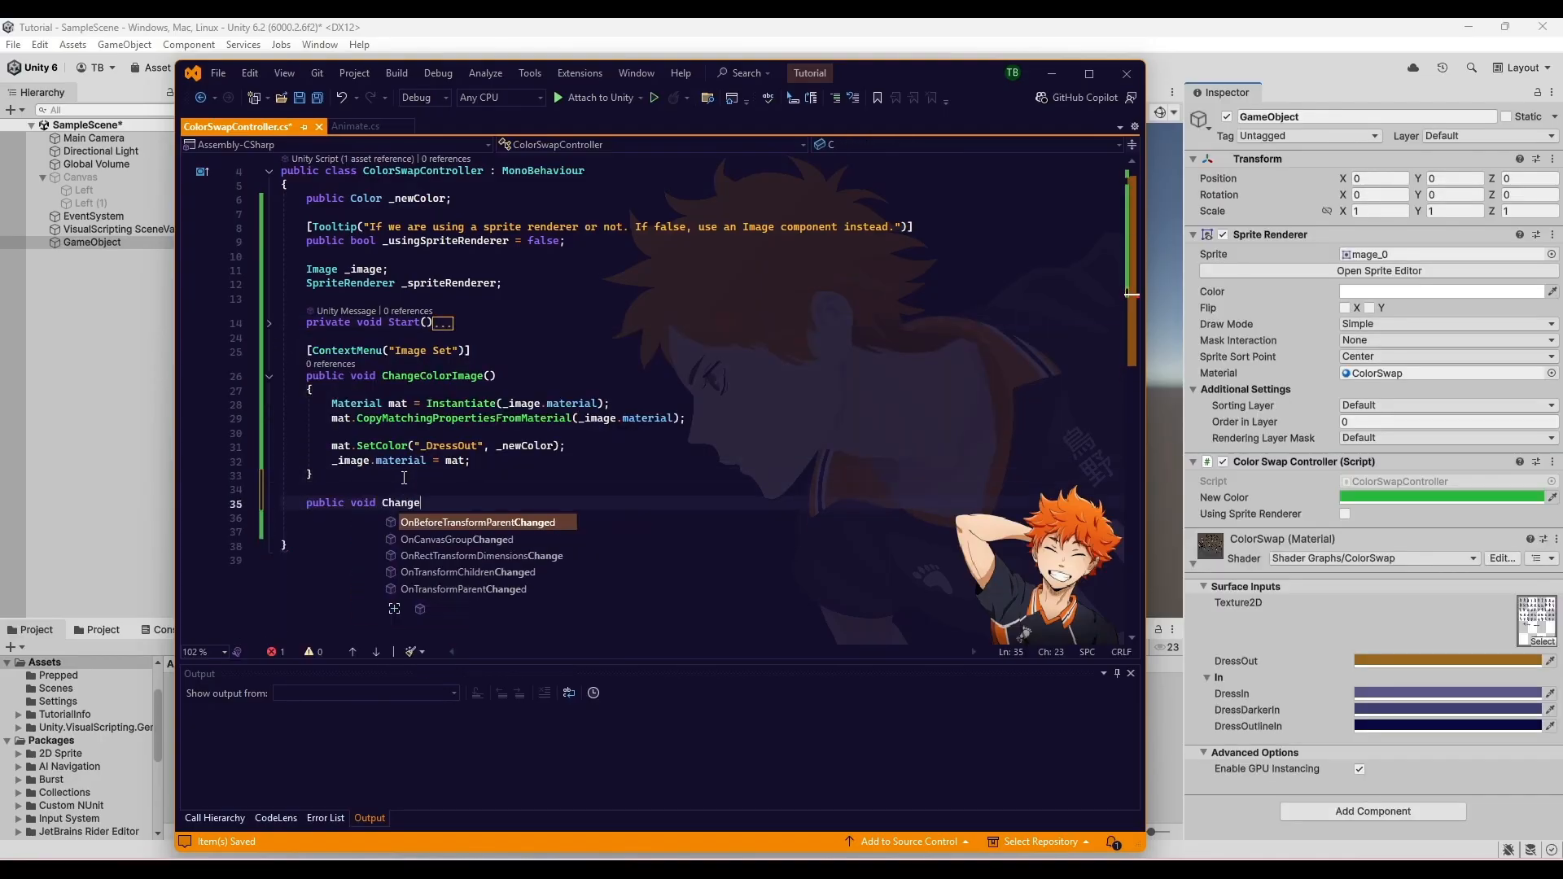
pyautogui.write('ColorSpriteRenderer()')
pyautogui.press('Return')
pyautogui.write('{')
pyautogui.press('Return')
pyautogui.click(270, 377)
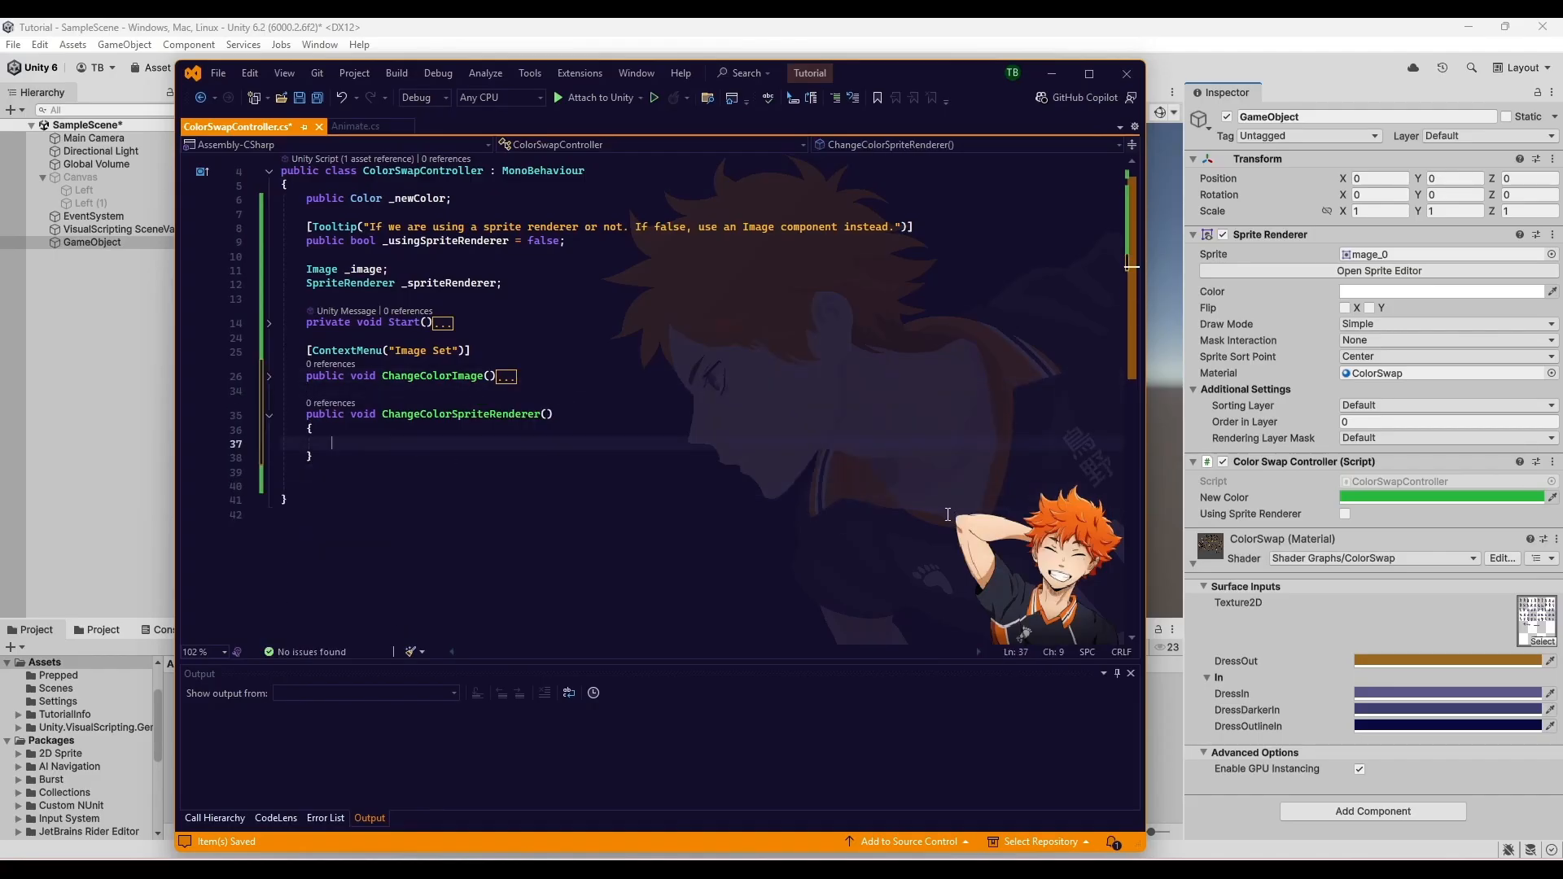
pyautogui.hotkey('ctrl', 's')
# - Declare a MaterialPropertyBlock field named _materialPropertyBlock below the _spriteRenderer field and save the script
pyautogui.click(617, 291)
pyautogui.press('Return')
pyautogui.press('Return')
pyautogui.write('Materi')
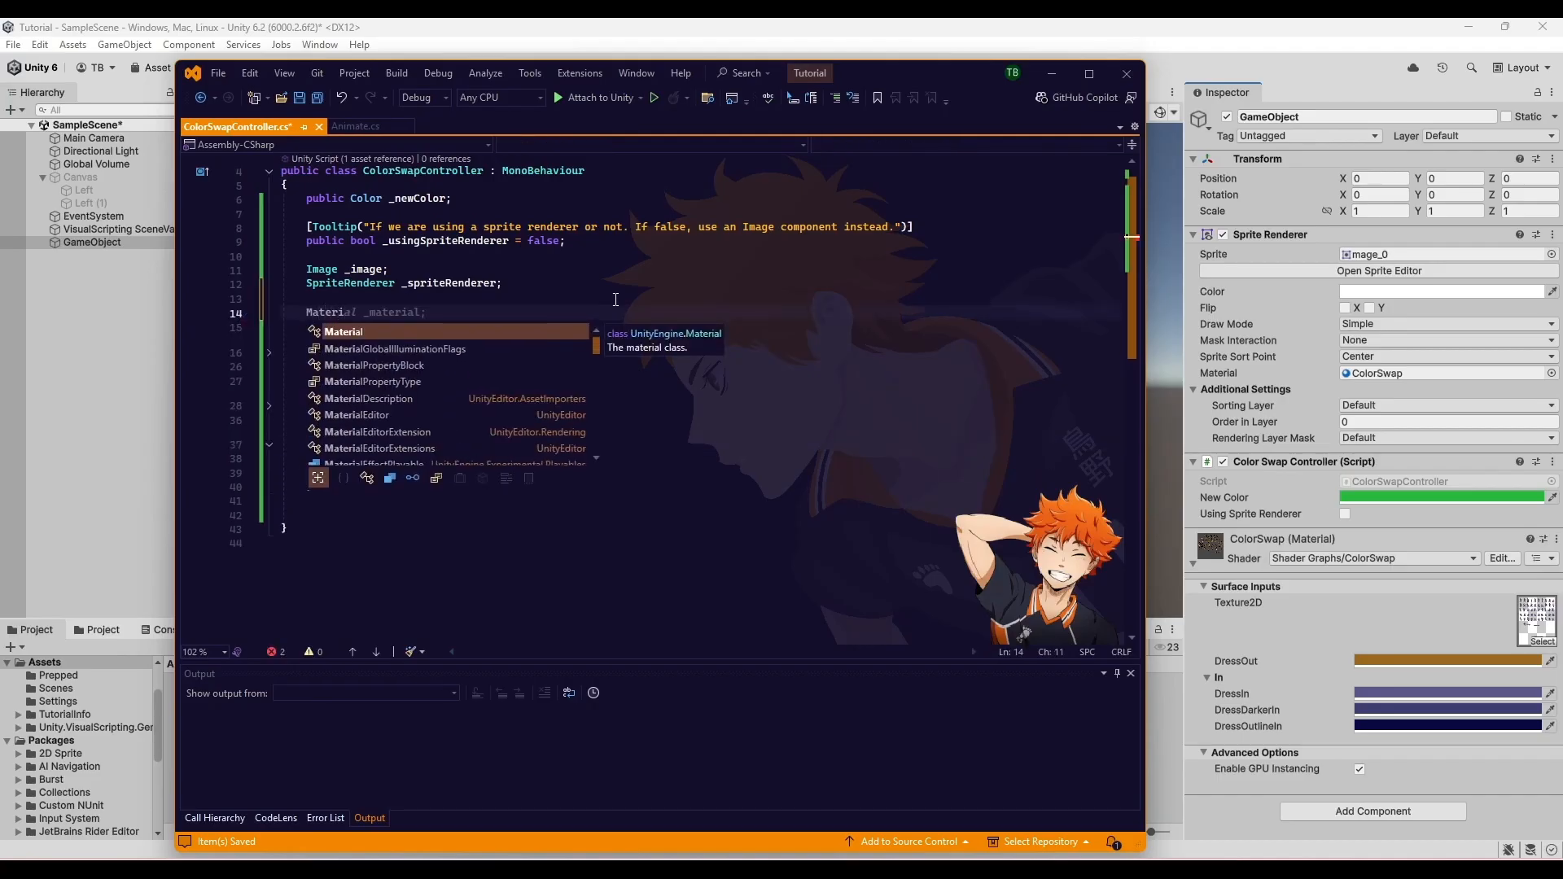
pyautogui.press('Down')
pyautogui.press('Down')
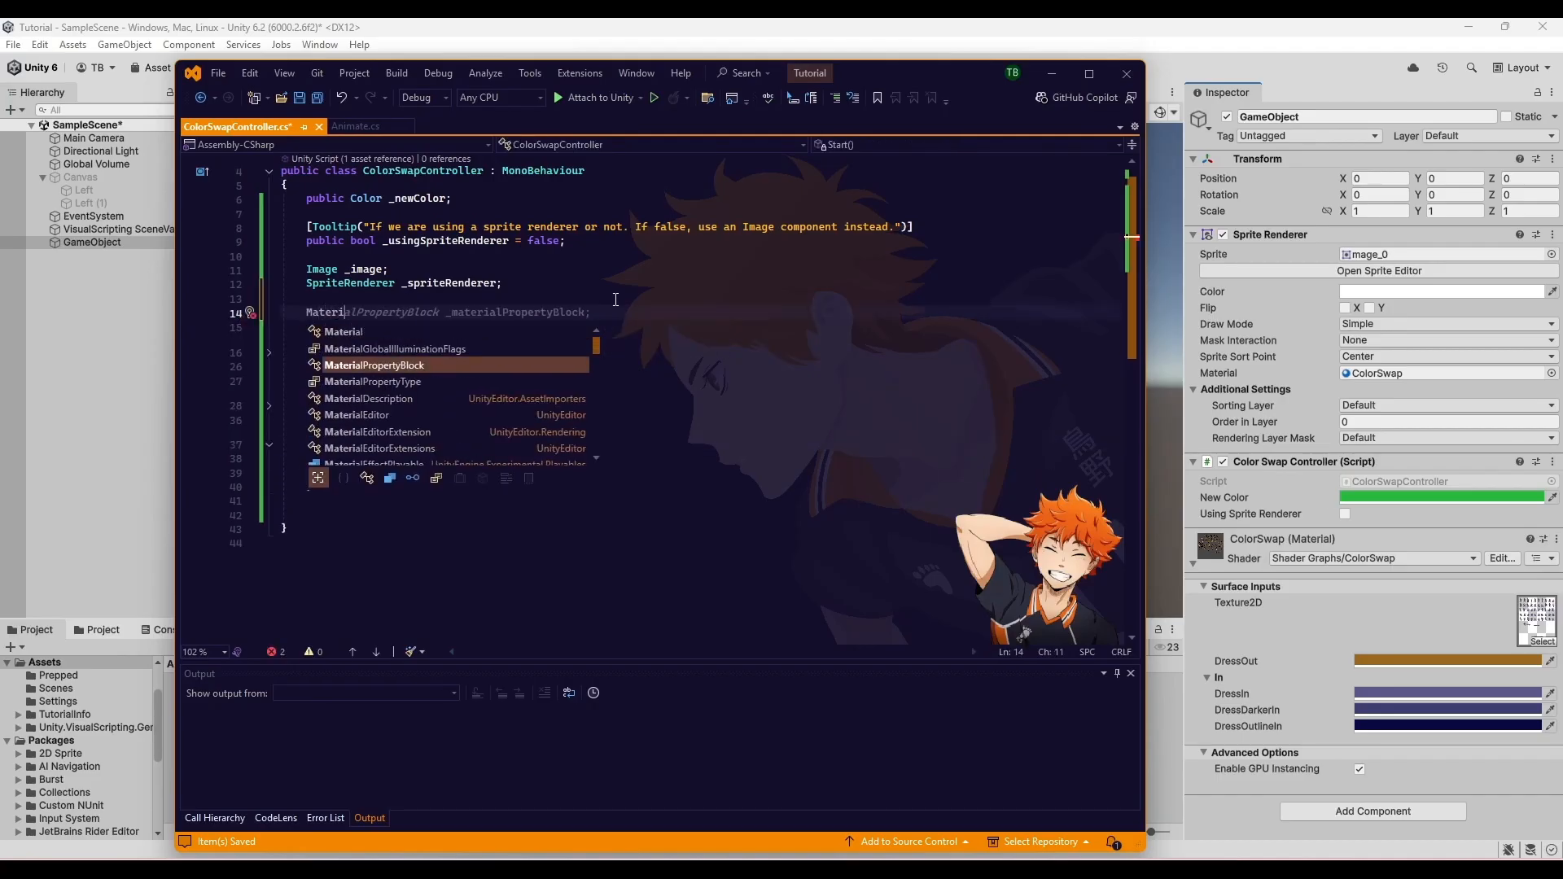
pyautogui.press('Tab')
pyautogui.press('Tab')
pyautogui.click(481, 471)
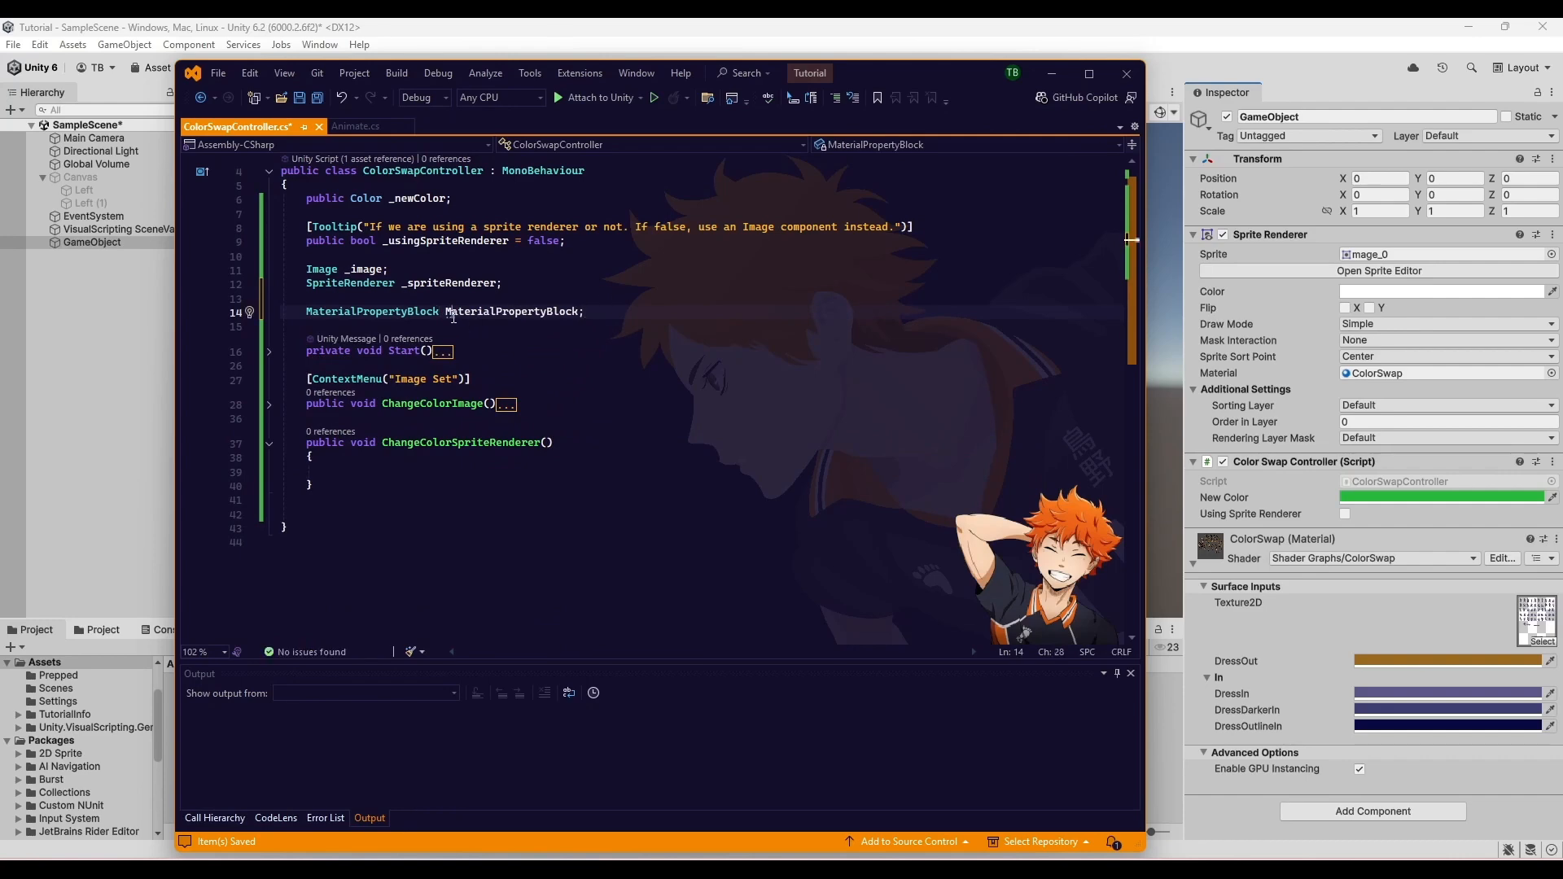
# - Add the attribute [ContextMenu("Sprite Set")] above the ChangeColorSpriteRenderer method
pyautogui.click(494, 424)
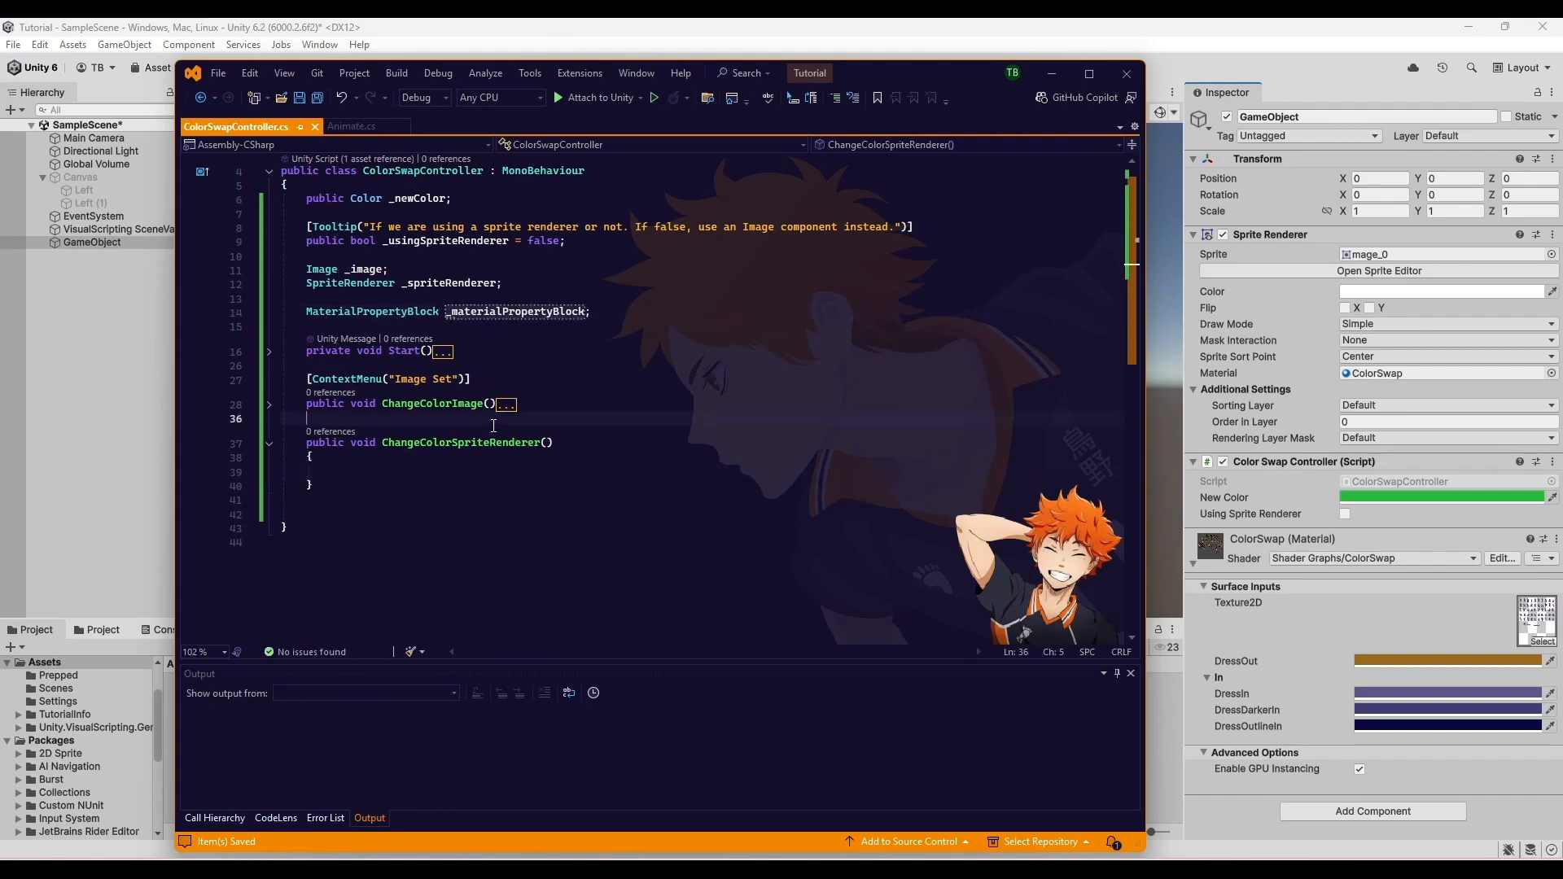
pyautogui.press('Return')
pyautogui.write('[ContextMenu')
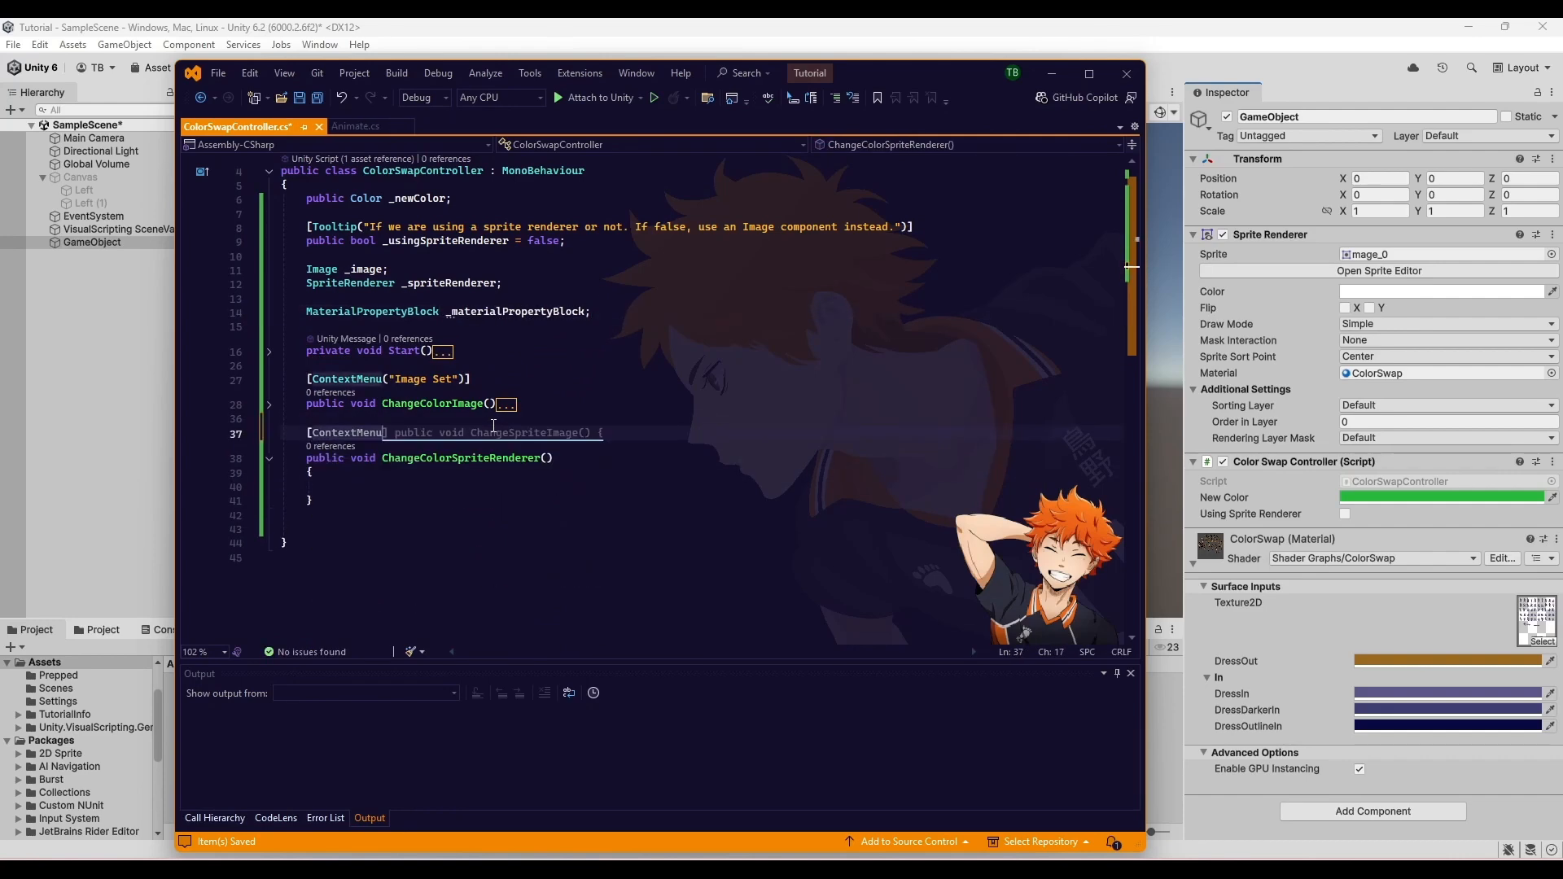
pyautogui.write('(')
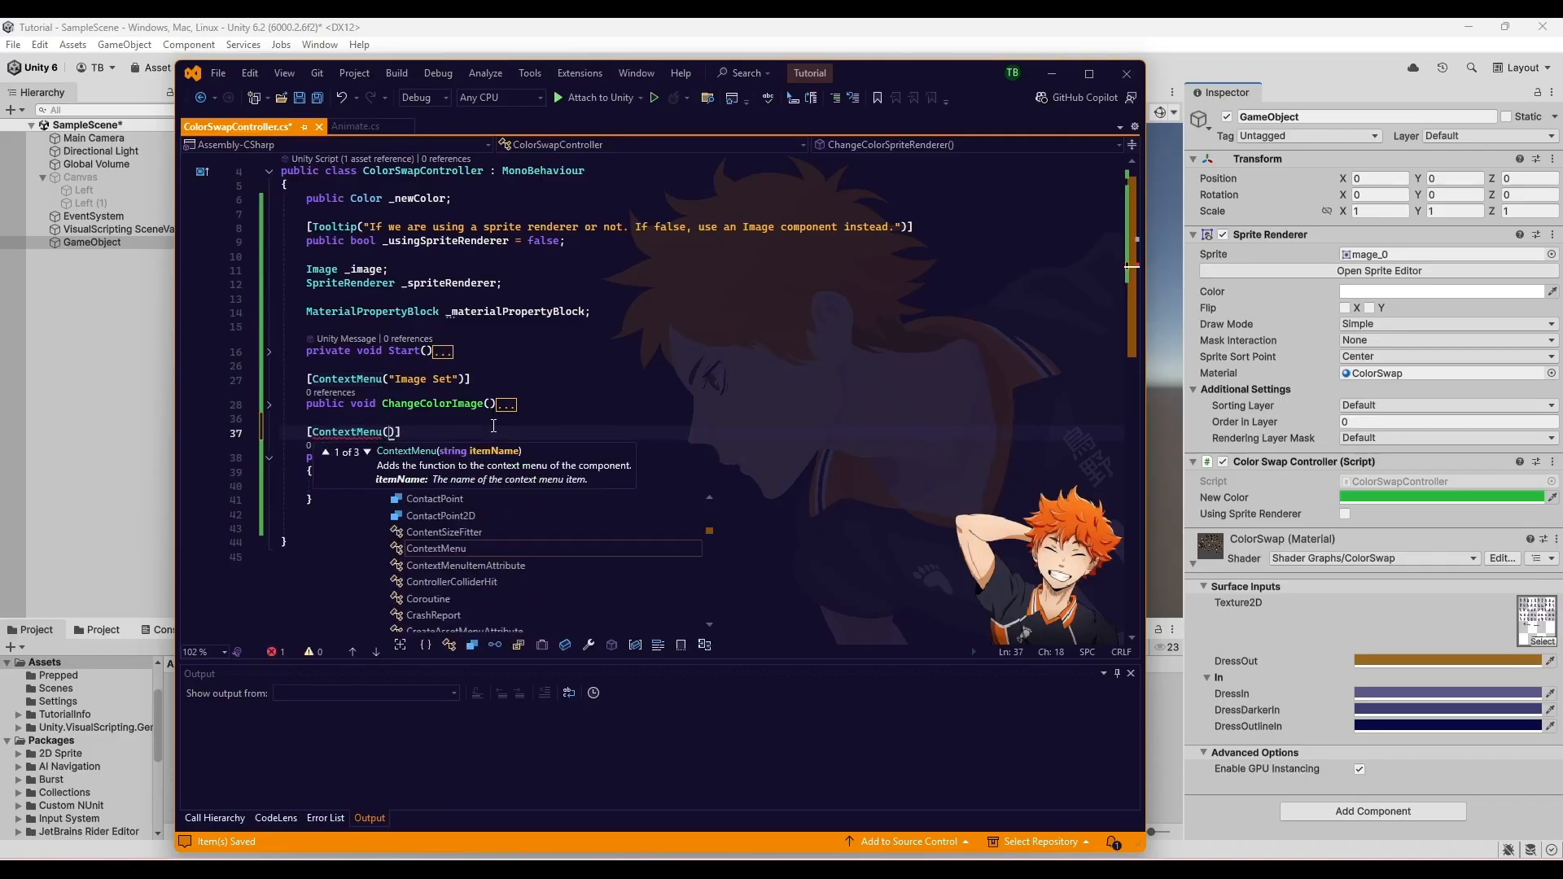
pyautogui.write('"Sprite Set')
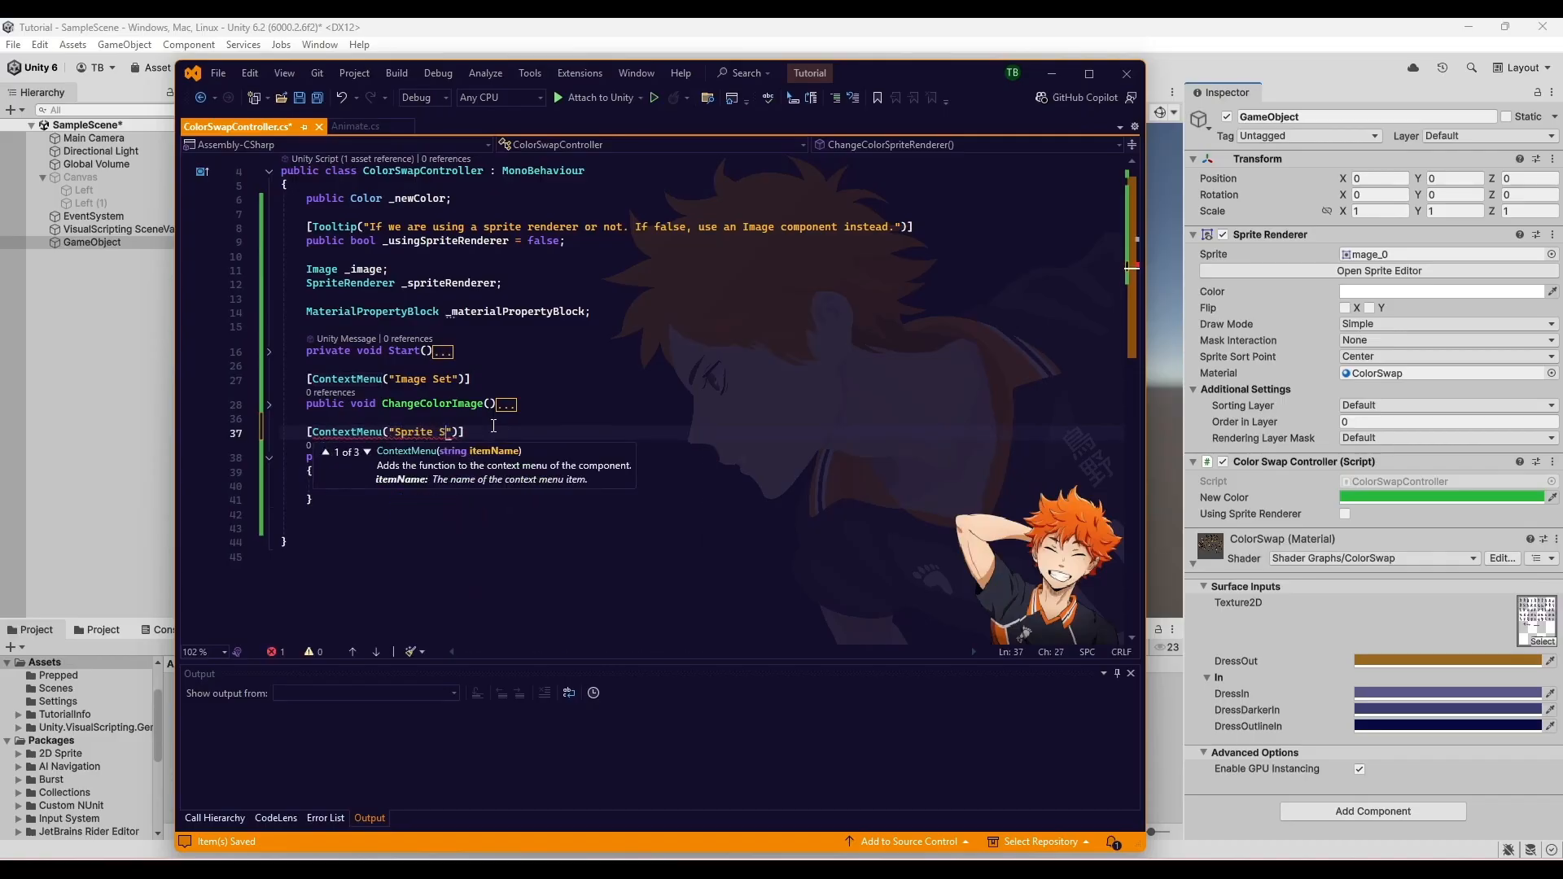
# - Initialize the property block inside ChangeColorSpriteRenderer with _materialPropertyBlock = new();
pyautogui.click(675, 489)
pyautogui.write('_mat')
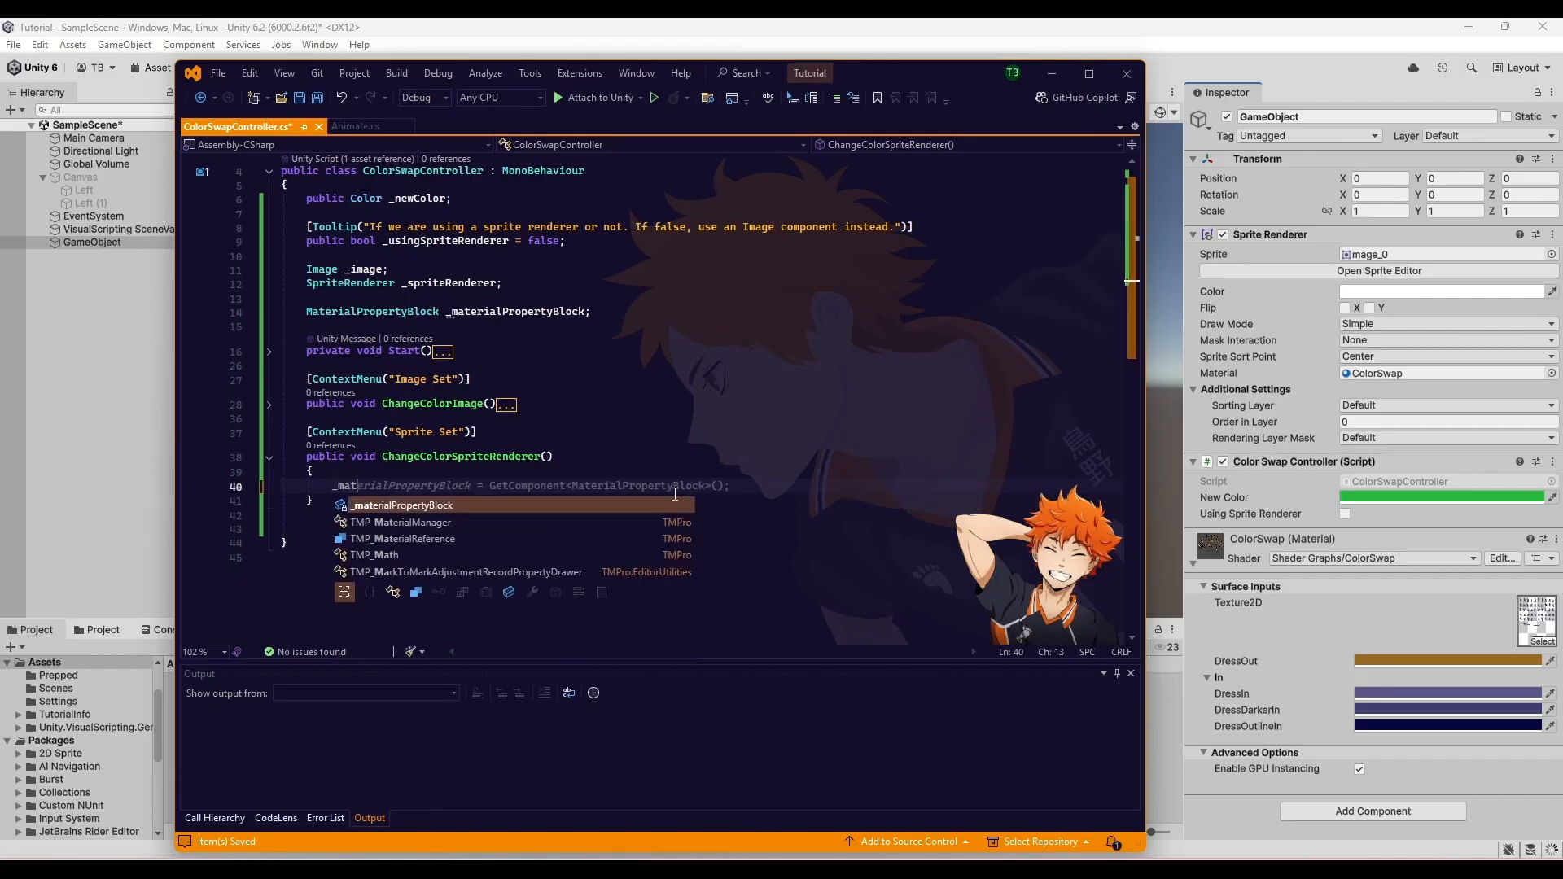
pyautogui.write('erialPropertyBlock = new()')
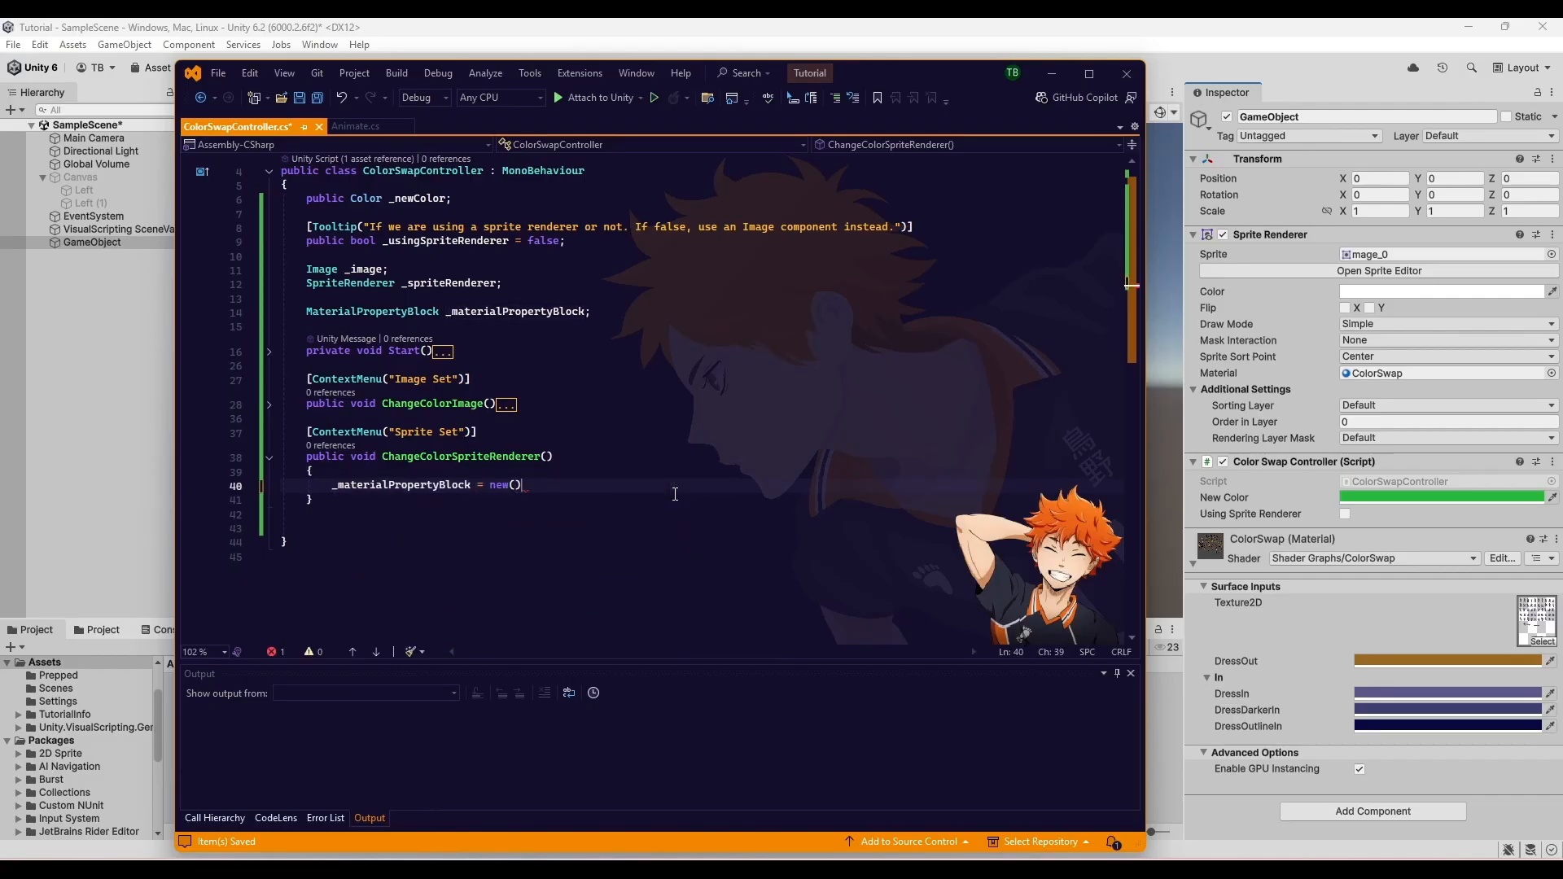
pyautogui.write(';')
# - Below the initialization, add _materialPropertyBlock.SetColor("_DressOut", _newColor); to assign the new color
pyautogui.press('Return')
pyautogui.press('Return')
pyautogui.write('mati')
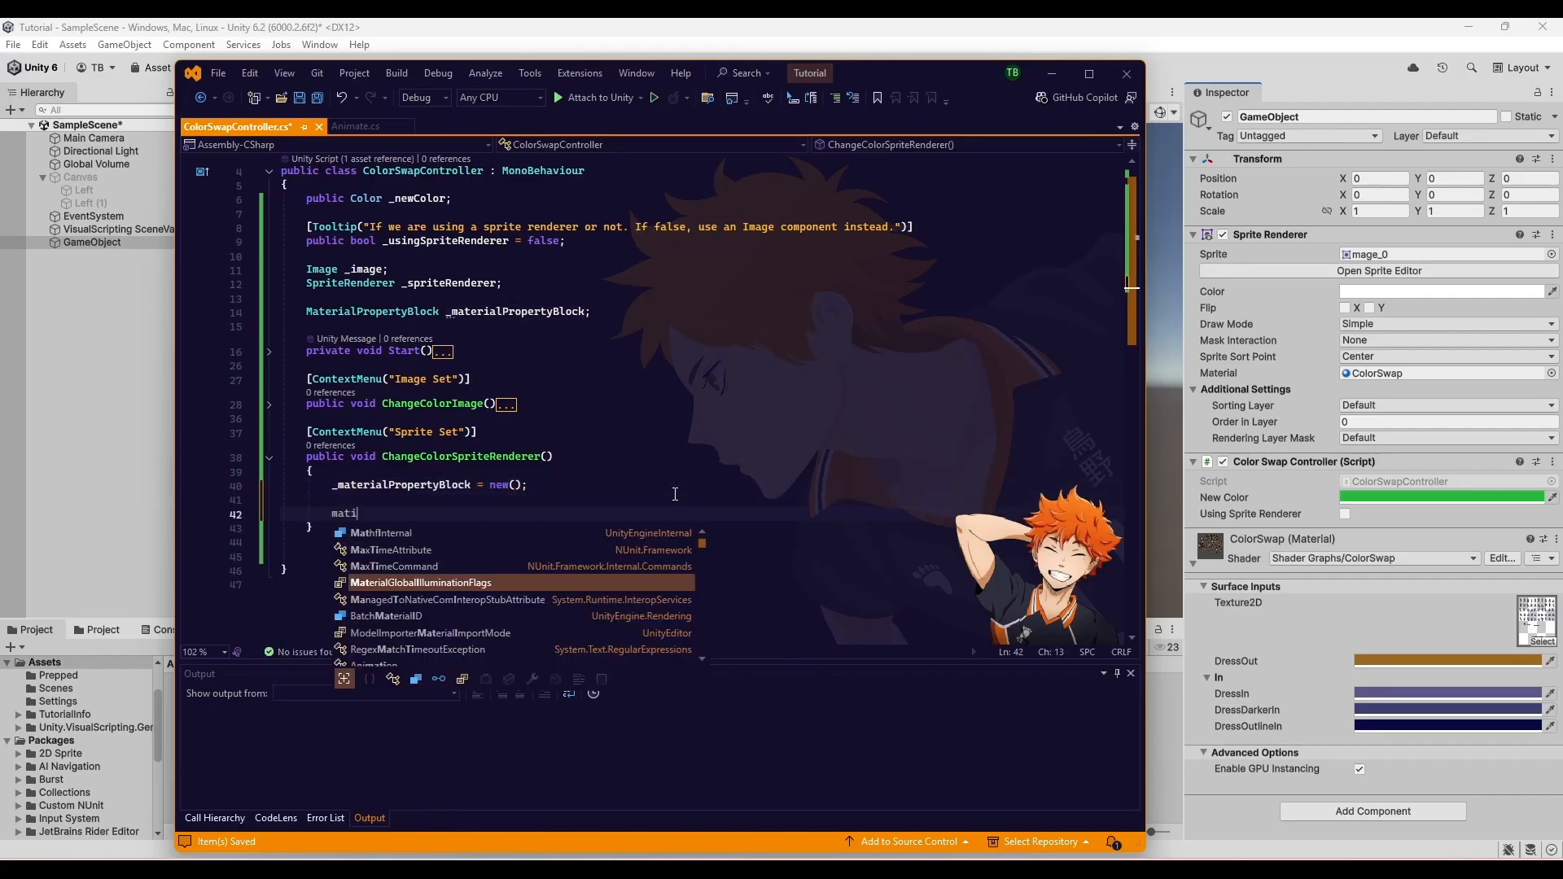
pyautogui.press('BackSpace')
pyautogui.write('_materialPropertyBlock.')
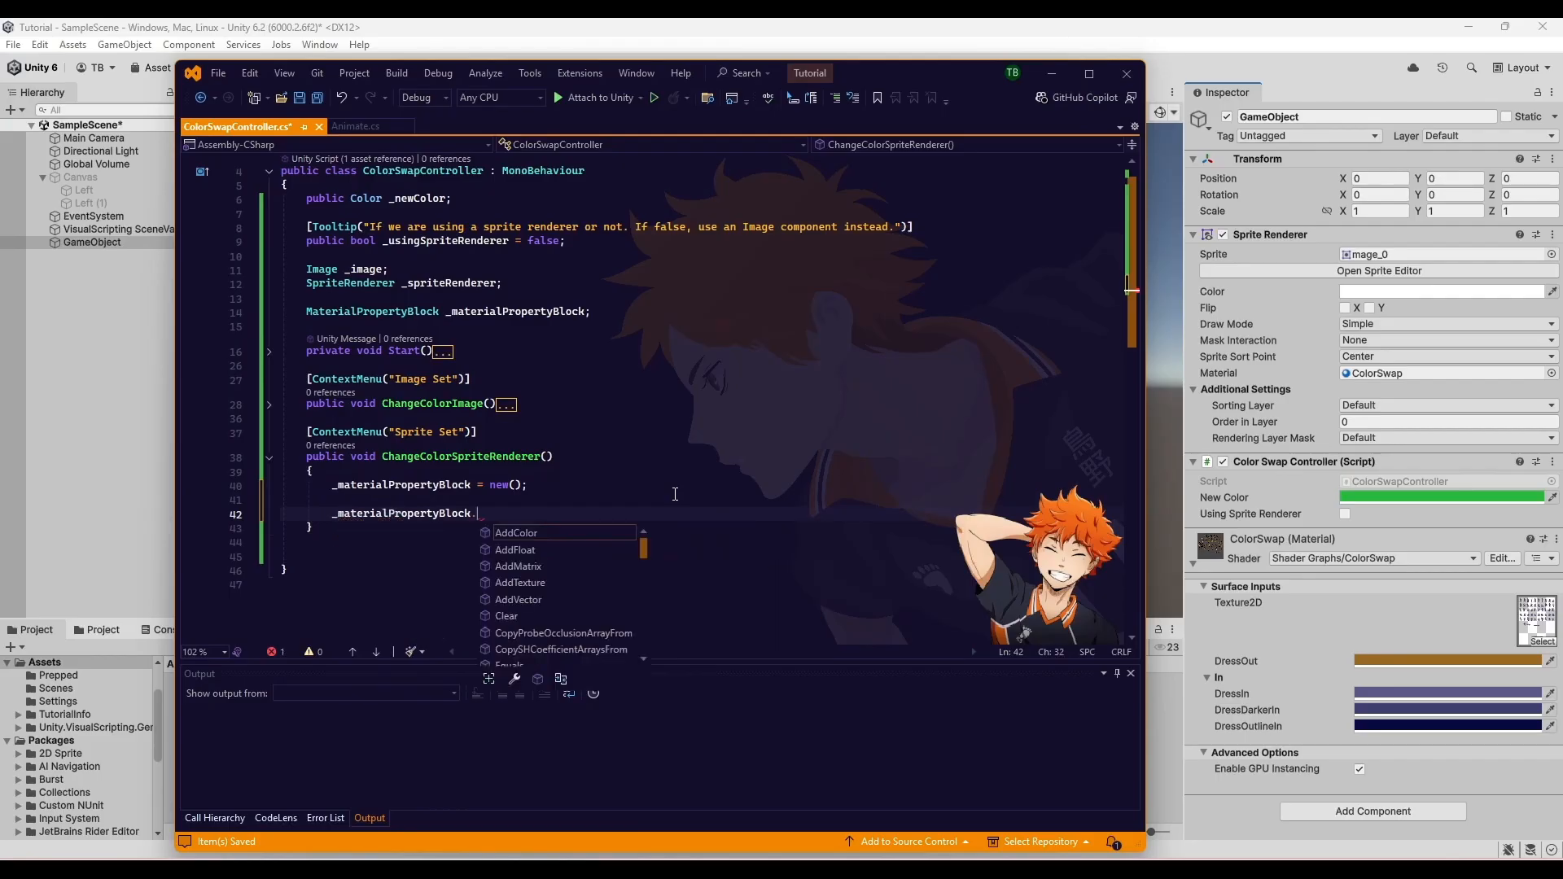
pyautogui.write('SetColor(')
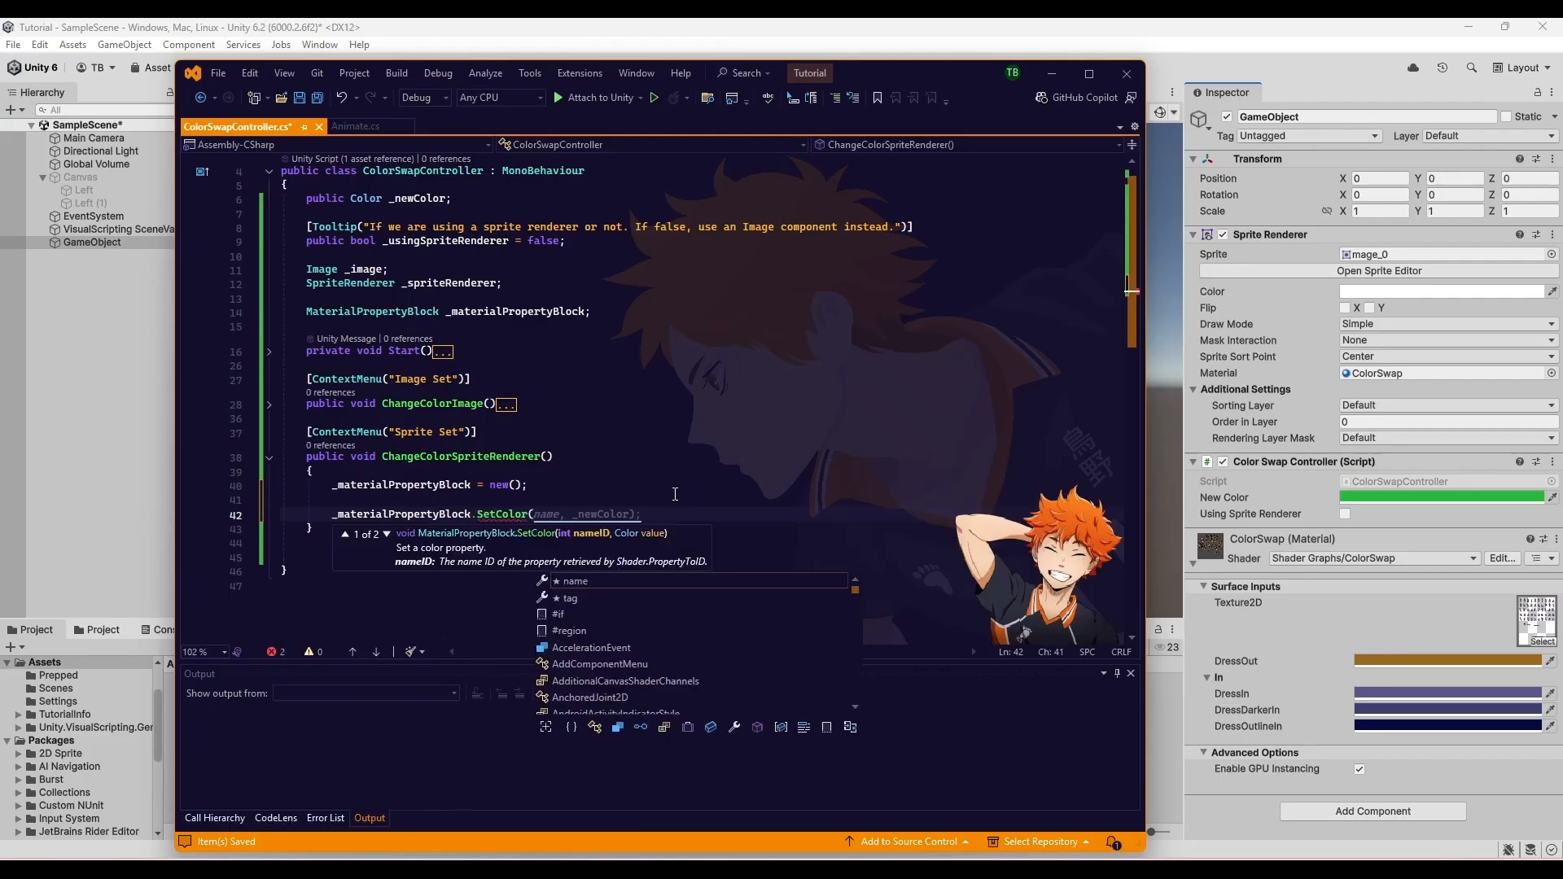
pyautogui.write('"')
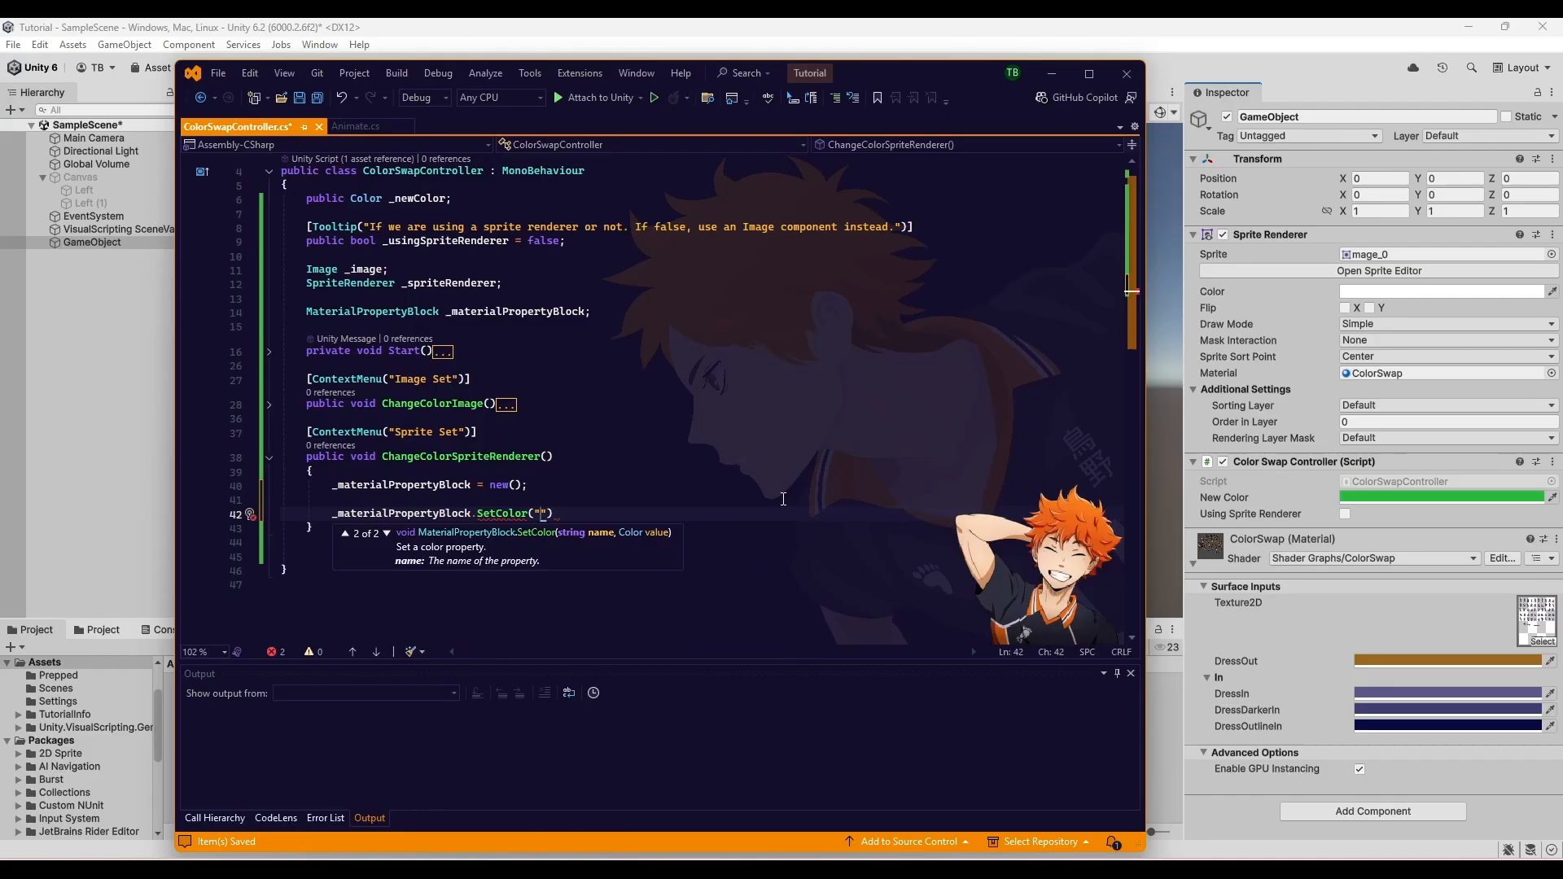
pyautogui.write('_DressOut",')
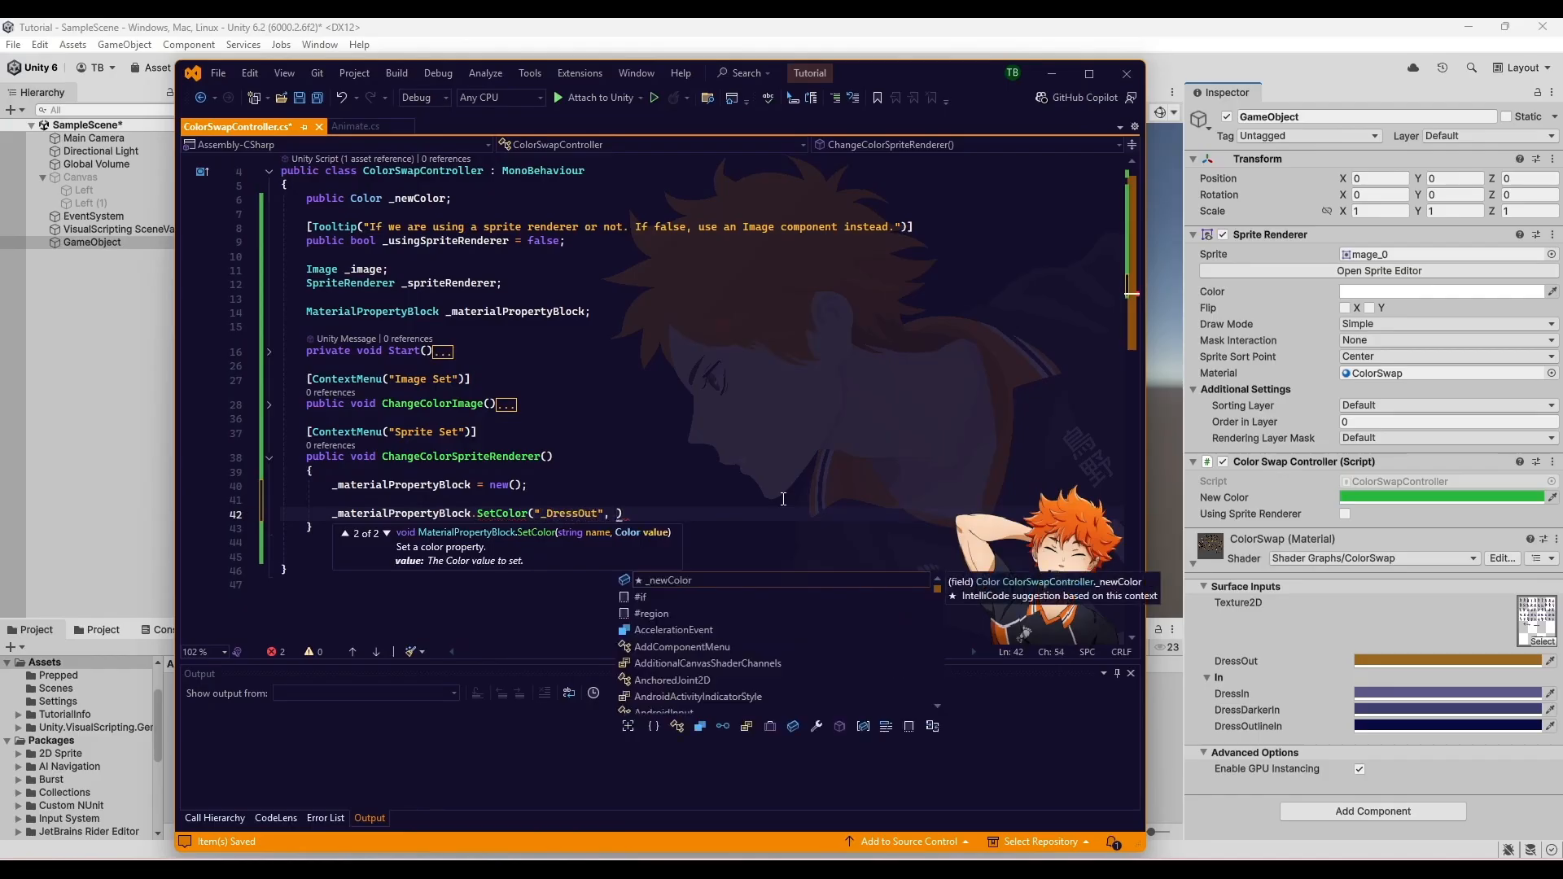
pyautogui.press('Tab')
pyautogui.write(');')
# - Add _spriteRenderer.SetPropertyBlock(_materialPropertyBlock); at the end of ChangeColorSpriteRenderer and save the script
pyautogui.press('Return')
pyautogui.press('Return')
pyautogui.write('_spriteRenderer.Set')
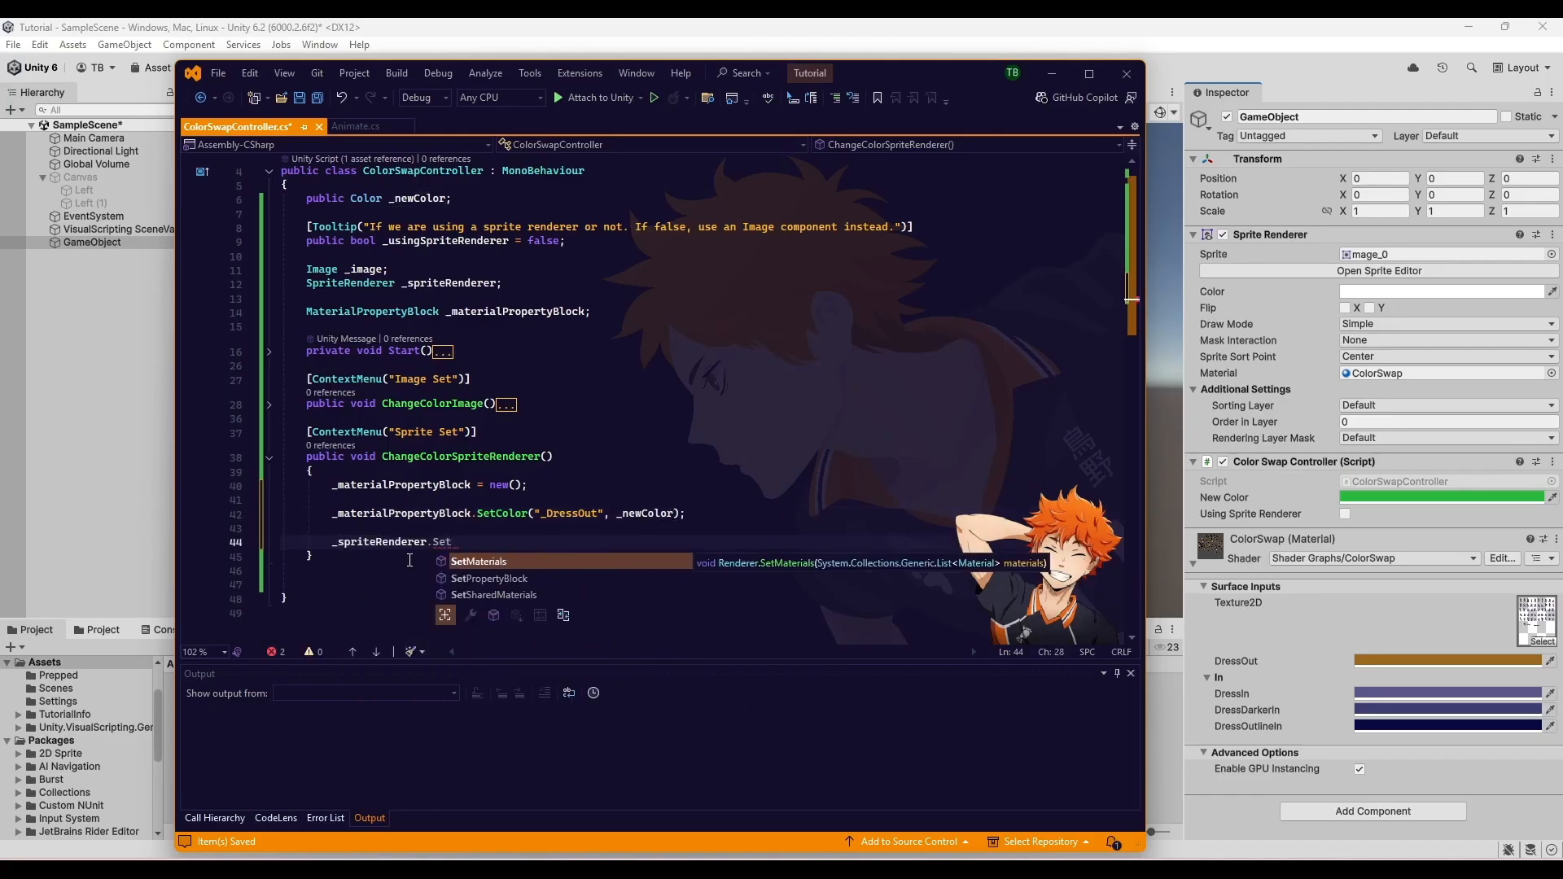
pyautogui.press('Down')
pyautogui.press('Tab')
pyautogui.press('Tab')
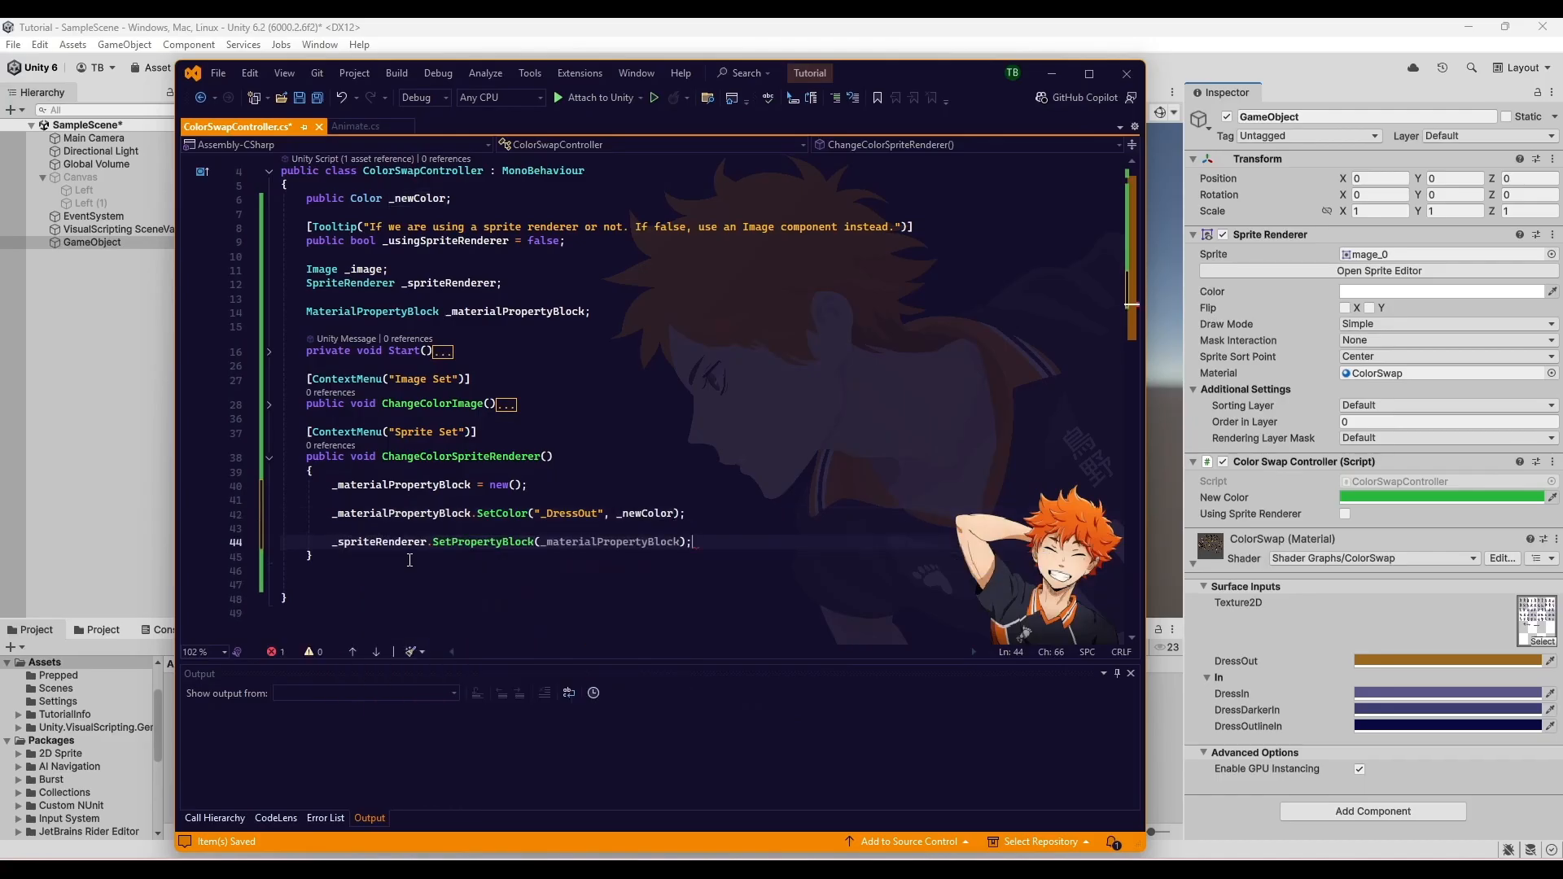
pyautogui.hotkey('ctrl', 's')
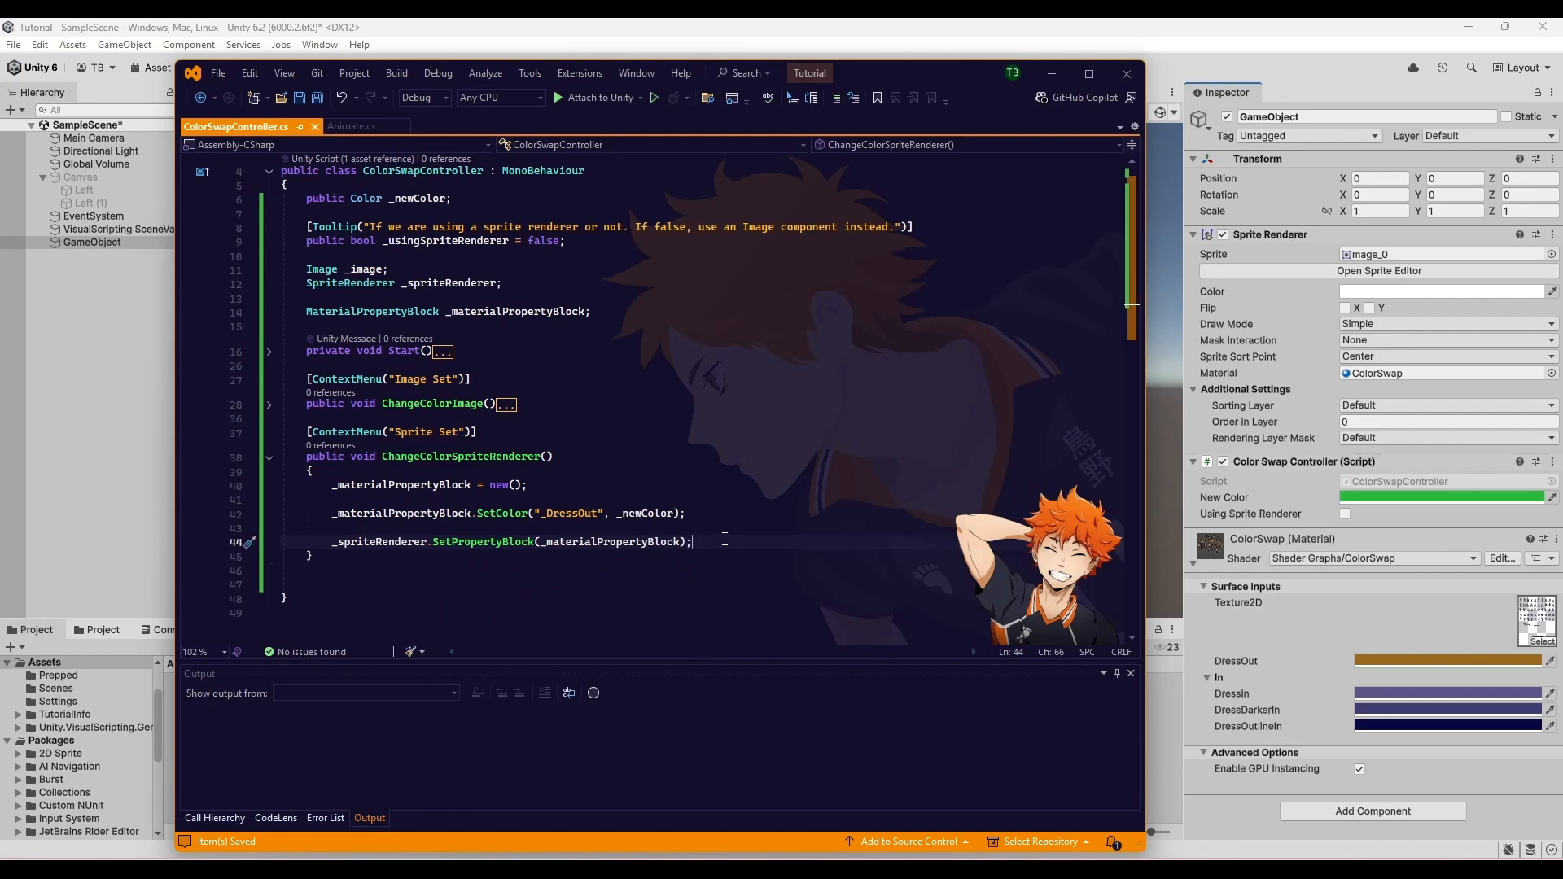
# - Switch to Unity, enter Play mode, enable Using Sprite Renderer, and run Sprite Set on the Color Swap Controller component
pyautogui.hotkey('alt', 'Tab')
pyautogui.hotkey('ctrl', 'p')
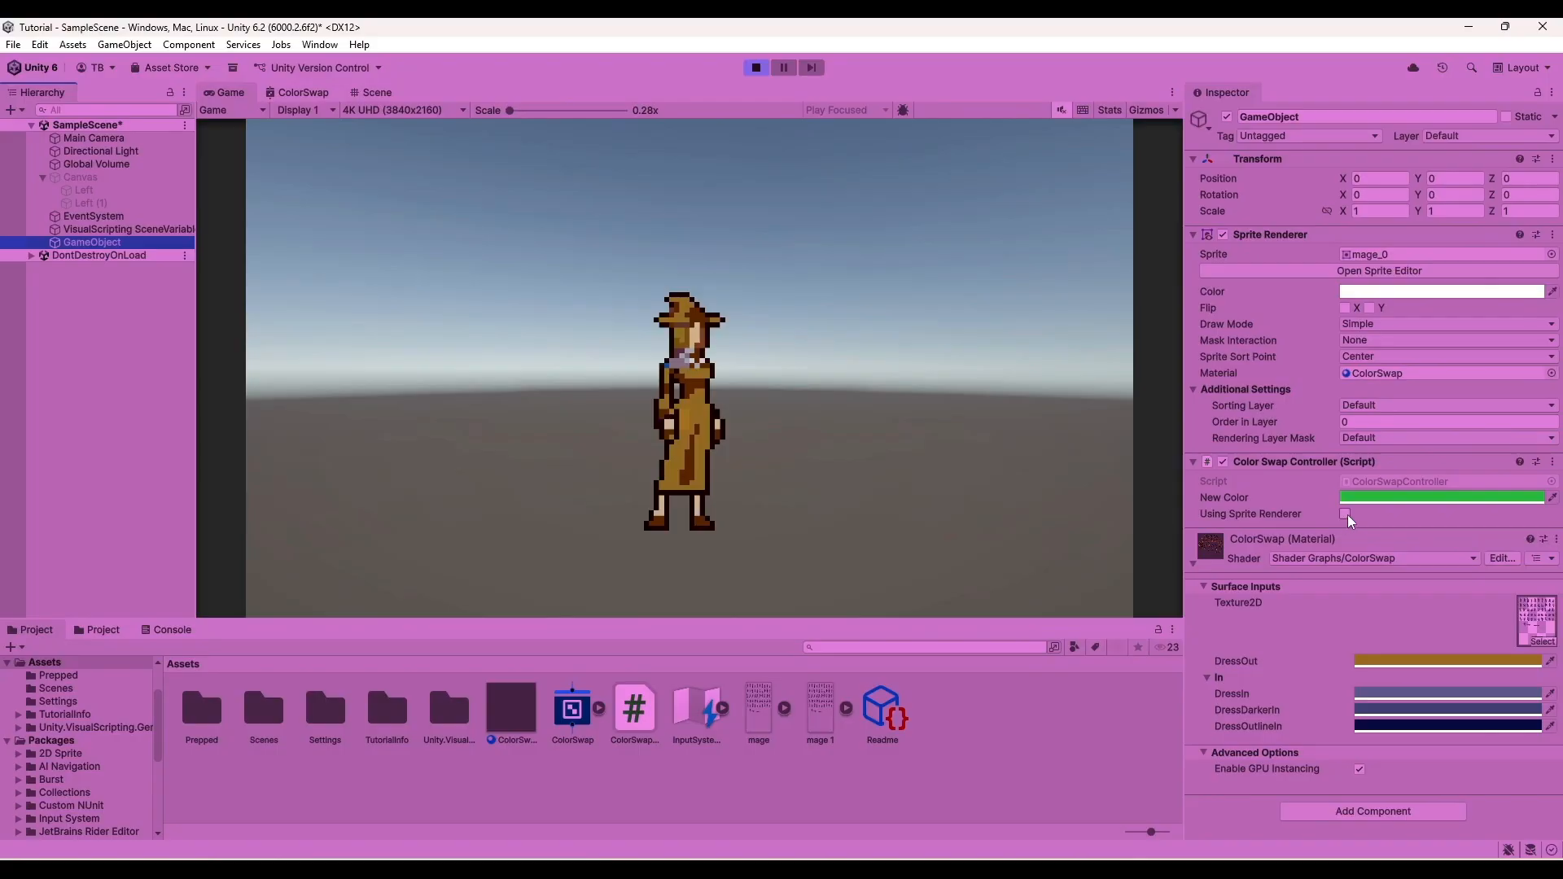
pyautogui.rightClick(1335, 466)
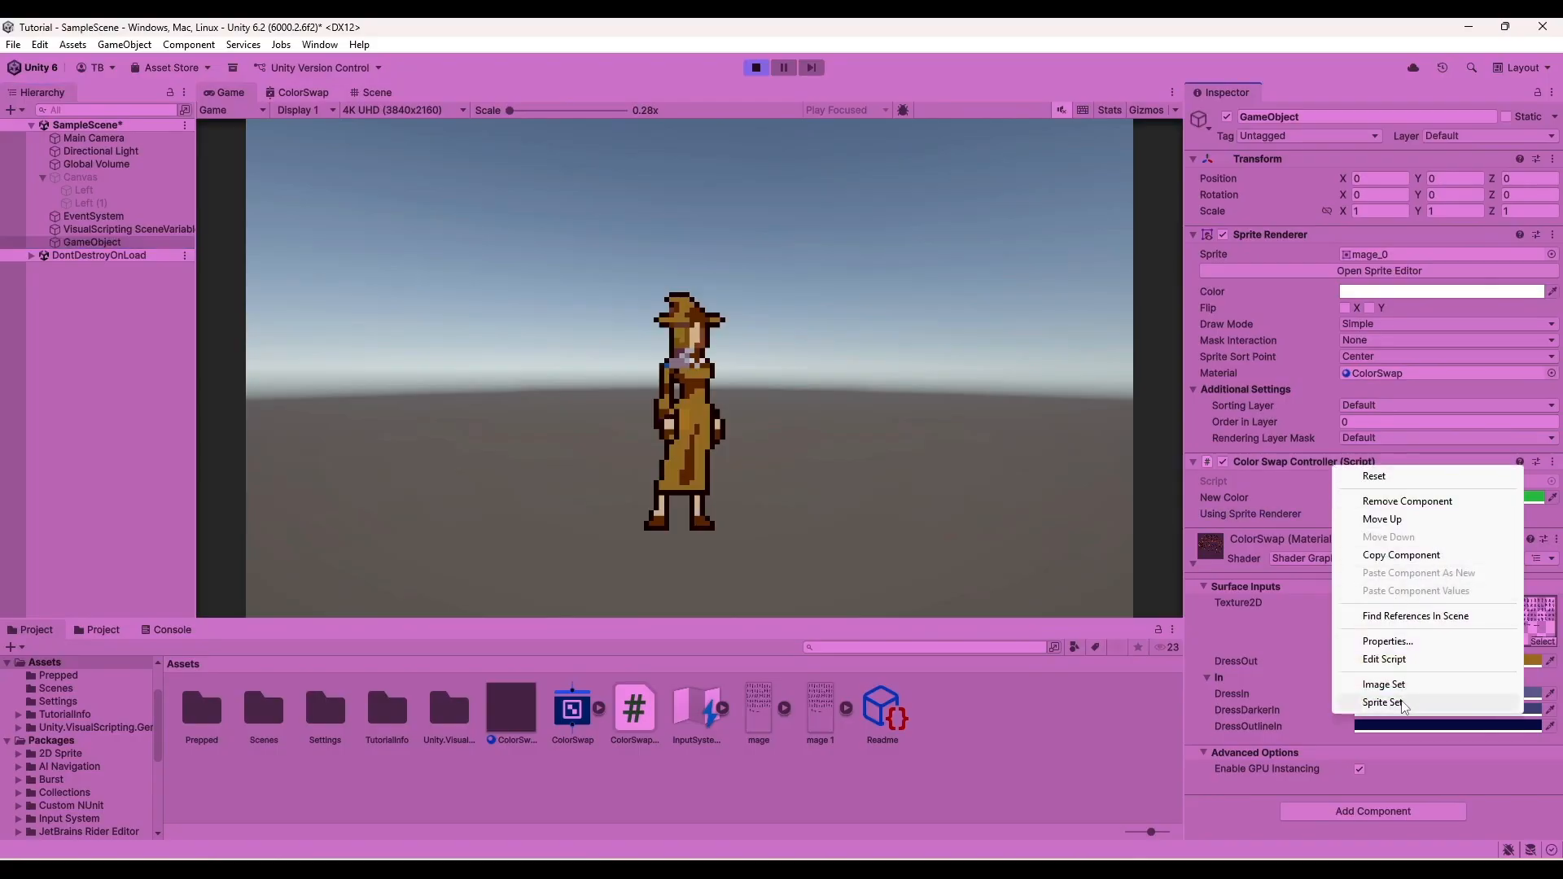
pyautogui.click(1402, 705)
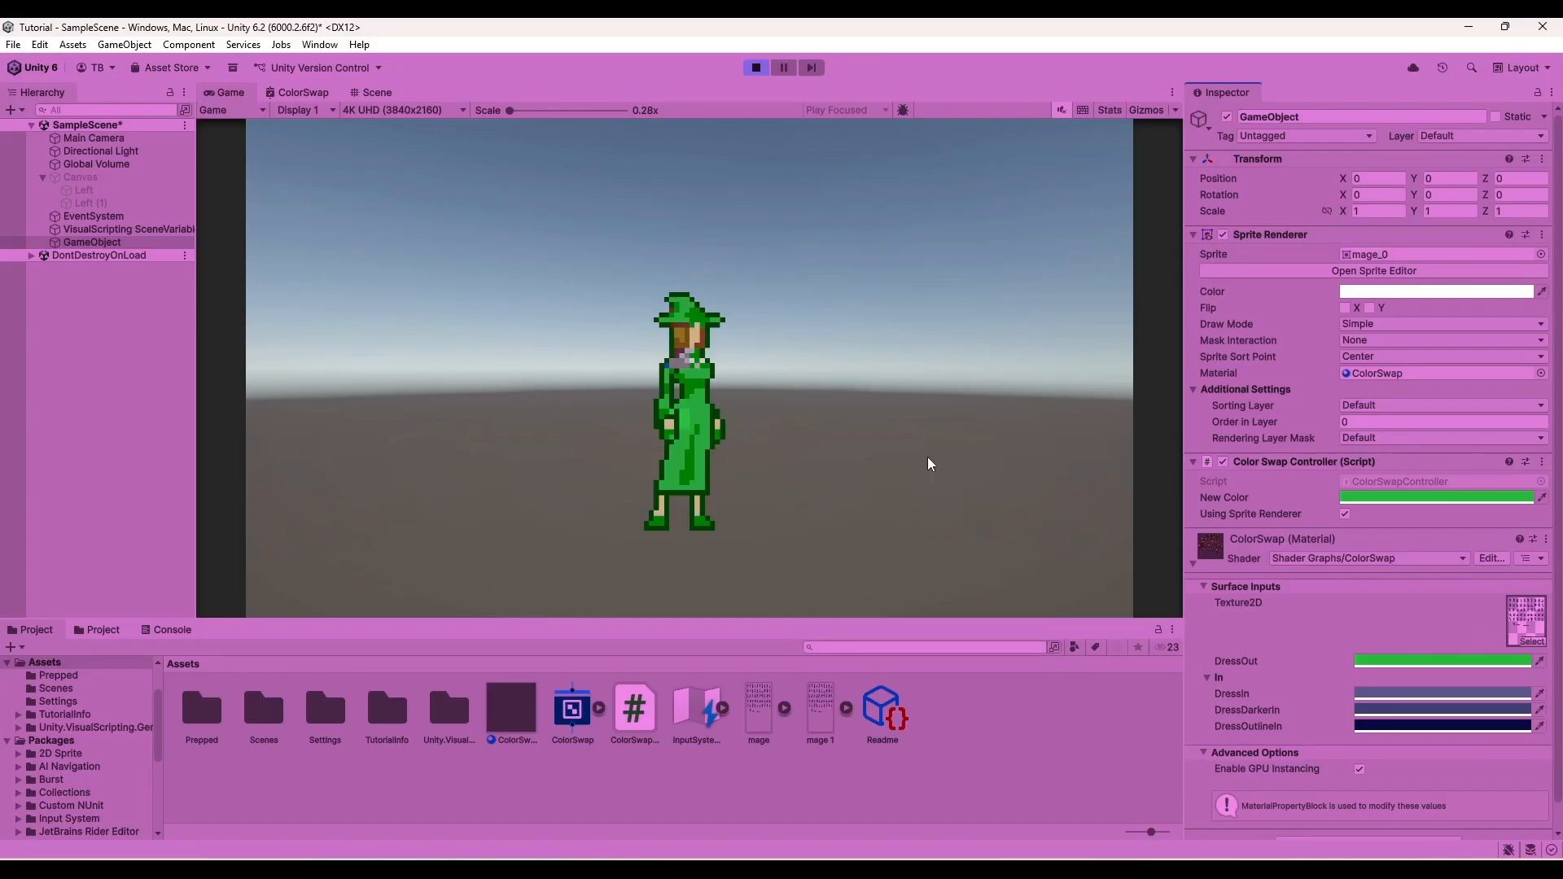
# - Change New Color to a darker green, run Sprite Set again to test it on the sprite, and exit Play mode
pyautogui.click(1384, 496)
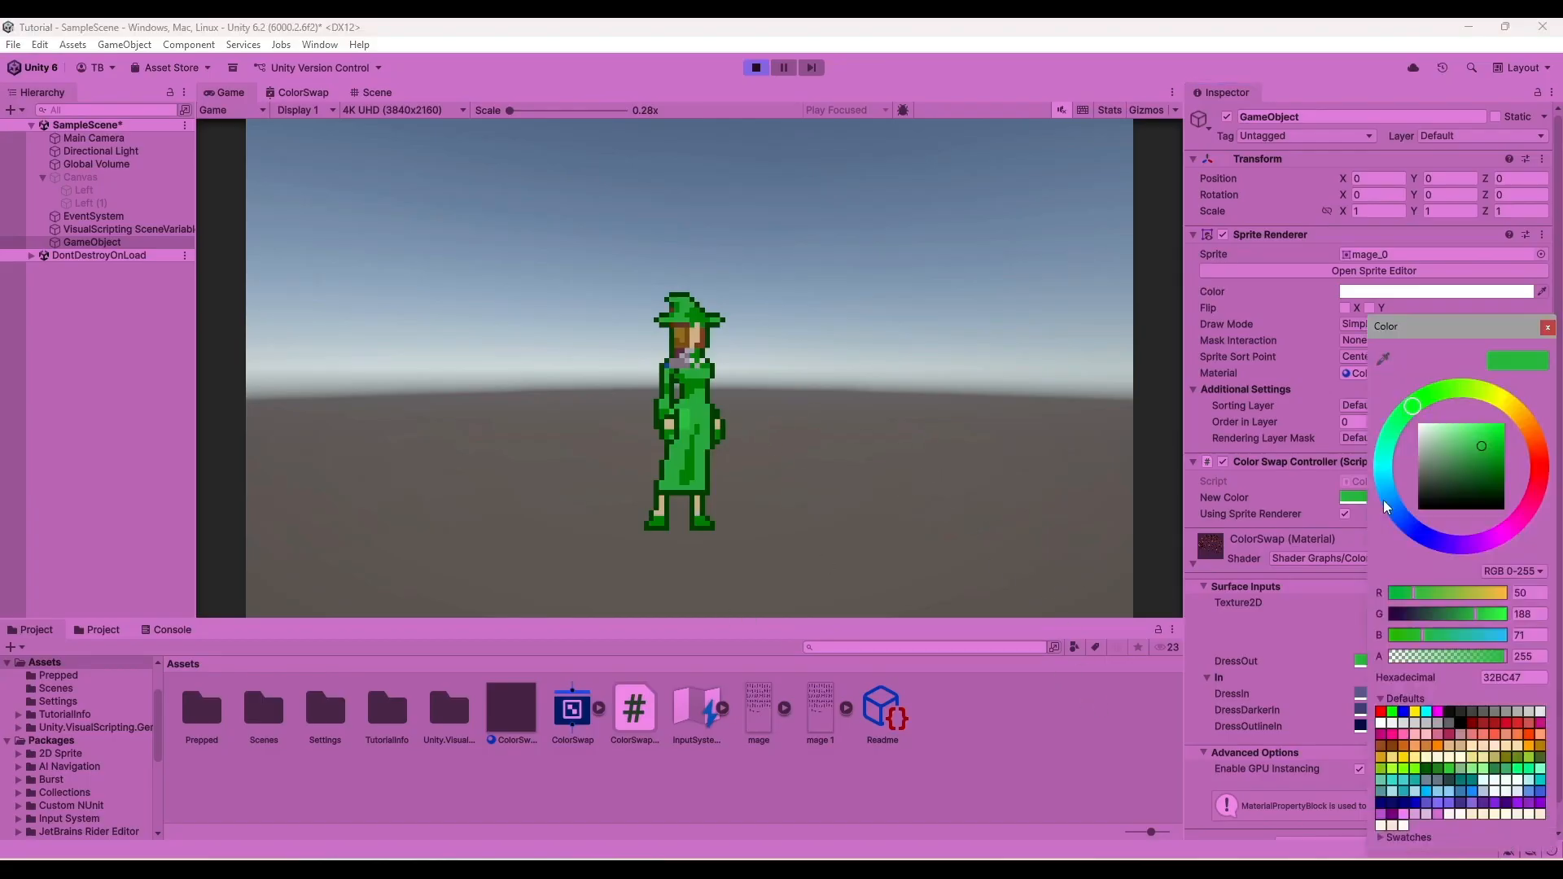
pyautogui.moveTo(1479, 481); pyautogui.dragTo(1486, 476)
pyautogui.click(1547, 328)
pyautogui.rightClick(1345, 462)
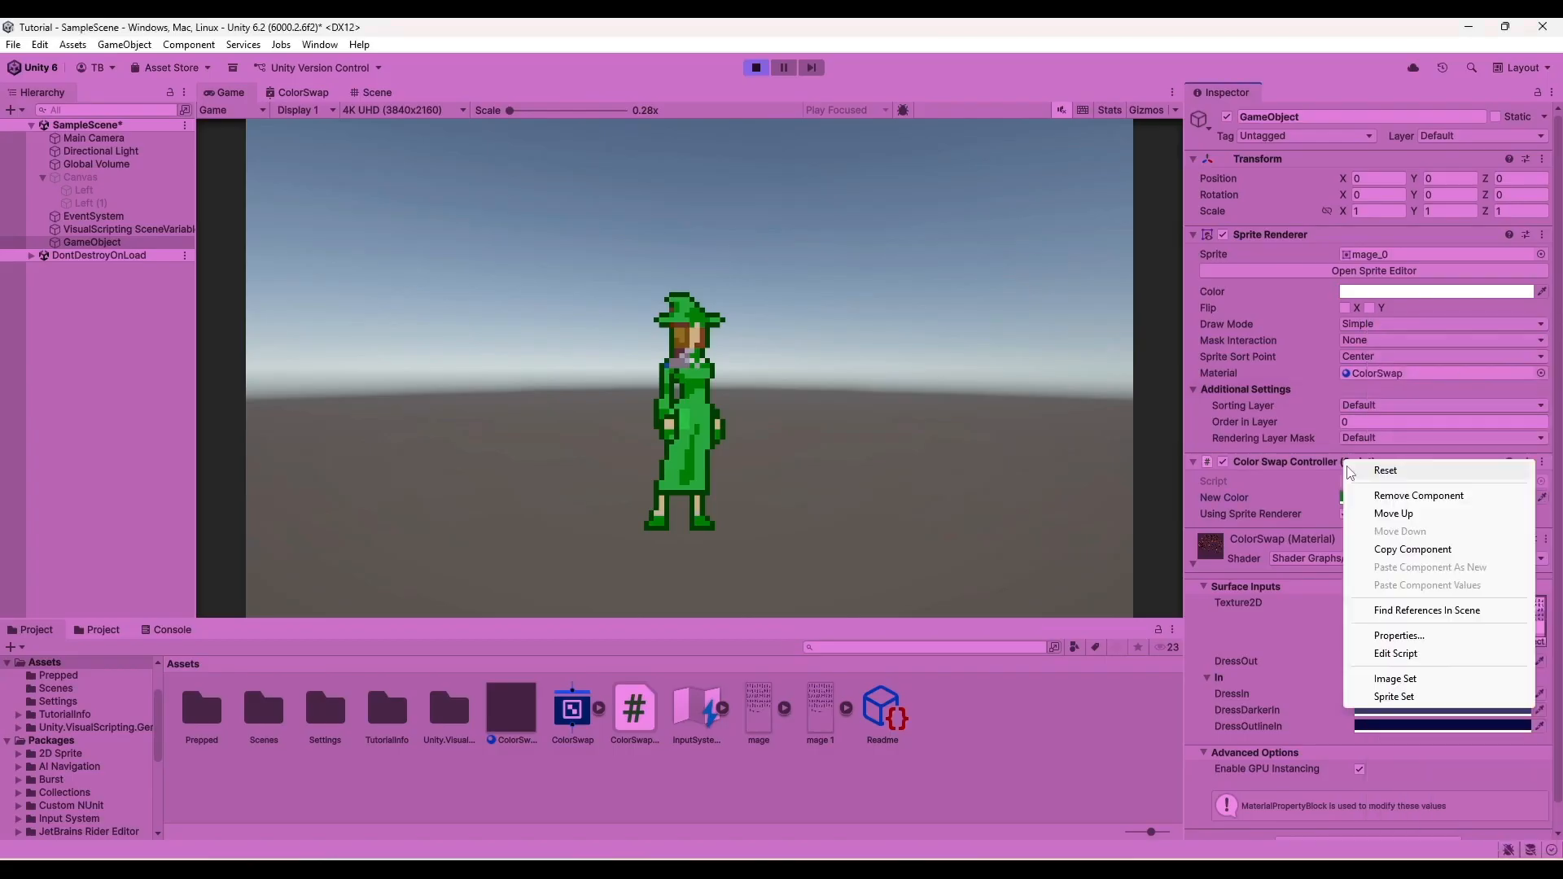
pyautogui.click(1395, 697)
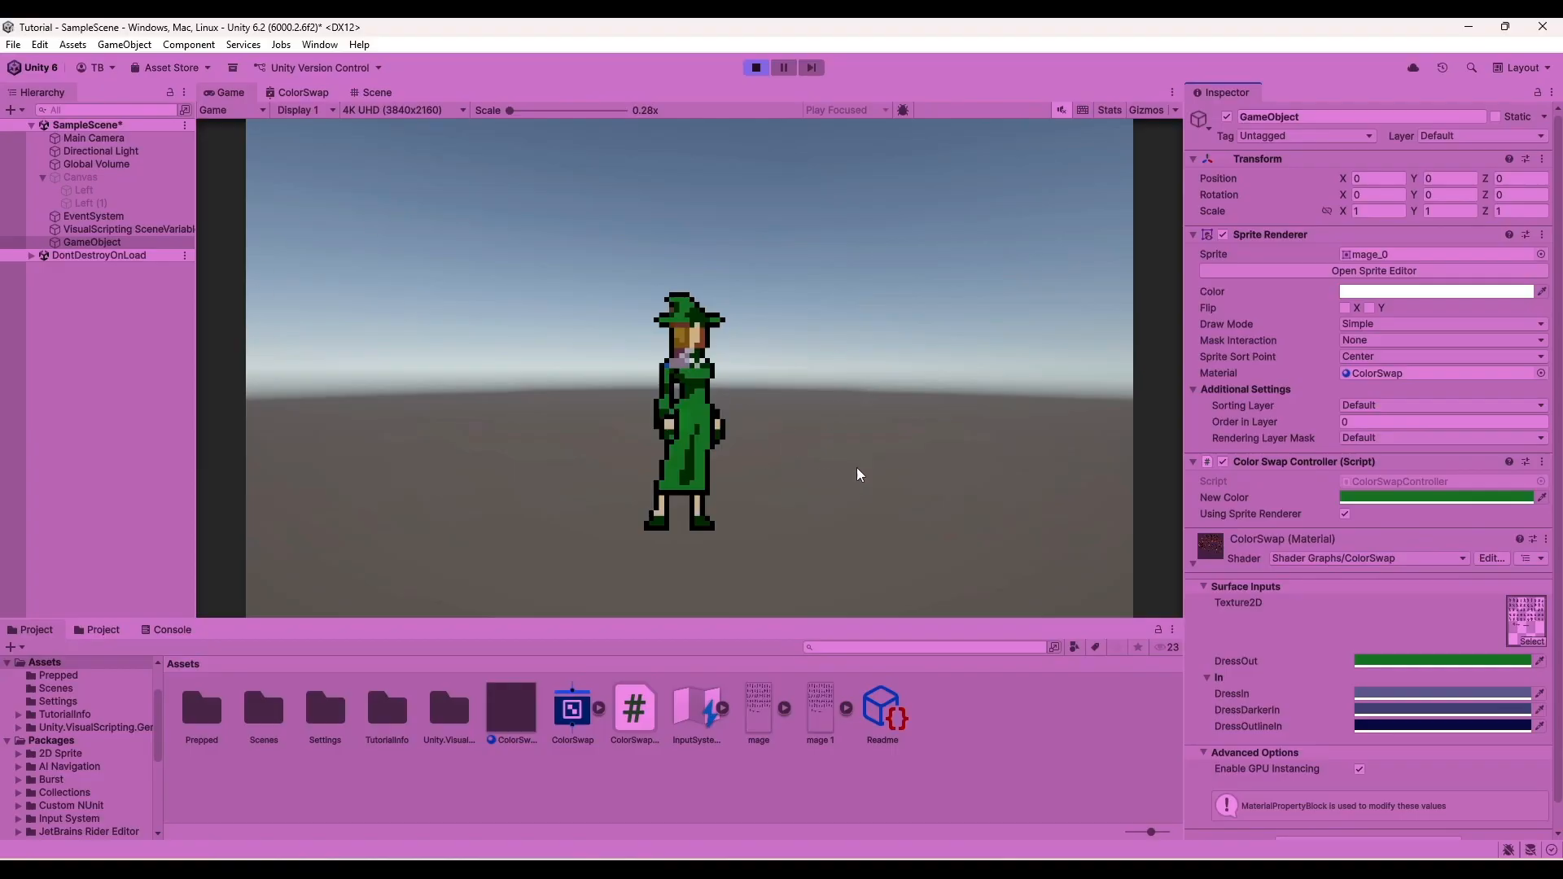
pyautogui.click(755, 68)
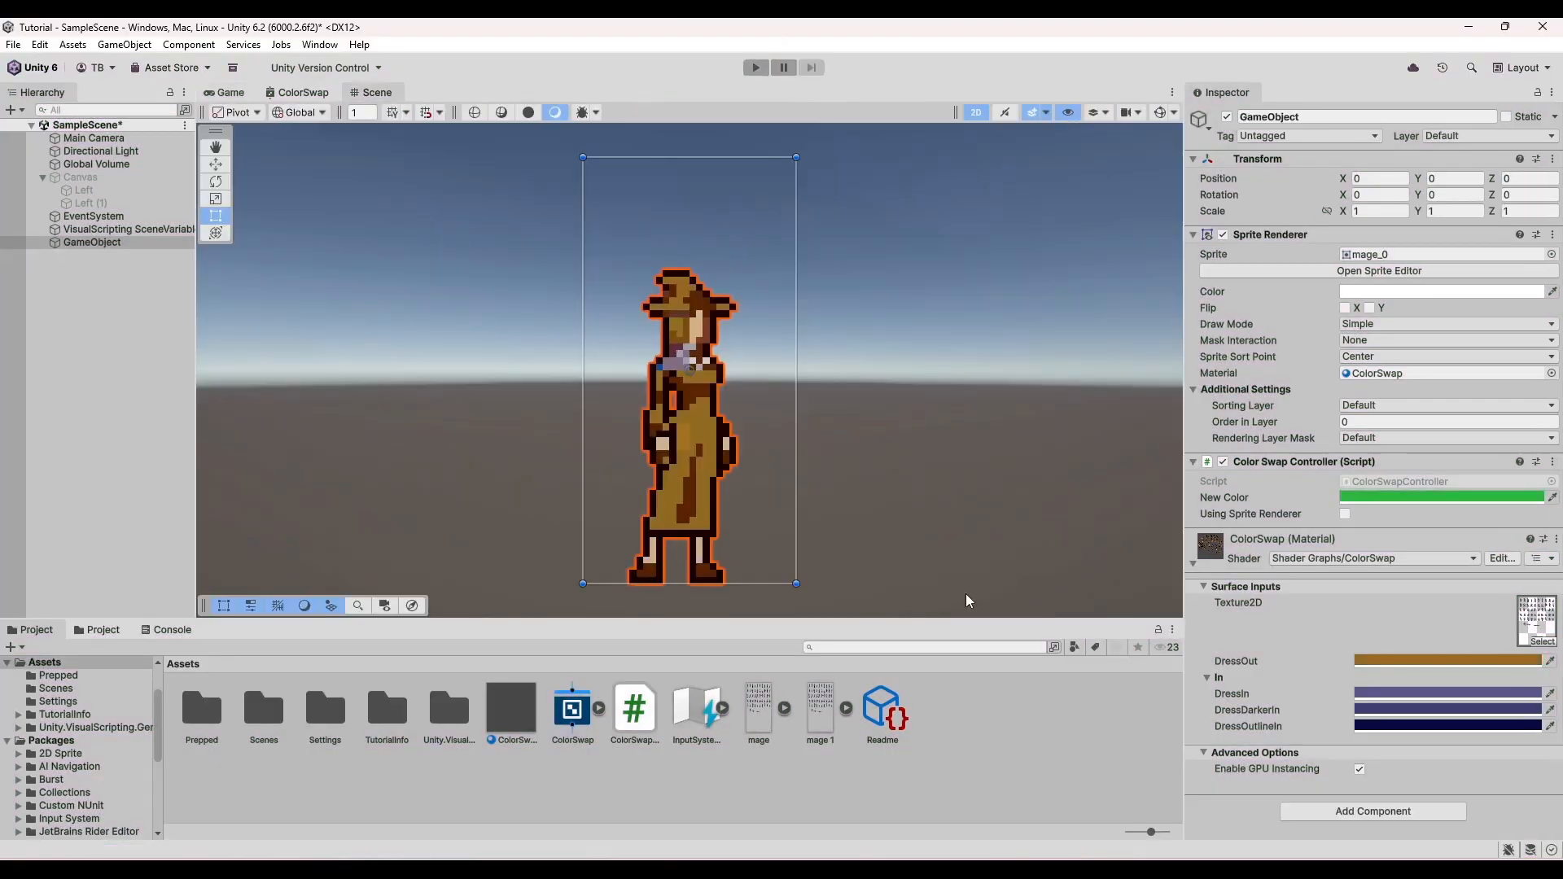
# - Switch to Visual Studio and add _materialPropertyBlock.SetColor("unity_SpriteColor", Color.white); above the _DressOut line in ChangeColorSpriteRenderer
pyautogui.click(1037, 872)
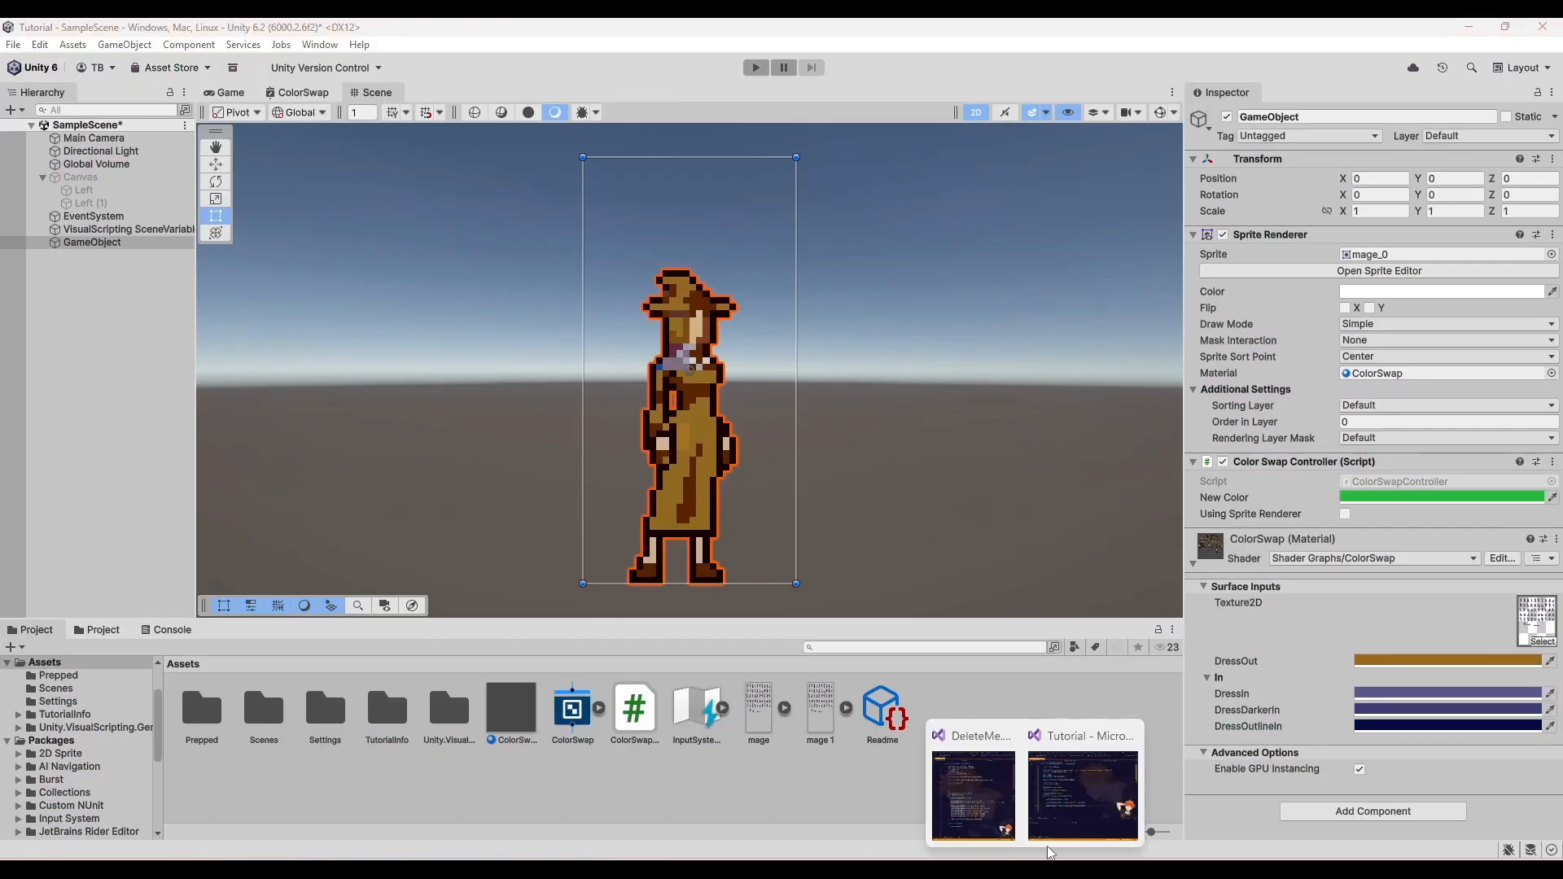
pyautogui.click(1066, 816)
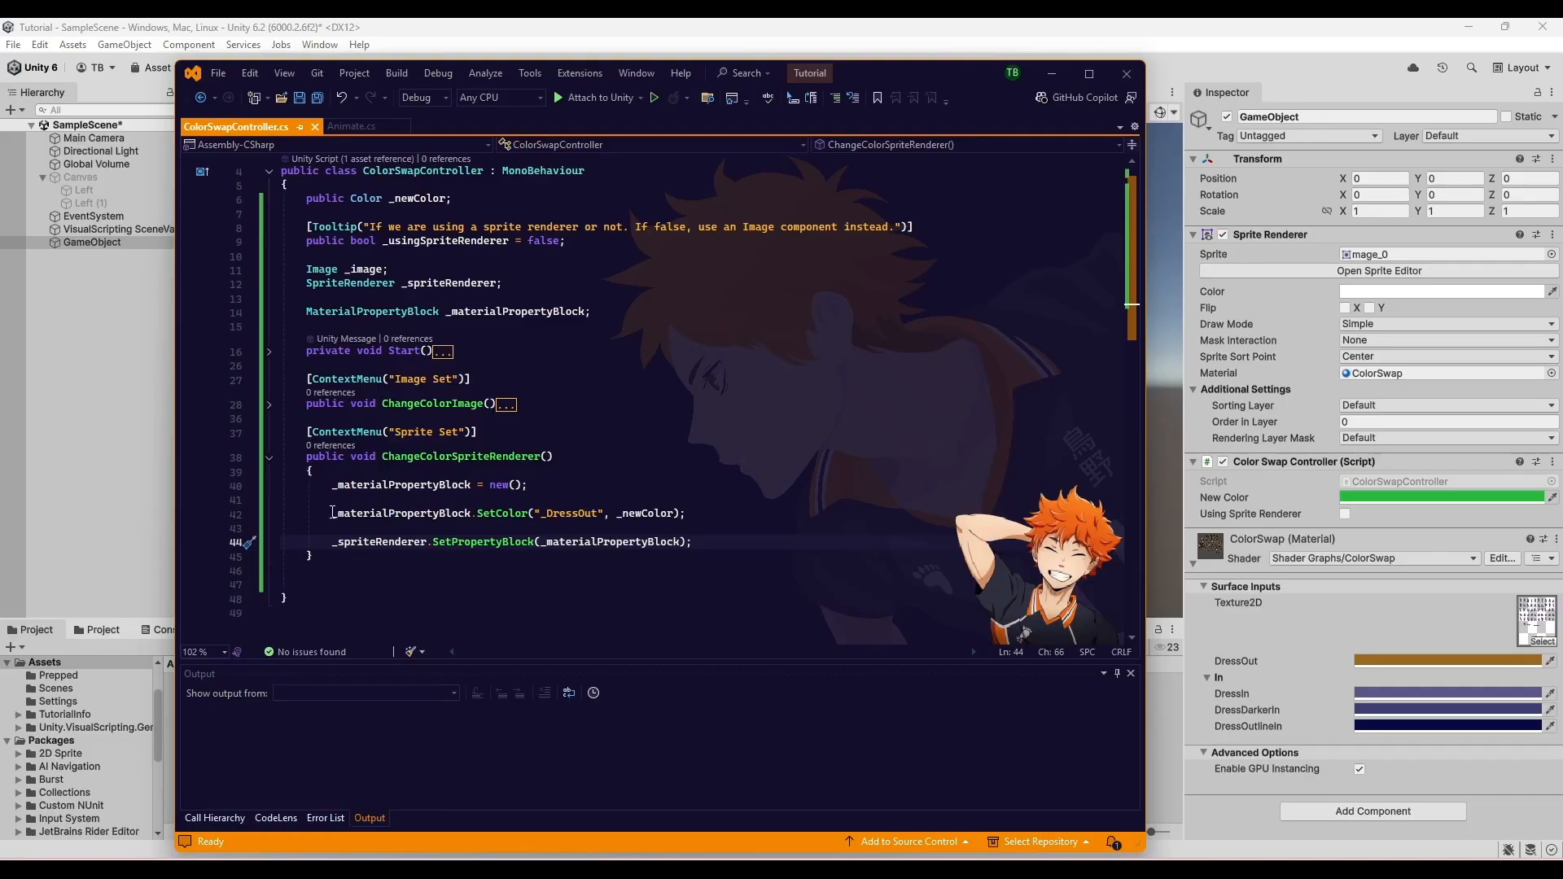
pyautogui.moveTo(332, 513); pyautogui.dragTo(743, 520)
pyautogui.click(697, 499)
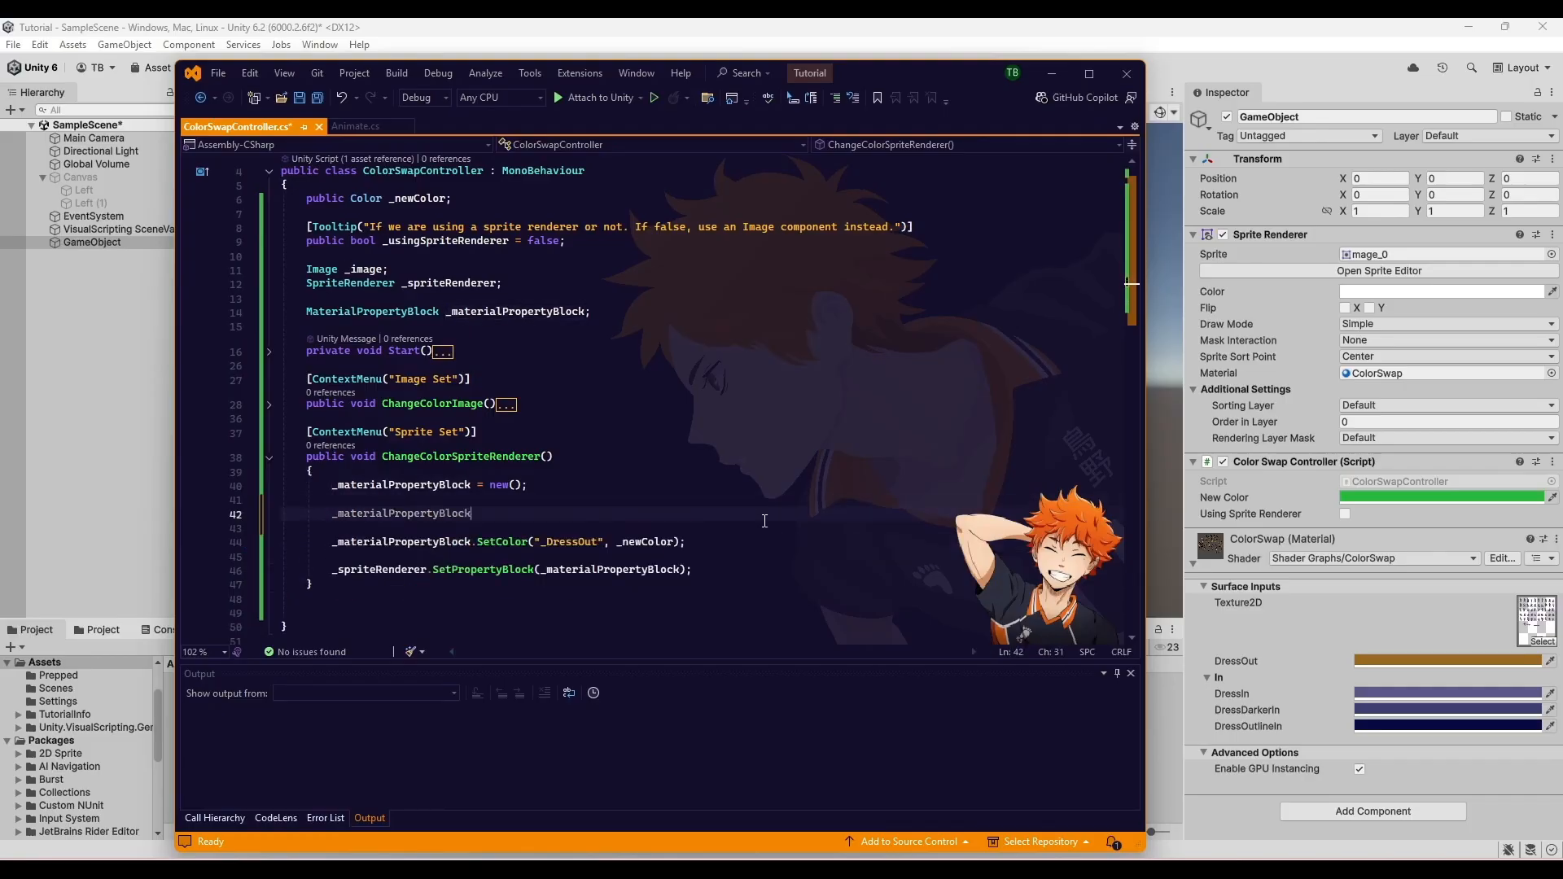
pyautogui.write('.SetC')
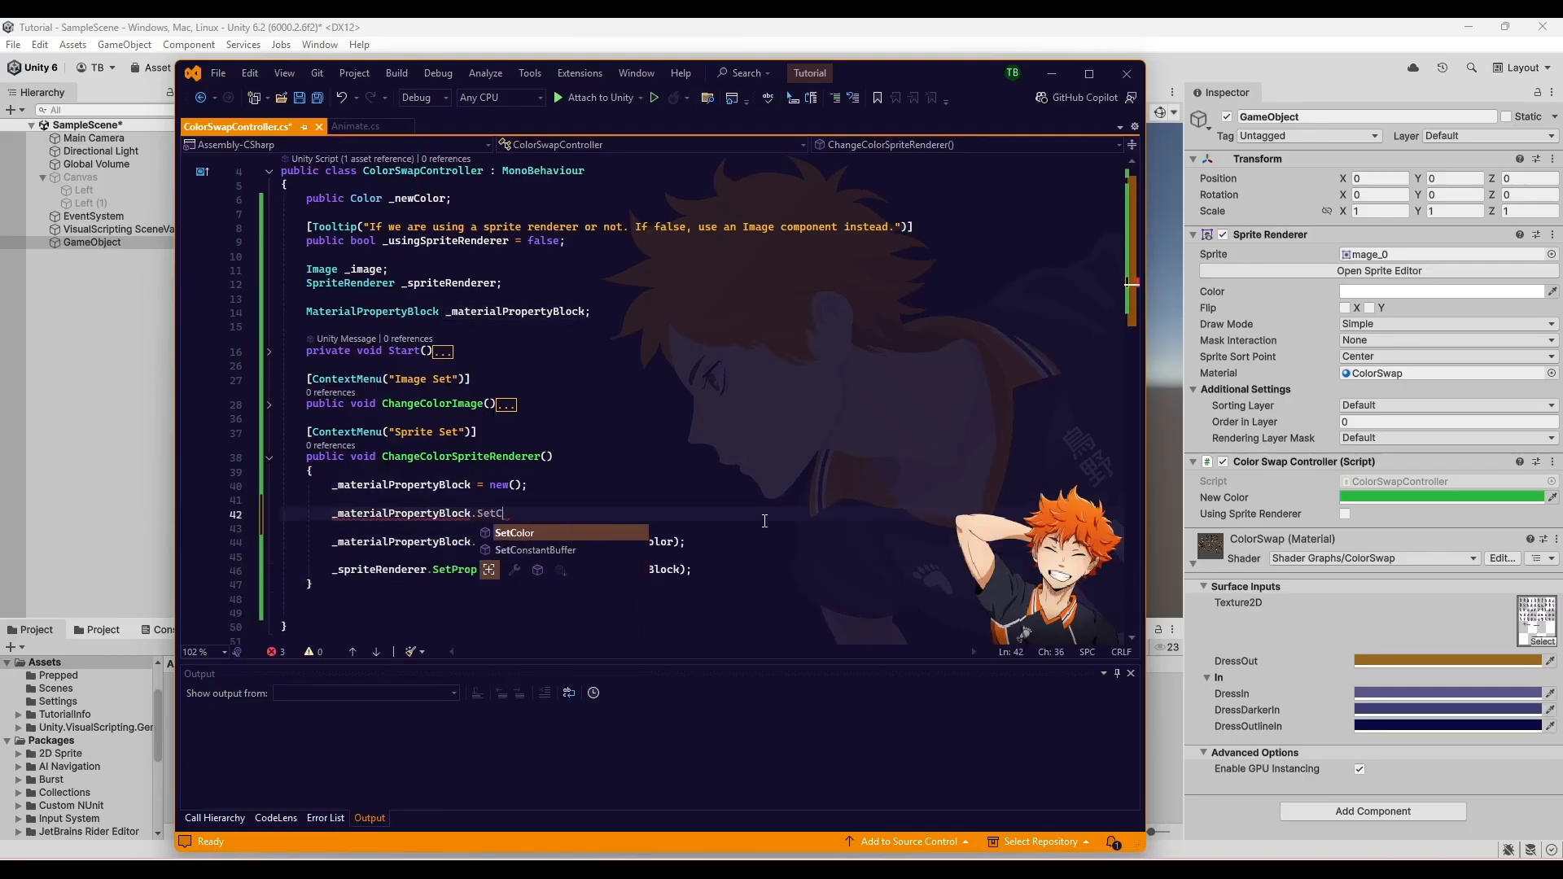
pyautogui.press('Tab')
pyautogui.write('("unity')
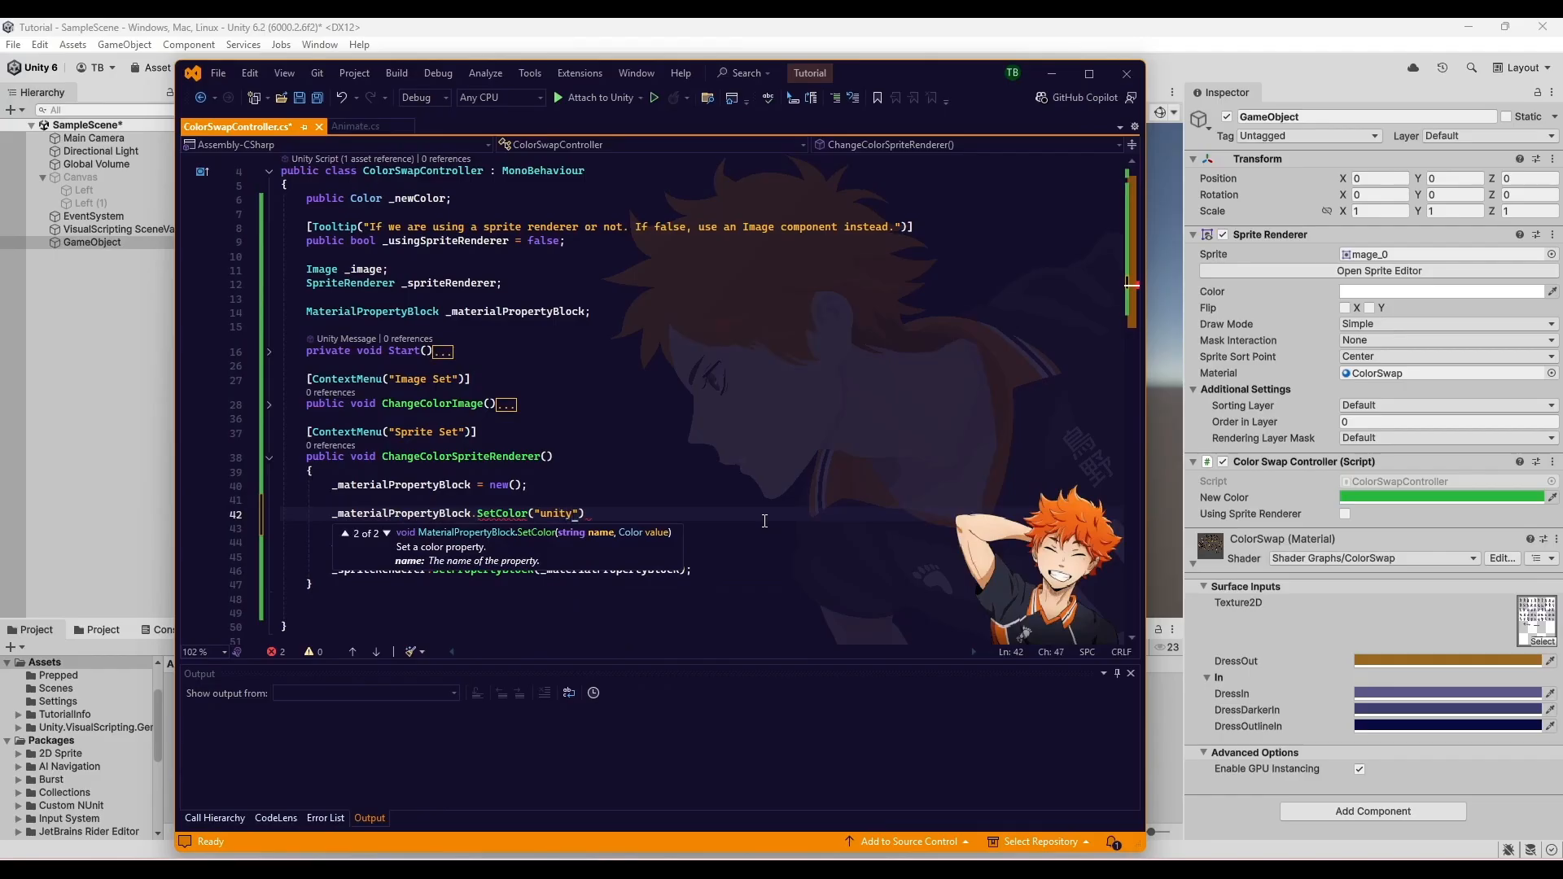
pyautogui.write('_SpriteColor", Color.')
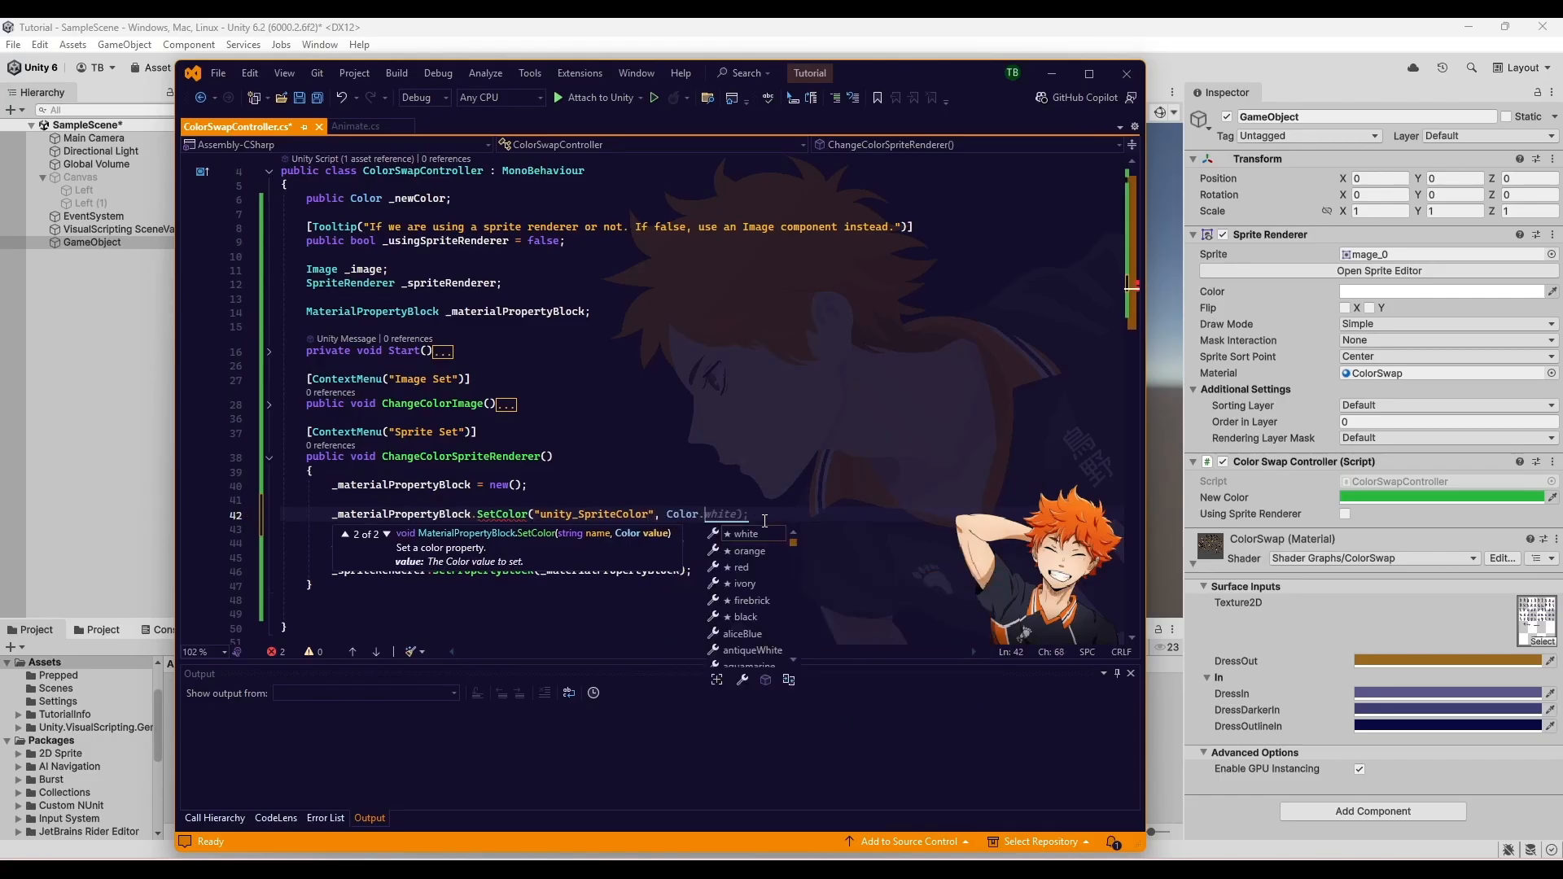
pyautogui.press('Tab')
# - Add _materialPropertyBlock.SetVector("unity_SpriteProps", new Vector4(1, 1, -1, 0)); below the unity_SpriteColor line in ChangeColorSpriteRenderer and save the script
pyautogui.press('Return')
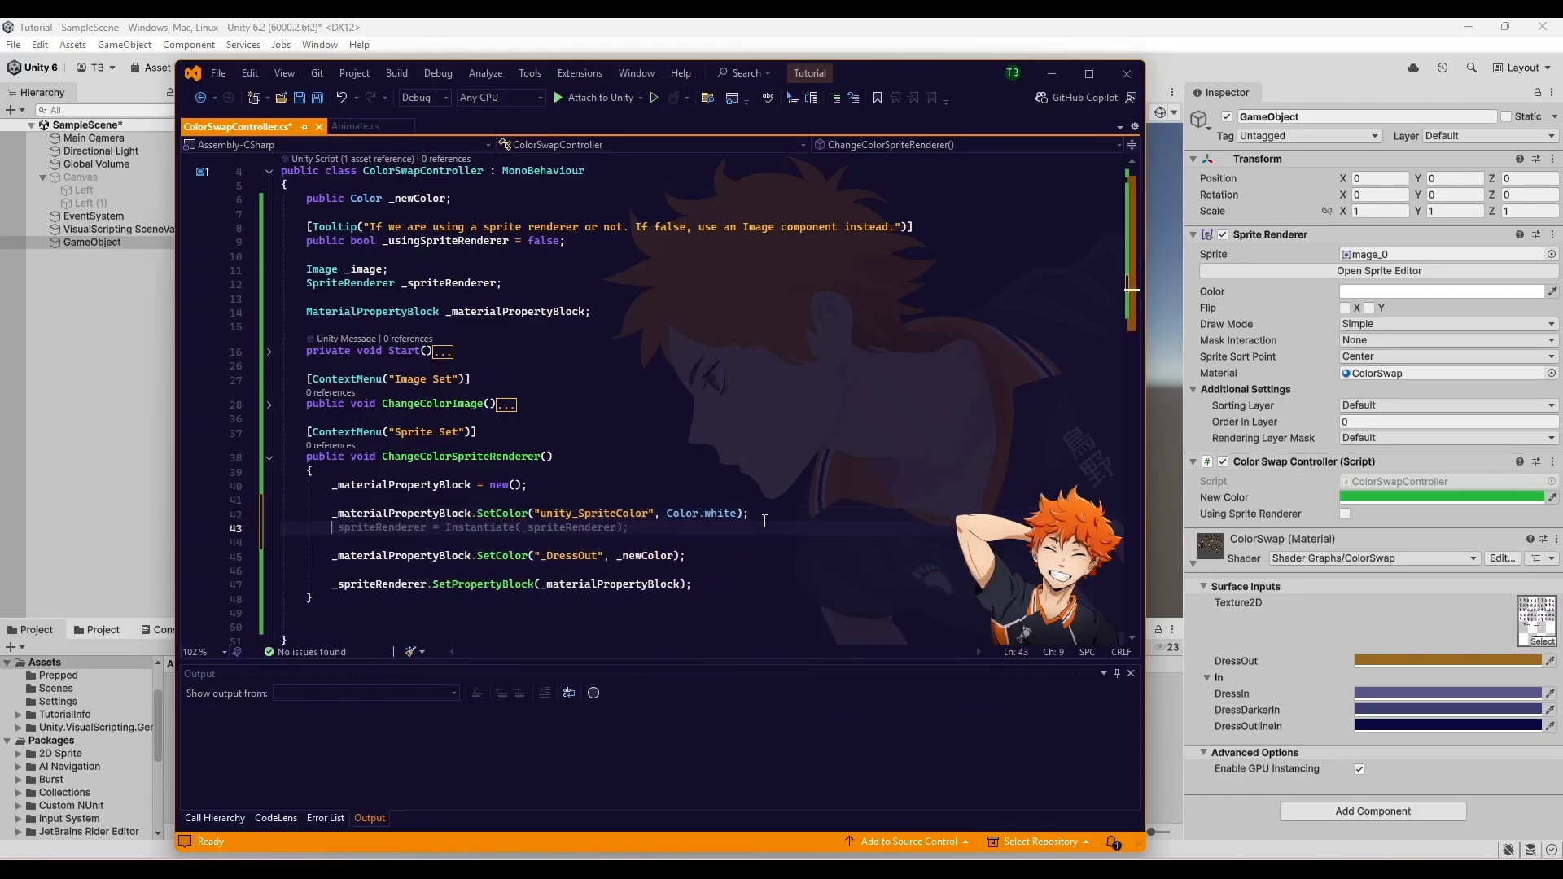
pyautogui.write('_materialPropertyBlock')
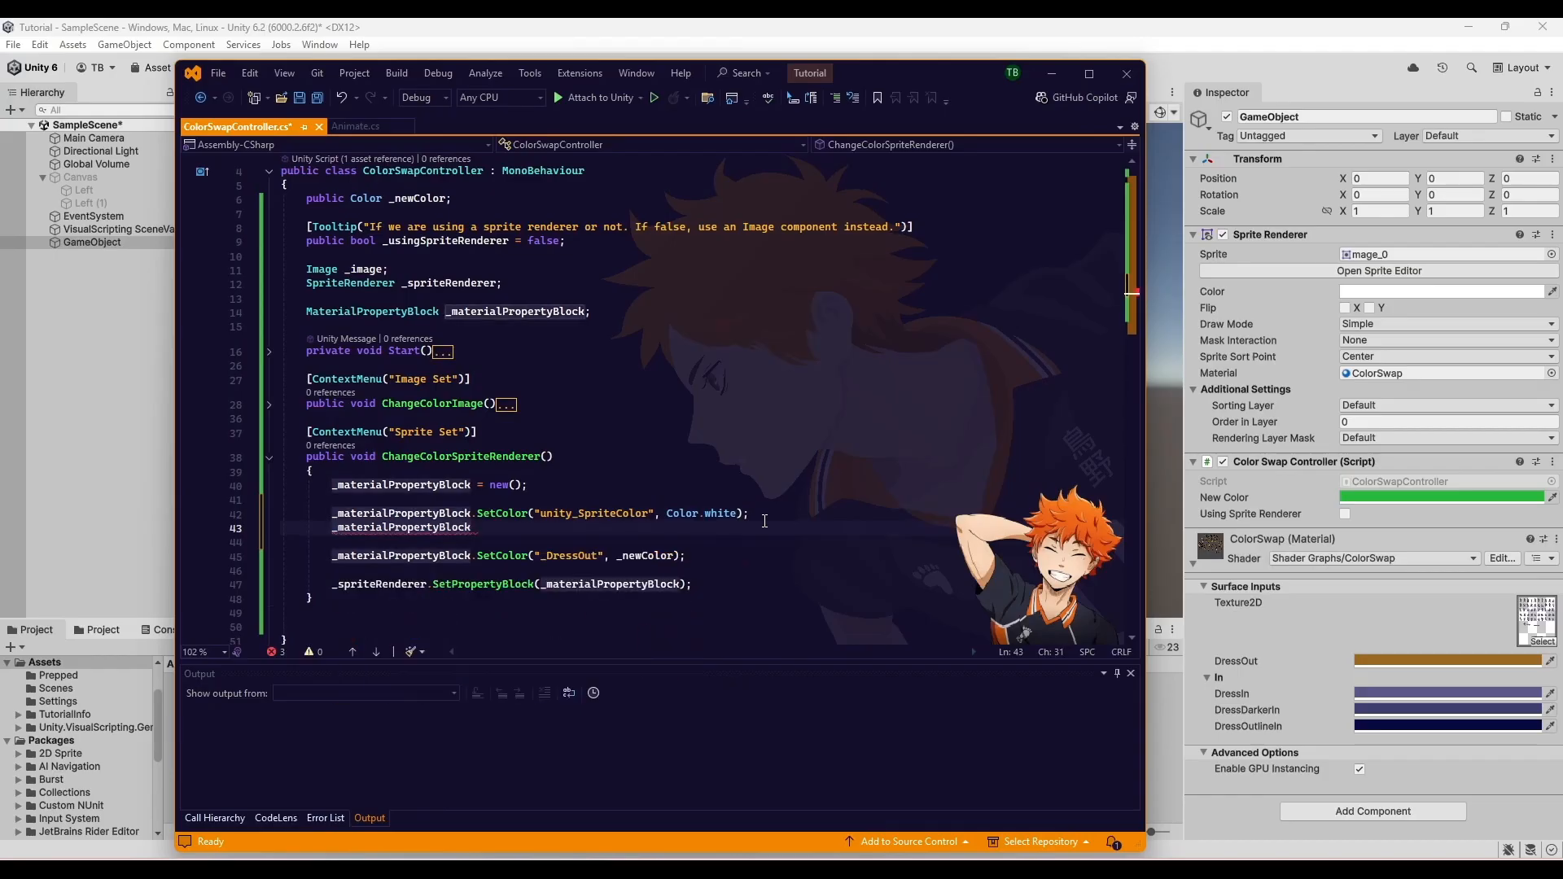
pyautogui.write('.SetV')
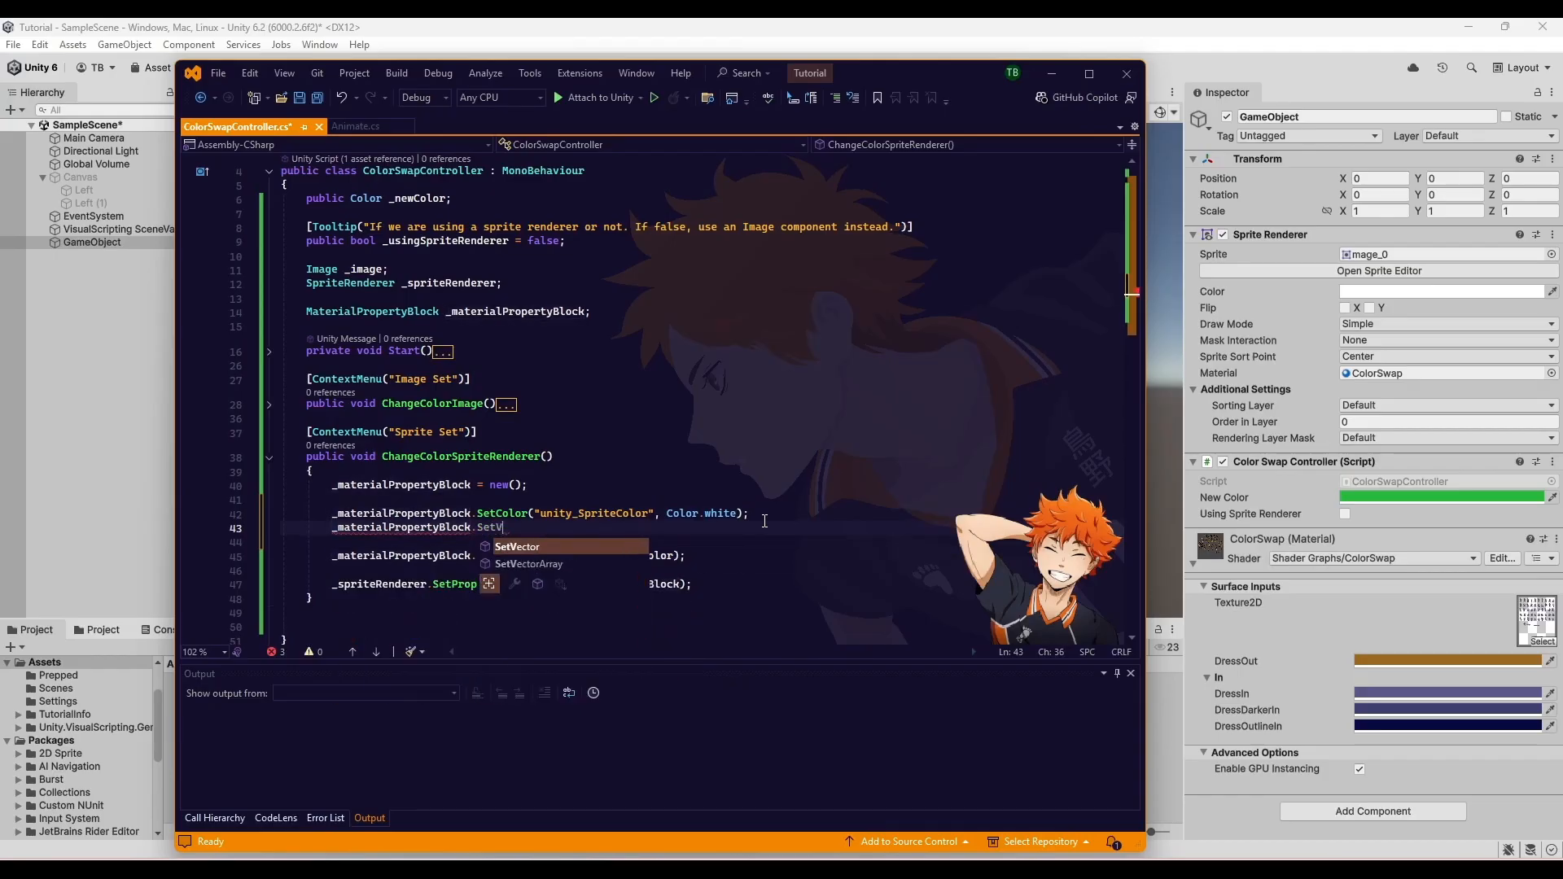
pyautogui.write('ector("unity')
pyautogui.write('_SpriteP')
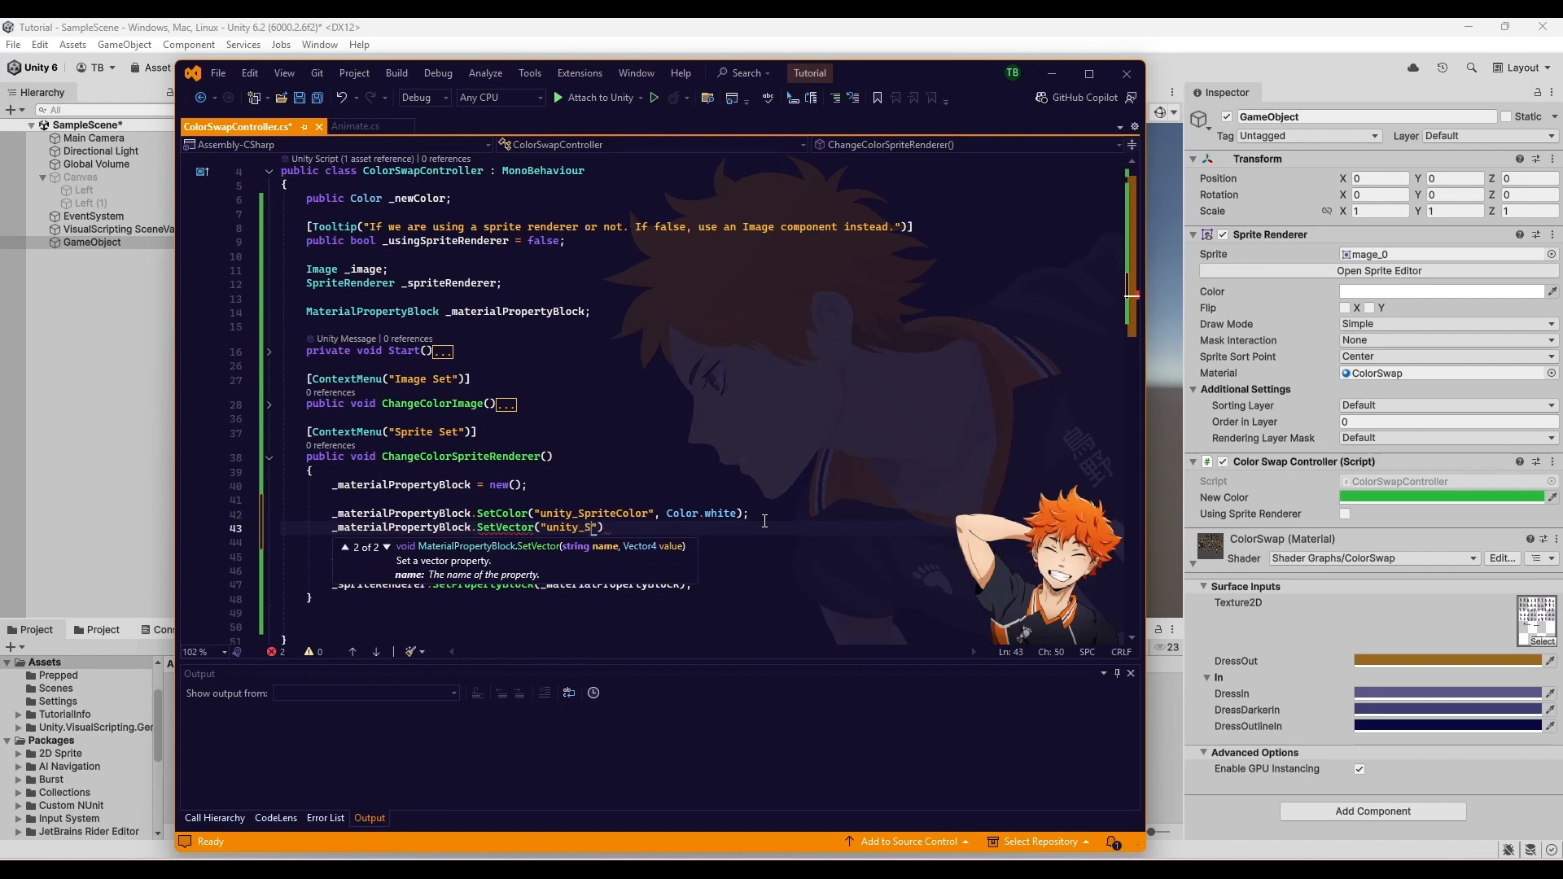
pyautogui.write('rops", ')
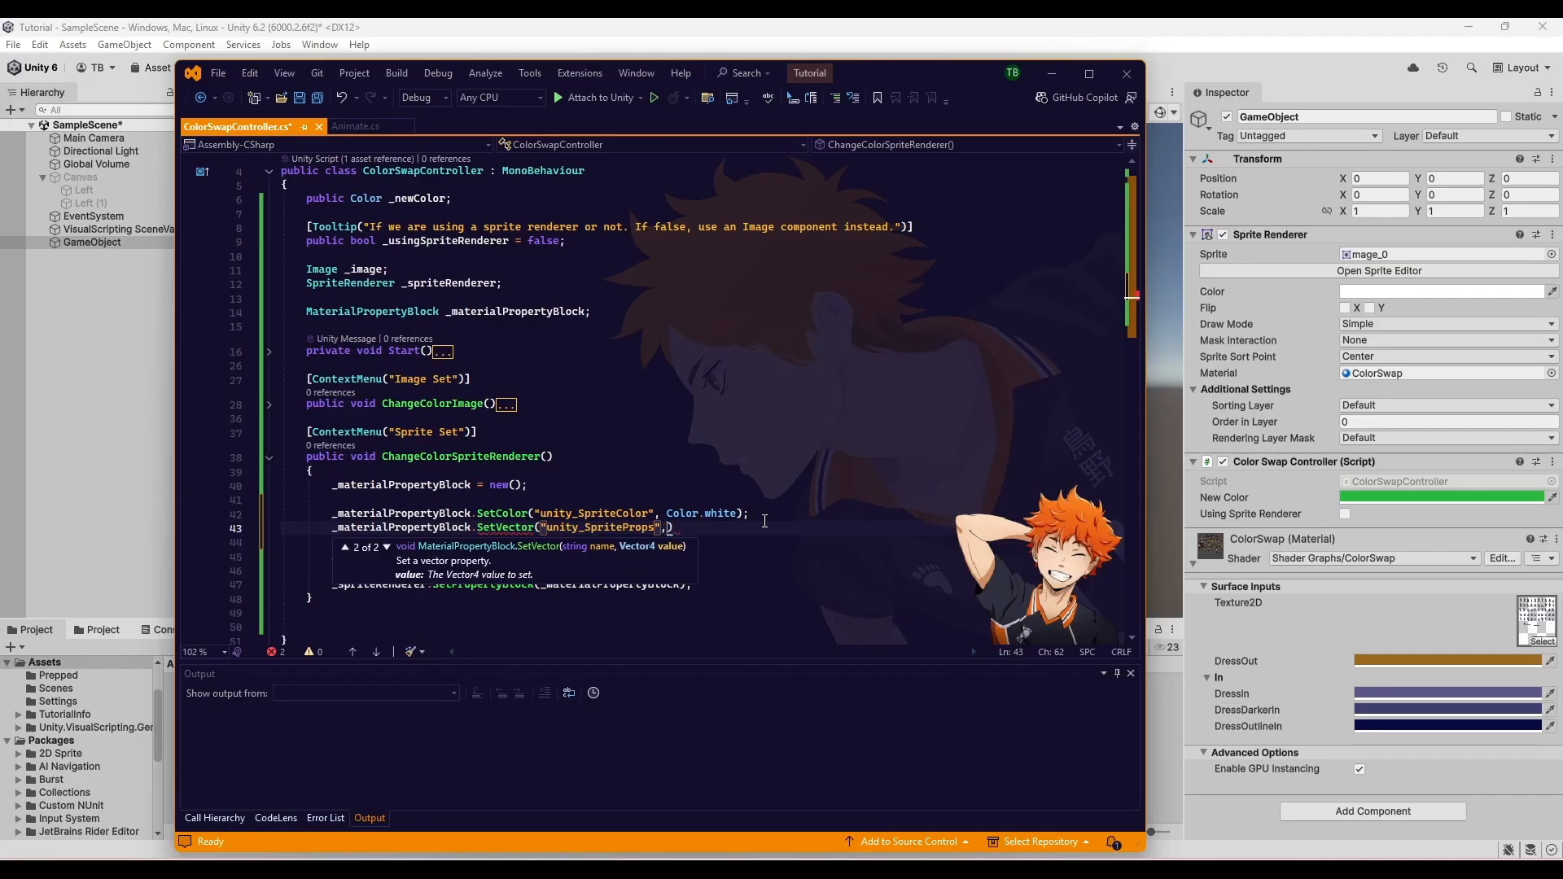
pyautogui.write('new Vector')
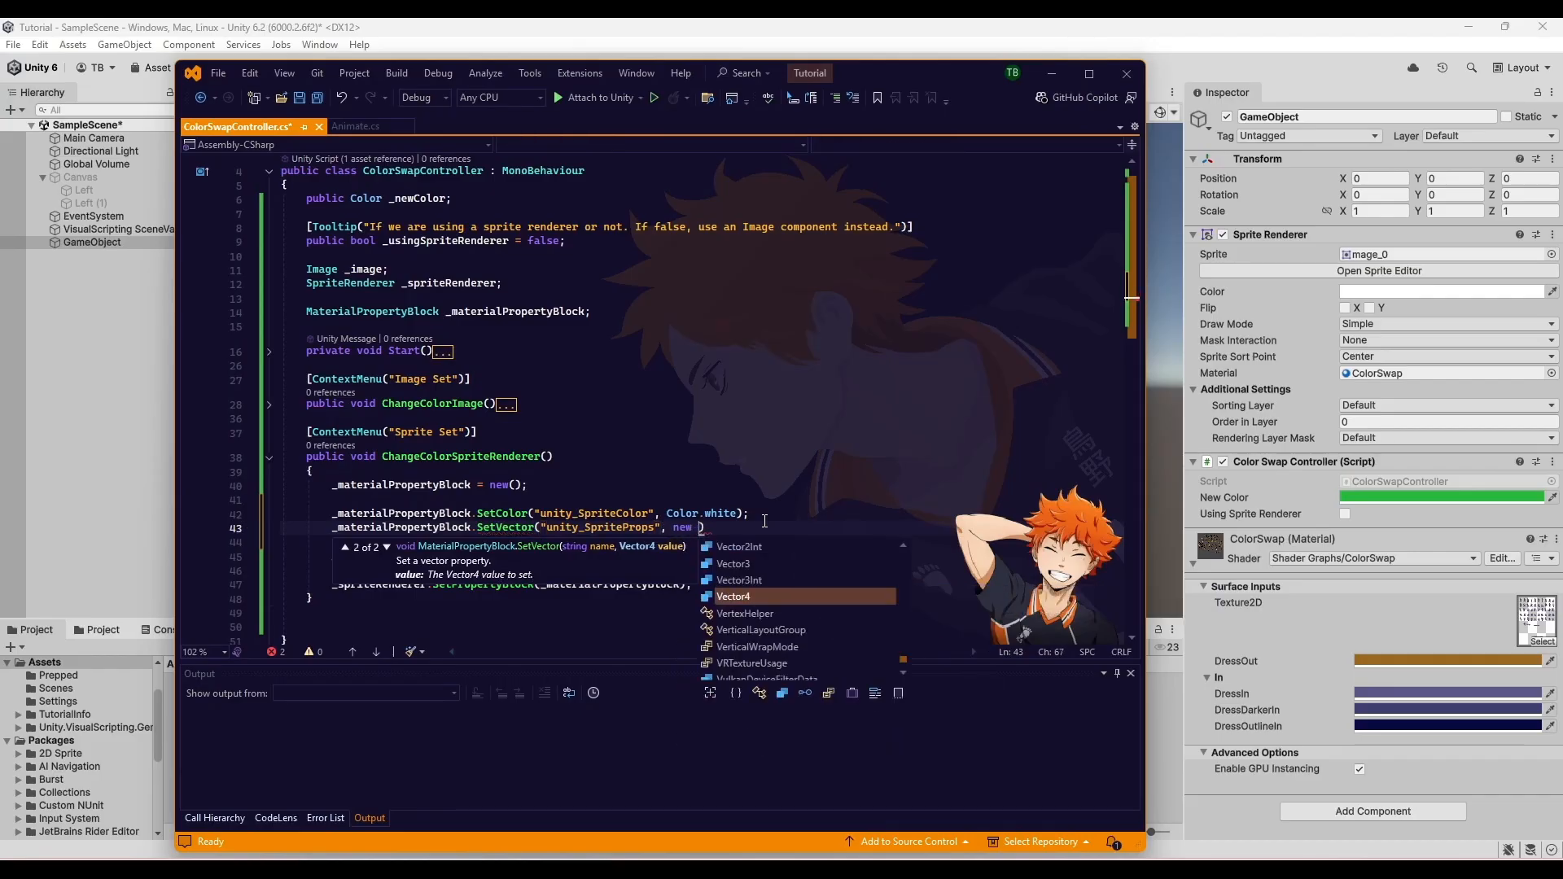
pyautogui.write('4(1, ')
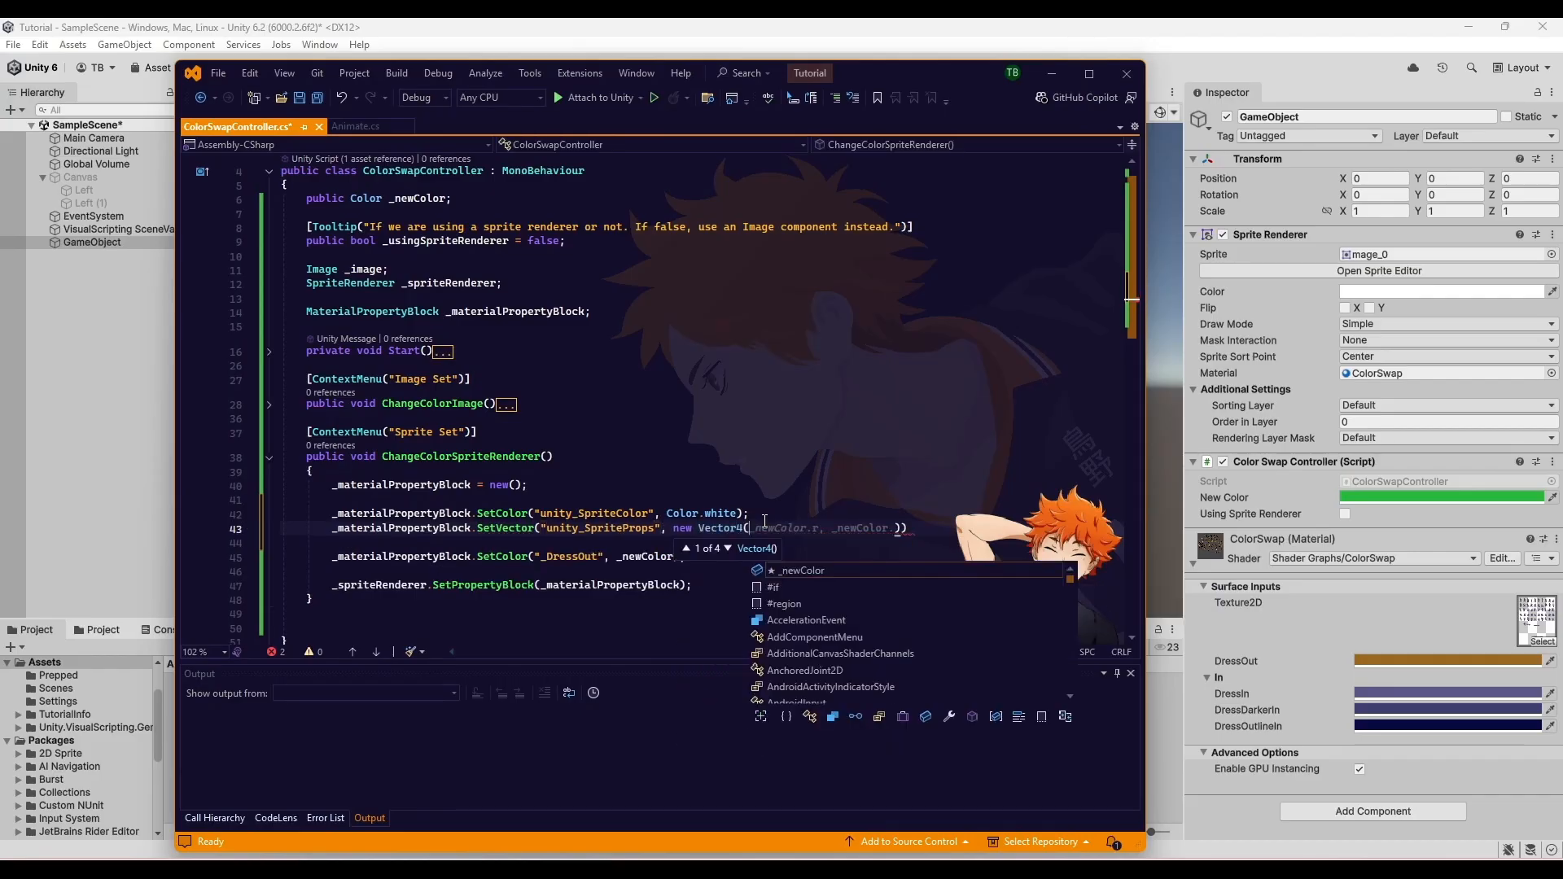
pyautogui.write('1, ')
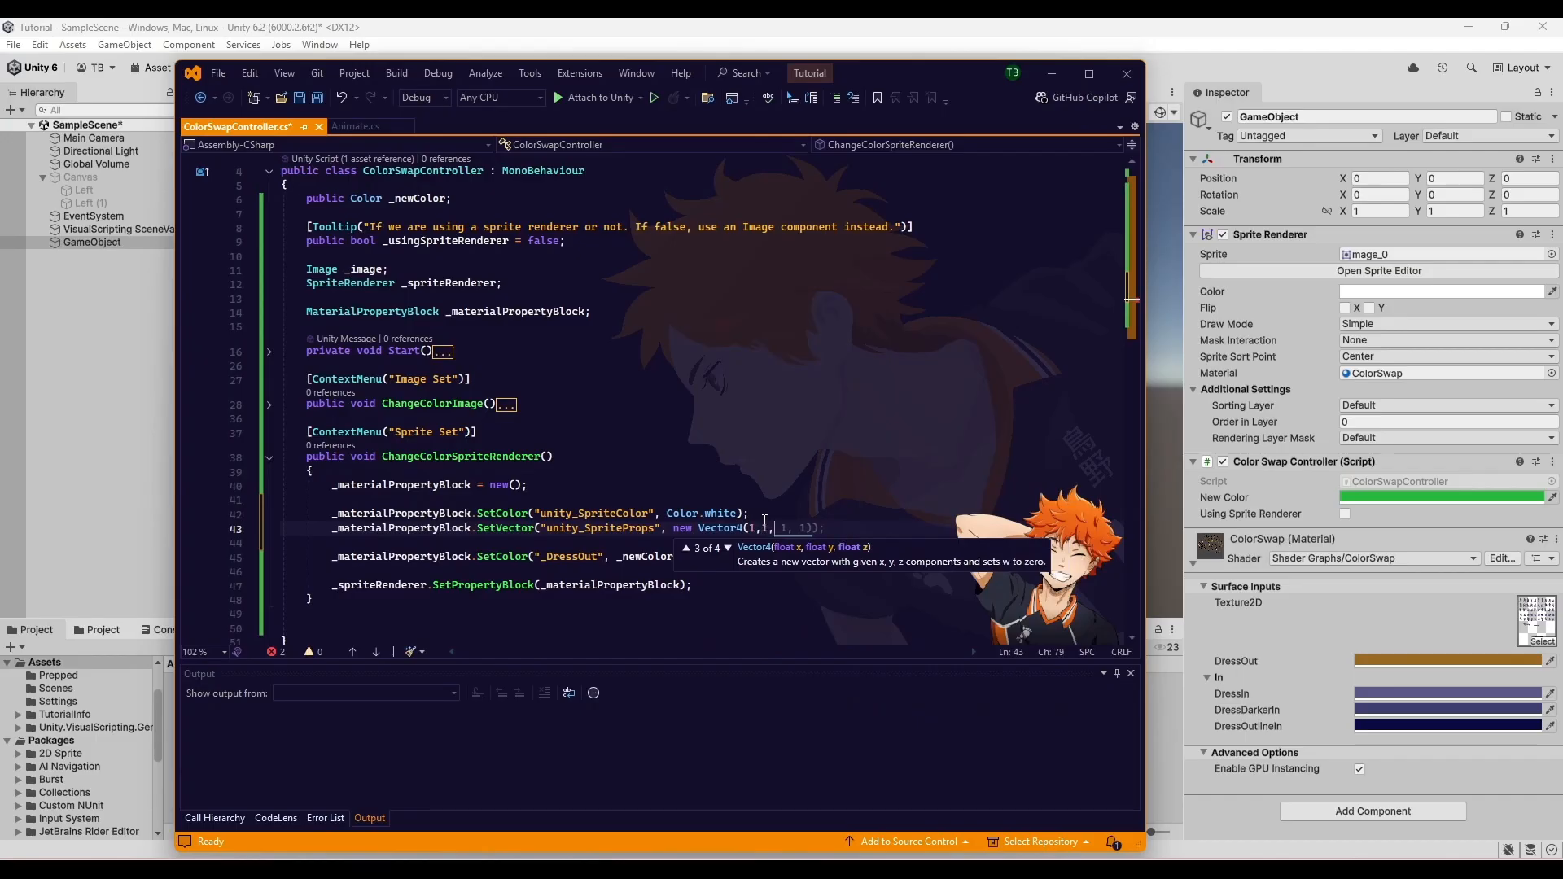
pyautogui.write('-1, ')
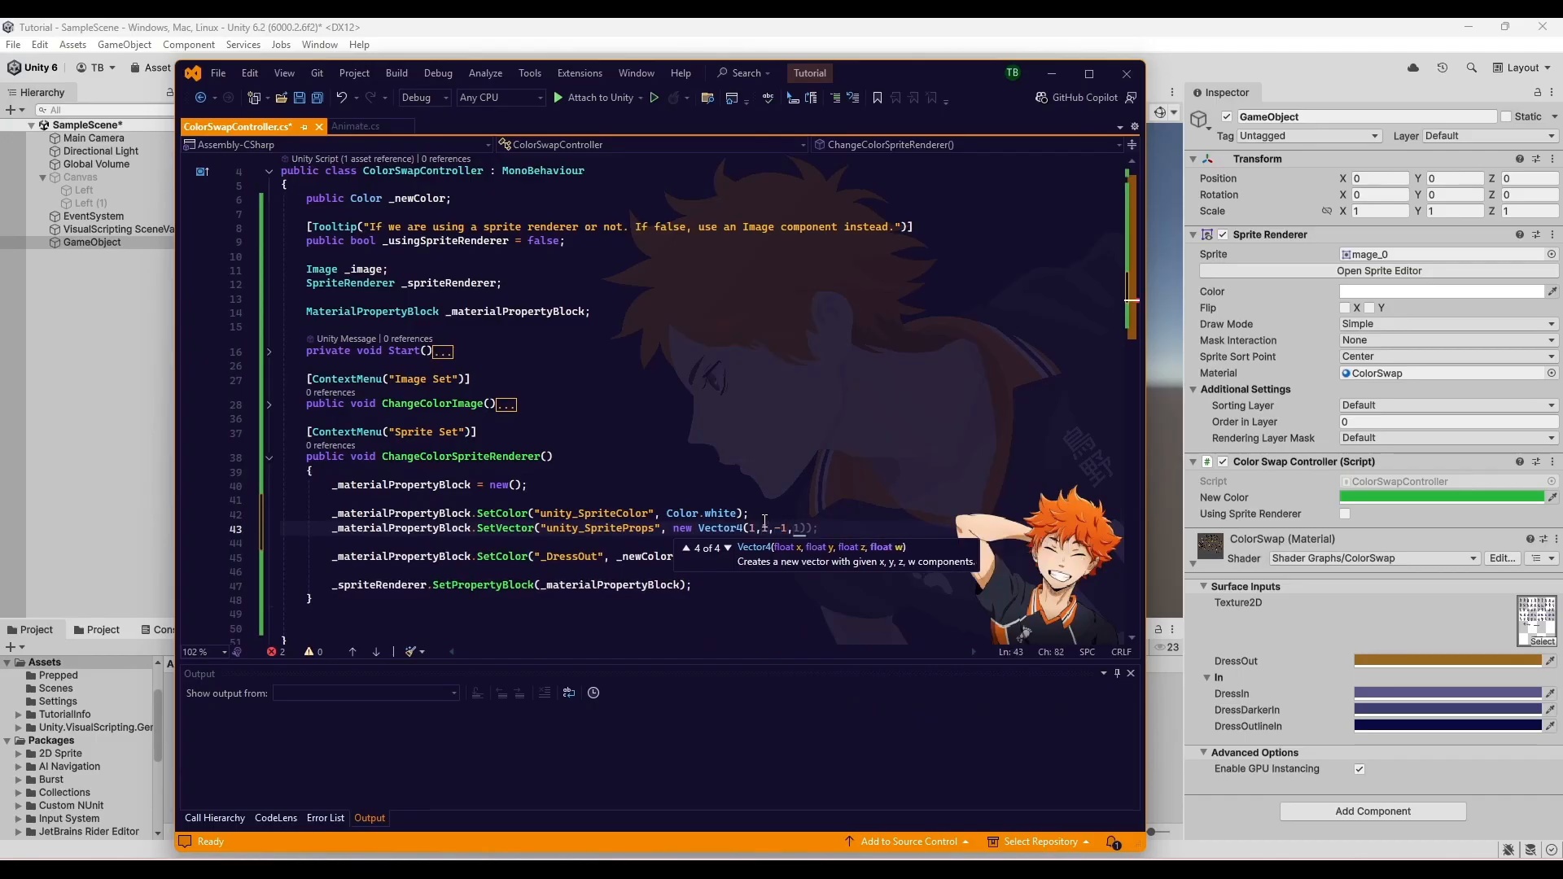
pyautogui.write('0));')
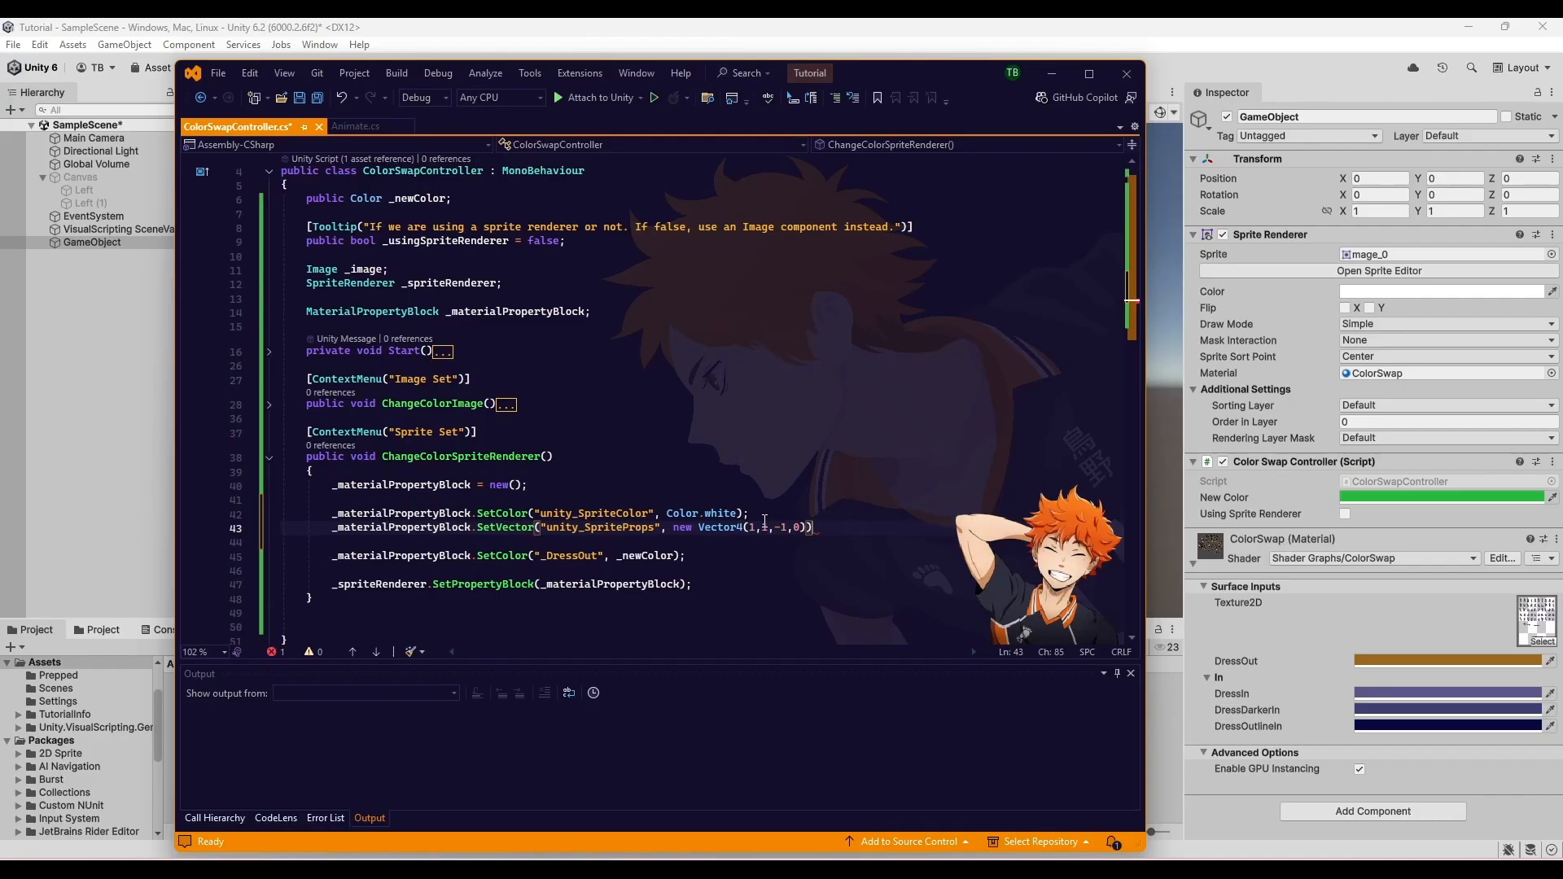
pyautogui.press('Return')
pyautogui.hotkey('ctrl', 's')
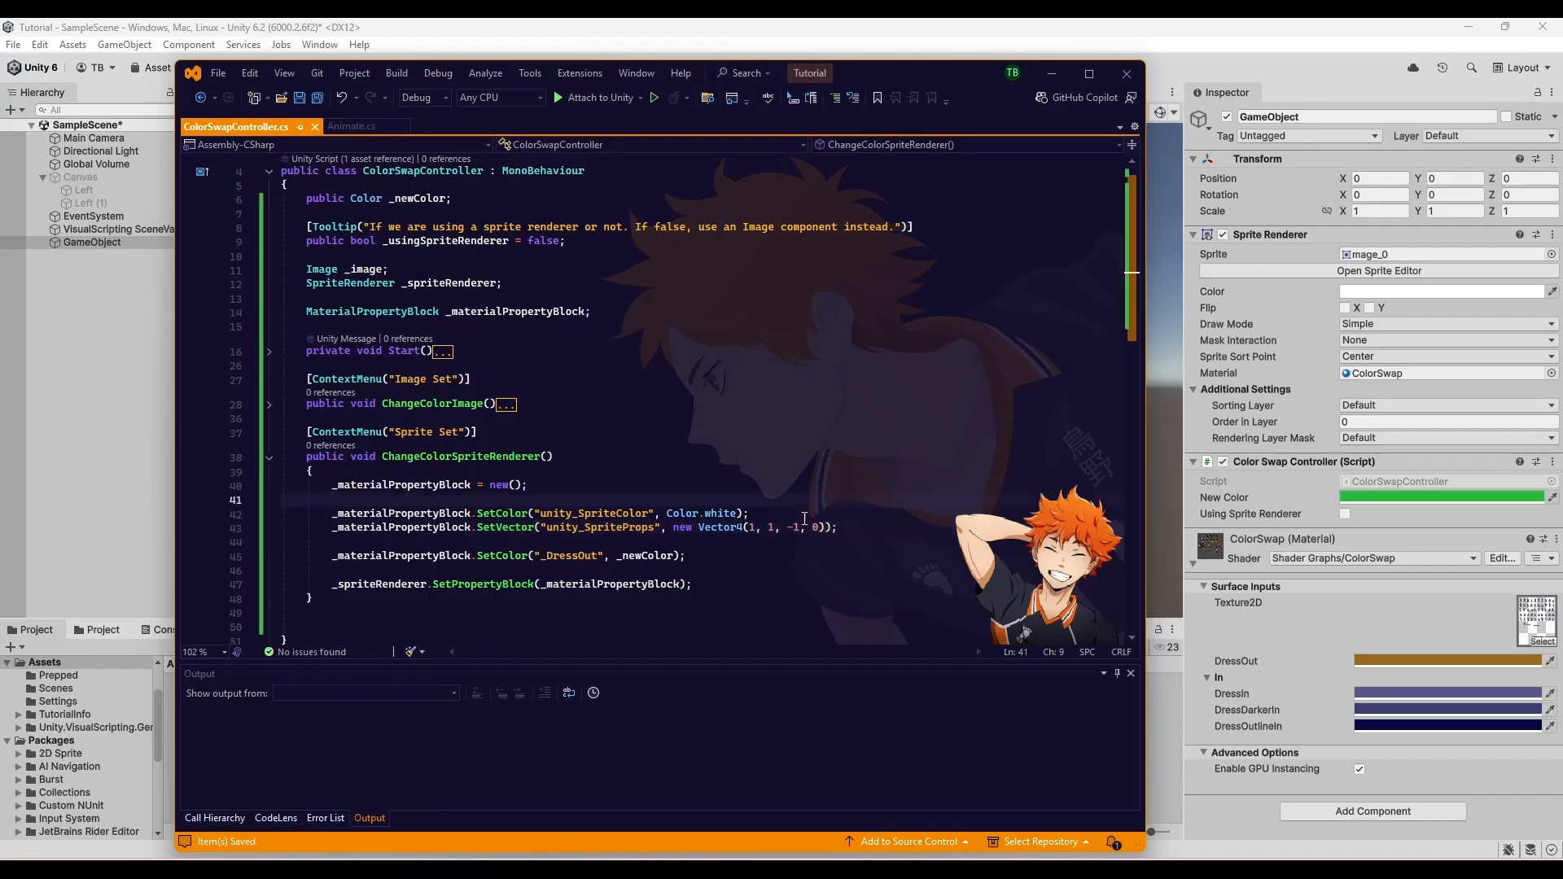
pyautogui.moveTo(815, 540); pyautogui.dragTo(312, 500)
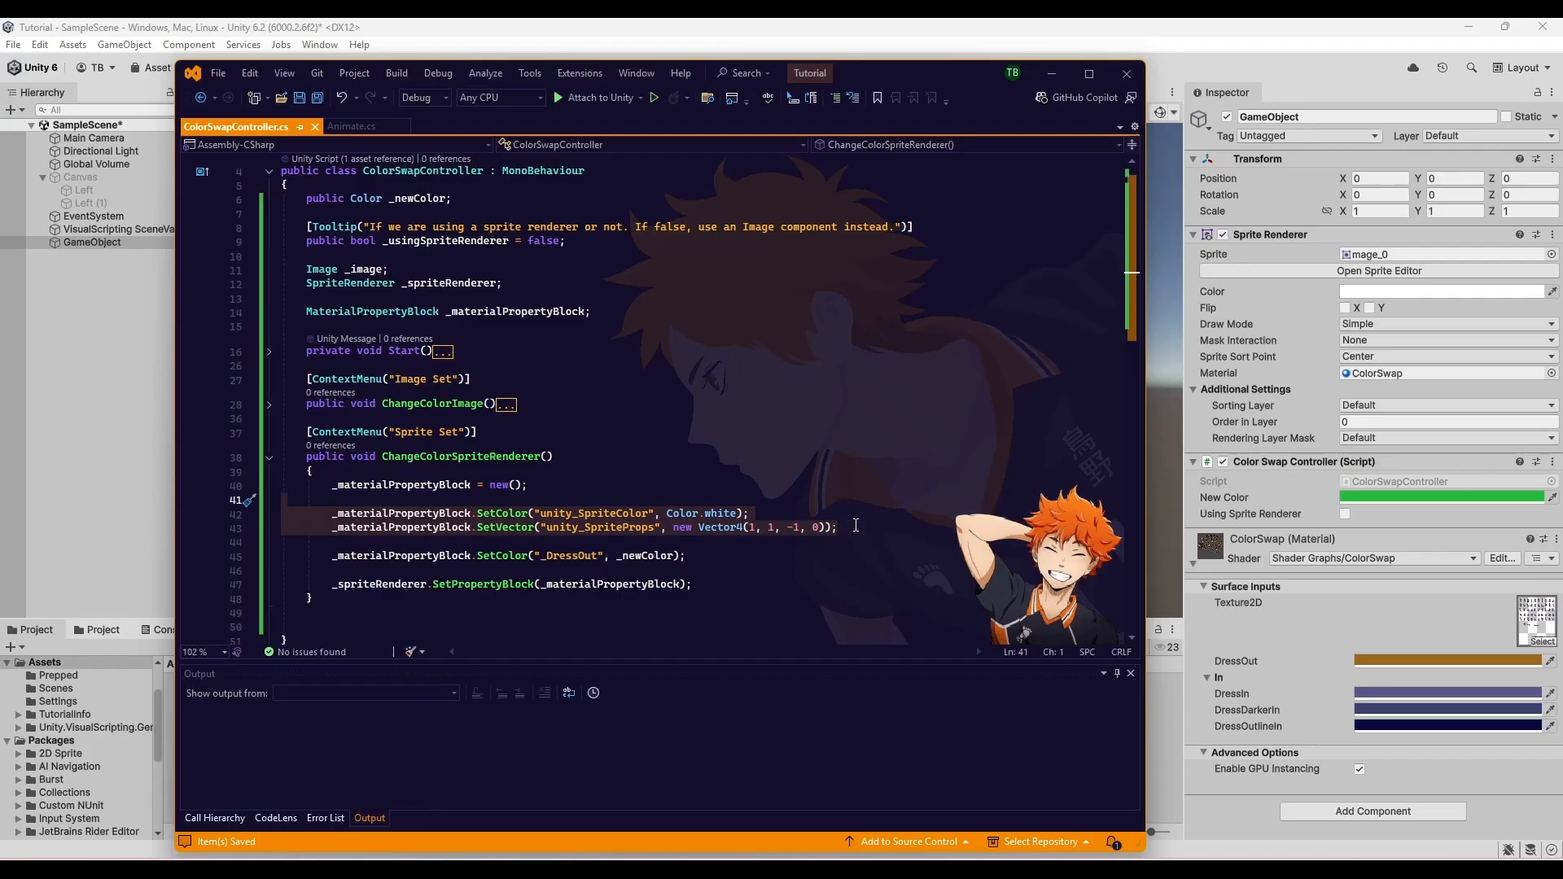
pyautogui.click(856, 525)
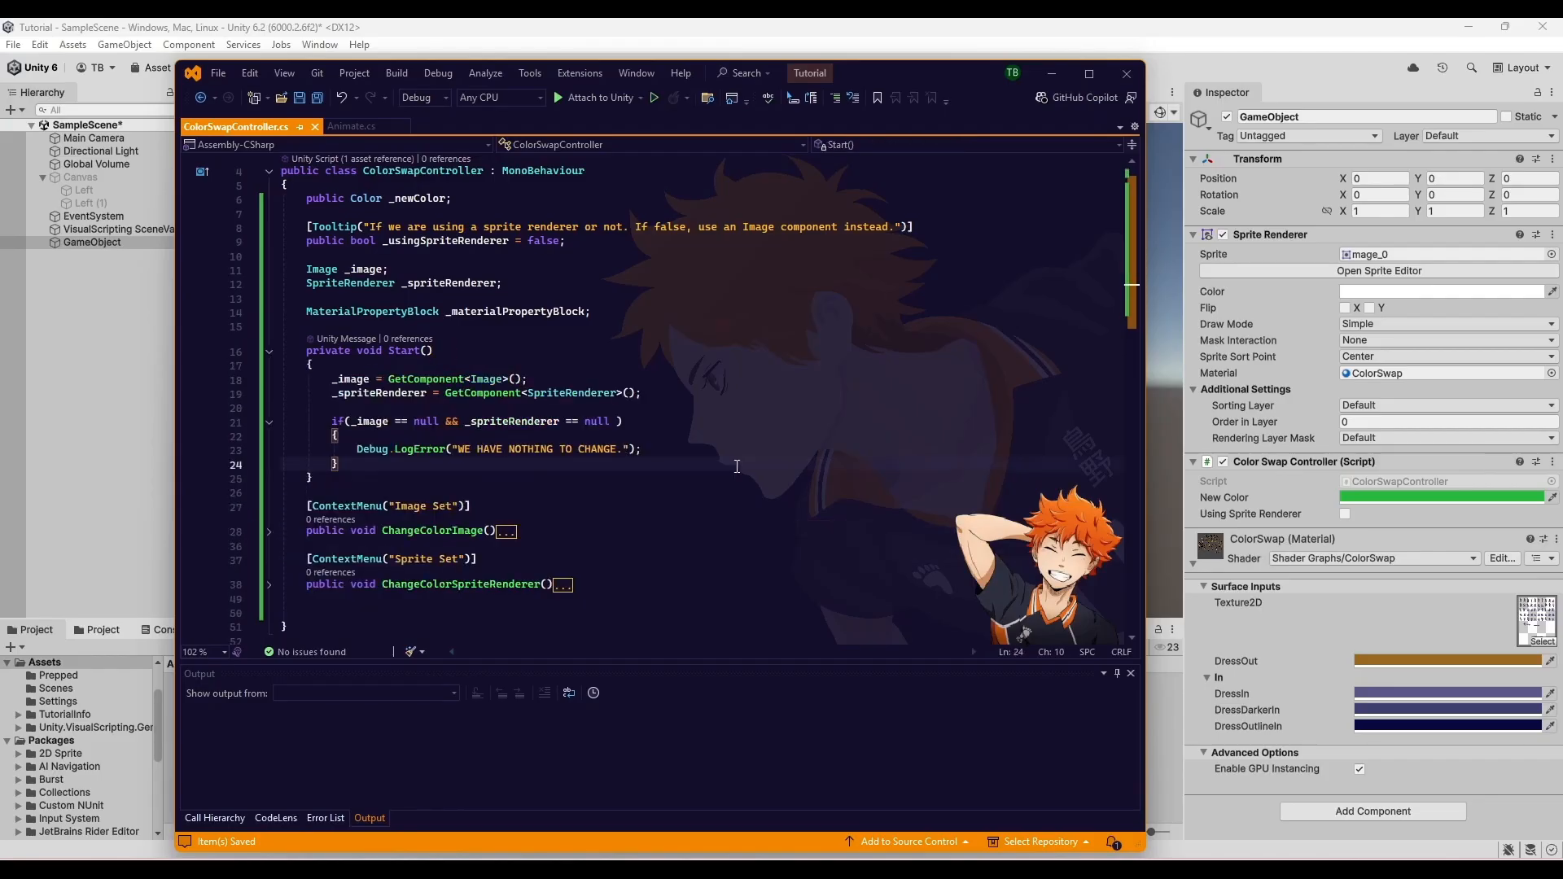
# - At the end of Start(), add an if(_usingSpriteRenderer) block that calls ChangeColorSpriteRenderer();
pyautogui.press('Return')
pyautogui.press('Return')
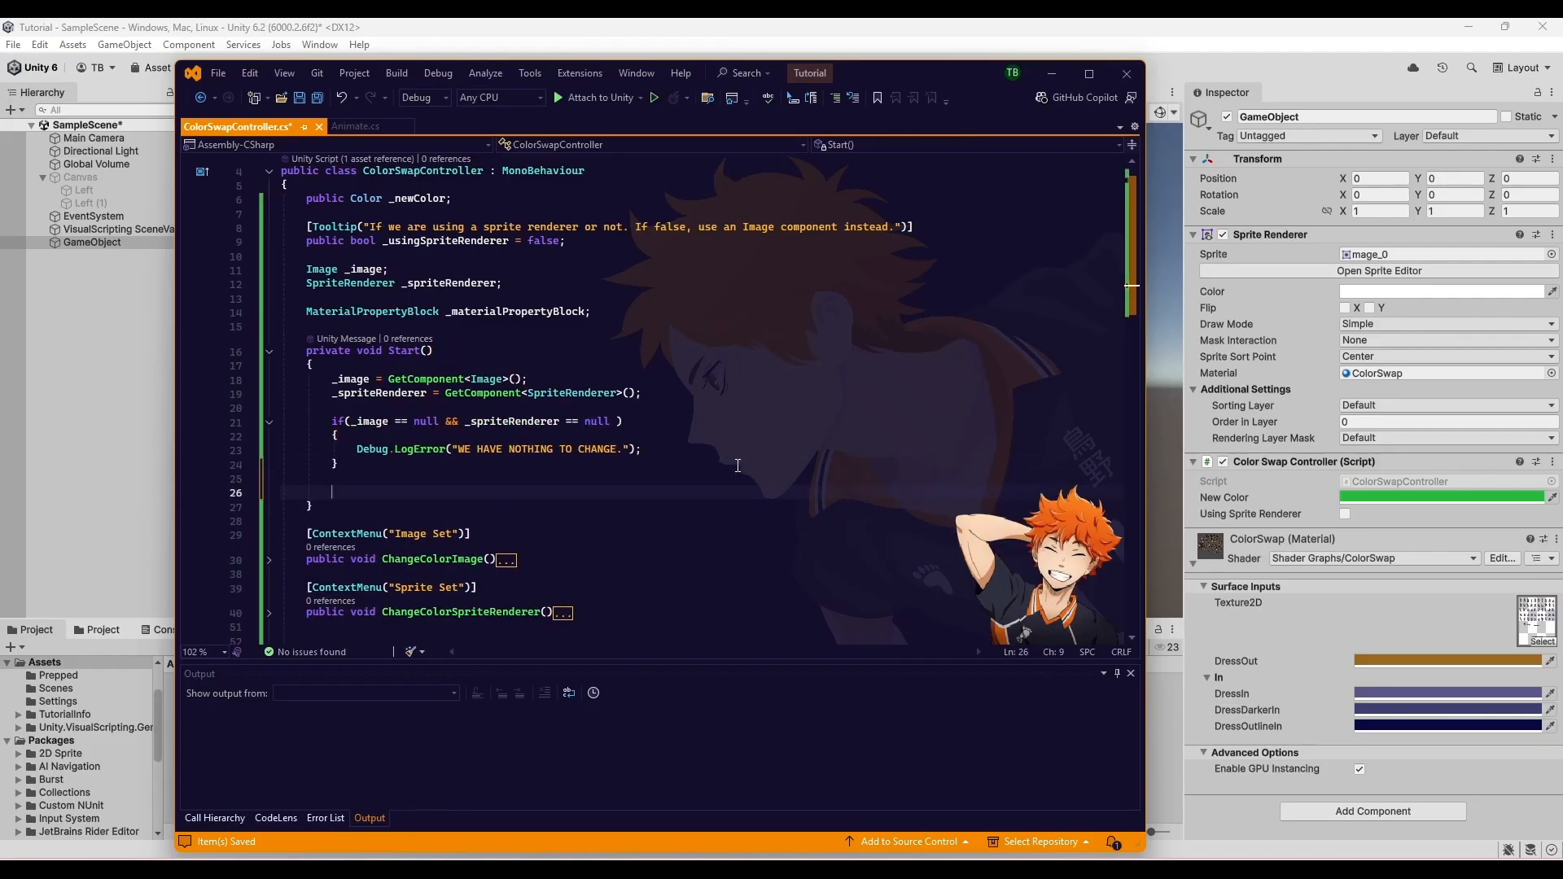
pyautogui.write('if(using')
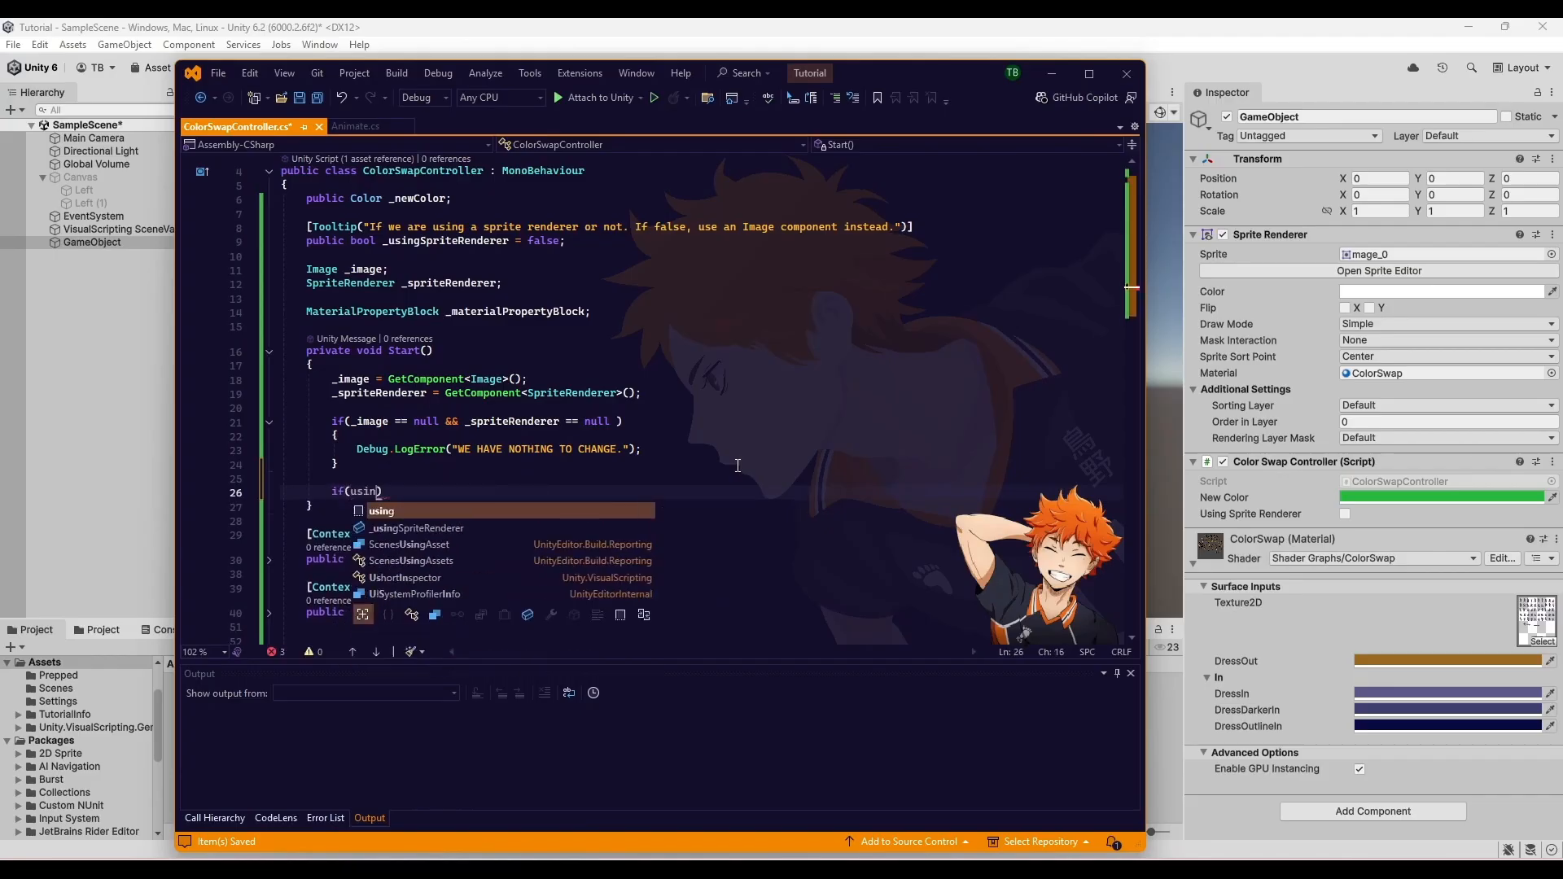
pyautogui.press('Down')
pyautogui.press('Tab')
pyautogui.press('Right')
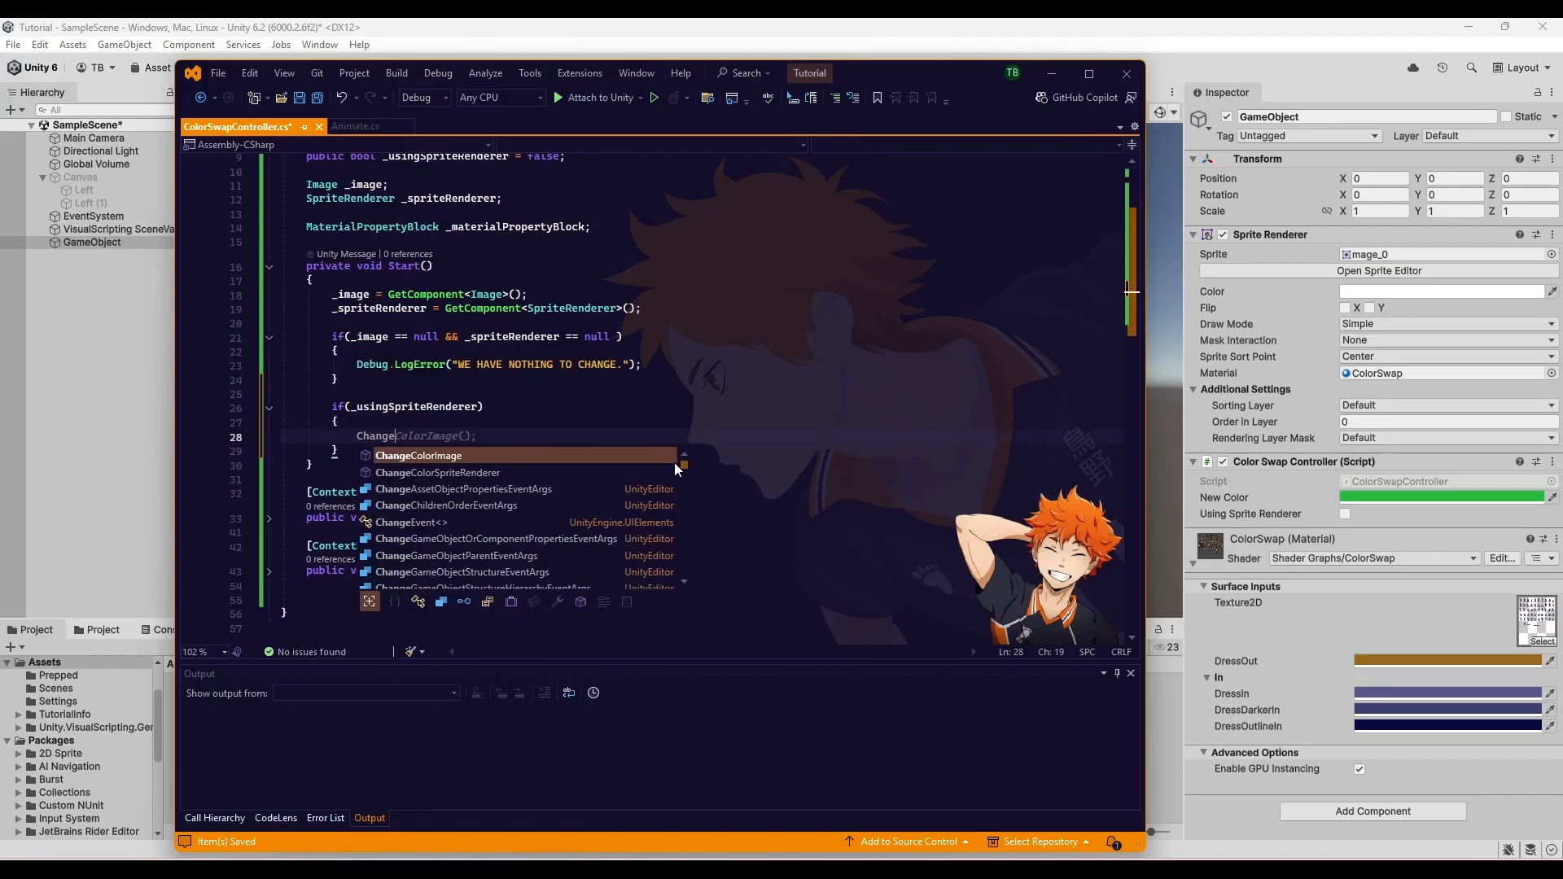
pyautogui.write('Co')
pyautogui.press('Down')
pyautogui.press('Tab')
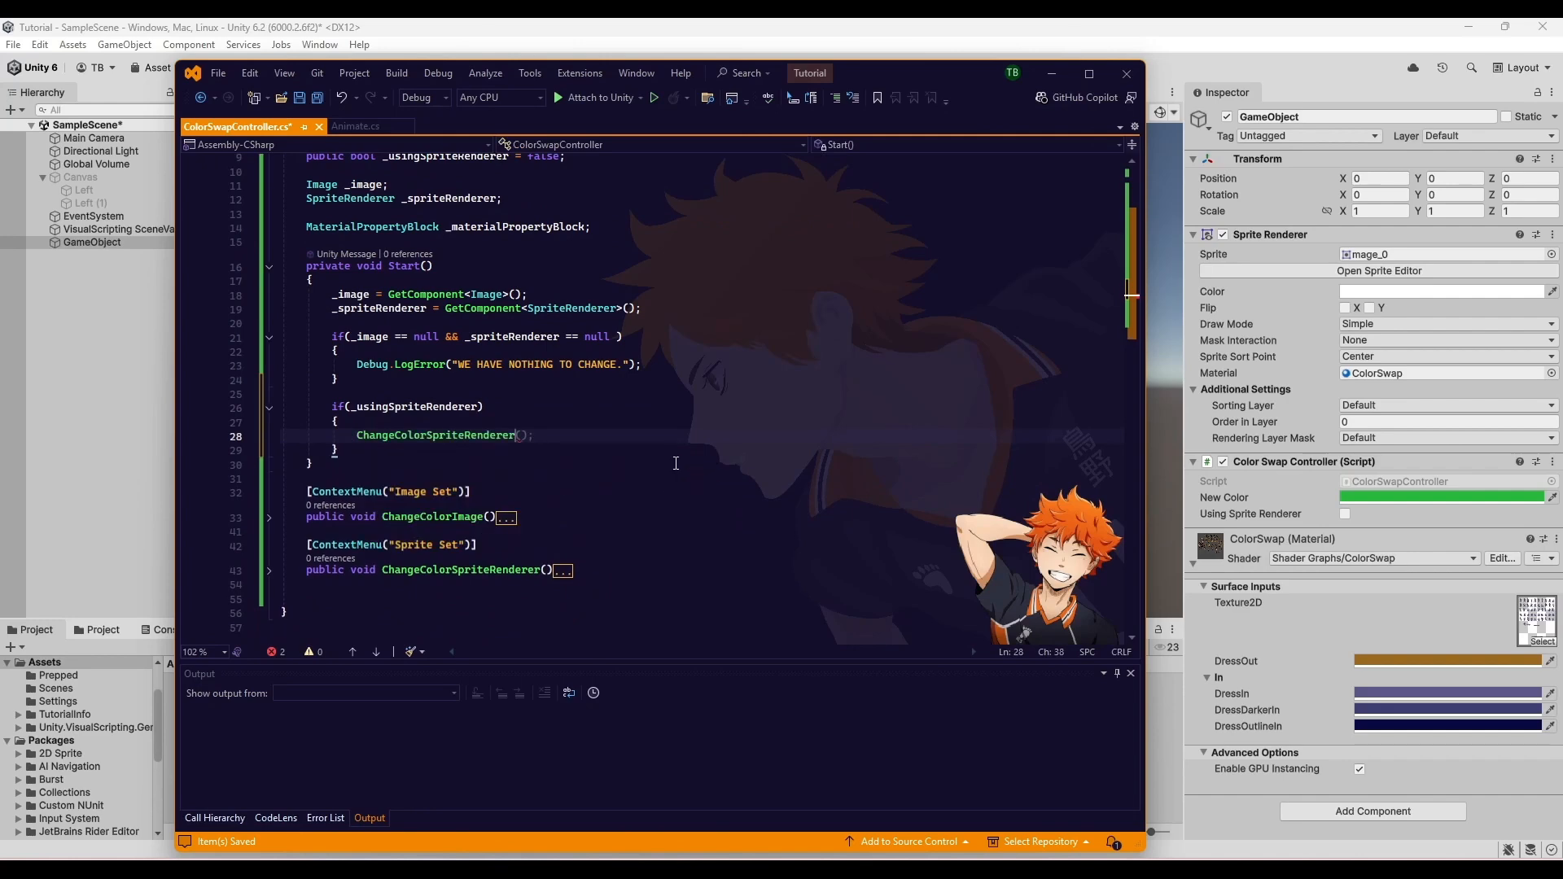
# - Add an else block after the _usingSpriteRenderer check that calls ChangeColorImage();
pyautogui.write('else')
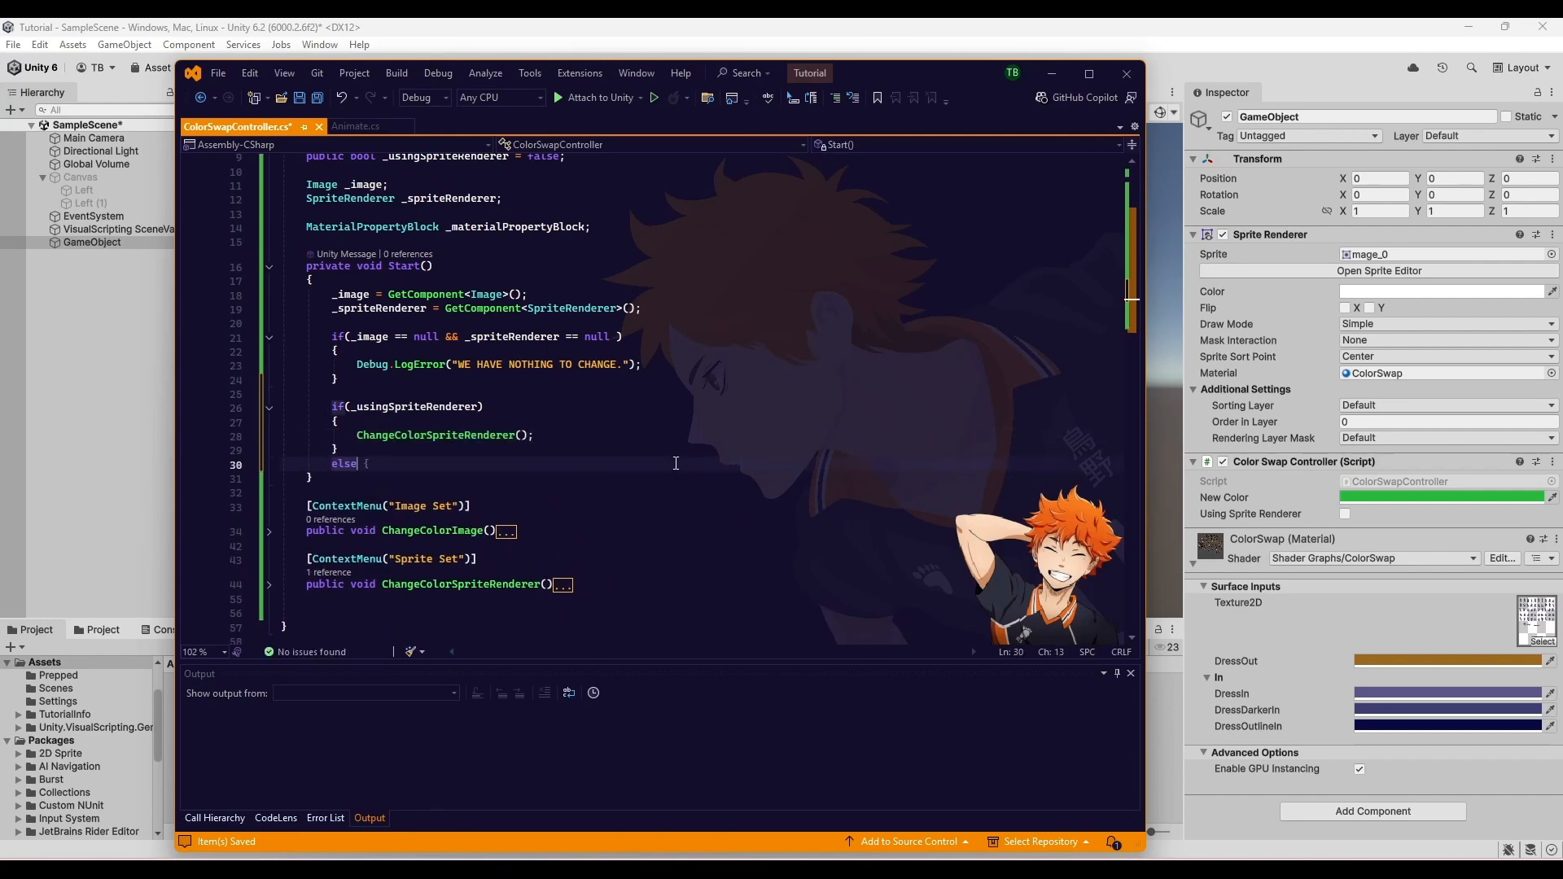
pyautogui.press('Return')
pyautogui.write('{')
pyautogui.press('Return')
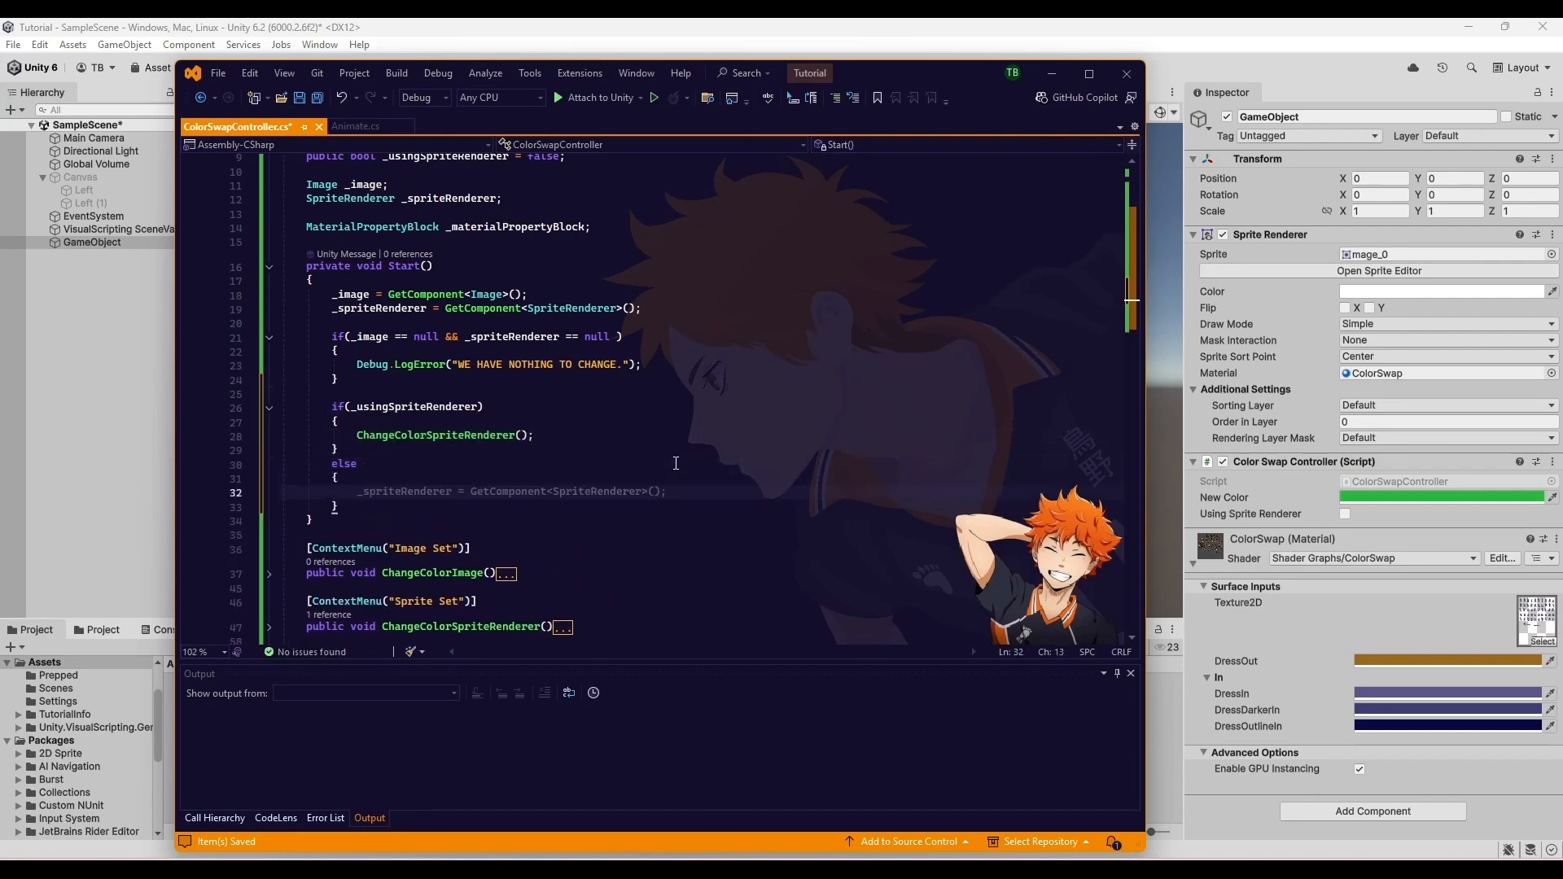
pyautogui.write('ChangeColorImage();')
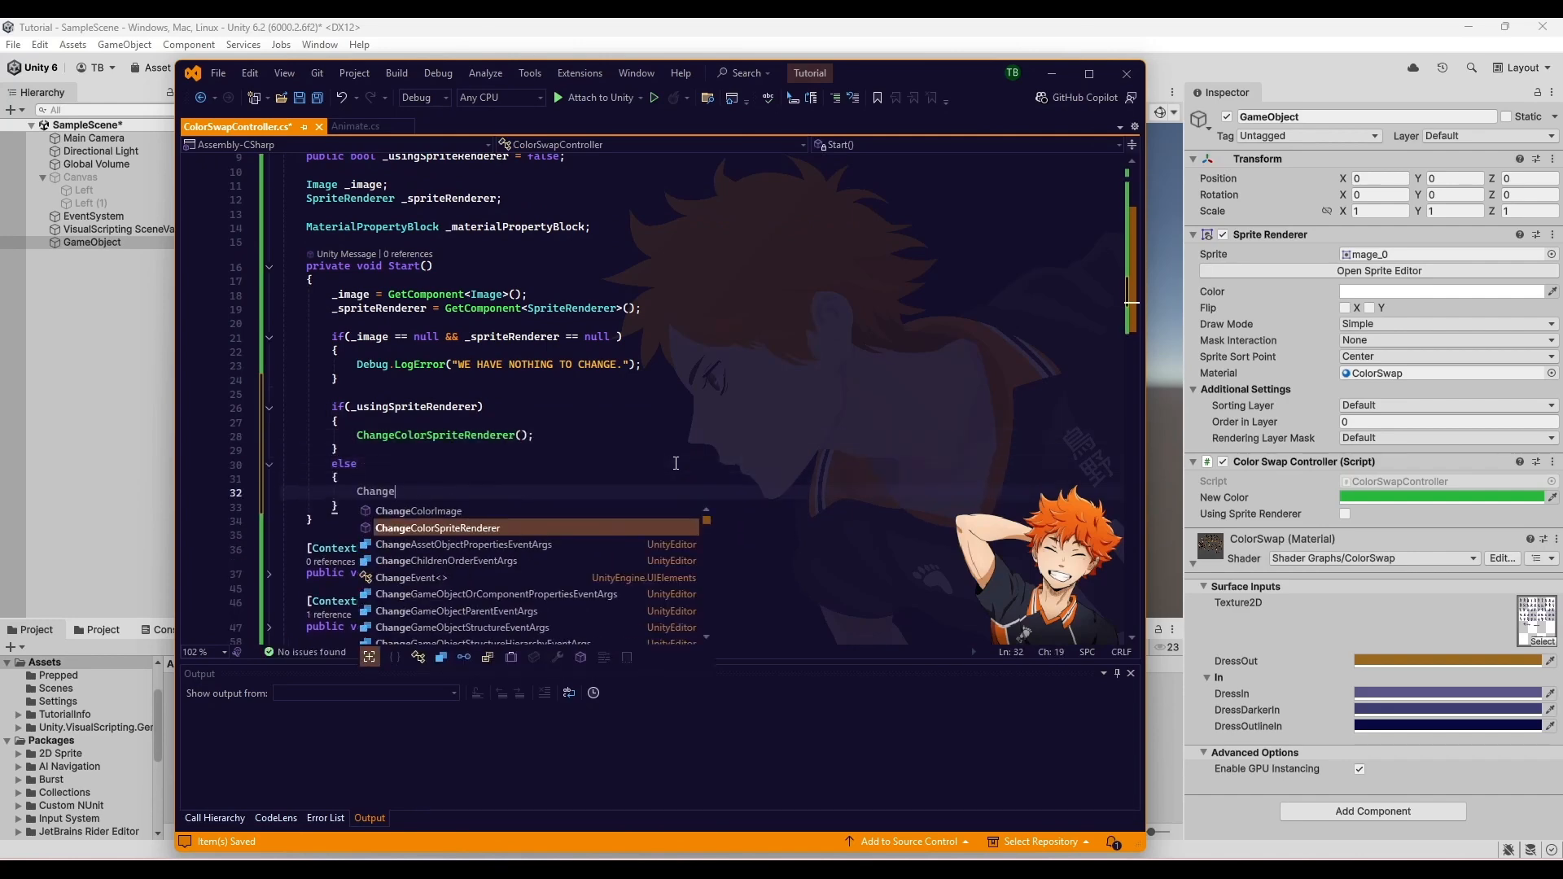
# - In Unity's Play mode, change New Color on the Canvas's Left image to dark blue and run Image Set on its Color Swap Controller
pyautogui.click(80, 177)
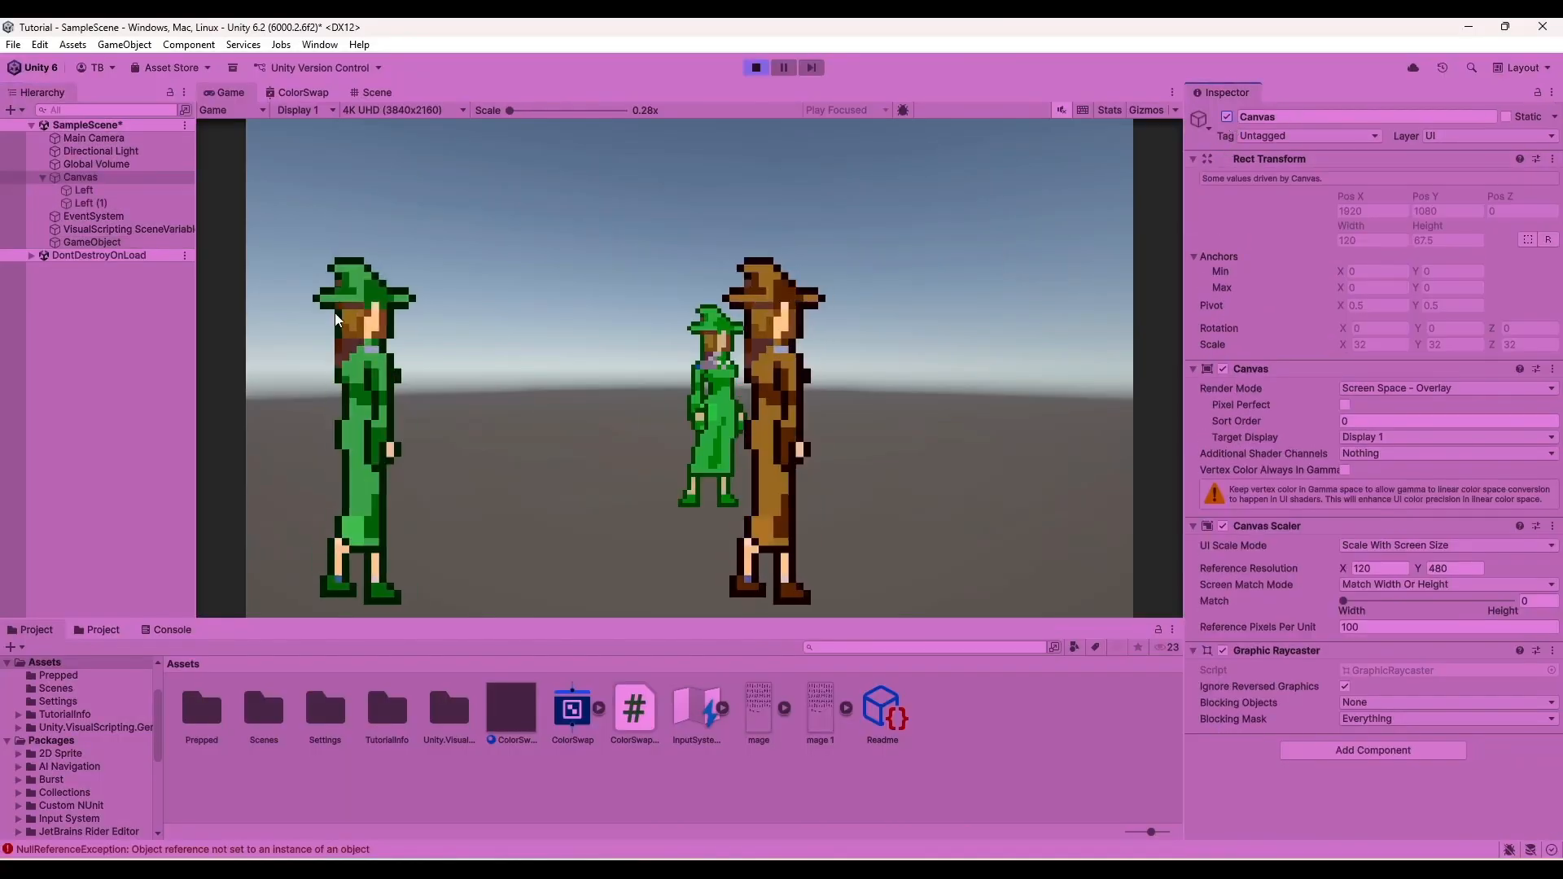
pyautogui.click(93, 192)
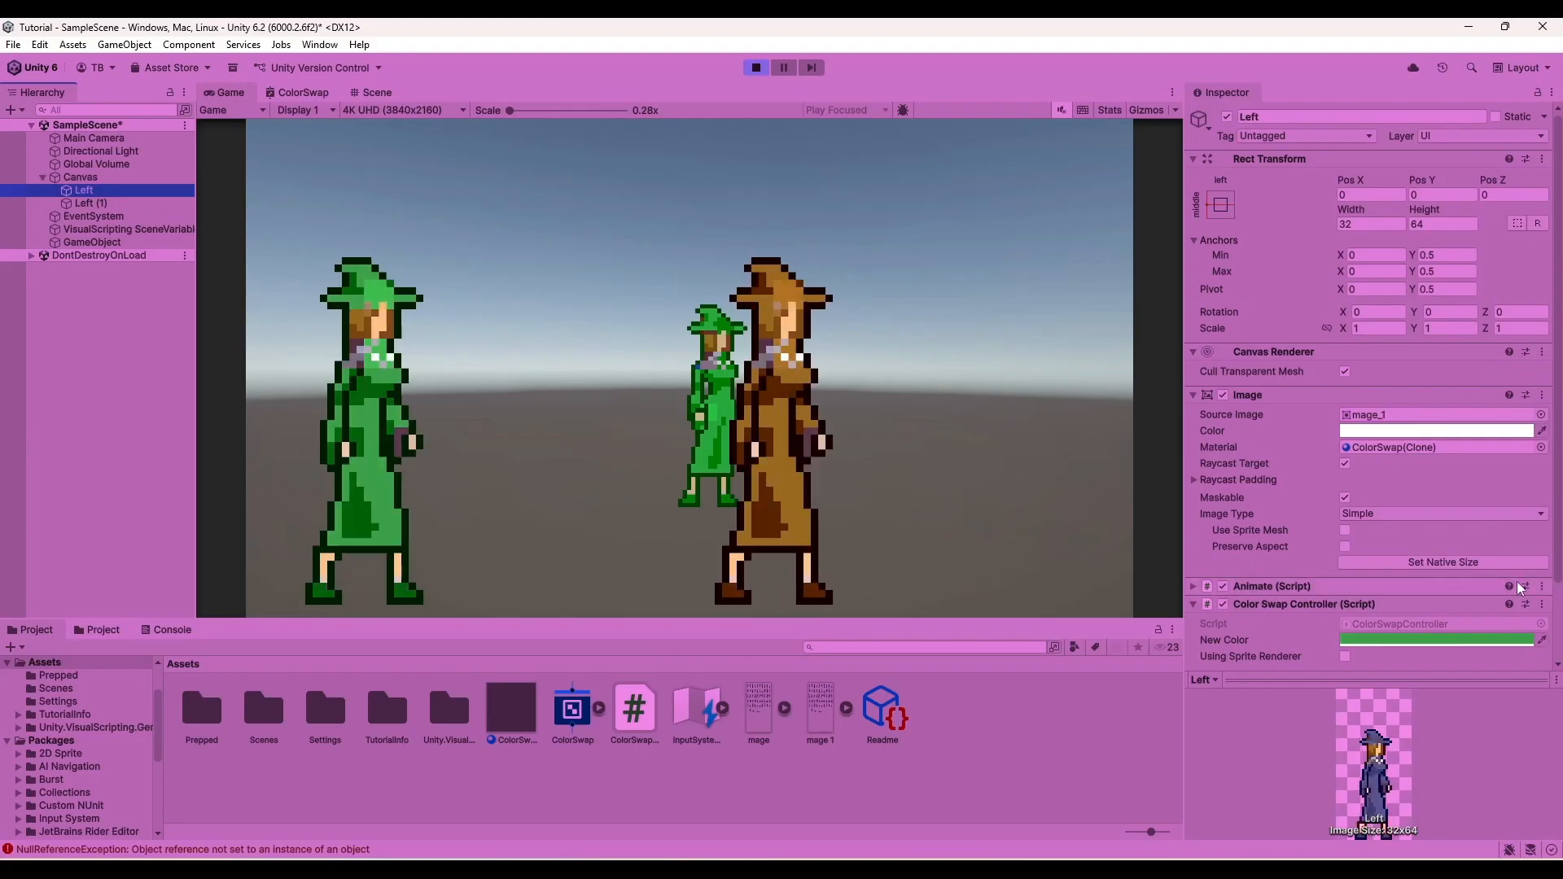
pyautogui.scroll(-3, 1411, 538)
pyautogui.click(1393, 558)
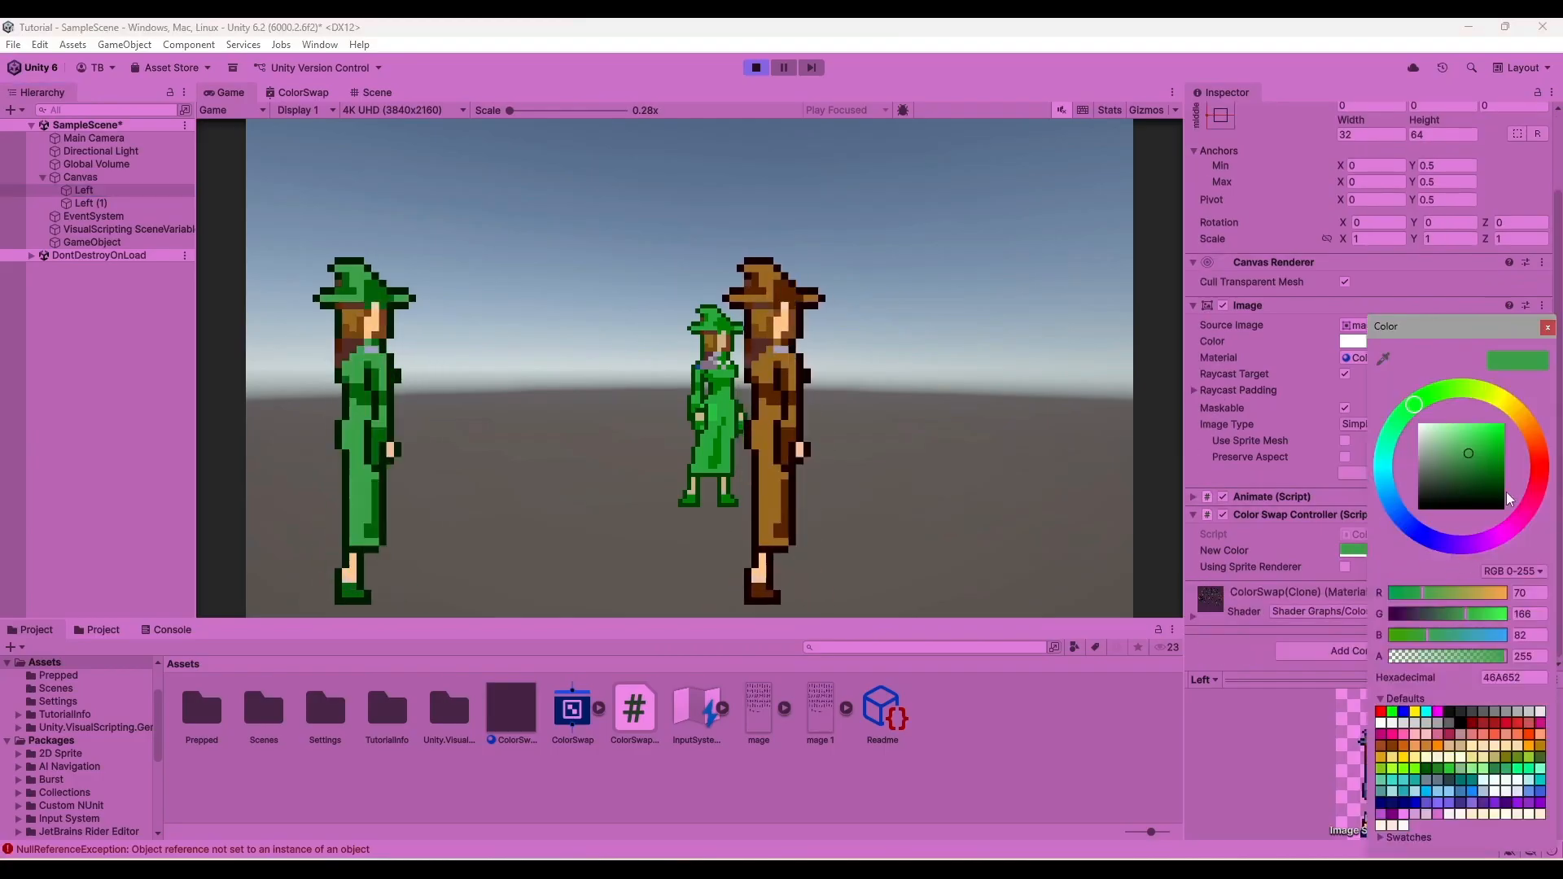
pyautogui.moveTo(1436, 548); pyautogui.dragTo(1430, 539)
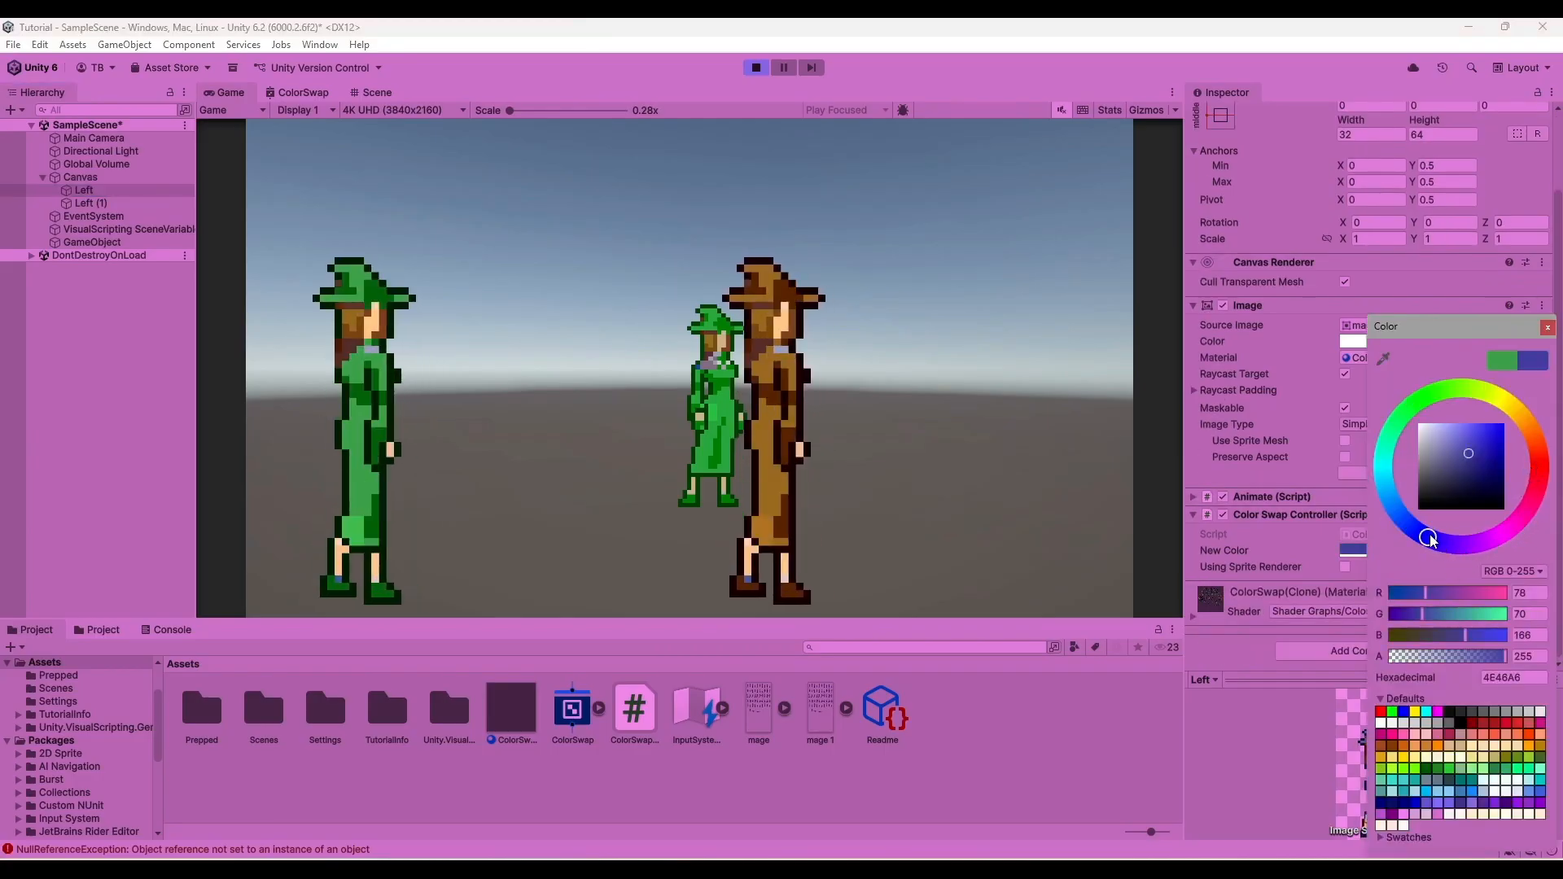
pyautogui.click(1476, 473)
pyautogui.click(1548, 328)
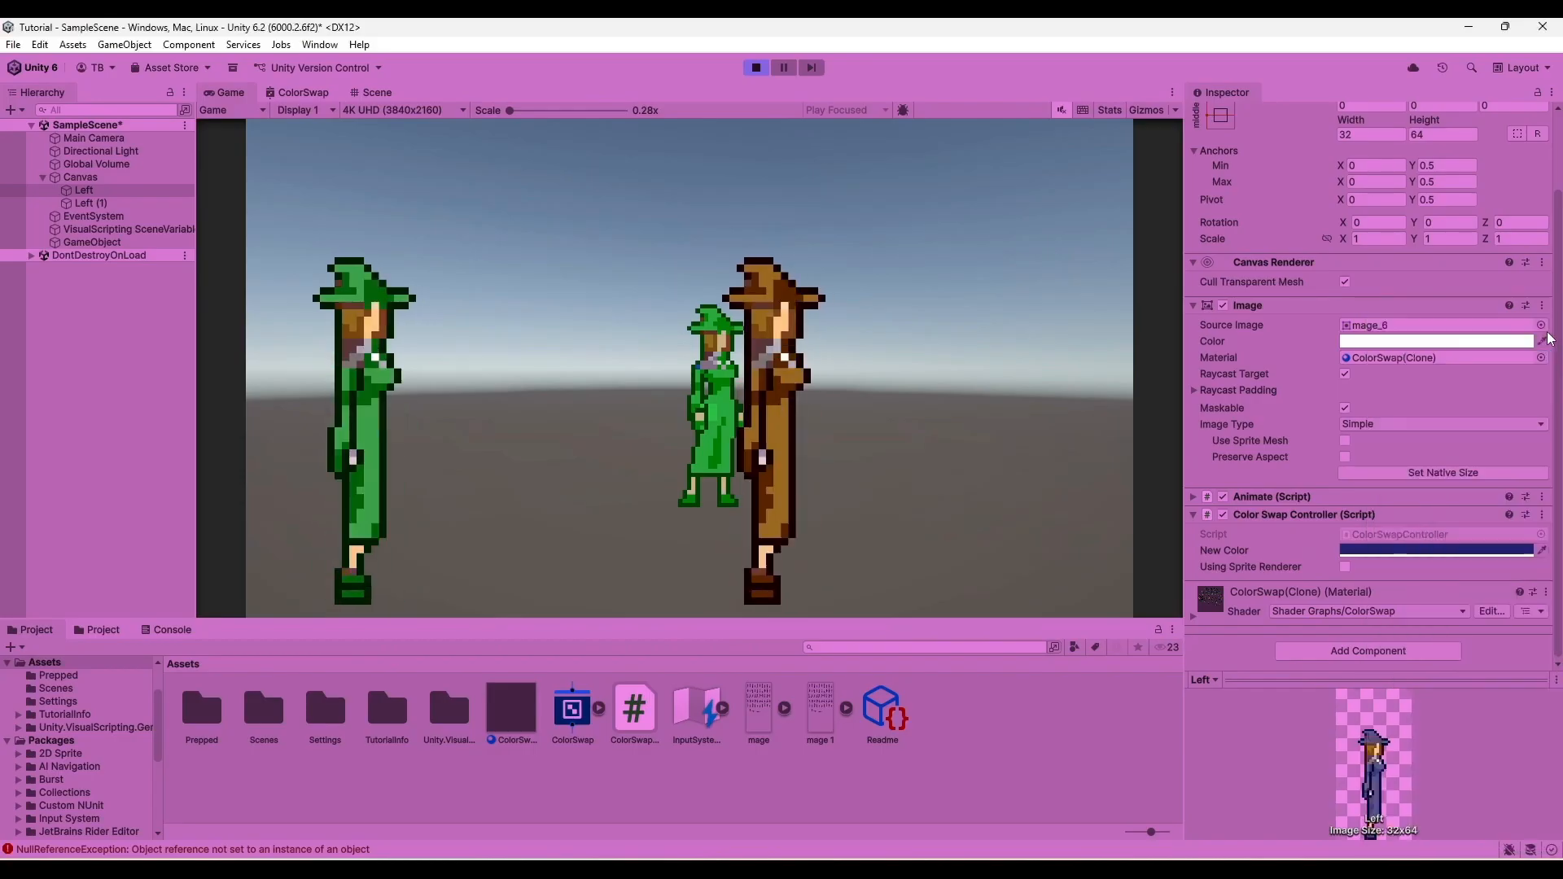
pyautogui.rightClick(1361, 513)
pyautogui.click(1410, 732)
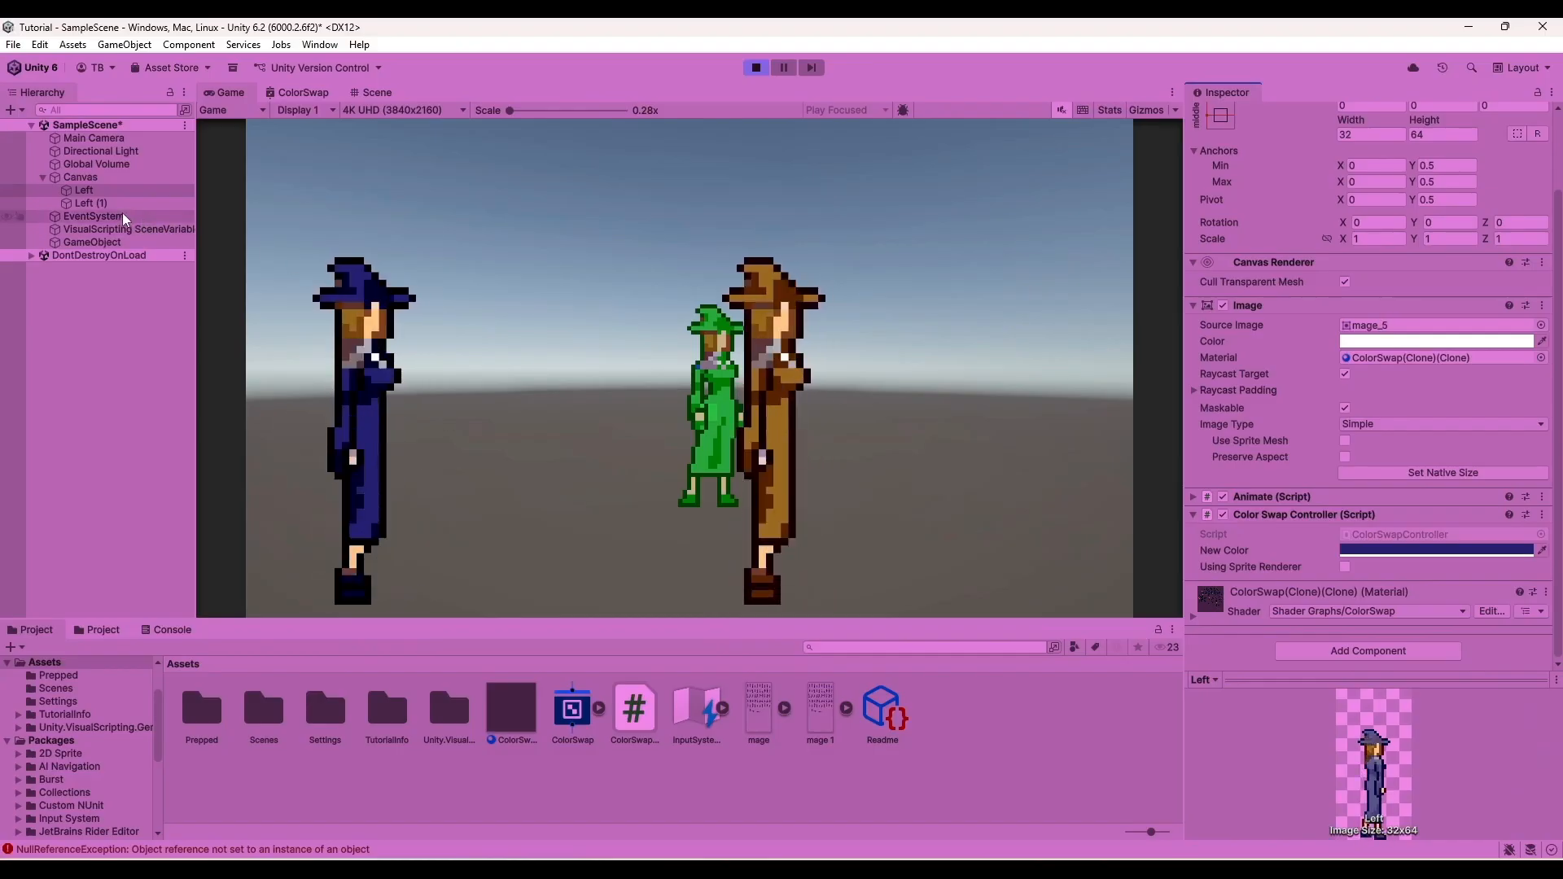
# - Change the DressOut color of the ColorSwap material asset to a darker brown, hexadecimal 725325
pyautogui.click(511, 708)
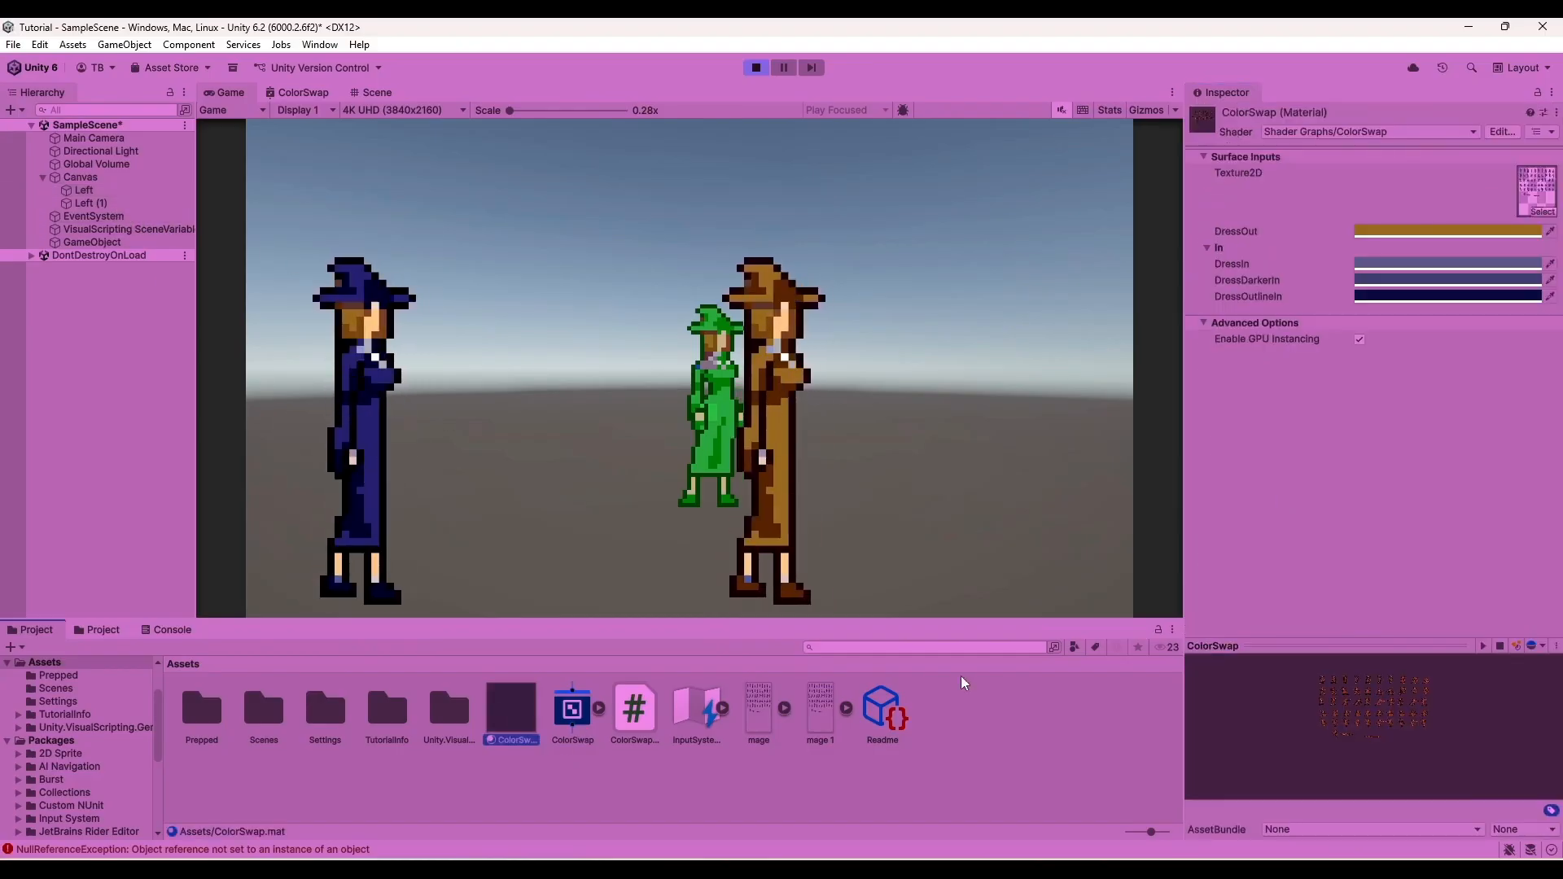
pyautogui.click(1448, 231)
pyautogui.click(1442, 348)
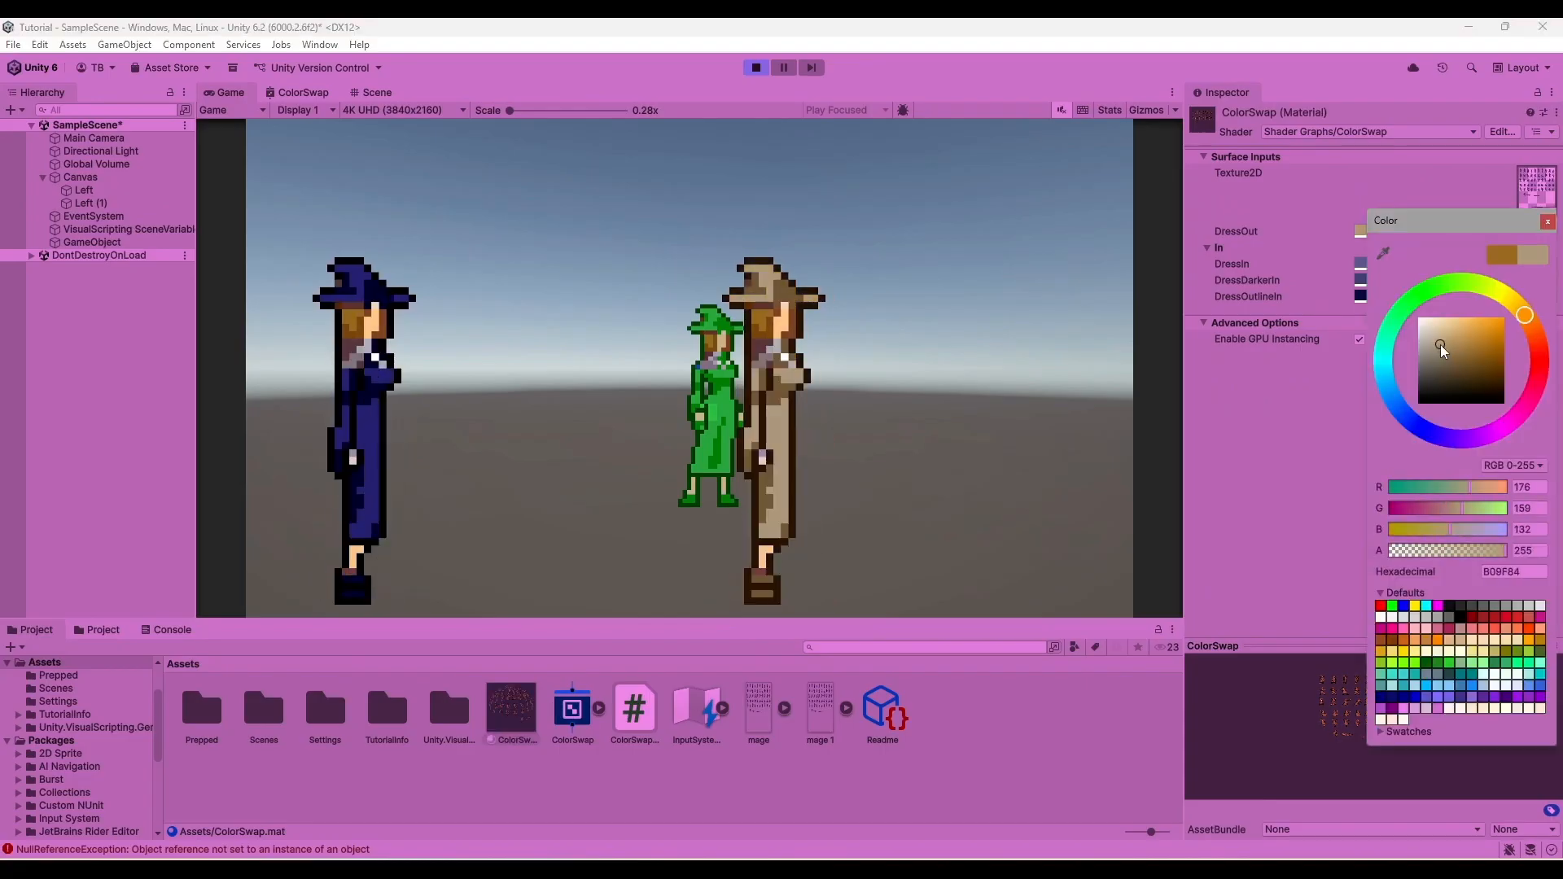
pyautogui.moveTo(1442, 348); pyautogui.dragTo(1480, 372)
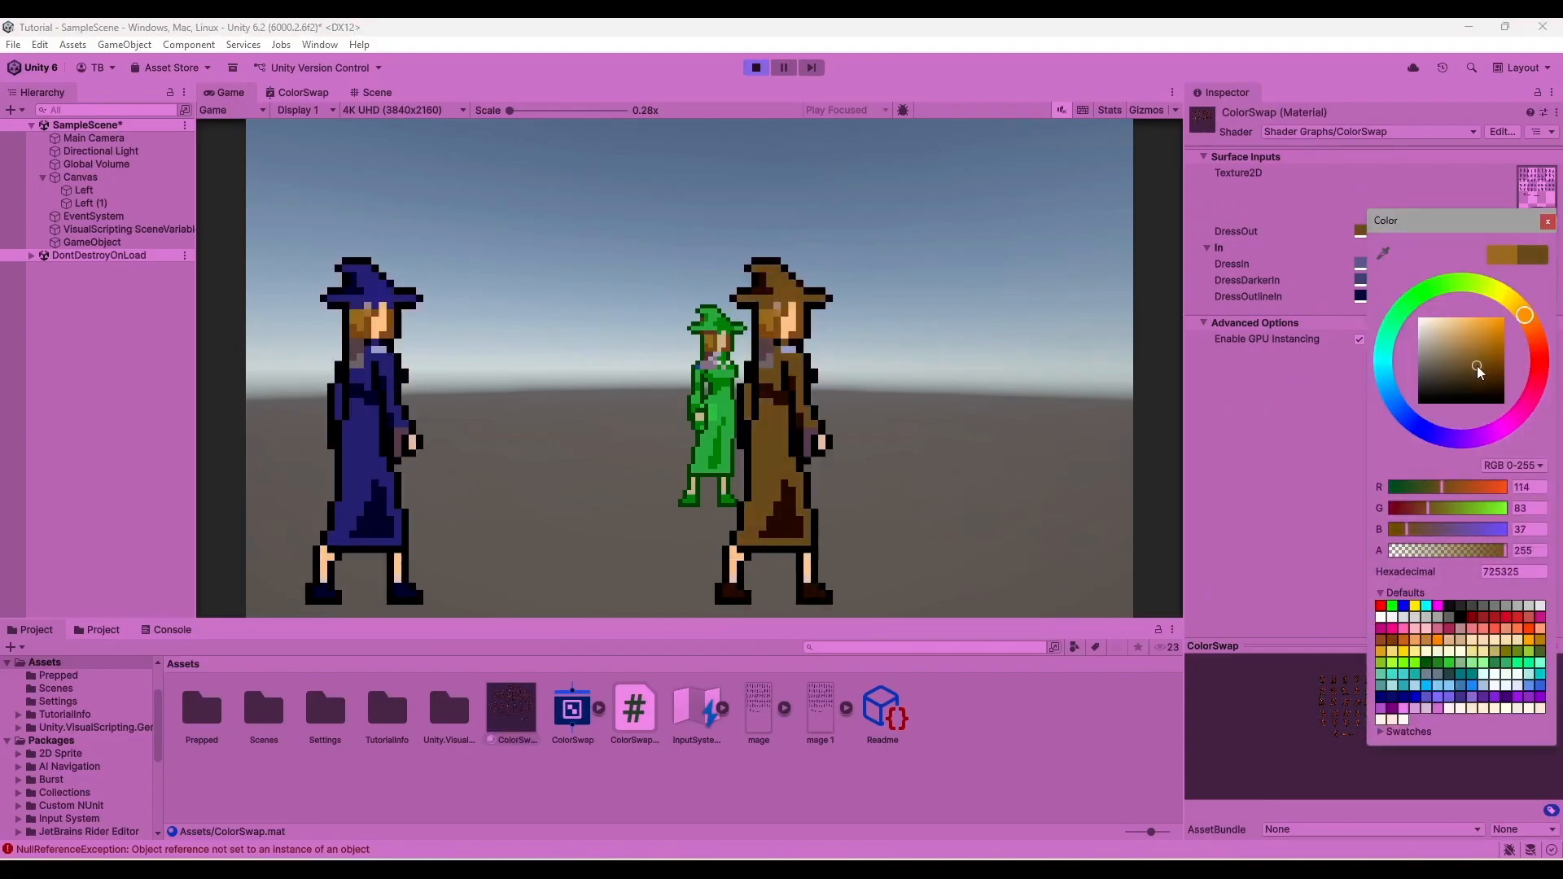
pyautogui.click(663, 418)
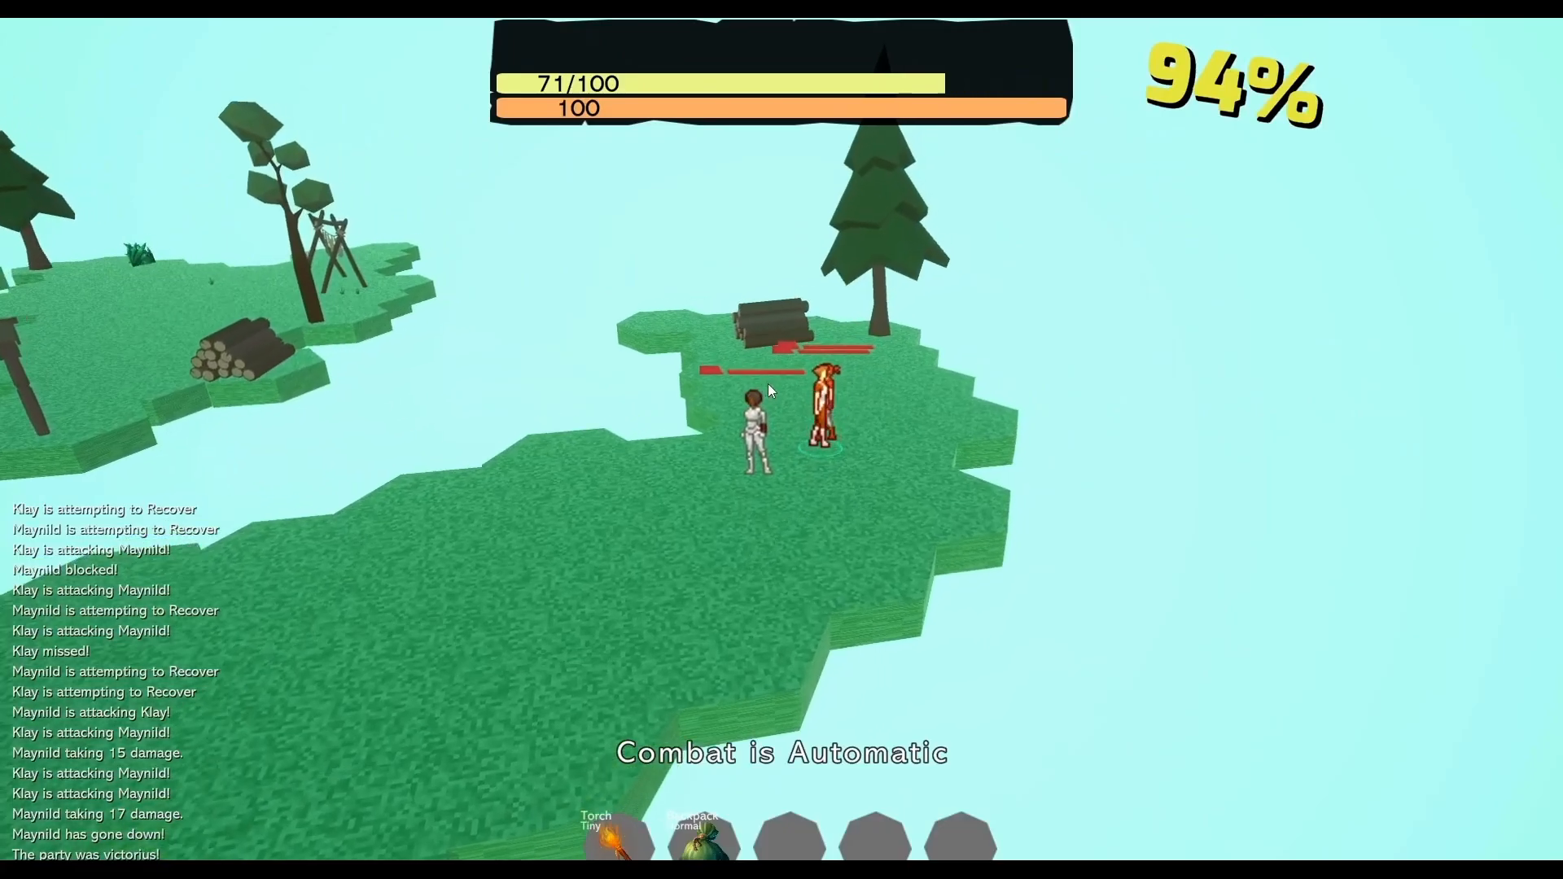
pyautogui.press('e')
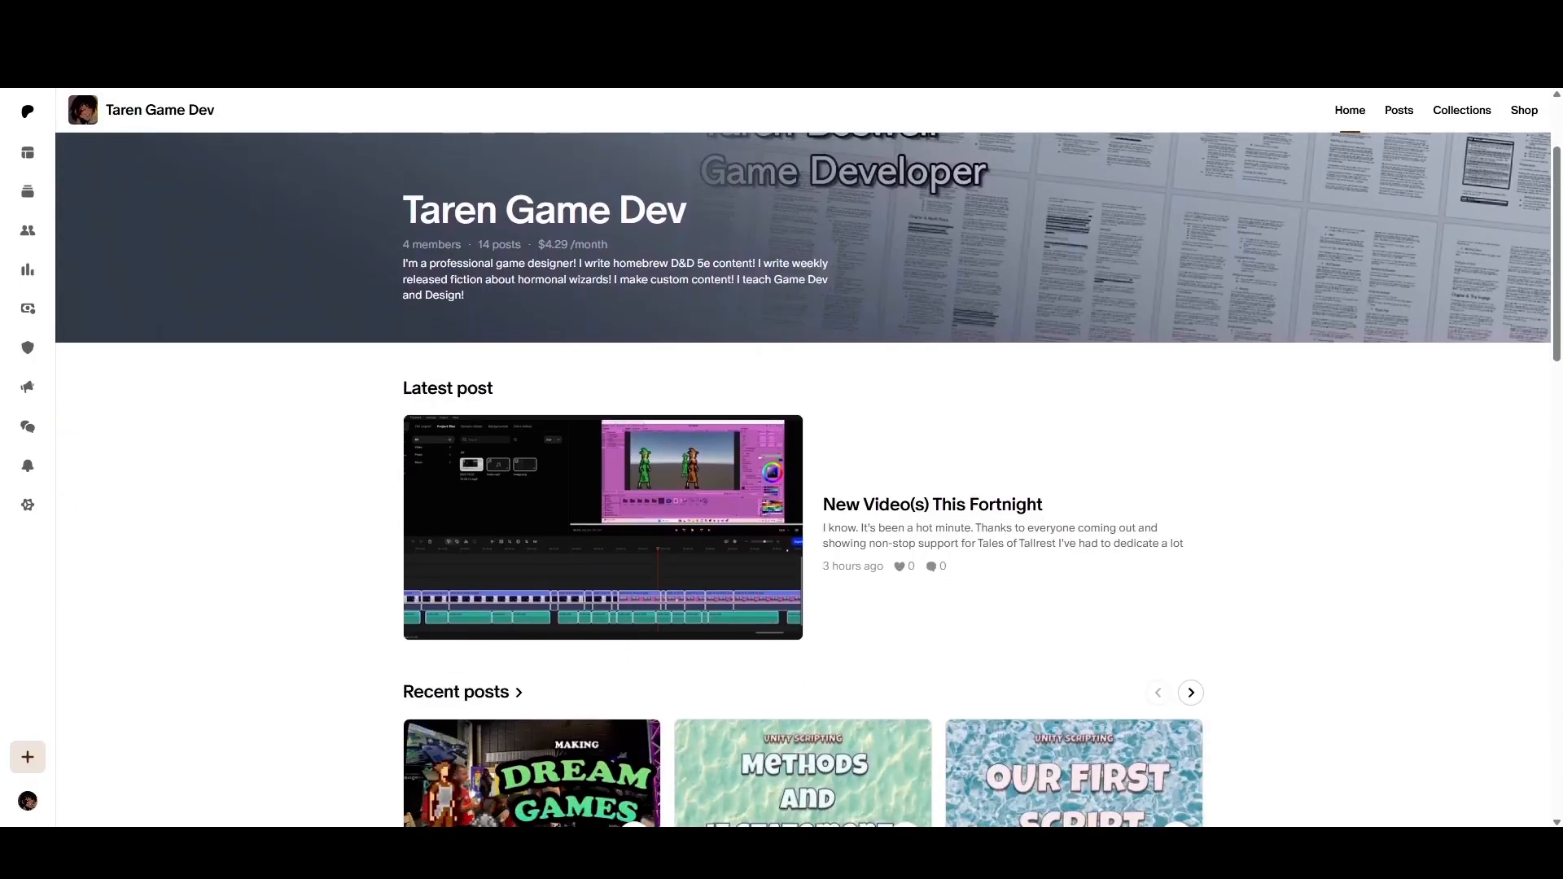
pyautogui.scroll(-4, 802, 464)
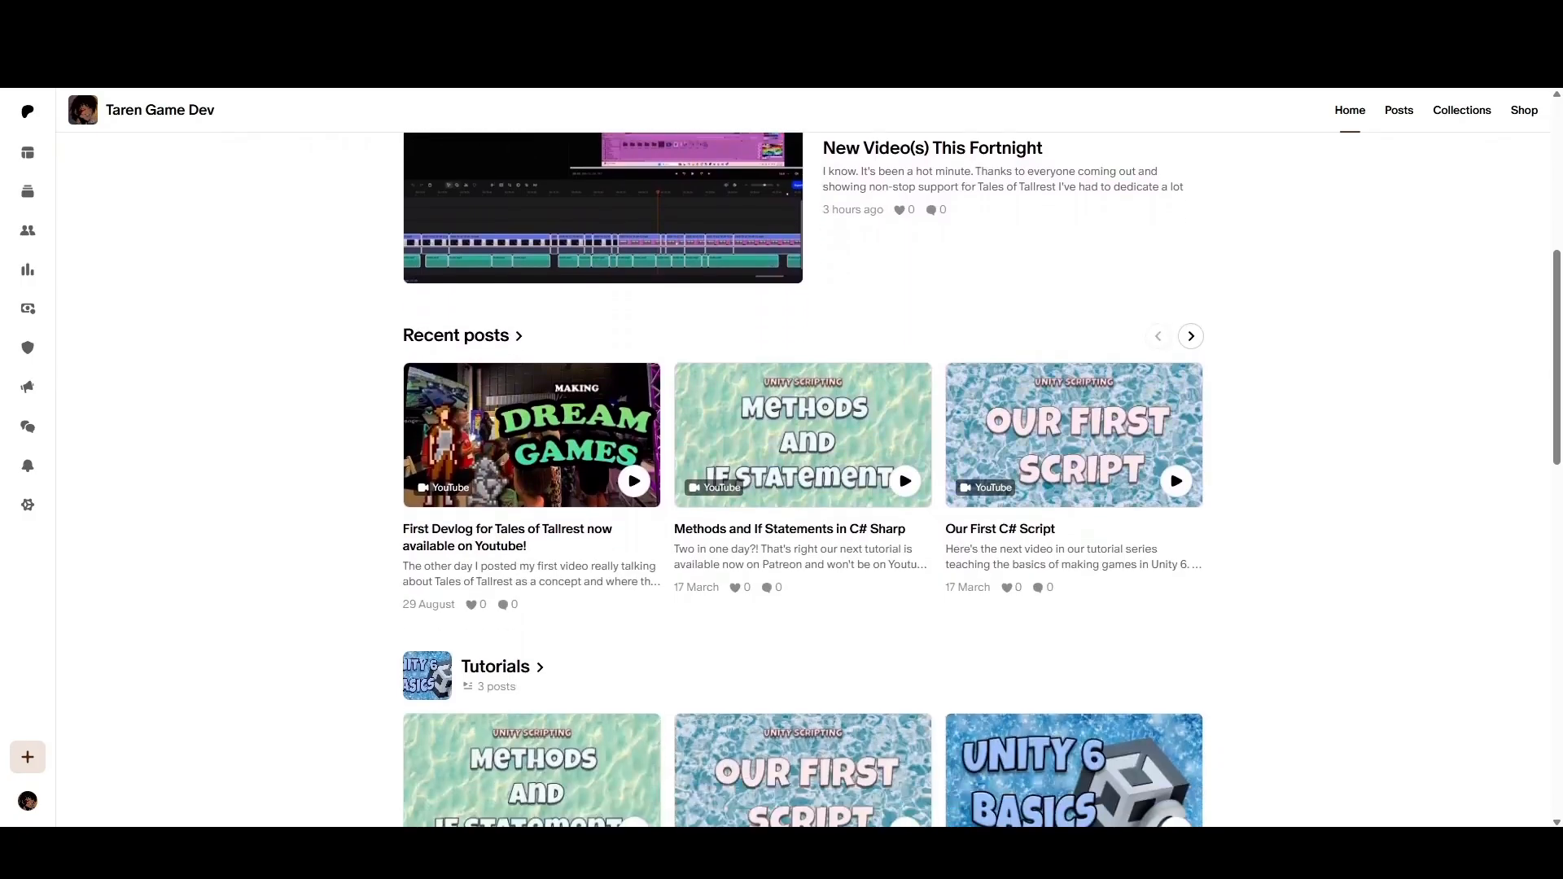
pyautogui.scroll(-4, 802, 464)
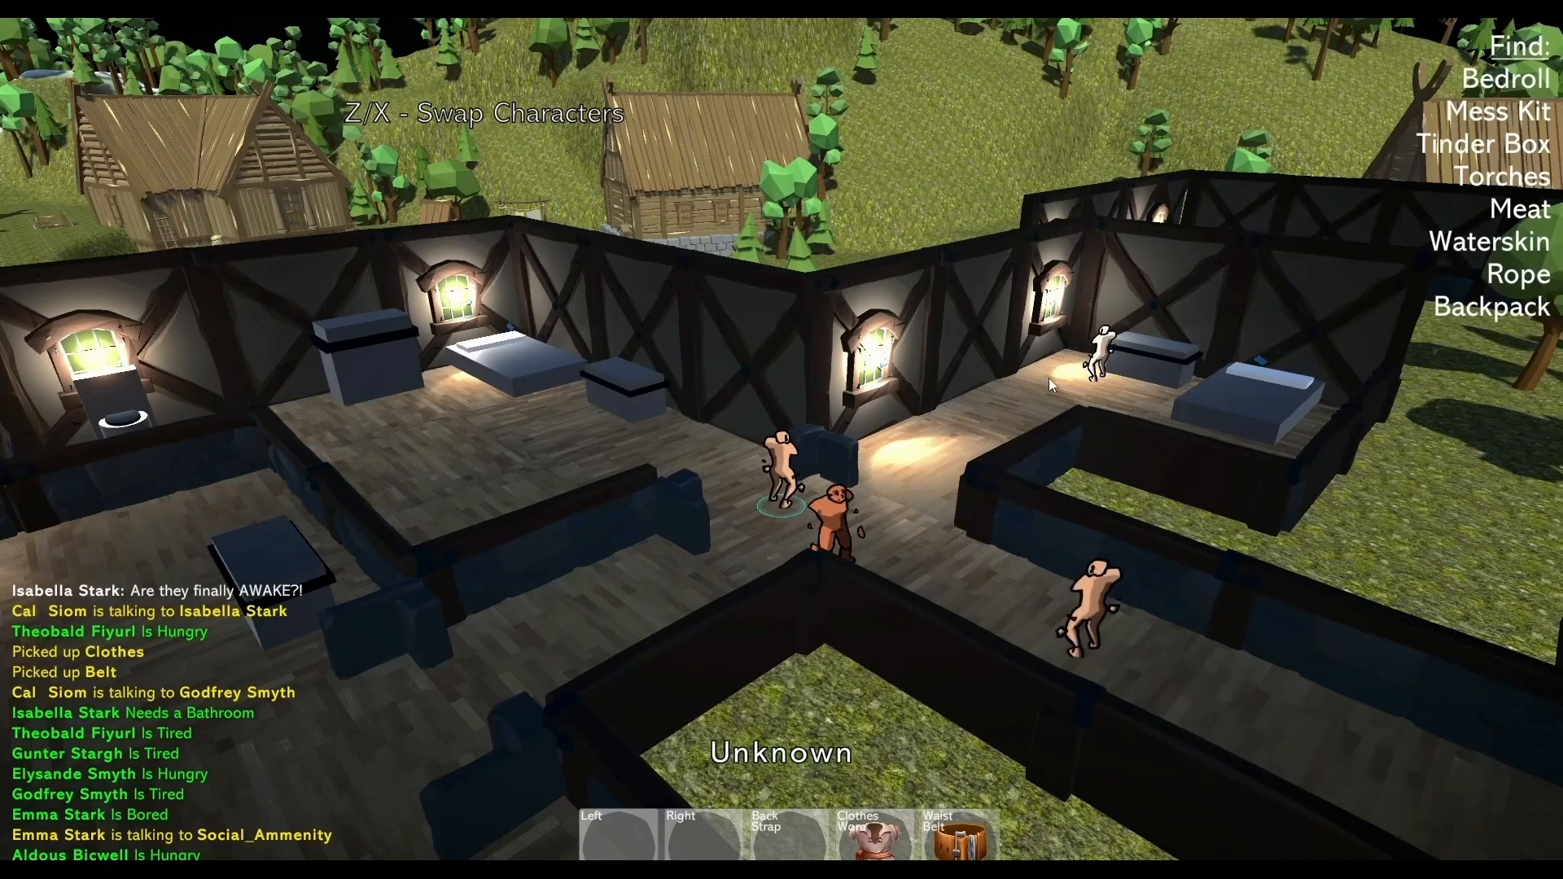
pyautogui.click(622, 370)
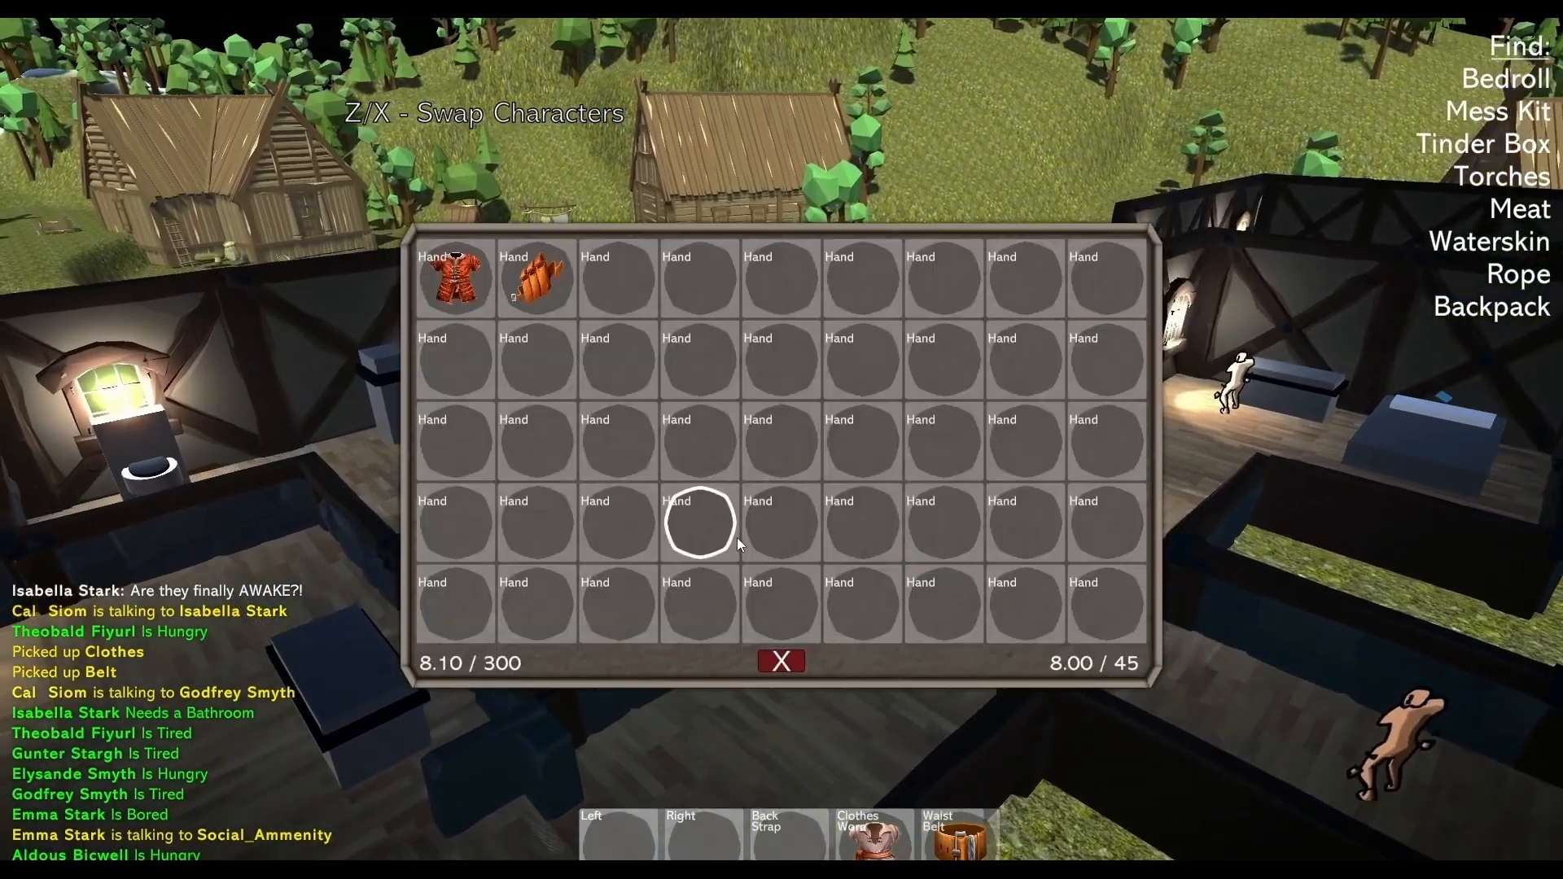
pyautogui.moveTo(538, 278); pyautogui.dragTo(952, 806)
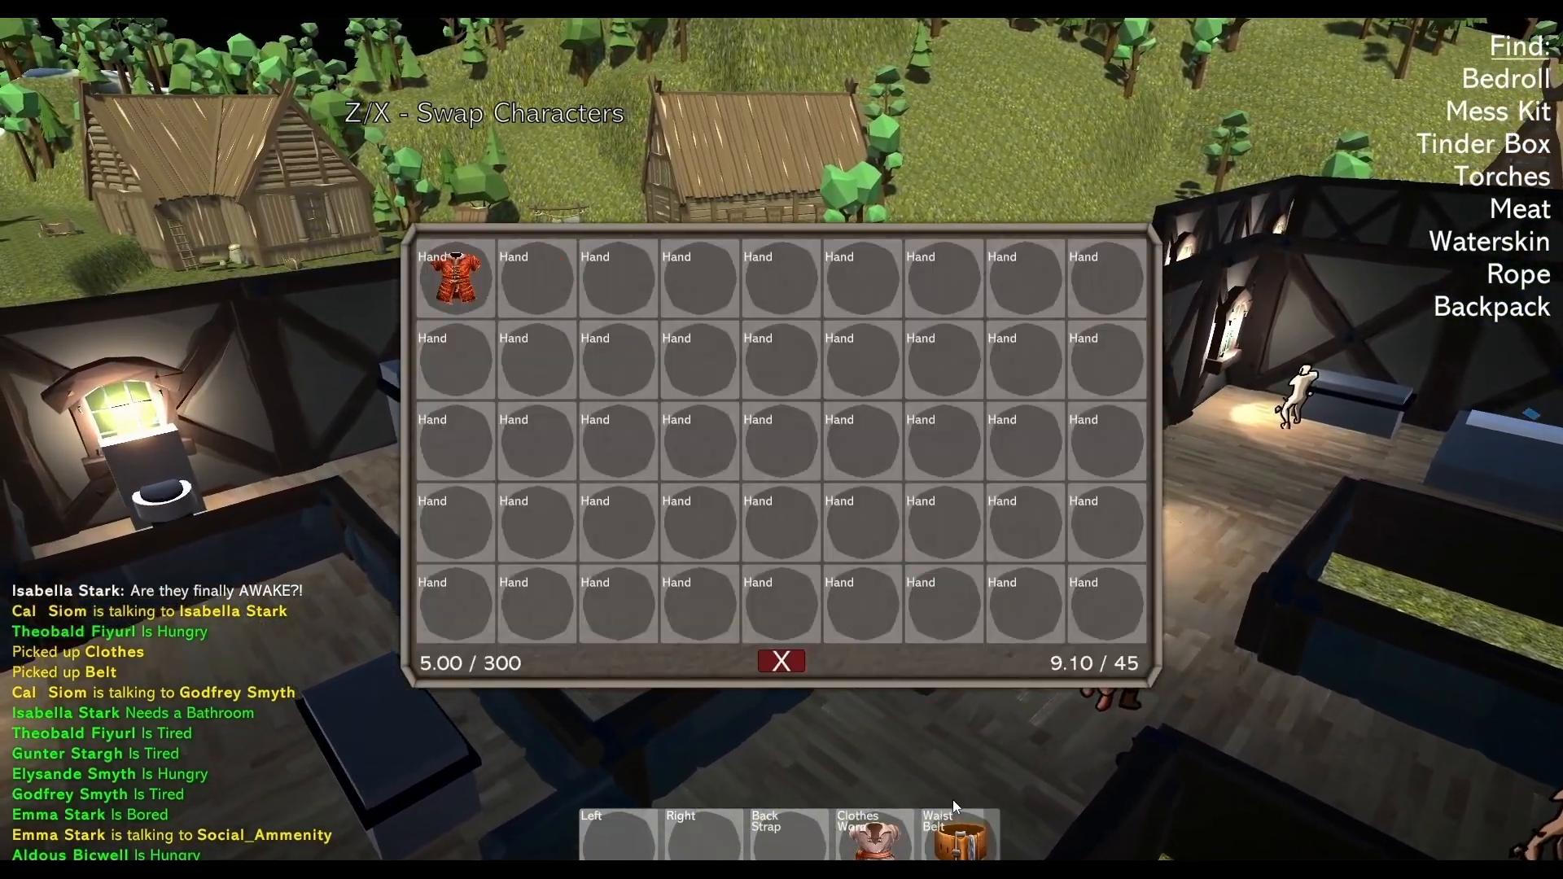
pyautogui.press('Escape')
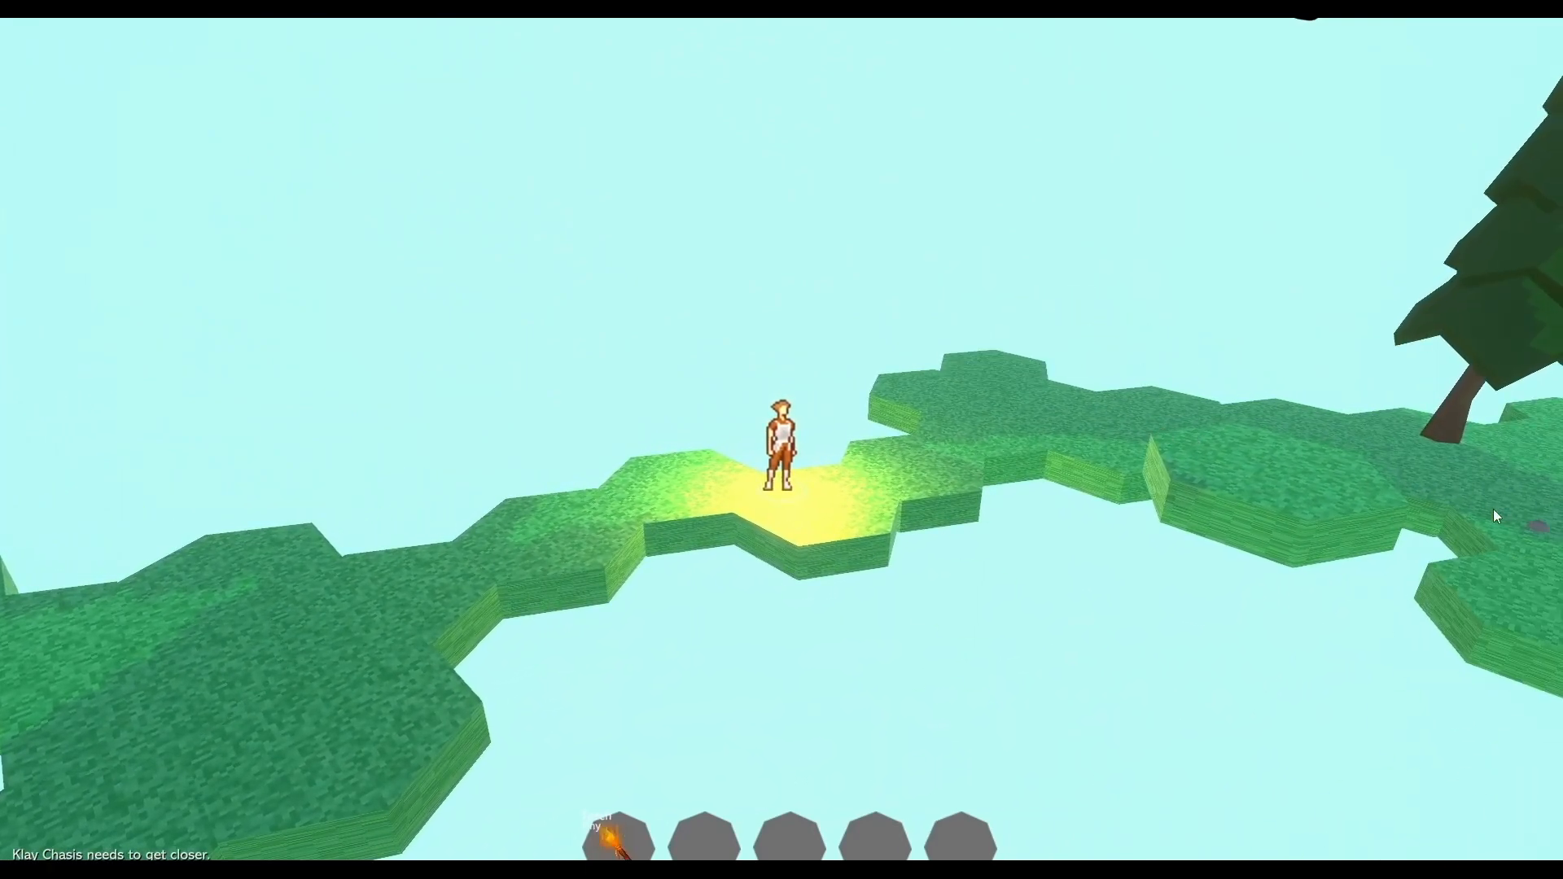
pyautogui.click(1498, 504)
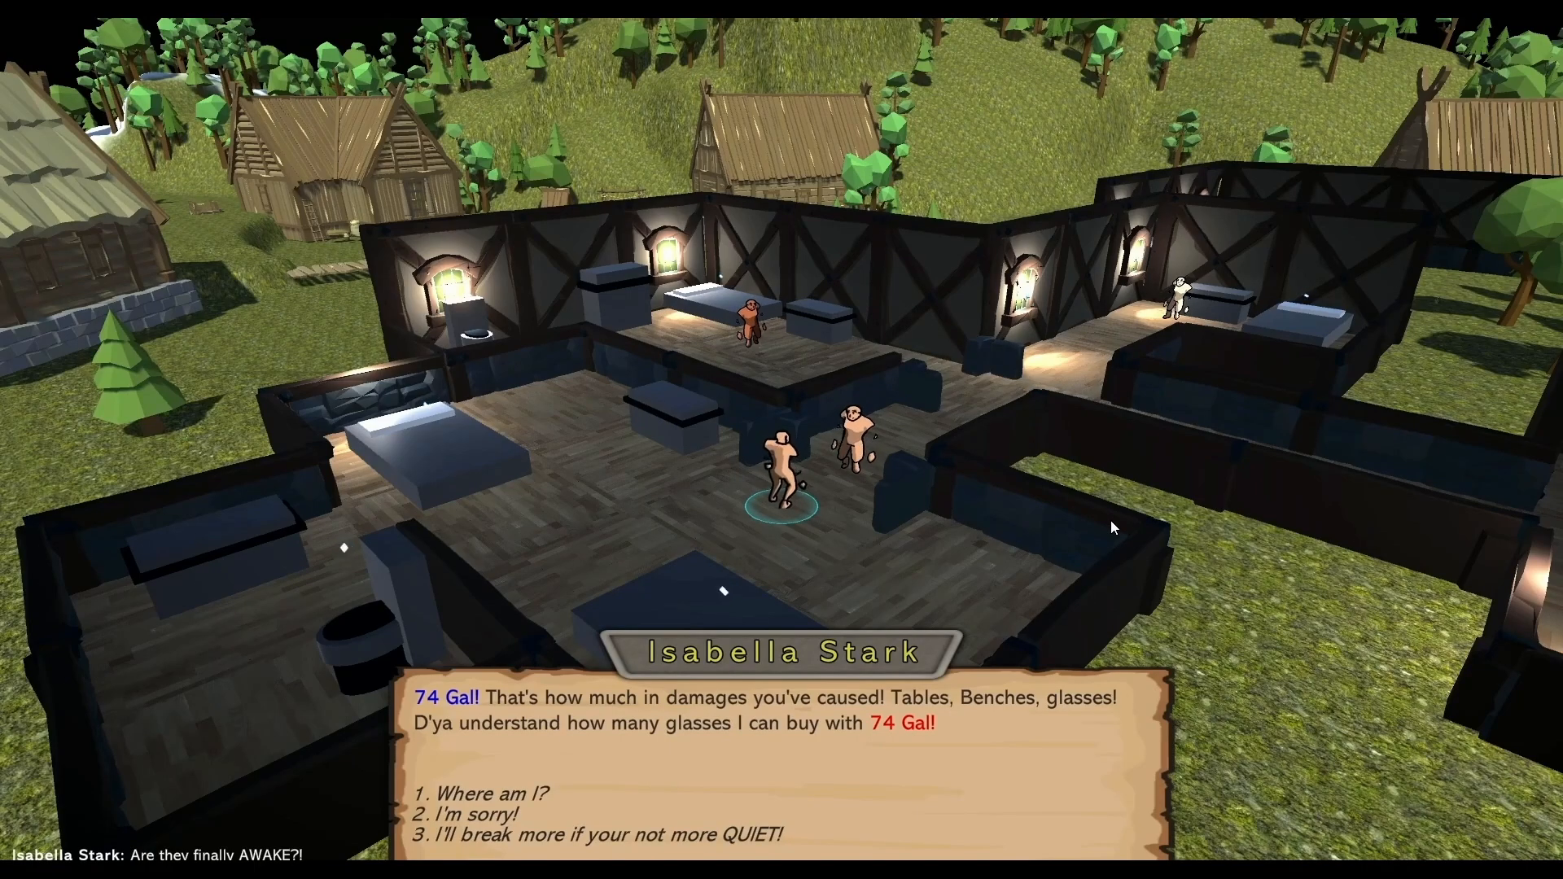
pyautogui.press('3')
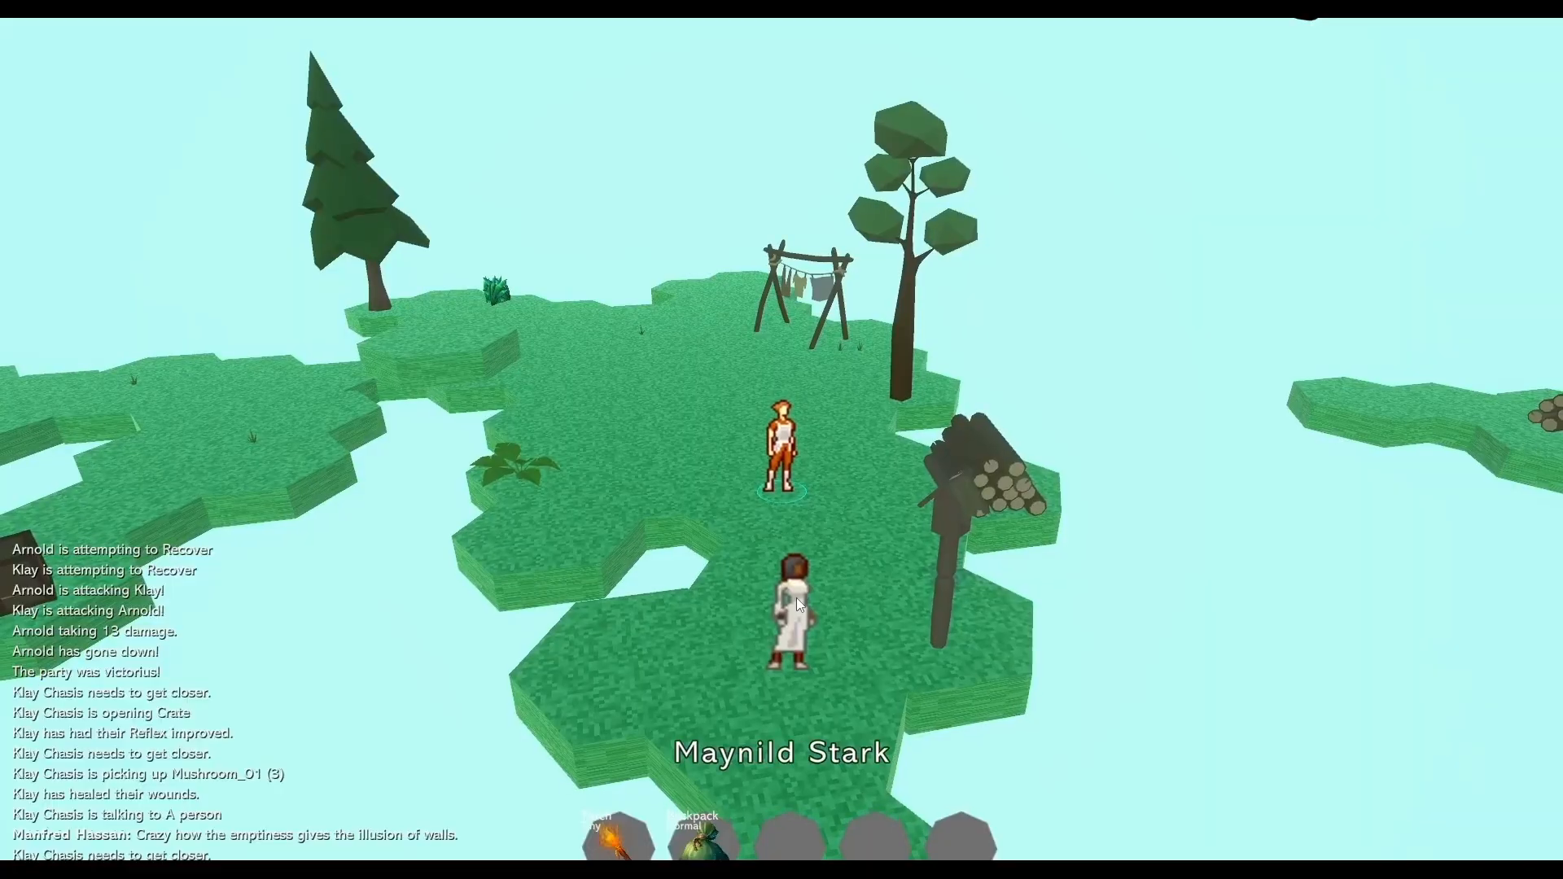
pyautogui.click(796, 603)
pyautogui.click(847, 648)
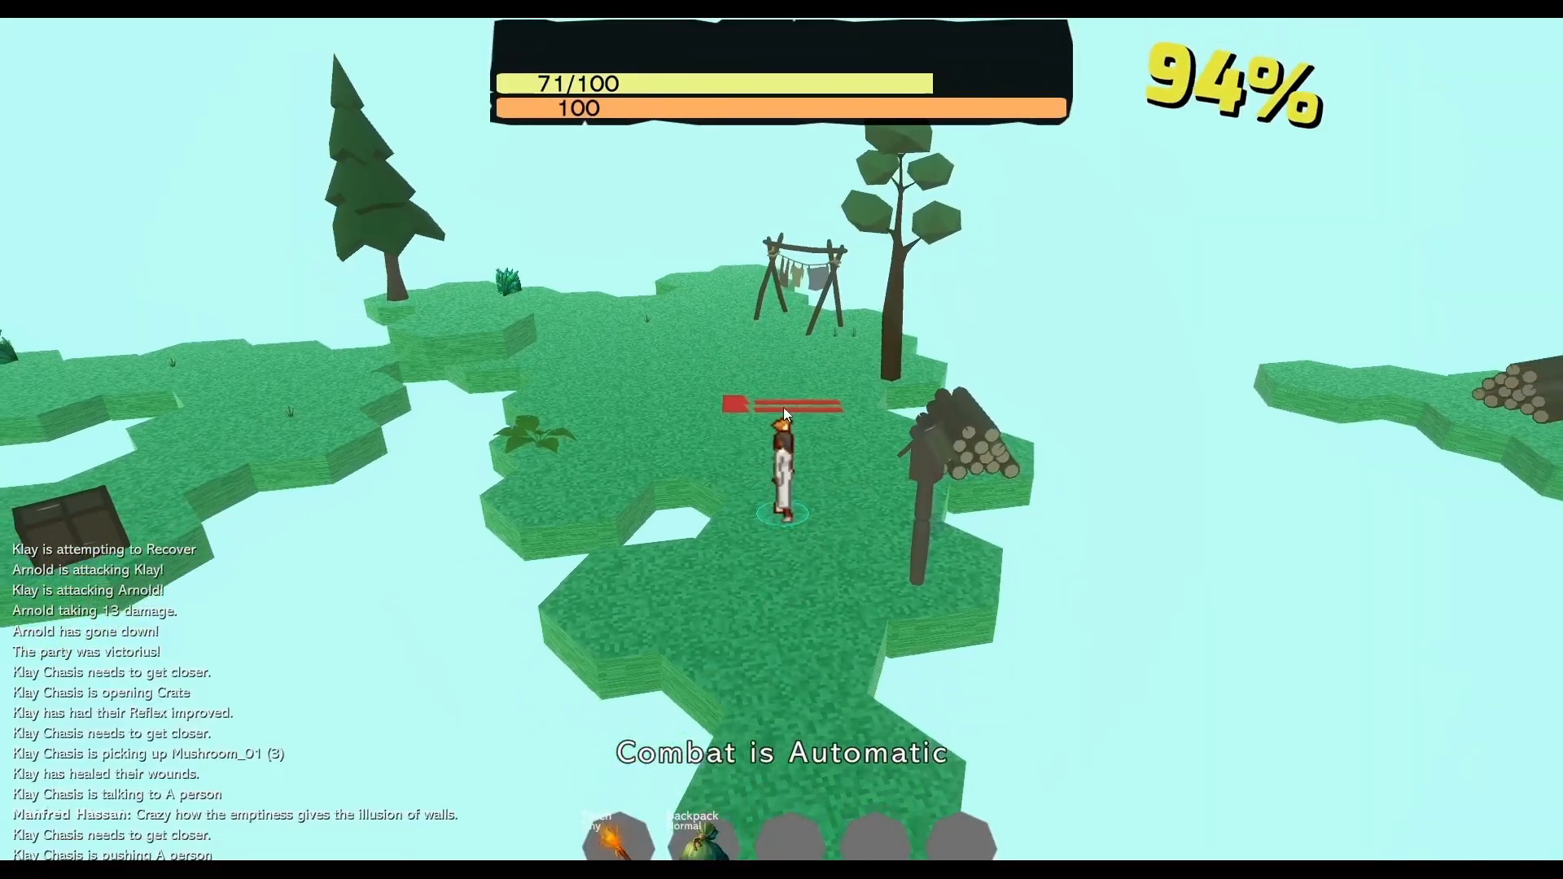